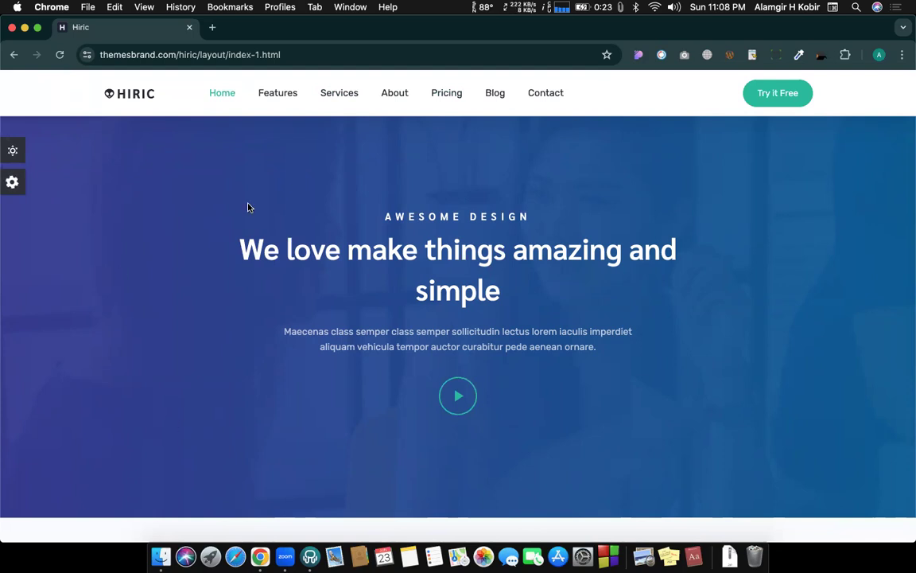
# - Examine the Hiric landing page's sections from the hero and navigation bar down to the lower content
pyautogui.scroll(-5, 248, 208)
pyautogui.scroll(-5, 274, 298)
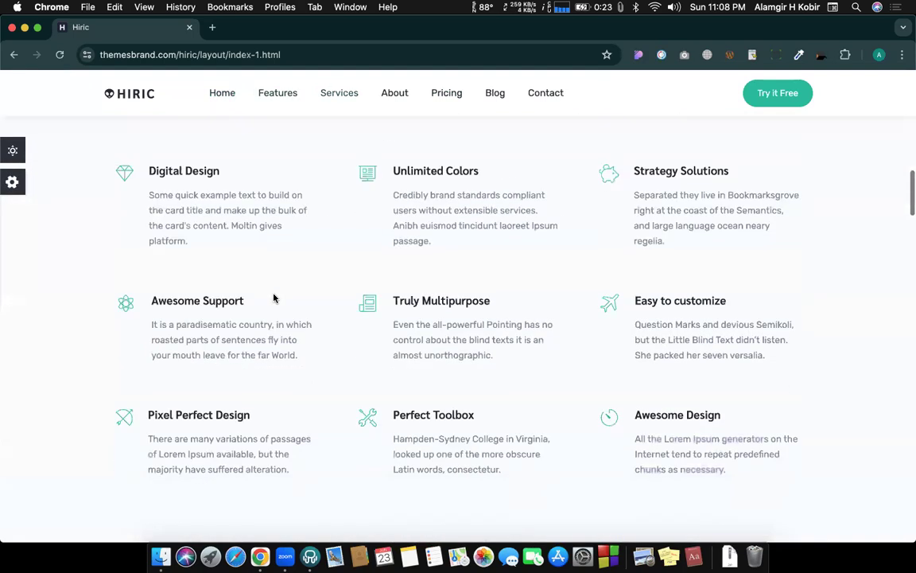
pyautogui.scroll(-10, 274, 298)
pyautogui.scroll(12, 274, 299)
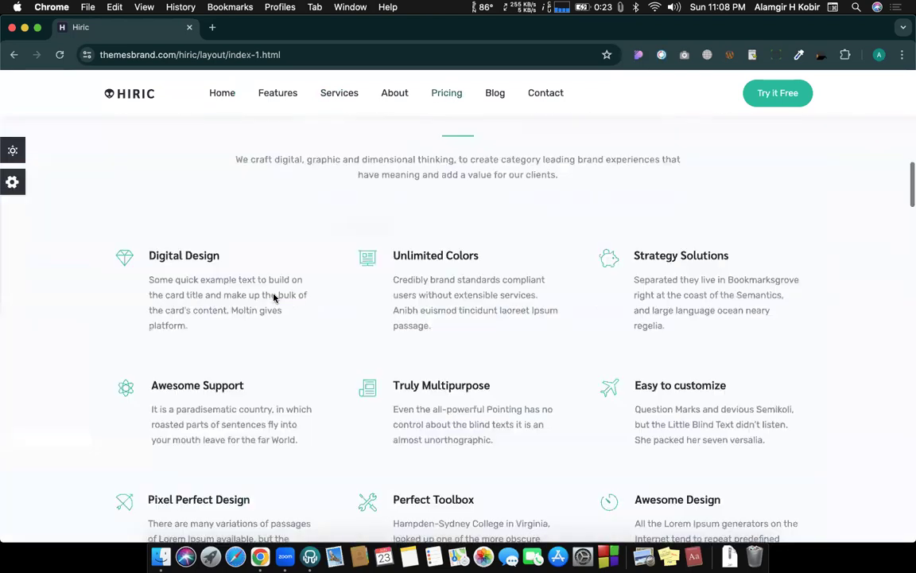
pyautogui.scroll(8, 274, 298)
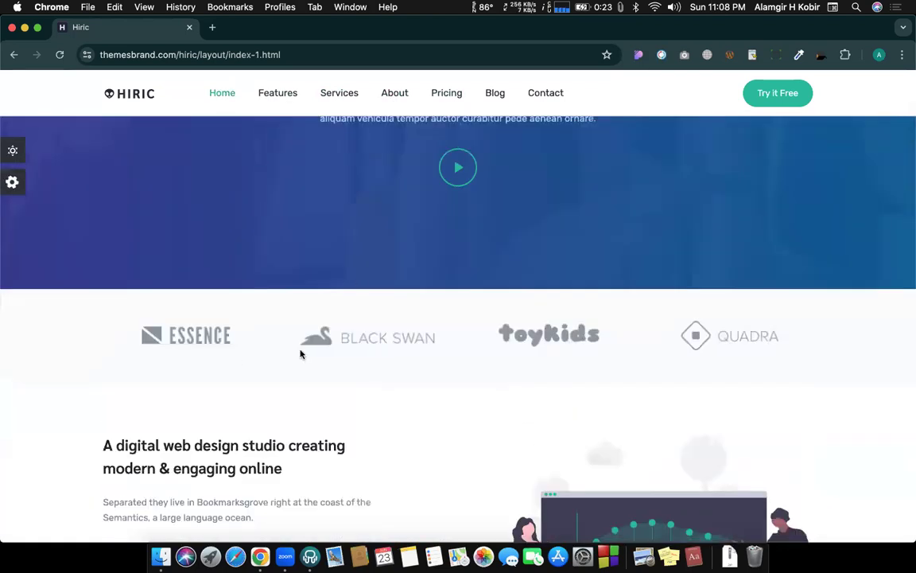
pyautogui.scroll(-1, 449, 371)
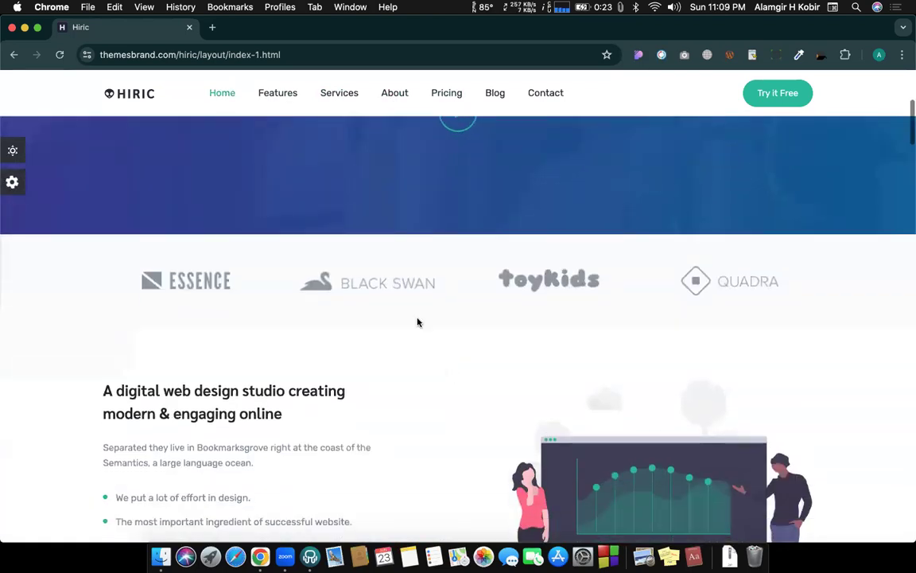
pyautogui.scroll(-5, 449, 372)
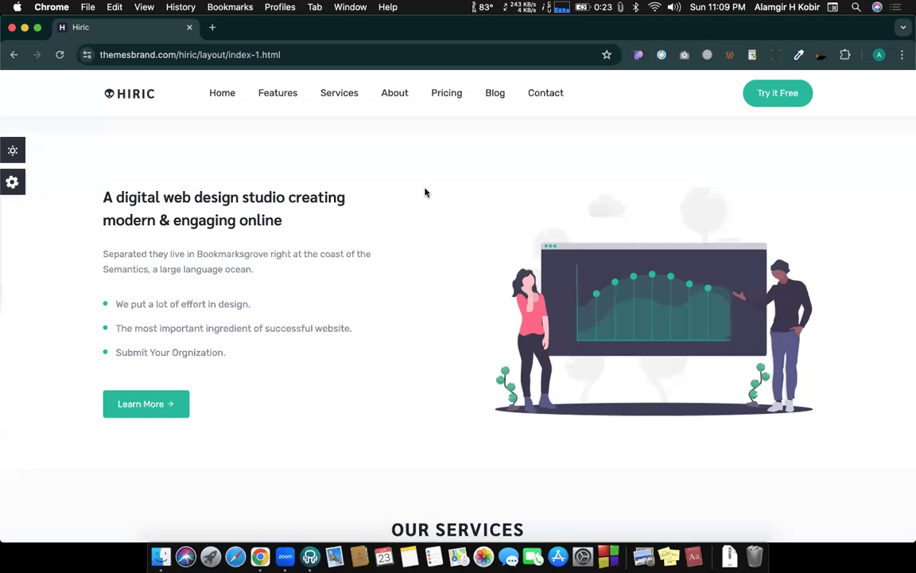
pyautogui.scroll(-8, 268, 334)
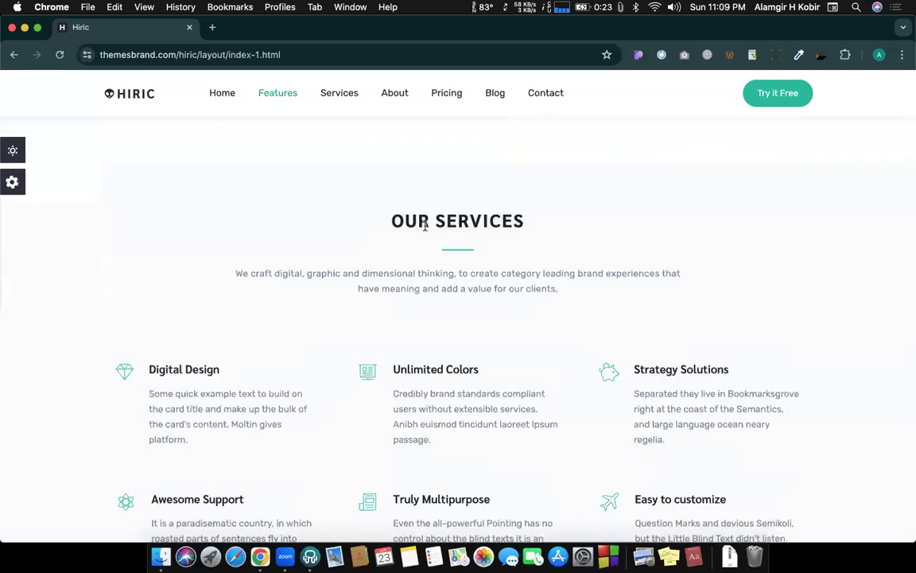
pyautogui.scroll(-14, 425, 225)
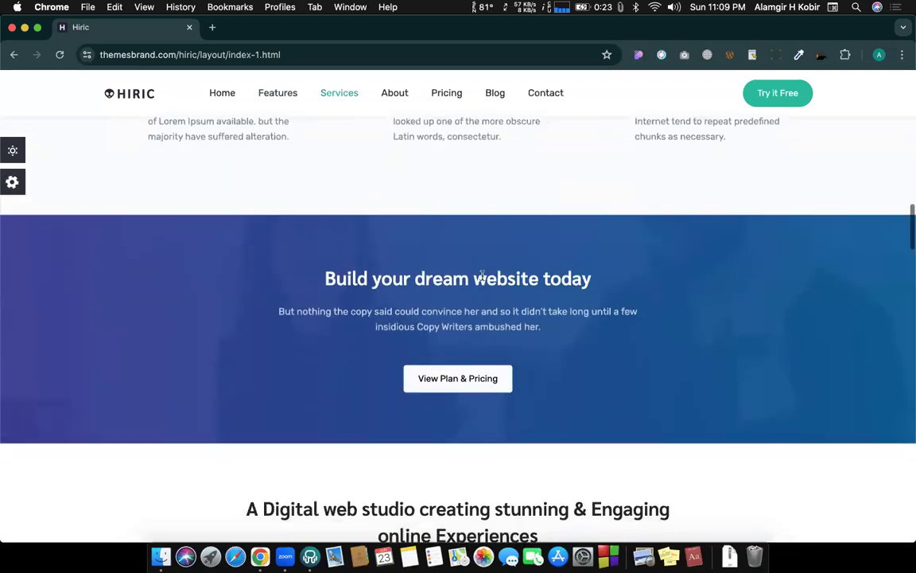
pyautogui.scroll(-20, 482, 276)
pyautogui.scroll(-20, 462, 321)
pyautogui.scroll(-6, 462, 320)
pyautogui.scroll(20, 462, 320)
pyautogui.scroll(10, 462, 321)
pyautogui.scroll(10, 171, 133)
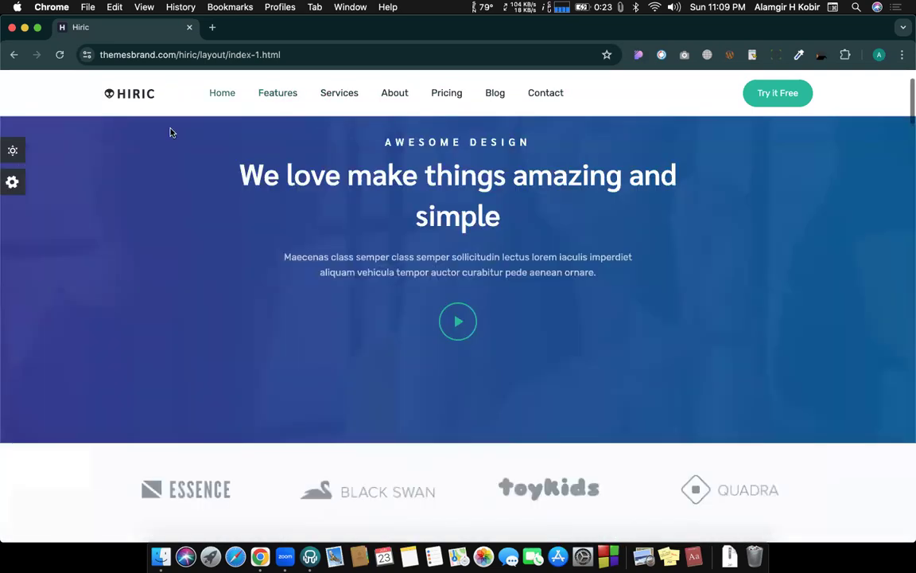
pyautogui.scroll(2, 172, 133)
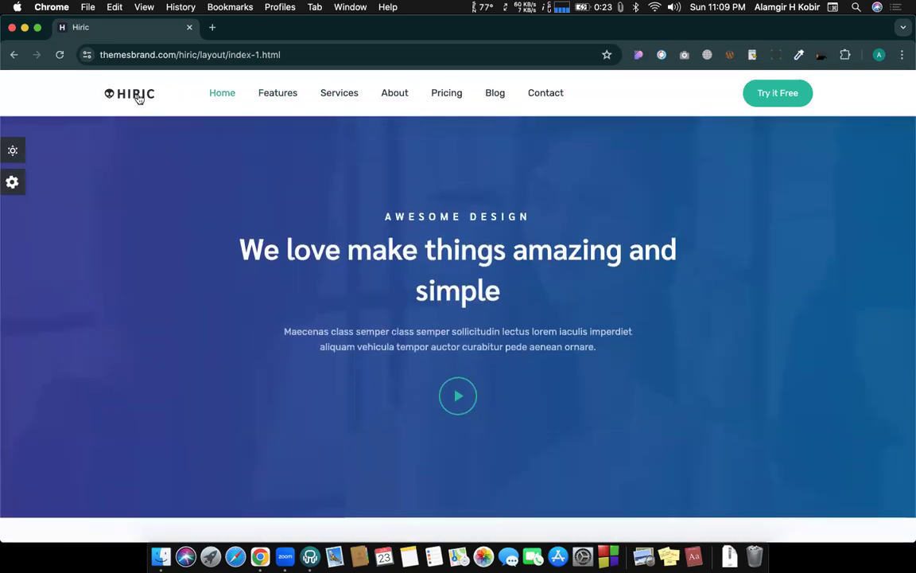
pyautogui.scroll(-5, 70, 106)
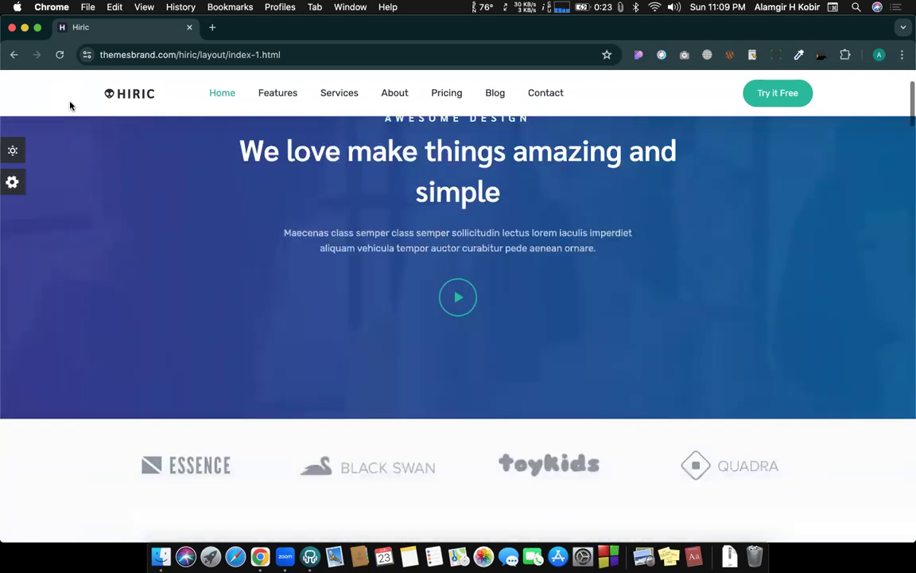
pyautogui.scroll(5, 70, 106)
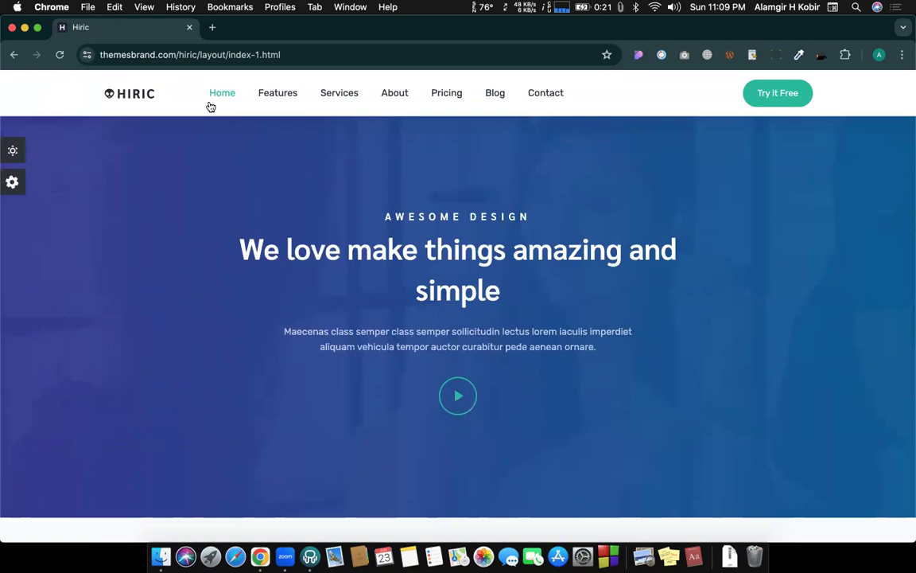
# - Switch to the Webflow Designer and delete the existing hero section from the page body
pyautogui.hotkey('ctrl', 'Left')
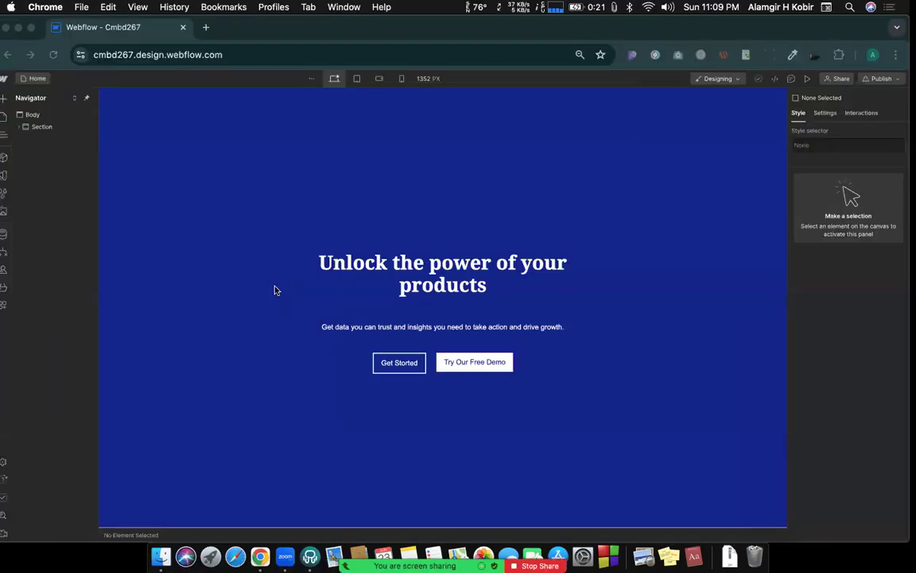
pyautogui.click(47, 127)
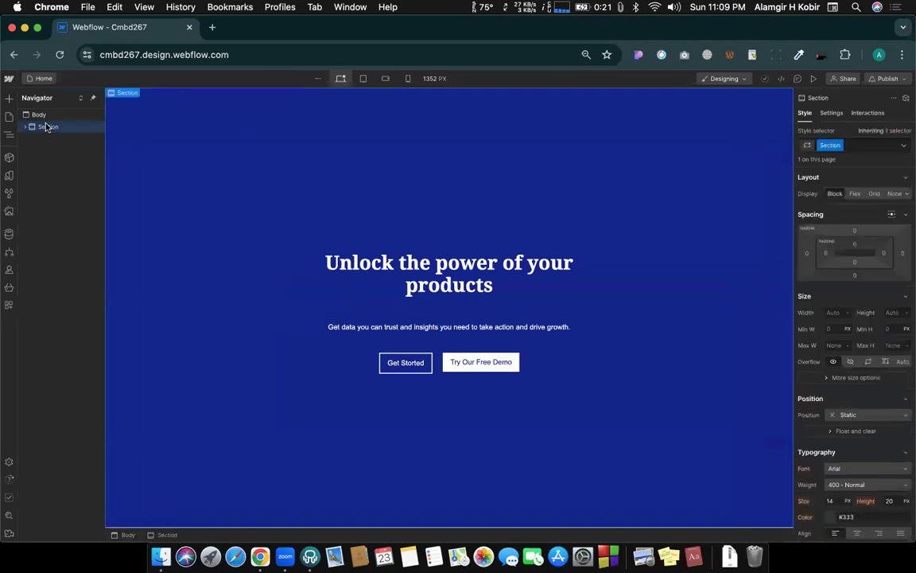
pyautogui.press('Delete')
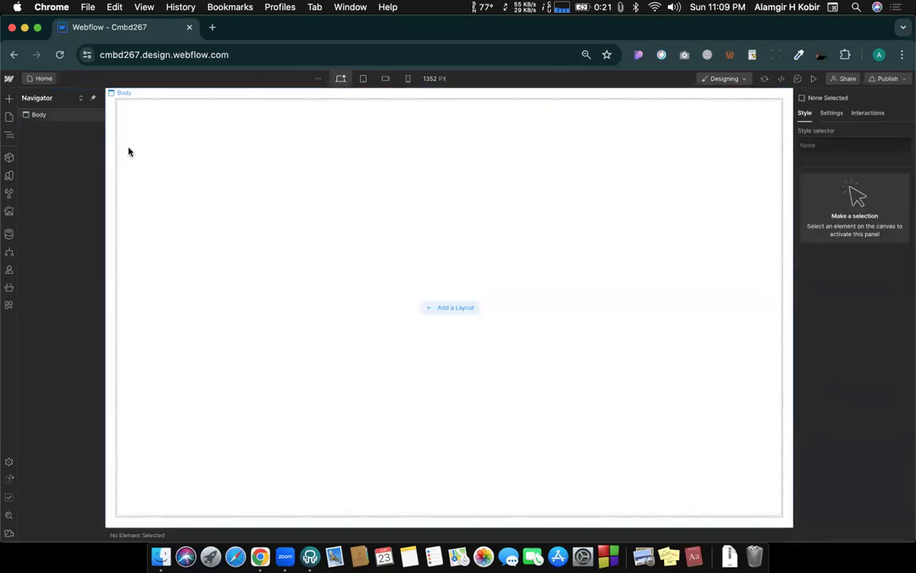
# - Check the Hiric page's header, then add a Section element to the empty page body in Webflow
pyautogui.hotkey('ctrl', 'Right')
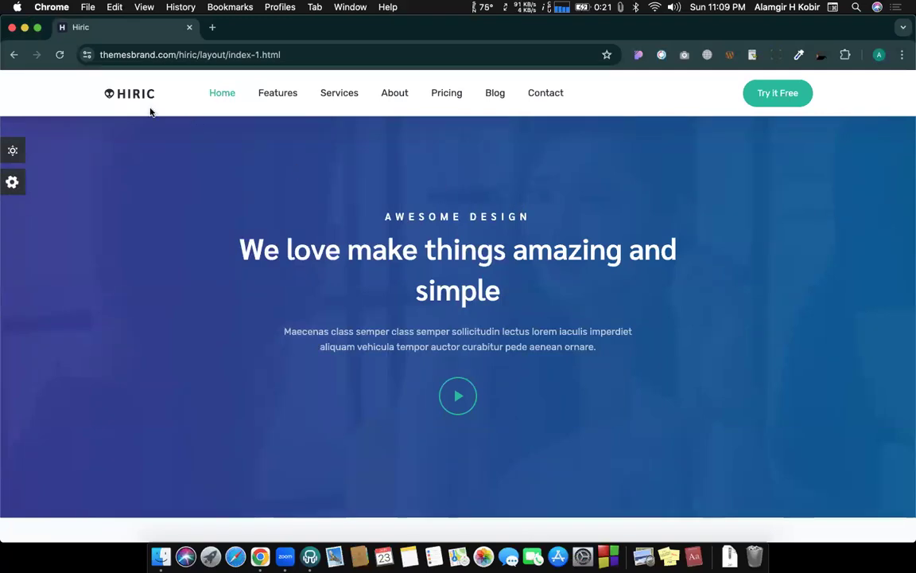
pyautogui.hotkey('ctrl', 'Left')
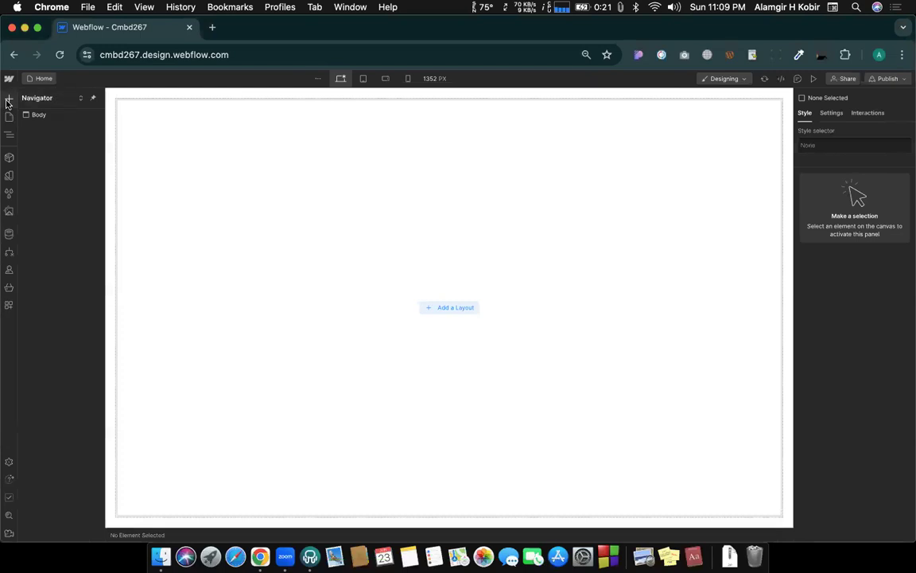
pyautogui.click(8, 98)
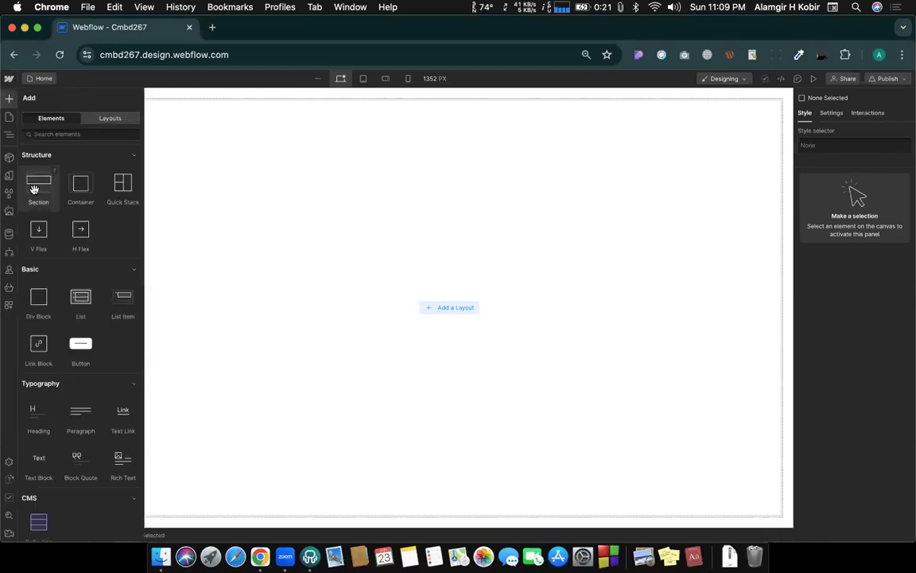
pyautogui.moveTo(34, 189); pyautogui.dragTo(290, 207)
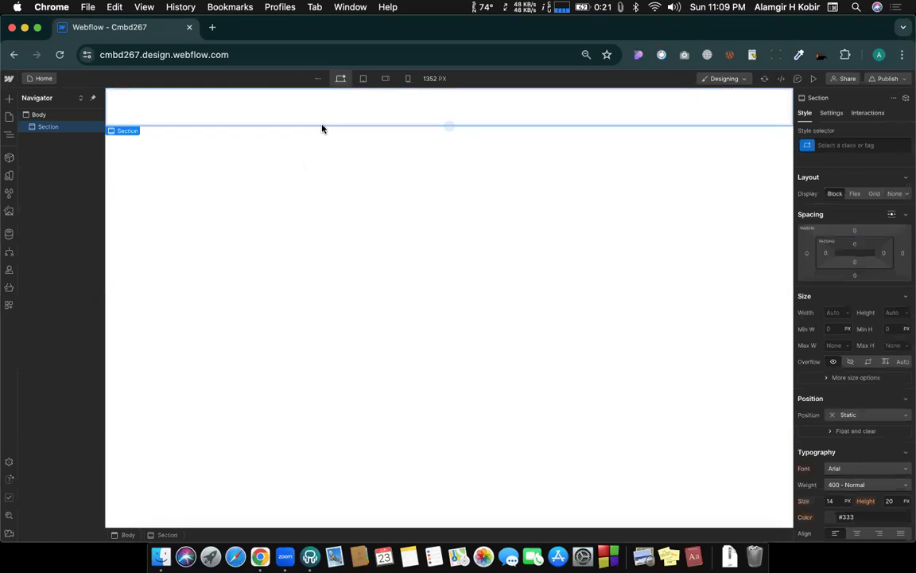
# - Review how the Hiric page's content is contained, then add a Container inside the new section in Webflow
pyautogui.hotkey('ctrl', 'Right')
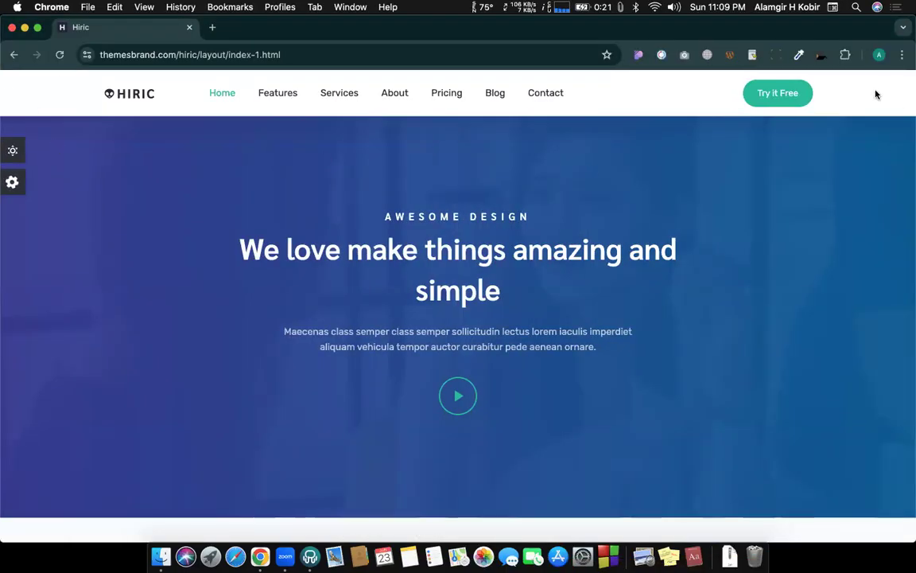
pyautogui.scroll(-20, 691, 312)
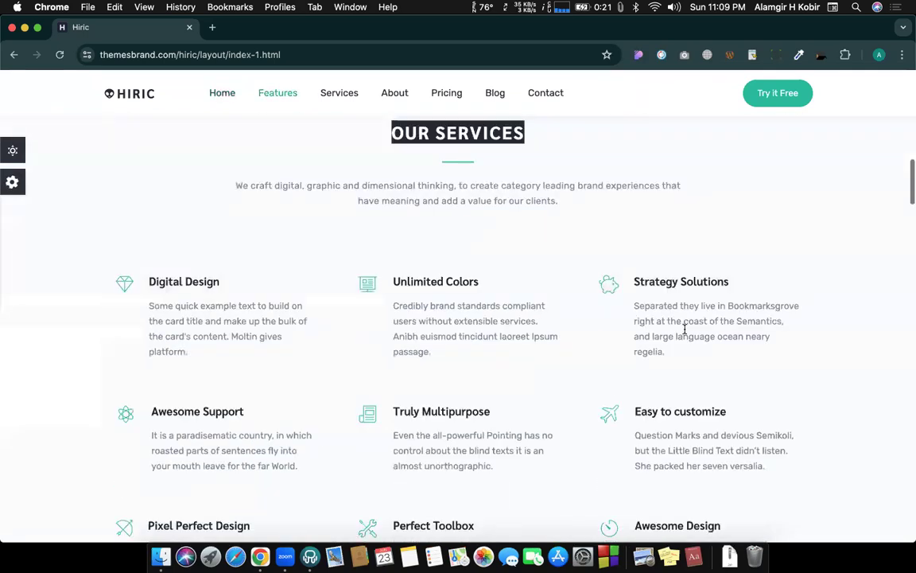
pyautogui.scroll(-10, 686, 334)
pyautogui.scroll(20, 686, 334)
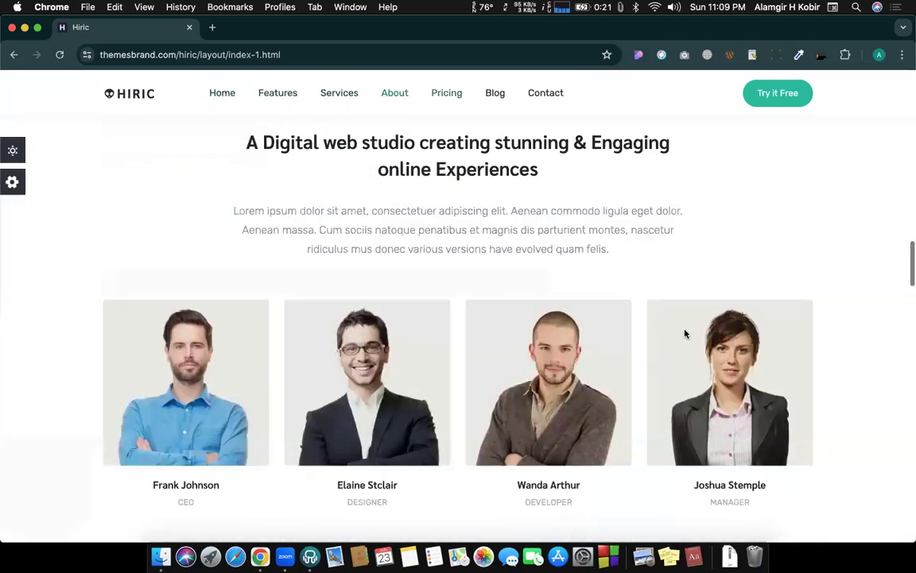
pyautogui.hotkey('ctrl', 'Left')
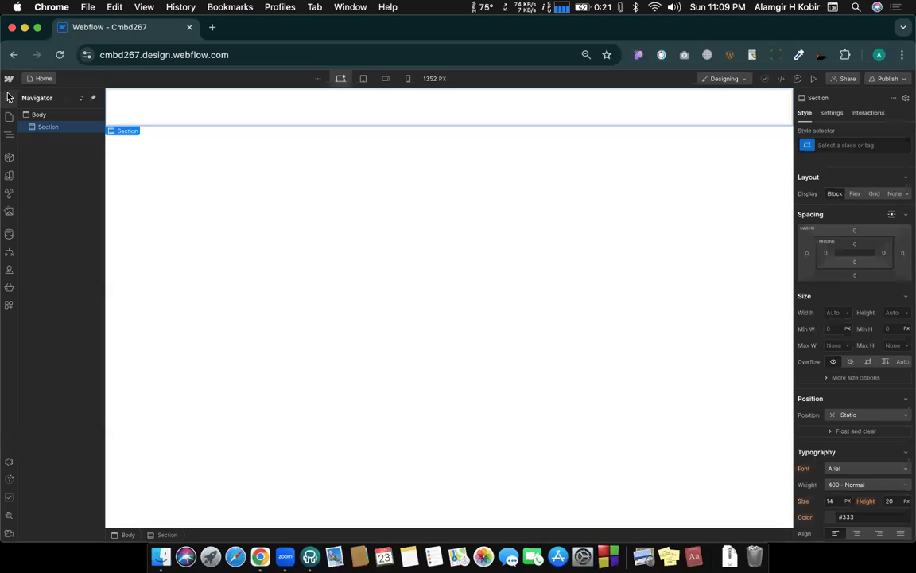
pyautogui.click(9, 97)
pyautogui.moveTo(201, 177); pyautogui.dragTo(234, 115)
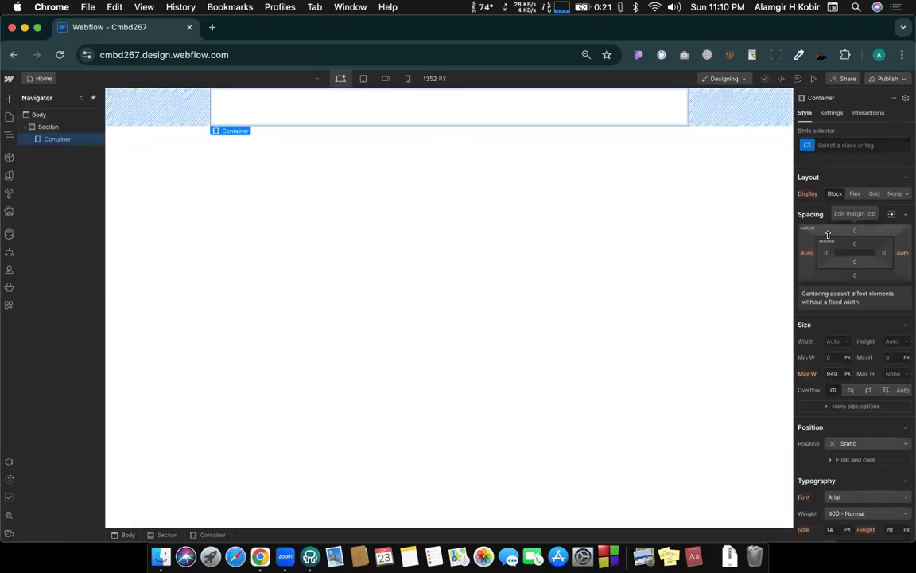
# - Compare the content width of the Hiric page's header with the container in Webflow
pyautogui.hotkey('ctrl', 'Right')
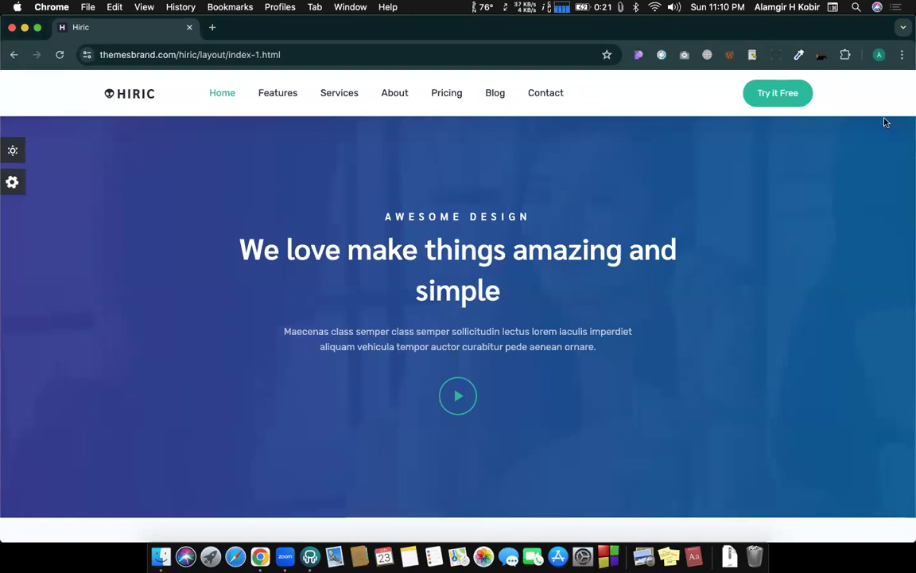
pyautogui.hotkey('ctrl', 'Left')
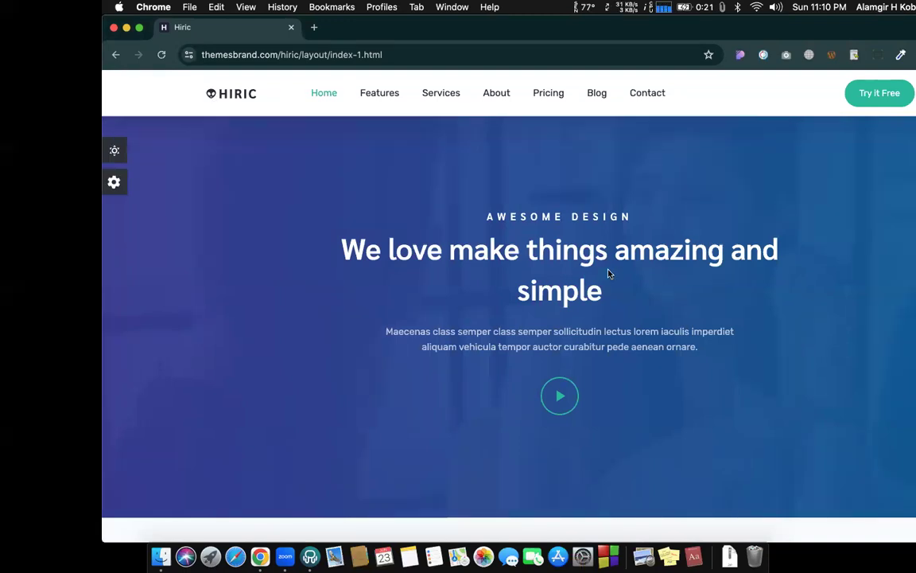
pyautogui.hotkey('ctrl', 'Right')
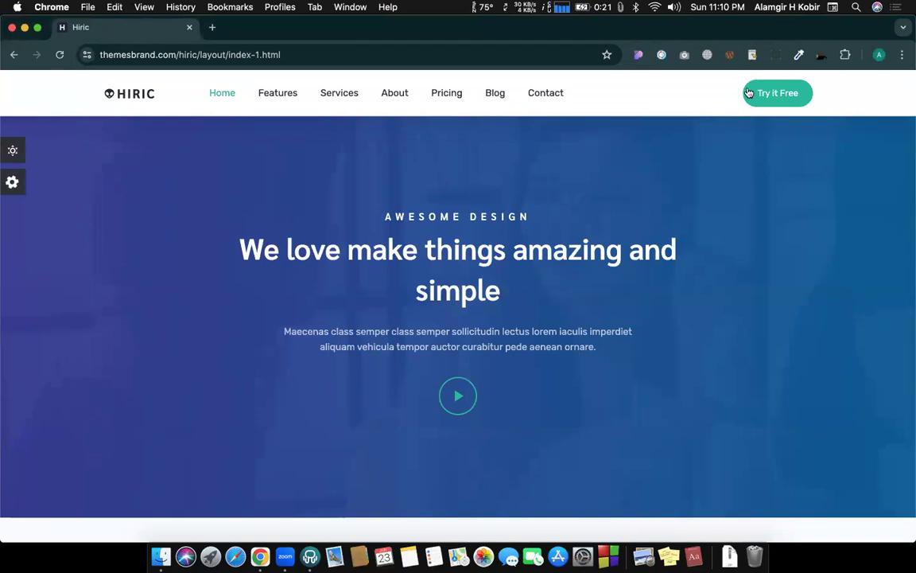
# - Search Google for "page rular for chrome" in a new browser tab
pyautogui.click(212, 27)
pyautogui.write('pa')
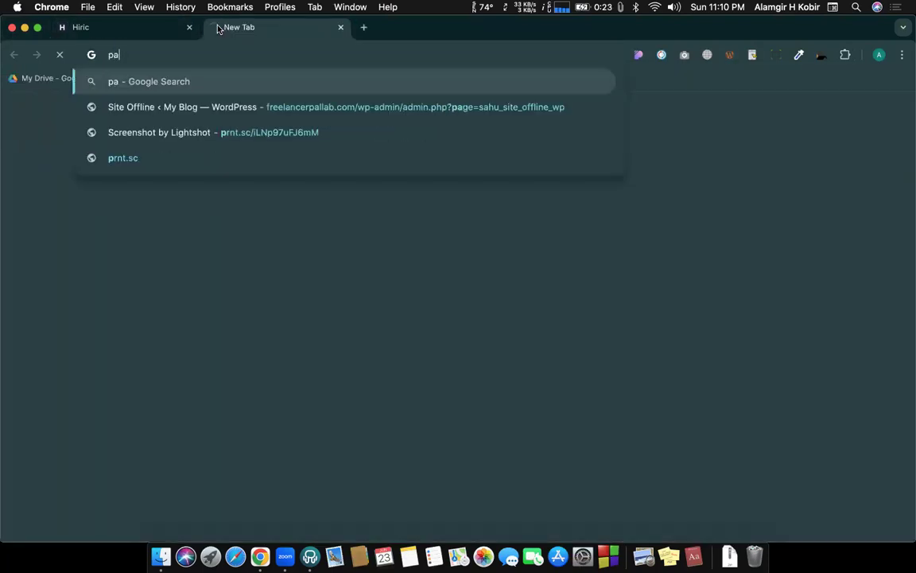
pyautogui.write('ge rular ')
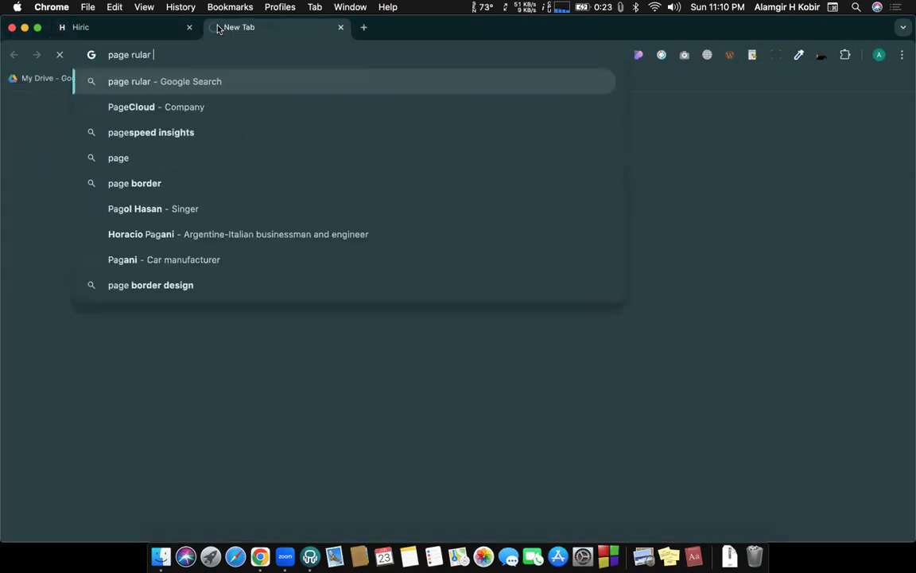
pyautogui.write('for chrome')
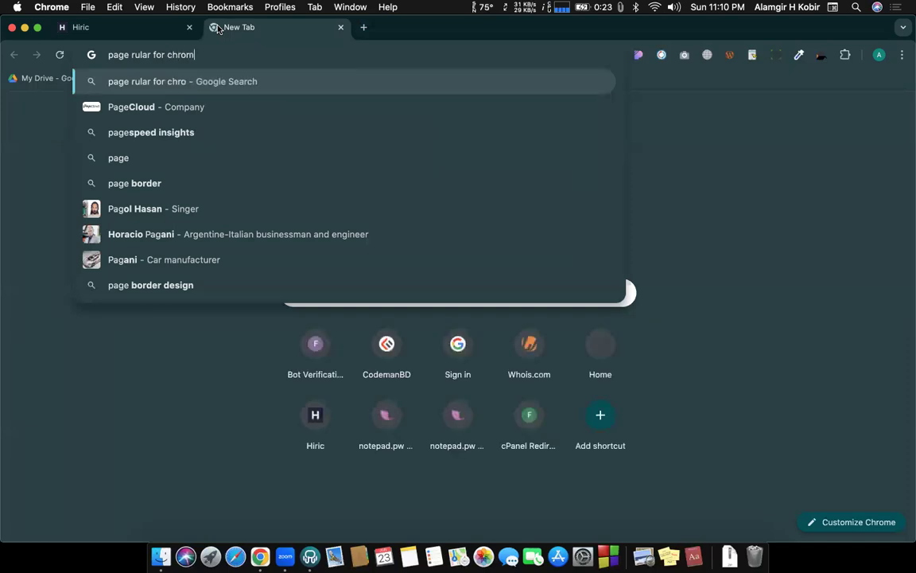
pyautogui.press('Return')
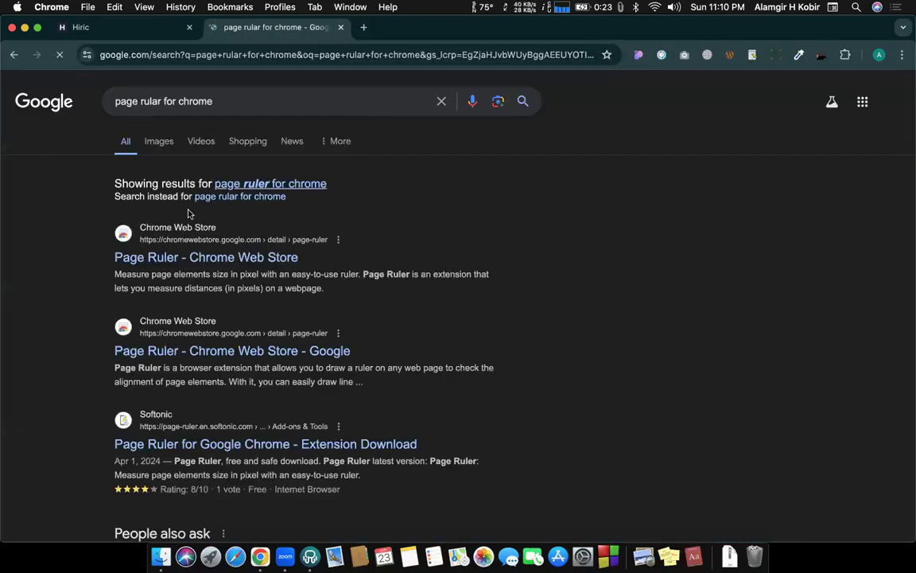
# - Install the Page Ruler extension from the Chrome Web Store and close its tabs to return to the Hiric page
pyautogui.click(169, 257)
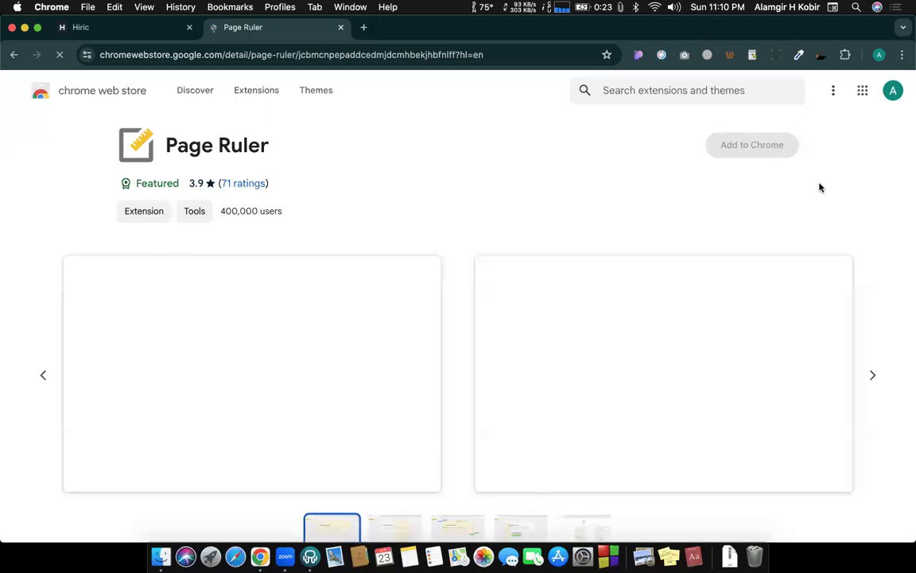
pyautogui.click(749, 145)
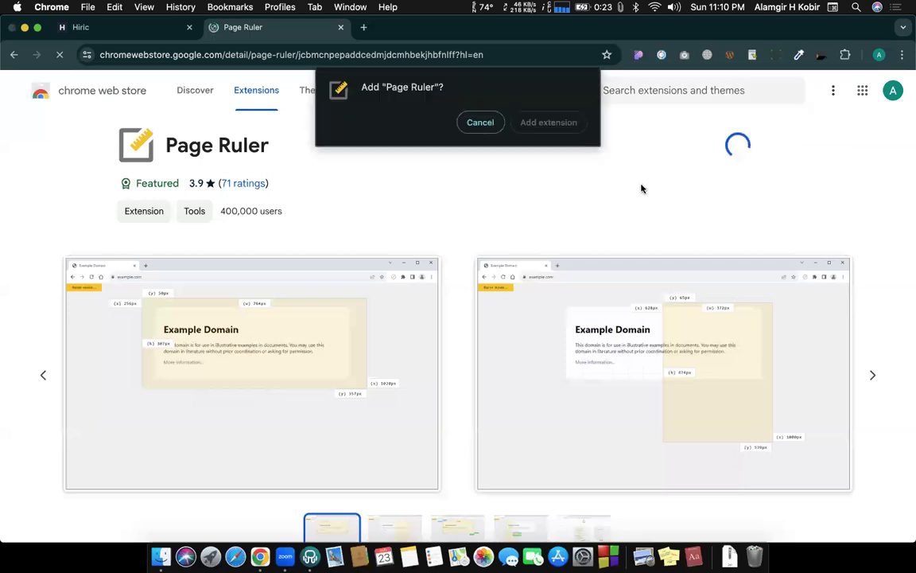
pyautogui.click(544, 127)
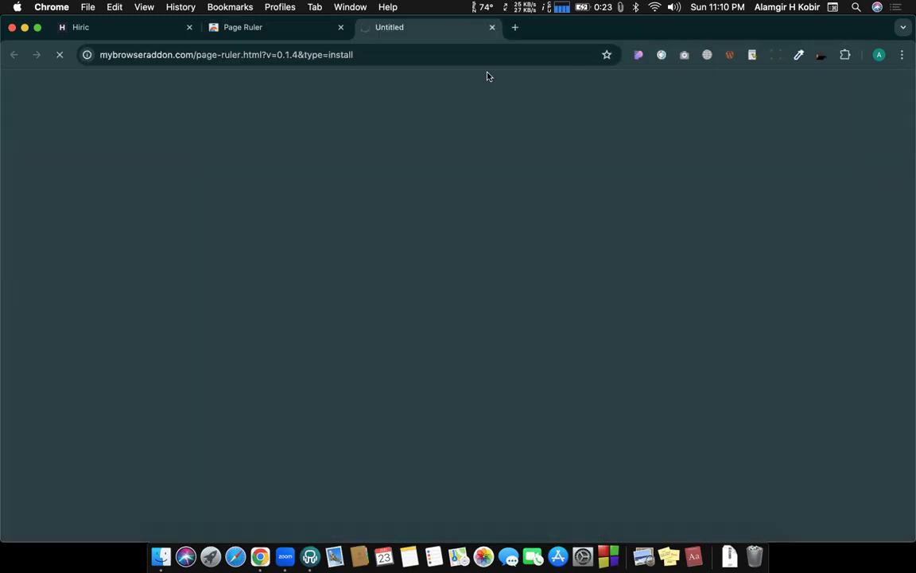
pyautogui.click(492, 29)
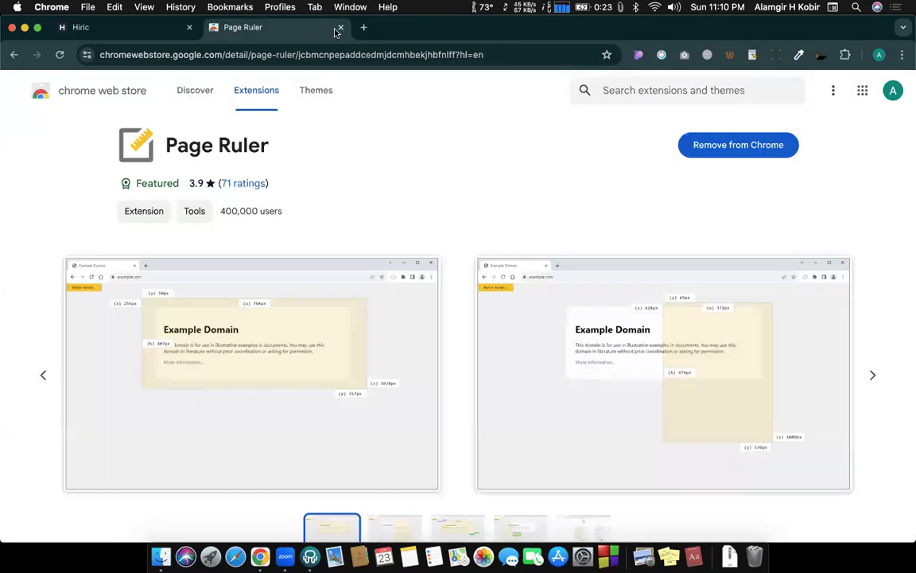
pyautogui.click(340, 28)
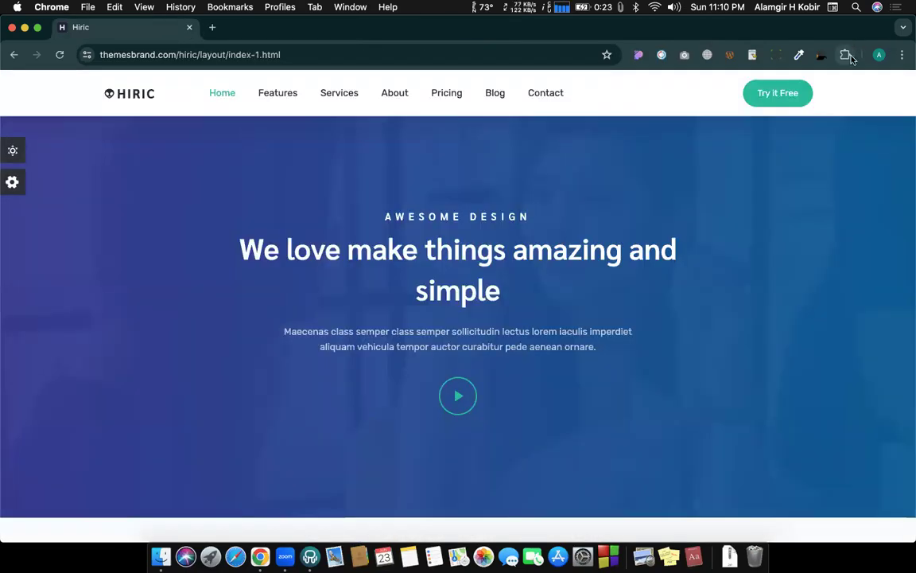
# - Pin the Page Ruler extension to the browser toolbar
pyautogui.click(845, 56)
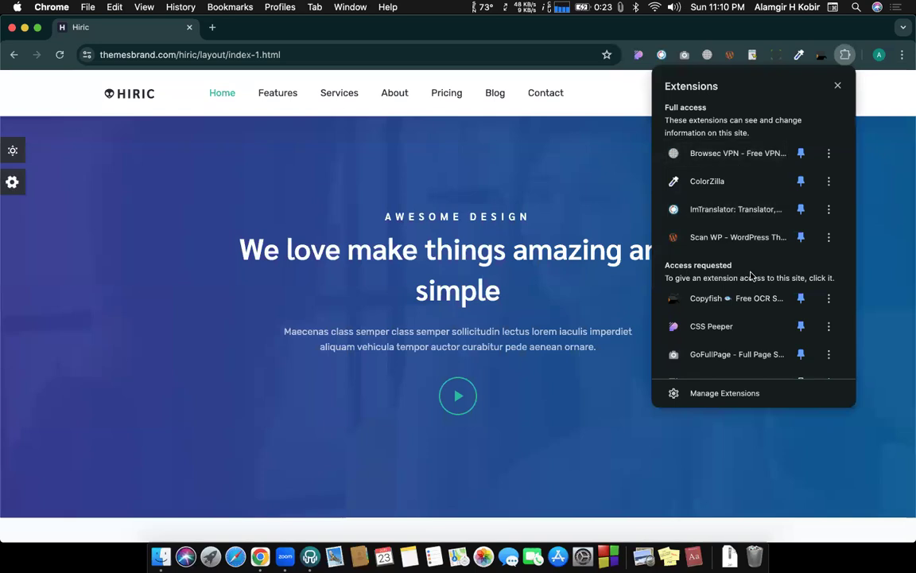
pyautogui.scroll(-3, 750, 283)
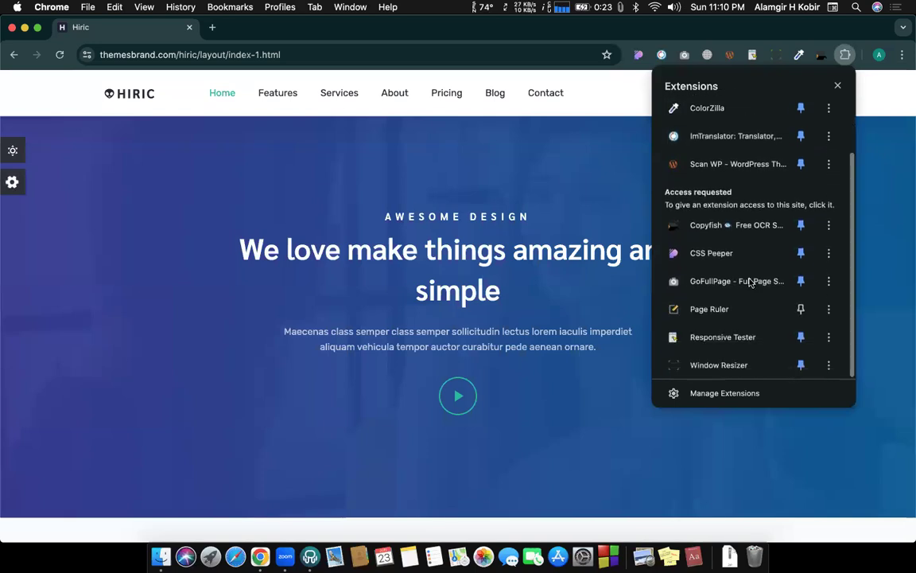
pyautogui.click(803, 309)
pyautogui.click(577, 237)
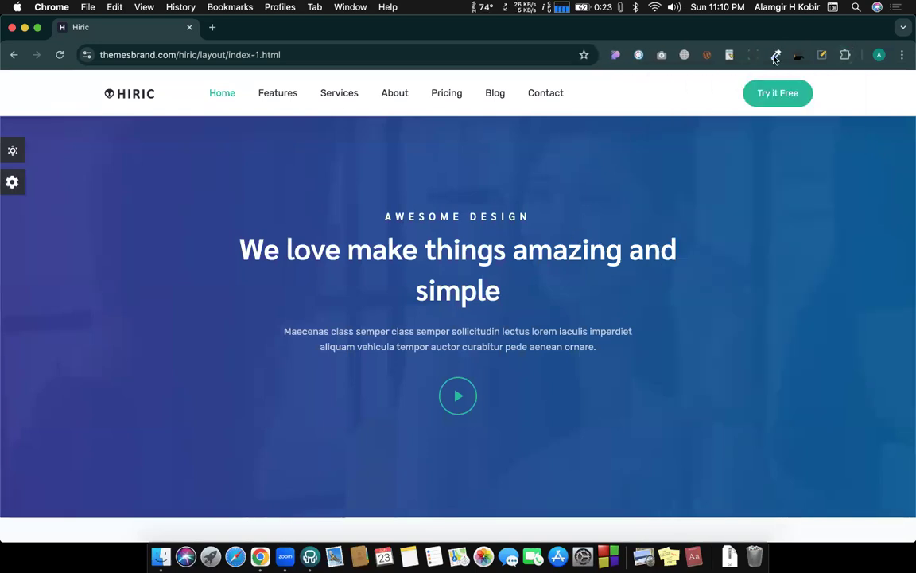
# - Measure the Hiric page's full width and its header content width from logo to Try it Free with Page Ruler
pyautogui.click(822, 54)
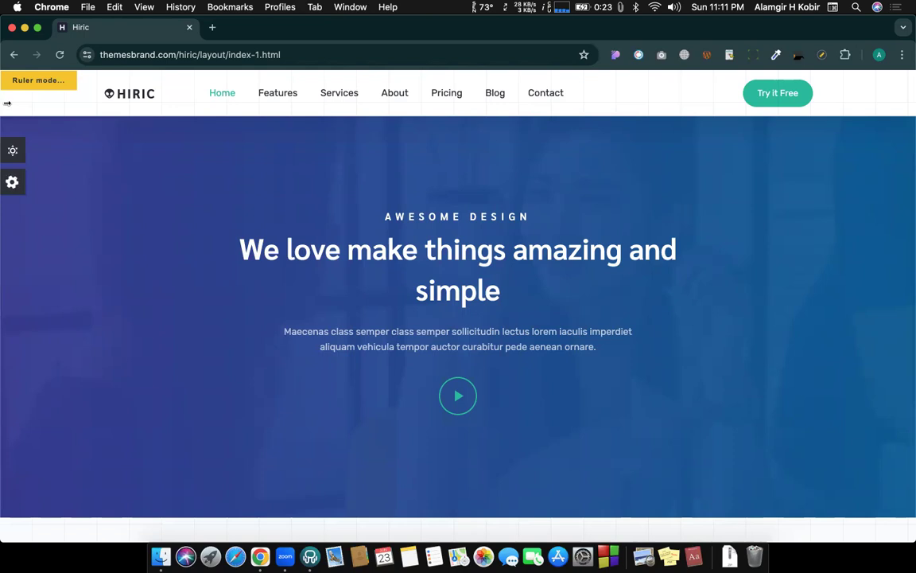
pyautogui.moveTo(7, 102); pyautogui.dragTo(908, 80)
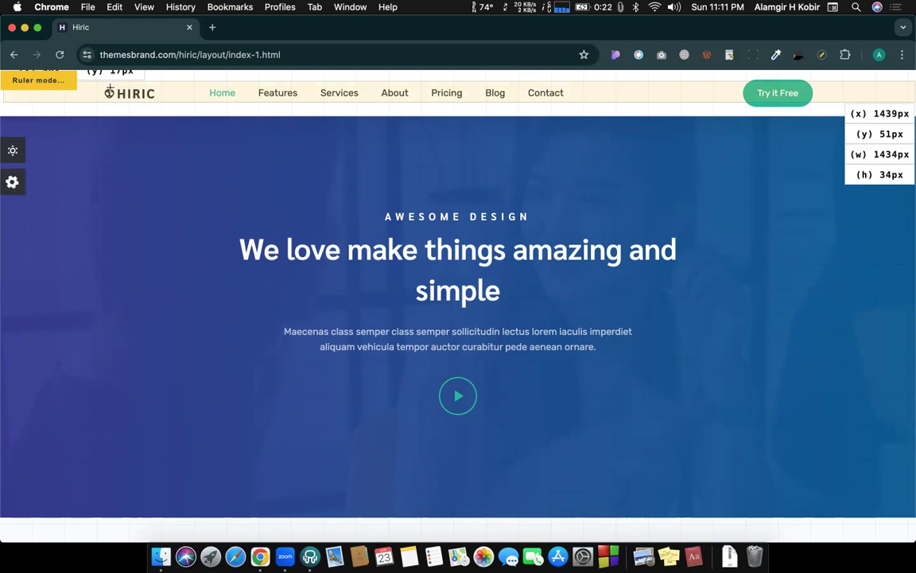
pyautogui.moveTo(106, 91); pyautogui.dragTo(812, 101)
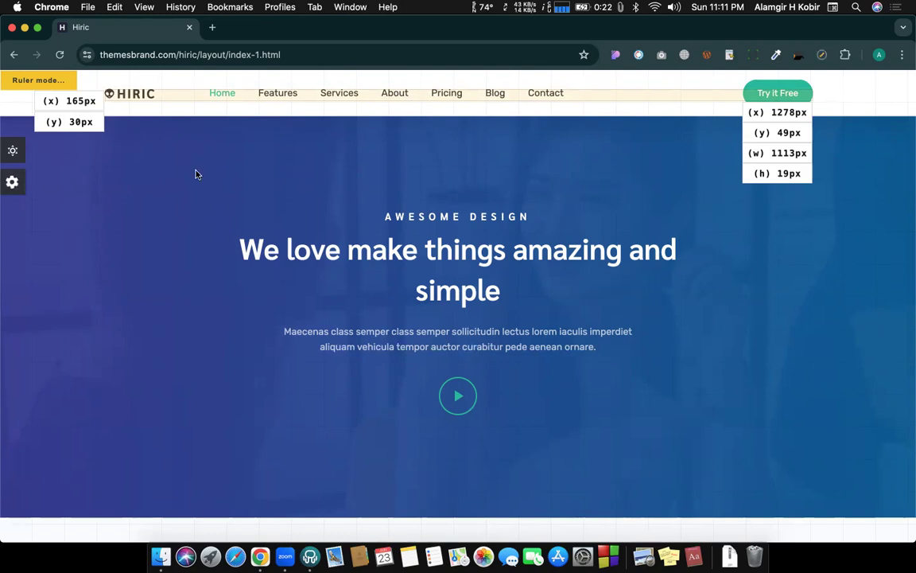
pyautogui.press('Escape')
# - Switch to Webflow, set the container's maximum width to 90 VW and compare it with the Hiric header
pyautogui.hotkey('ctrl', 'Left')
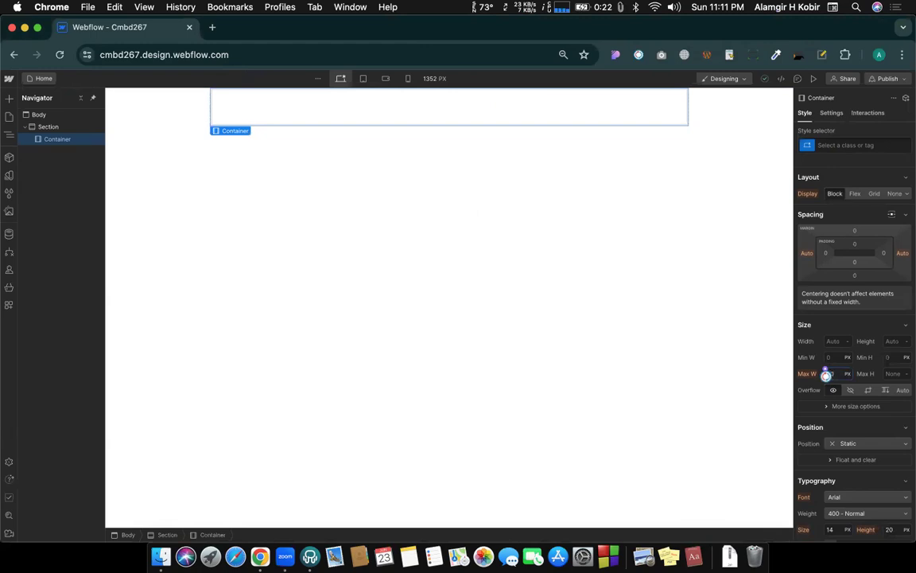
pyautogui.write('00vw')
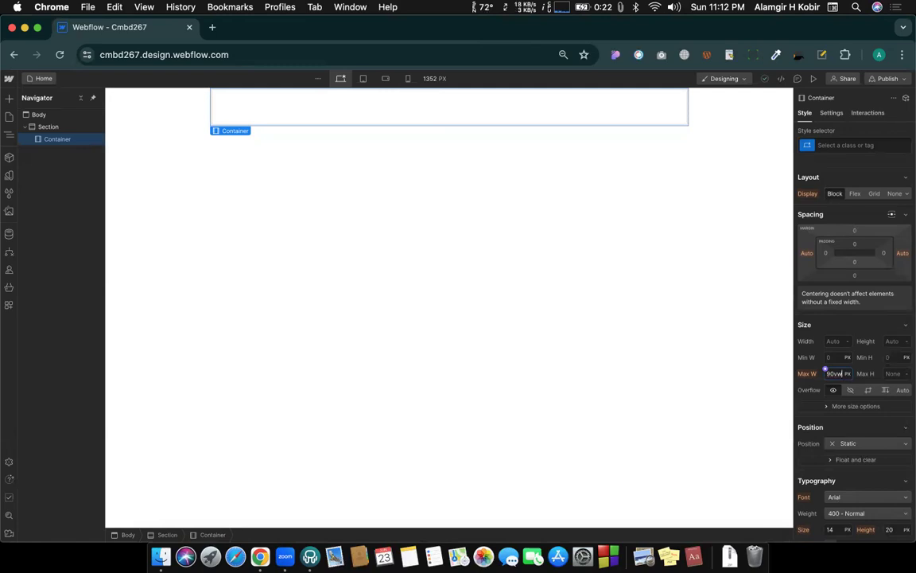
pyautogui.write('vw')
pyautogui.press('Return')
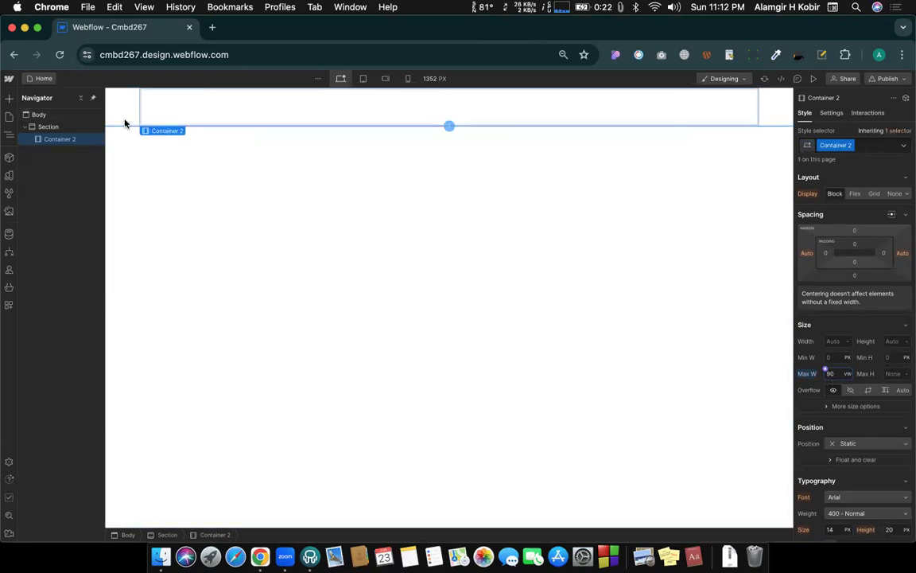
pyautogui.hotkey('ctrl', 'Right')
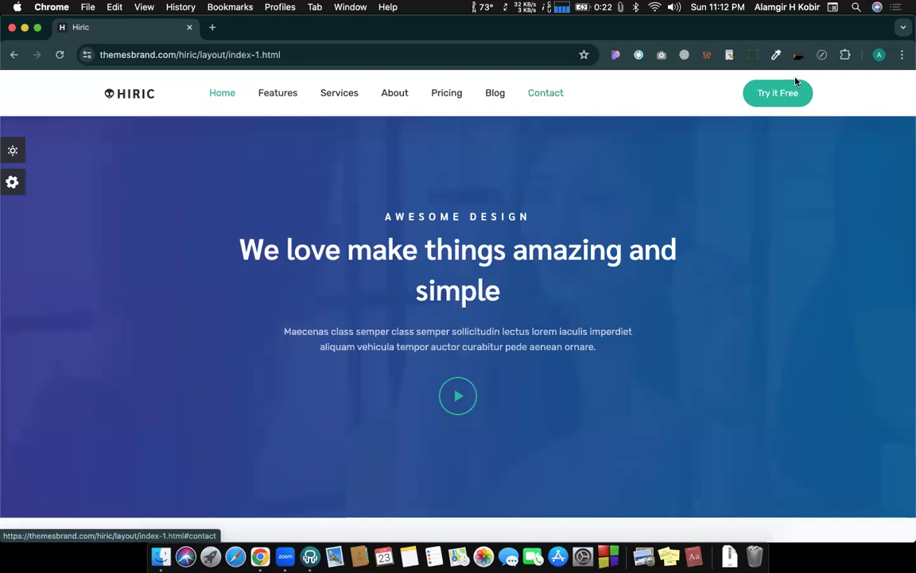
pyautogui.hotkey('ctrl', 'Left')
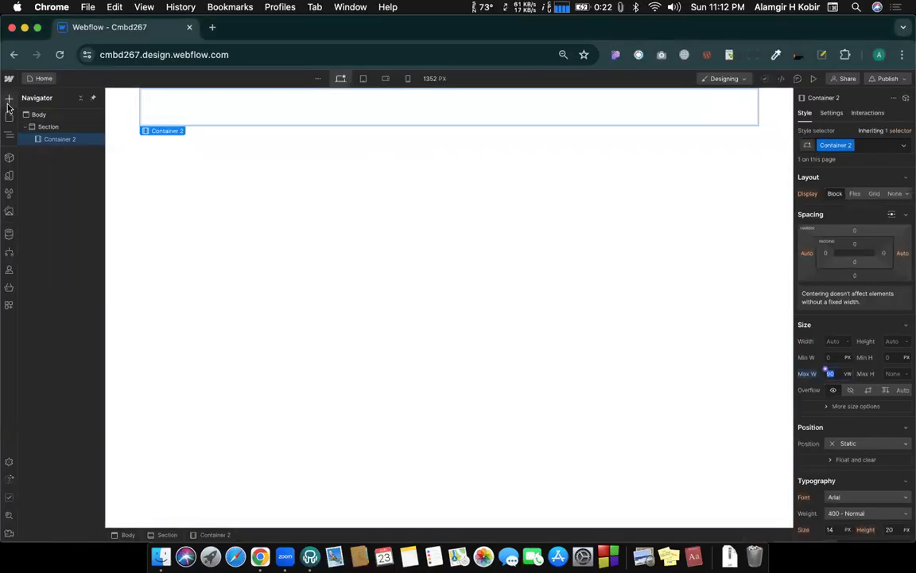
# - Add a Quick Stack with three columns and one row inside the container, checking it against the Hiric header
pyautogui.click(8, 99)
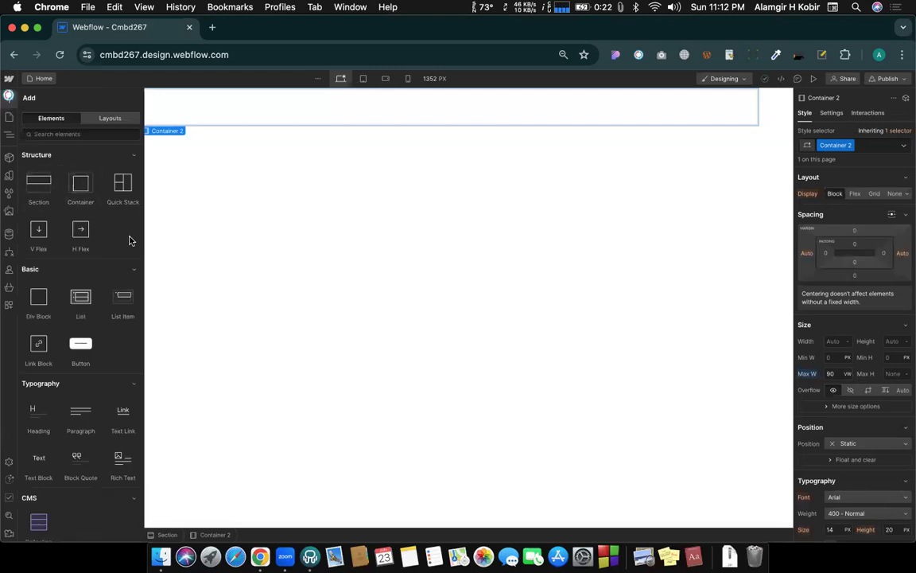
pyautogui.moveTo(108, 186); pyautogui.dragTo(263, 102)
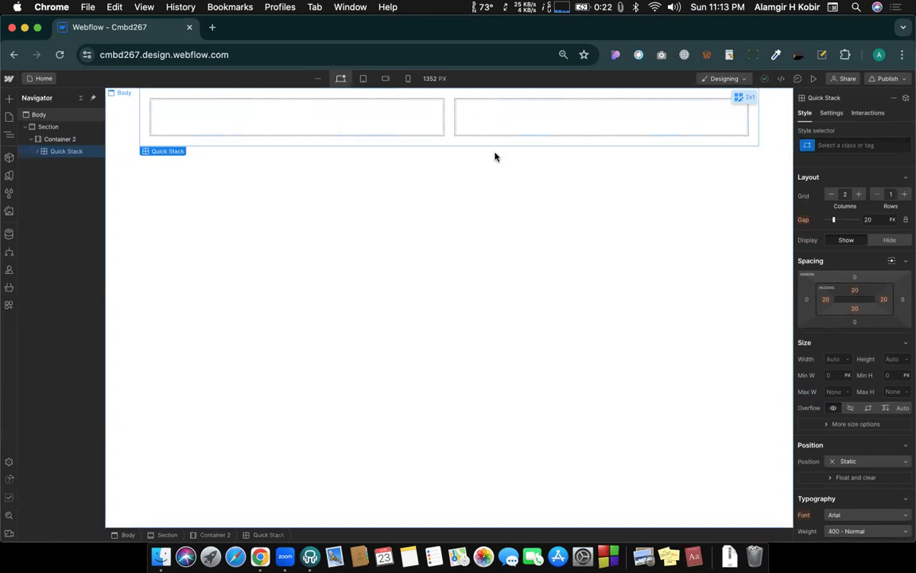
pyautogui.click(858, 196)
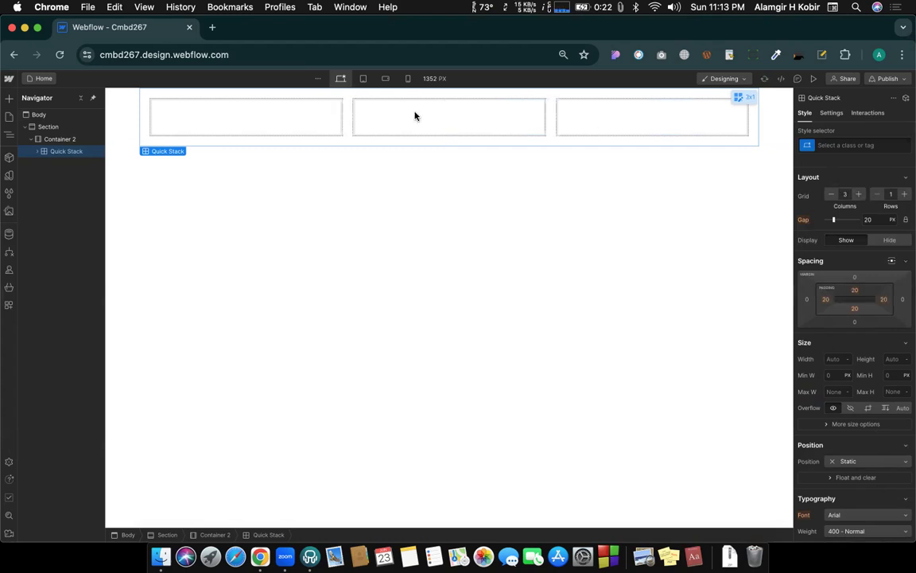
pyautogui.click(278, 132)
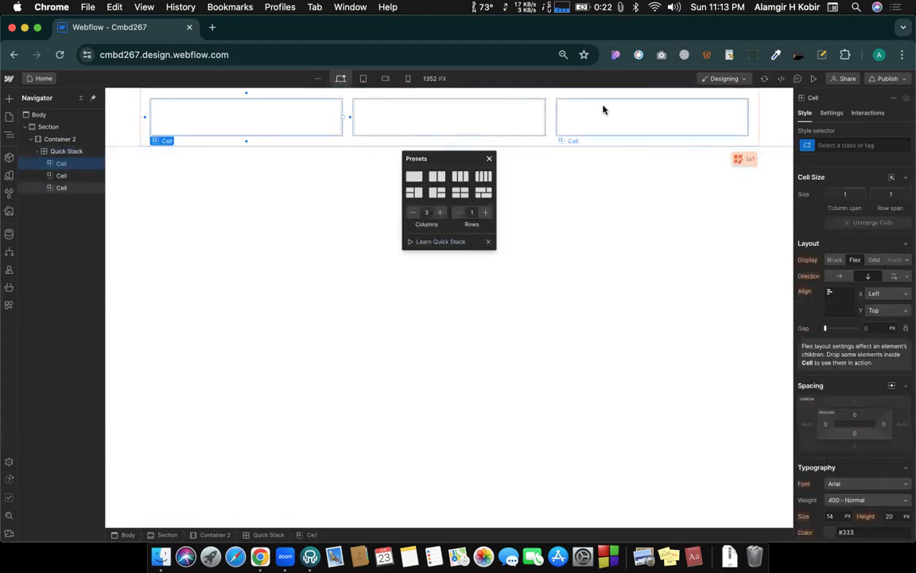
pyautogui.hotkey('ctrl', 'Right')
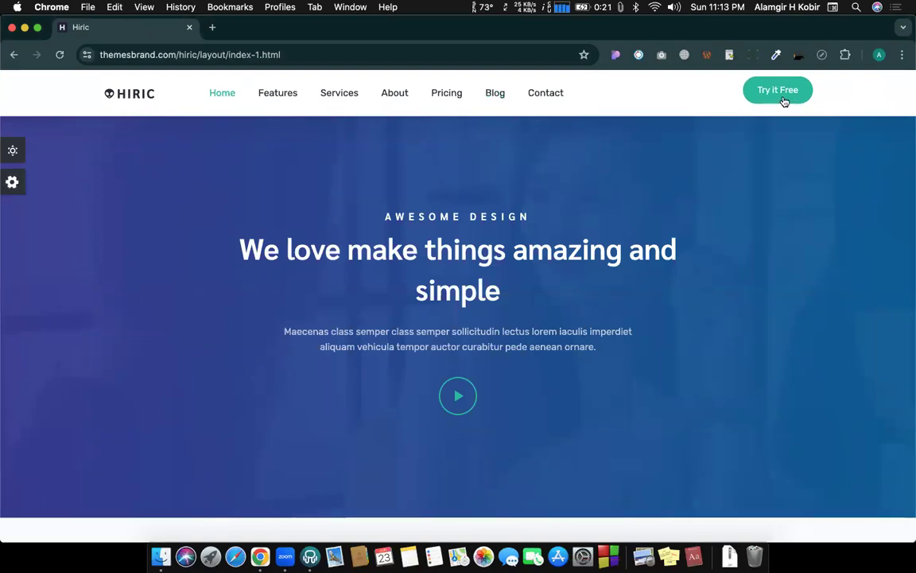
pyautogui.hotkey('ctrl', 'Left')
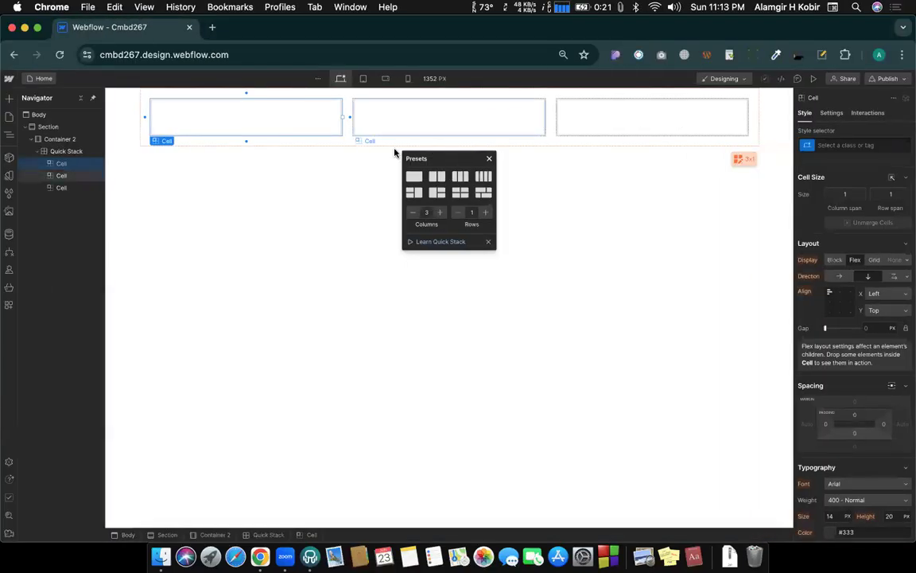
pyautogui.click(490, 161)
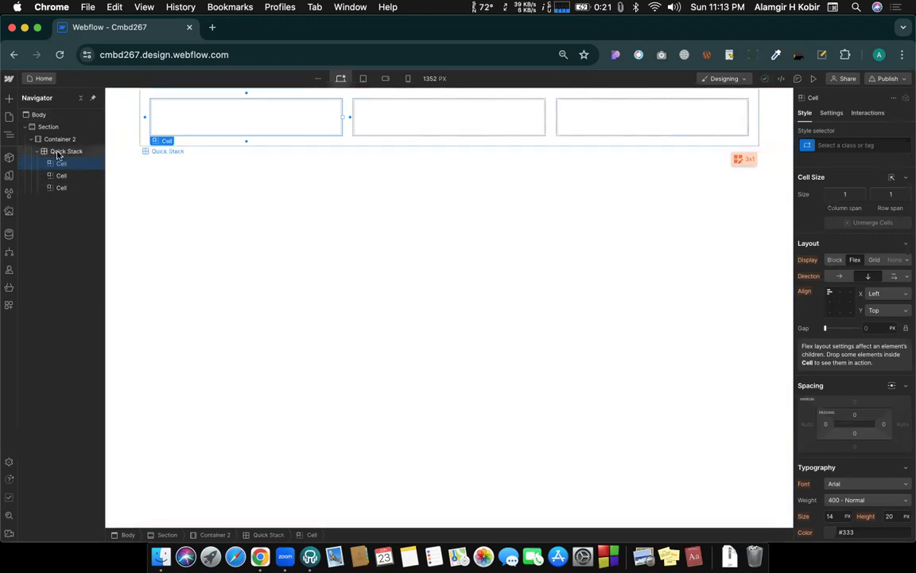
# - Resize the Quick Stack's columns to 0.25FR, 1FR and 0.25FR, and check the three resulting cells
pyautogui.click(58, 153)
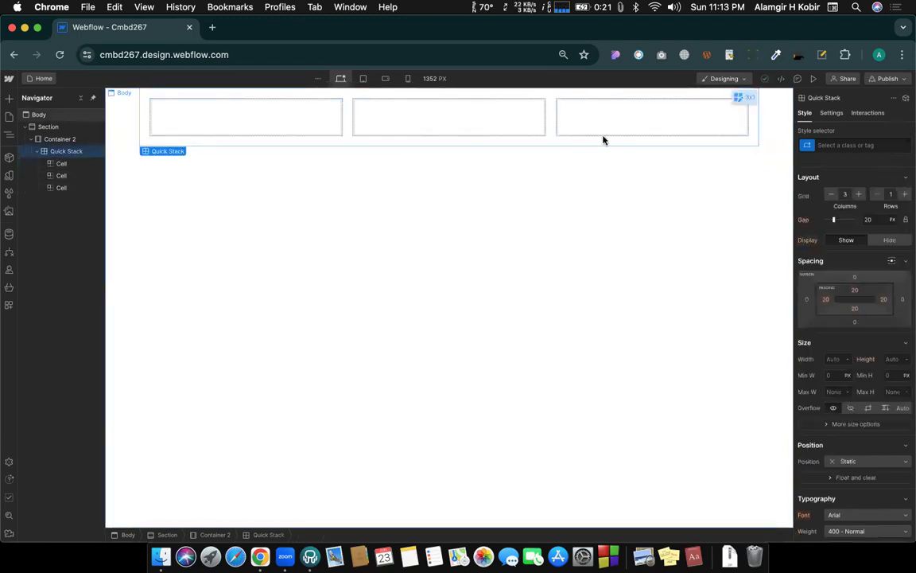
pyautogui.click(744, 99)
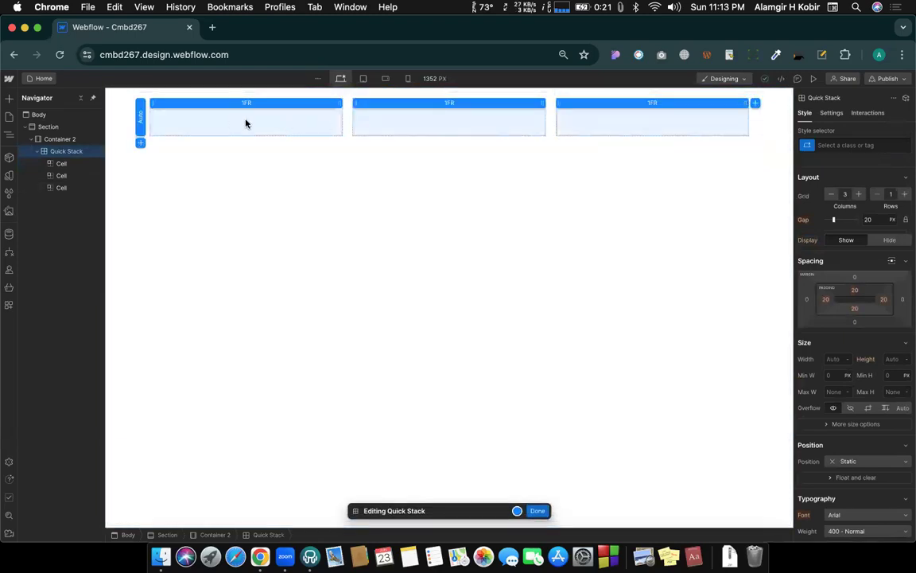
pyautogui.moveTo(333, 102); pyautogui.dragTo(172, 104)
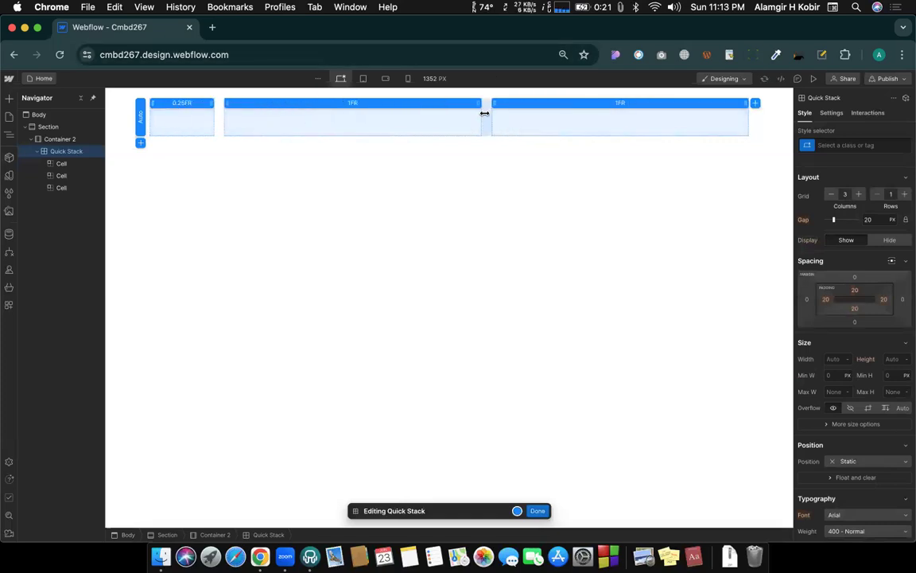
pyautogui.moveTo(492, 102); pyautogui.dragTo(727, 116)
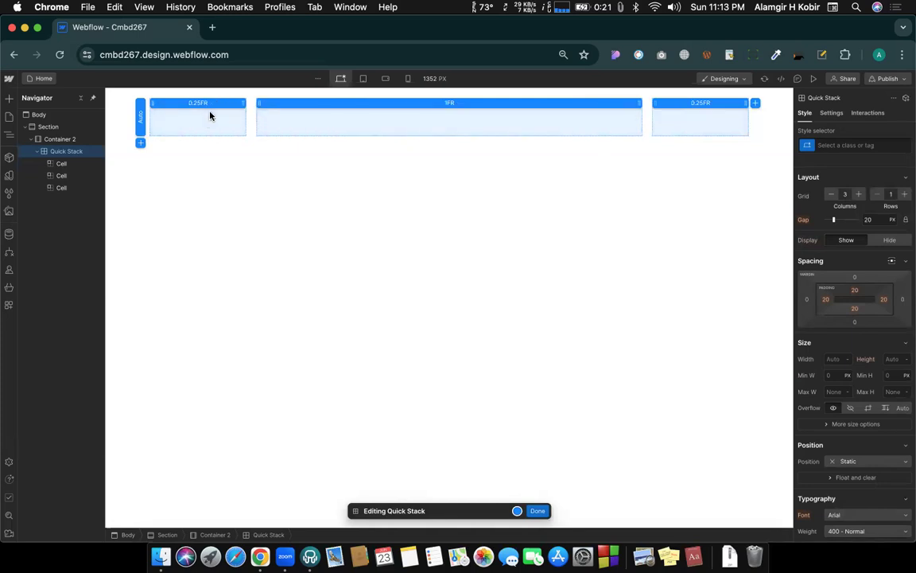
pyautogui.click(536, 512)
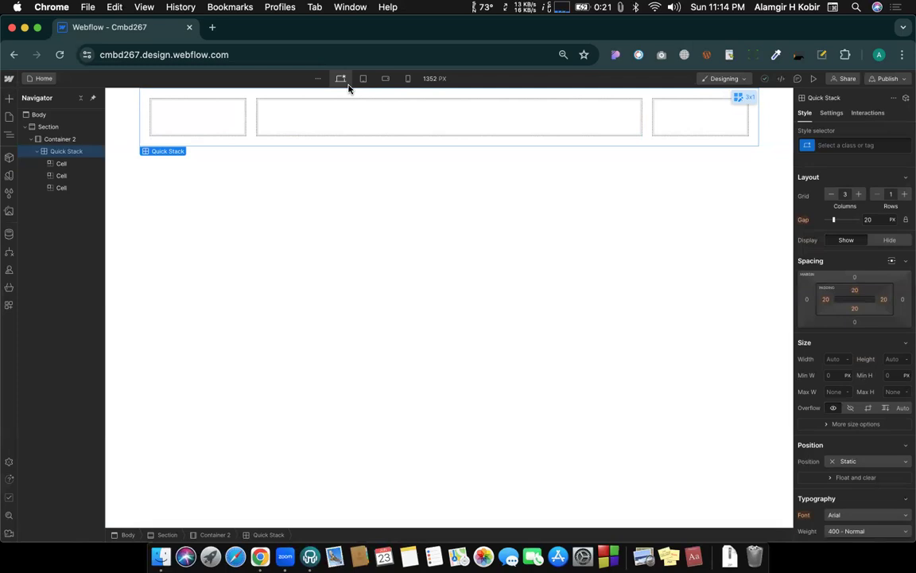
pyautogui.click(210, 132)
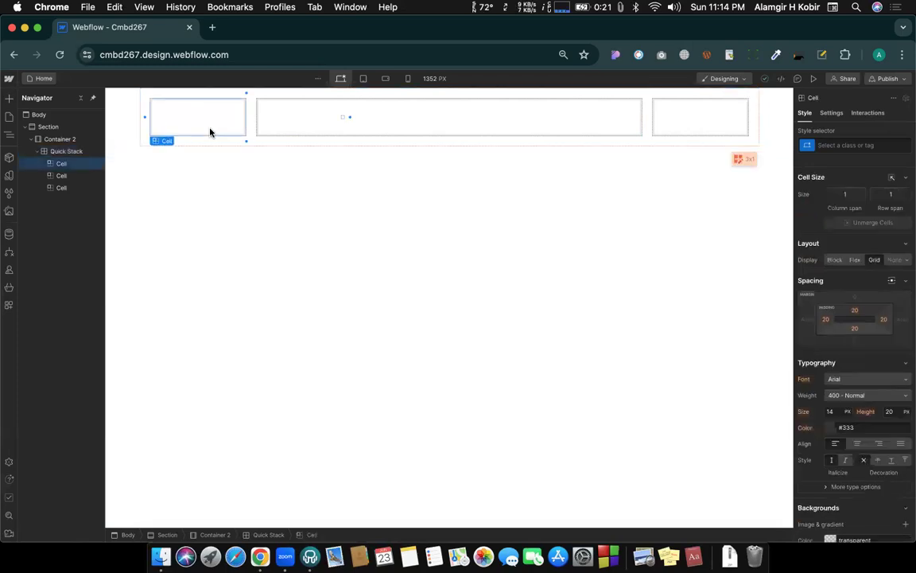
pyautogui.click(397, 97)
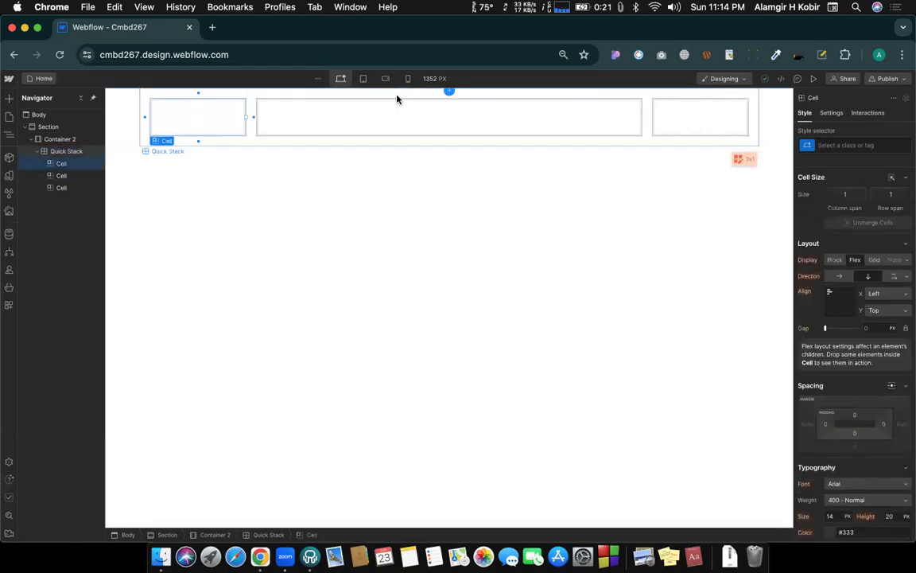
pyautogui.click(419, 117)
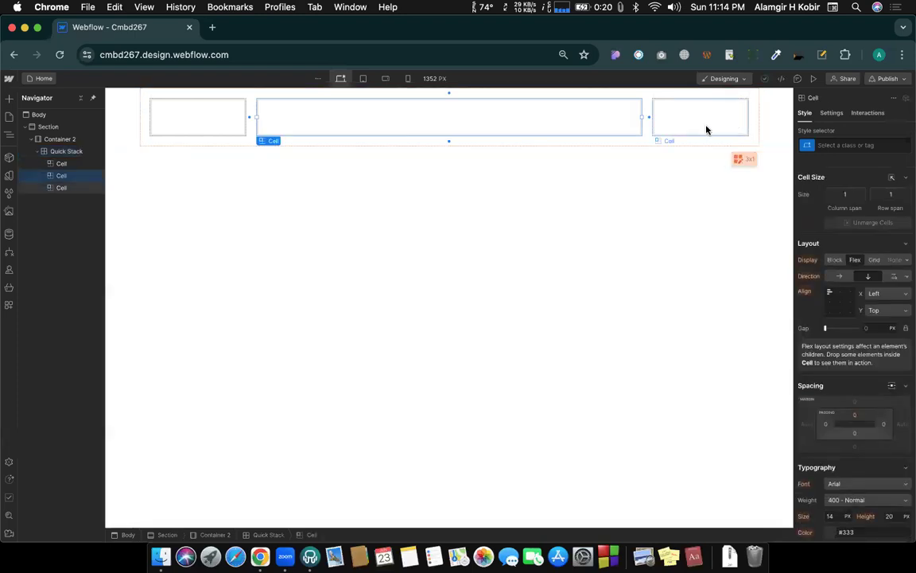
pyautogui.click(707, 130)
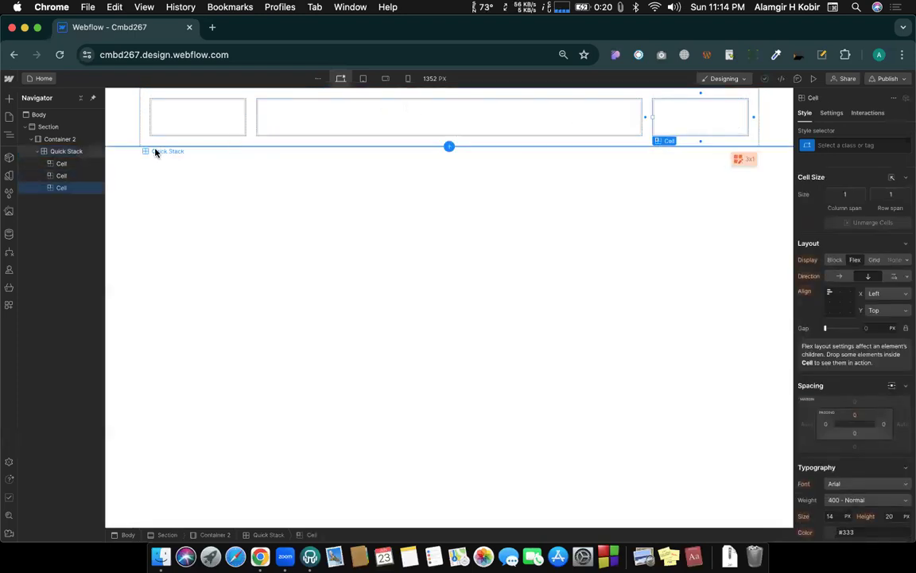
# - Add a Navbar element to the Quick Stack's middle cell
pyautogui.click(7, 99)
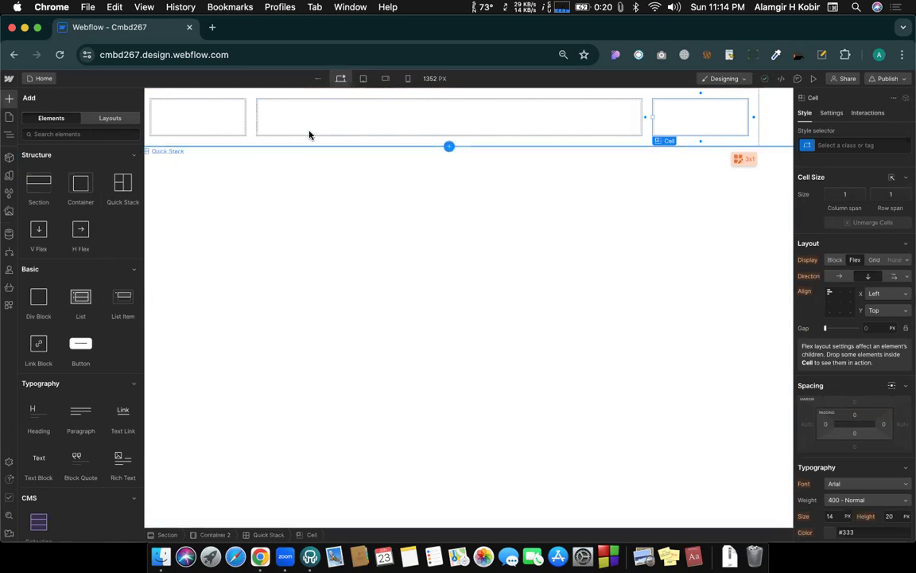
pyautogui.scroll(-10, 34, 340)
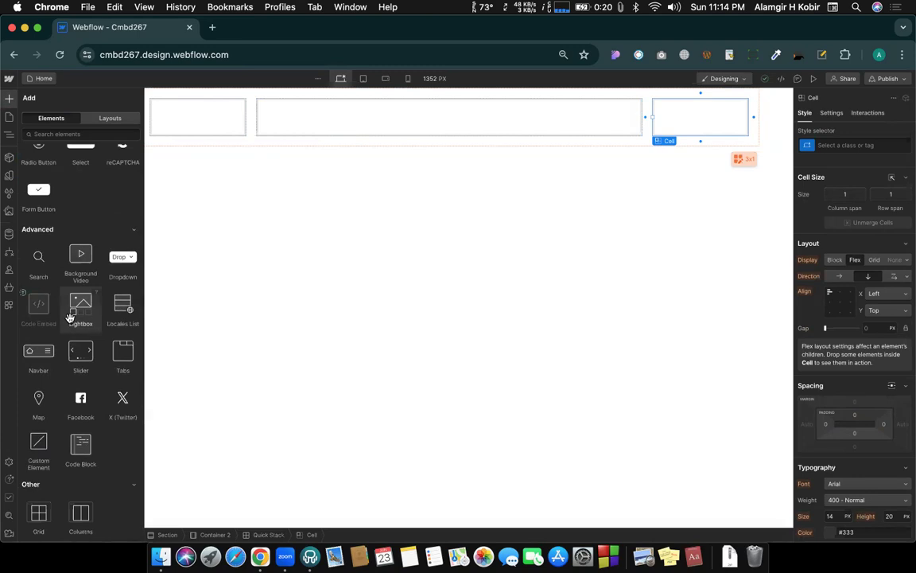
pyautogui.moveTo(31, 351); pyautogui.dragTo(325, 122)
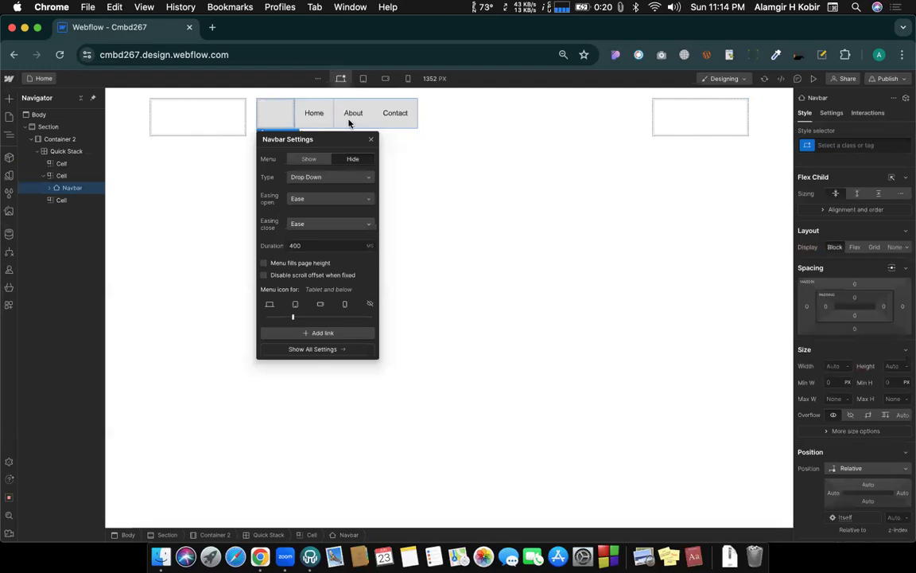
# - Move the Navbar's Brand link into the Quick Stack's first cell and check its place in the element hierarchy
pyautogui.click(268, 123)
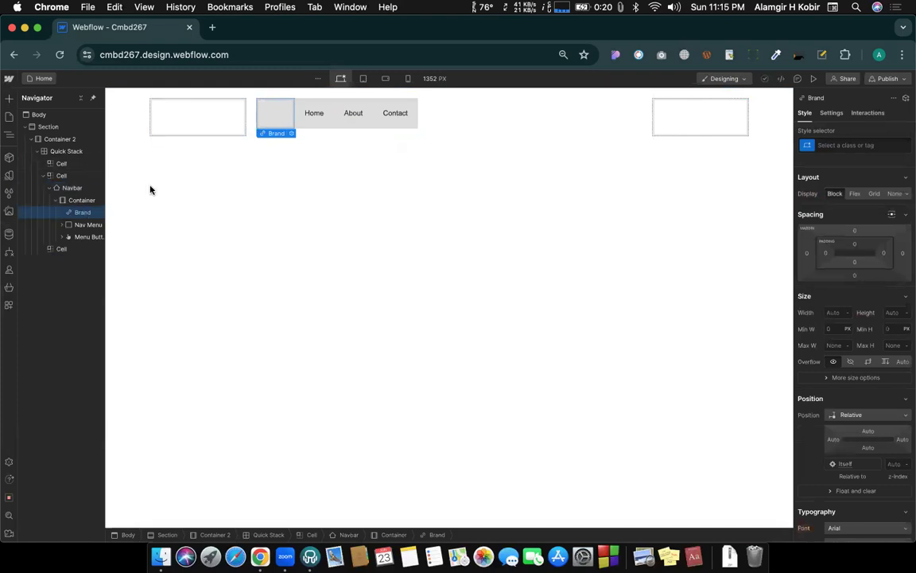
pyautogui.moveTo(77, 215); pyautogui.dragTo(184, 119)
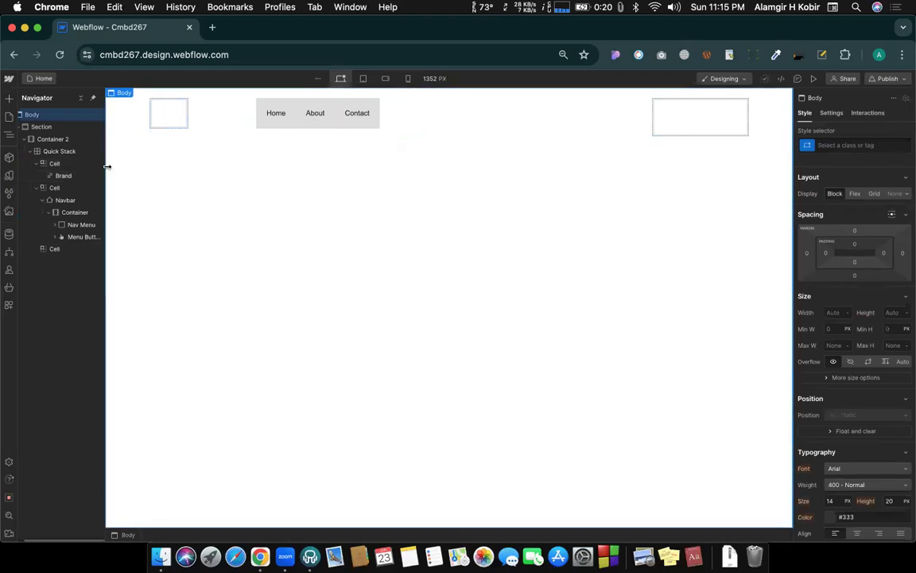
pyautogui.click(173, 113)
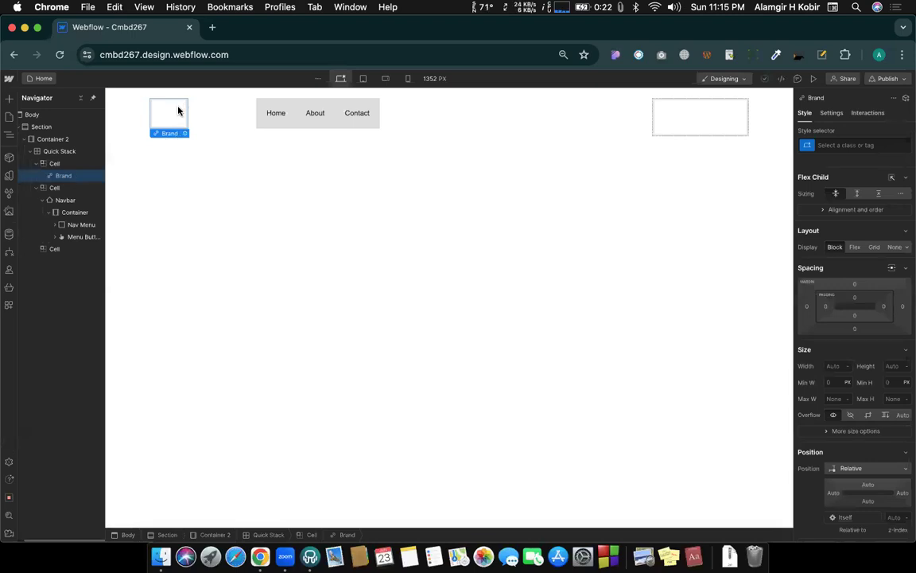
pyautogui.scroll(5, 56, 179)
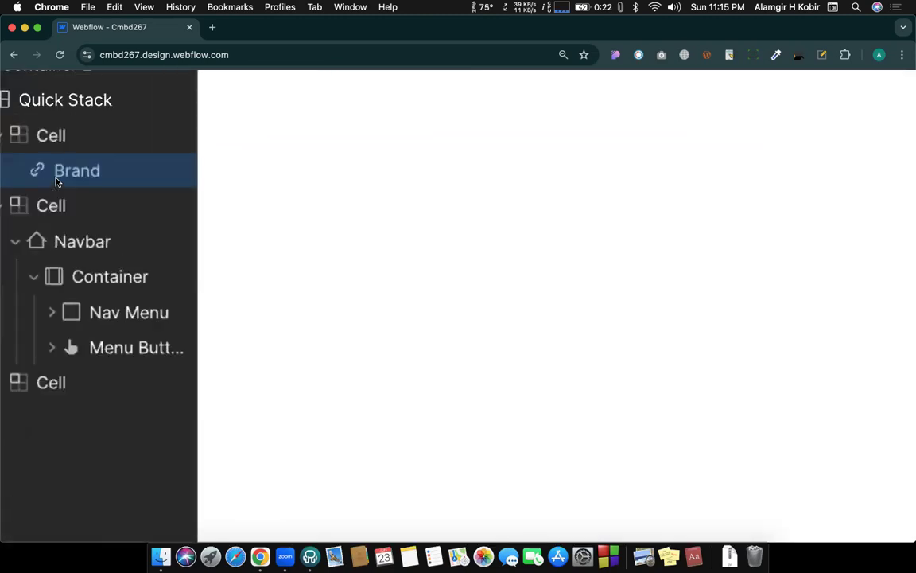
pyautogui.scroll(-5, 38, 171)
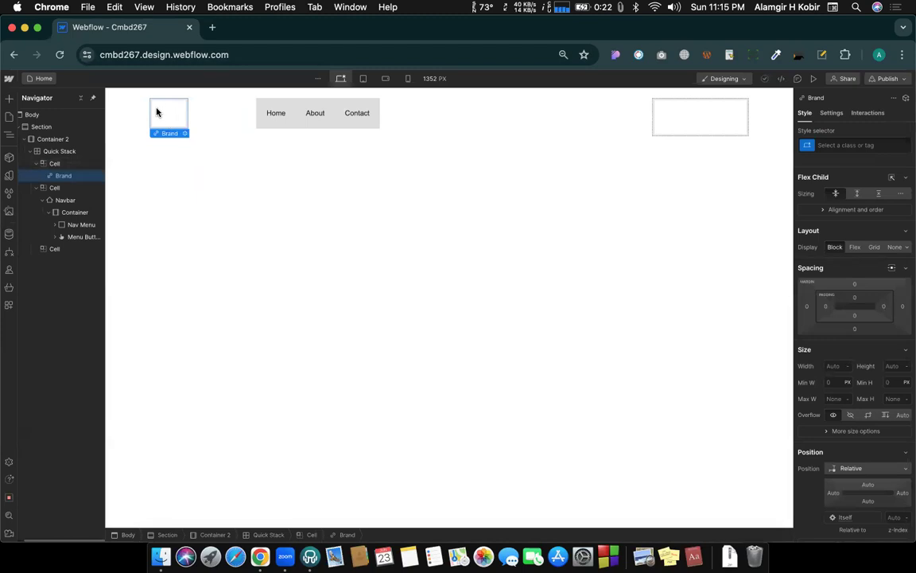
# - Add an Image element inside the Brand link in the first cell and open the image asset chooser for it
pyautogui.click(8, 98)
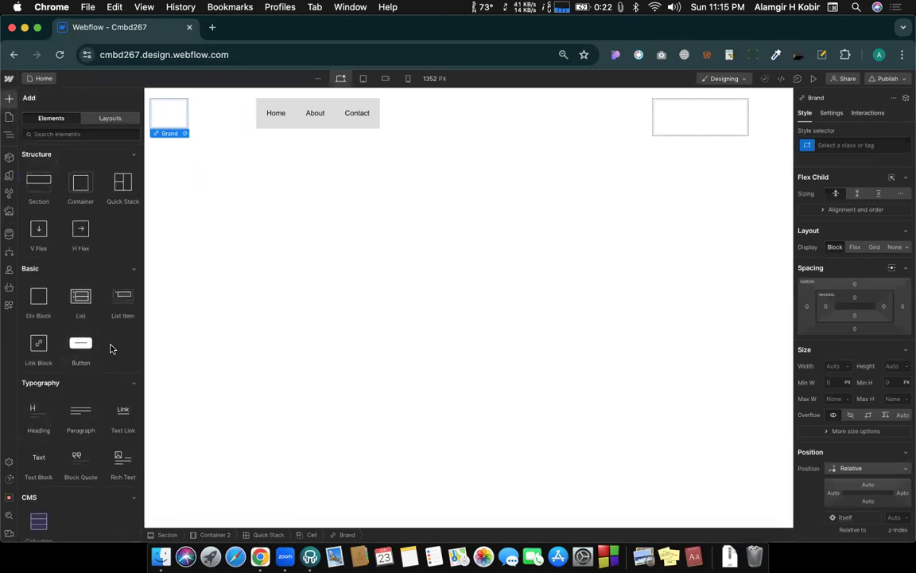
pyautogui.scroll(-3, 111, 348)
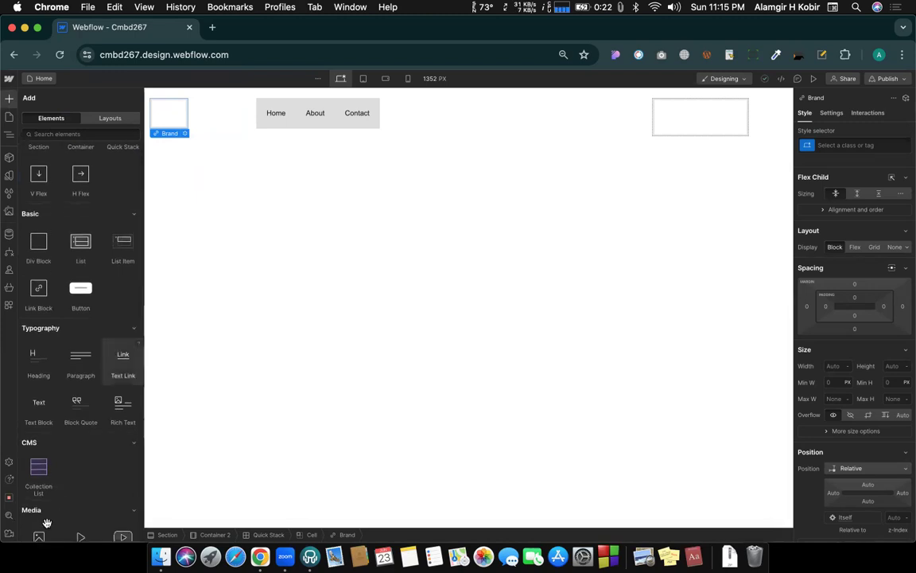
pyautogui.scroll(-5, 37, 535)
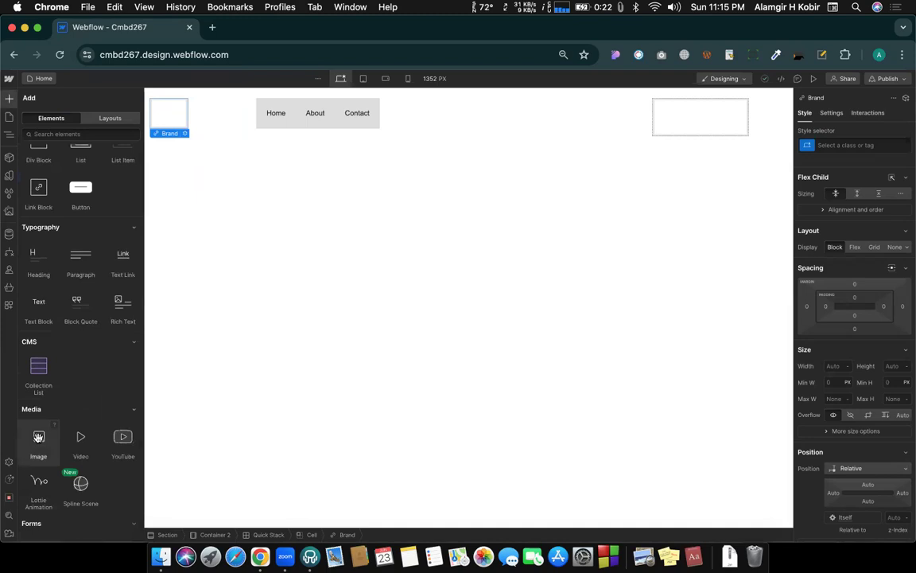
pyautogui.moveTo(38, 438); pyautogui.dragTo(163, 111)
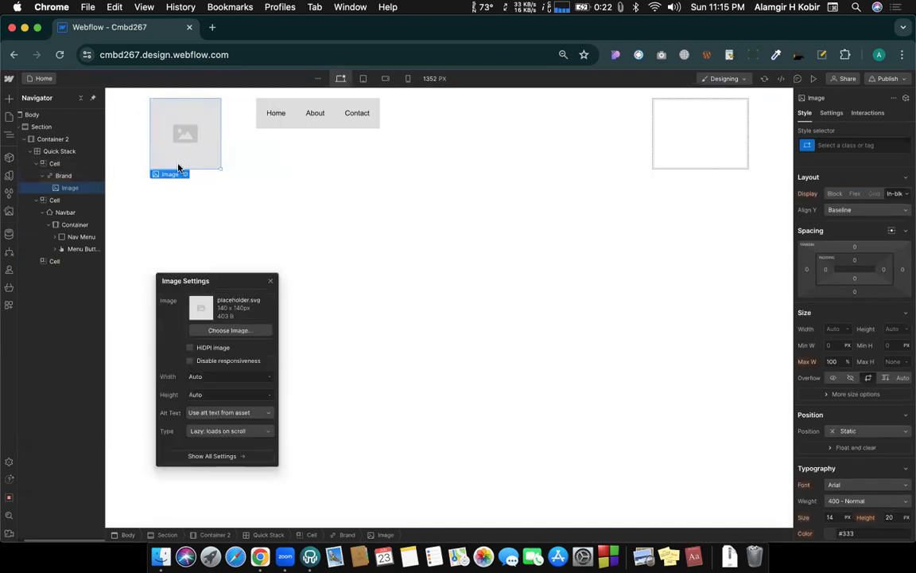
pyautogui.click(229, 330)
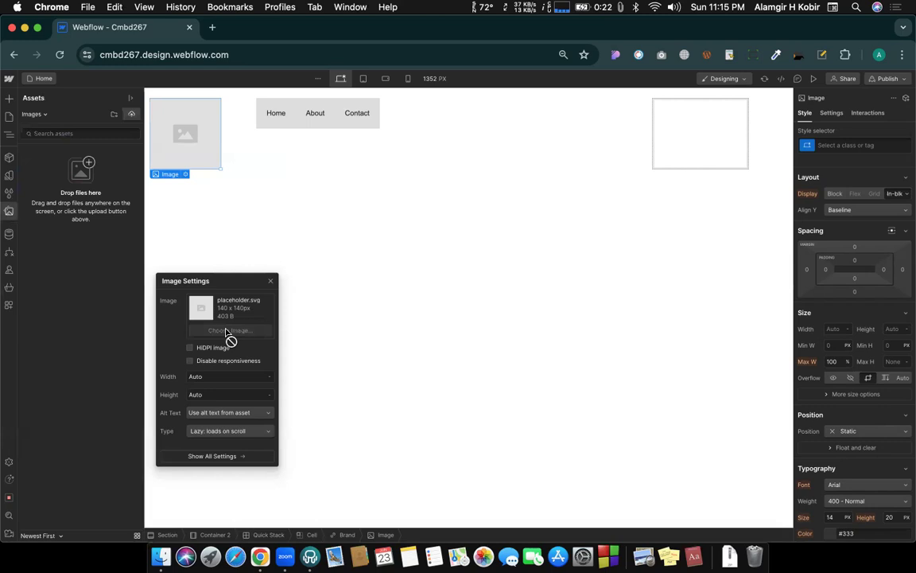
# - Switch to the Hiric reference page and capture a screenshot cropped tightly around the HIRIC logo in its header
pyautogui.hotkey('ctrl', 'Right')
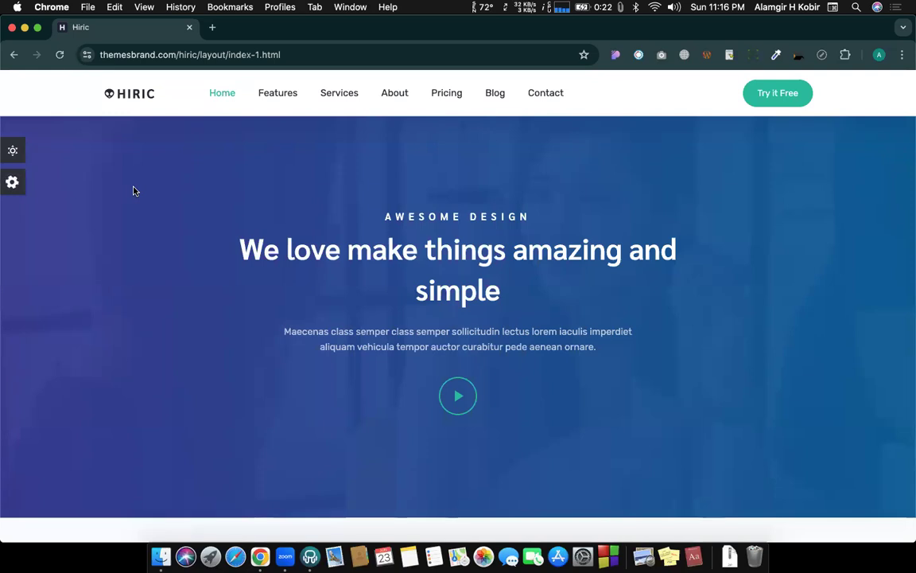
pyautogui.press('super+shift+5')
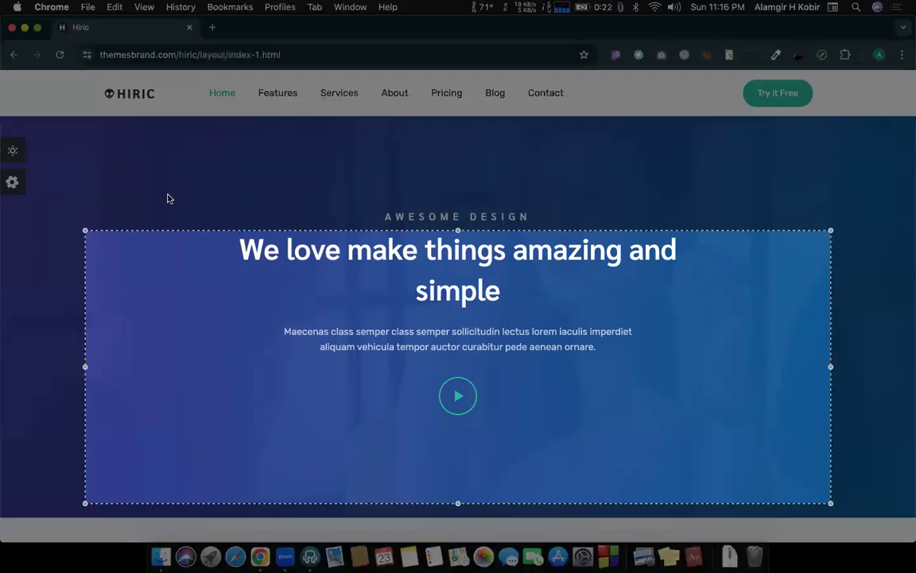
pyautogui.moveTo(205, 319); pyautogui.dragTo(223, 177)
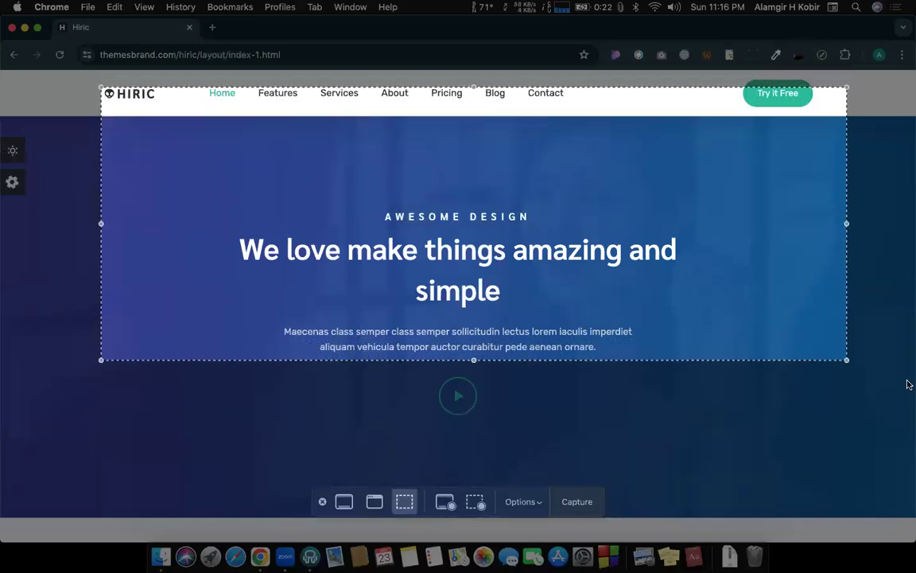
pyautogui.moveTo(843, 361); pyautogui.dragTo(149, 101)
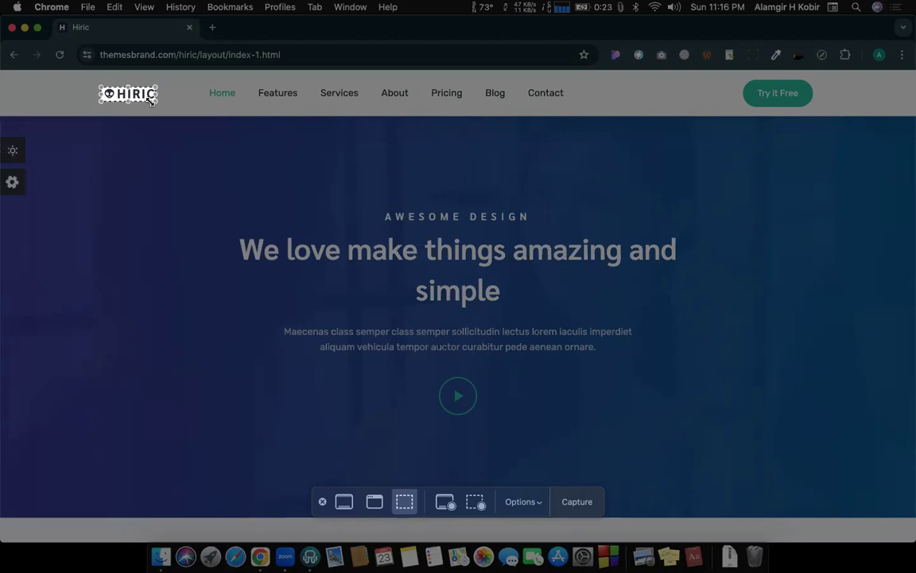
pyautogui.press('Return')
# - Return to Webflow, upload the captured HIRIC logo to the assets and use it as the Brand link's image
pyautogui.hotkey('ctrl', 'Left')
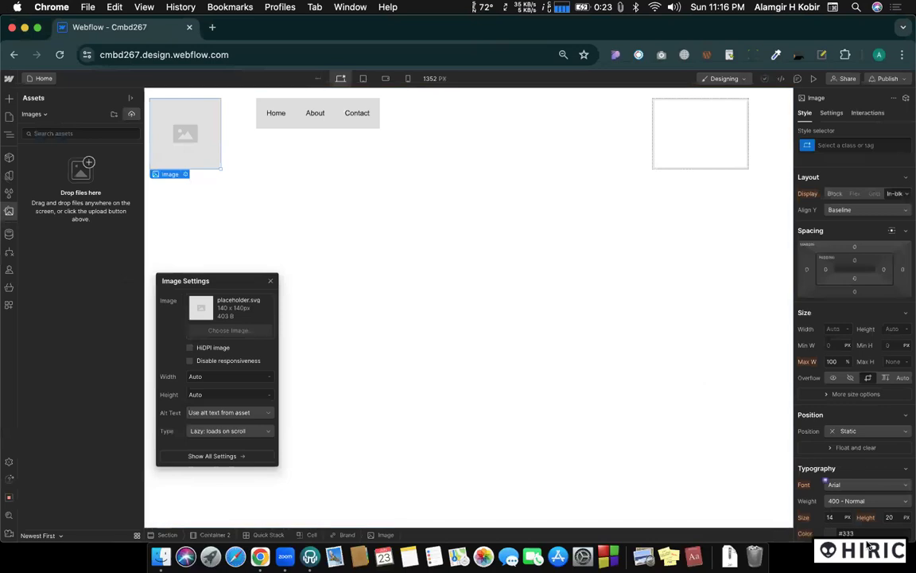
pyautogui.moveTo(869, 555); pyautogui.dragTo(70, 175)
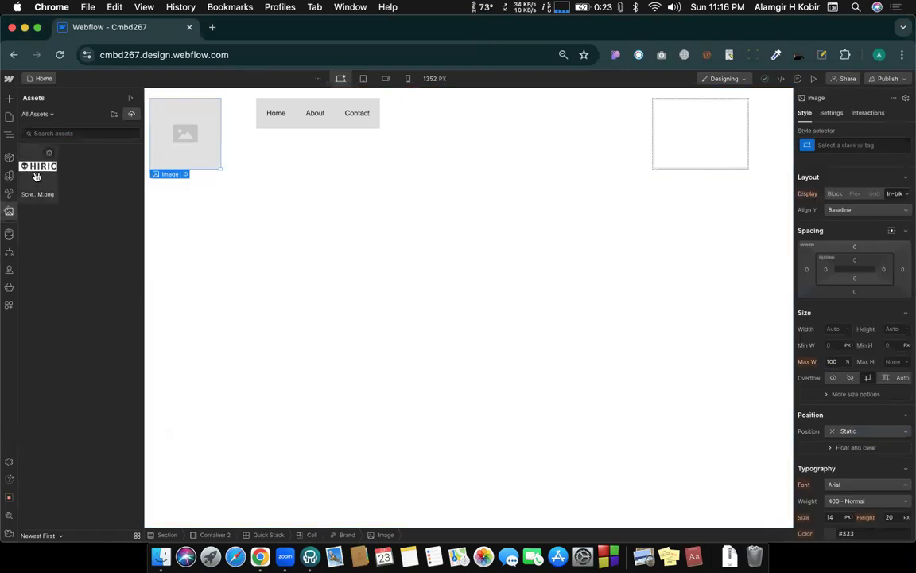
pyautogui.click(34, 175)
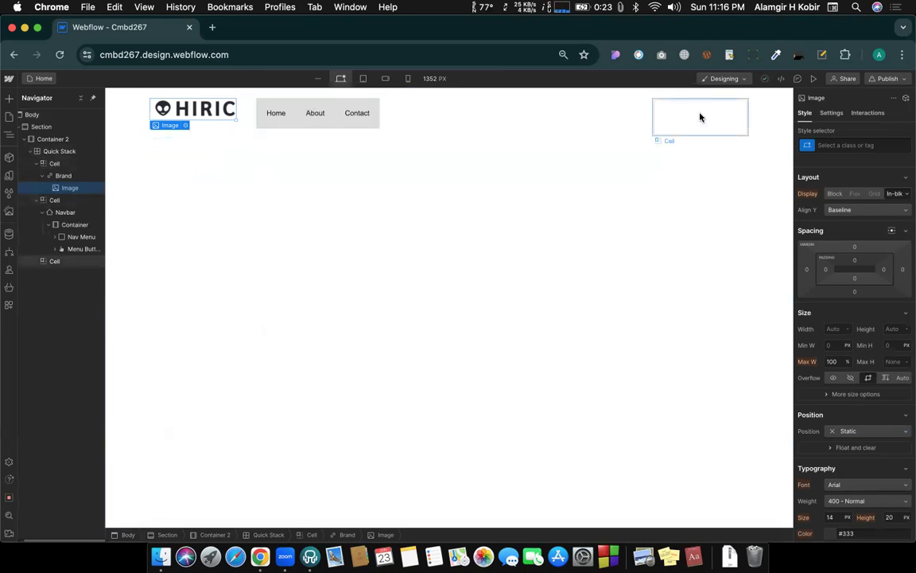
# - Add a Button element to the Quick Stack's third cell
pyautogui.click(685, 132)
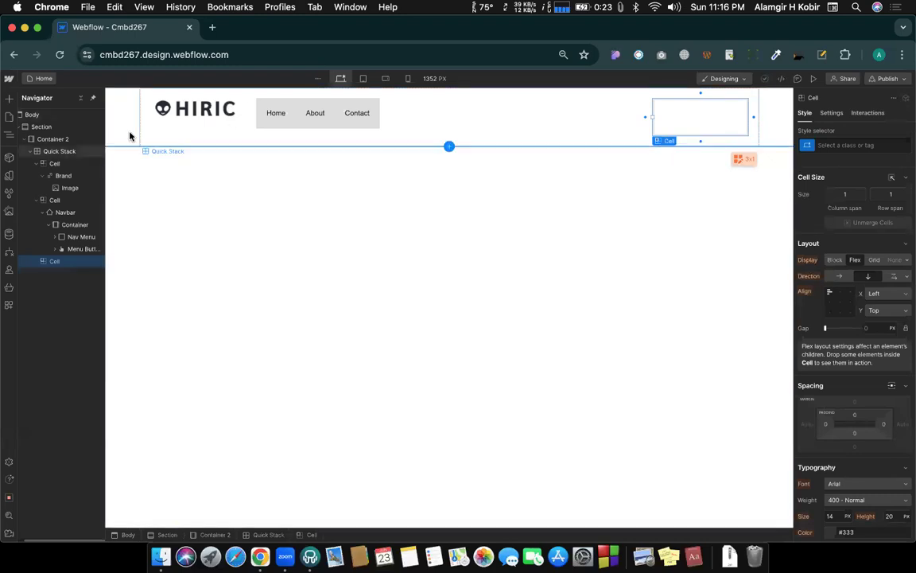
pyautogui.click(9, 97)
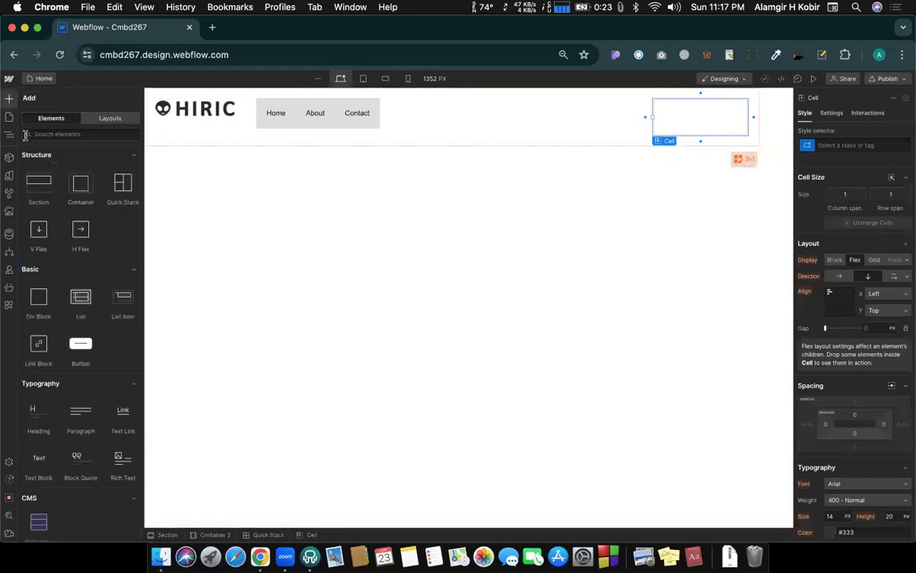
pyautogui.moveTo(83, 341); pyautogui.dragTo(681, 115)
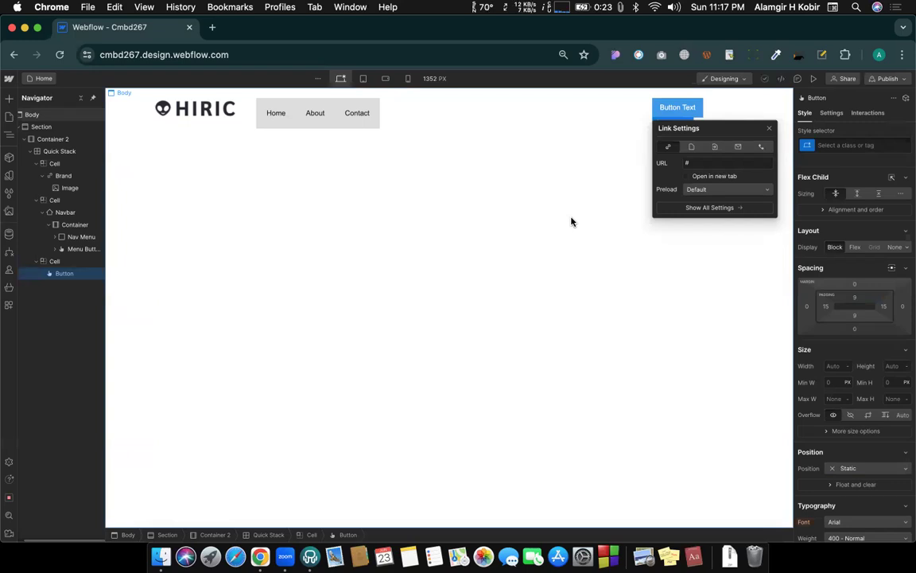
pyautogui.click(187, 112)
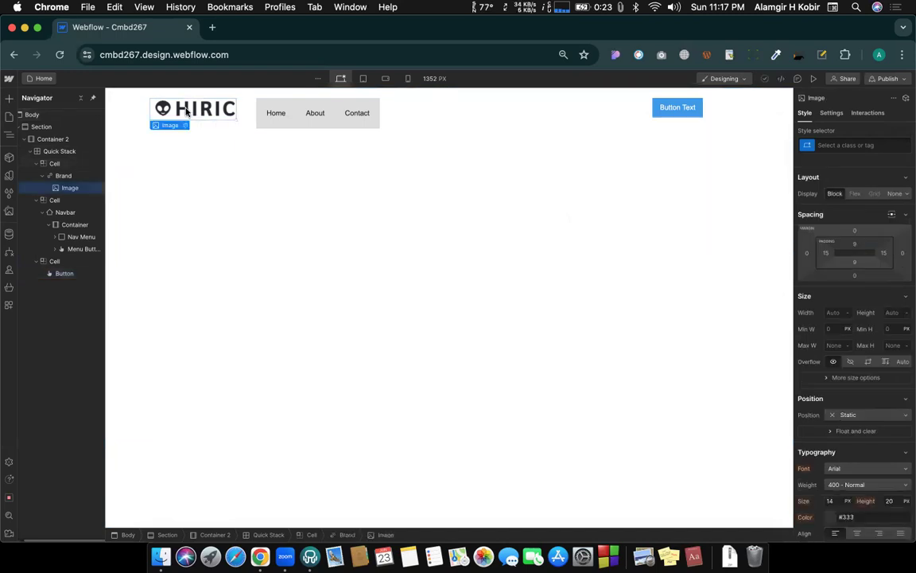
pyautogui.click(51, 163)
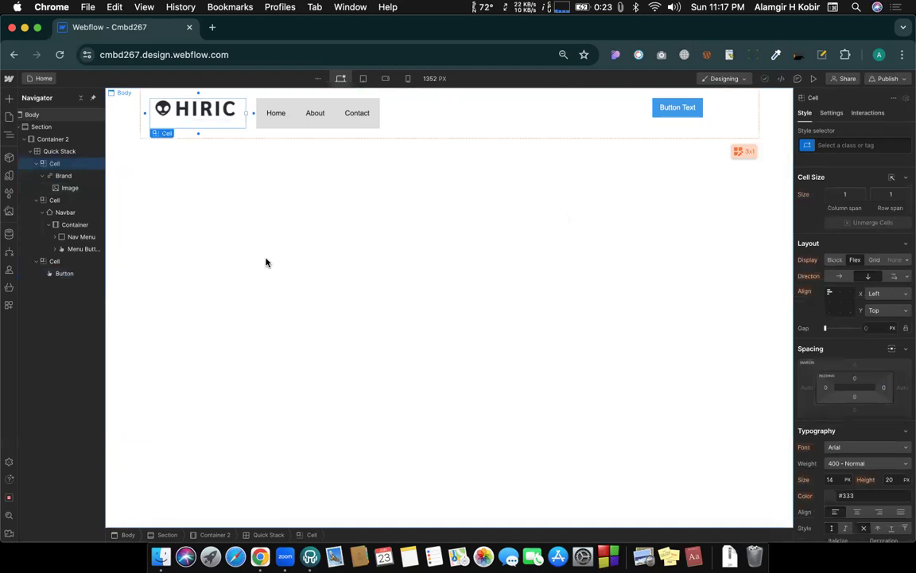
pyautogui.click(226, 217)
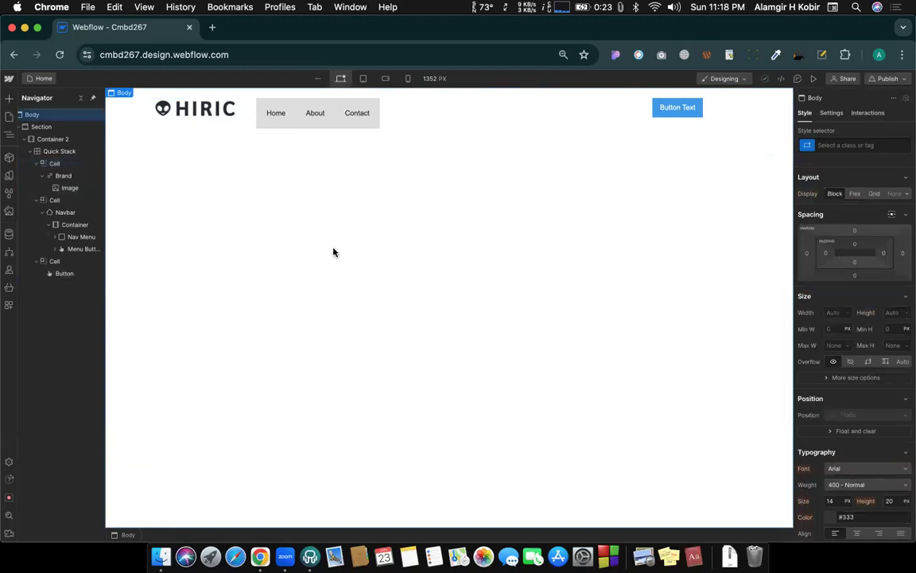
# - Measure across the canvas's horizontal and vertical axes with the page ruler extension, and turn the ruler off
pyautogui.click(823, 56)
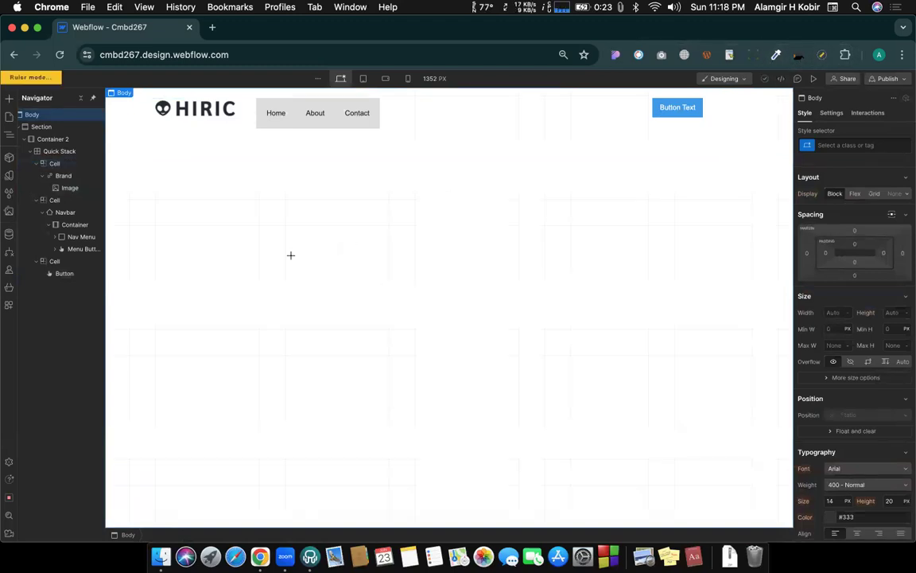
pyautogui.moveTo(106, 249); pyautogui.dragTo(793, 250)
pyautogui.moveTo(441, 88); pyautogui.dragTo(444, 531)
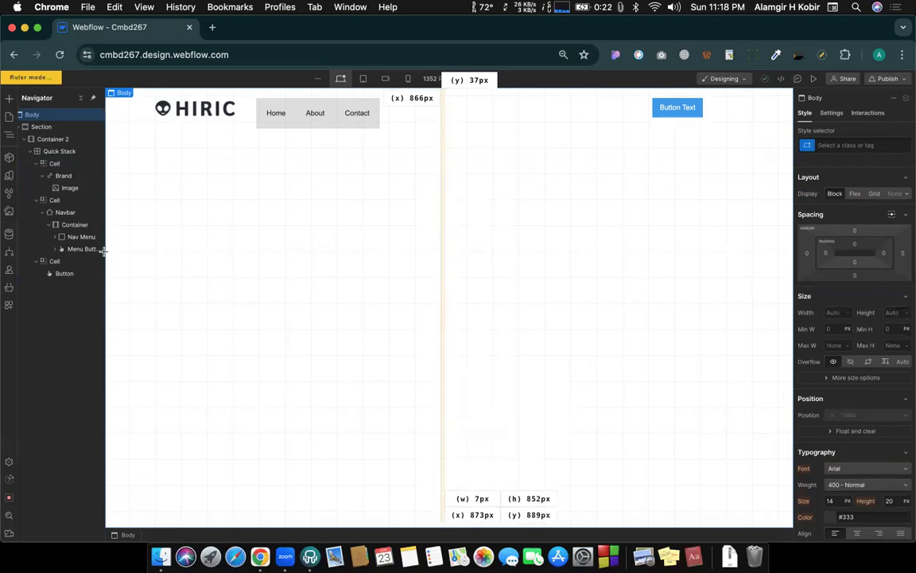
pyautogui.moveTo(104, 249); pyautogui.dragTo(790, 253)
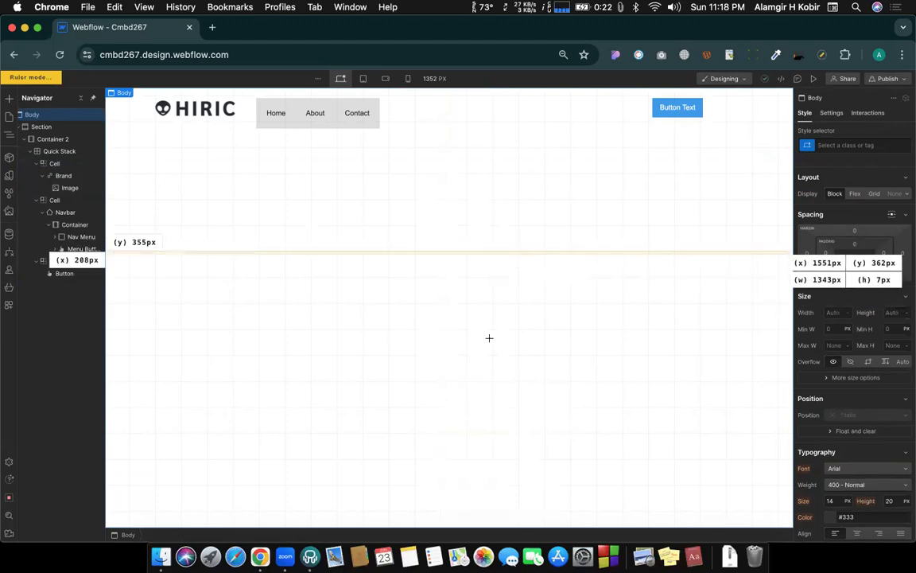
pyautogui.moveTo(423, 97); pyautogui.dragTo(440, 543)
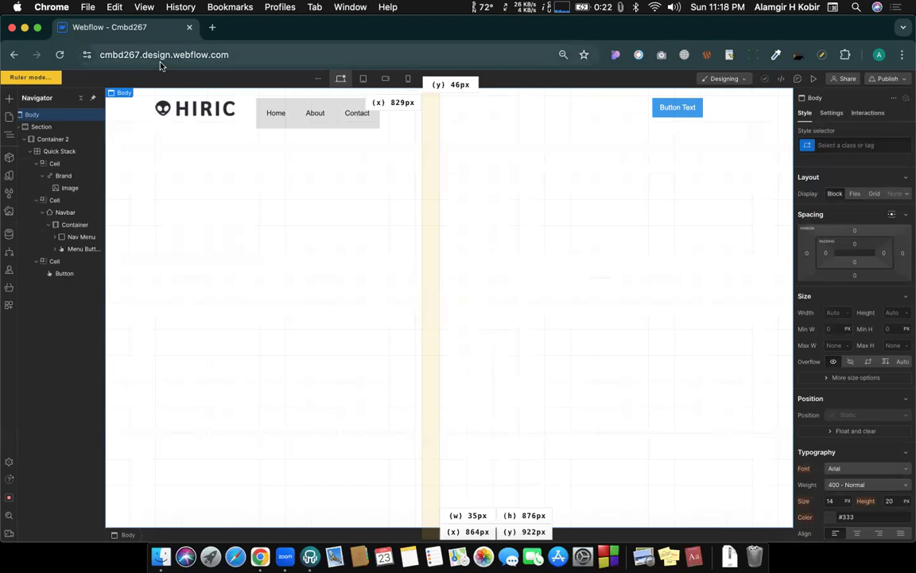
pyautogui.click(823, 57)
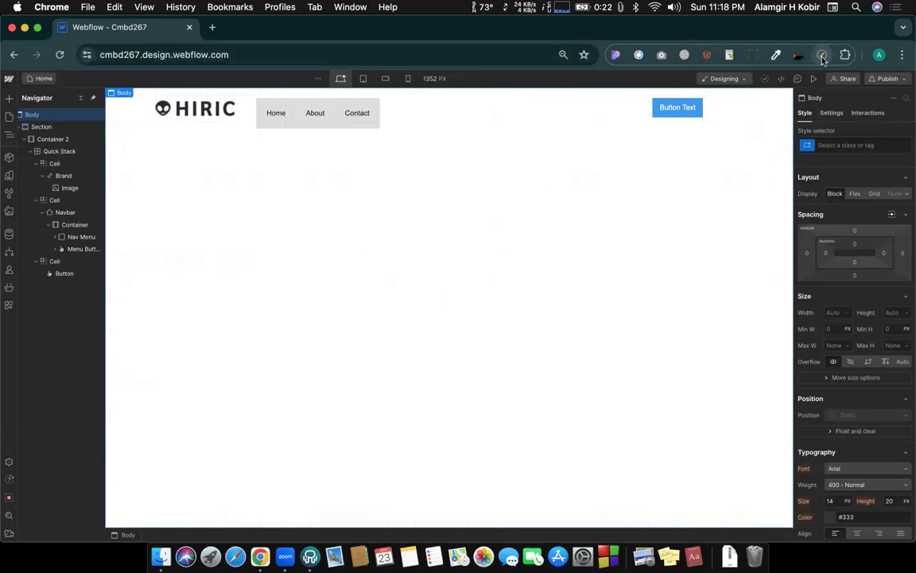
# - Set the logo cell's horizontal (X) alignment to Left, comparing it with the logo's position in the Hiric header
pyautogui.click(183, 132)
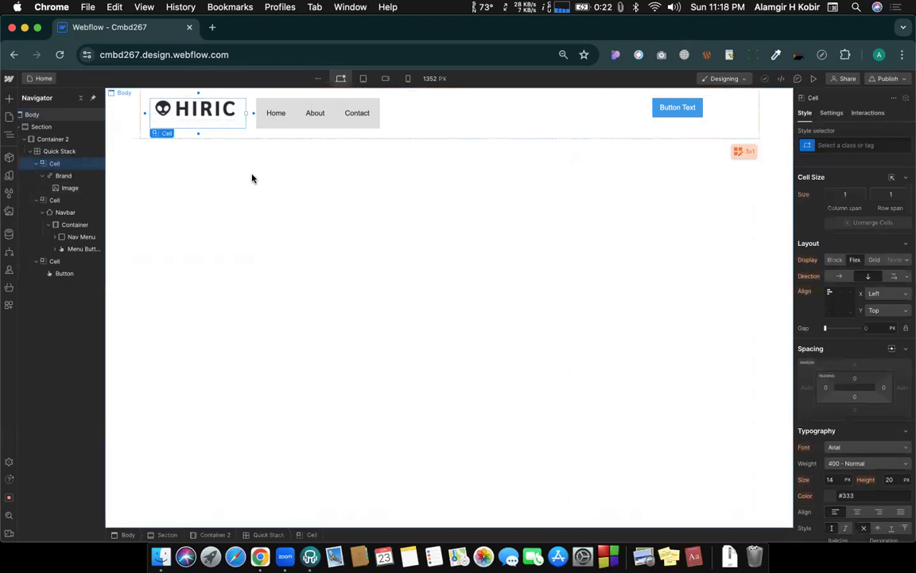
pyautogui.click(879, 295)
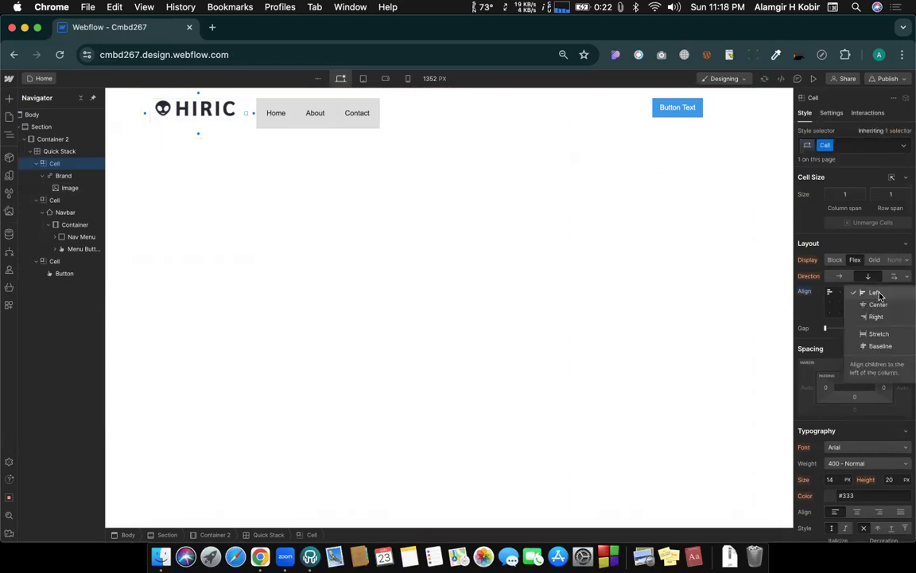
pyautogui.hotkey('ctrl', 'Right')
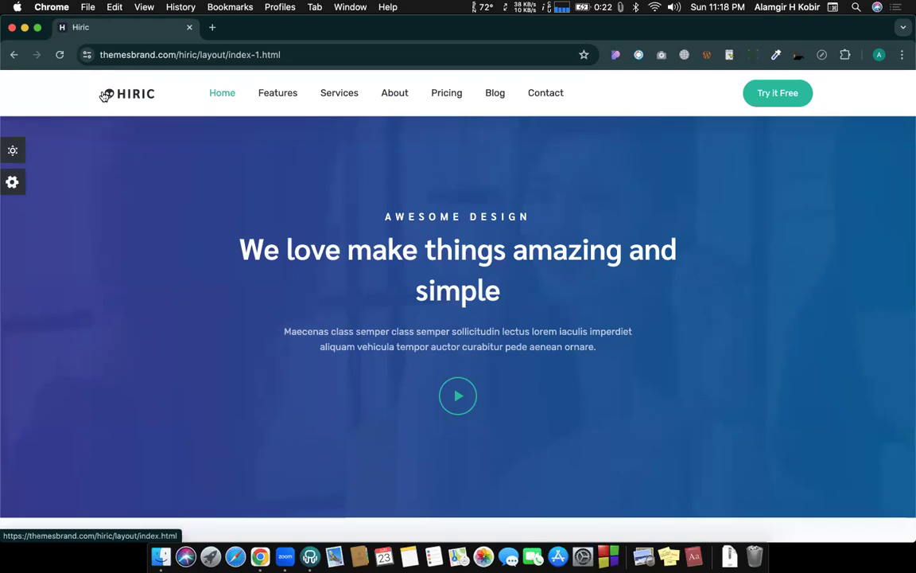
pyautogui.hotkey('ctrl', 'Left')
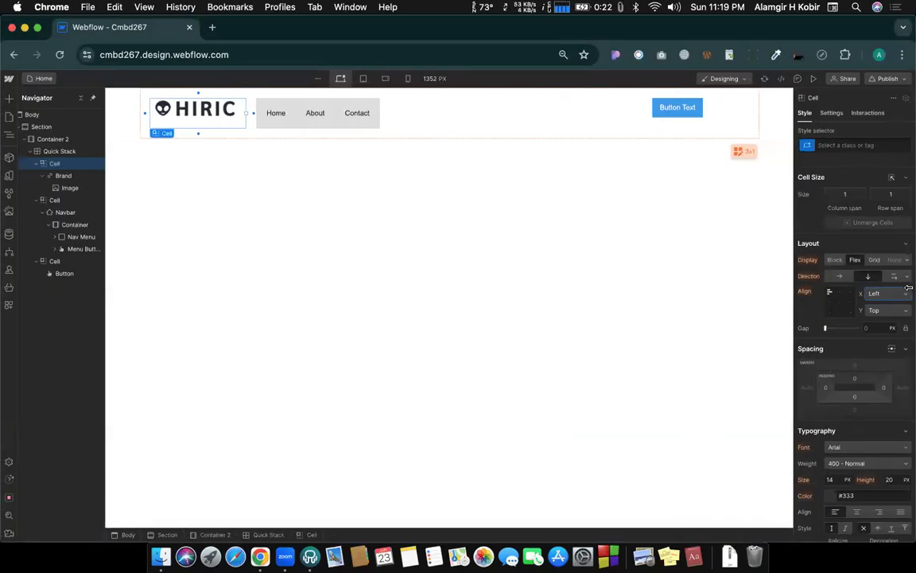
pyautogui.click(887, 298)
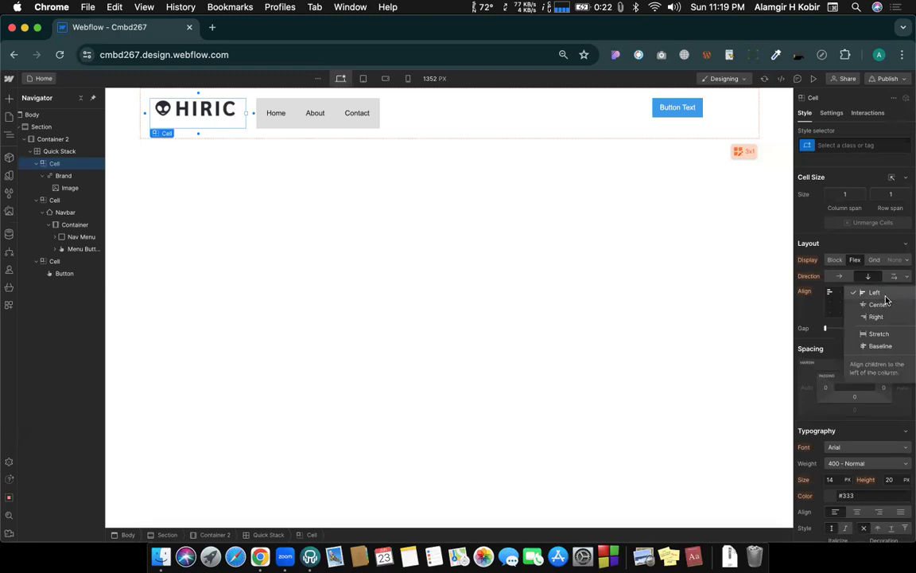
pyautogui.click(874, 294)
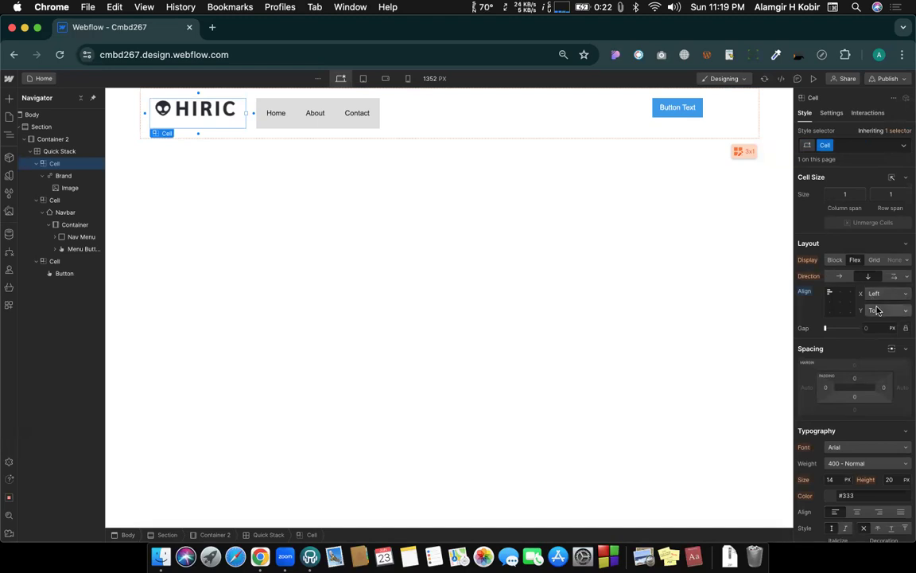
# - Set the logo cell's vertical (Y) alignment to Center, checking it against the Hiric header
pyautogui.click(877, 310)
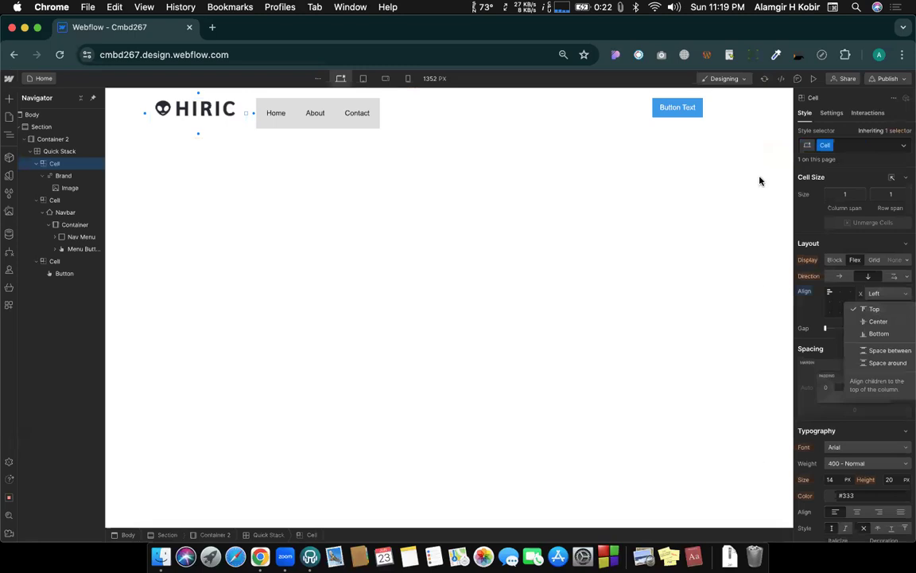
pyautogui.hotkey('ctrl', 'Right')
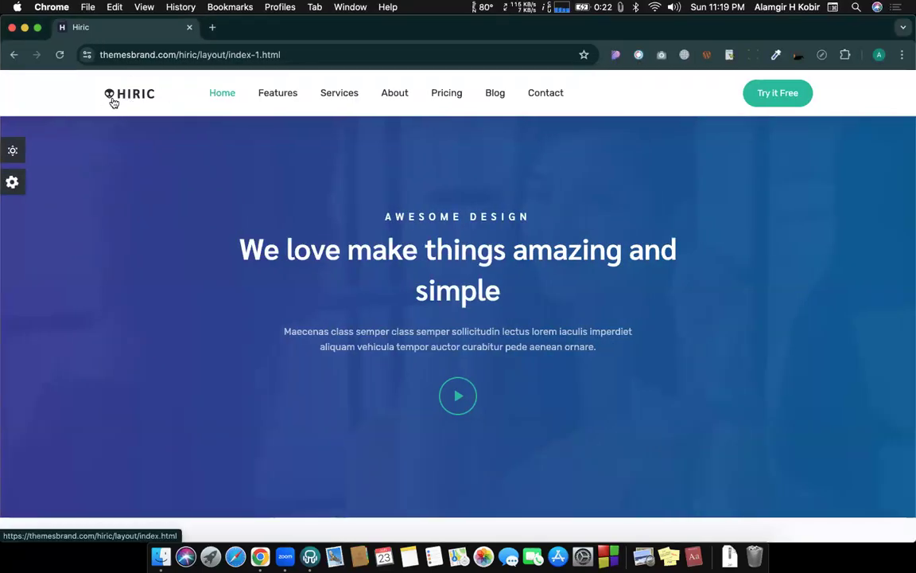
pyautogui.hotkey('ctrl', 'Left')
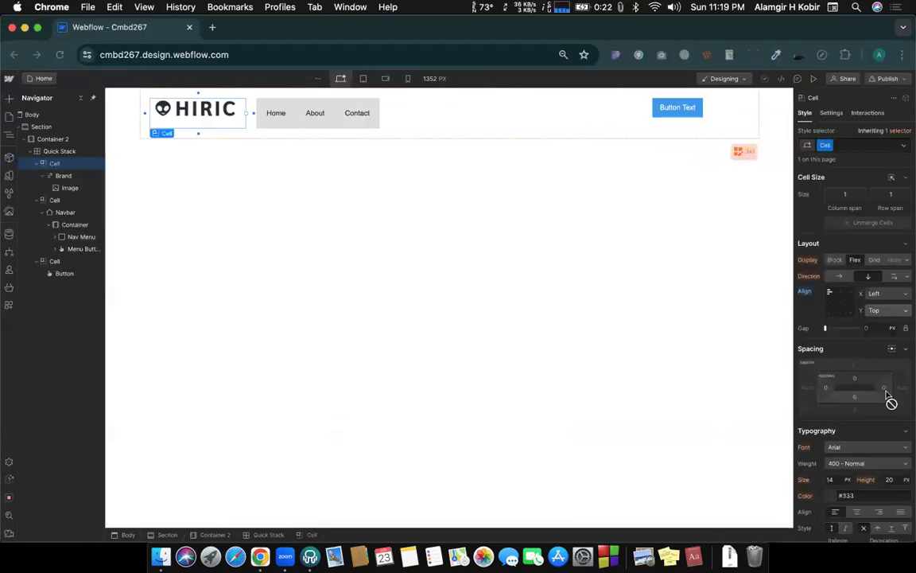
pyautogui.click(883, 309)
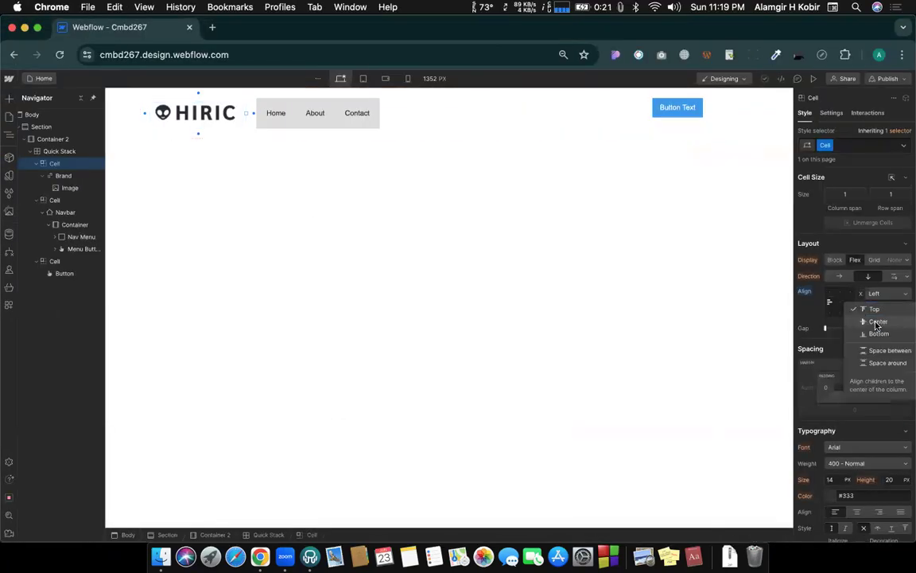
pyautogui.click(877, 322)
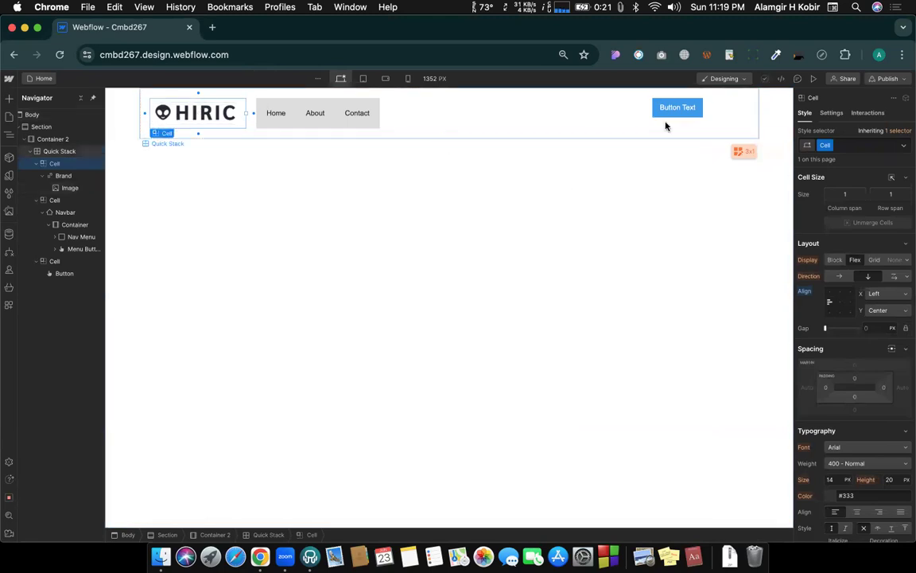
# - Align the contents of the button's Quick Stack cell to Right on X and Center on Y
pyautogui.click(708, 124)
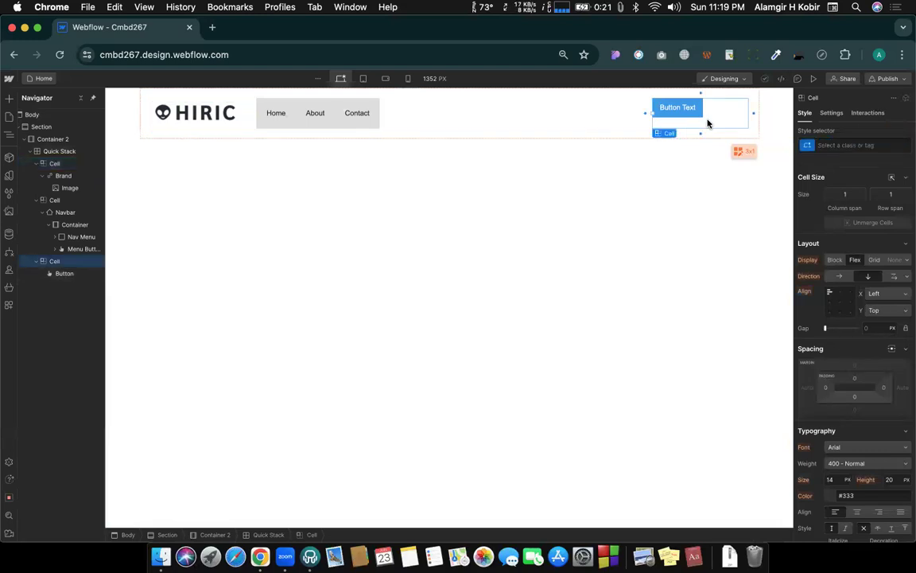
pyautogui.click(875, 294)
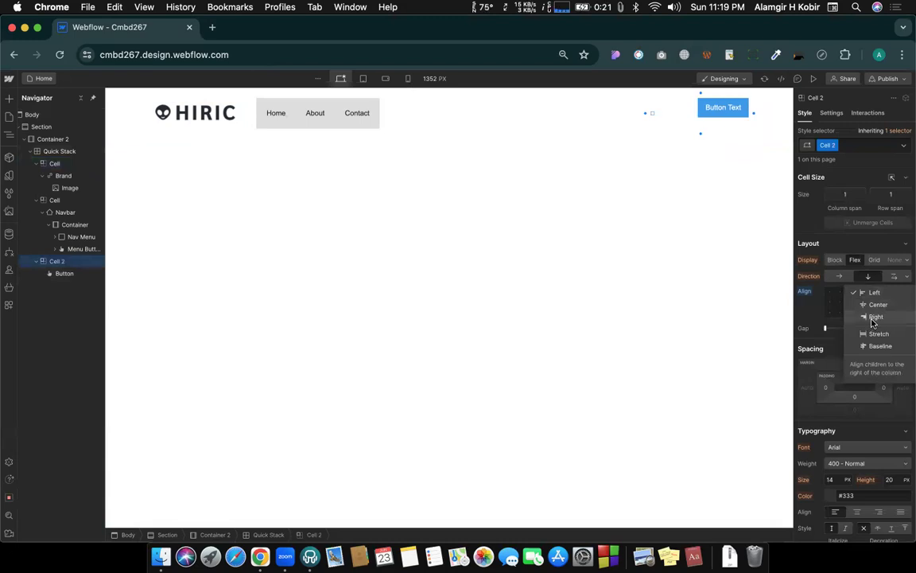
pyautogui.click(875, 317)
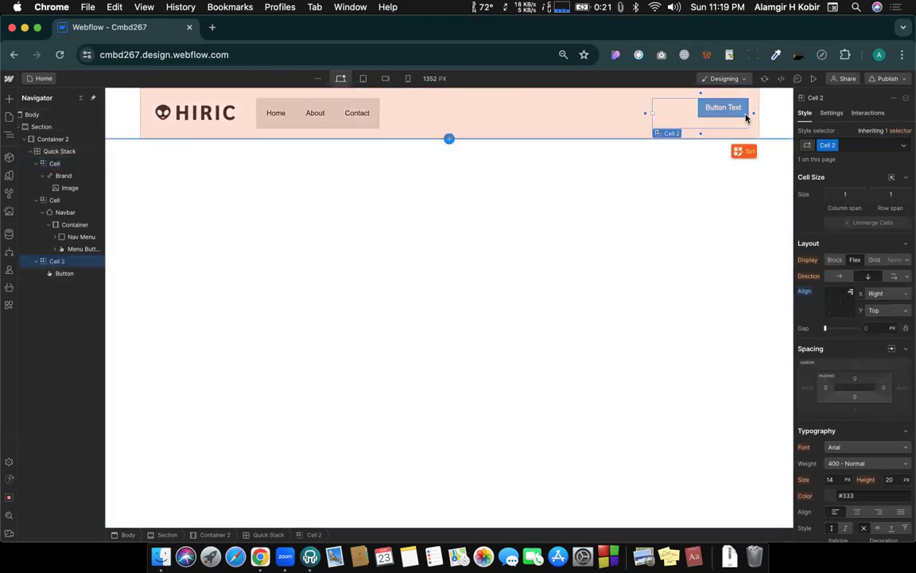
pyautogui.click(899, 310)
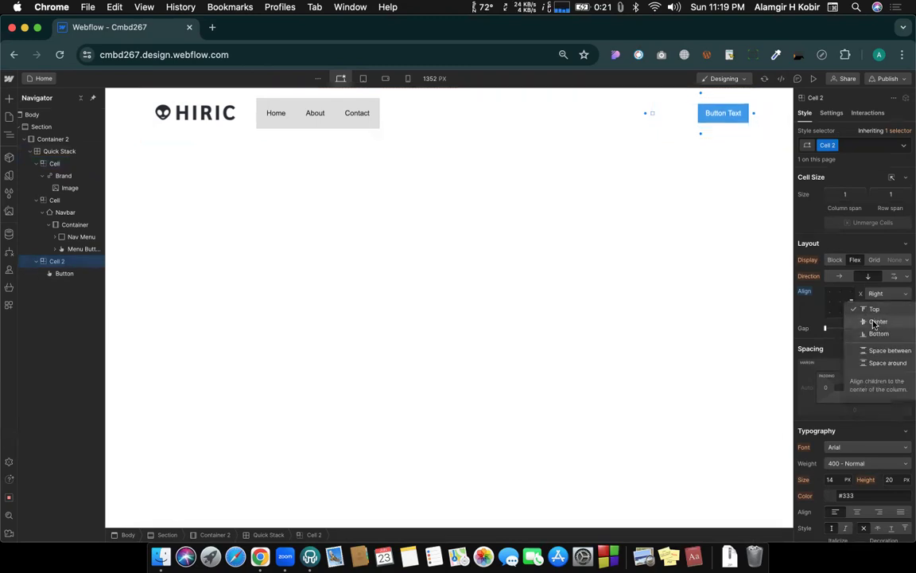
pyautogui.click(878, 321)
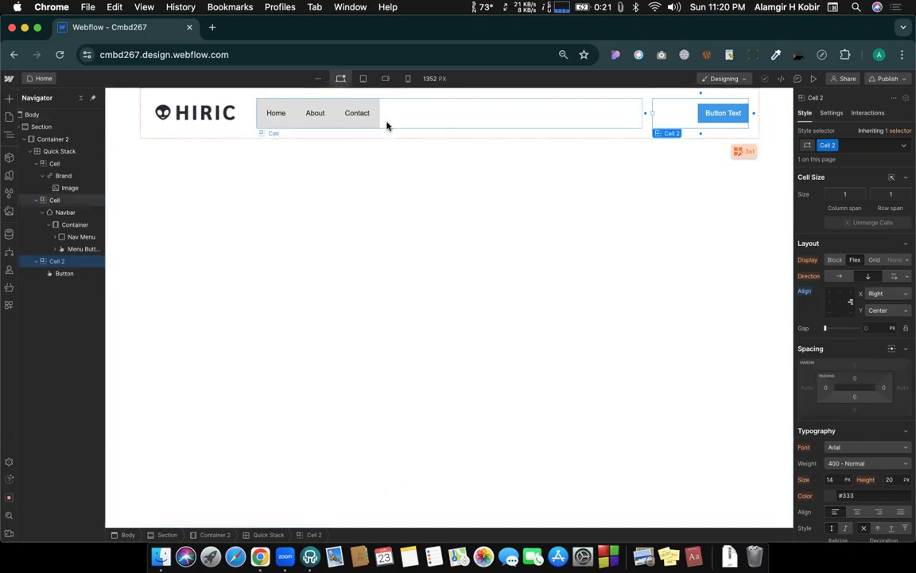
# - Set the Navbar cell's vertical (Y) alignment to Center, comparing it with the menu in the Hiric header
pyautogui.hotkey('ctrl', 'Right')
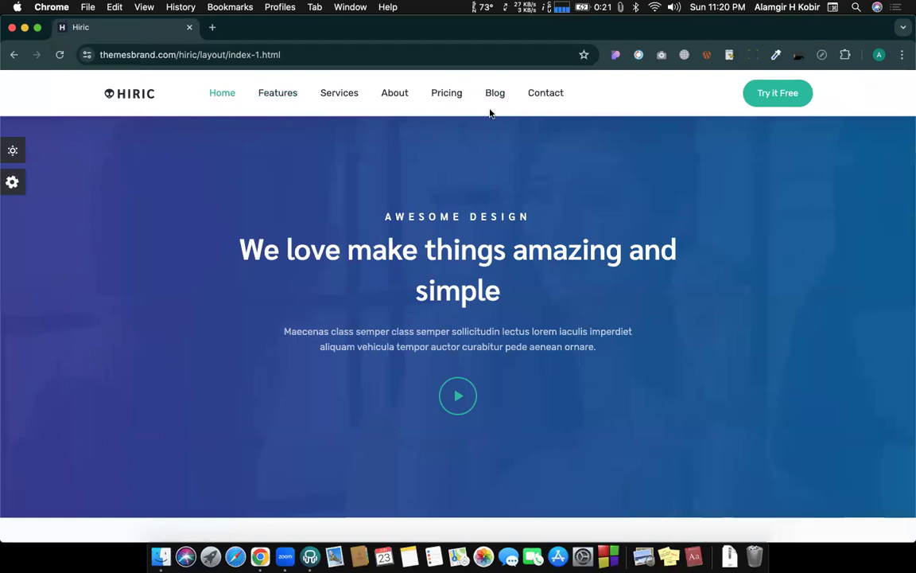
pyautogui.hotkey('ctrl', 'Left')
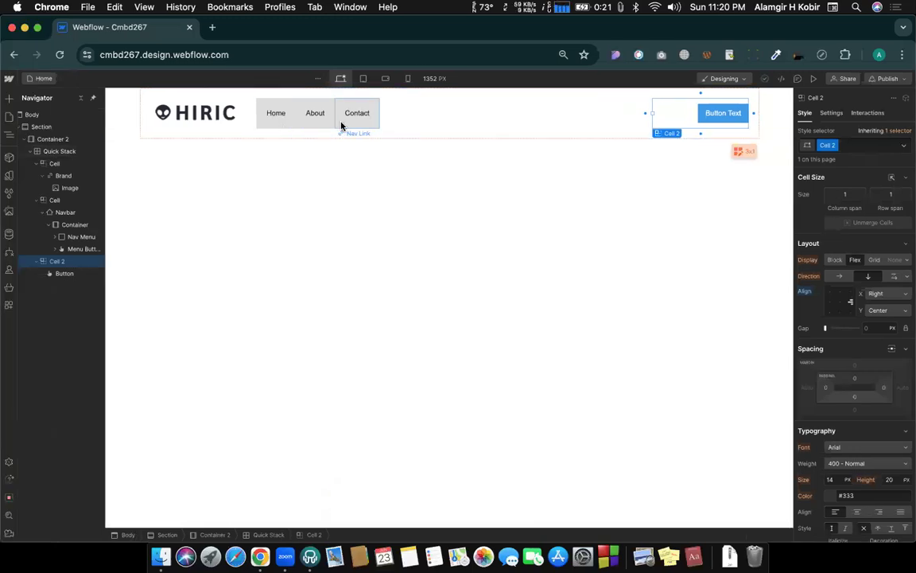
pyautogui.hotkey('ctrl', 'Right')
pyautogui.hotkey('ctrl', 'Left')
pyautogui.click(427, 113)
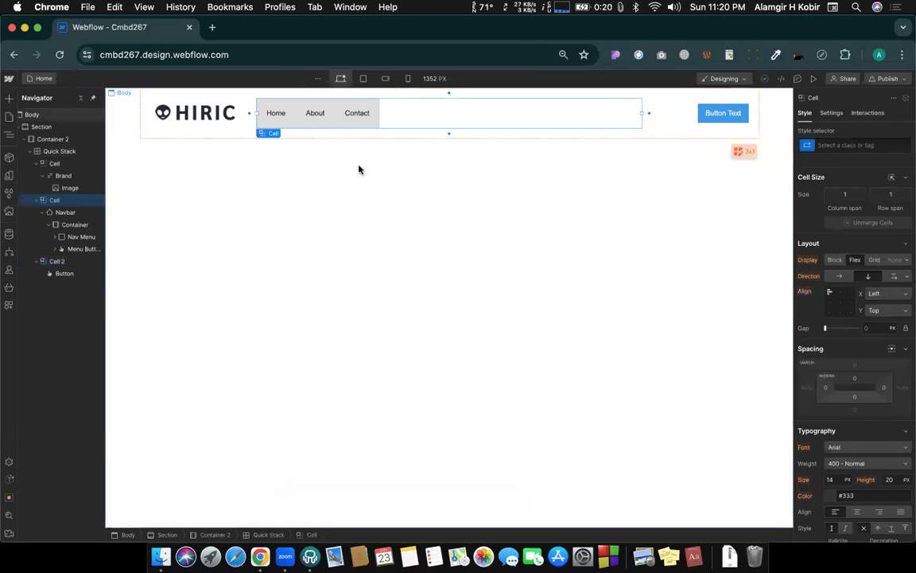
pyautogui.click(878, 310)
pyautogui.click(876, 321)
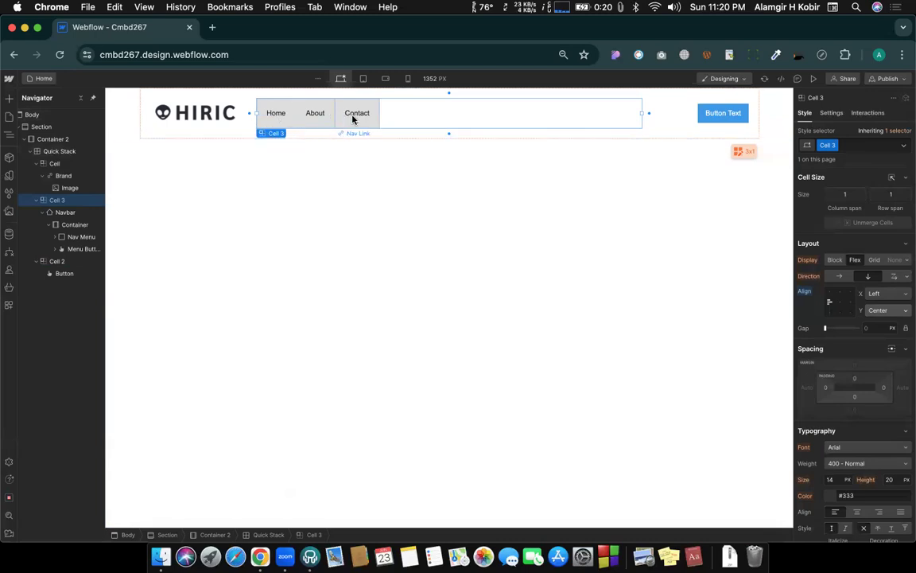
# - Copy the Features label from the Hiric site's menu and replace the About nav link's text with "Features"
pyautogui.hotkey('ctrl', 'Right')
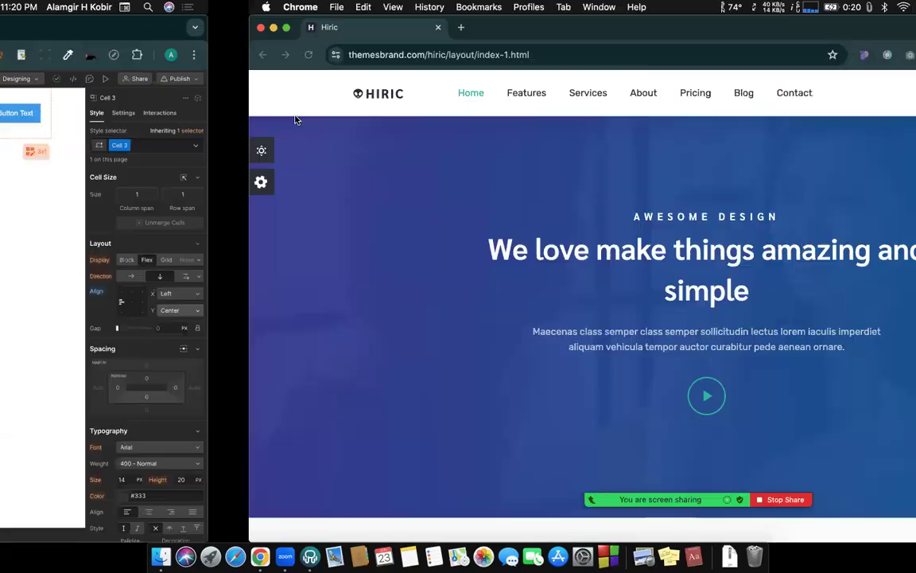
pyautogui.rightClick(274, 92)
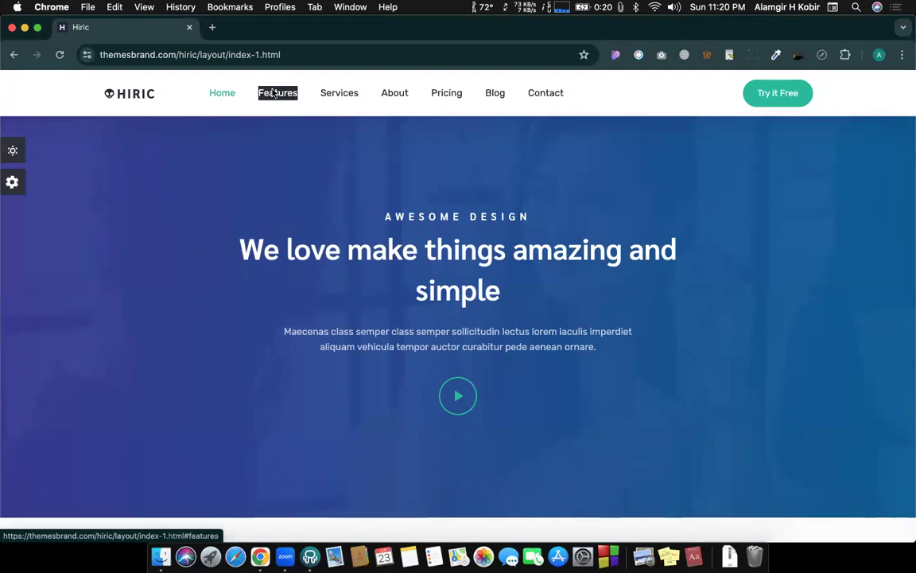
pyautogui.click(320, 184)
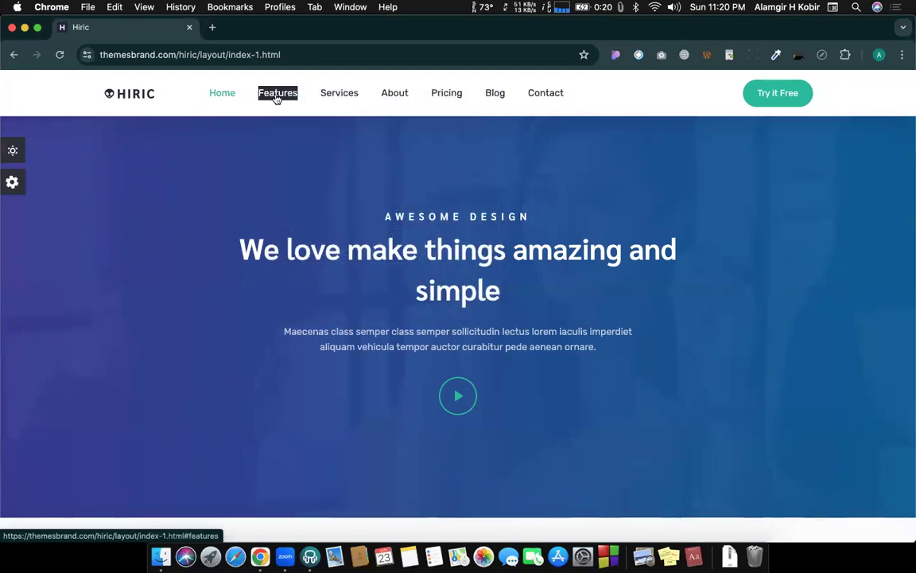
pyautogui.hotkey('ctrl', 'Left')
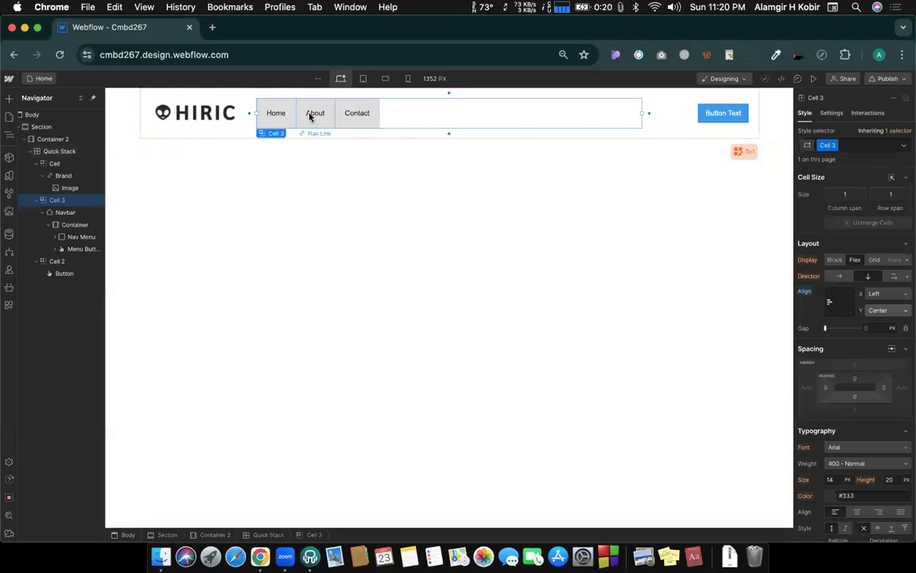
pyautogui.click(315, 112)
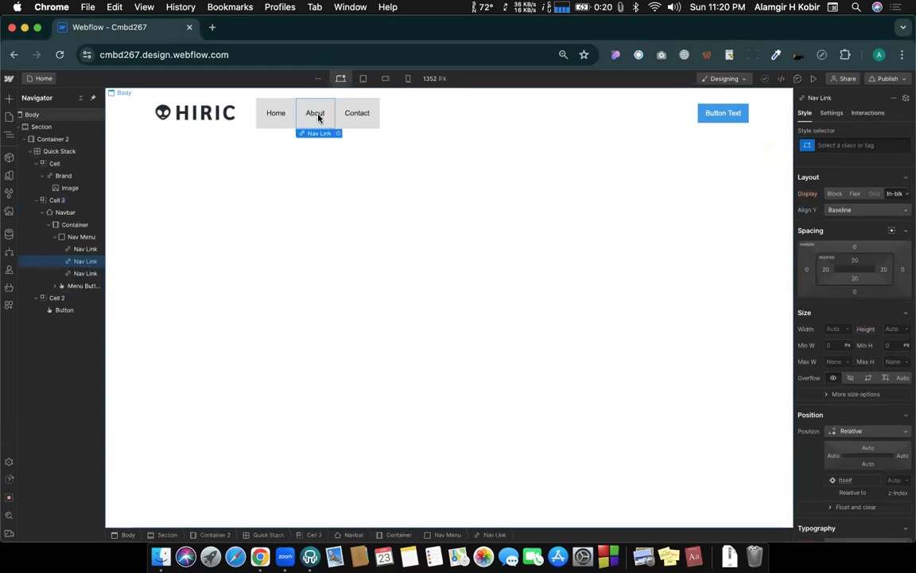
pyautogui.press('Escape')
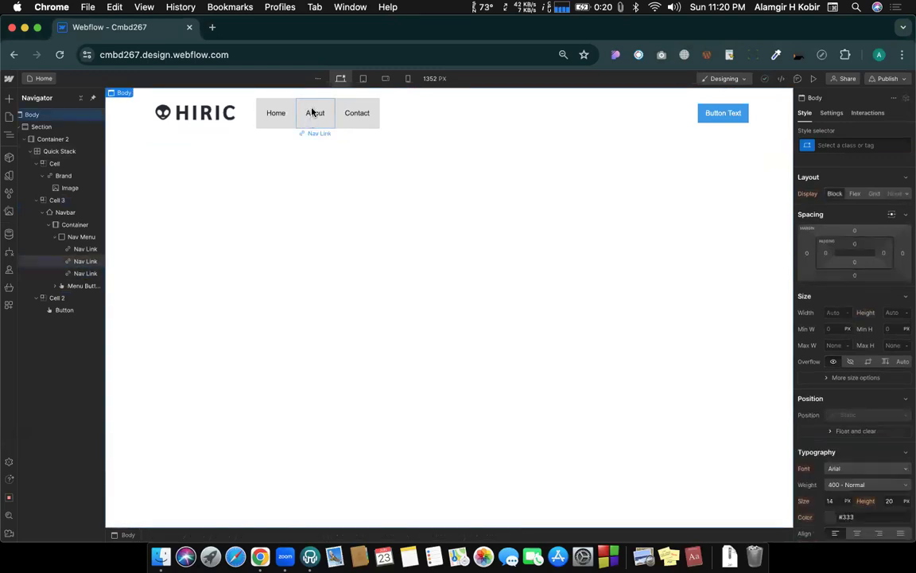
pyautogui.click(312, 113)
pyautogui.doubleClick(313, 113)
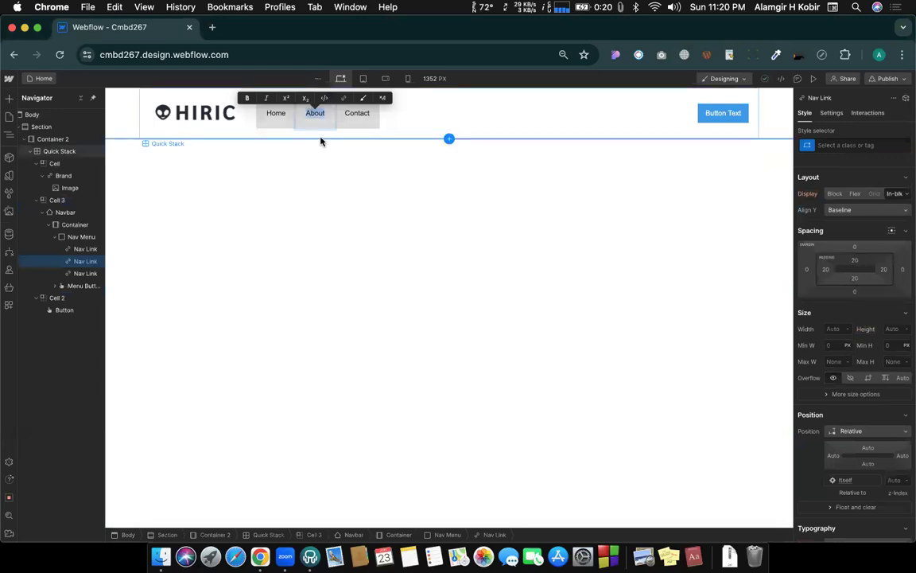
pyautogui.write('Features')
pyautogui.press('Escape')
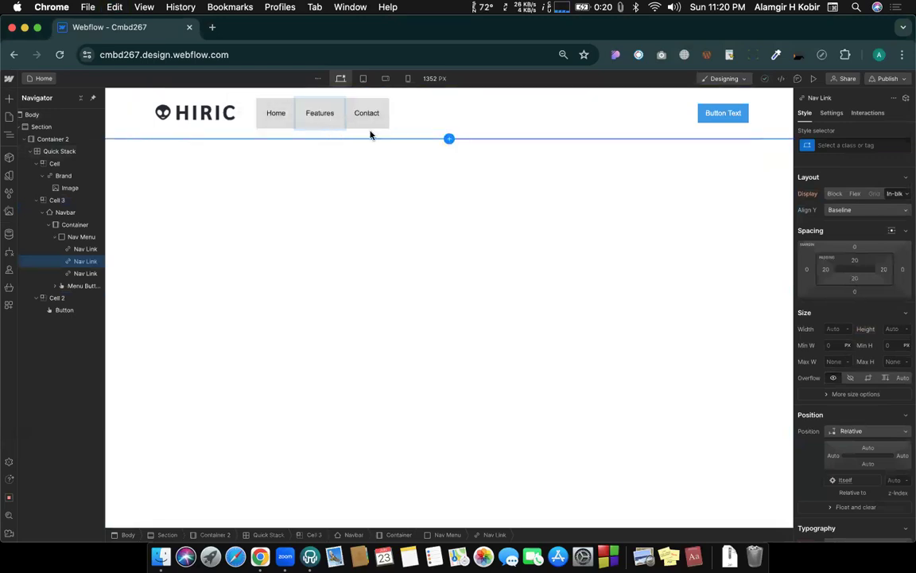
# - Copy the Services label from the Hiric site's menu and replace the Contact nav link's text with "Services"
pyautogui.hotkey('ctrl', 'Right')
pyautogui.rightClick(337, 95)
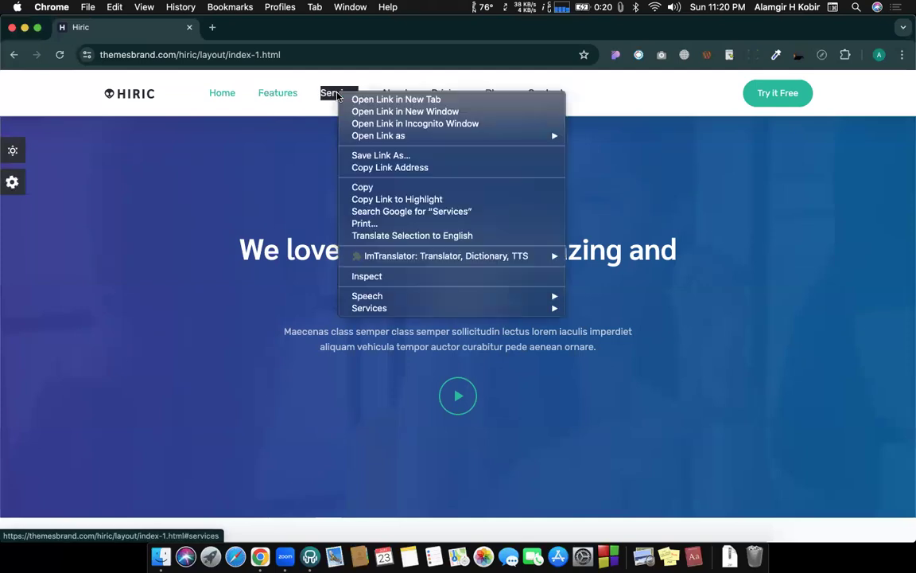
pyautogui.click(365, 188)
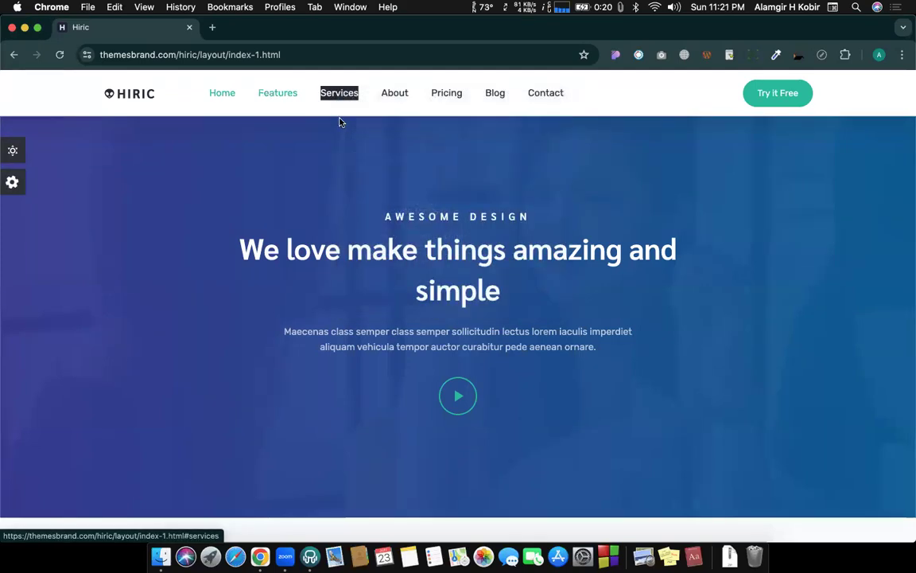
pyautogui.rightClick(329, 95)
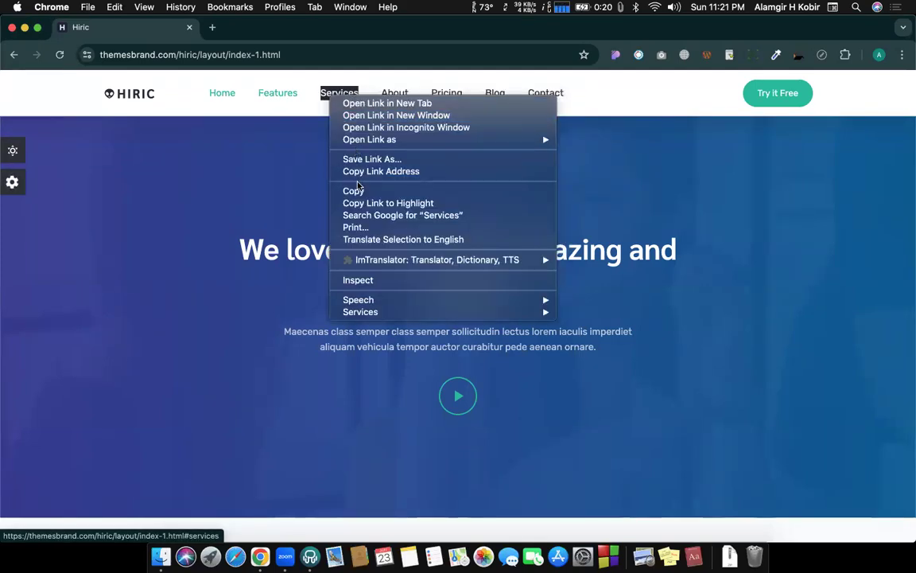
pyautogui.click(353, 191)
pyautogui.hotkey('ctrl', 'Left')
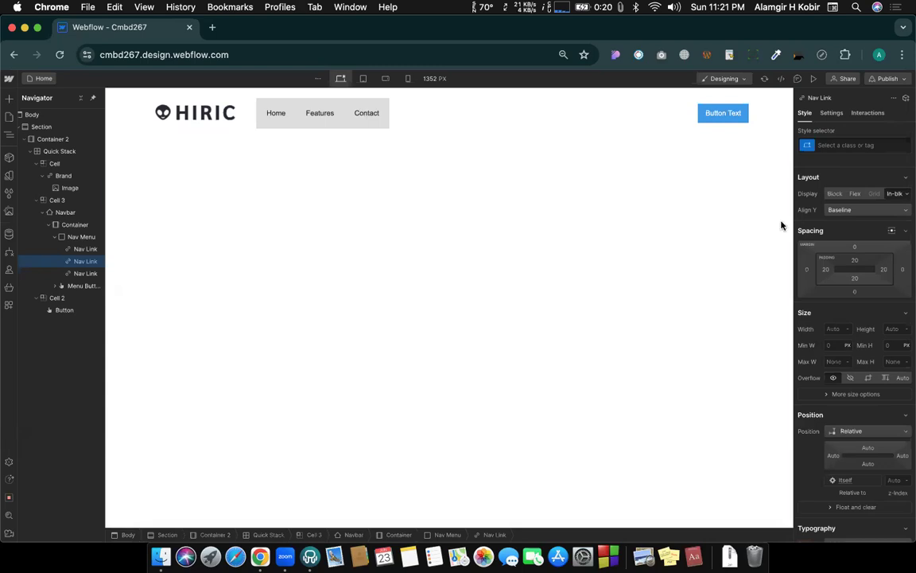
pyautogui.click(798, 79)
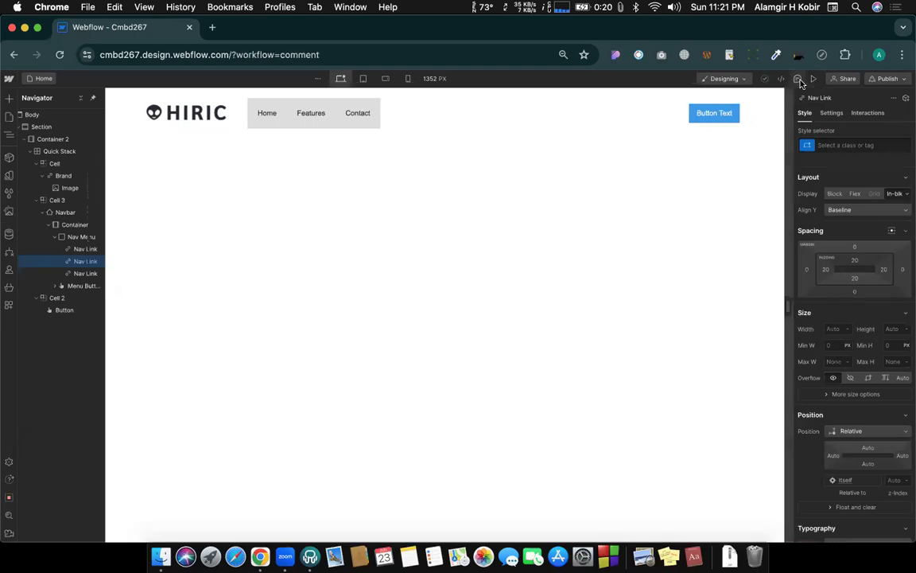
pyautogui.click(799, 78)
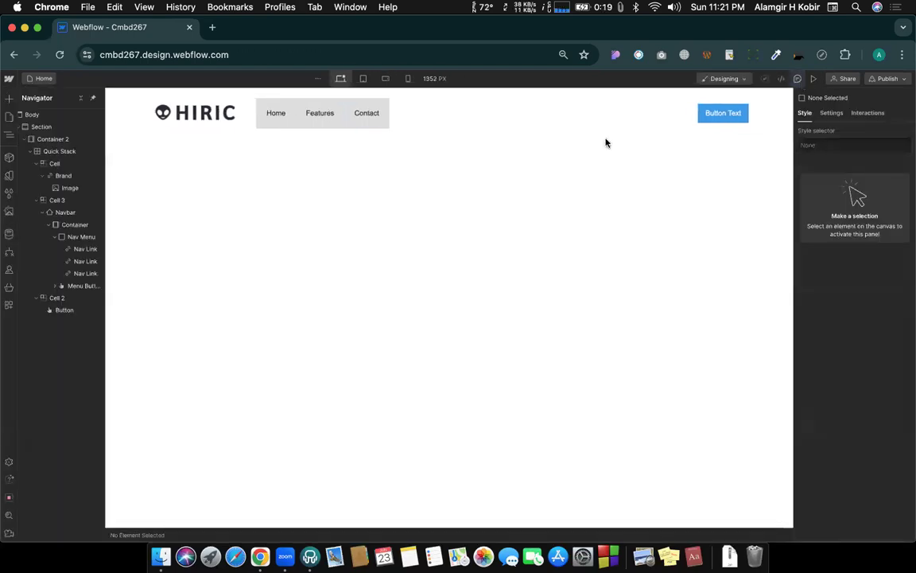
pyautogui.click(366, 117)
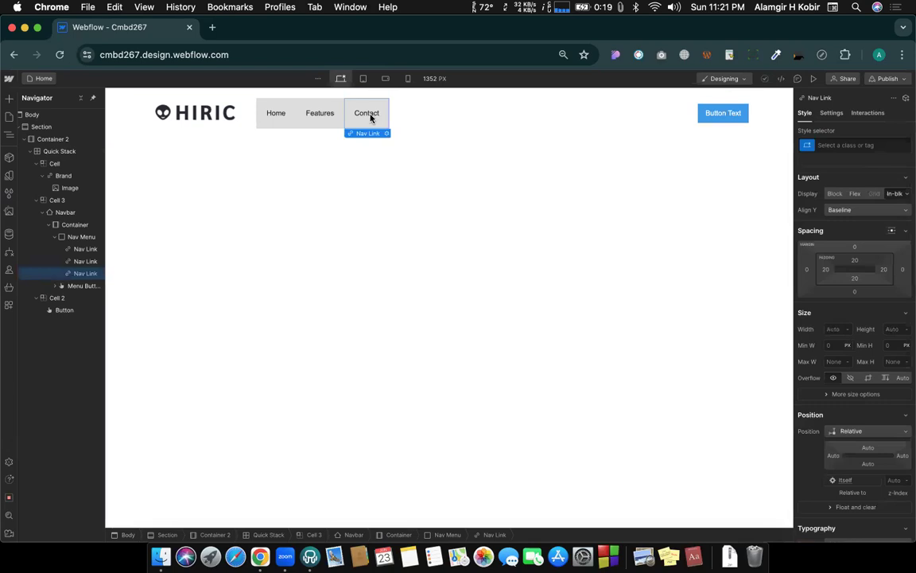
pyautogui.doubleClick(367, 114)
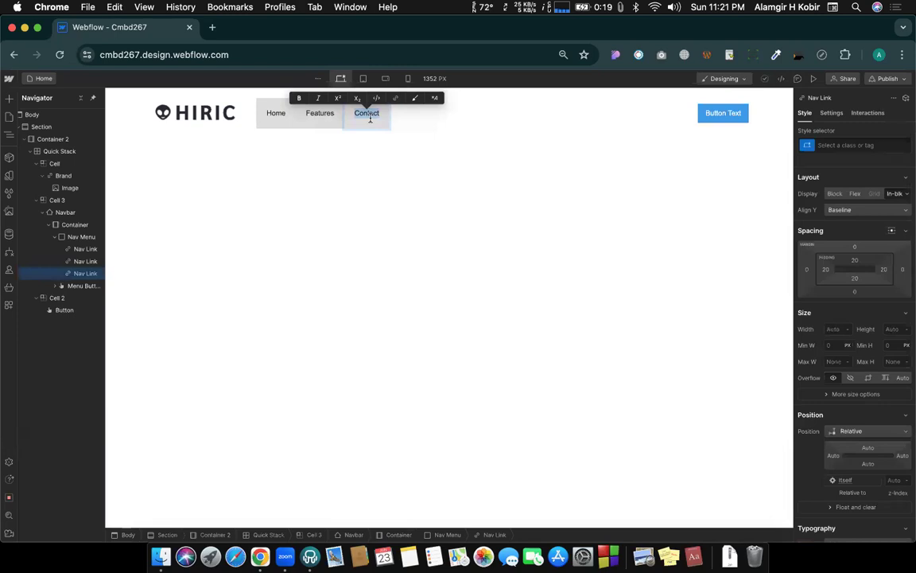
pyautogui.write('Services')
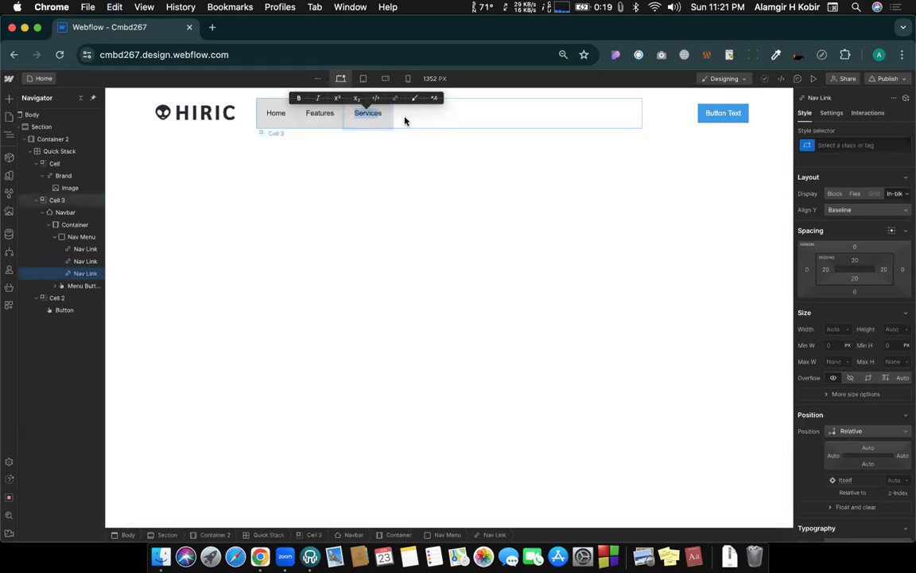
pyautogui.press('Escape')
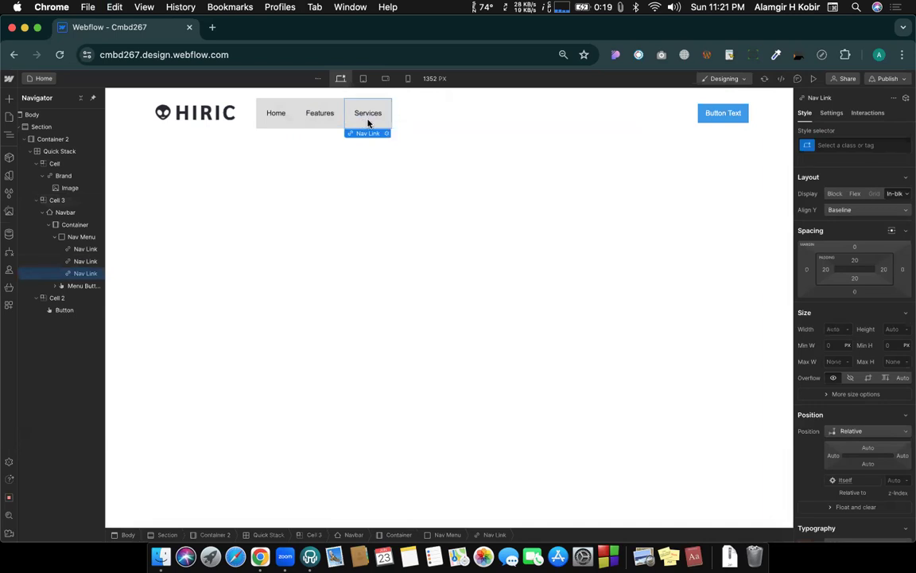
# - Check the remaining items in the Hiric site's menu and duplicate the Services nav link four times
pyautogui.hotkey('ctrl', 'Right')
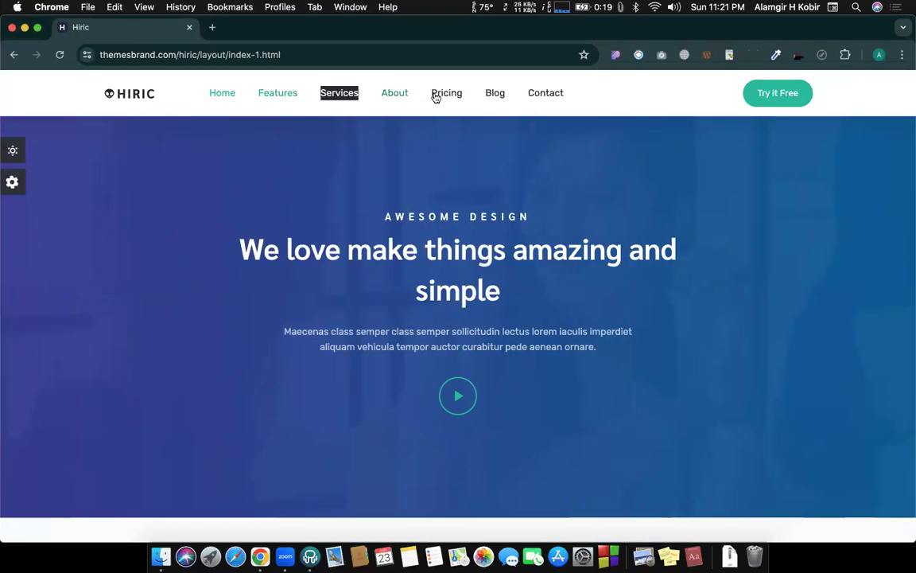
pyautogui.hotkey('ctrl', 'Left')
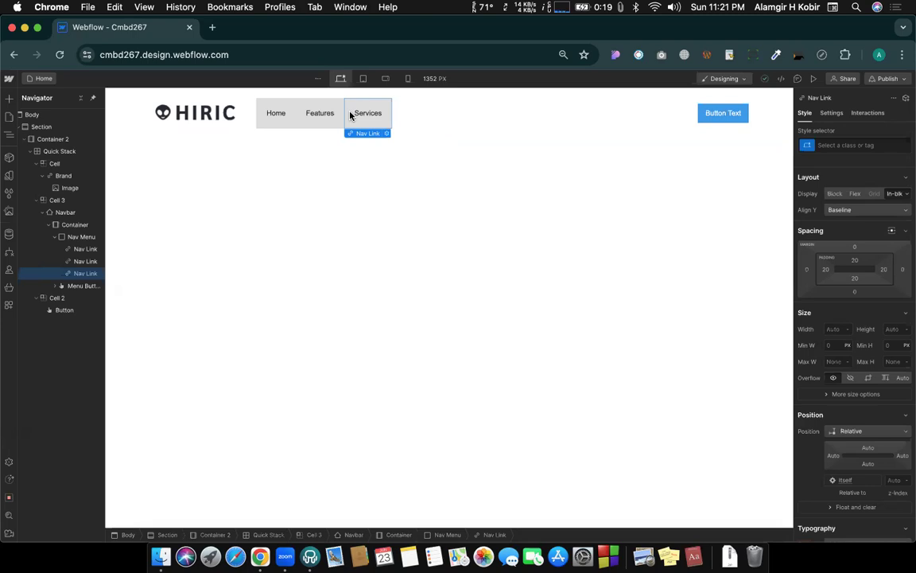
pyautogui.press('super+d')
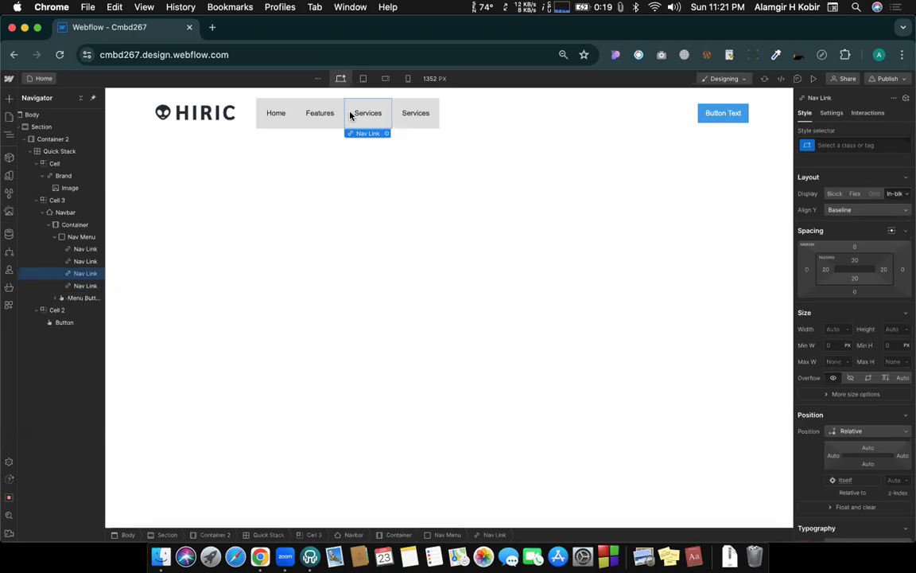
pyautogui.press('super+d')
pyautogui.press('super+d')
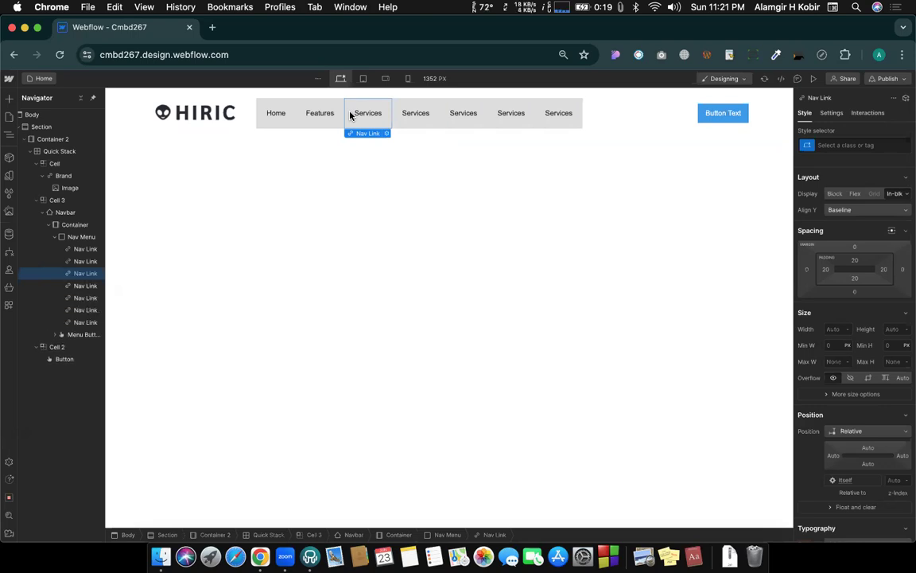
# - Copy the About label from the Hiric site's menu and replace the first duplicated Services link's text with "About"
pyautogui.hotkey('ctrl', 'Right')
pyautogui.doubleClick(401, 94)
pyautogui.rightClick(404, 93)
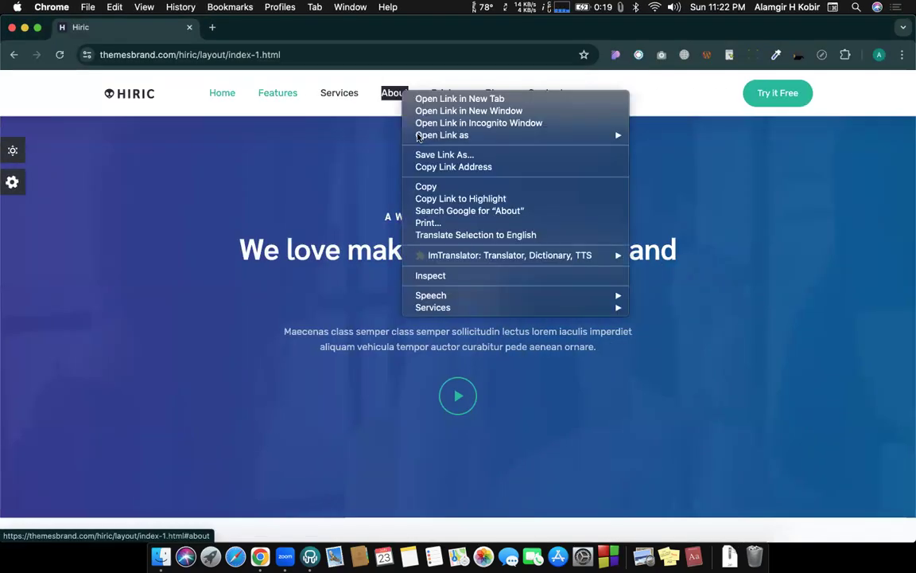
pyautogui.click(427, 189)
pyautogui.hotkey('ctrl', 'Left')
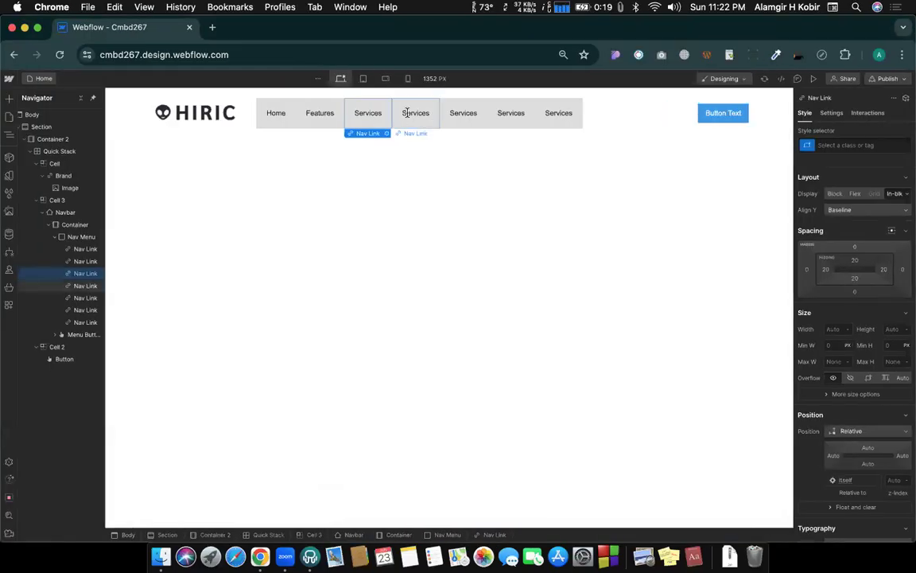
pyautogui.click(407, 113)
pyautogui.doubleClick(409, 113)
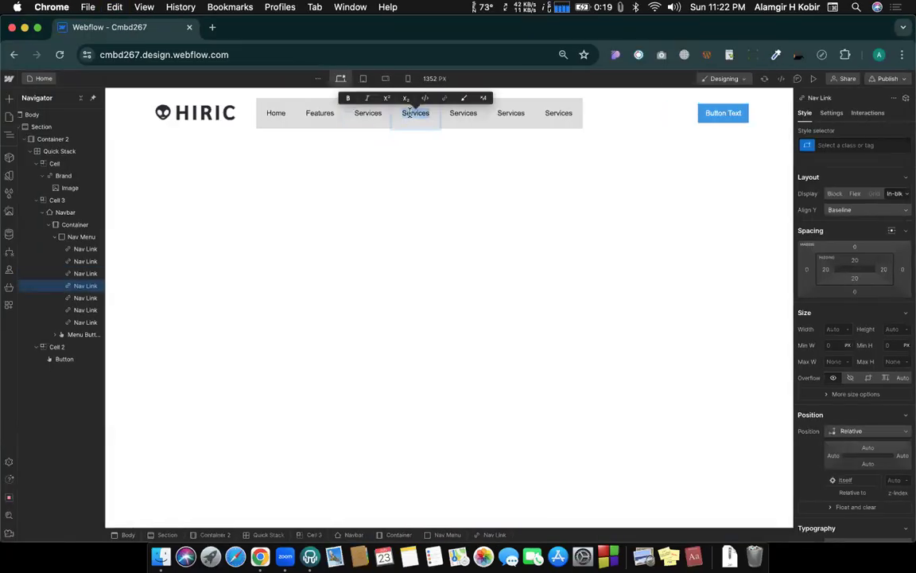
pyautogui.write('About')
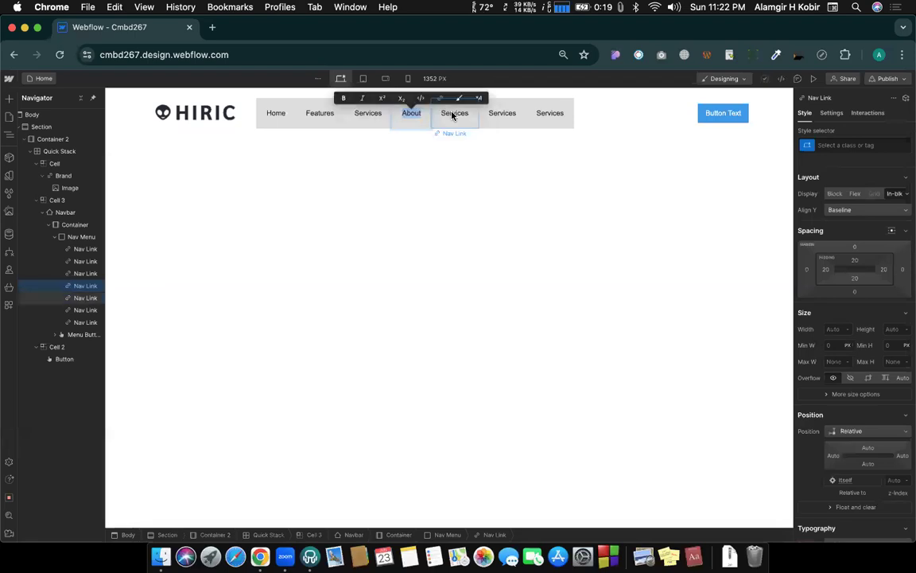
# - Copy the Pricing label from the Hiric site's menu and replace the Services nav link's text right after About with "Pricing"
pyautogui.hotkey('ctrl', 'Right')
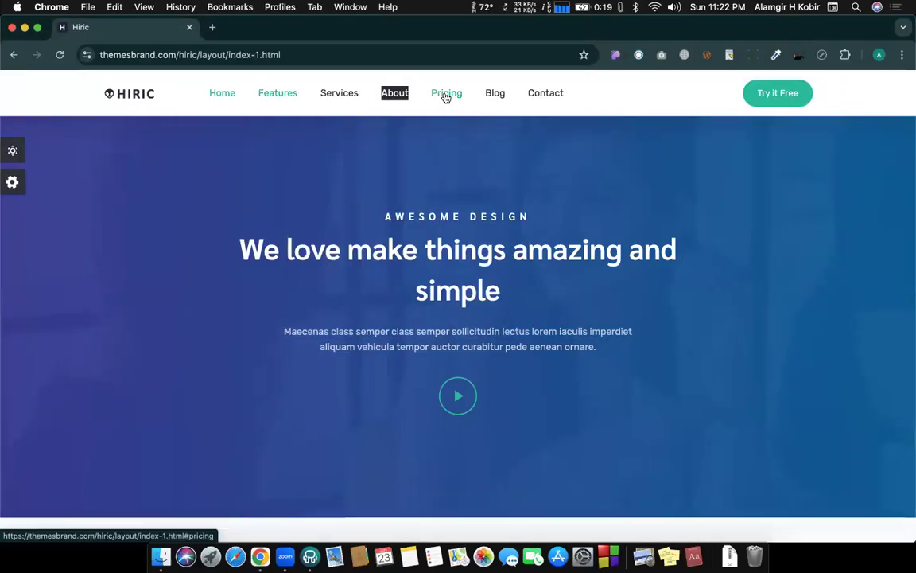
pyautogui.rightClick(447, 97)
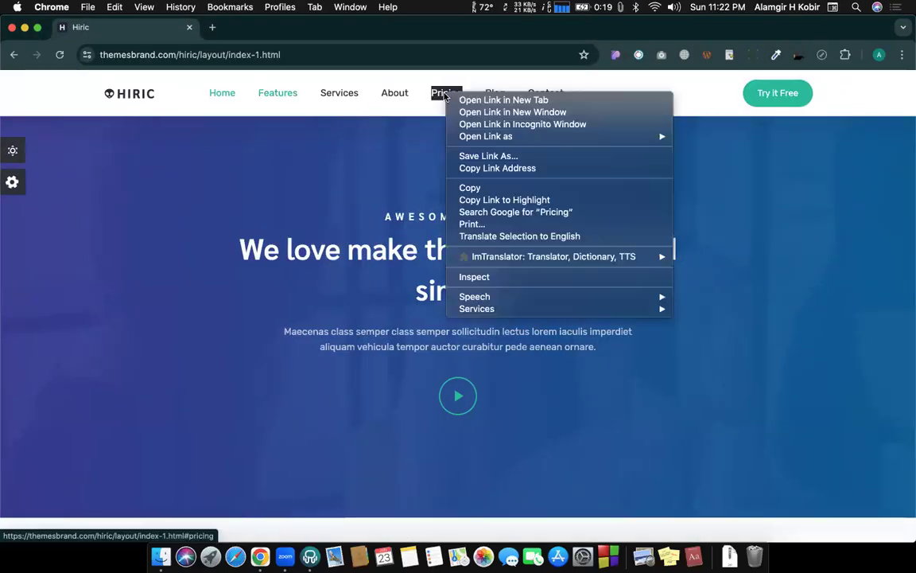
pyautogui.click(468, 187)
pyautogui.hotkey('ctrl', 'Left')
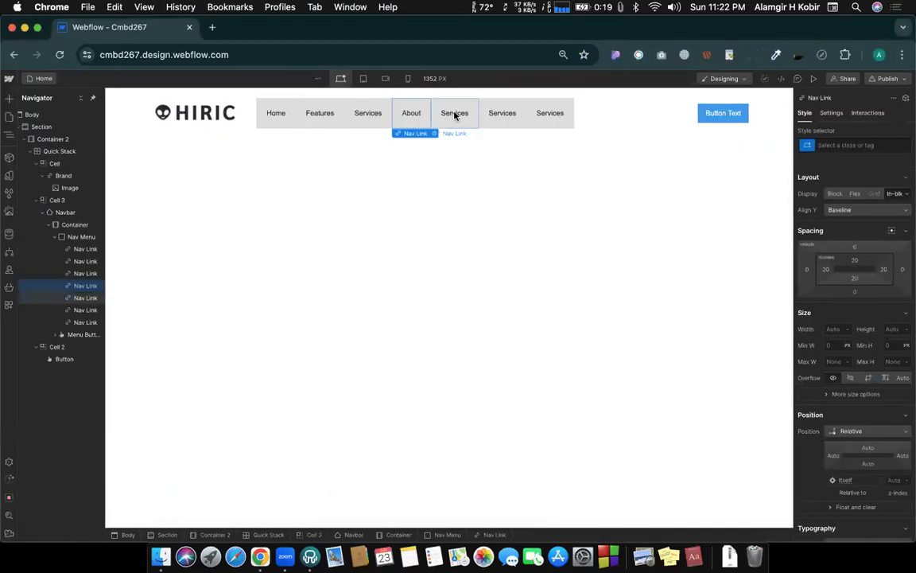
pyautogui.doubleClick(455, 114)
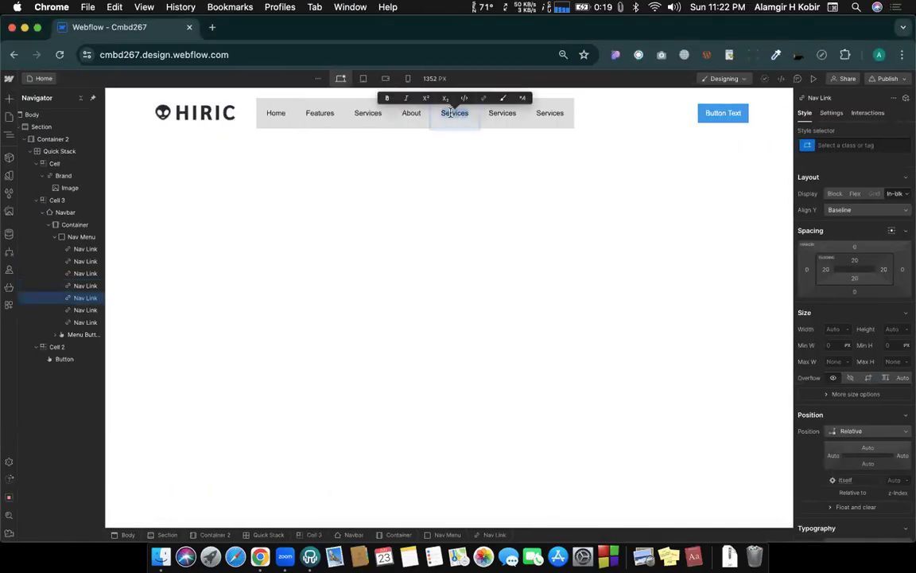
pyautogui.press('super+v')
pyautogui.press('Escape')
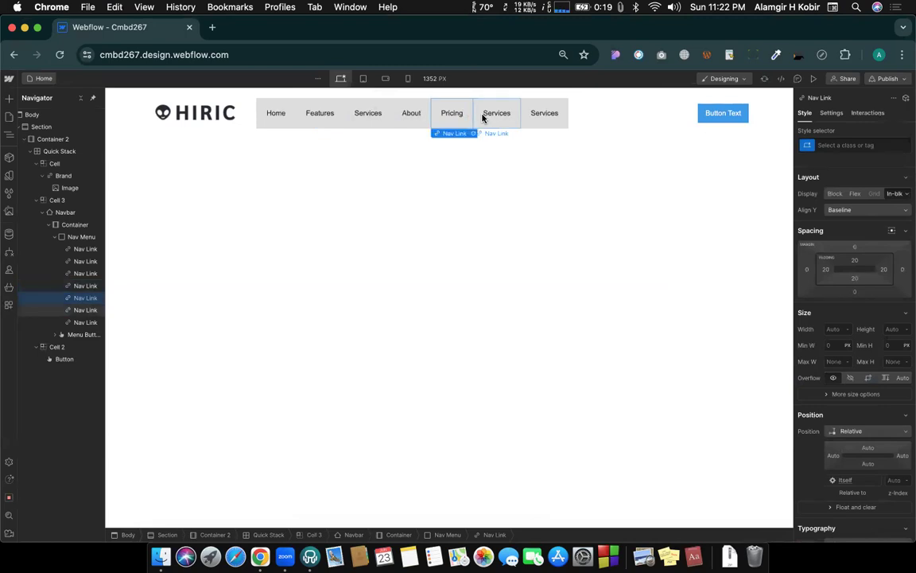
# - Copy the Blog label from the Hiric site's menu and replace the Services nav link's text right after Pricing with "Blog"
pyautogui.hotkey('ctrl', 'Right')
pyautogui.rightClick(494, 97)
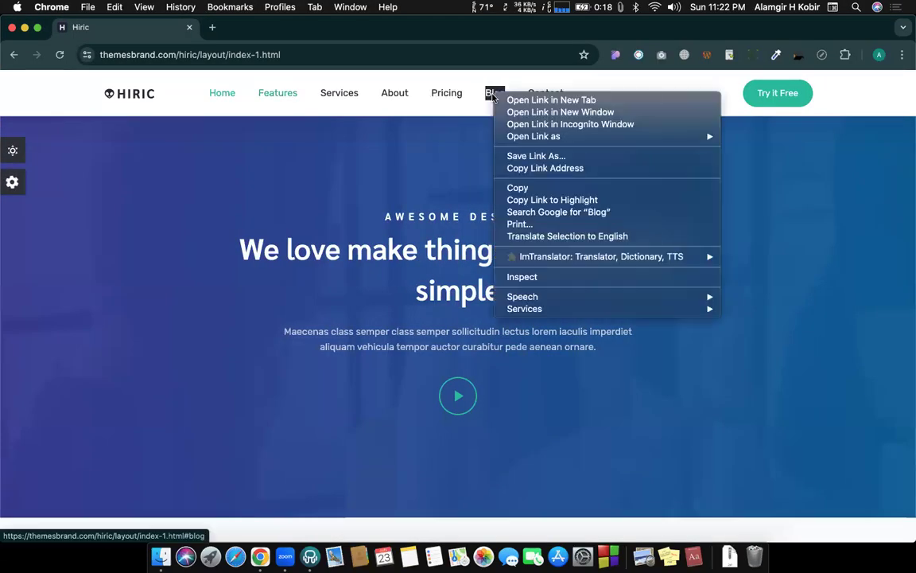
pyautogui.click(513, 189)
pyautogui.hotkey('ctrl', 'Left')
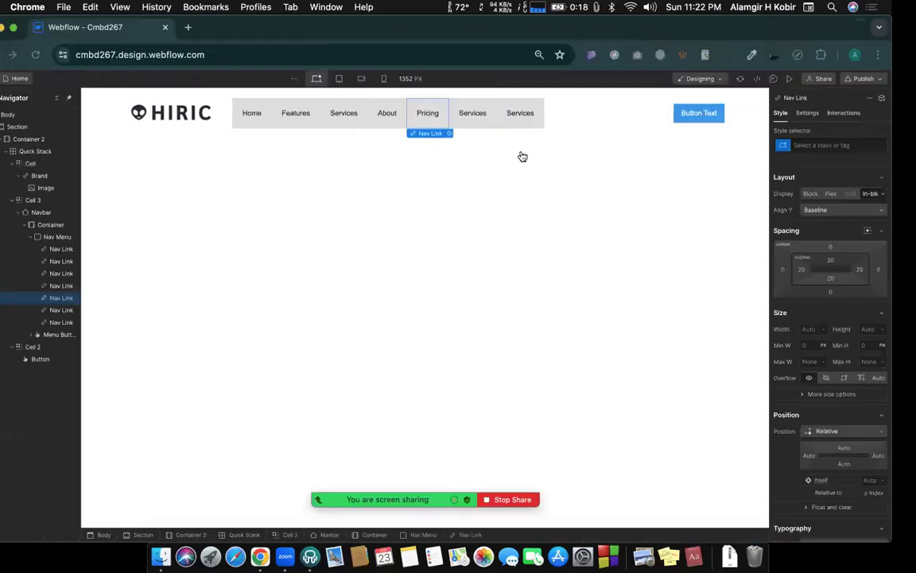
pyautogui.doubleClick(496, 112)
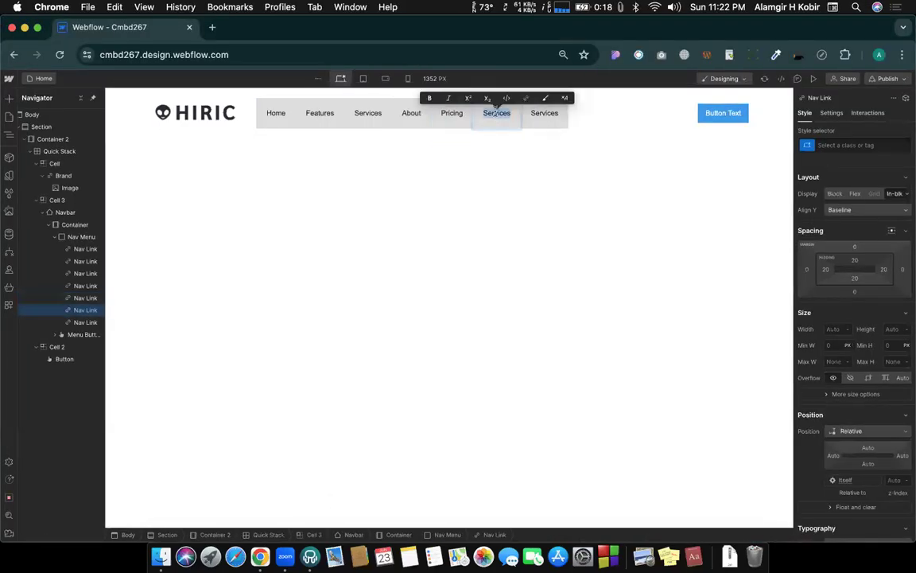
pyautogui.press('super+v')
# - Copy the Contact label from the Hiric site's menu and replace the last Services nav link's text with "Contact"
pyautogui.hotkey('ctrl', 'Right')
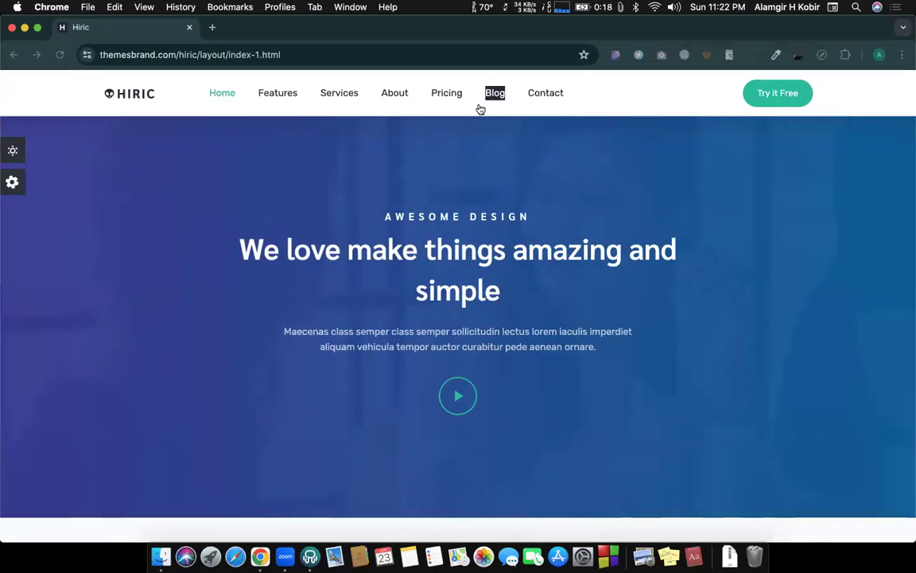
pyautogui.rightClick(539, 96)
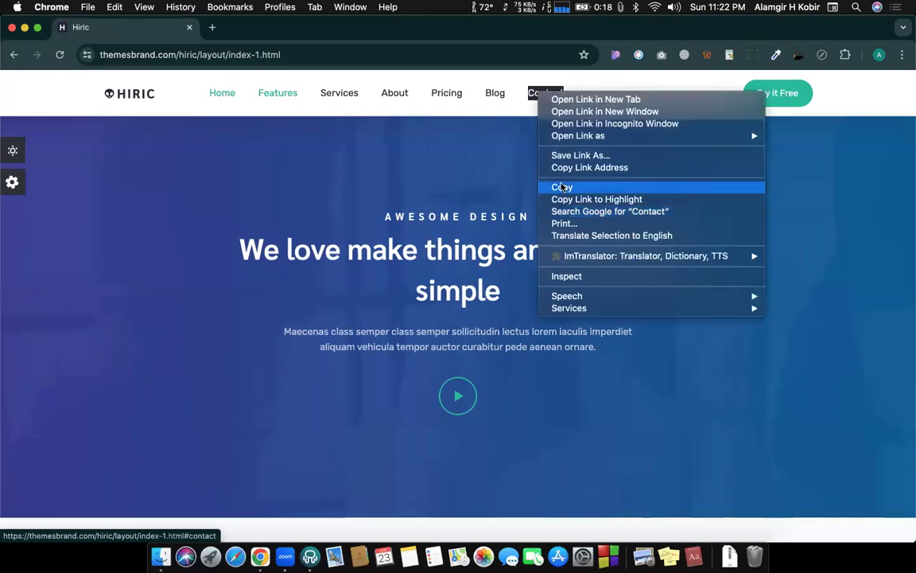
pyautogui.click(561, 187)
pyautogui.hotkey('ctrl', 'Left')
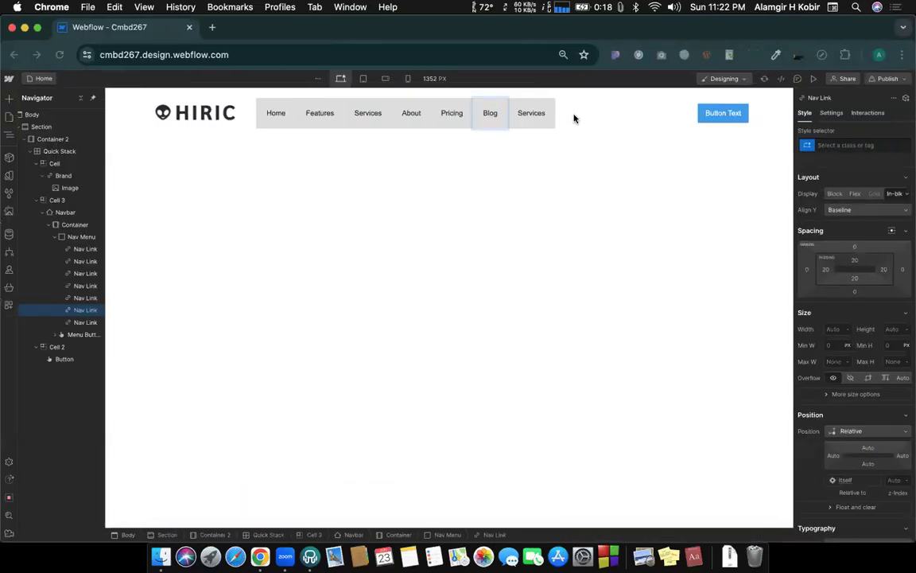
pyautogui.doubleClick(529, 115)
pyautogui.write('Contact')
pyautogui.press('Escape')
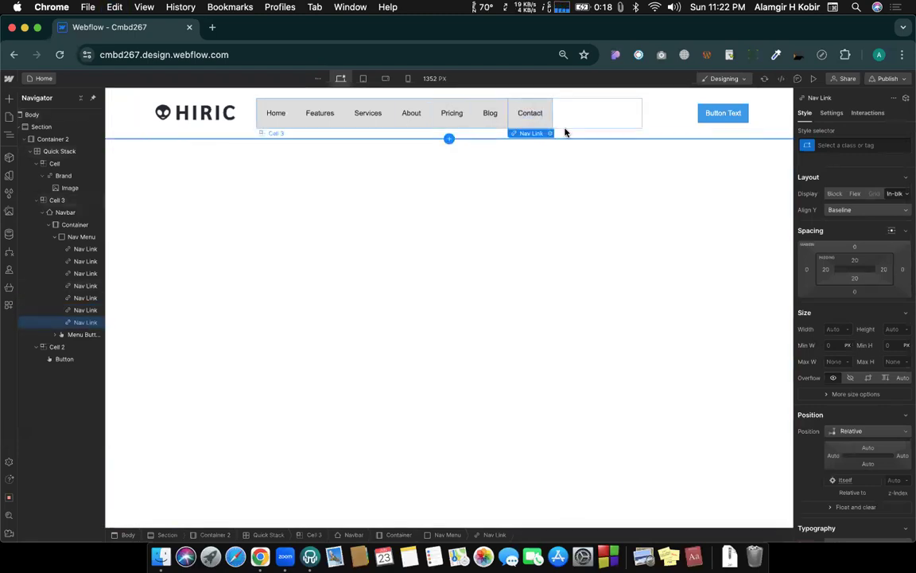
# - Compare the menu with the Hiric site's and make the Navbar's #ddd background fully transparent with 0 alpha
pyautogui.hotkey('ctrl', 'Right')
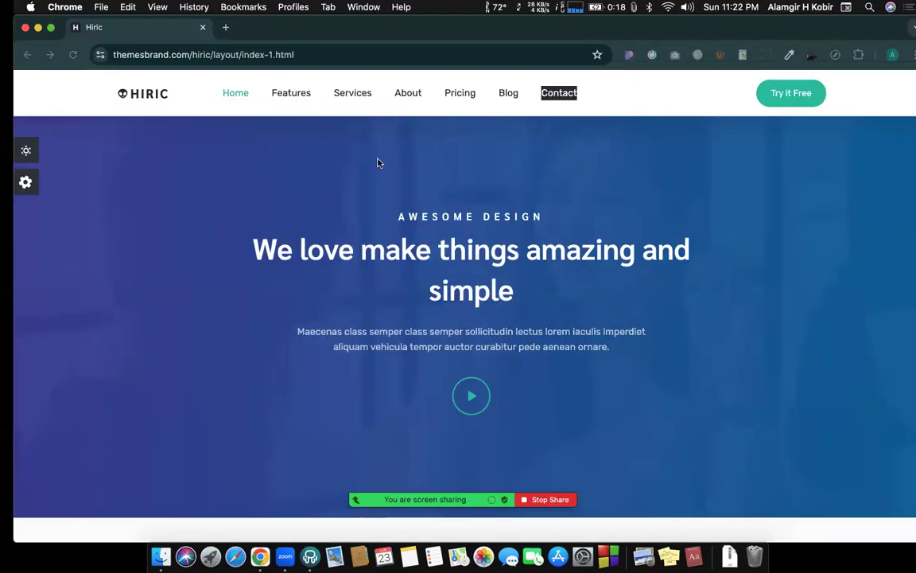
pyautogui.hotkey('ctrl', 'Left')
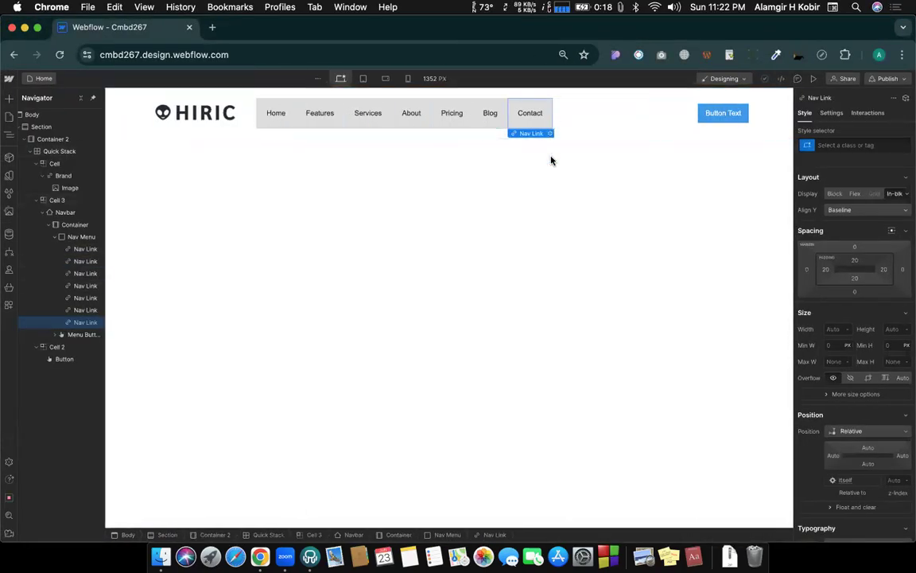
pyautogui.hotkey('ctrl', 'Right')
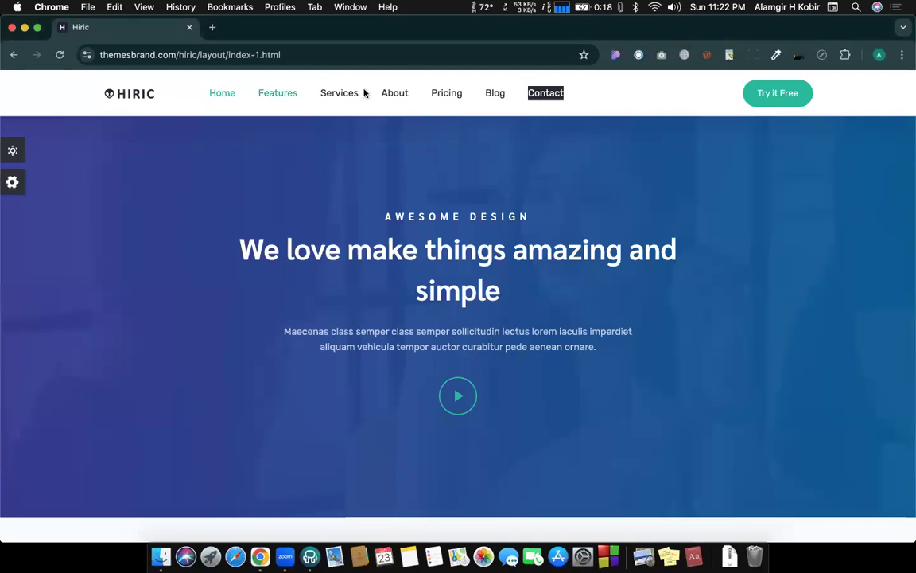
pyautogui.hotkey('ctrl', 'Left')
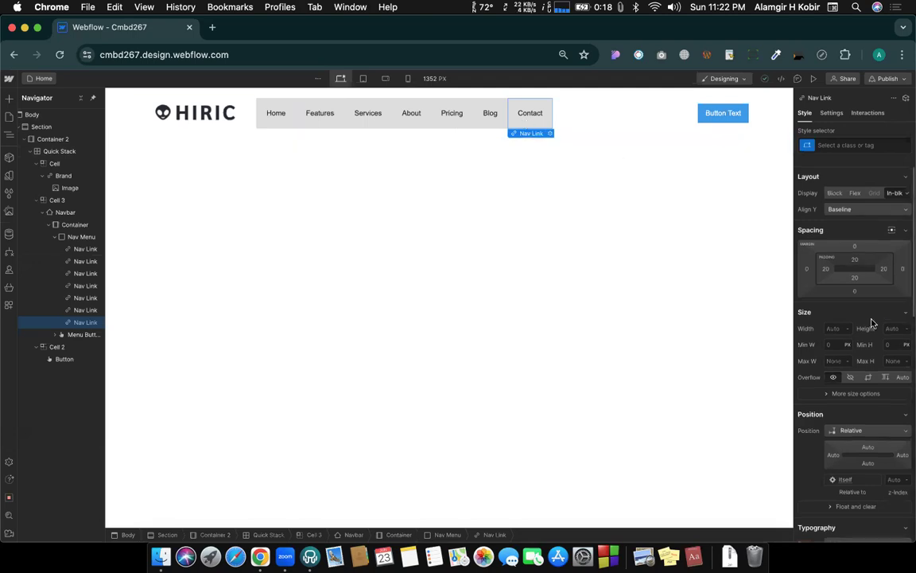
pyautogui.scroll(-5, 872, 322)
pyautogui.scroll(-5, 872, 322)
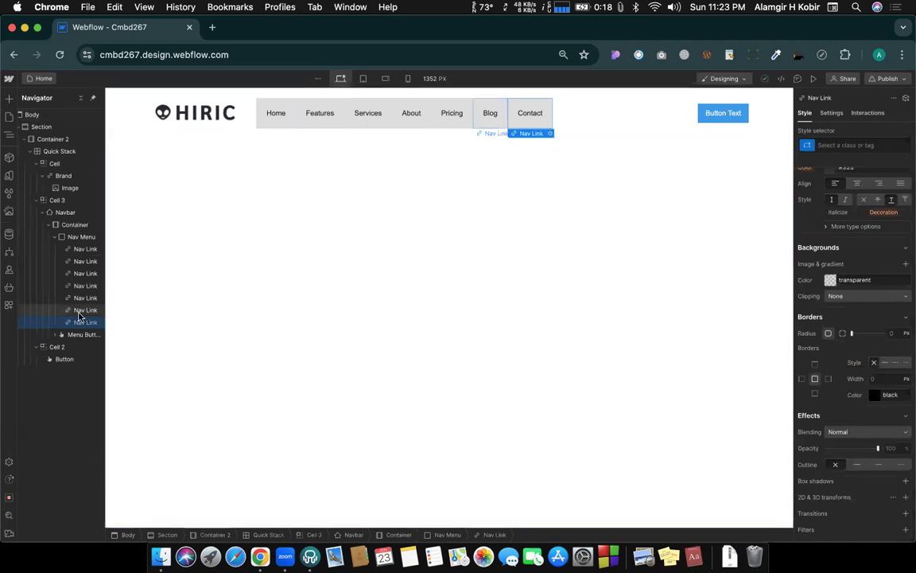
pyautogui.click(71, 238)
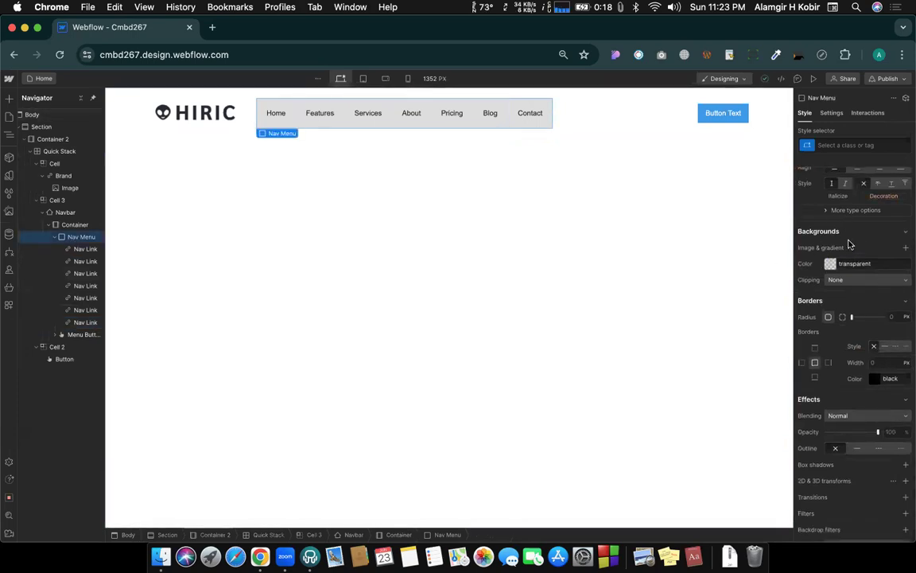
pyautogui.click(65, 227)
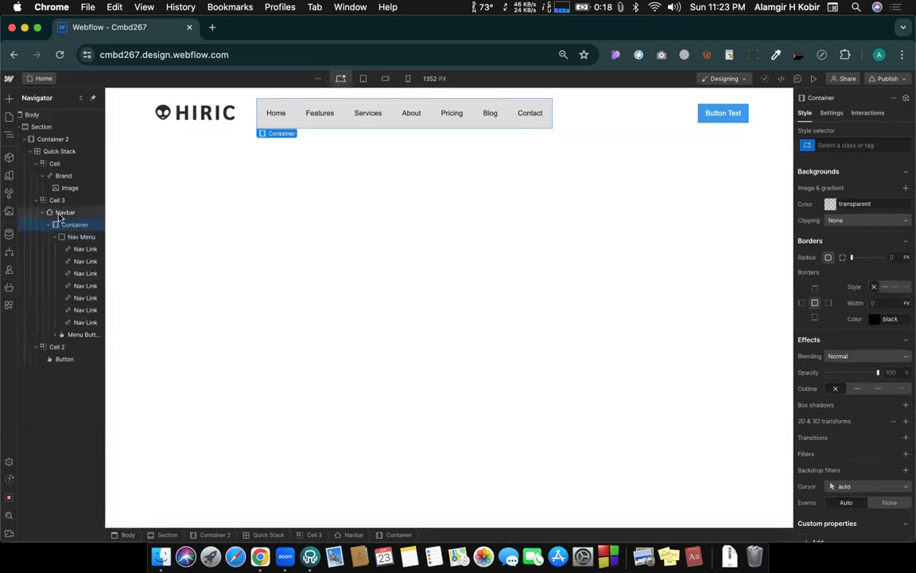
pyautogui.click(58, 215)
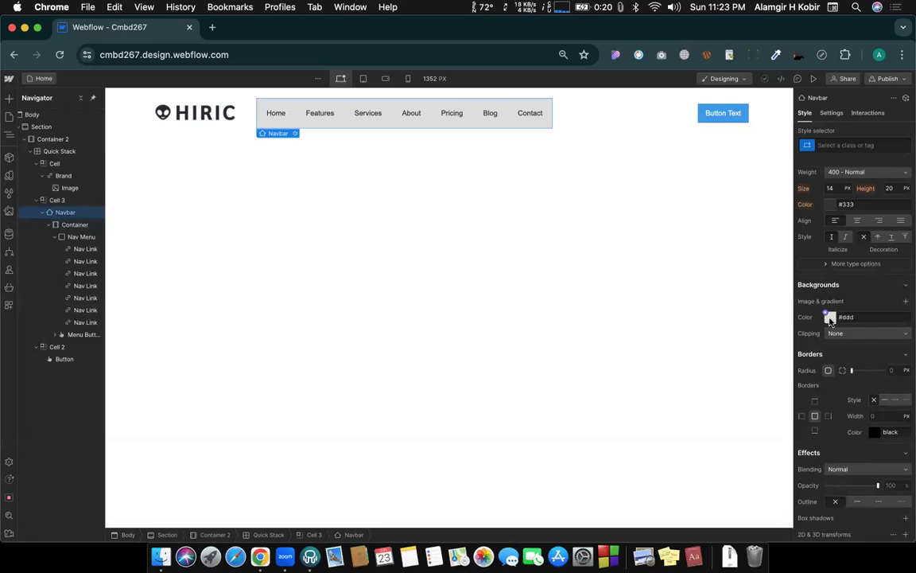
pyautogui.click(830, 317)
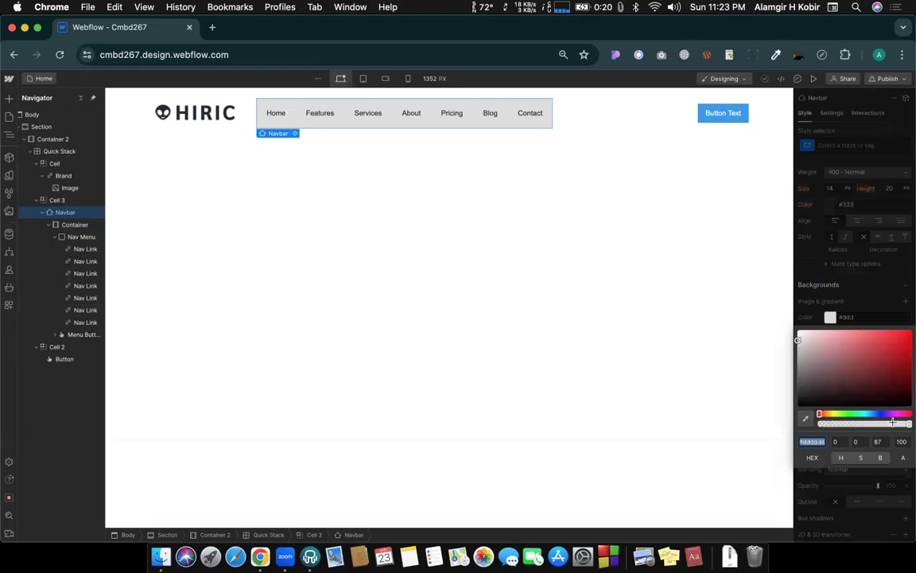
pyautogui.moveTo(908, 423); pyautogui.dragTo(806, 423)
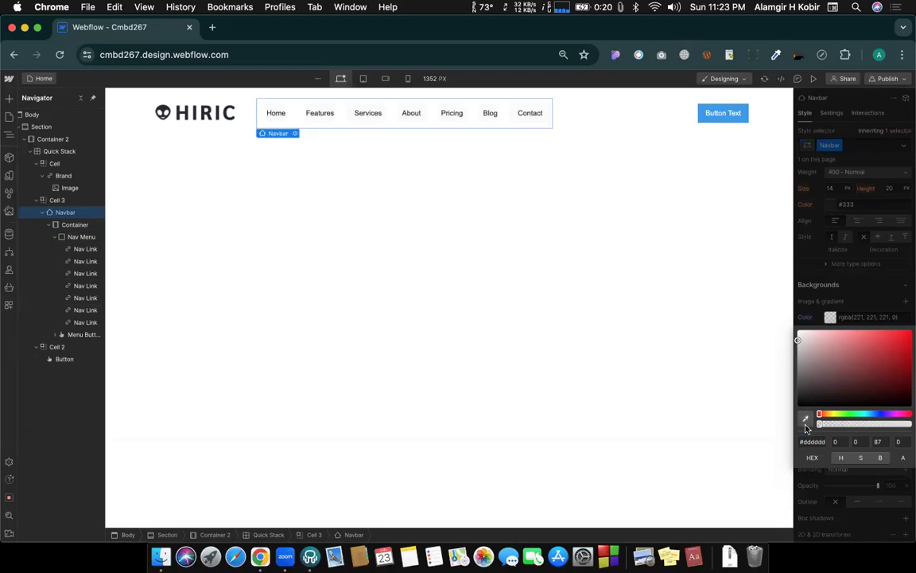
pyautogui.click(848, 285)
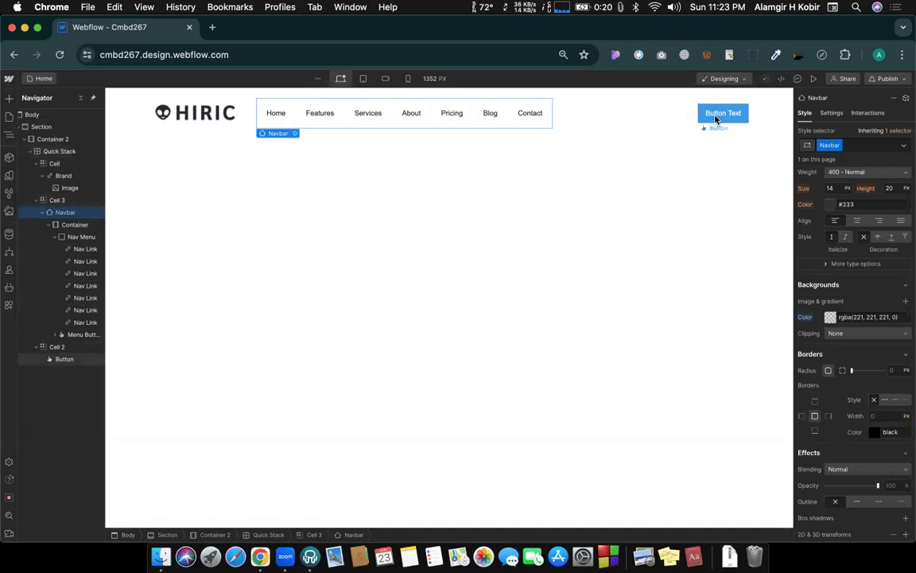
# - Check the button label in the Hiric site's header and replace the header button's text with "Try It Free"
pyautogui.hotkey('ctrl', 'Right')
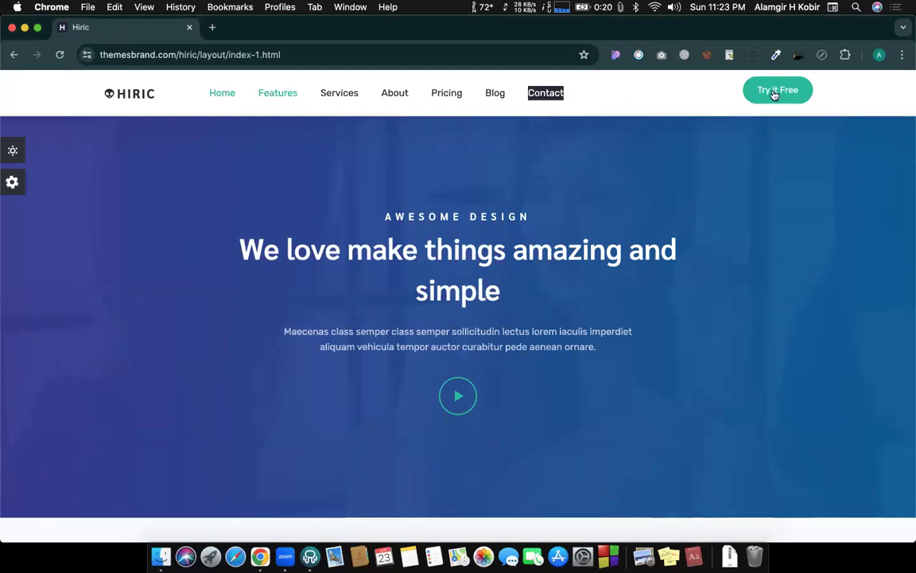
pyautogui.rightClick(773, 94)
pyautogui.click(839, 97)
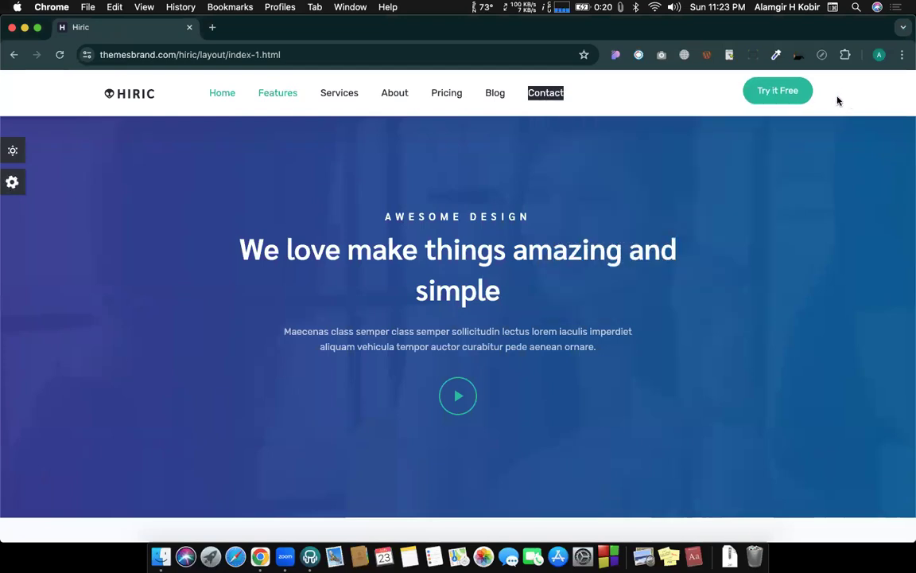
pyautogui.click(837, 100)
pyautogui.hotkey('ctrl', 'Left')
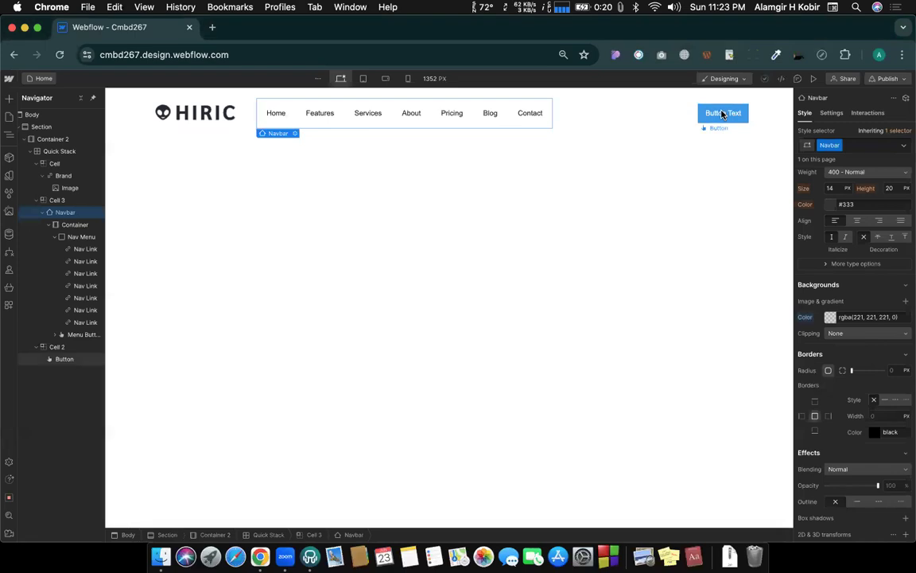
pyautogui.click(724, 114)
pyautogui.doubleClick(718, 113)
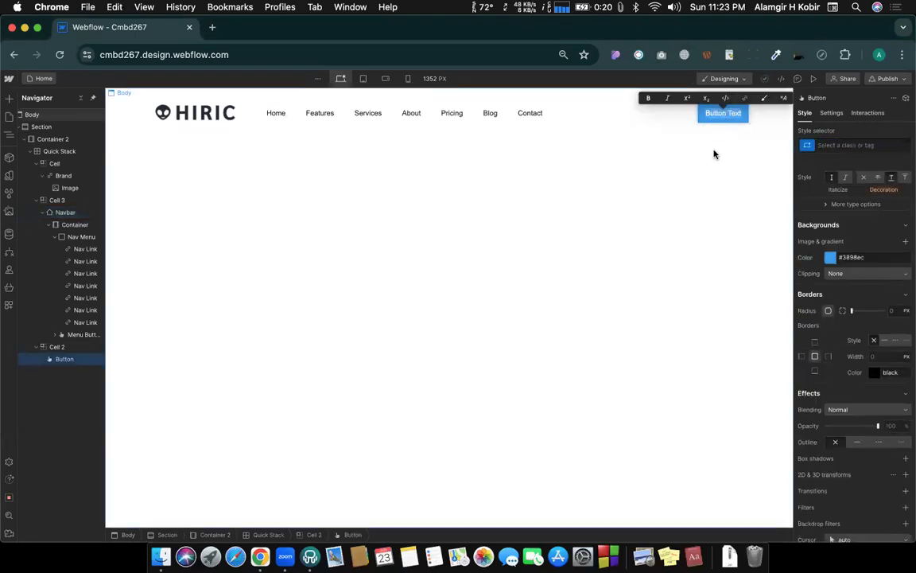
pyautogui.write('Try It')
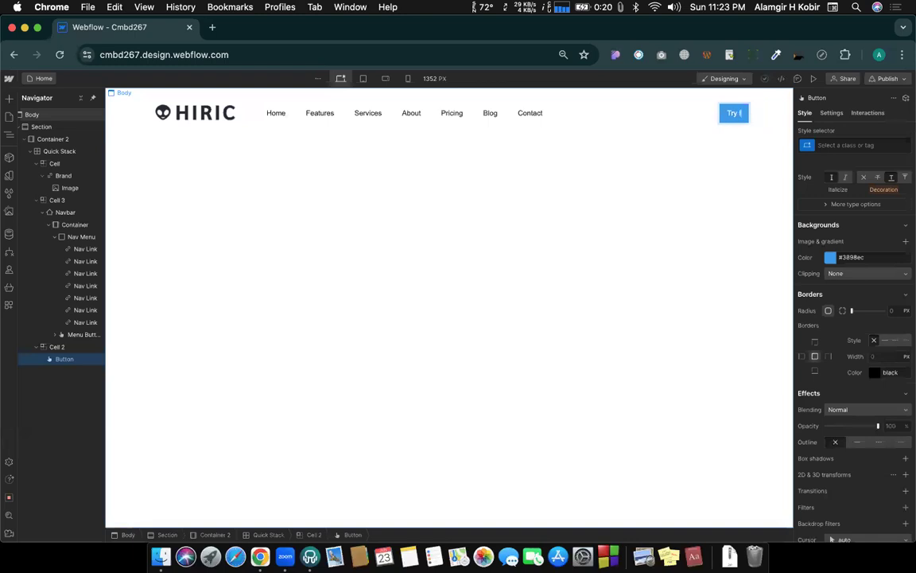
pyautogui.write(' Fre')
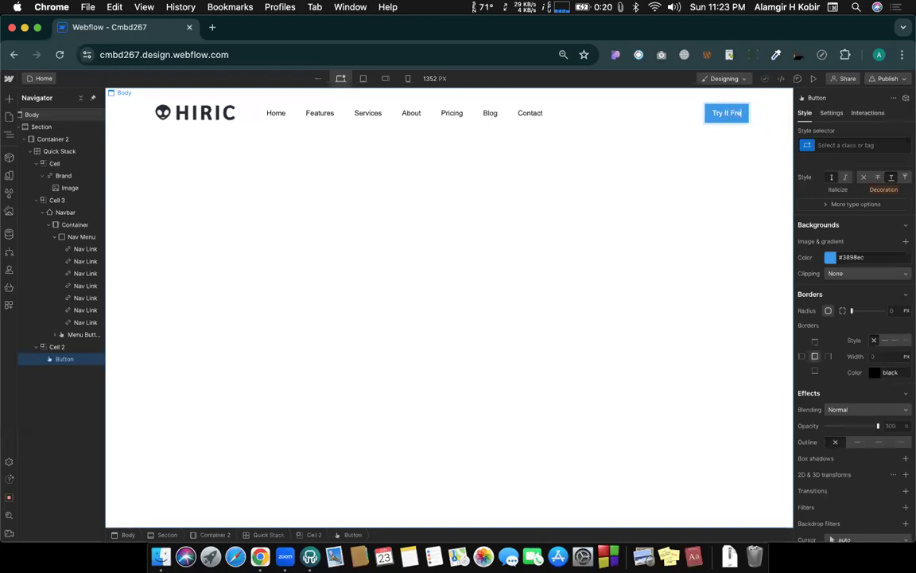
pyautogui.write('e')
pyautogui.press('Escape')
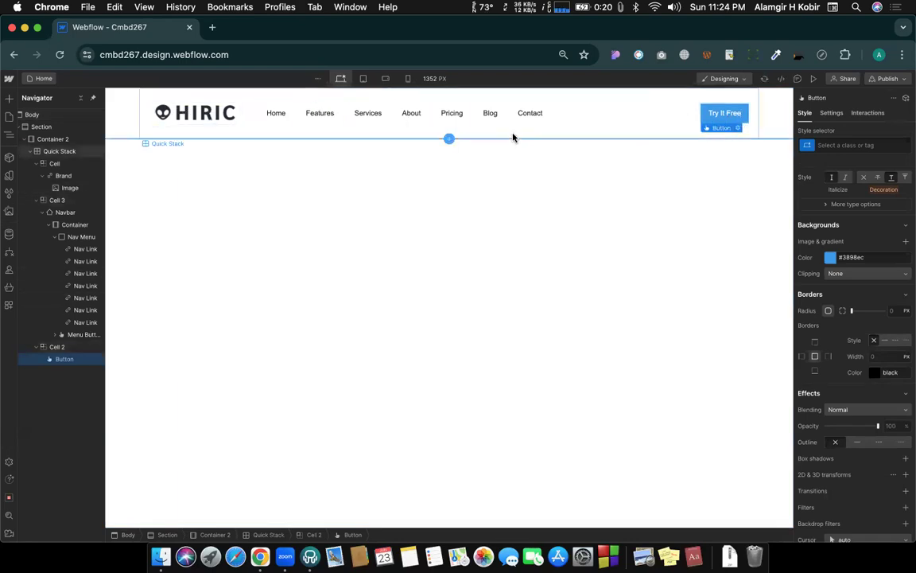
# - Switch to the Hiric site's browser window and search the web for "whatfont for chrome" in a new tab
pyautogui.hotkey('ctrl', 'Right')
pyautogui.hotkey('ctrl', 'Left')
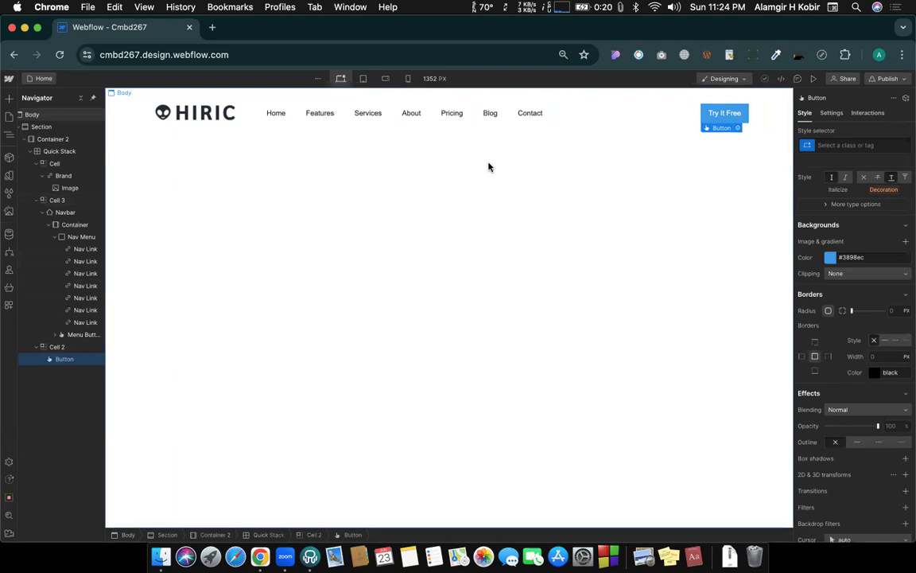
pyautogui.hotkey('ctrl', 'Right')
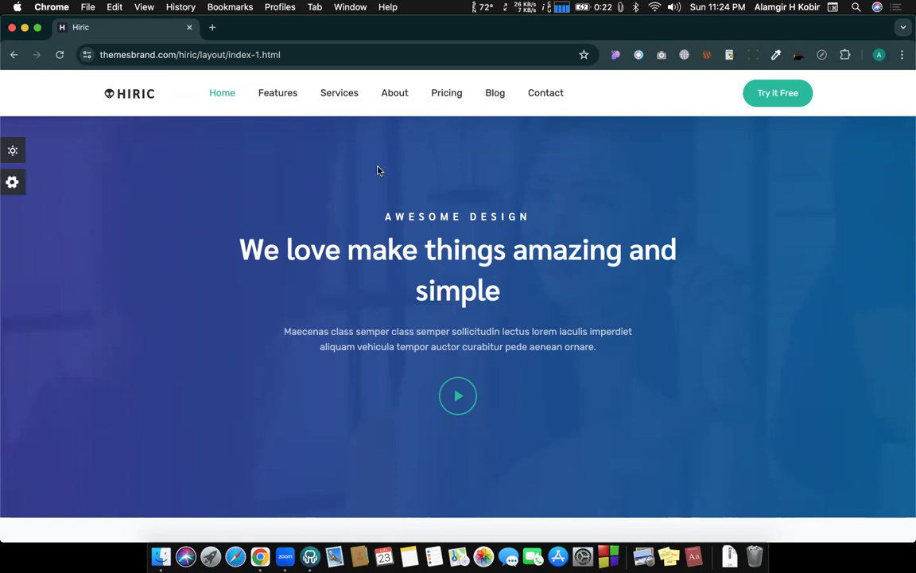
pyautogui.click(211, 26)
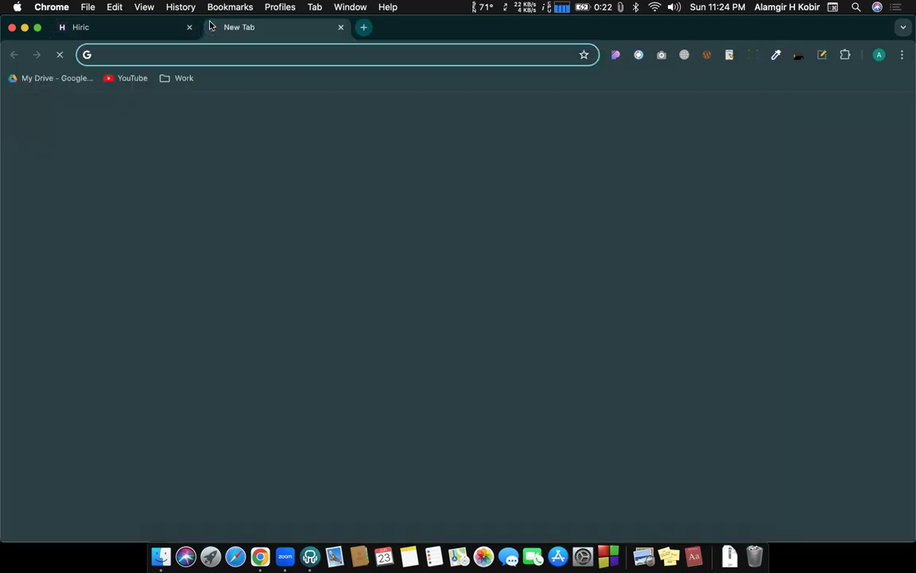
pyautogui.write('whatf')
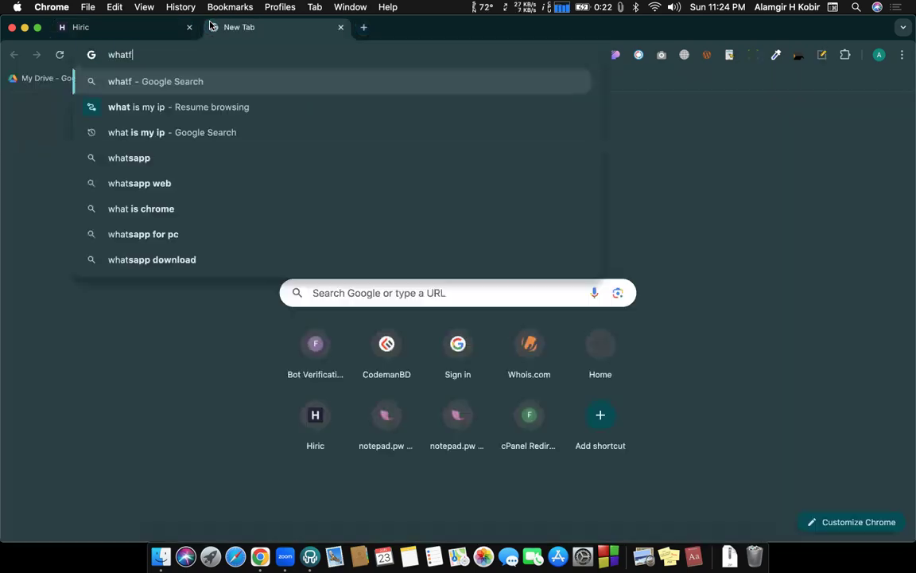
pyautogui.write('ont for chrome')
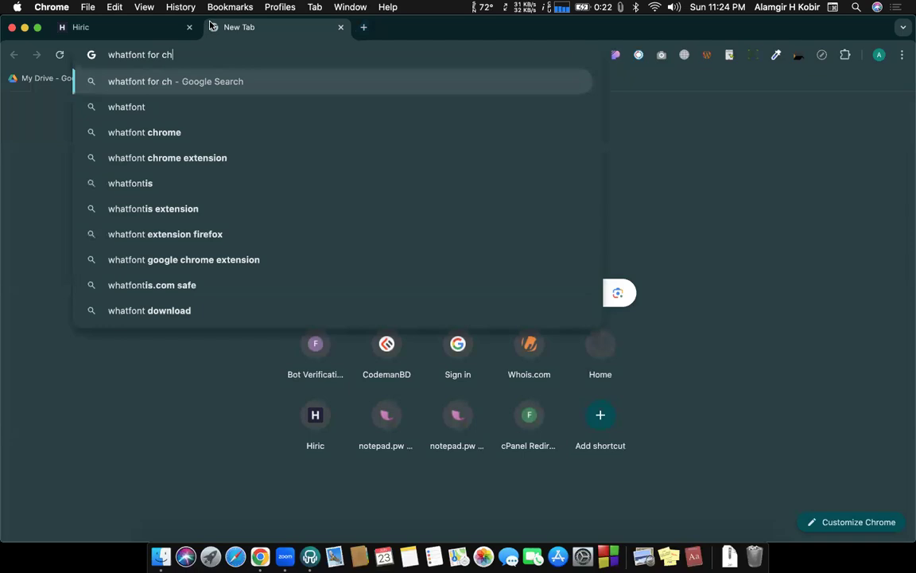
pyautogui.press('Return')
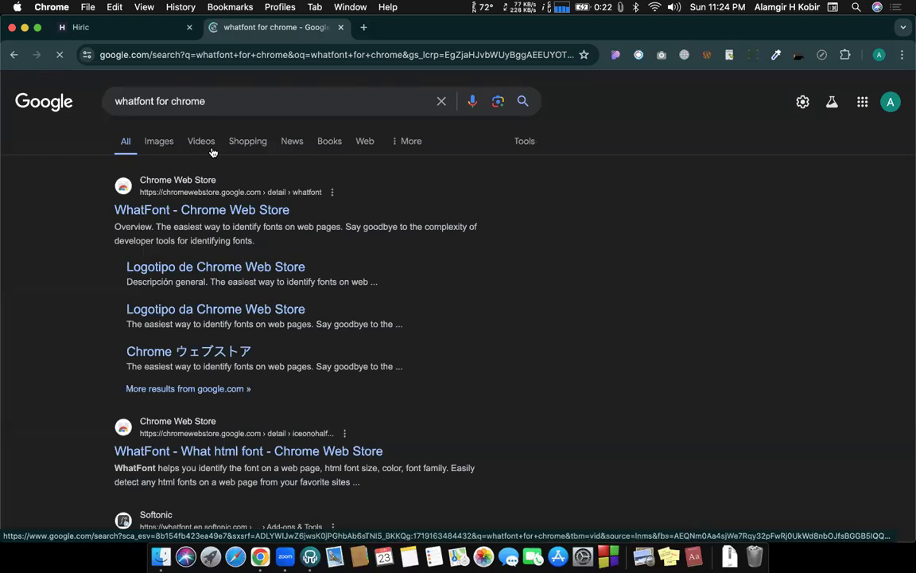
# - Open the WhatFont page in the Chrome Web Store and add the extension to Chrome
pyautogui.click(182, 210)
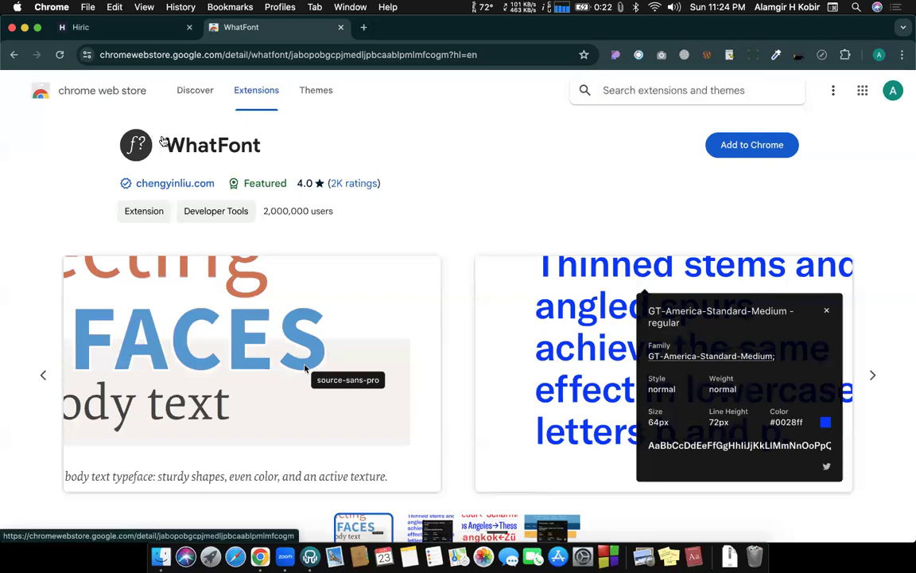
pyautogui.click(746, 148)
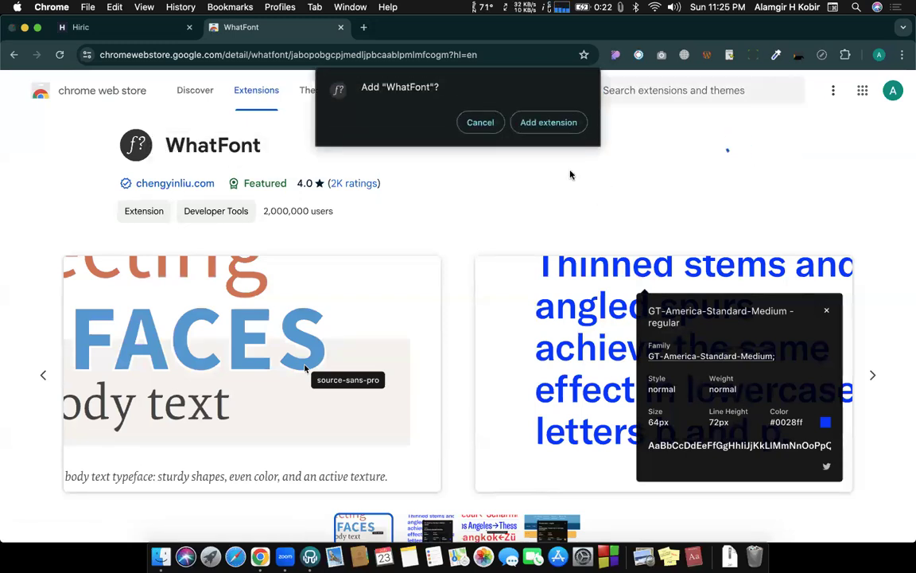
pyautogui.click(548, 123)
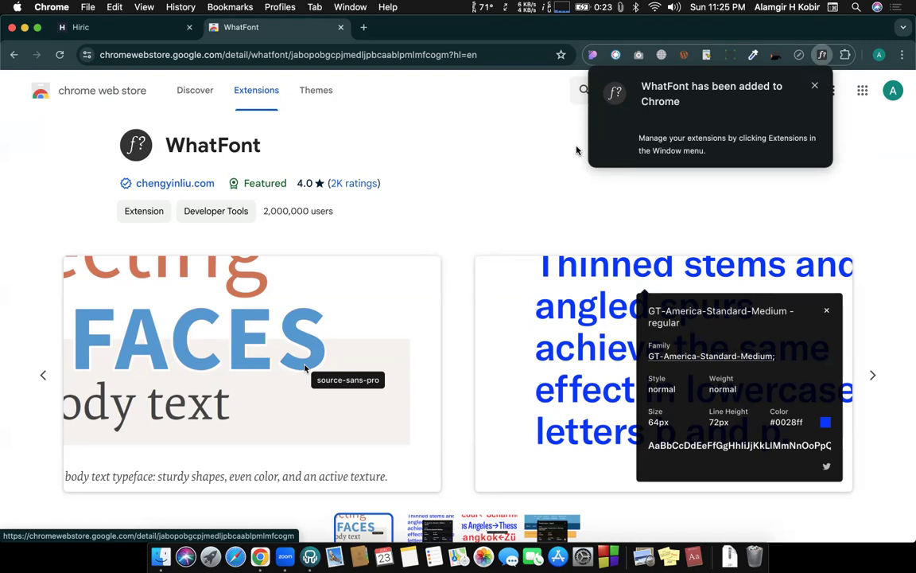
# - Pin the WhatFont extension to the browser toolbar and close its Chrome Web Store tab
pyautogui.click(845, 56)
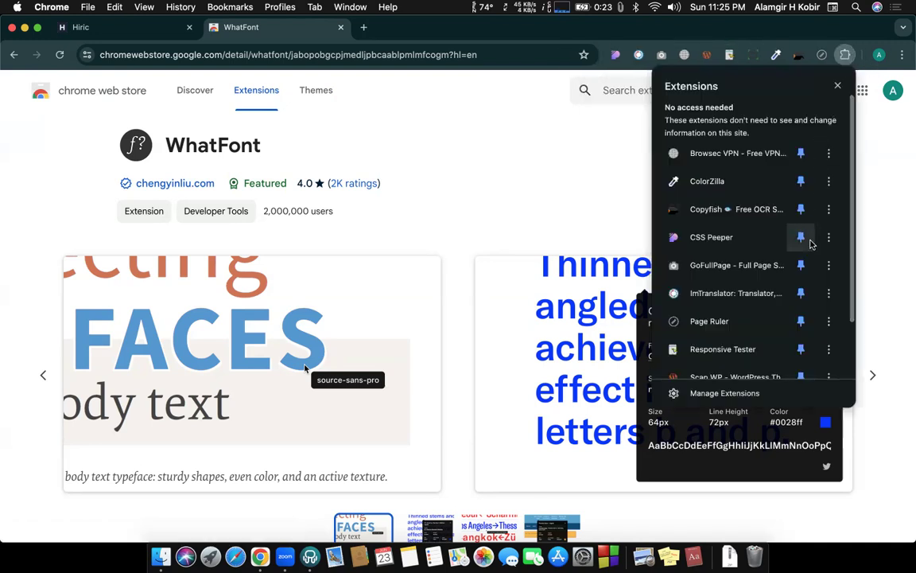
pyautogui.scroll(-2, 809, 243)
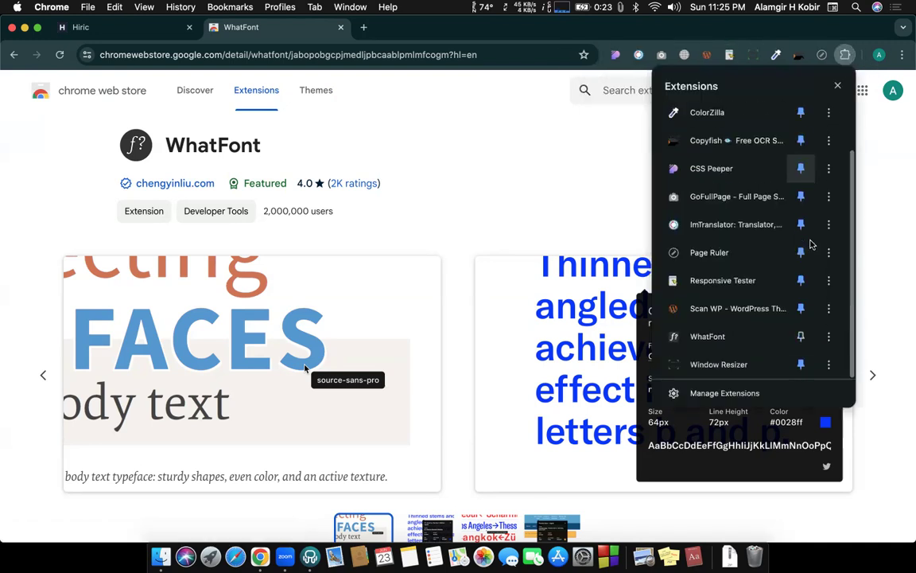
pyautogui.click(801, 337)
pyautogui.click(499, 126)
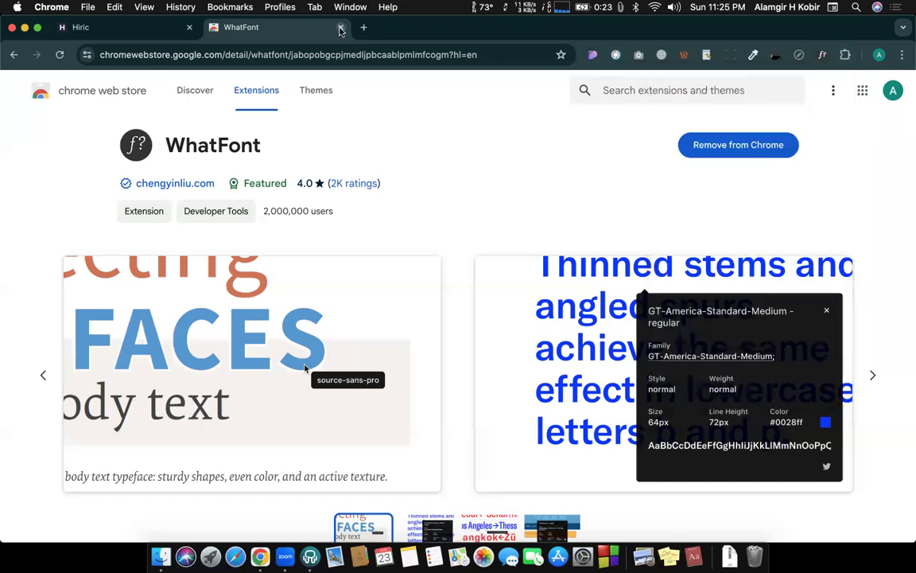
pyautogui.click(341, 28)
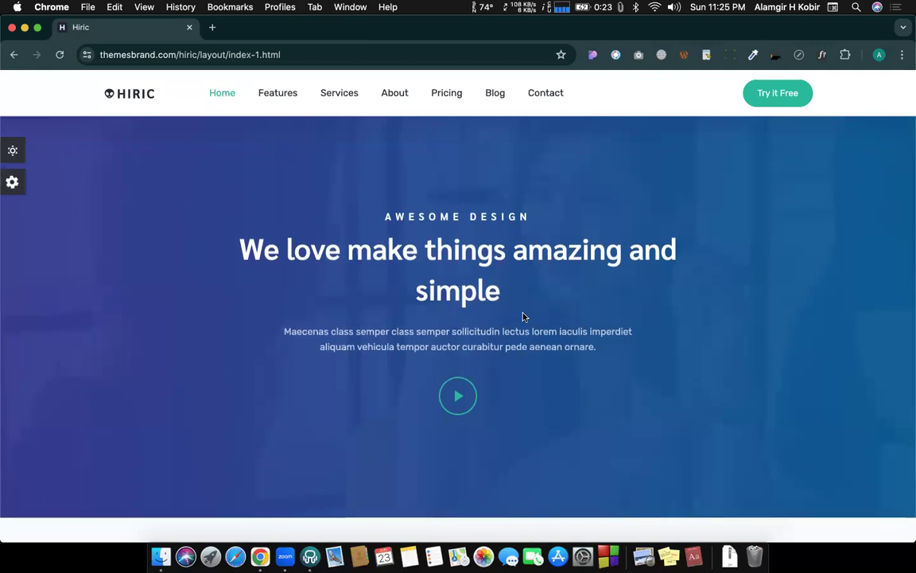
# - Inspect the Features menu link on the Hiric site with WhatFont to read its font family, weight, size and color
pyautogui.click(823, 55)
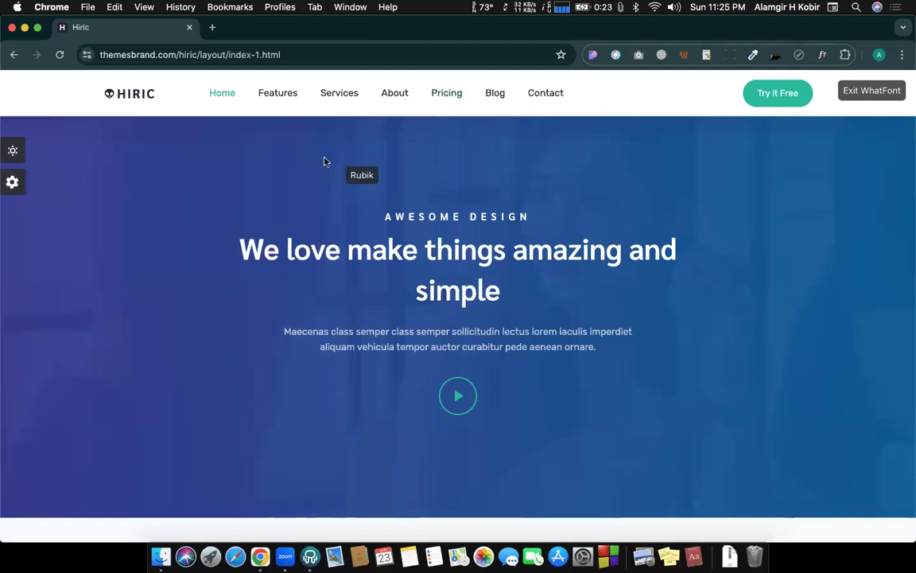
pyautogui.click(277, 103)
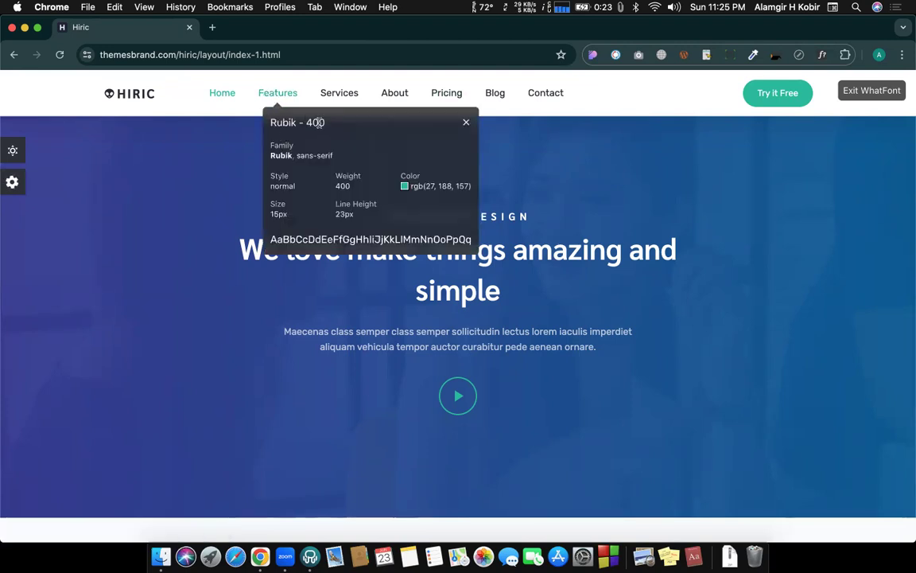
pyautogui.moveTo(415, 183)
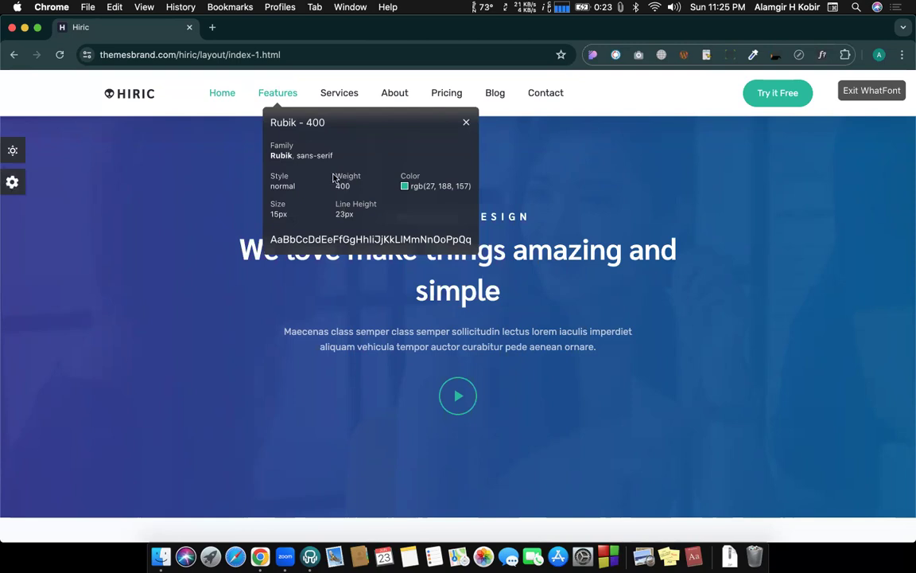
pyautogui.moveTo(334, 171); pyautogui.dragTo(380, 195)
pyautogui.click(380, 195)
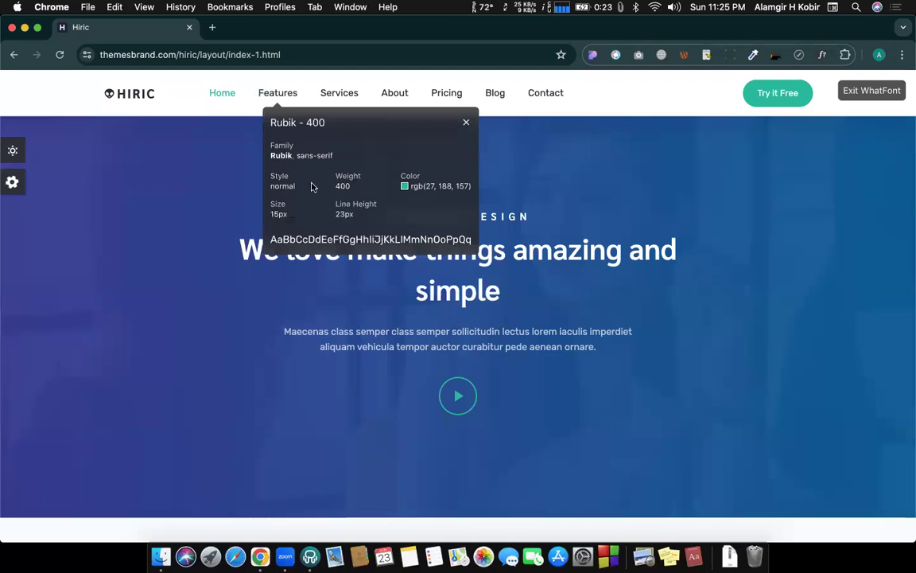
# - Return to the Webflow Designer and open the site's Fonts settings from the Home nav link's font options
pyautogui.hotkey('ctrl', 'Left')
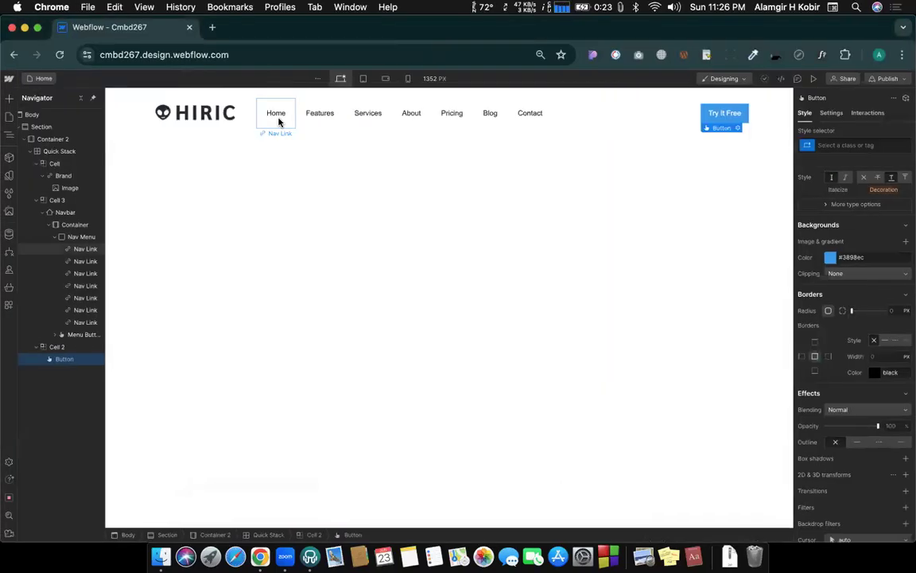
pyautogui.click(278, 122)
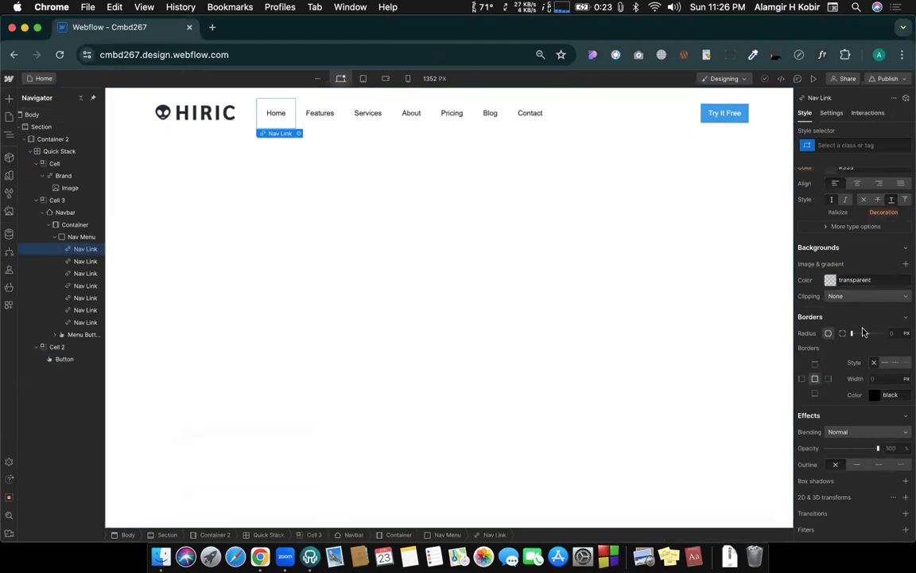
pyautogui.scroll(5, 865, 332)
pyautogui.scroll(1, 865, 332)
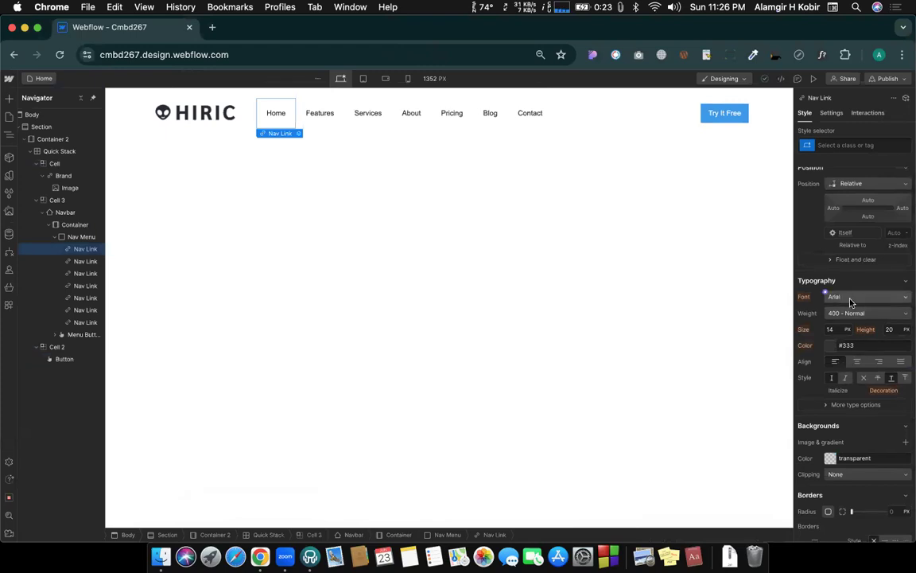
pyautogui.click(848, 299)
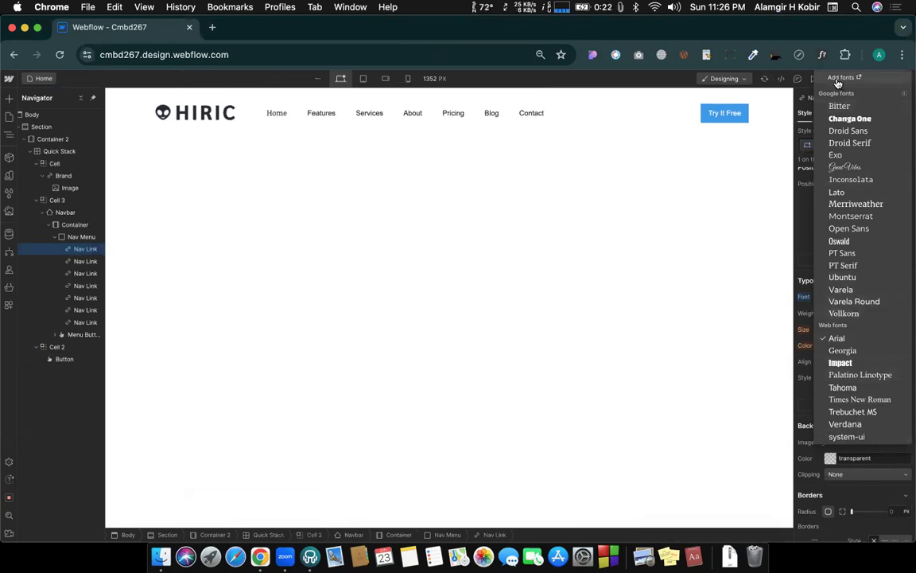
pyautogui.click(839, 79)
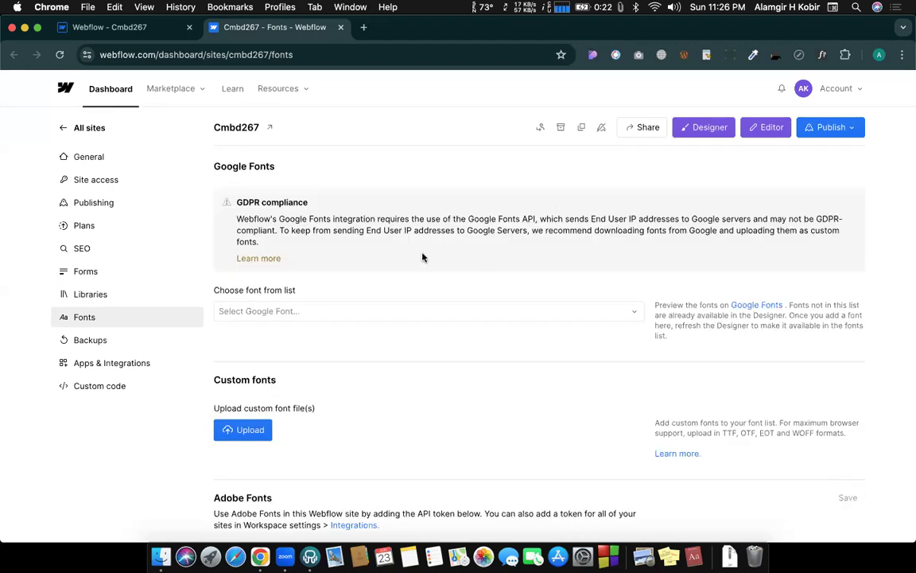
# - Choose Rubik as the Google font for the Cmbd267 site
pyautogui.scroll(-3, 389, 322)
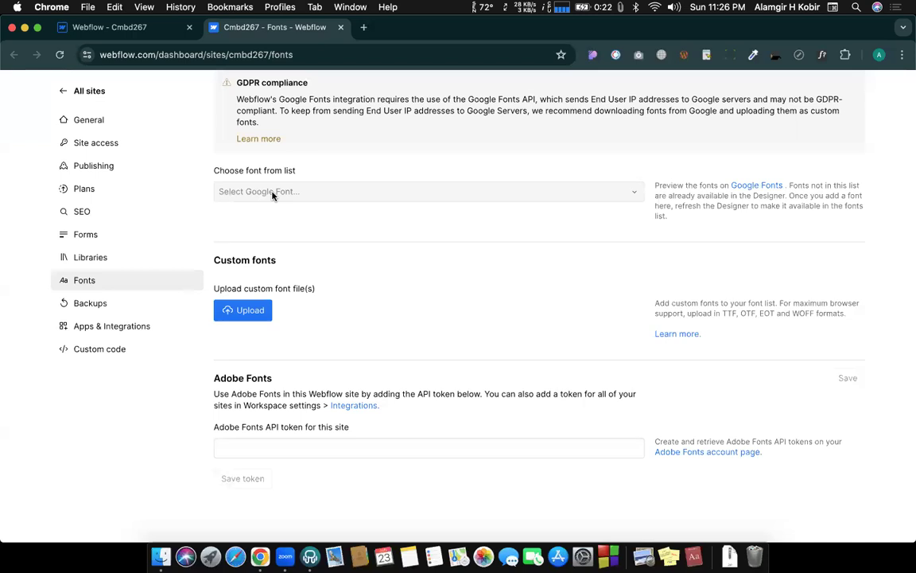
pyautogui.click(271, 192)
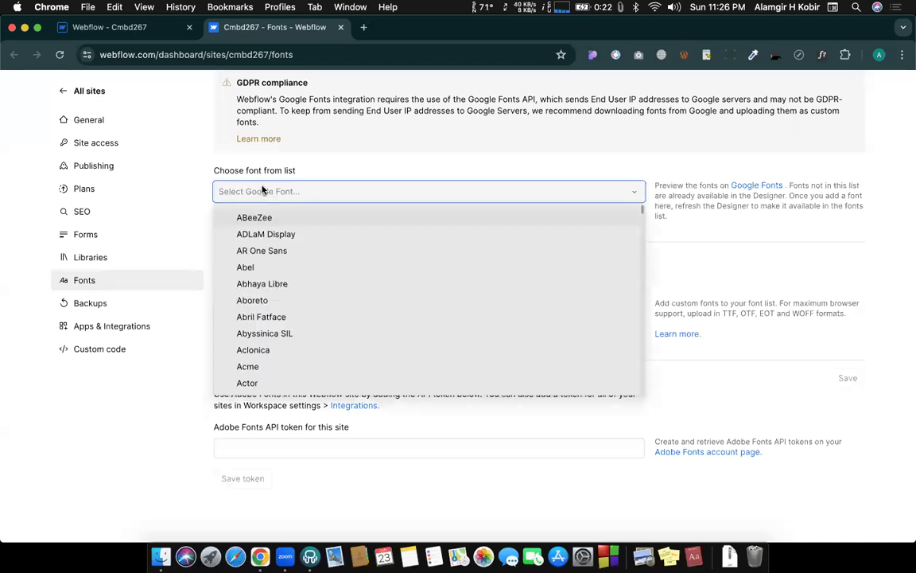
pyautogui.write('rubik')
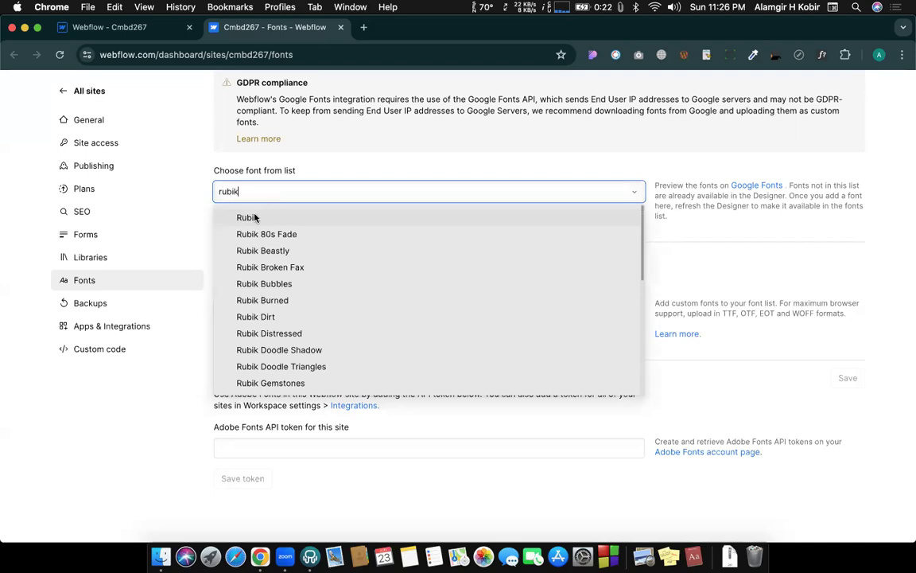
pyautogui.click(254, 218)
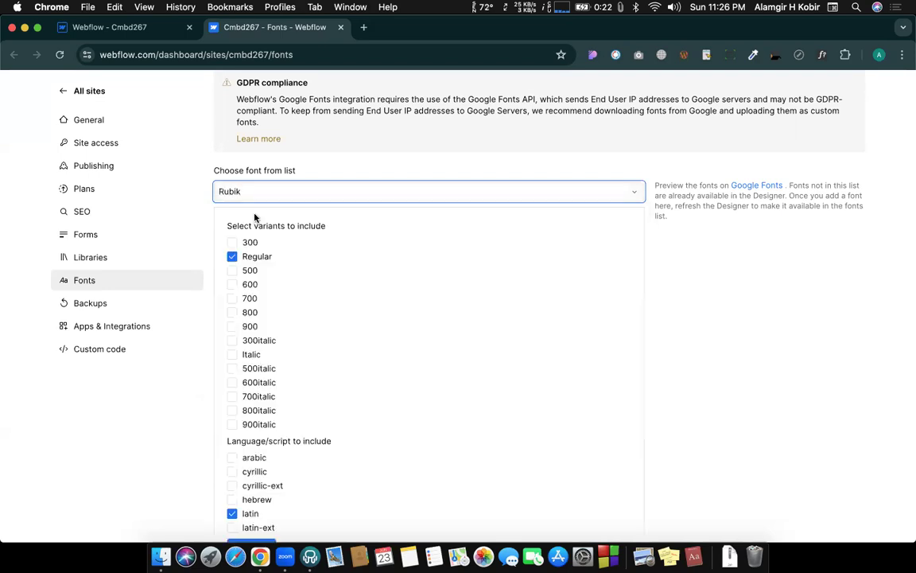
# - Include the 500, 600, 700 and 800 variants alongside Regular and add the Rubik font to the site
pyautogui.scroll(-2, 296, 262)
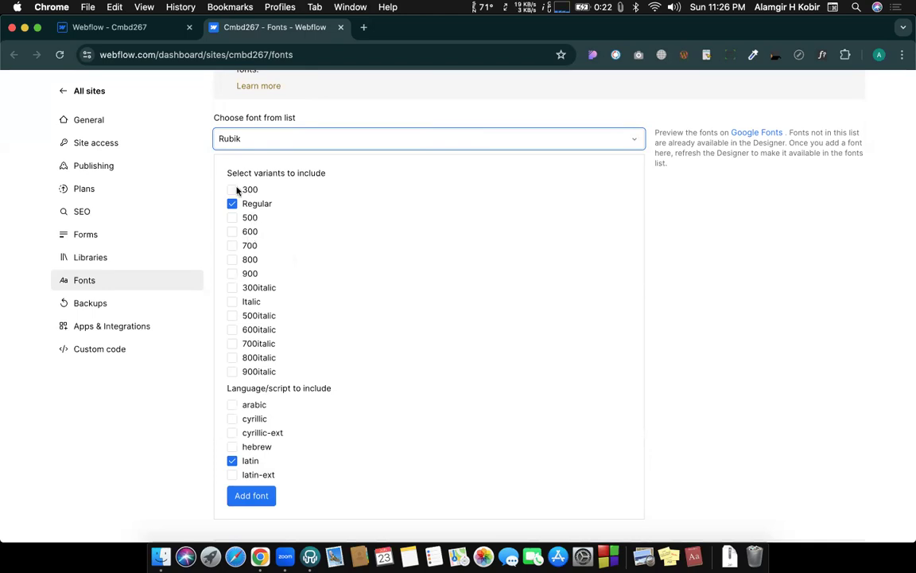
pyautogui.click(231, 218)
pyautogui.click(232, 232)
pyautogui.click(231, 246)
pyautogui.click(231, 259)
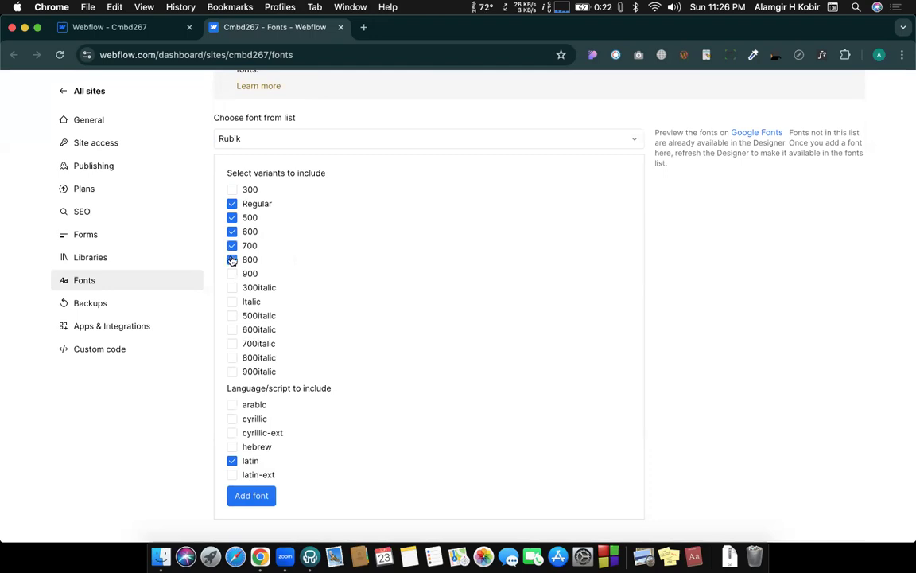
pyautogui.scroll(-1, 315, 310)
pyautogui.scroll(-4, 315, 310)
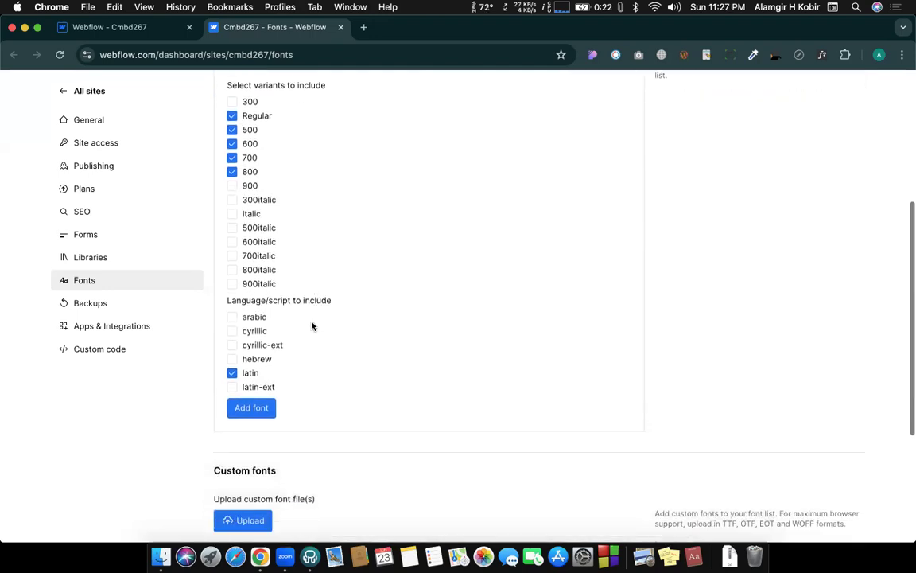
pyautogui.click(255, 398)
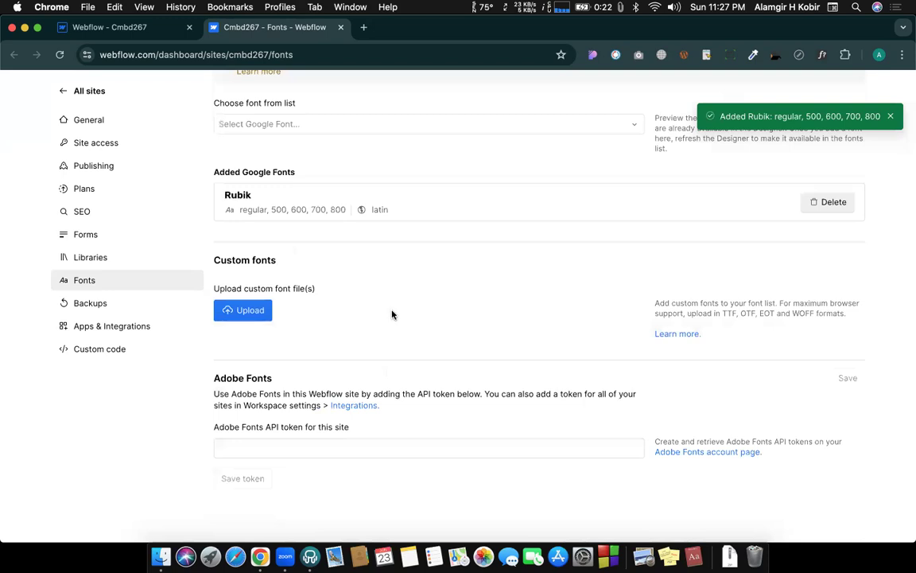
pyautogui.scroll(5, 392, 315)
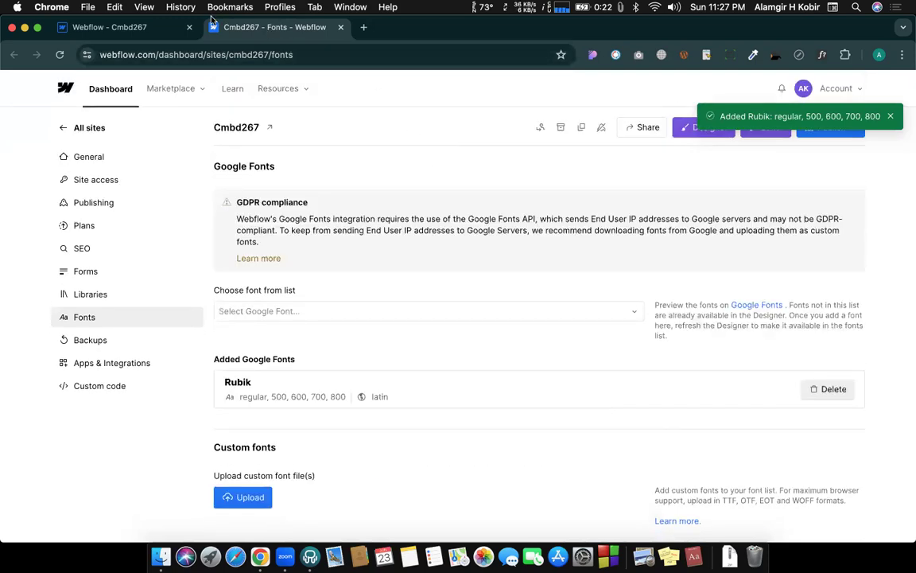
# - Return to the Designer tab, reload it to make the added font available, and dismiss the Quick Stack tip
pyautogui.click(124, 26)
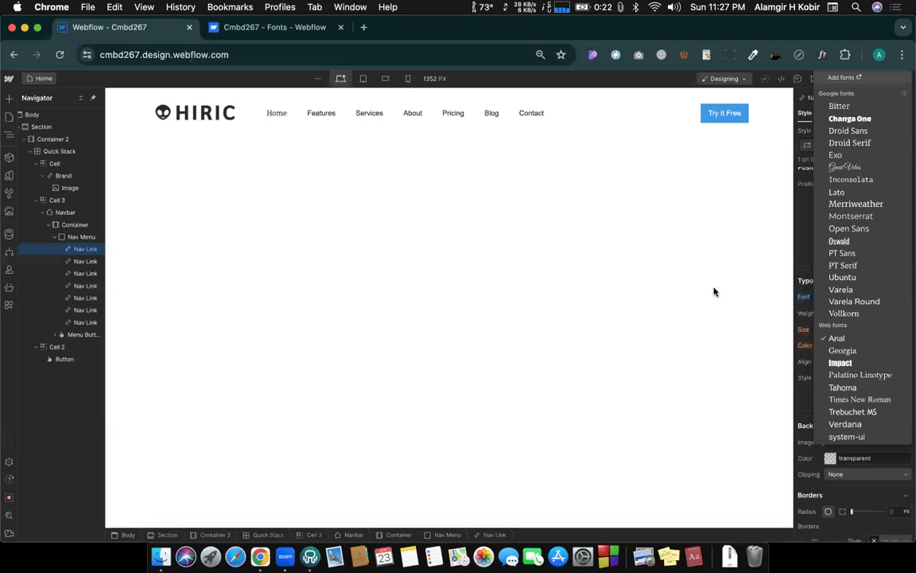
pyautogui.click(60, 56)
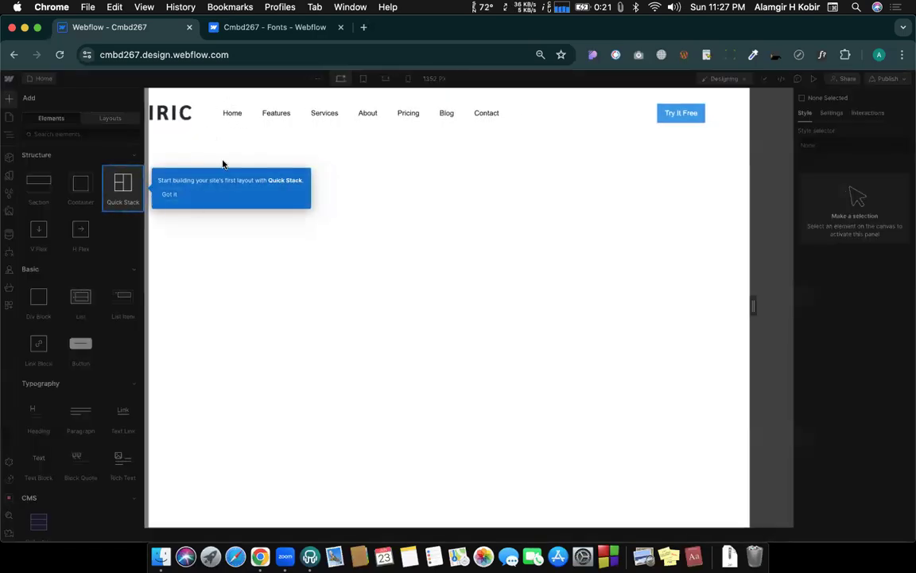
pyautogui.click(170, 195)
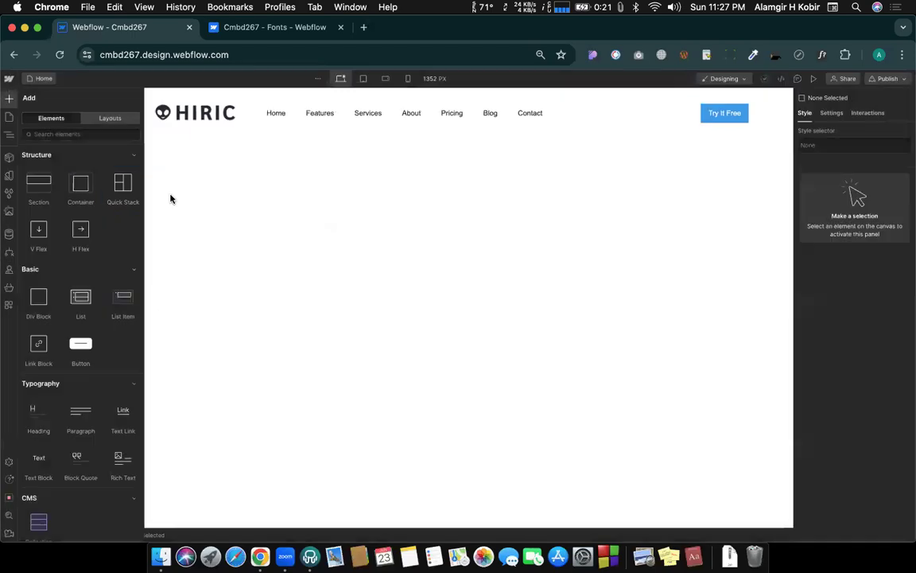
# - Set the Home nav link's font to Rubik with a weight of 400 - Normal
pyautogui.click(276, 117)
pyautogui.scroll(-5, 894, 339)
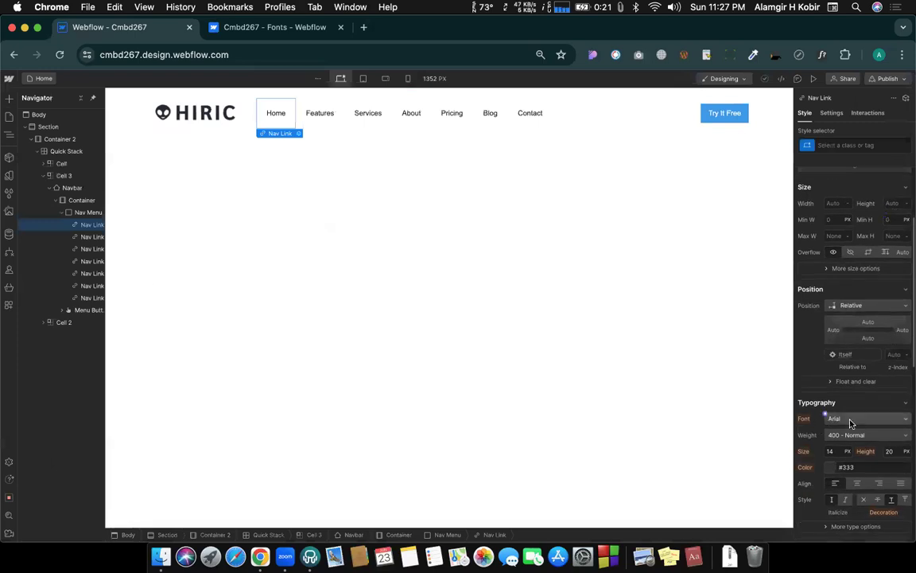
pyautogui.click(851, 422)
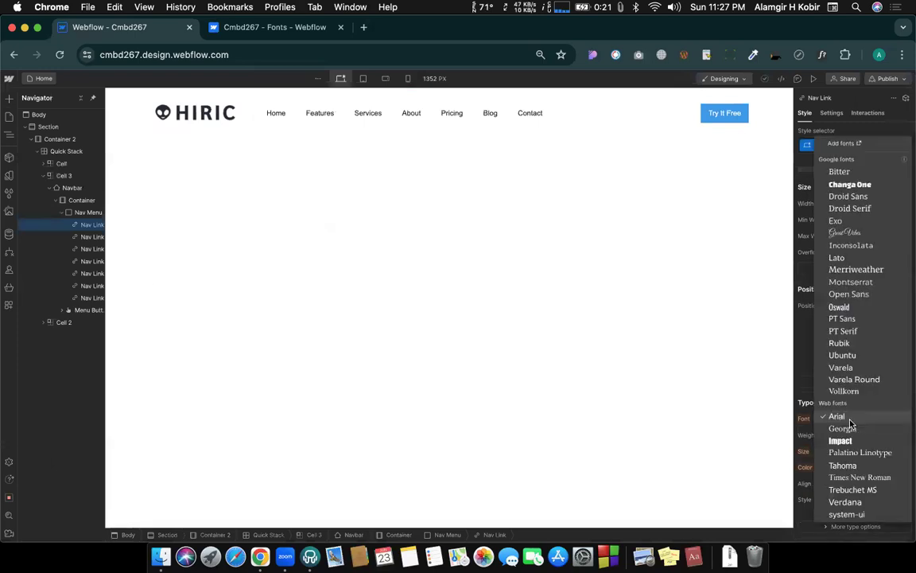
pyautogui.click(833, 344)
pyautogui.scroll(-3, 836, 350)
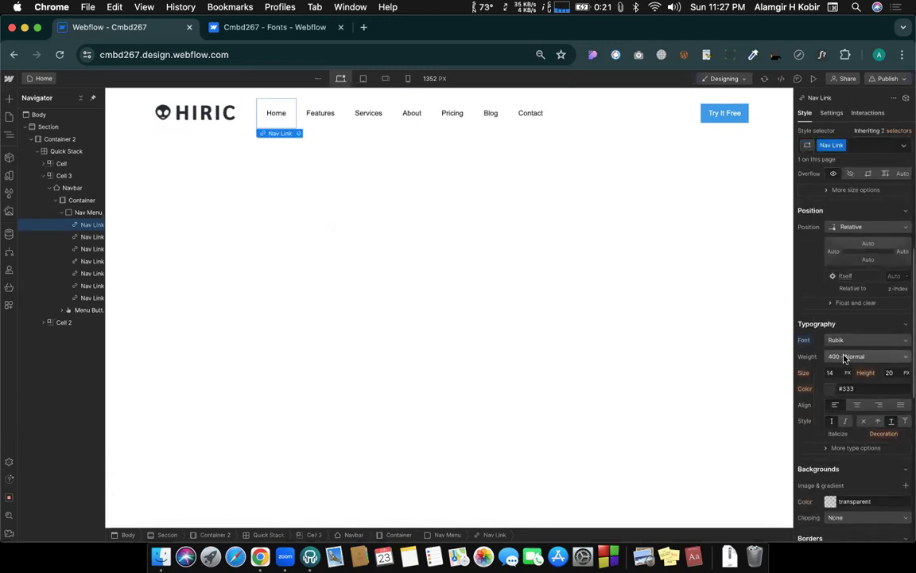
pyautogui.click(845, 358)
pyautogui.click(841, 354)
pyautogui.scroll(-1, 839, 350)
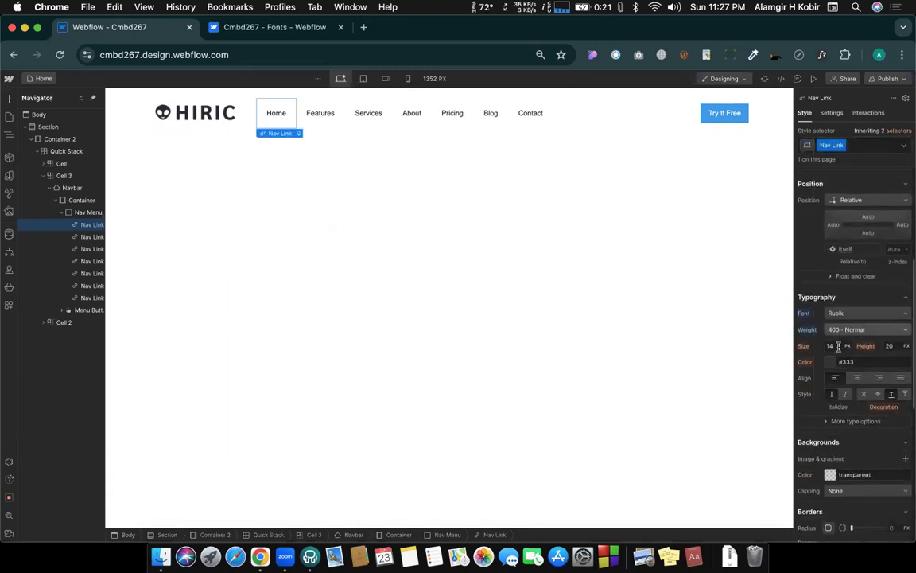
# - Set the Home nav link's font size to 15 px and its line height to 23 px
pyautogui.scroll(-1, 839, 347)
pyautogui.click(837, 333)
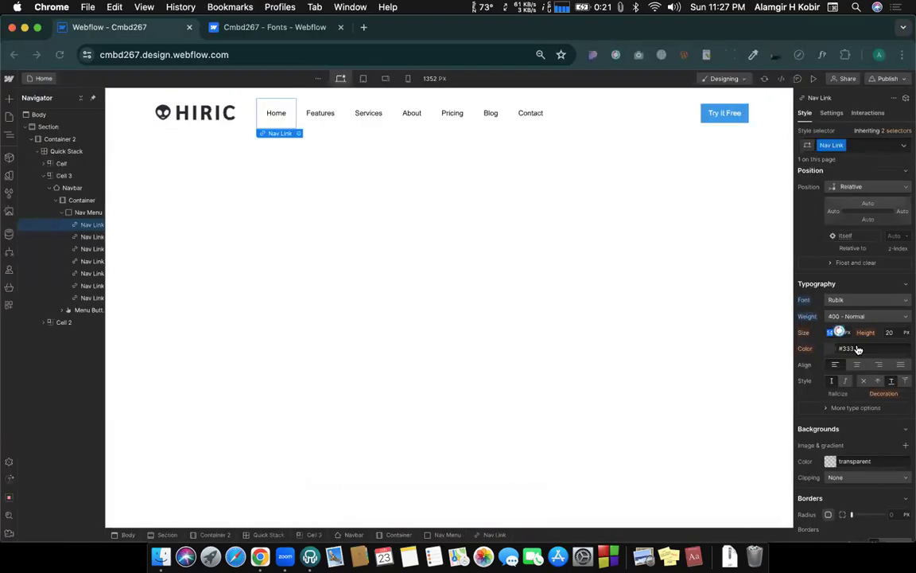
pyautogui.write('15')
pyautogui.click(891, 333)
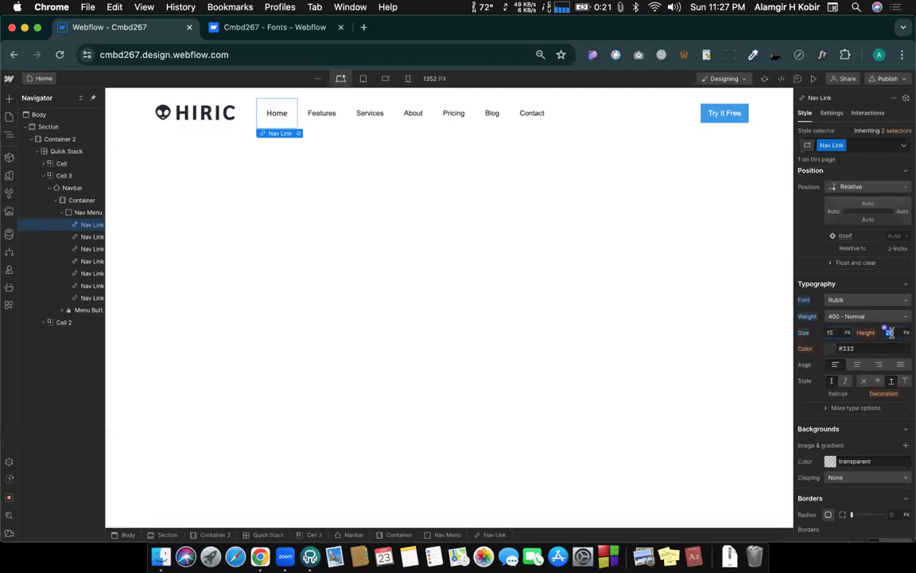
pyautogui.write('23')
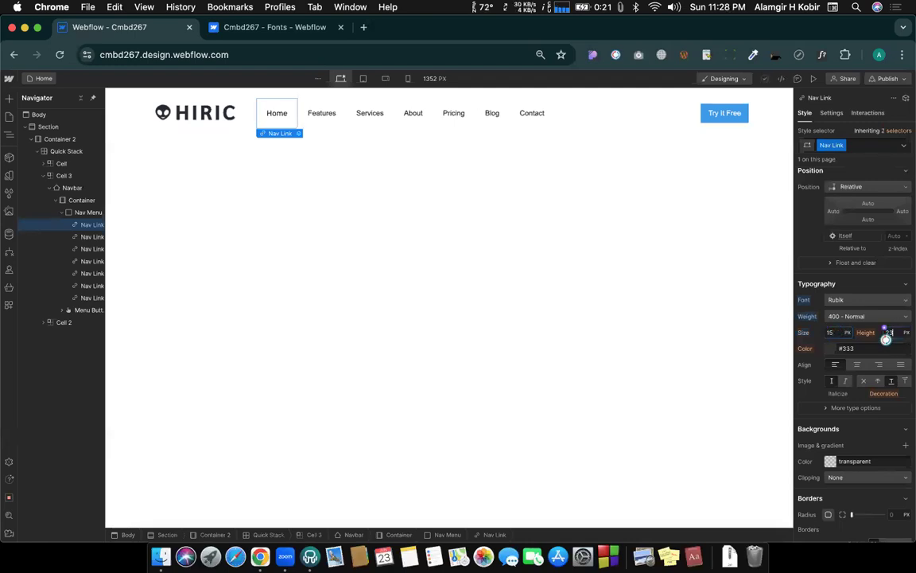
pyautogui.click(824, 349)
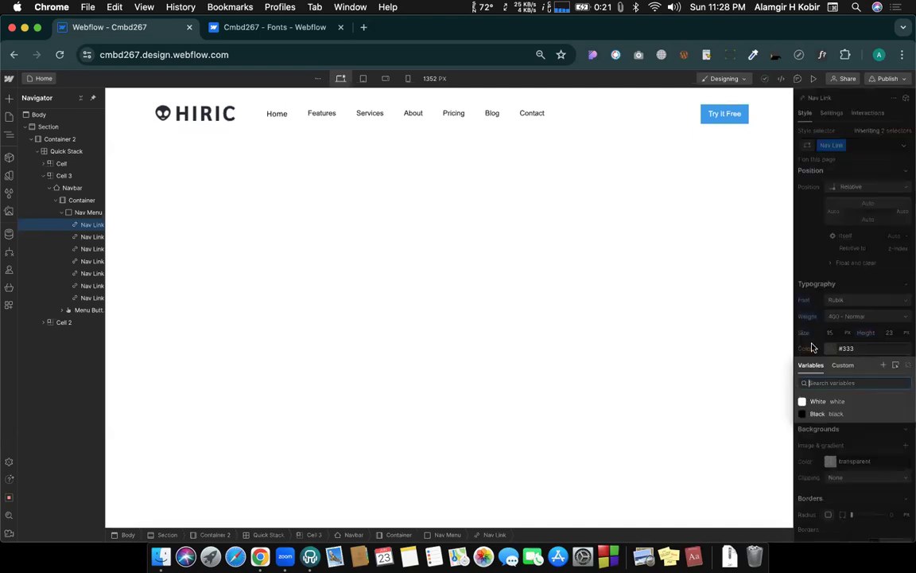
pyautogui.click(813, 347)
# - Switch to the original Hiric page and exit the WhatFont inspector
pyautogui.hotkey('ctrl', 'Right')
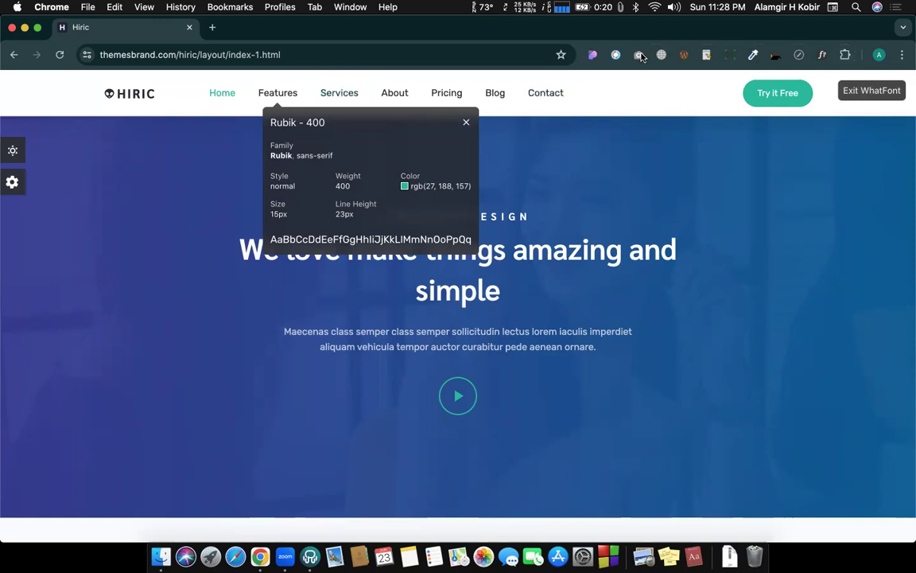
pyautogui.click(821, 57)
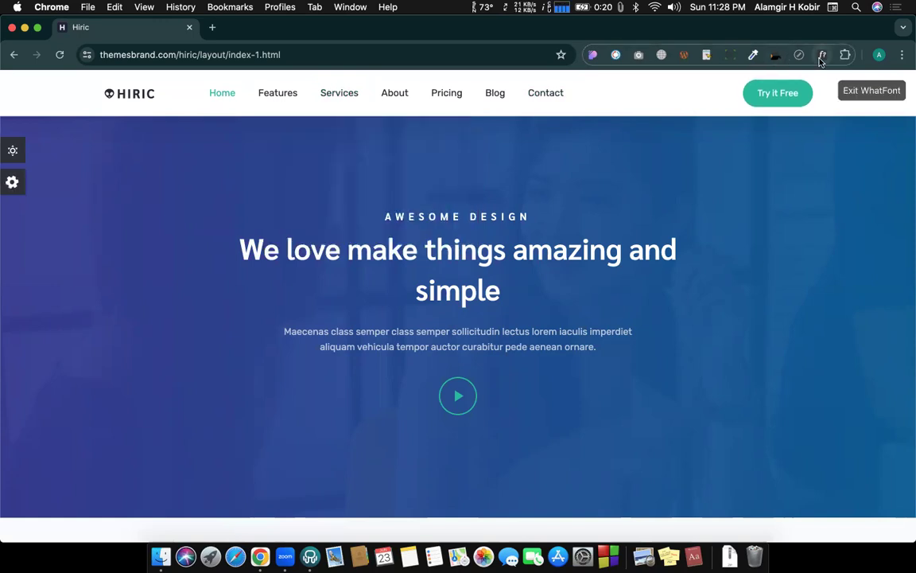
pyautogui.click(822, 57)
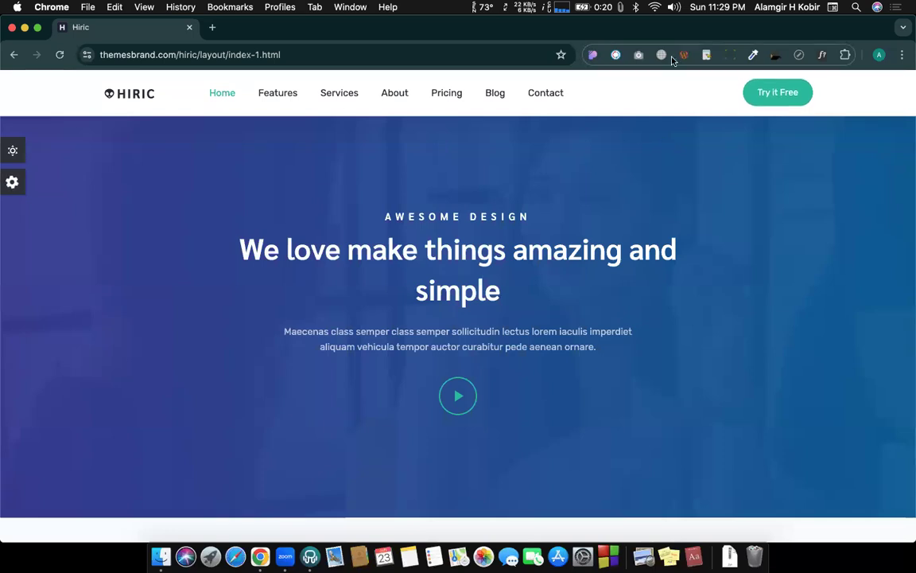
# - Inspect the Features nav link with CSS Peeper, copy its fill colour and check its line height
pyautogui.click(593, 55)
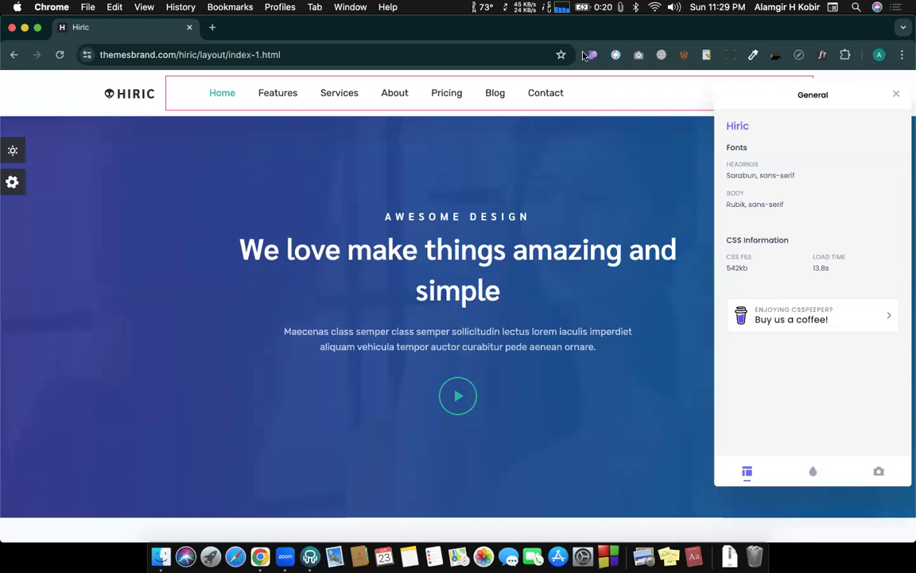
pyautogui.click(284, 99)
pyautogui.scroll(-3, 794, 302)
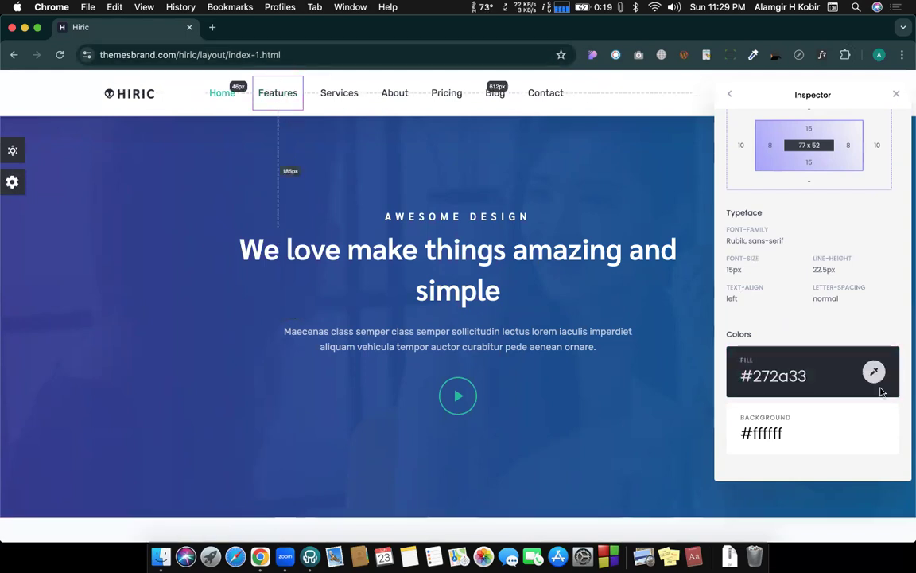
pyautogui.click(874, 372)
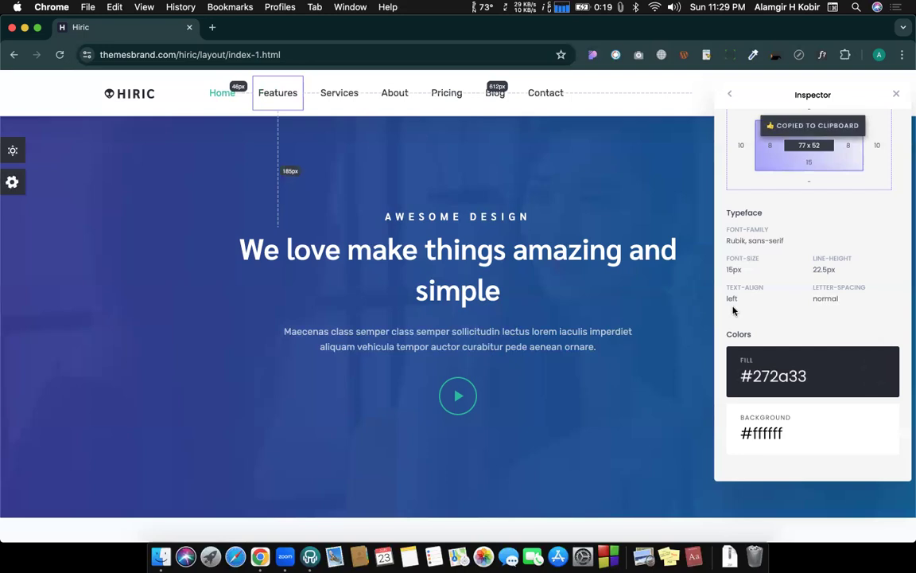
pyautogui.moveTo(726, 269); pyautogui.dragTo(838, 270)
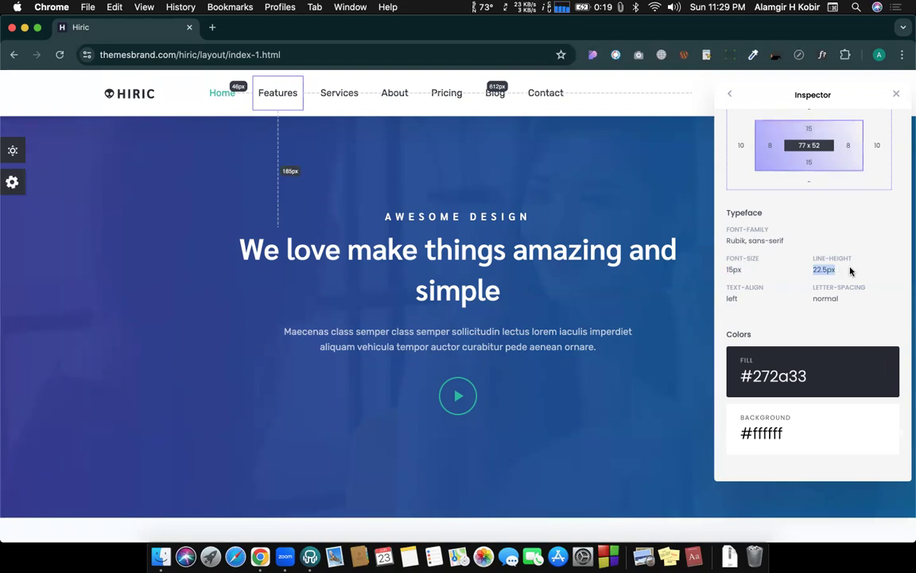
pyautogui.scroll(-5, 849, 269)
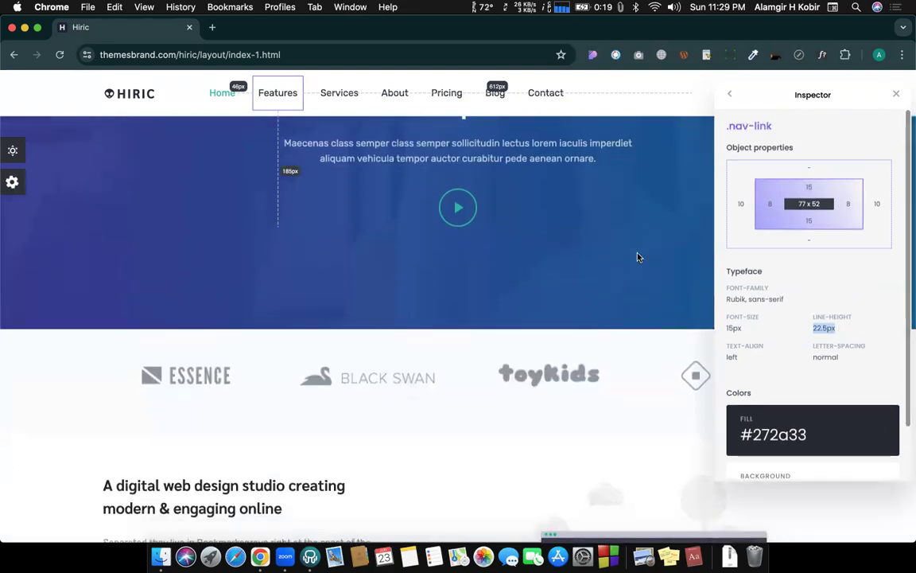
pyautogui.scroll(5, 638, 257)
# - Return to the Webflow Designer and set the Home nav link's text colour to the copied #272a33
pyautogui.hotkey('ctrl', 'Left')
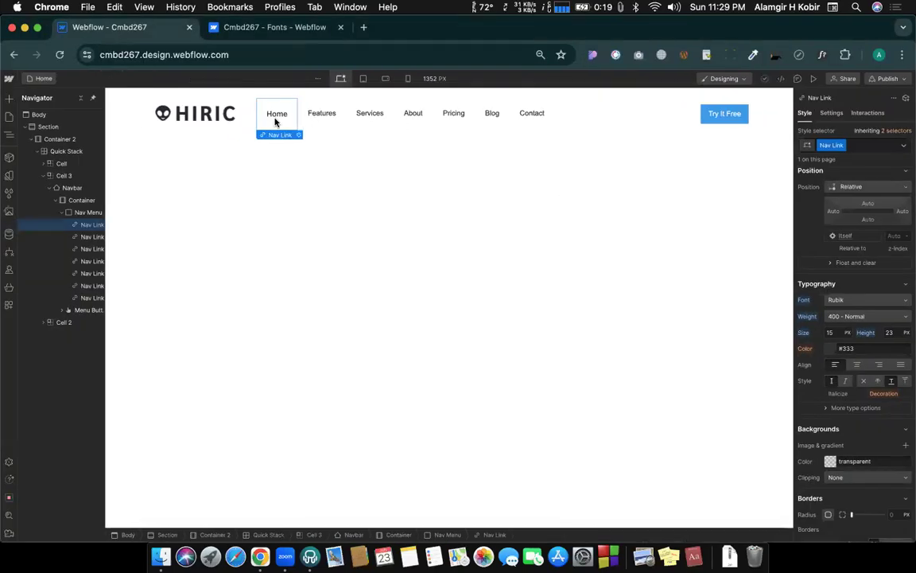
pyautogui.click(865, 346)
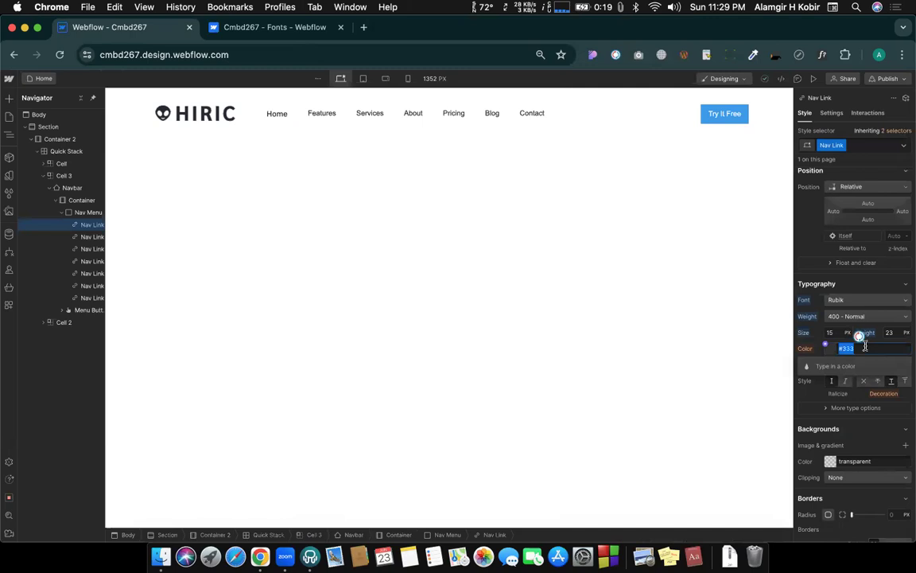
pyautogui.press('BackSpace')
pyautogui.press('super+v')
pyautogui.press('Return')
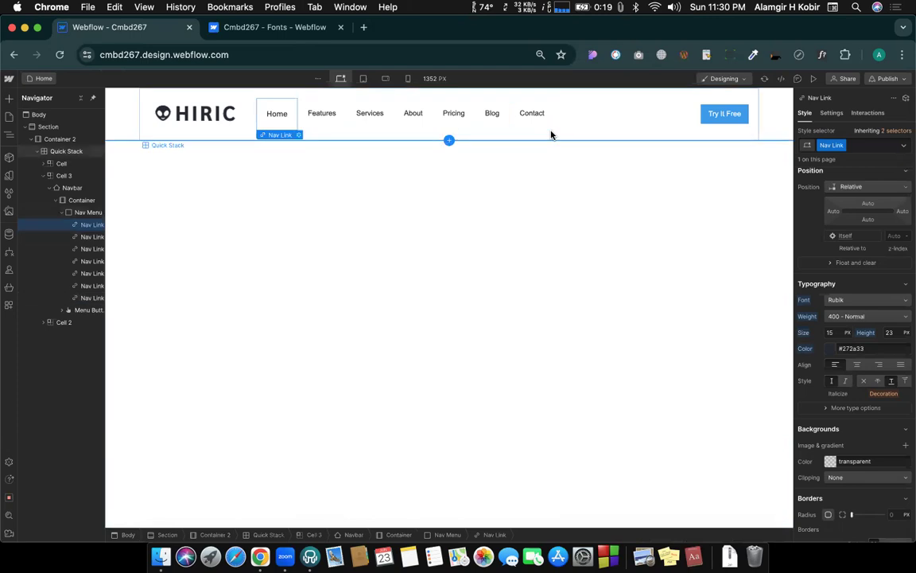
# - Compare the Features and Home nav link styles and apply the existing Nav Link class to Features
pyautogui.click(318, 123)
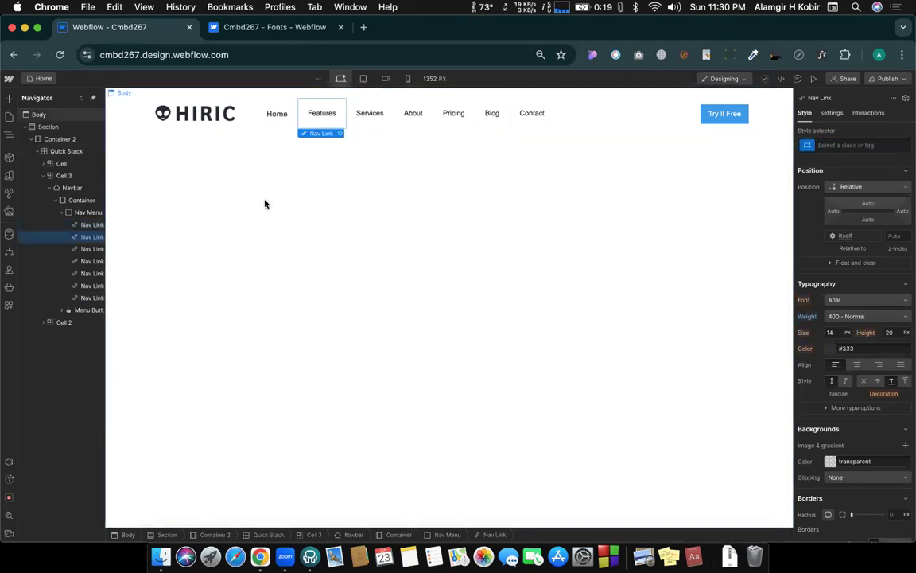
pyautogui.click(280, 121)
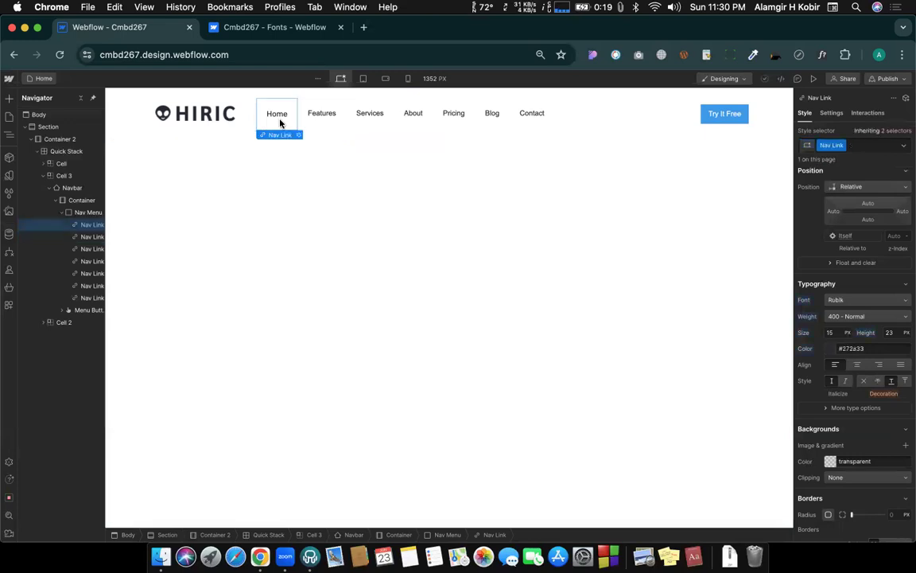
pyautogui.doubleClick(825, 144)
pyautogui.click(322, 125)
pyautogui.click(322, 124)
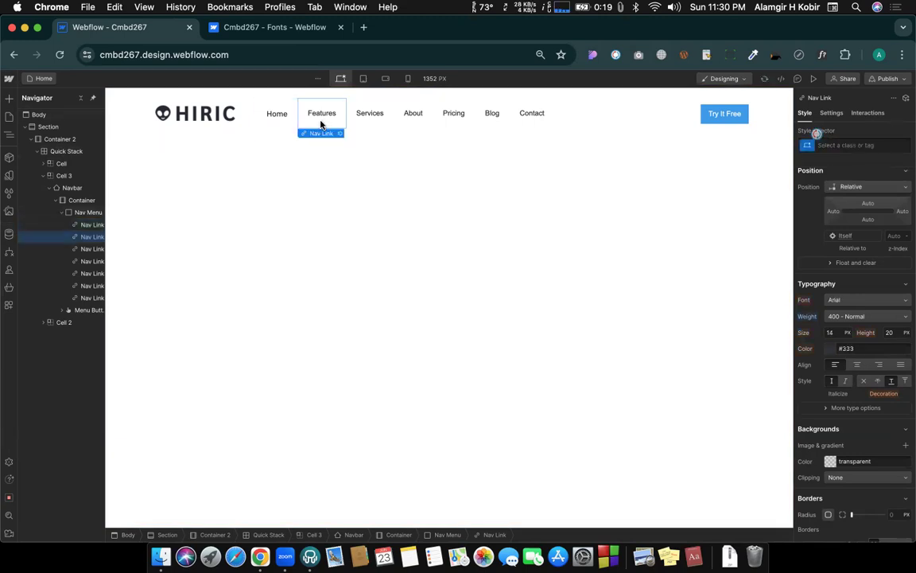
pyautogui.click(854, 145)
pyautogui.write('nav')
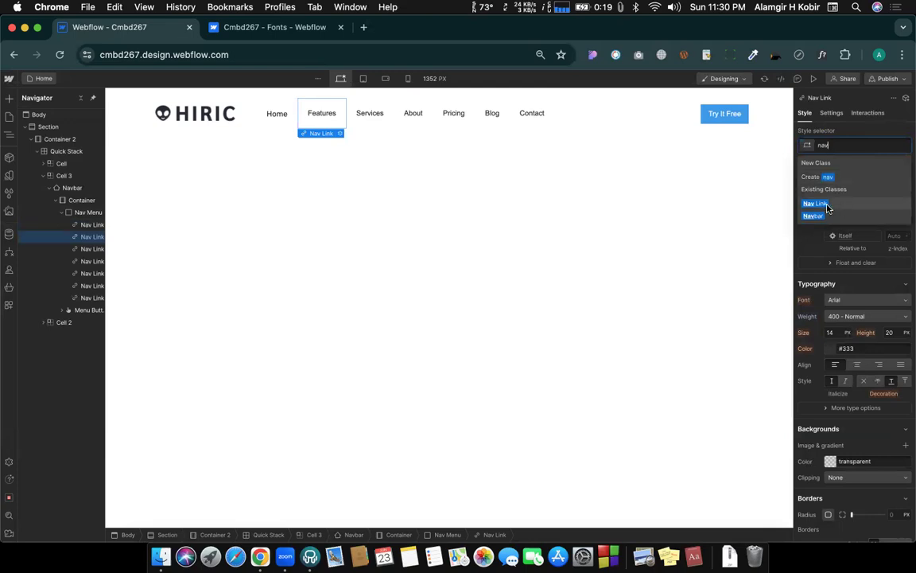
pyautogui.click(833, 209)
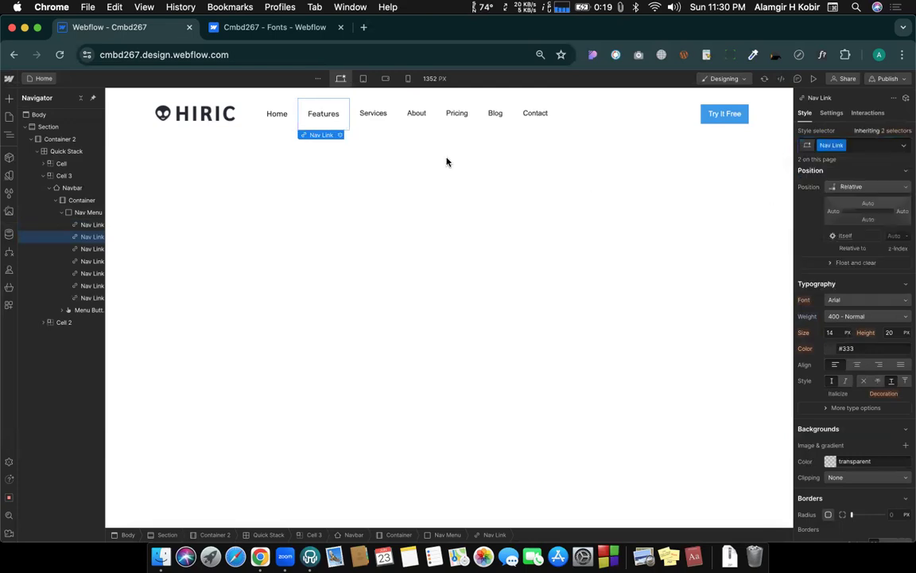
# - Apply the existing Nav Link class to the Services nav link
pyautogui.click(372, 124)
pyautogui.click(859, 148)
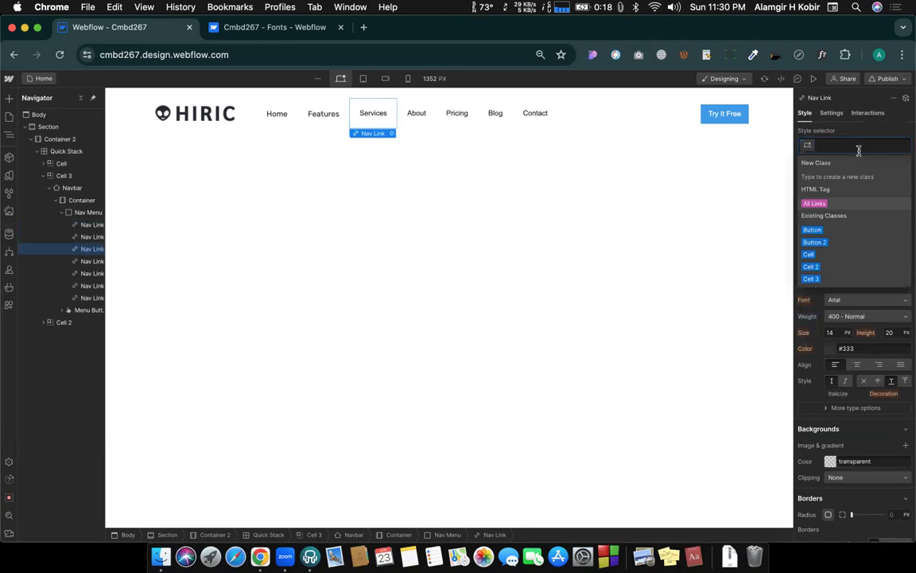
pyautogui.write('nav')
pyautogui.click(832, 205)
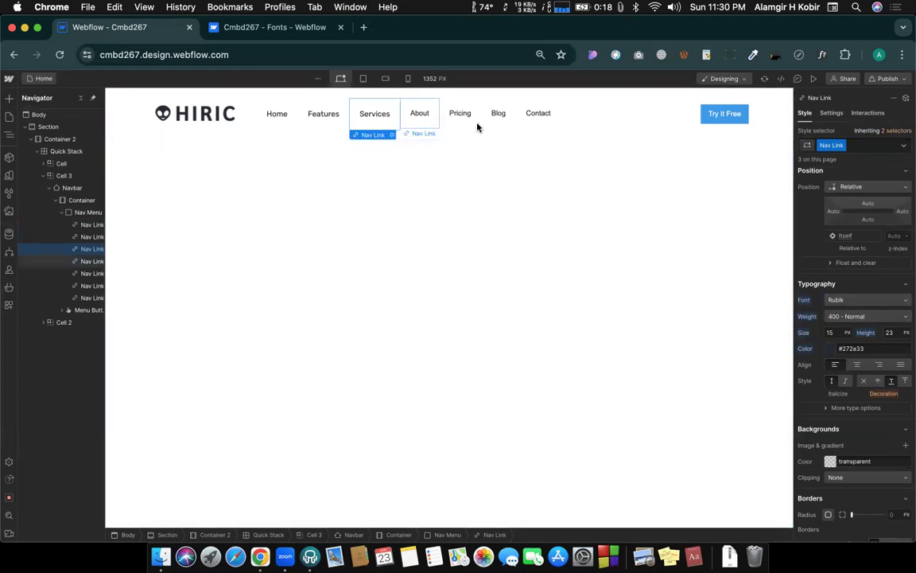
# - Apply the existing Nav Link class to the About nav link
pyautogui.click(419, 113)
pyautogui.click(847, 143)
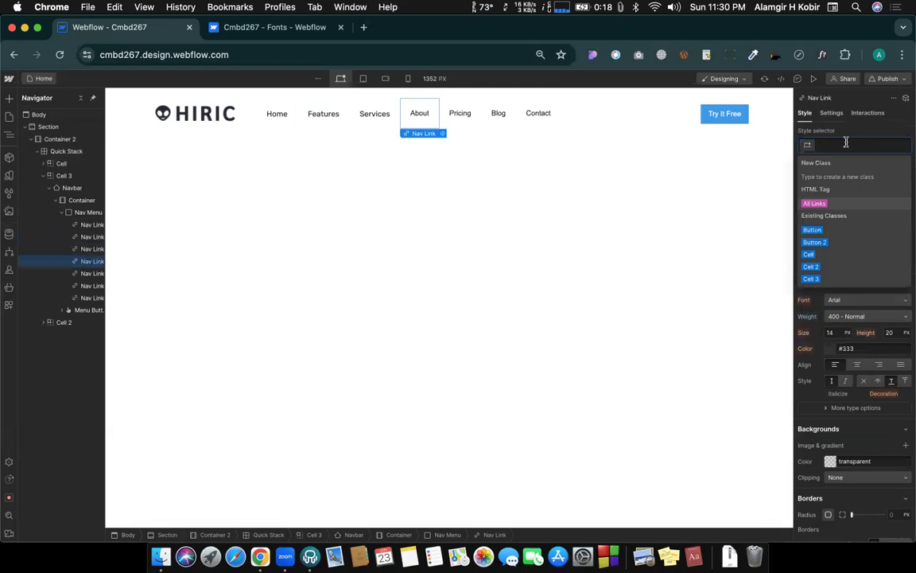
pyautogui.write('n')
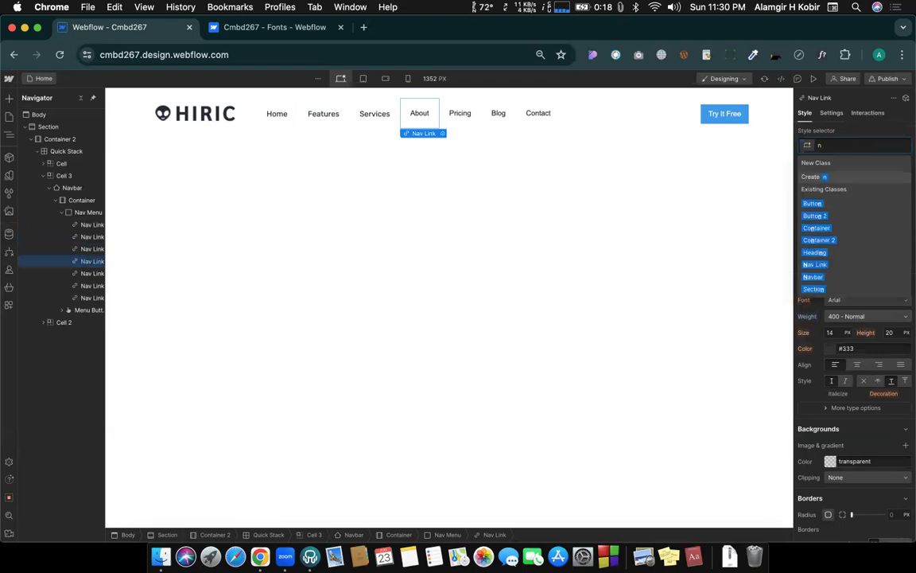
pyautogui.press('BackSpace')
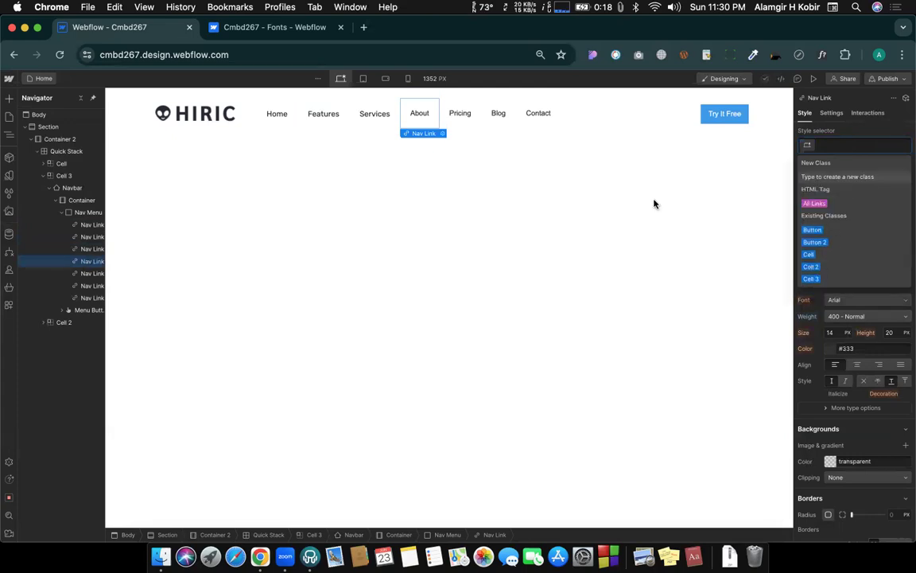
pyautogui.press('Escape')
# - Apply the existing Nav Link class to the Pricing nav link
pyautogui.click(462, 117)
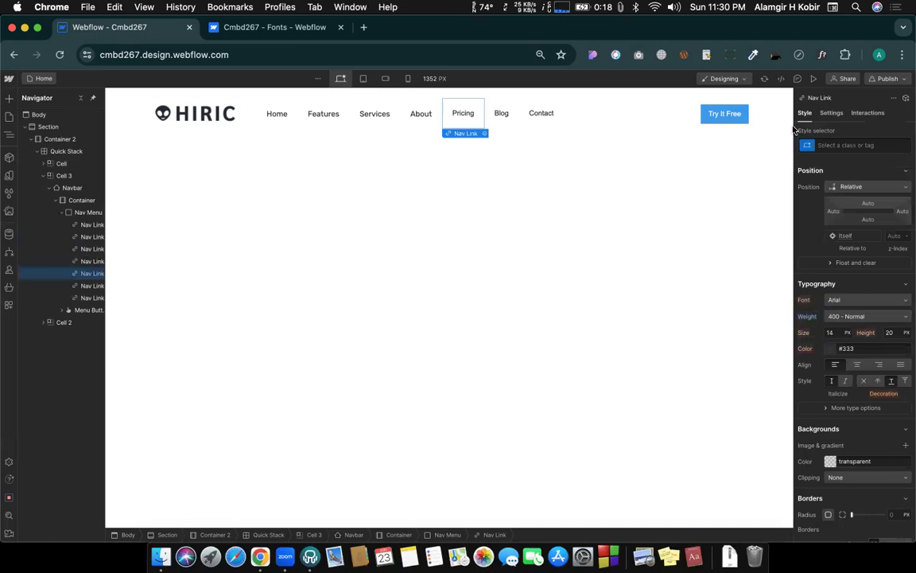
pyautogui.click(852, 148)
pyautogui.write('nav')
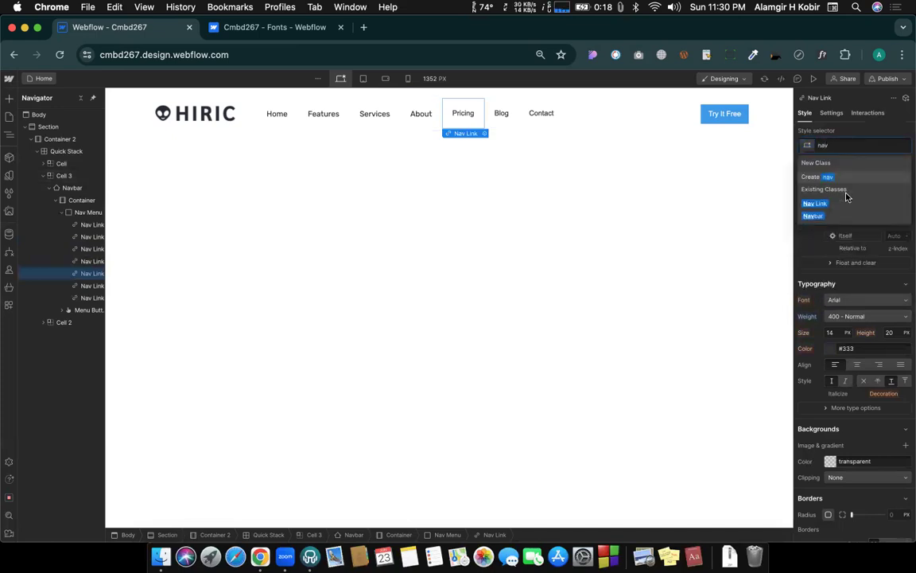
pyautogui.click(827, 204)
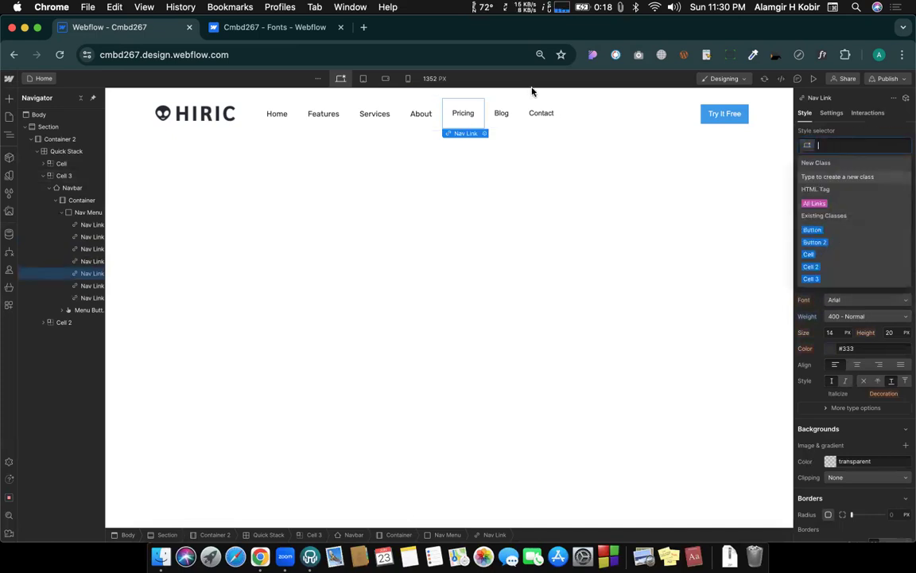
# - Apply the existing Nav Link class to the Blog nav link
pyautogui.click(501, 116)
pyautogui.click(843, 145)
pyautogui.write('n')
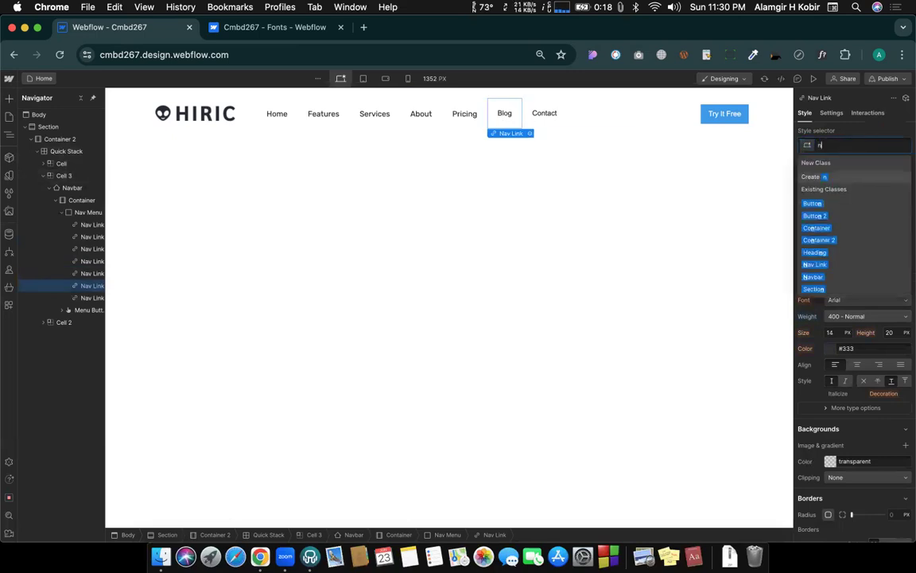
pyautogui.write('av')
pyautogui.click(837, 204)
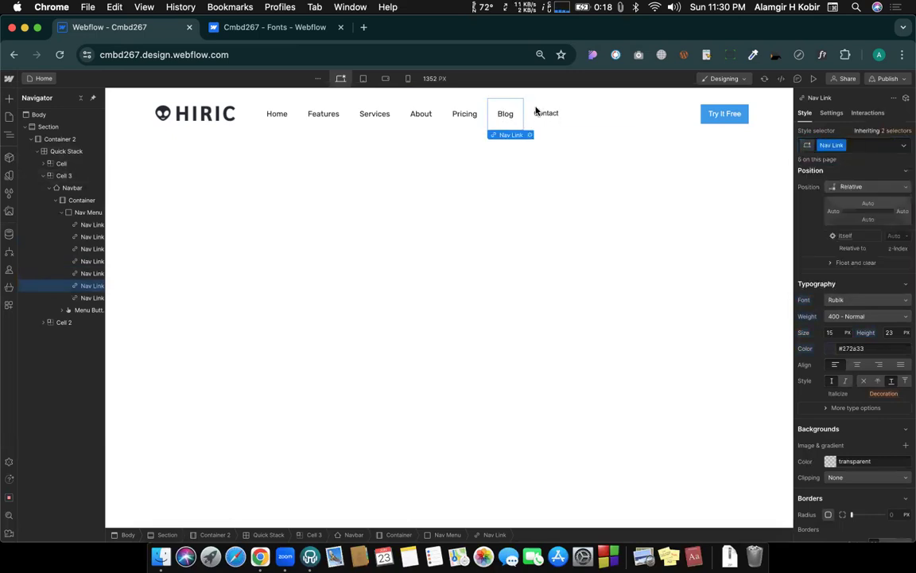
# - Apply the existing Nav Link class to the Contact nav link
pyautogui.click(546, 118)
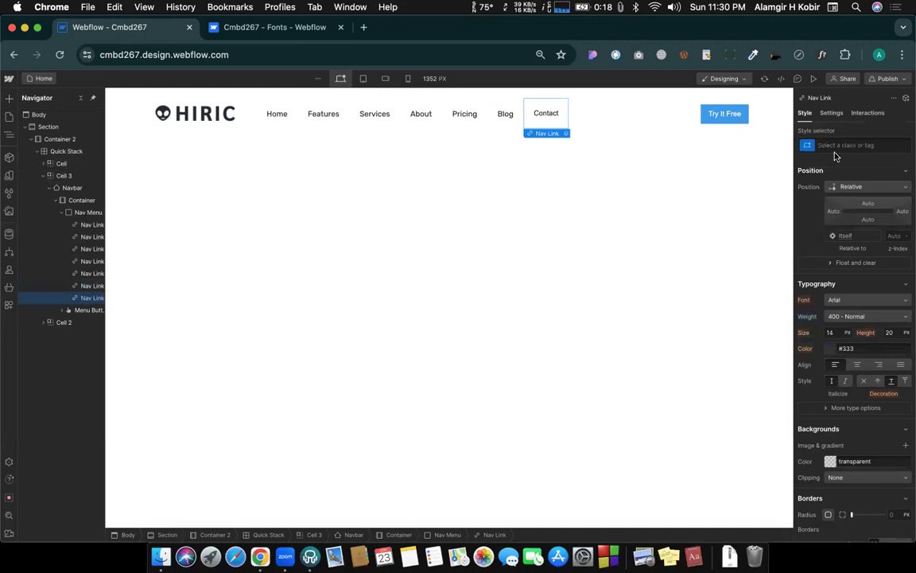
pyautogui.click(851, 144)
pyautogui.write('nav')
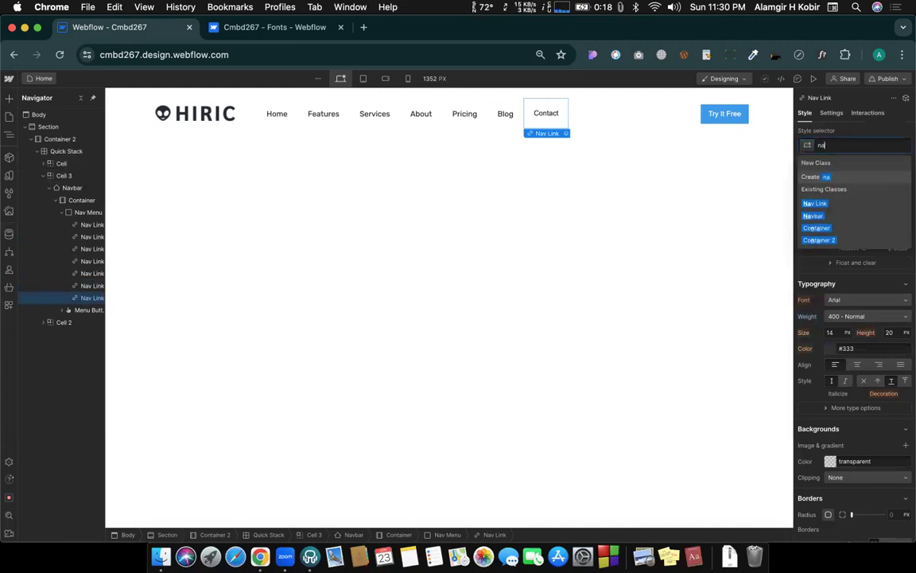
pyautogui.click(827, 205)
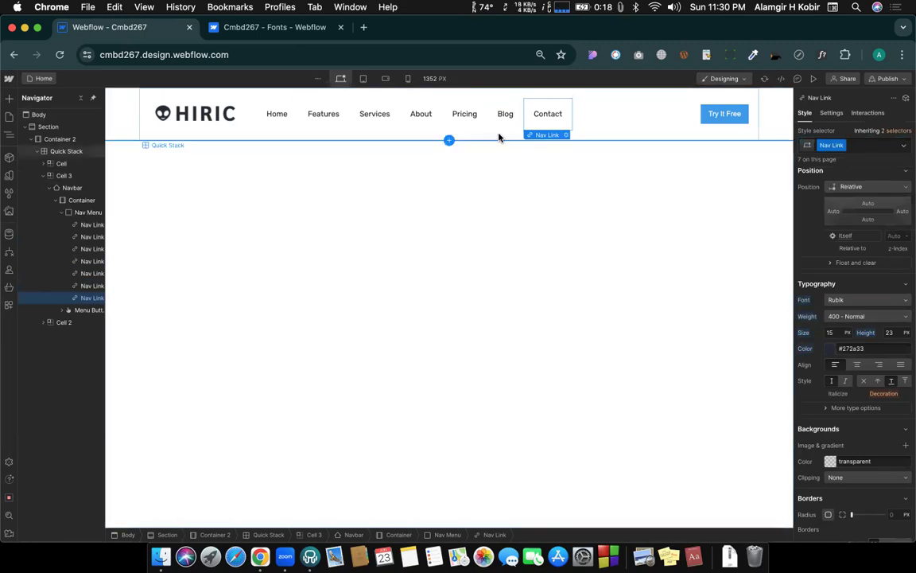
# - Switch to the original Hiric page, open the CSS Peeper inspector and move it clear of the Try it Free button
pyautogui.hotkey('ctrl', 'Right')
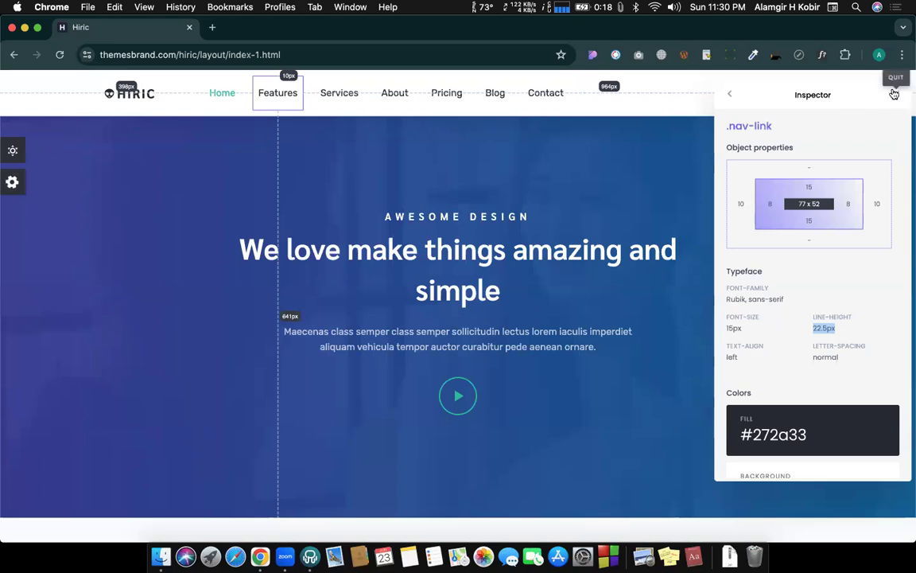
pyautogui.hotkey('ctrl', 'Left')
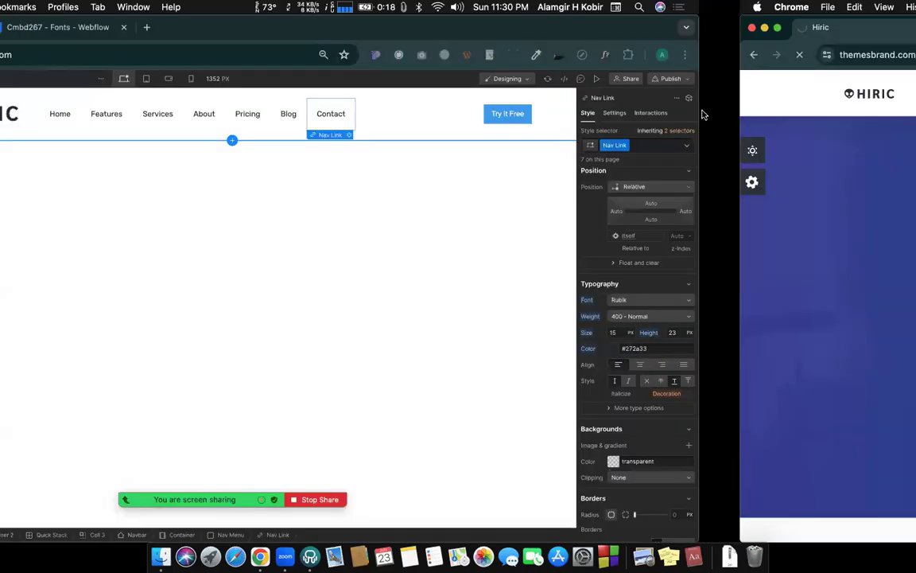
pyautogui.hotkey('ctrl', 'Right')
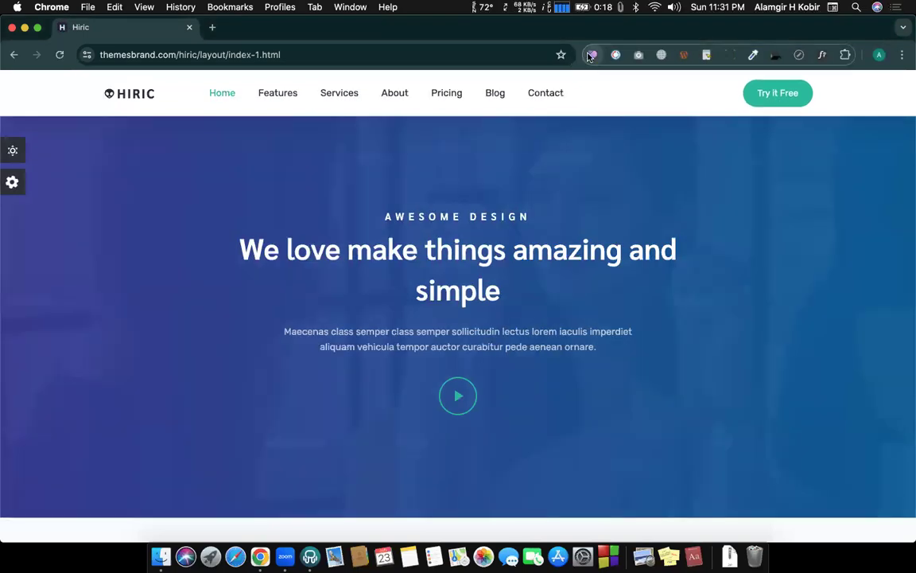
pyautogui.click(593, 57)
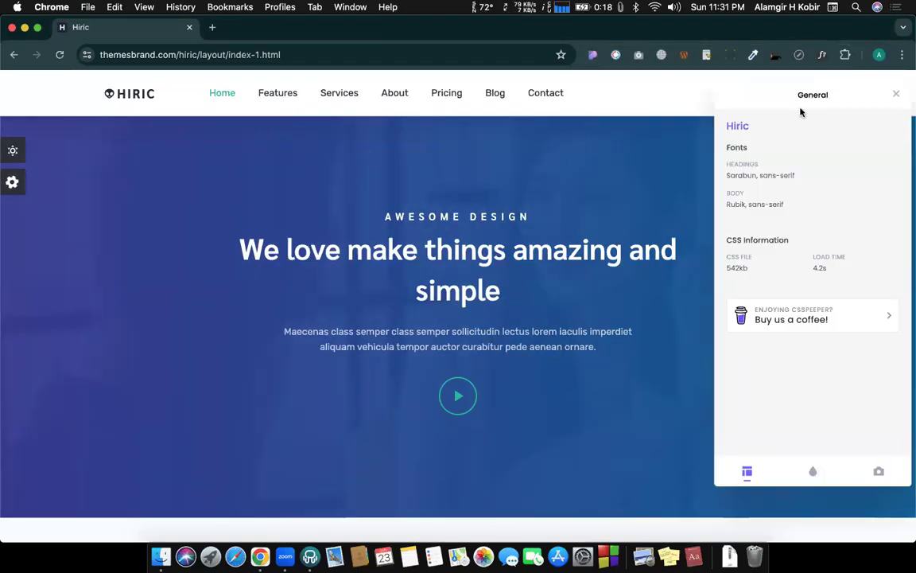
pyautogui.moveTo(827, 97); pyautogui.dragTo(615, 135)
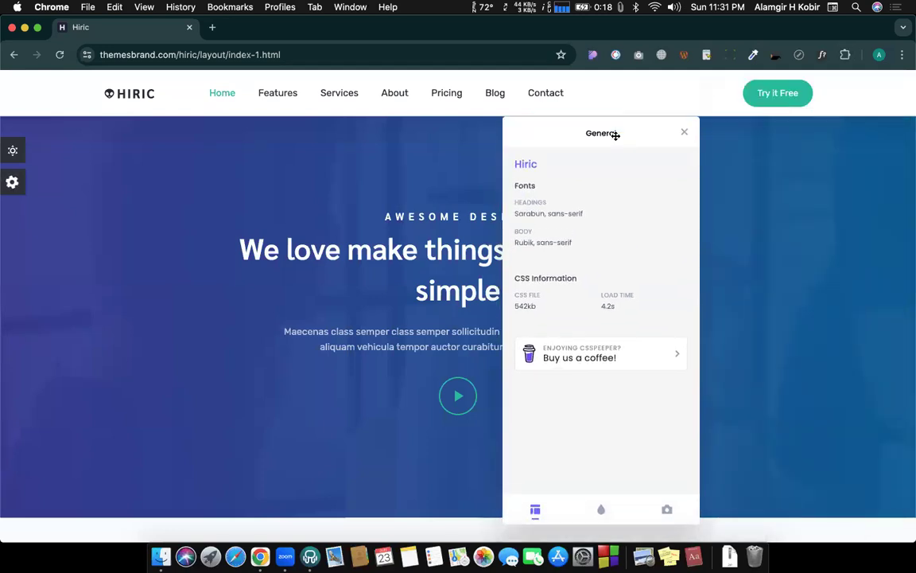
# - Examine the box dimensions, typeface and colors of the original Try it Free button and its enclosing elements
pyautogui.click(756, 94)
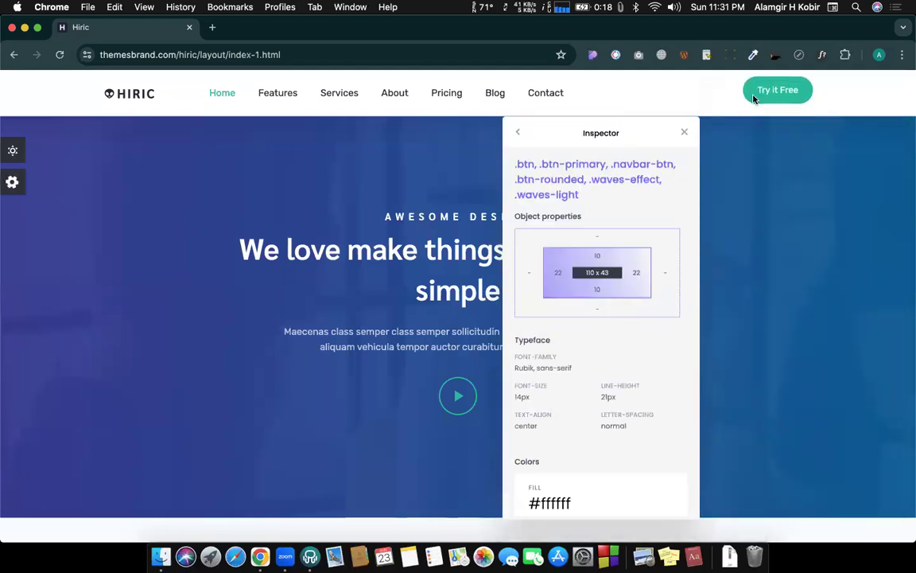
pyautogui.click(753, 99)
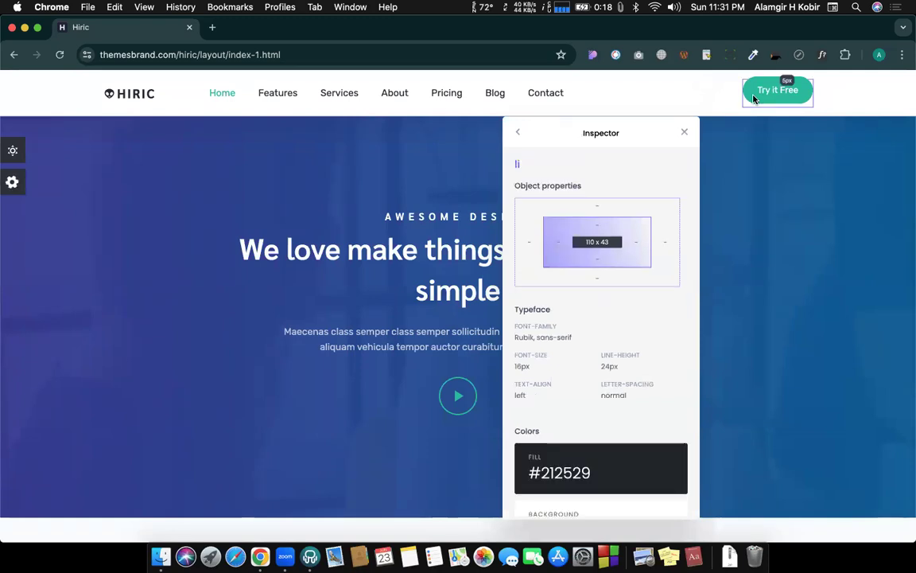
pyautogui.click(754, 100)
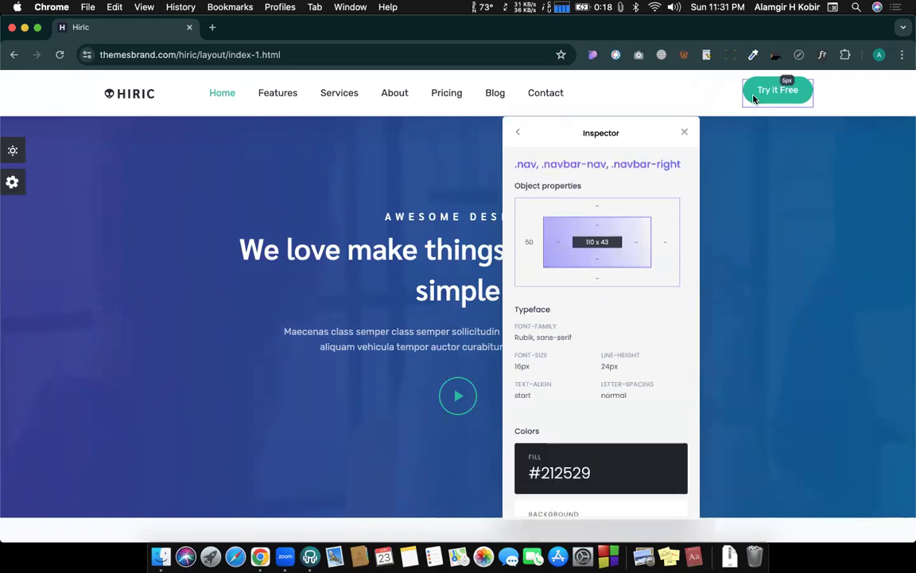
pyautogui.click(754, 99)
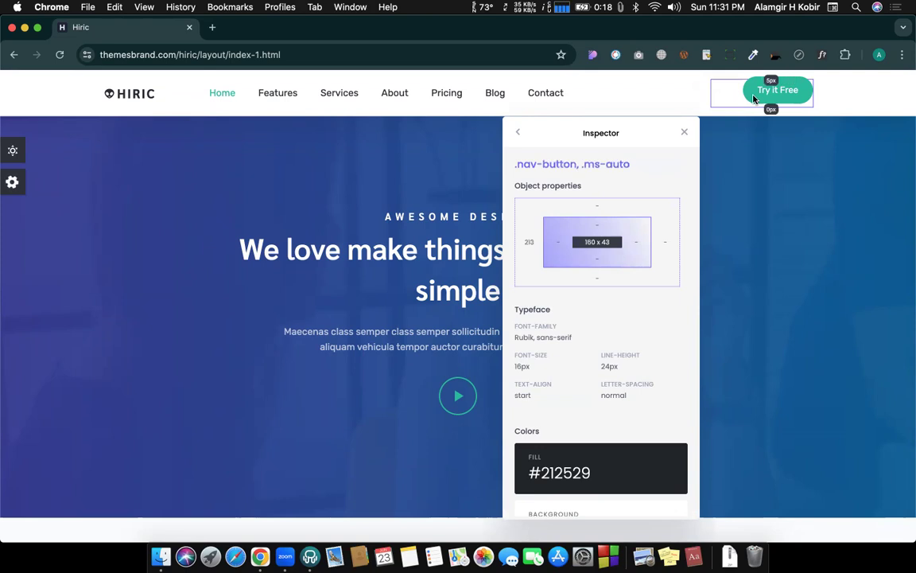
pyautogui.click(753, 99)
pyautogui.click(753, 99)
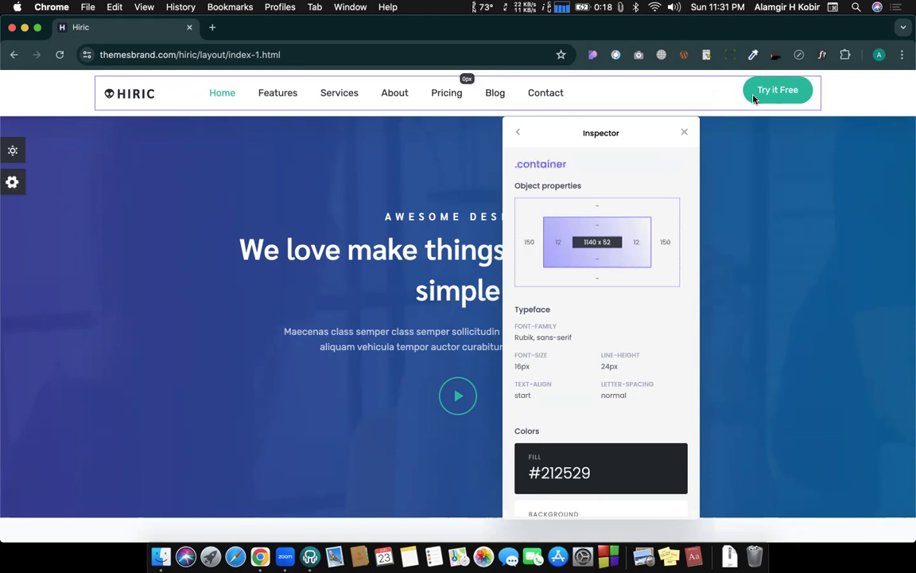
pyautogui.click(753, 99)
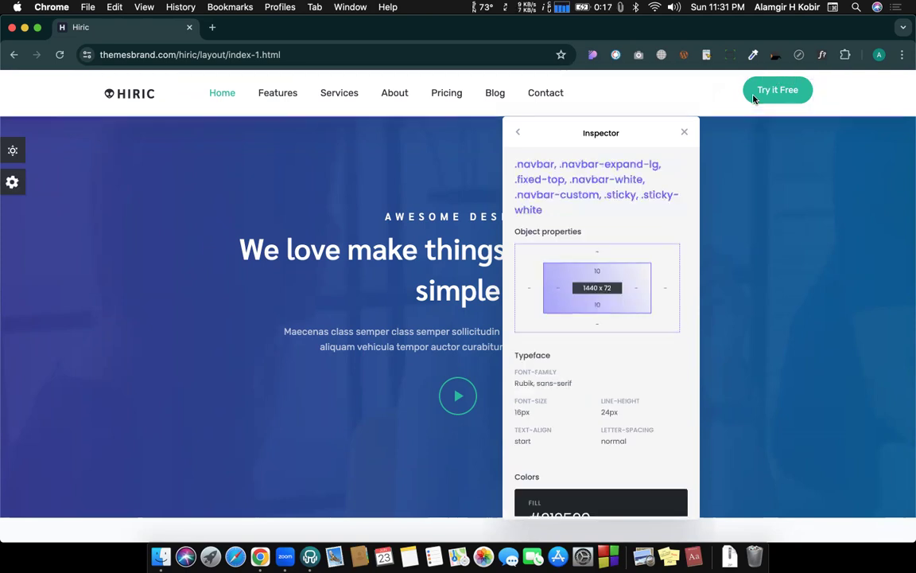
pyautogui.click(754, 100)
pyautogui.click(754, 99)
pyautogui.click(753, 100)
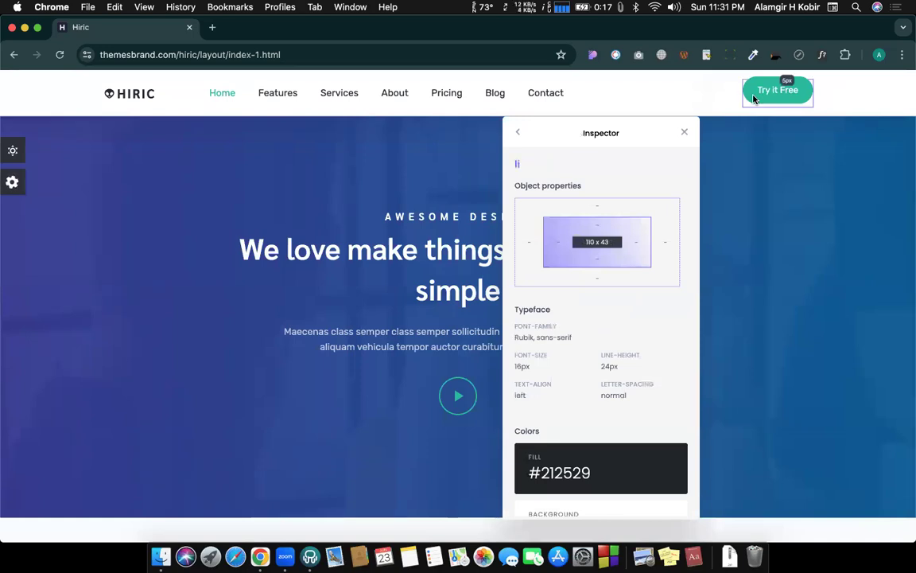
pyautogui.click(753, 100)
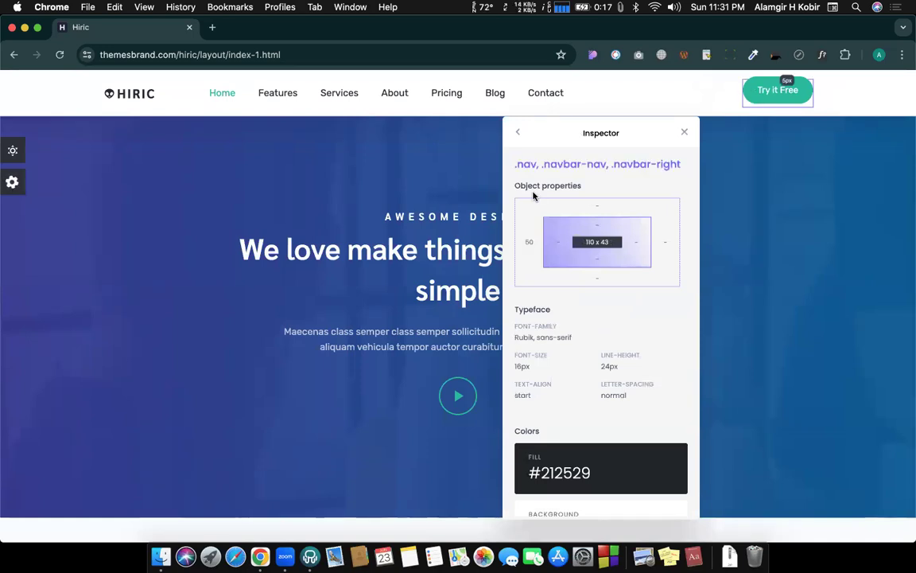
pyautogui.scroll(-2, 649, 230)
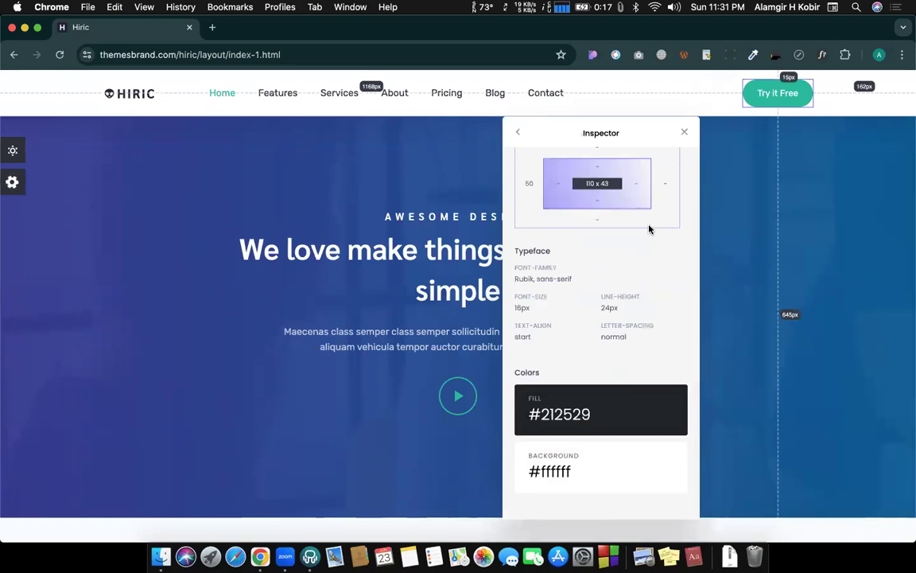
pyautogui.scroll(2, 649, 229)
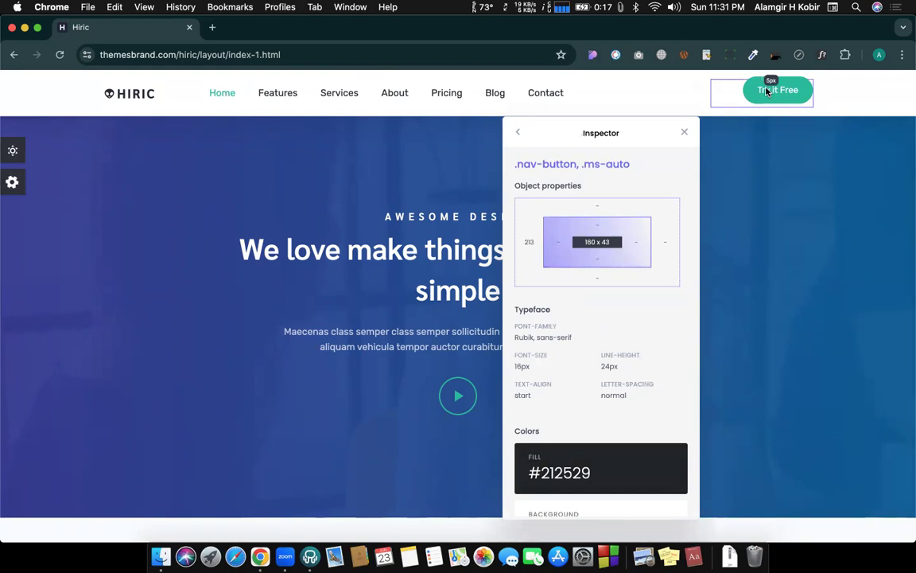
pyautogui.click(767, 91)
pyautogui.click(767, 91)
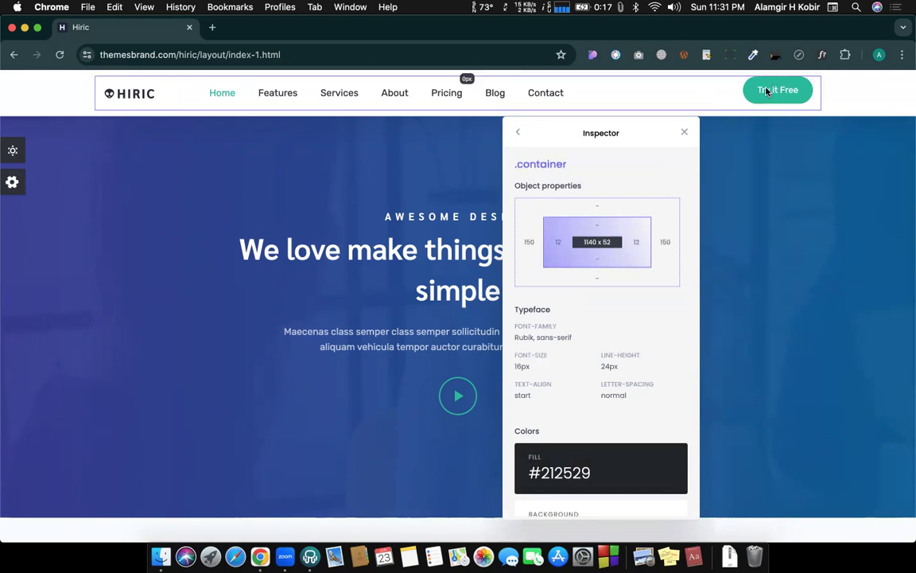
pyautogui.click(767, 91)
pyautogui.click(766, 91)
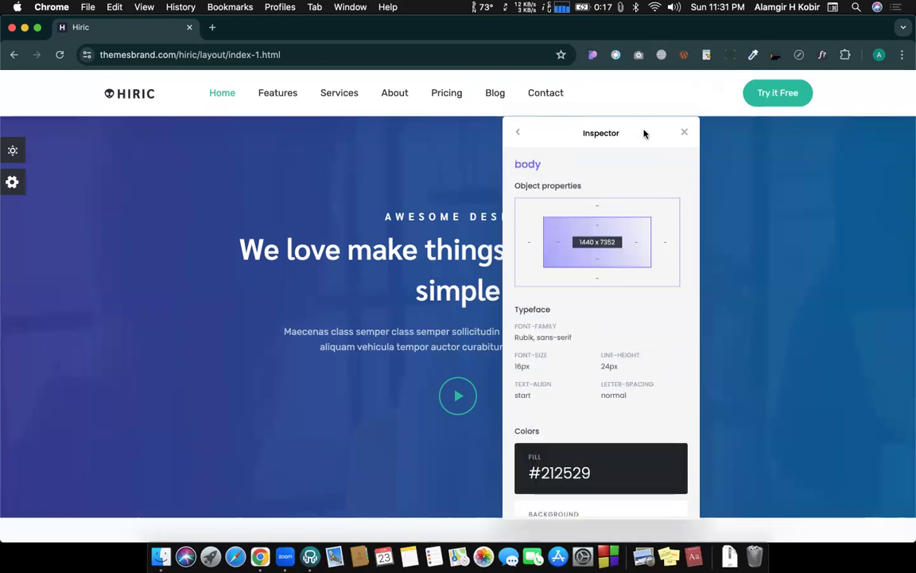
# - Move the inspector further from the Try it Free button, inspect the button's styles and copy its background color #1bbc9d
pyautogui.moveTo(645, 133); pyautogui.dragTo(333, 118)
pyautogui.click(606, 127)
pyautogui.moveTo(599, 131); pyautogui.dragTo(285, 113)
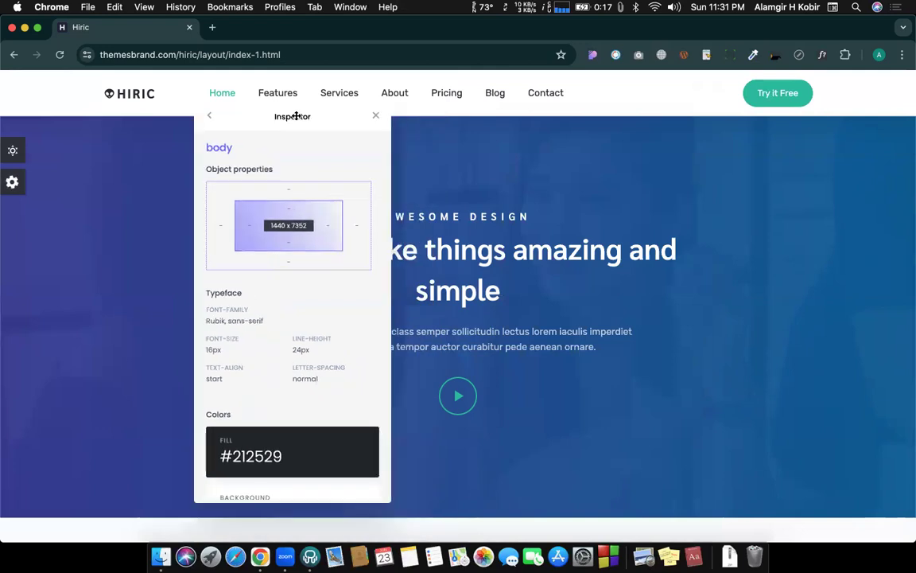
pyautogui.click(762, 100)
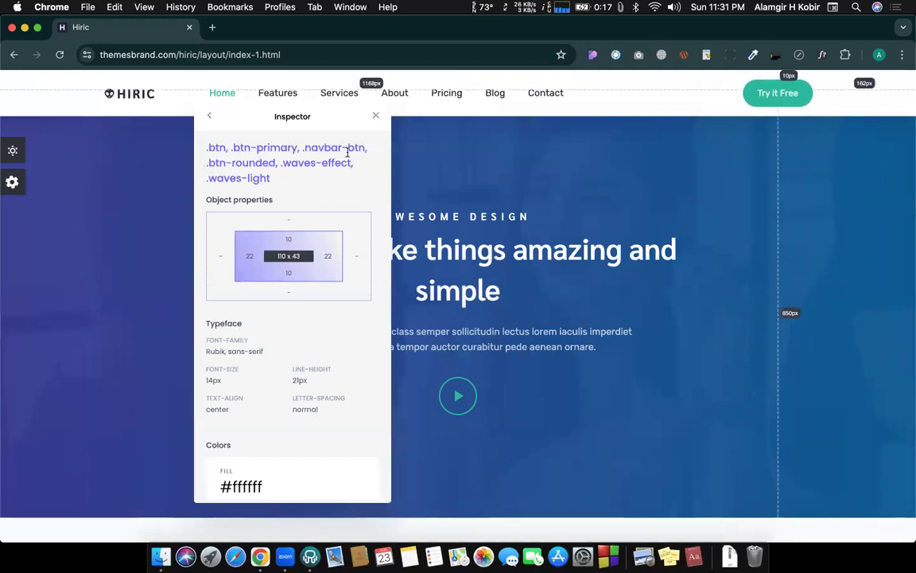
pyautogui.scroll(-5, 280, 183)
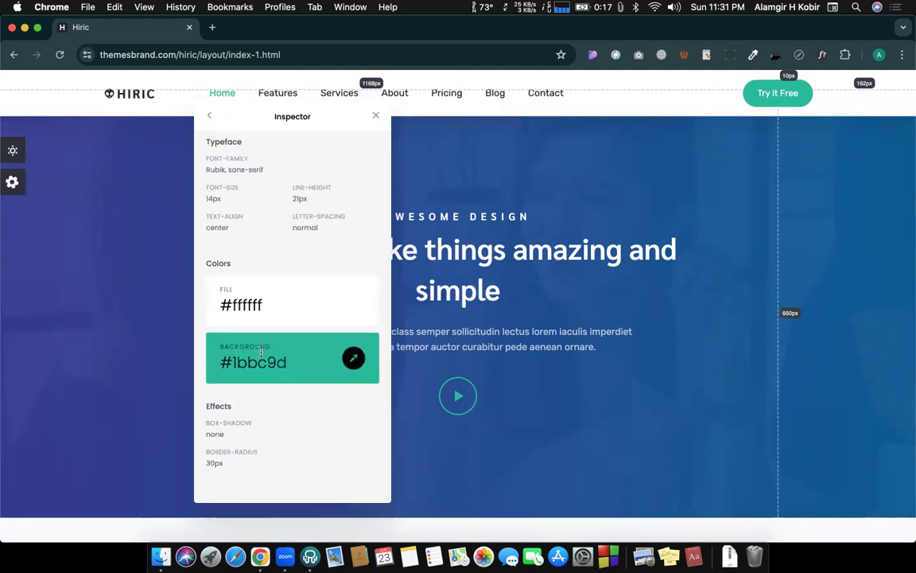
pyautogui.scroll(2, 323, 245)
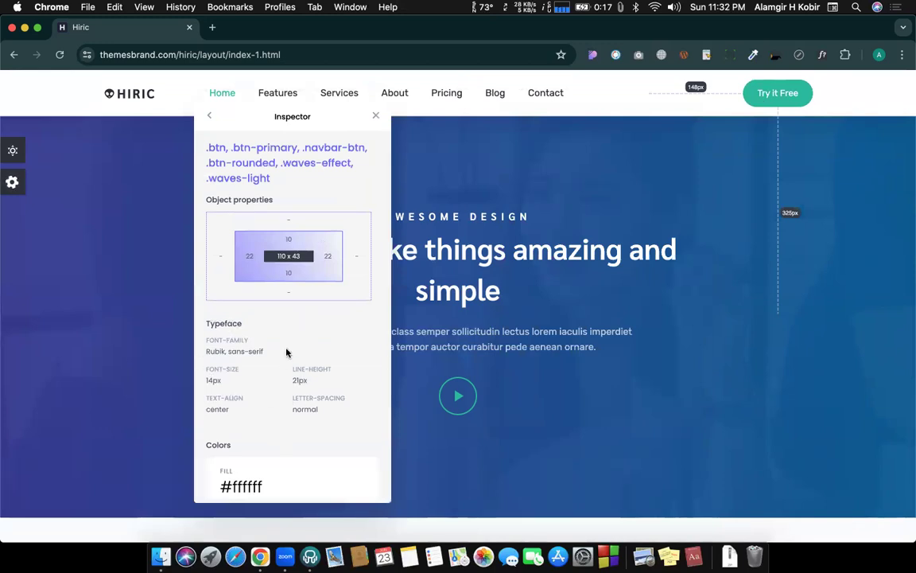
pyautogui.scroll(-3, 288, 345)
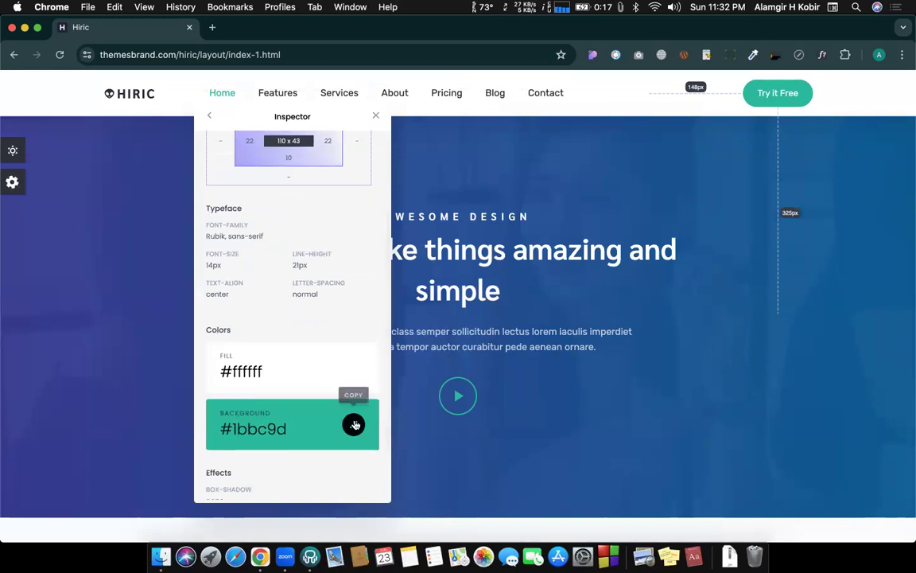
pyautogui.click(355, 425)
# - Return to Webflow and set the Try It Free button's font to Rubik with a 21 px line height
pyautogui.hotkey('ctrl', 'Left')
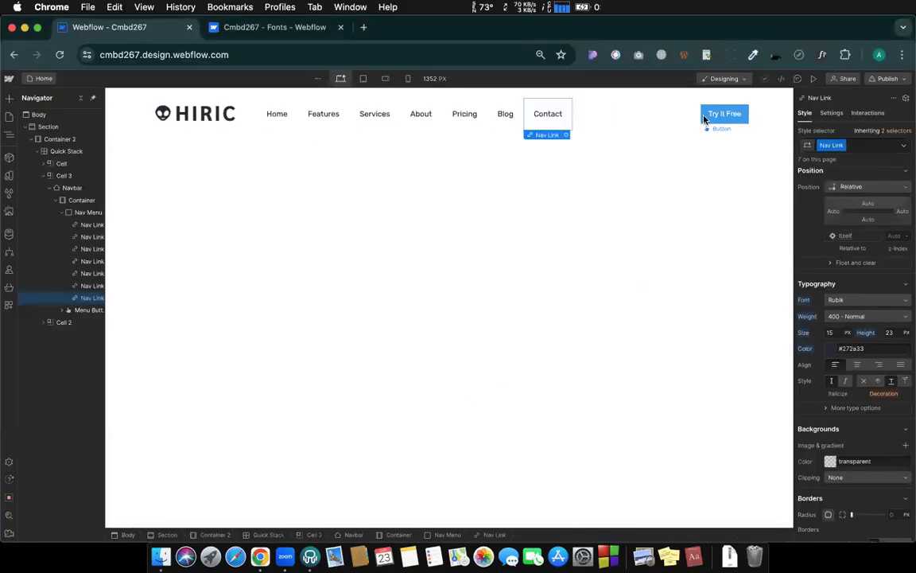
pyautogui.click(704, 118)
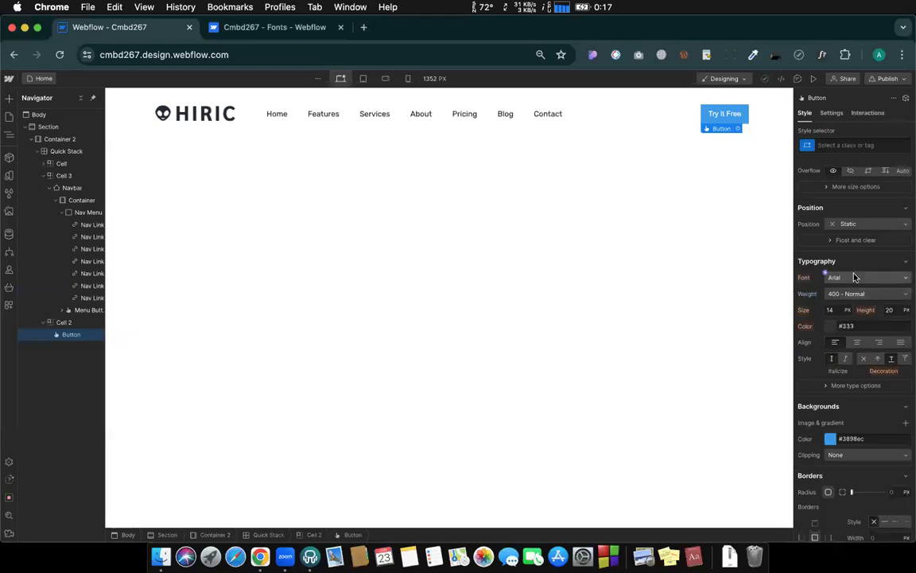
pyautogui.click(857, 278)
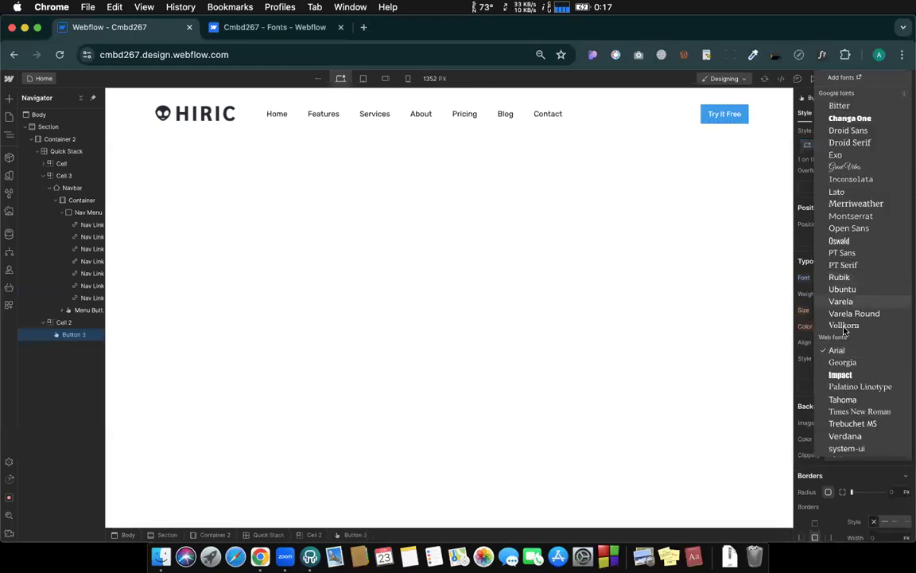
pyautogui.click(844, 277)
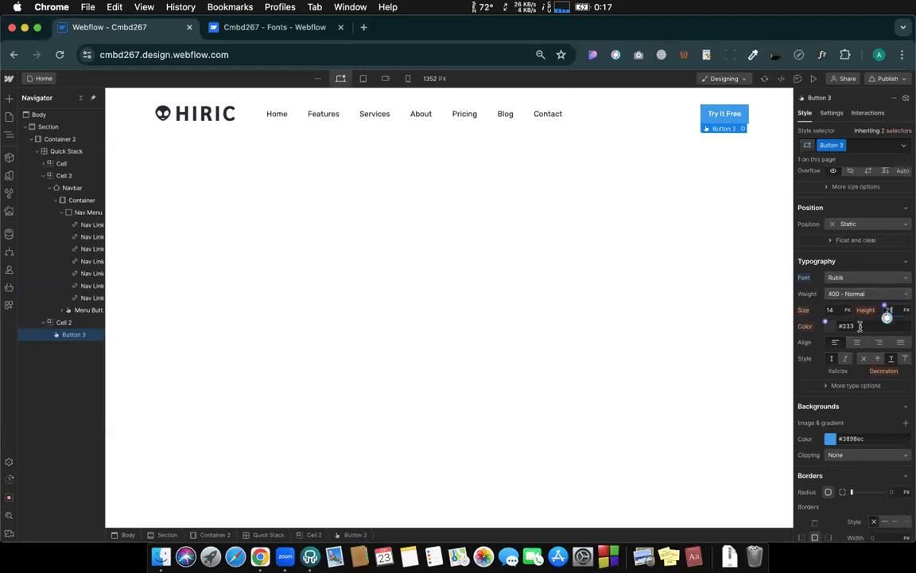
# - Check the original button's fill color and set the Webflow Try It Free button's text color to #ffffff
pyautogui.click(860, 325)
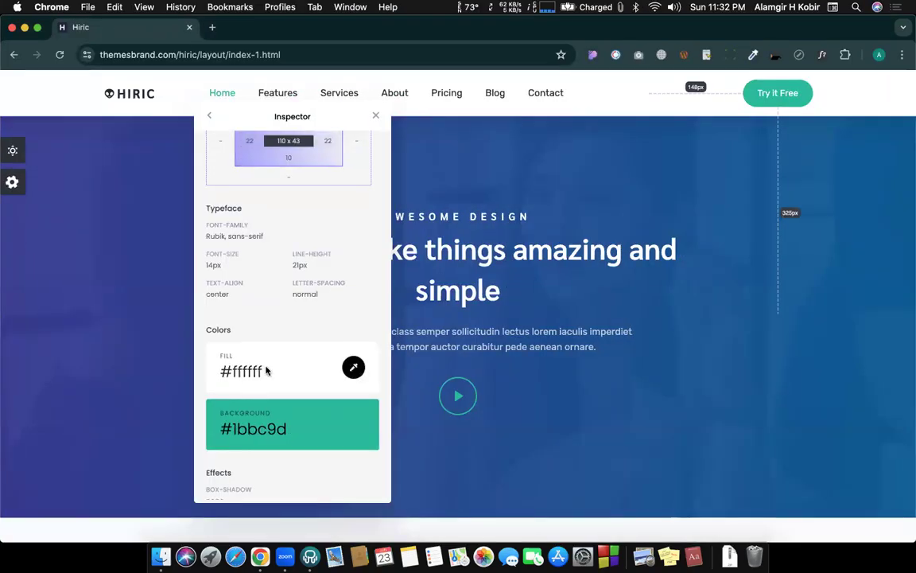
pyautogui.hotkey('ctrl', 'Left')
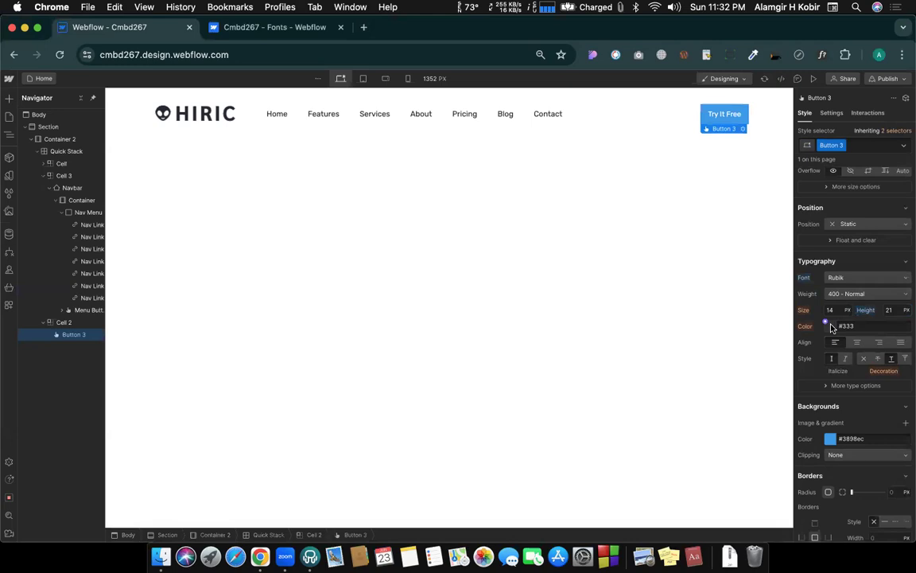
pyautogui.click(828, 325)
pyautogui.click(766, 327)
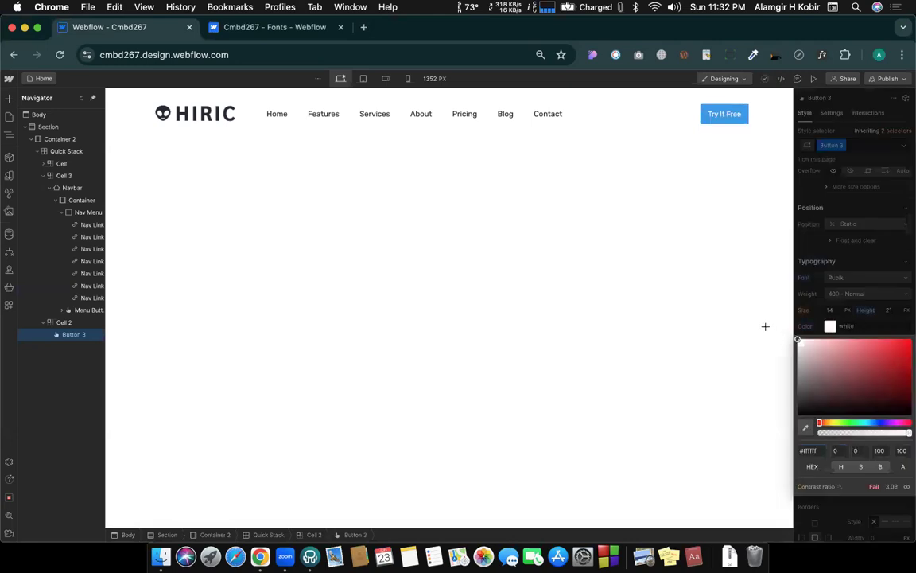
pyautogui.click(828, 325)
# - Set the Try It Free button's background color to the copied #1bbc9d
pyautogui.scroll(-3, 823, 335)
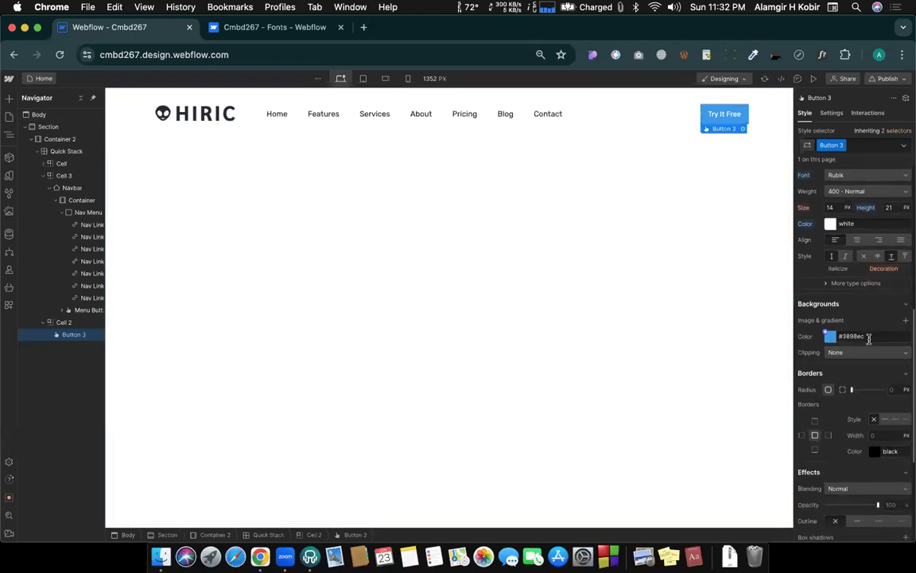
pyautogui.click(867, 337)
pyautogui.press('super+v')
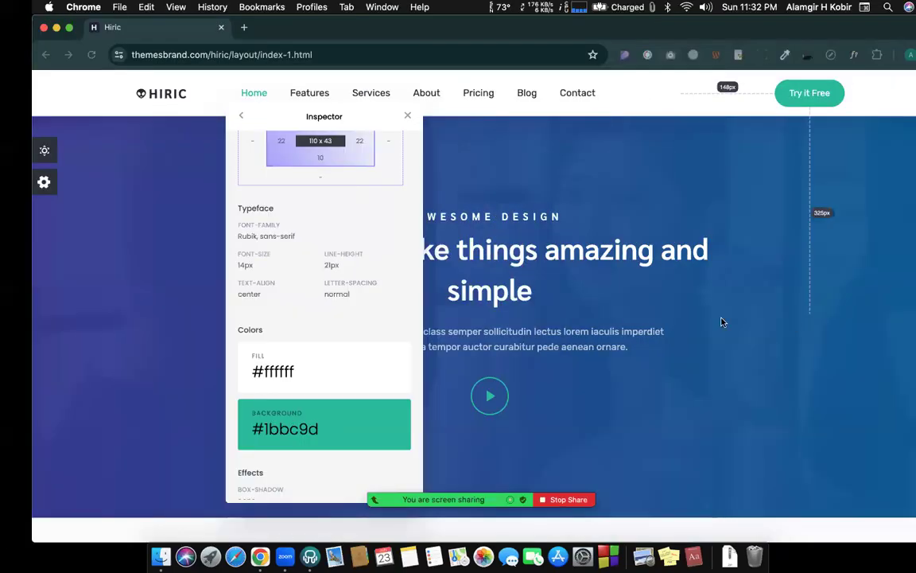
# - Check the original button's padding, return to Webflow and set the Try It Free button's top and bottom padding to 10 px
pyautogui.scroll(-2, 346, 362)
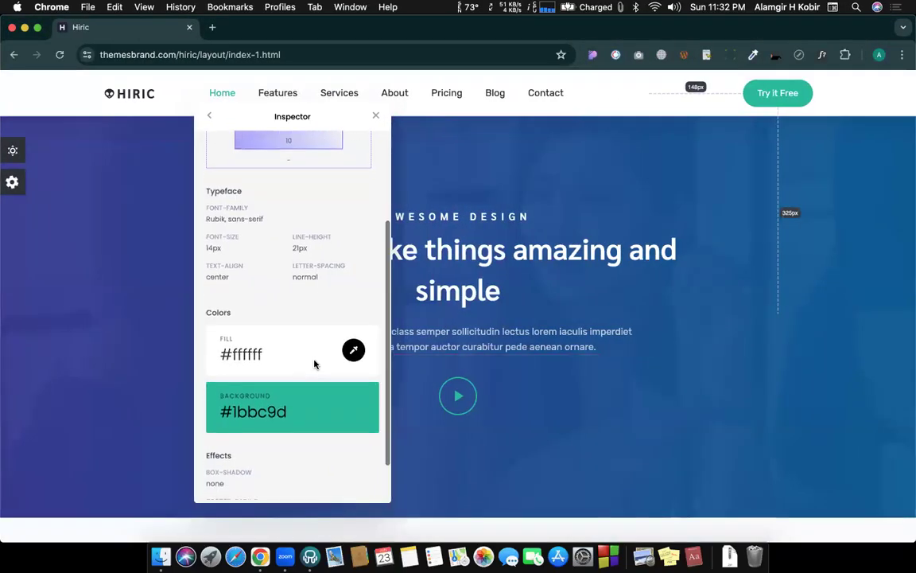
pyautogui.scroll(5, 314, 363)
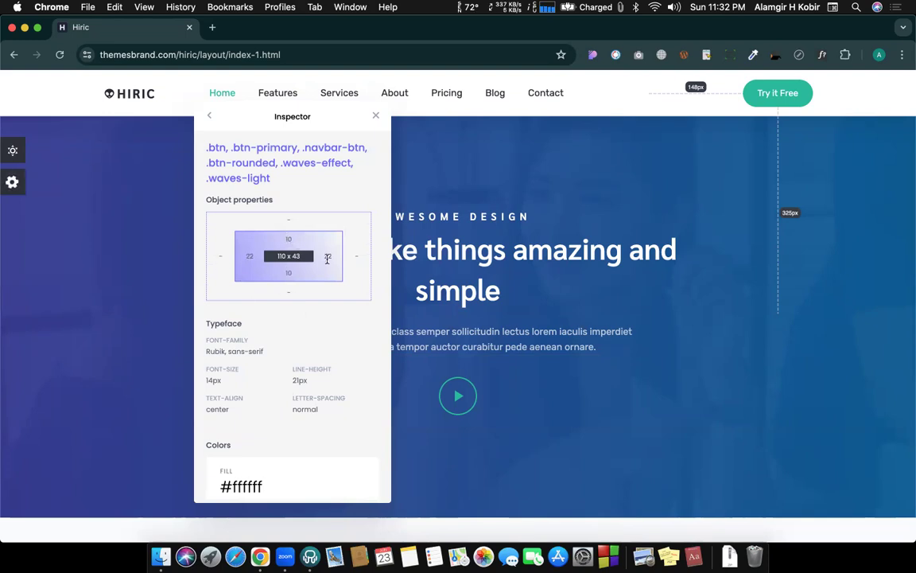
pyautogui.hotkey('ctrl', 'Left')
pyautogui.scroll(3, 848, 291)
pyautogui.scroll(5, 848, 291)
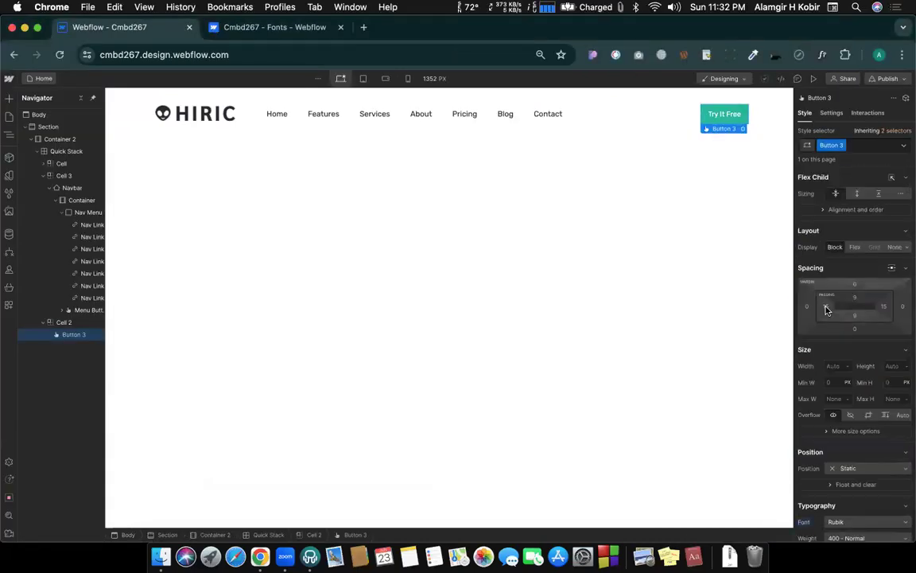
pyautogui.click(856, 298)
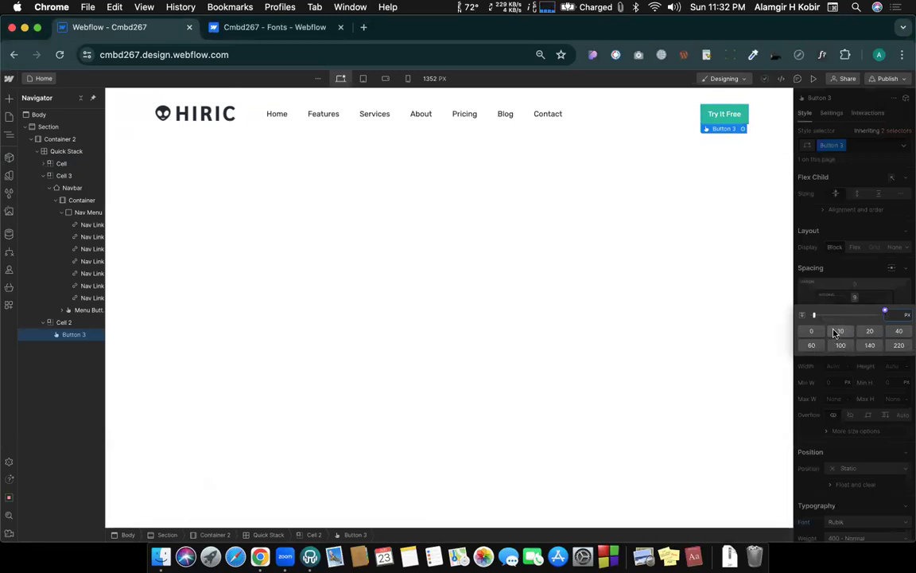
pyautogui.click(837, 331)
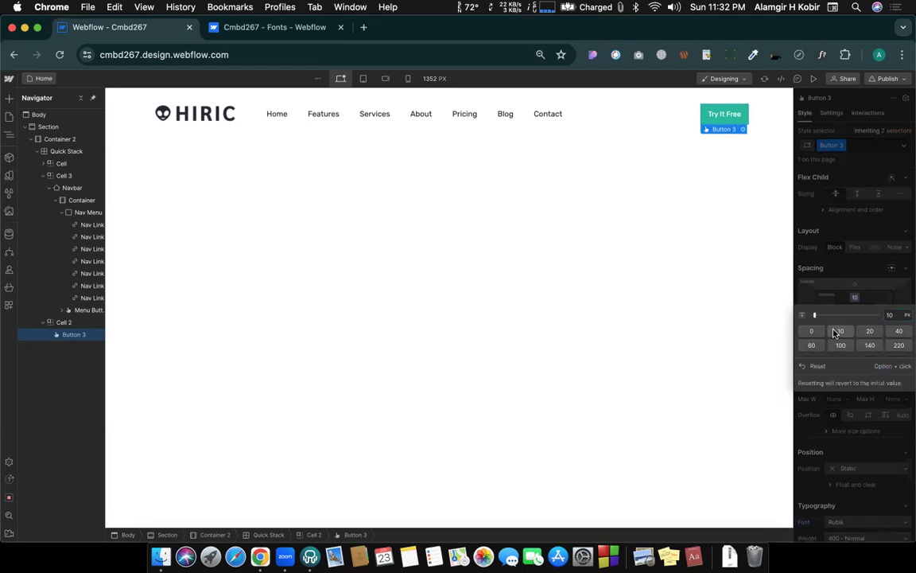
pyautogui.click(862, 291)
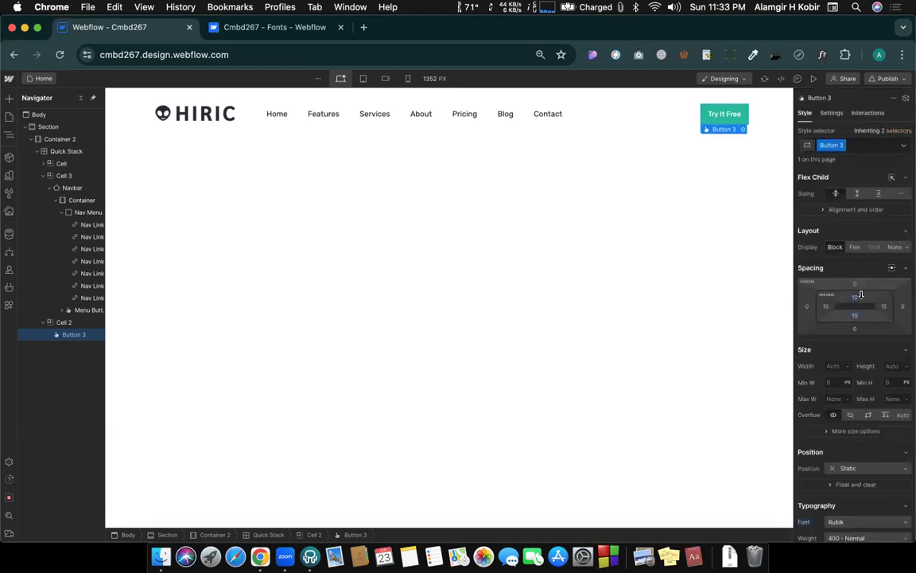
# - Set the Try It Free button's left and right padding to 22 px
pyautogui.click(883, 306)
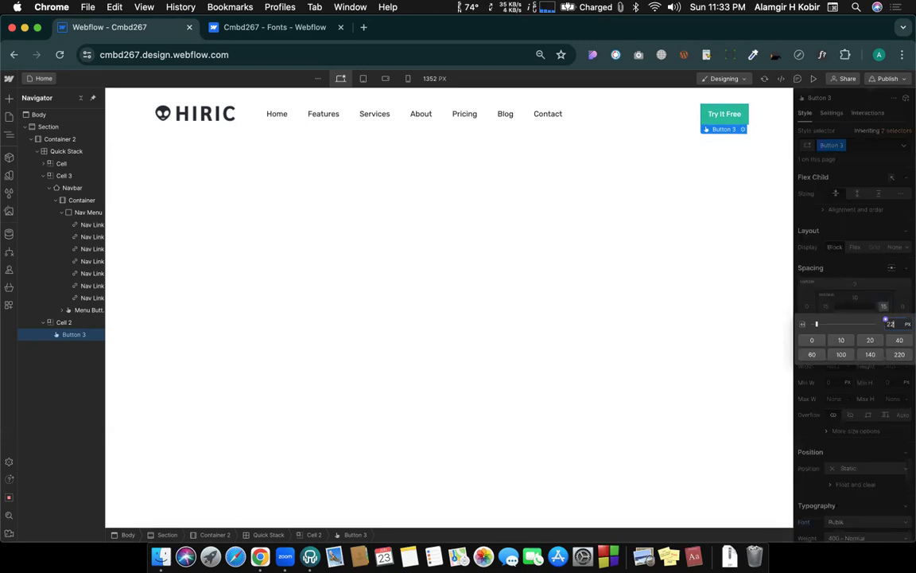
pyautogui.write('22')
pyautogui.press('Return')
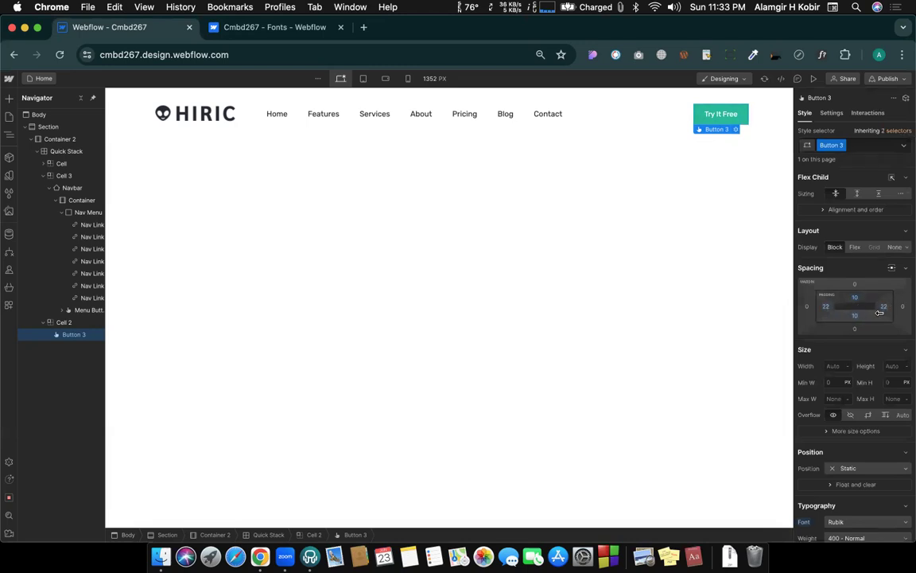
# - Check the original button's border radius and set the Webflow Try It Free button's corner radius to 30 px
pyautogui.hotkey('ctrl', 'Right')
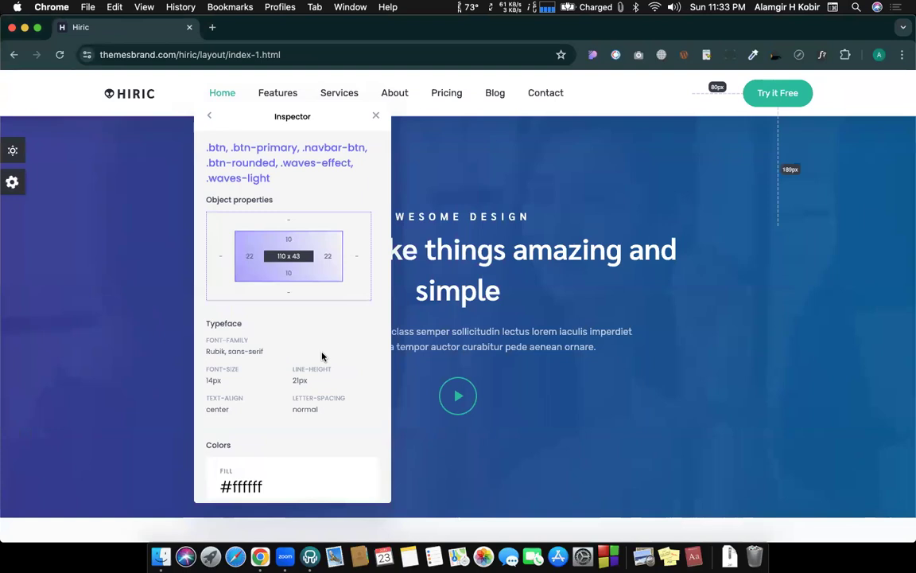
pyautogui.scroll(-5, 323, 356)
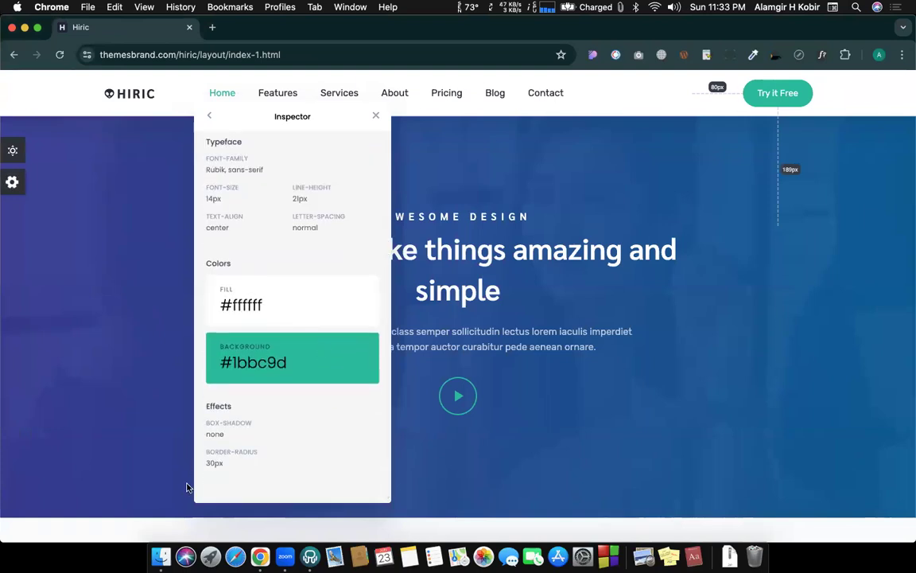
pyautogui.moveTo(203, 456); pyautogui.dragTo(227, 463)
pyautogui.click(275, 465)
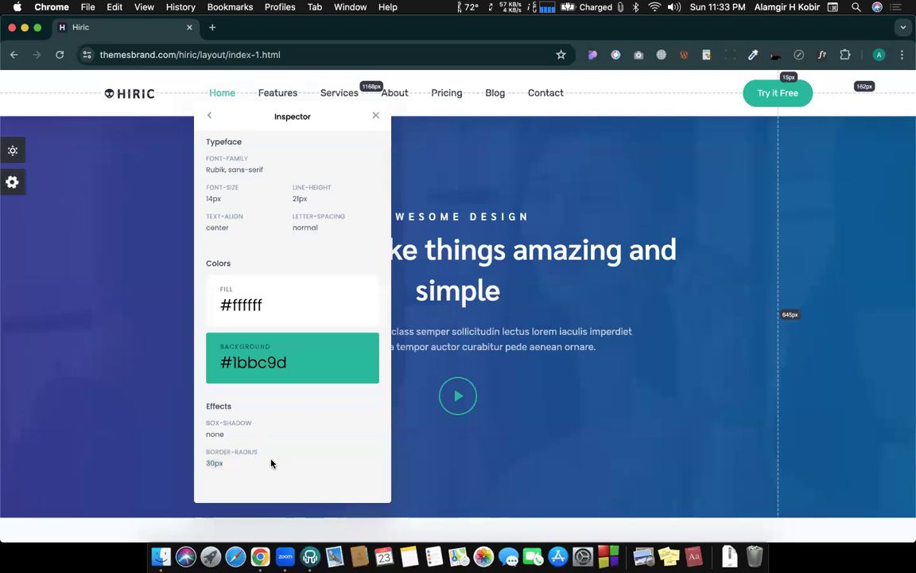
pyautogui.moveTo(209, 462); pyautogui.dragTo(239, 466)
pyautogui.hotkey('ctrl', 'Left')
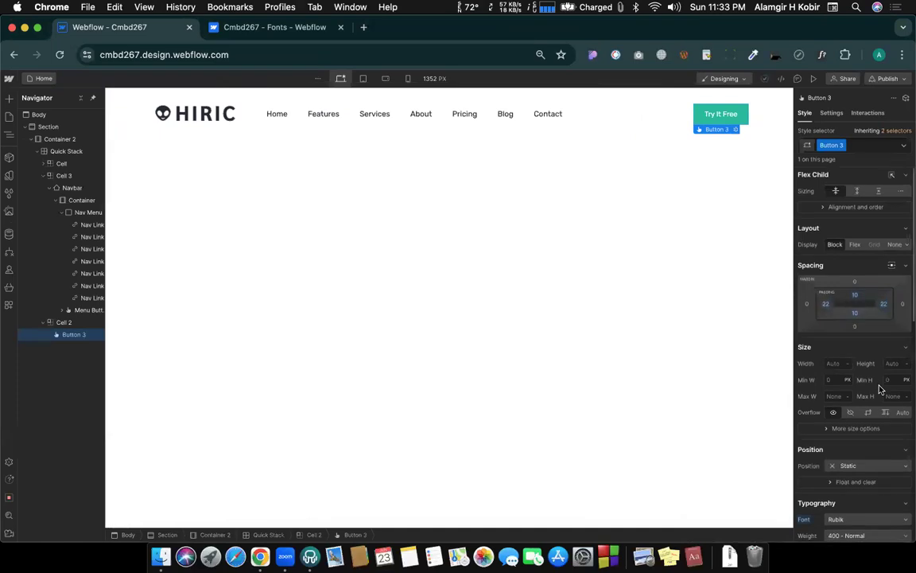
pyautogui.scroll(-4, 880, 389)
pyautogui.scroll(-7, 880, 389)
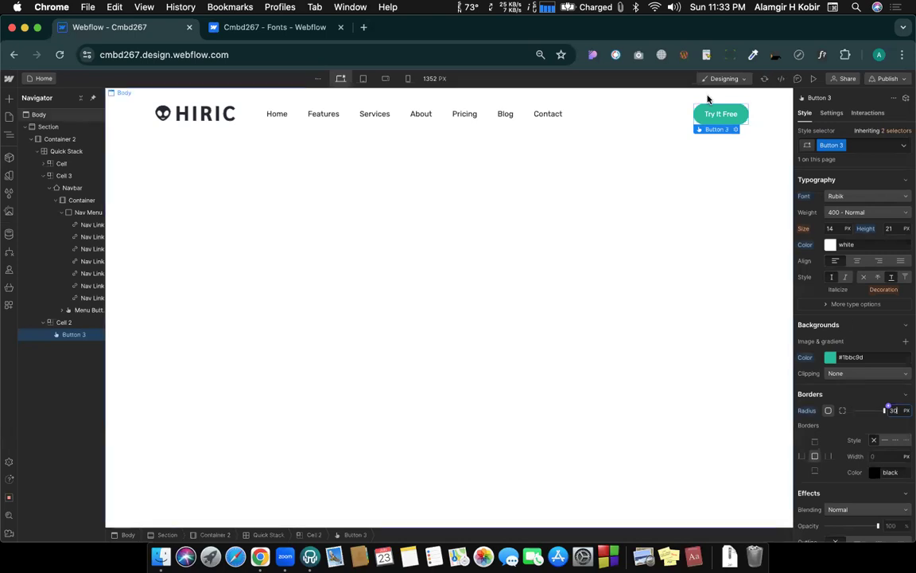
# - Preview the Webflow header, exit the preview, and close the inspector on the original Hiric page
pyautogui.click(814, 81)
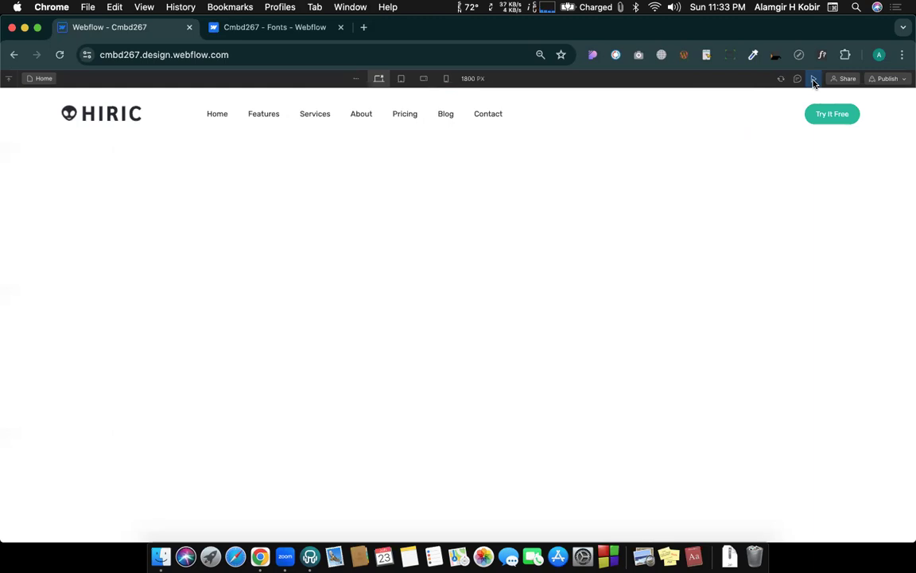
pyautogui.click(814, 81)
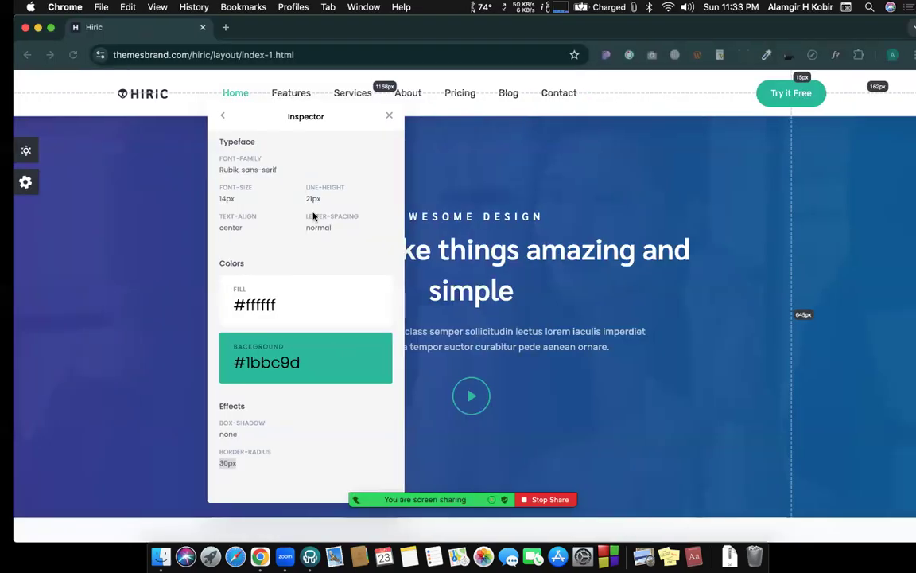
pyautogui.click(379, 117)
pyautogui.scroll(-1, 499, 270)
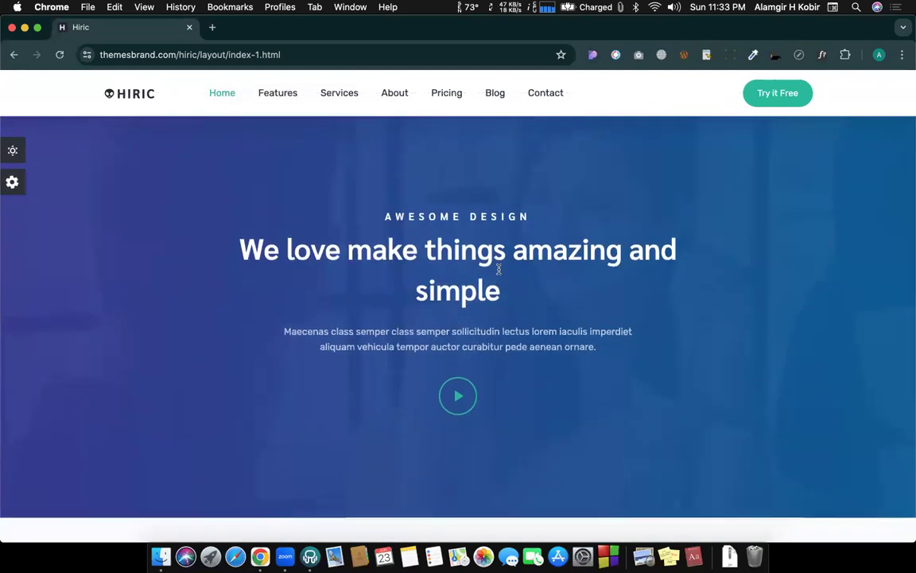
# - Return to Webflow and add a section below the header with a container inside it that has a 90 VW maximum width
pyautogui.hotkey('ctrl', 'Left')
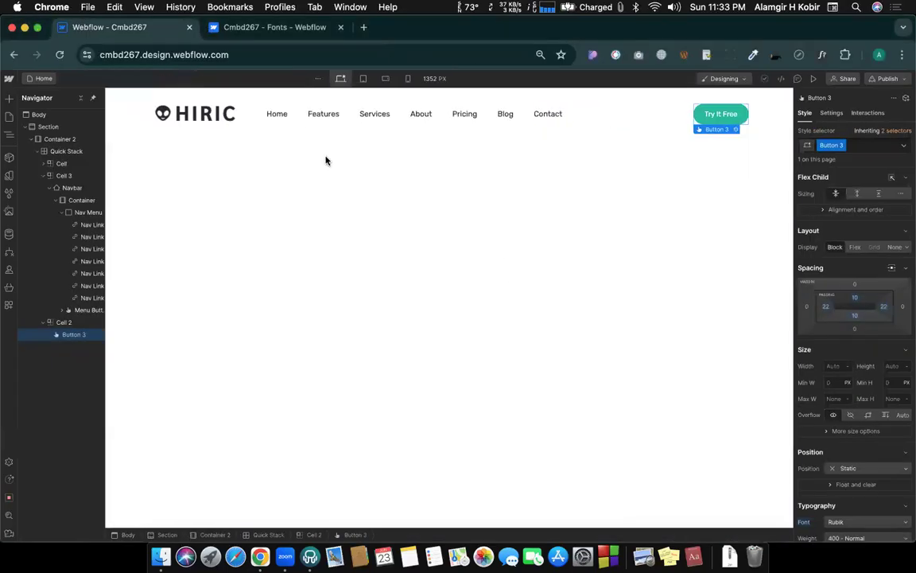
pyautogui.click(8, 98)
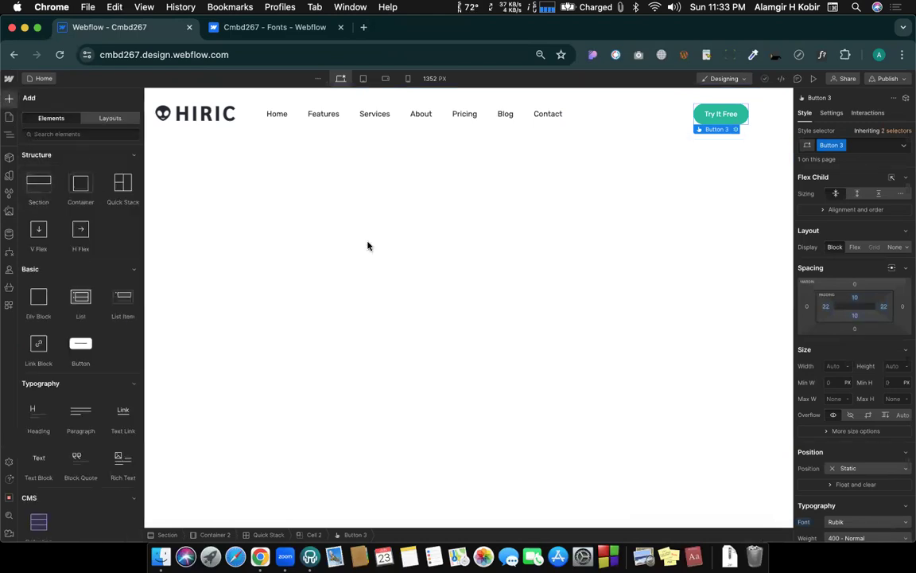
pyautogui.moveTo(367, 243); pyautogui.dragTo(368, 246)
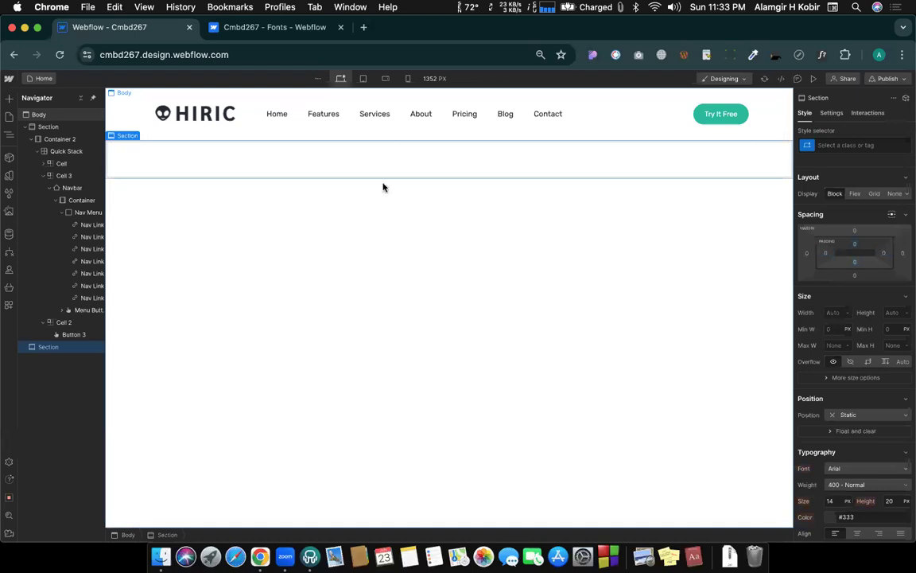
pyautogui.click(7, 98)
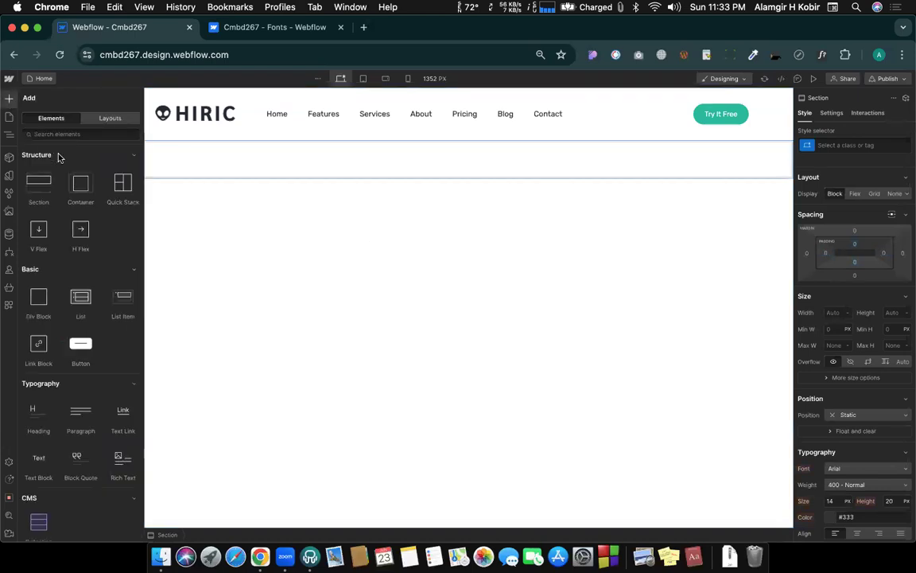
pyautogui.click(83, 191)
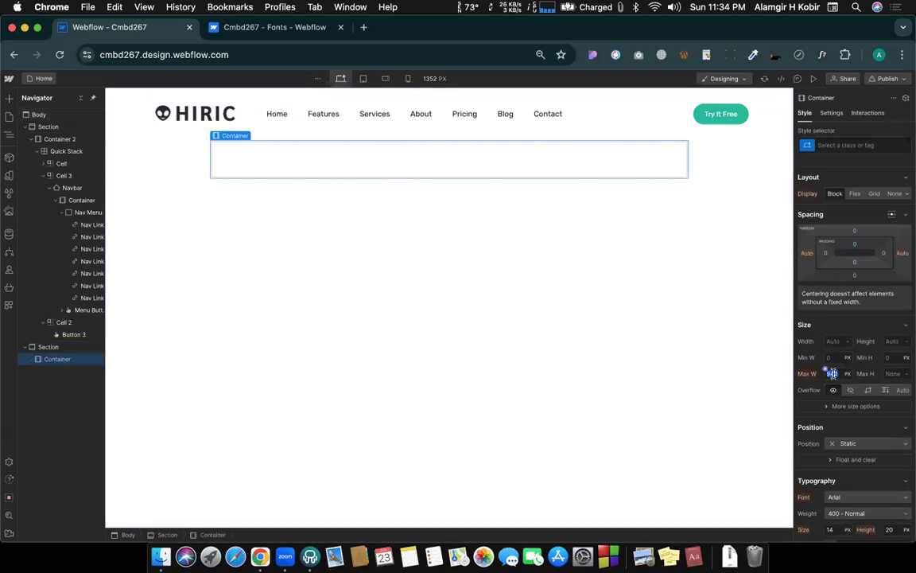
pyautogui.write('90vw')
pyautogui.press('Return')
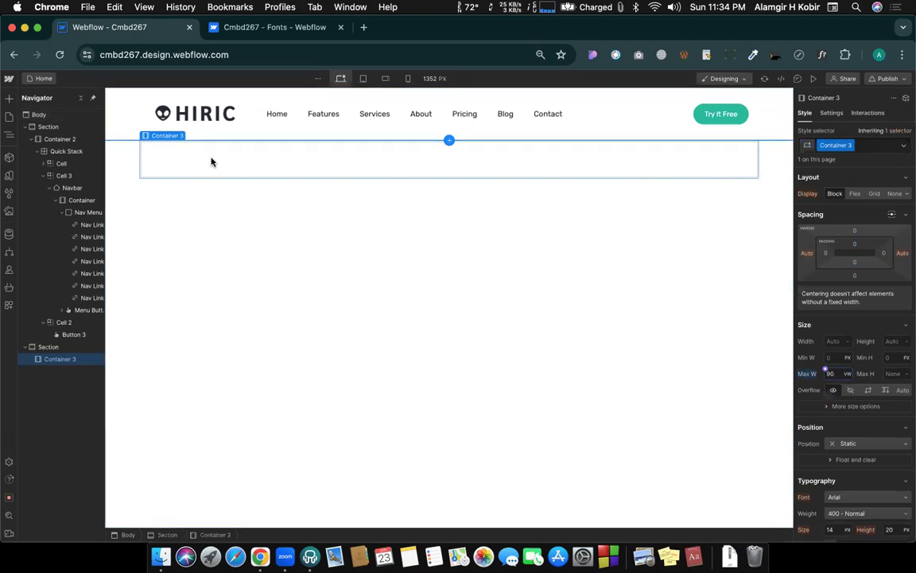
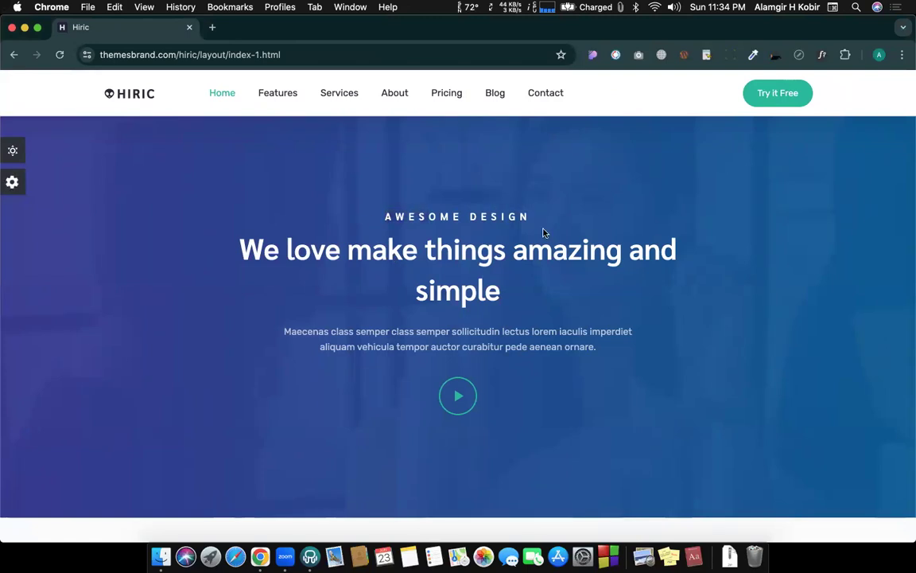
# - Review the original hero's heading and paragraph, and copy its "AWESOME DESIGN" line
pyautogui.tripleClick(479, 251)
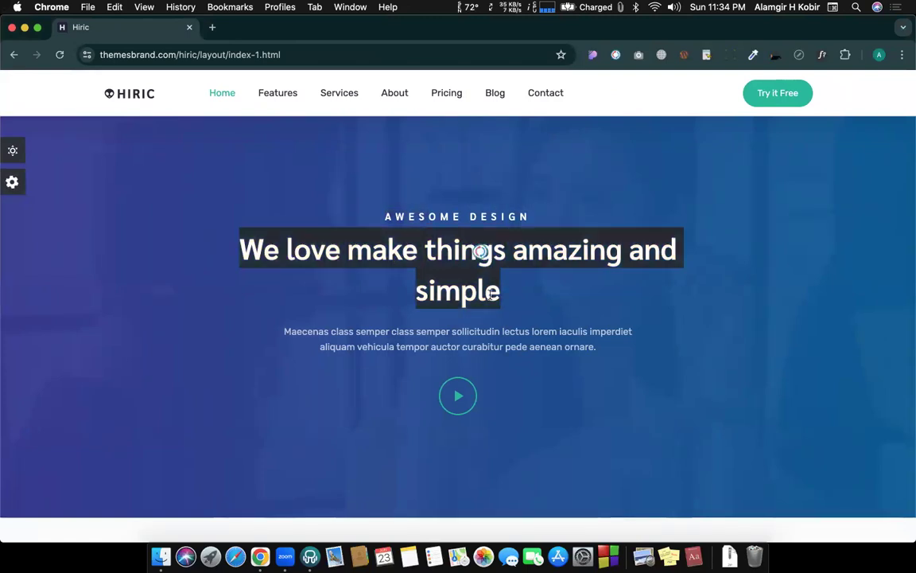
pyautogui.tripleClick(485, 334)
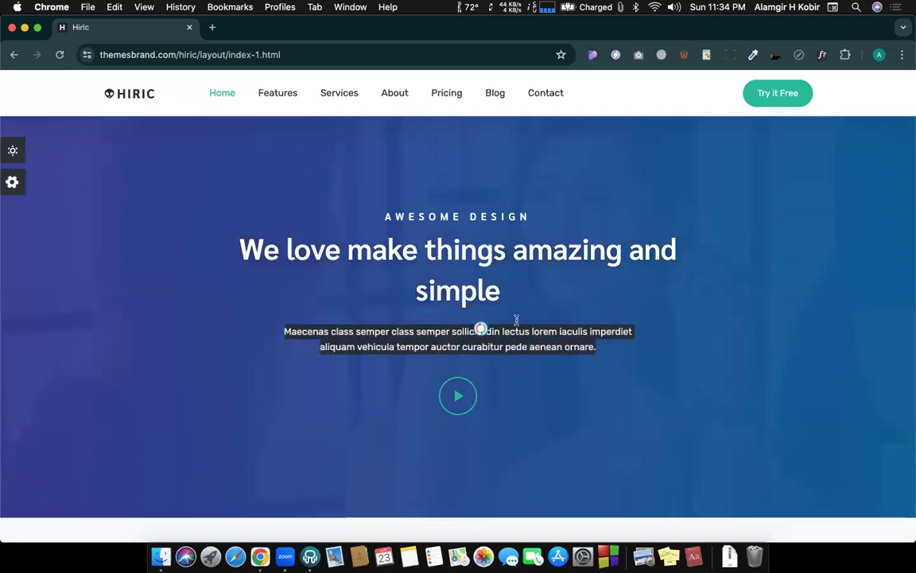
pyautogui.click(534, 271)
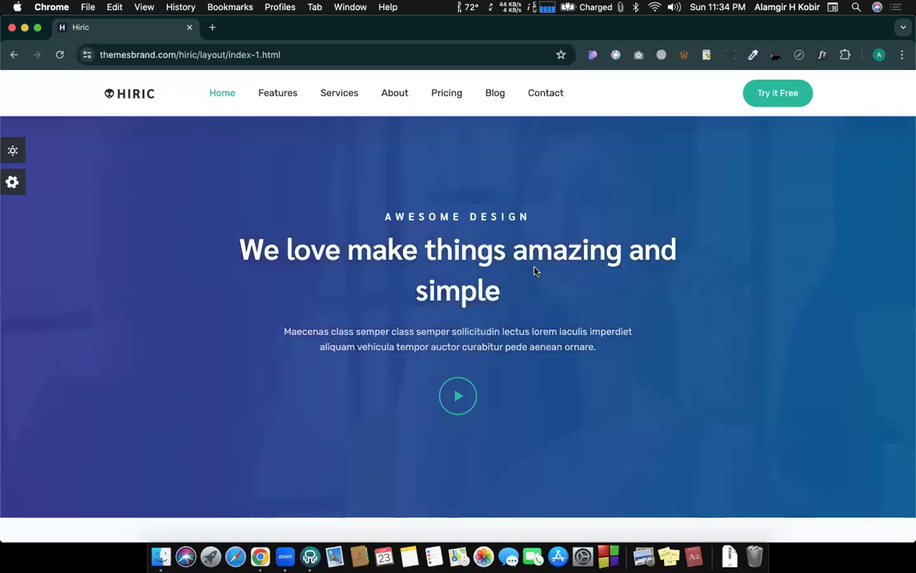
pyautogui.tripleClick(440, 213)
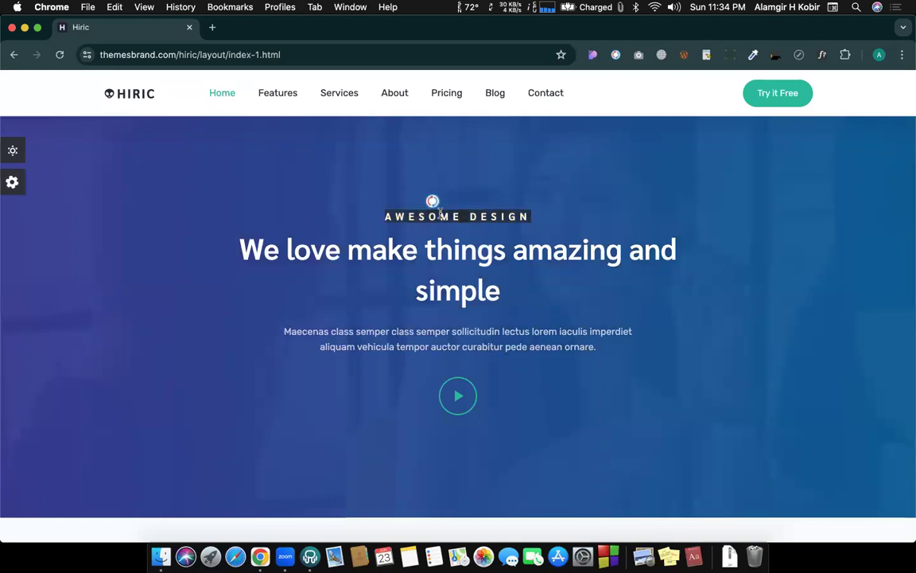
pyautogui.press('super+c')
# - Return to Webflow, browse the Typography elements available to add, and check the original page again
pyautogui.hotkey('ctrl', 'Left')
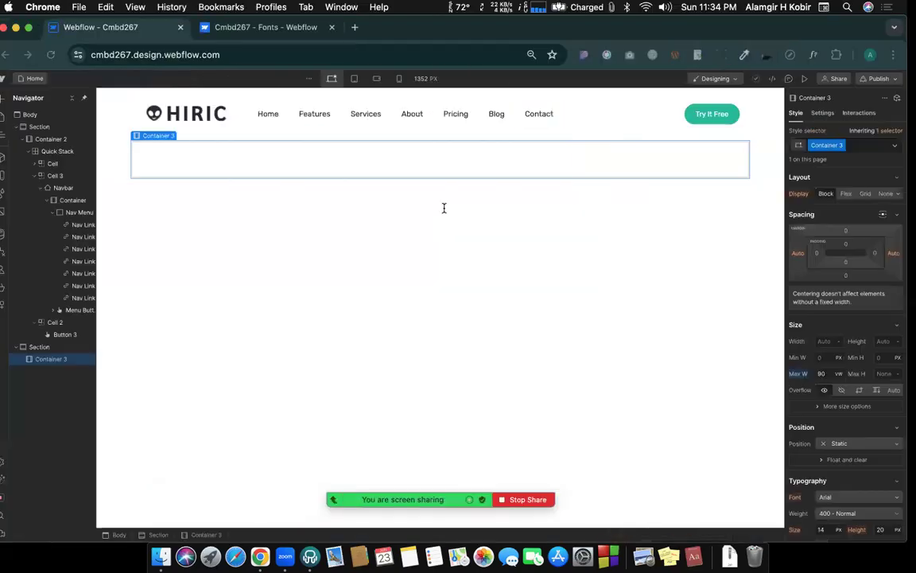
pyautogui.click(10, 99)
pyautogui.scroll(-3, 57, 293)
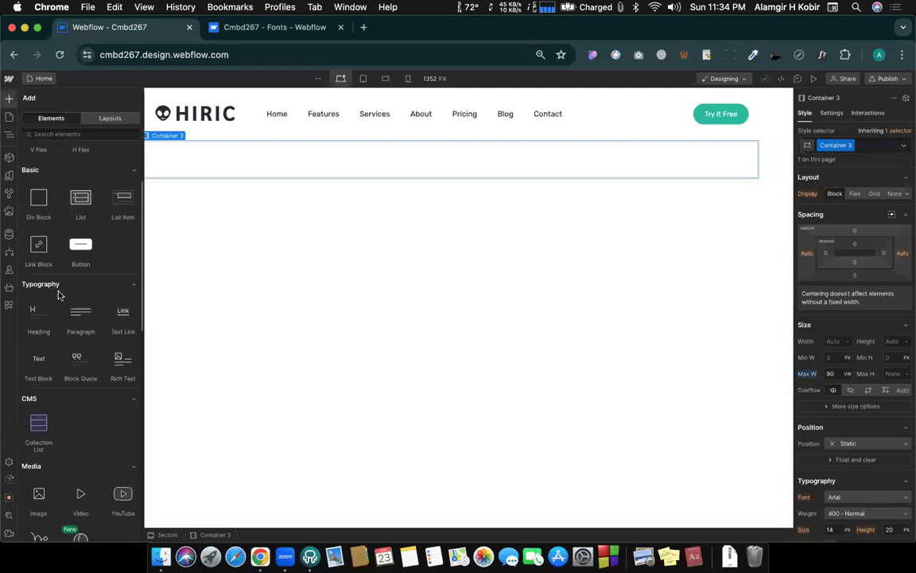
pyautogui.hotkey('ctrl', 'Right')
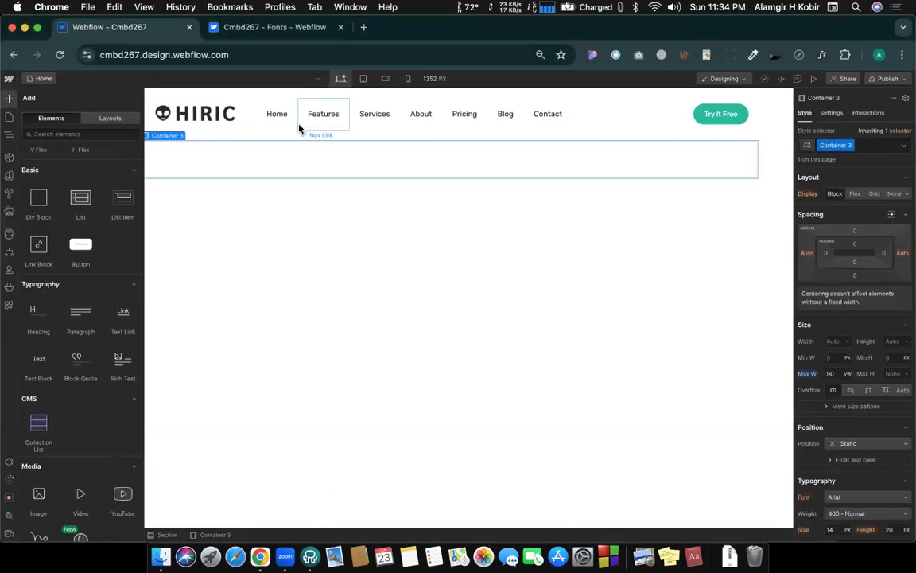
# - Try a 30 px right padding on the header nav links and undo it
pyautogui.click(299, 128)
pyautogui.click(276, 128)
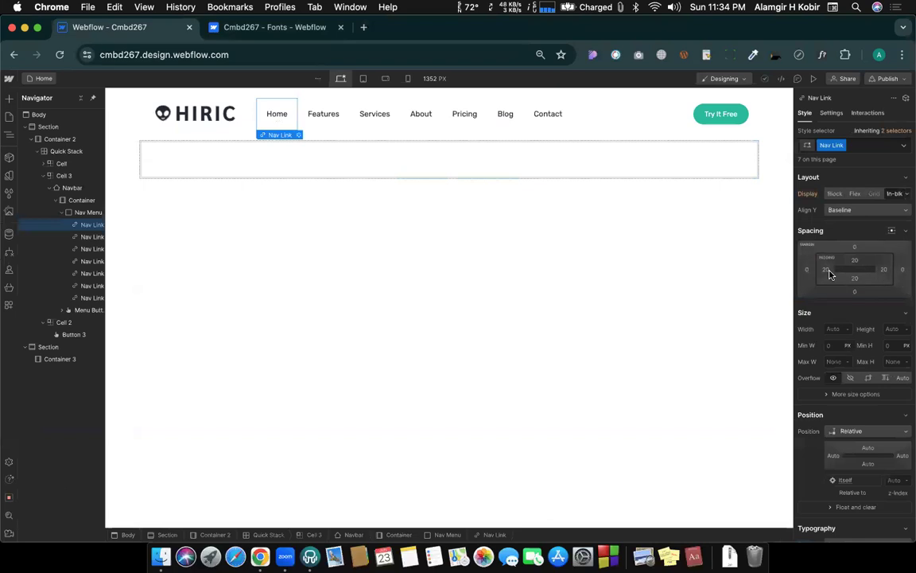
pyautogui.click(886, 270)
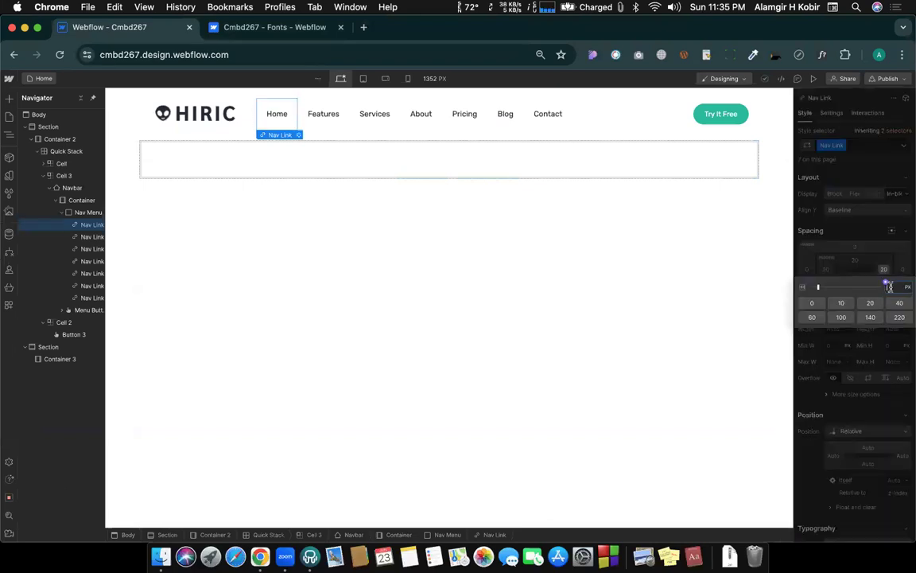
pyautogui.write('30')
pyautogui.press('Return')
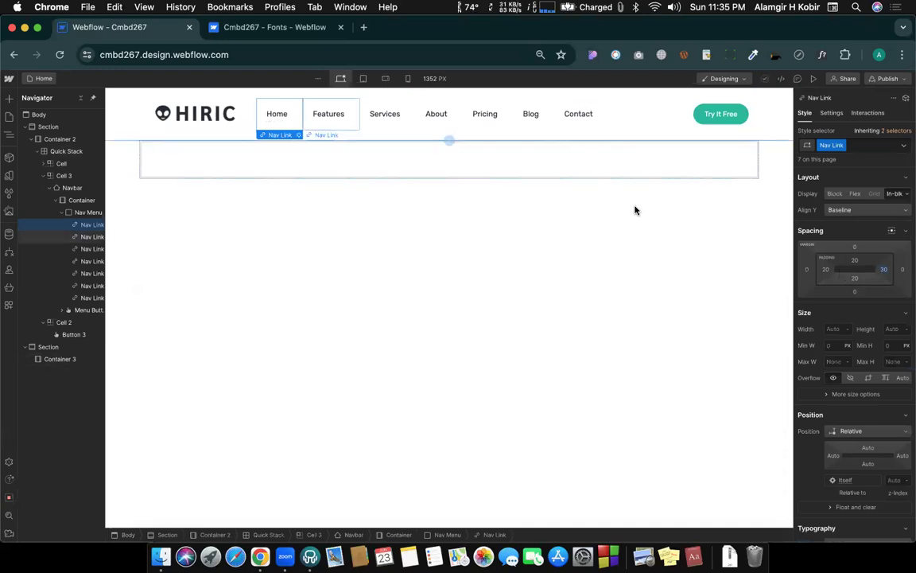
pyautogui.click(443, 116)
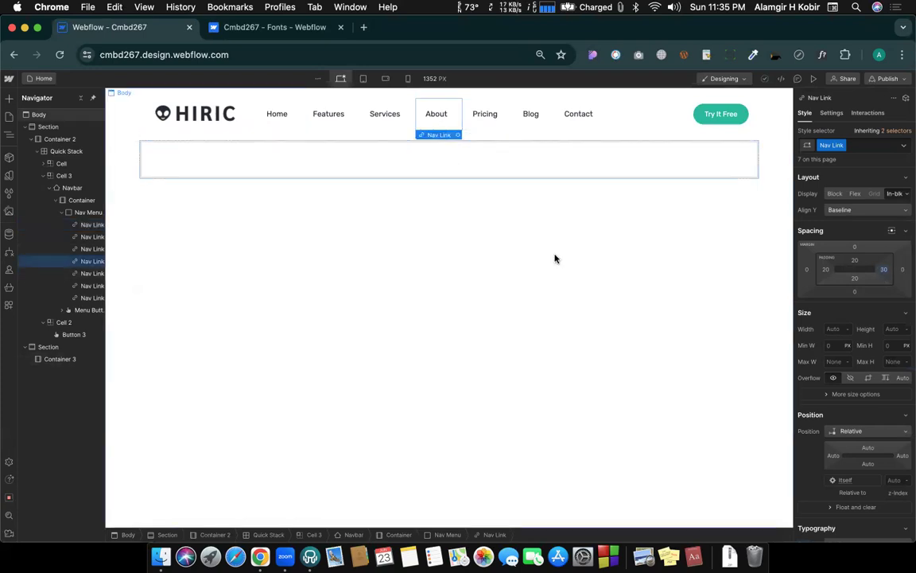
pyautogui.press('super+z')
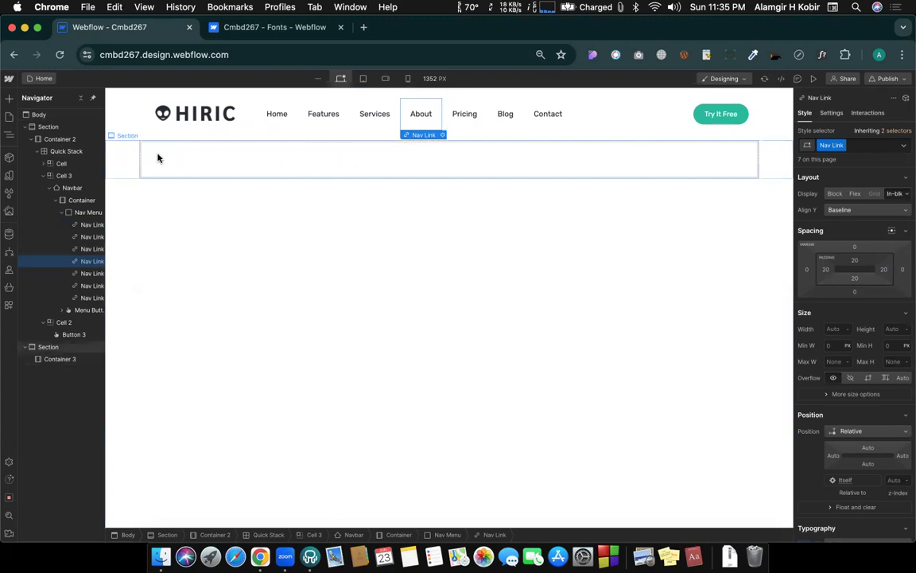
# - Add a text block inside the container below the header and replace its placeholder text with "AWESOME DESIGN"
pyautogui.click(192, 158)
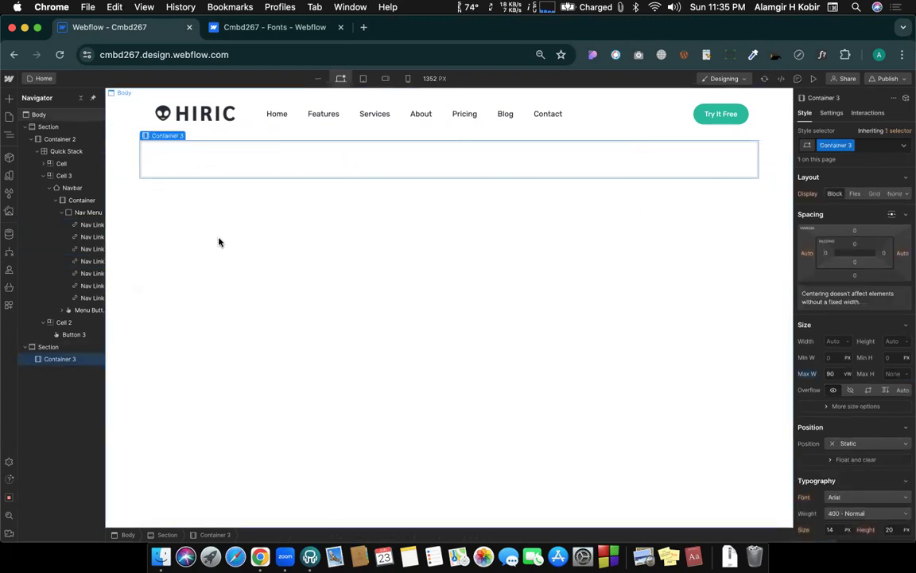
pyautogui.hotkey('ctrl', 'Right')
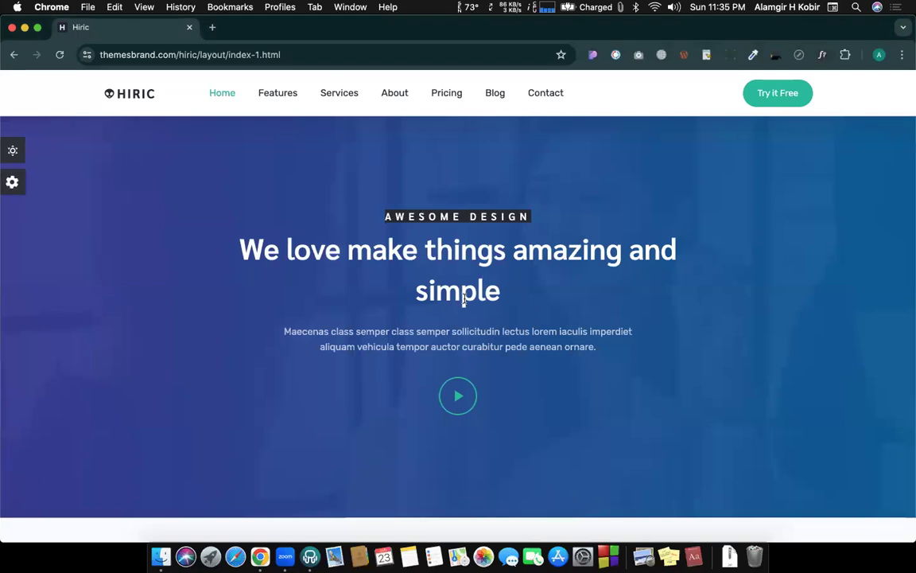
pyautogui.hotkey('ctrl', 'Left')
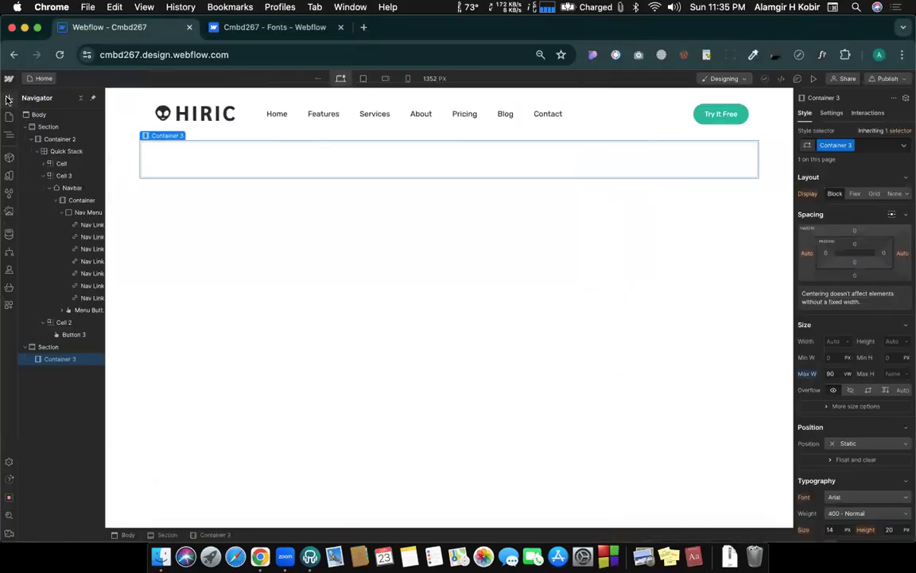
pyautogui.click(8, 98)
pyautogui.scroll(-2, 57, 283)
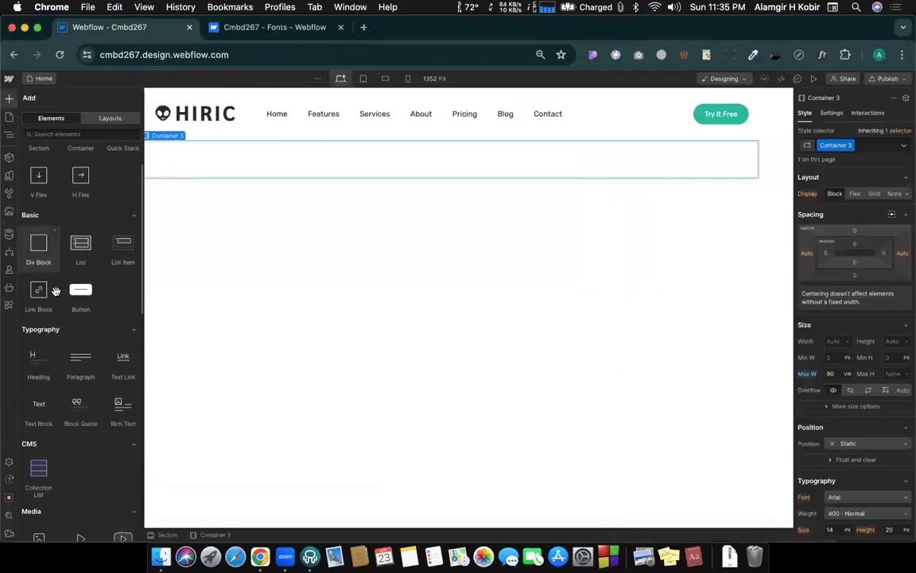
pyautogui.moveTo(35, 404); pyautogui.dragTo(321, 158)
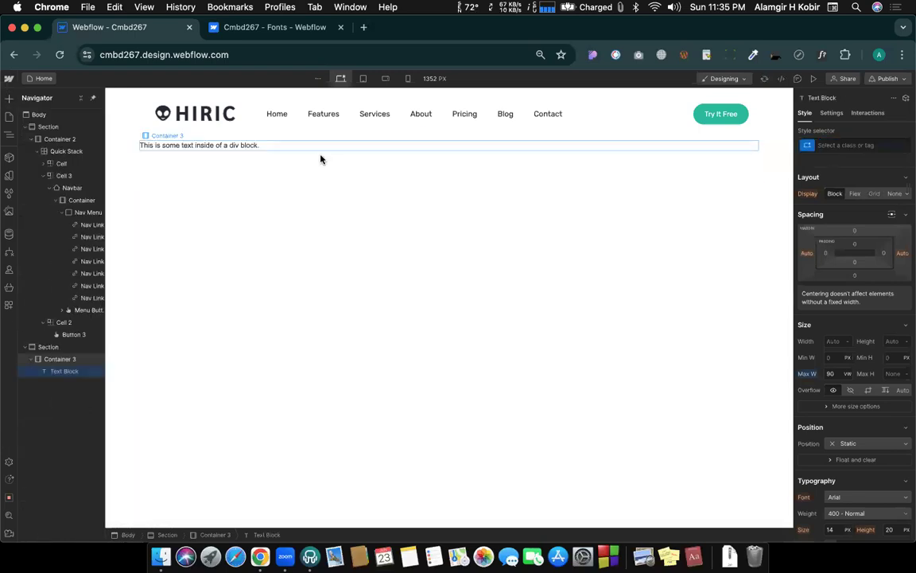
pyautogui.doubleClick(227, 148)
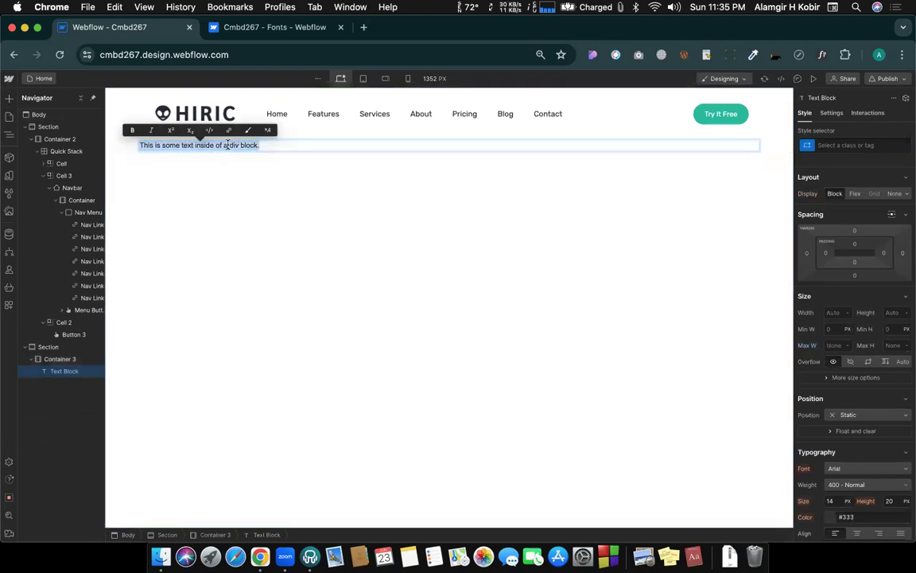
pyautogui.write('AWESOME DESIGN')
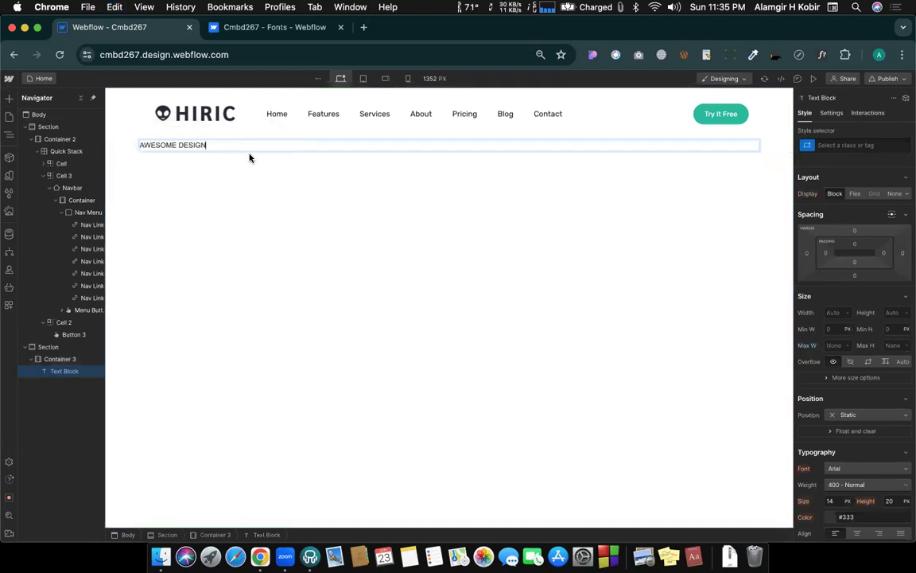
# - Add a heading below the text block and fill it with the original hero's heading, "We love make things amazing and simple"
pyautogui.click(9, 97)
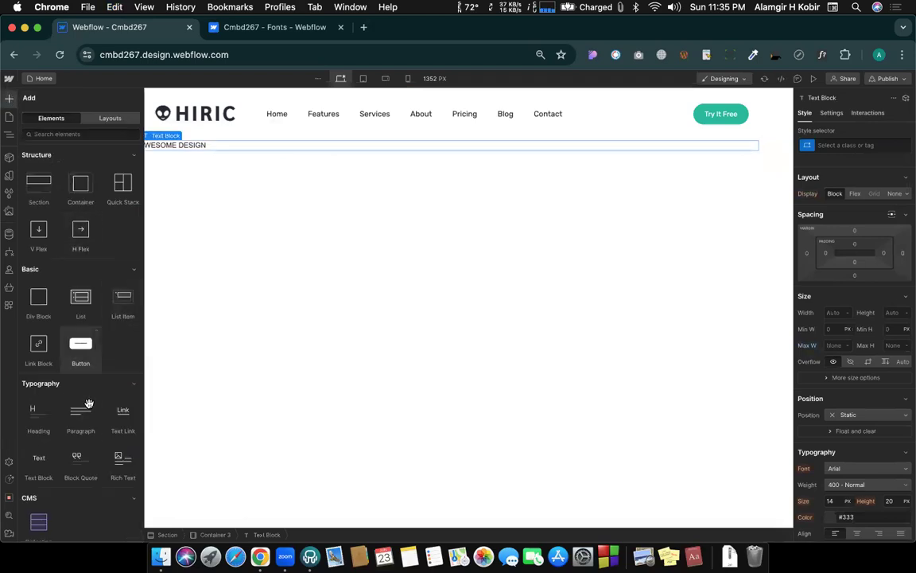
pyautogui.click(40, 419)
pyautogui.hotkey('ctrl', 'Right')
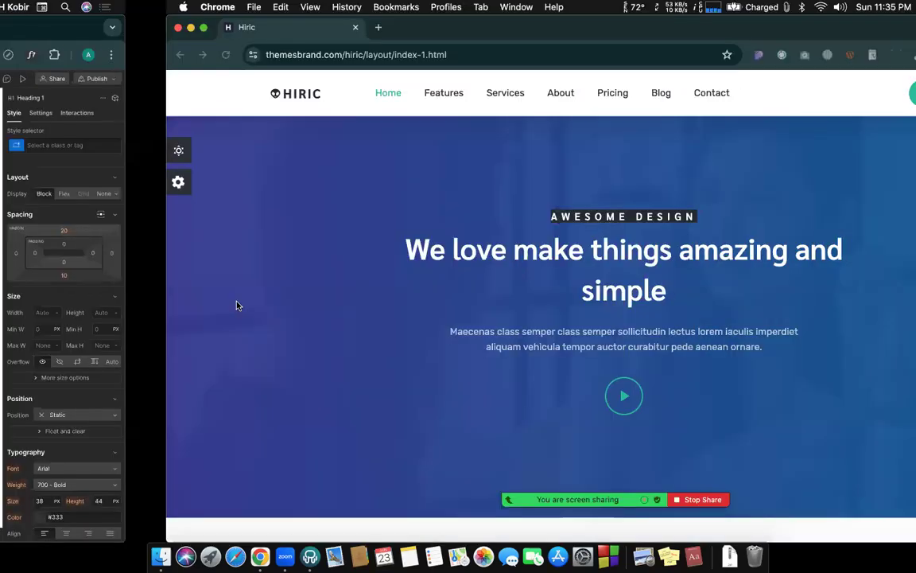
pyautogui.click(284, 239)
pyautogui.tripleClick(285, 239)
pyautogui.press('super+c')
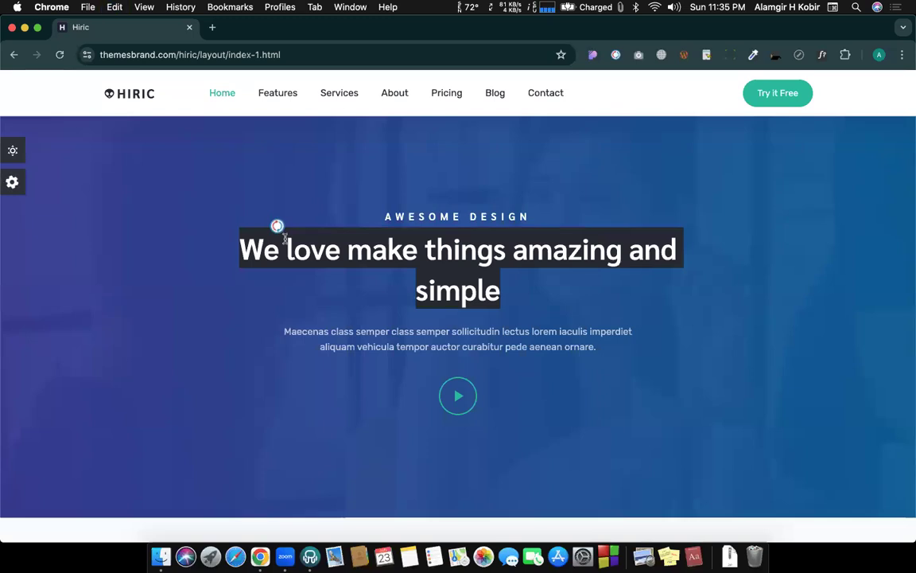
pyautogui.hotkey('ctrl', 'Left')
pyautogui.doubleClick(164, 173)
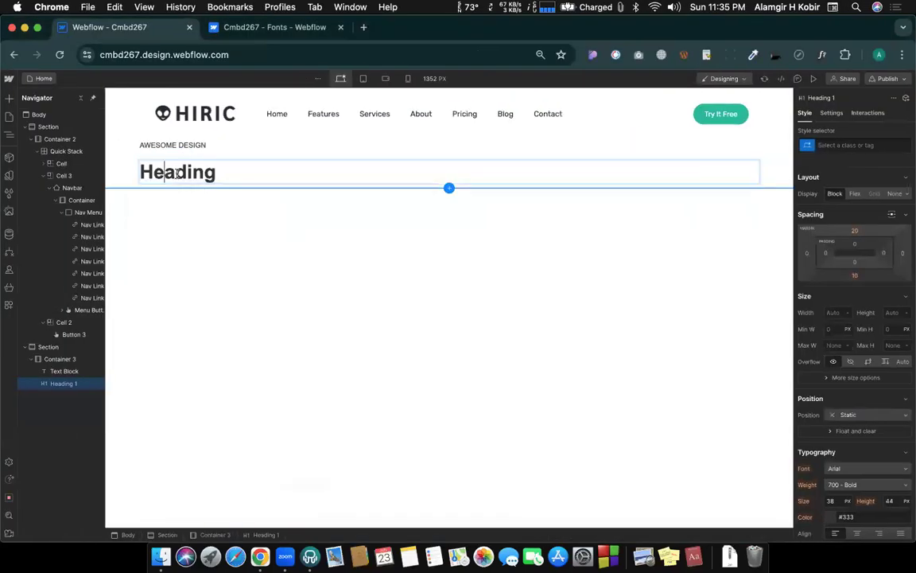
pyautogui.press('super+a')
pyautogui.press('super+v')
# - Copy the original hero's "Maecenas class semper" paragraph, then return to Webflow and add a paragraph element below the heading
pyautogui.hotkey('ctrl', 'Right')
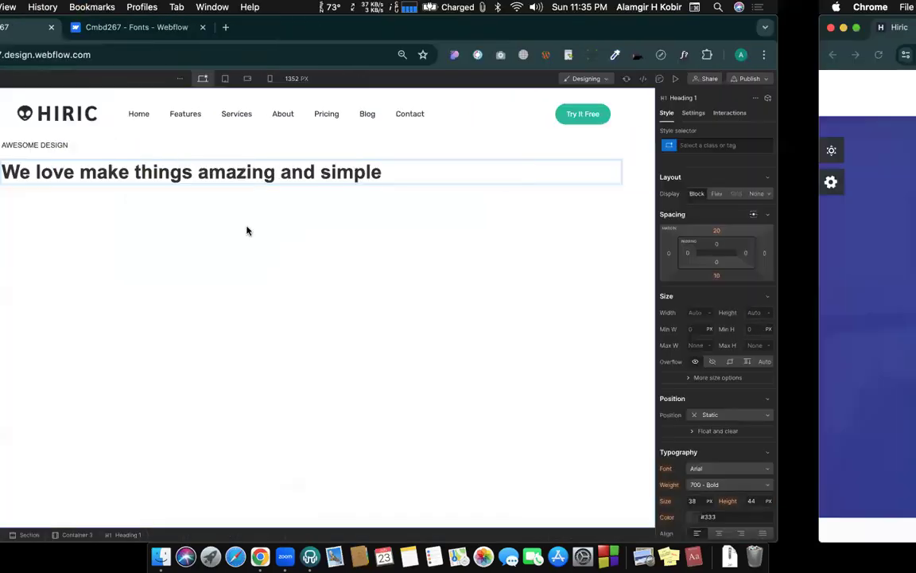
pyautogui.tripleClick(386, 311)
pyautogui.press('super+c')
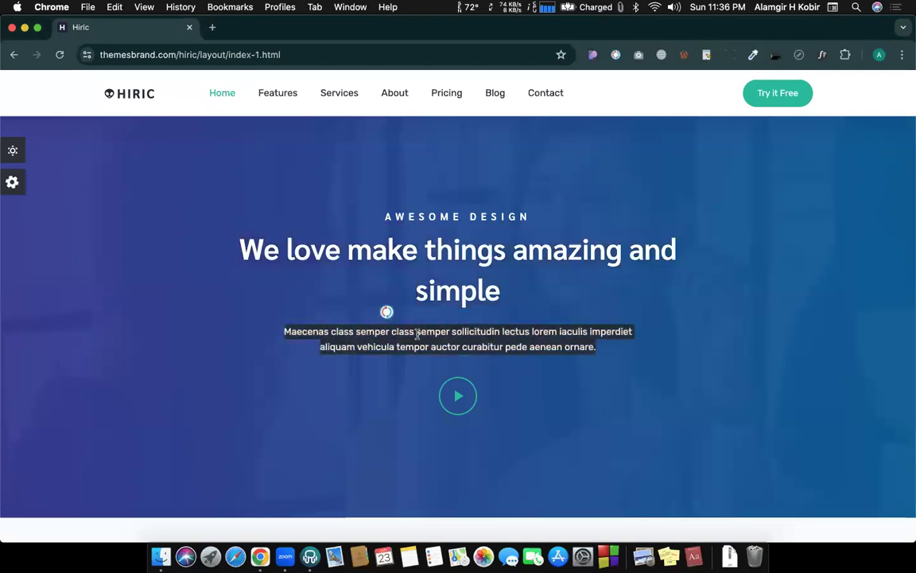
pyautogui.hotkey('ctrl', 'Left')
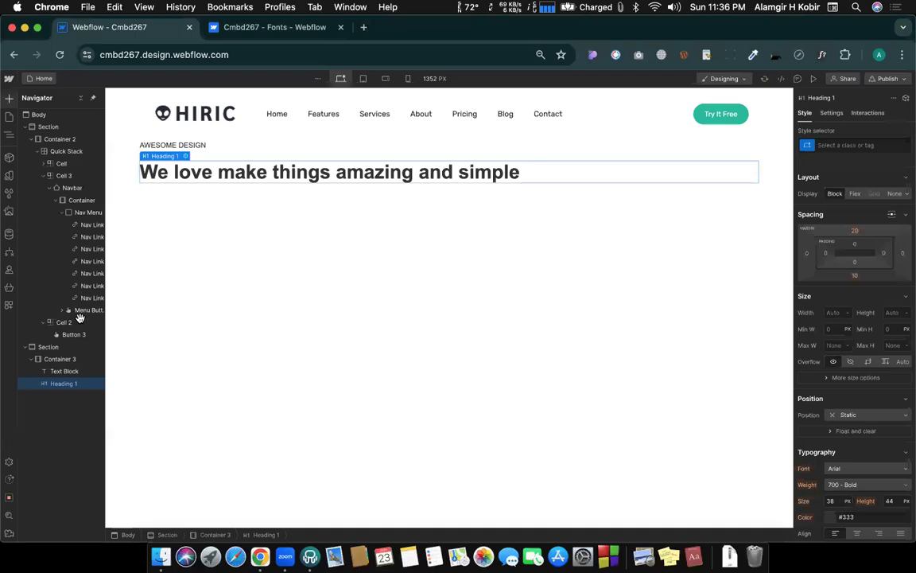
pyautogui.press('a')
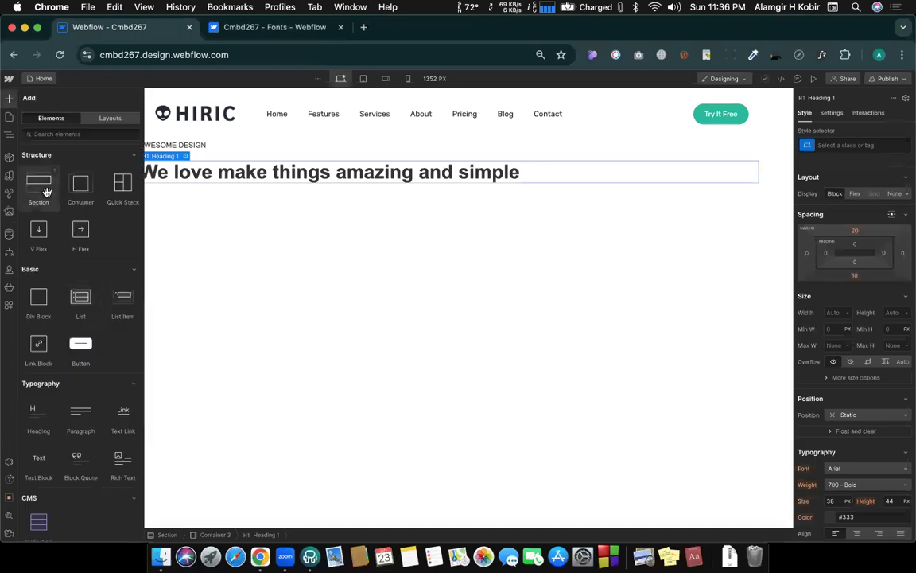
pyautogui.click(70, 427)
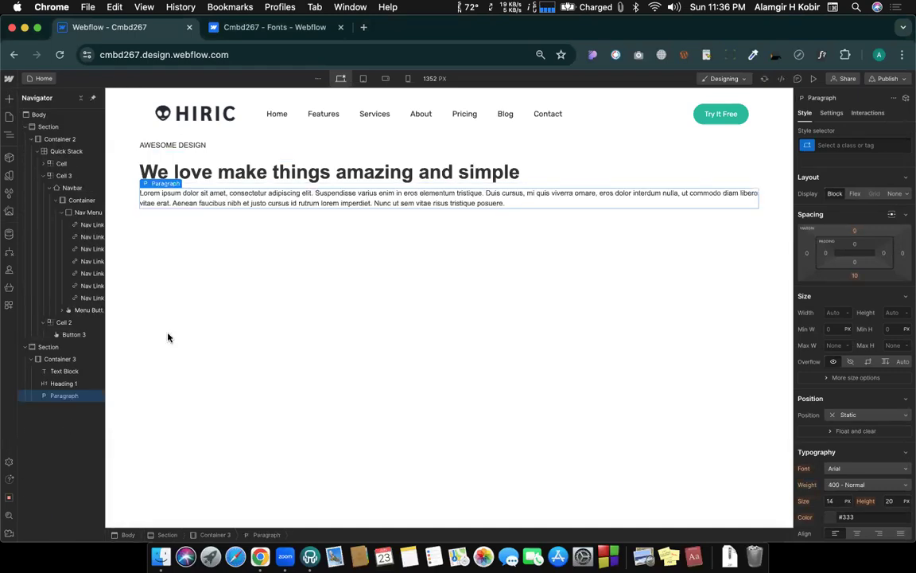
# - Replace the new paragraph's placeholder text with the copied "Maecenas class semper class semper sollicitudin" text
pyautogui.doubleClick(239, 199)
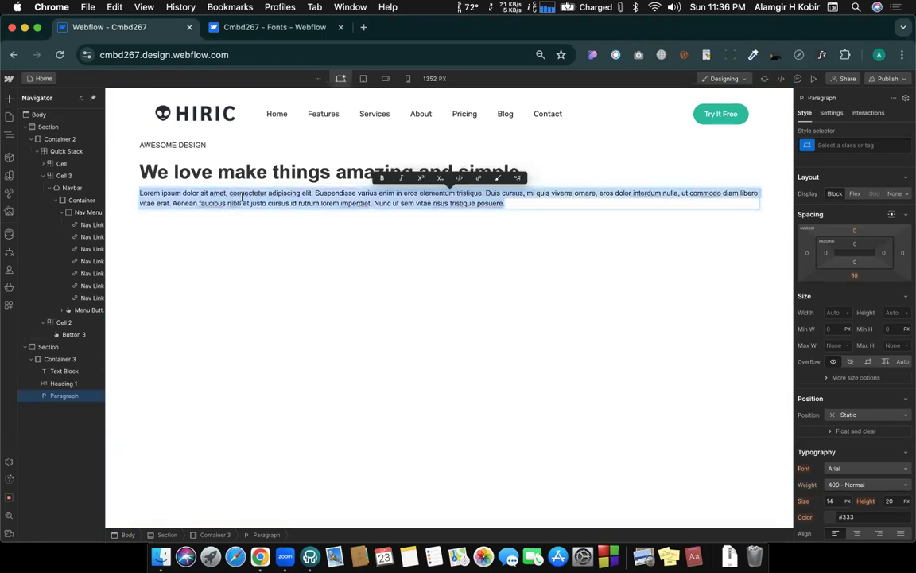
pyautogui.press('BackSpace')
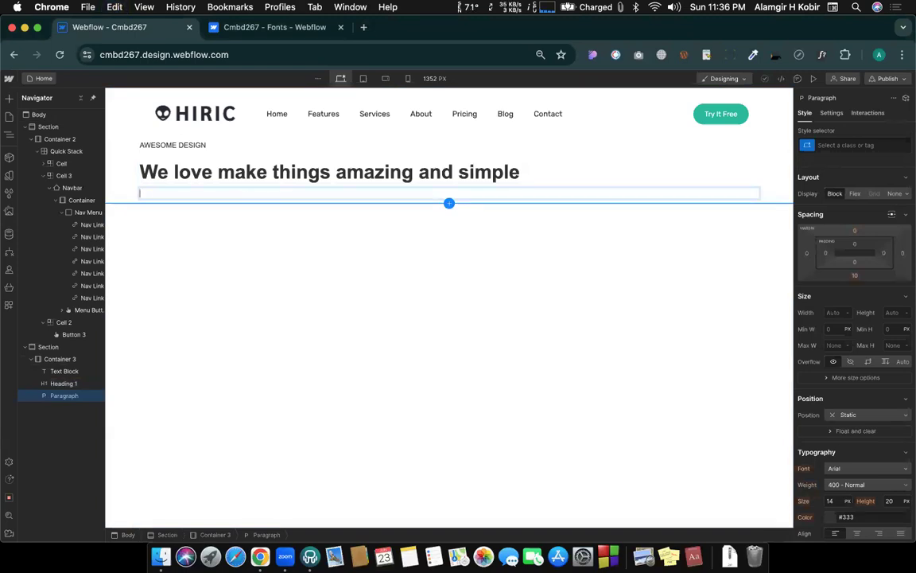
pyautogui.press('Escape')
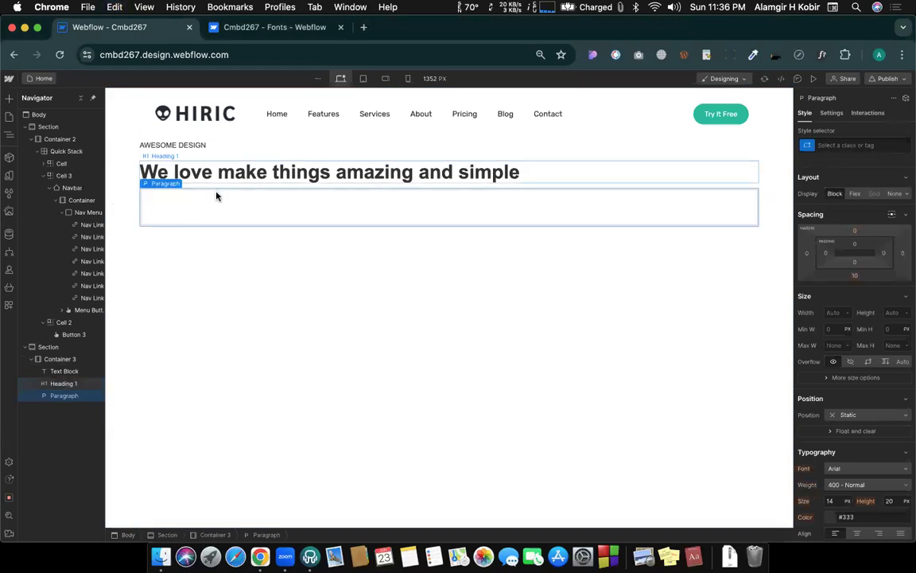
pyautogui.doubleClick(239, 201)
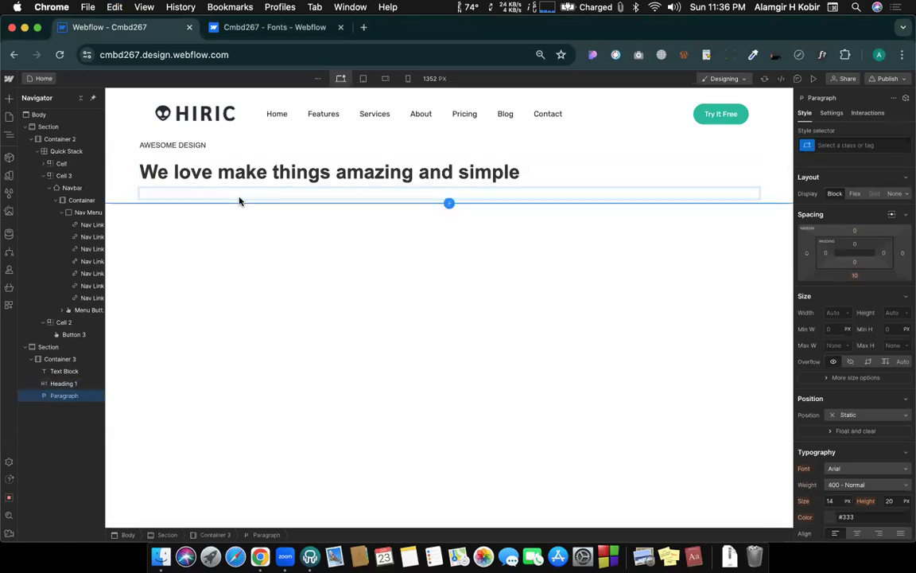
pyautogui.press('super+v')
pyautogui.click(363, 251)
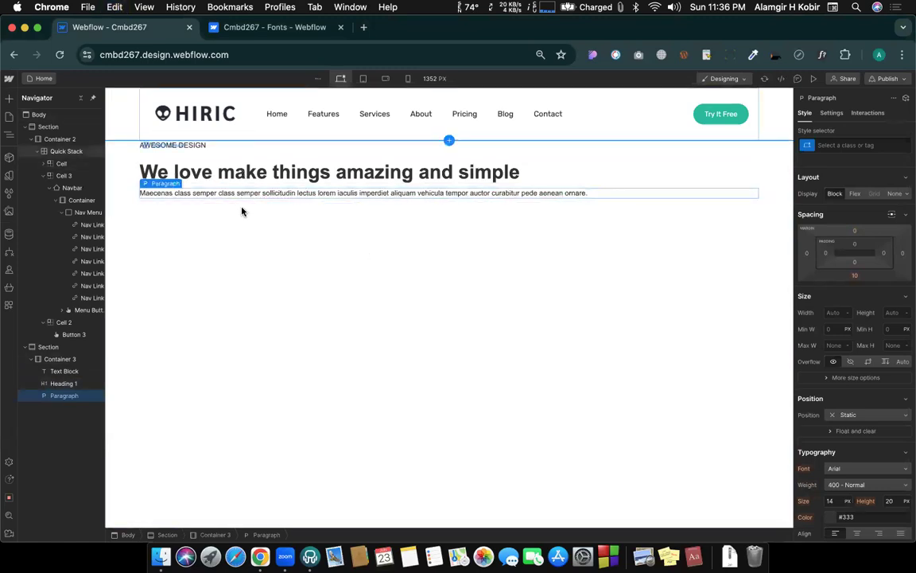
# - Compare the page with the original hero, and set the height of the section below the header to 80 VH
pyautogui.hotkey('ctrl', 'Right')
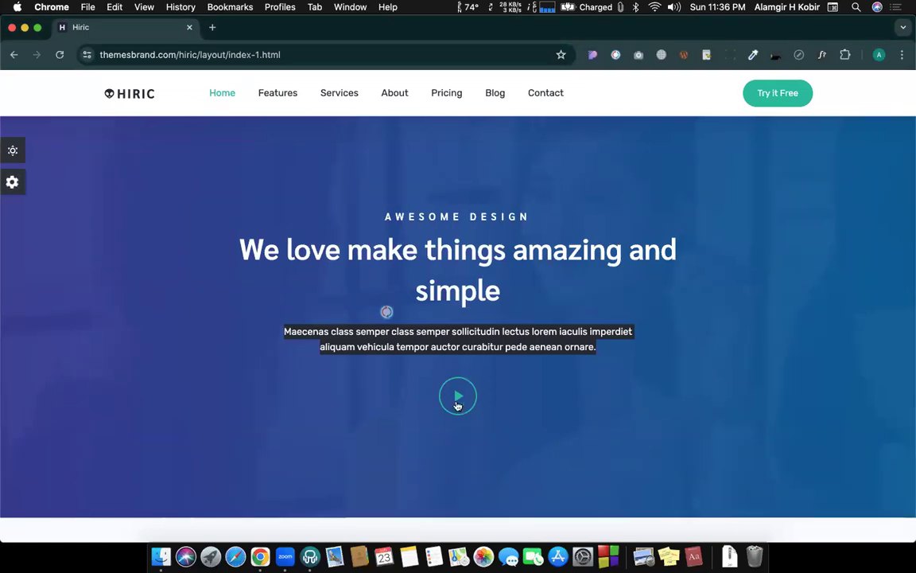
pyautogui.hotkey('ctrl', 'Left')
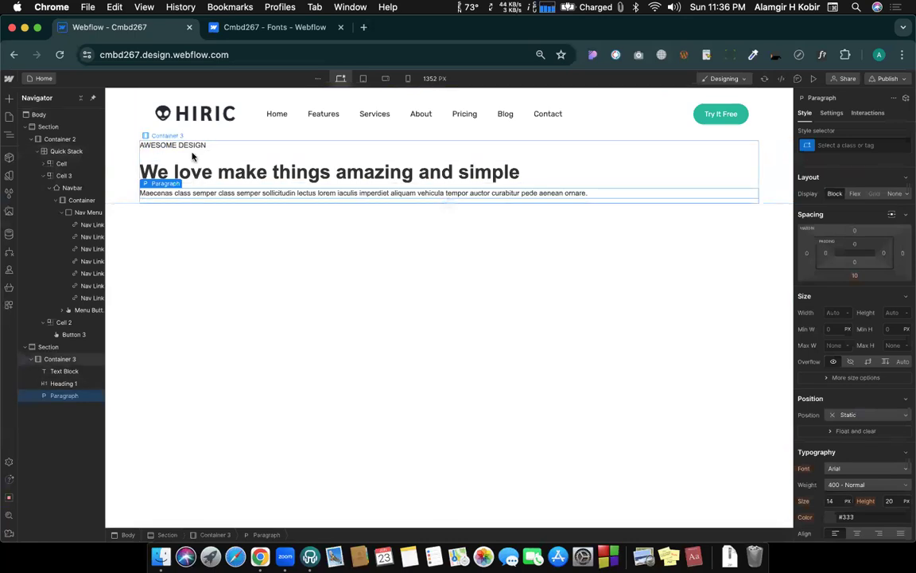
pyautogui.hotkey('ctrl', 'Right')
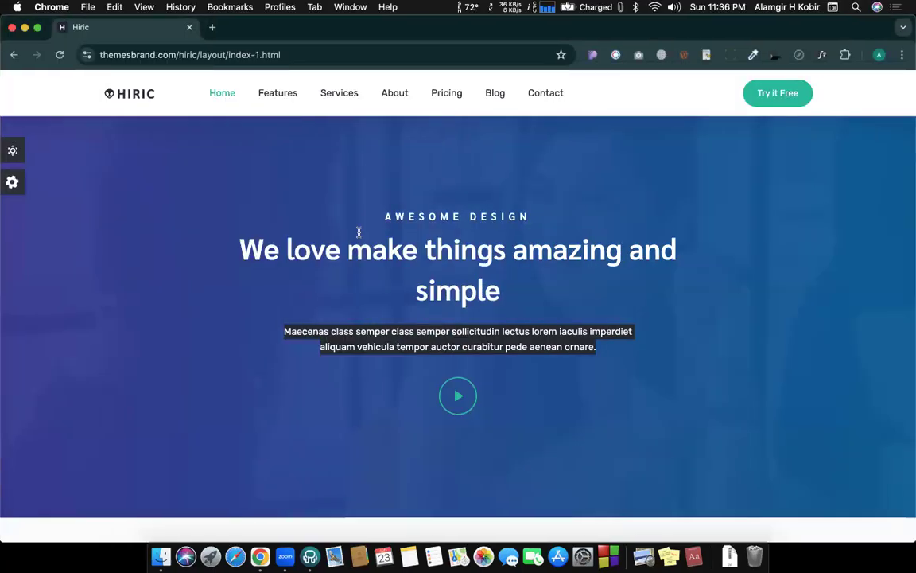
pyautogui.click(432, 362)
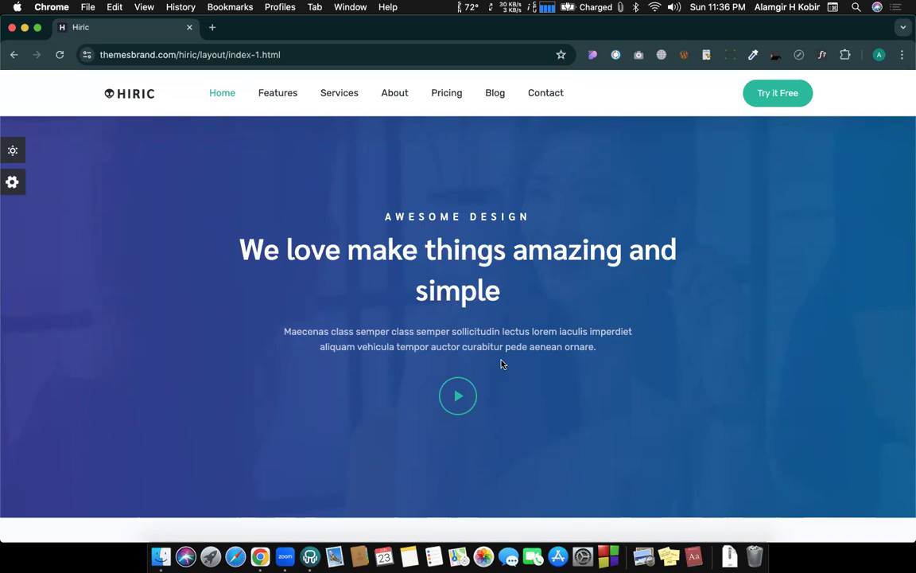
pyautogui.hotkey('ctrl', 'Left')
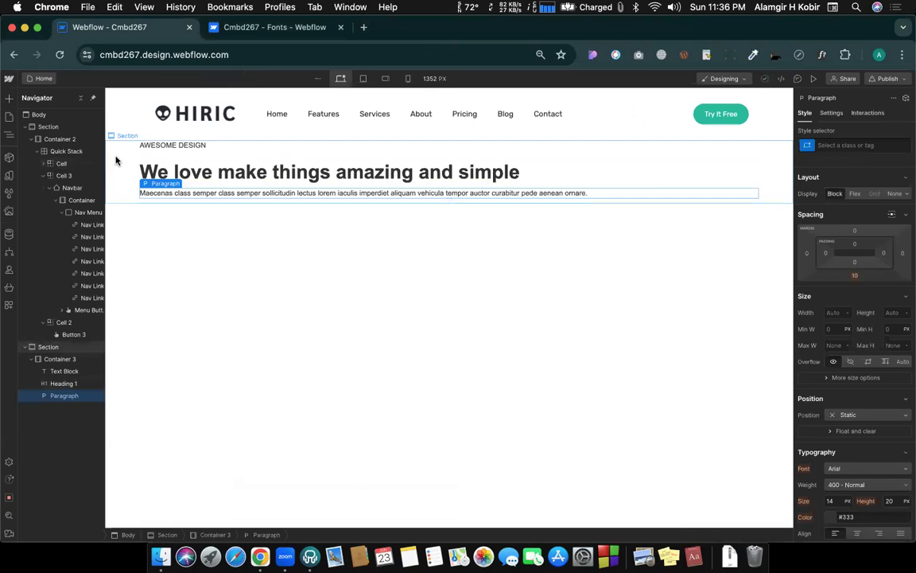
pyautogui.click(116, 158)
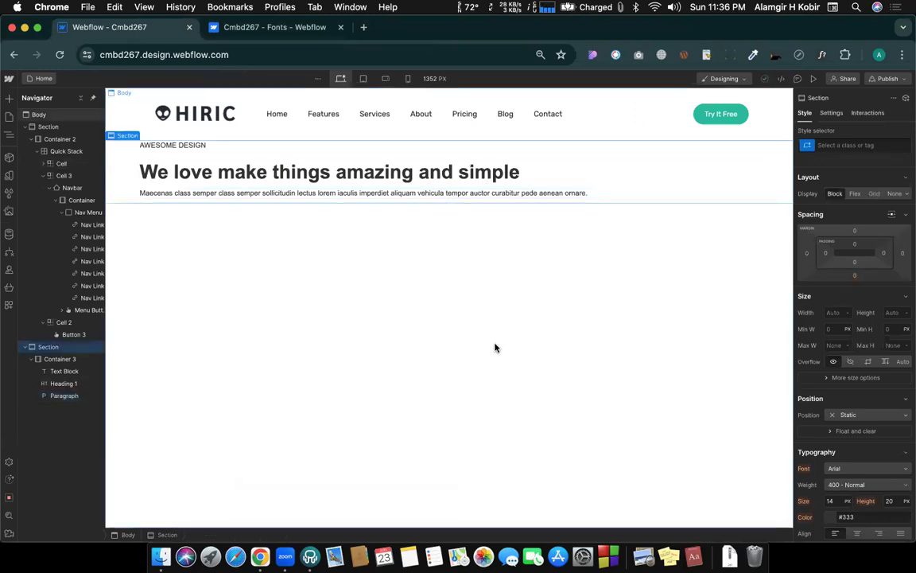
pyautogui.hotkey('ctrl', 'Right')
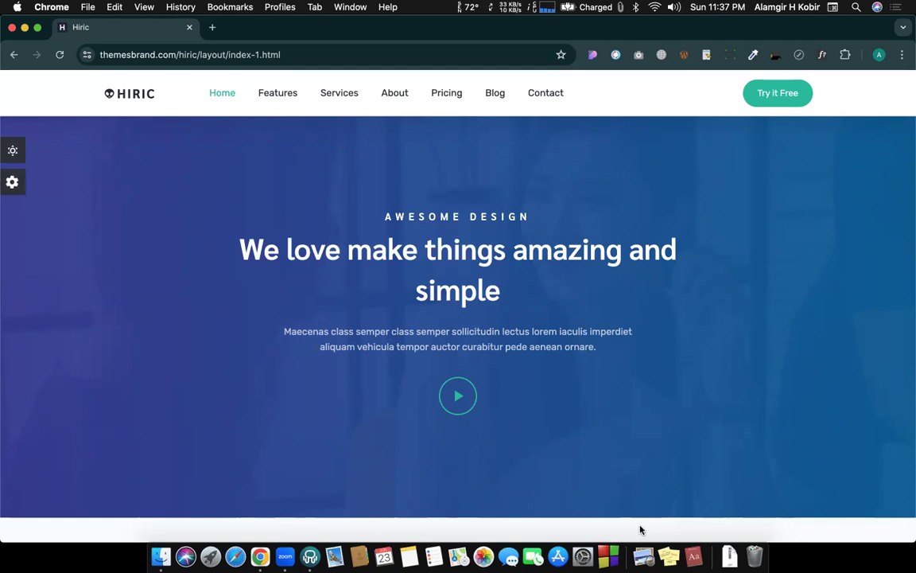
pyautogui.hotkey('ctrl', 'Left')
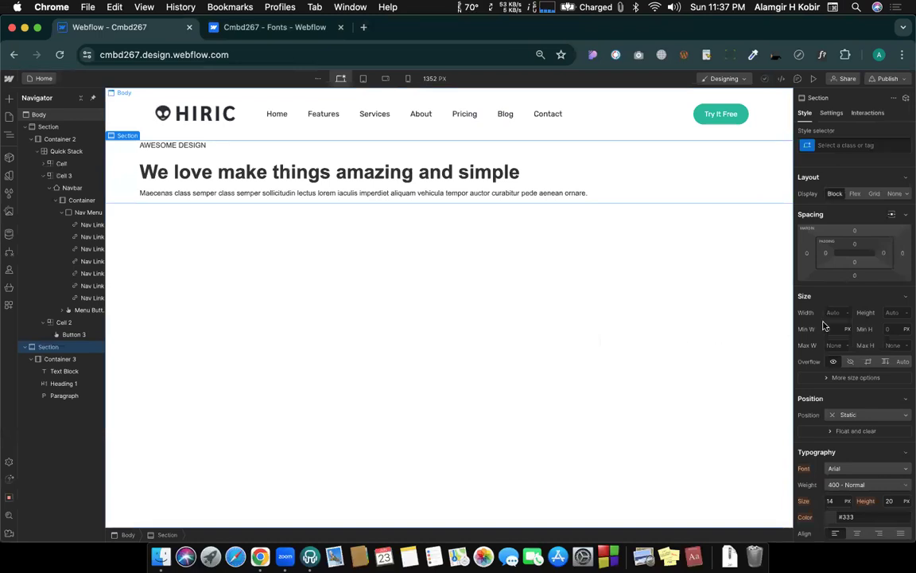
pyautogui.click(892, 312)
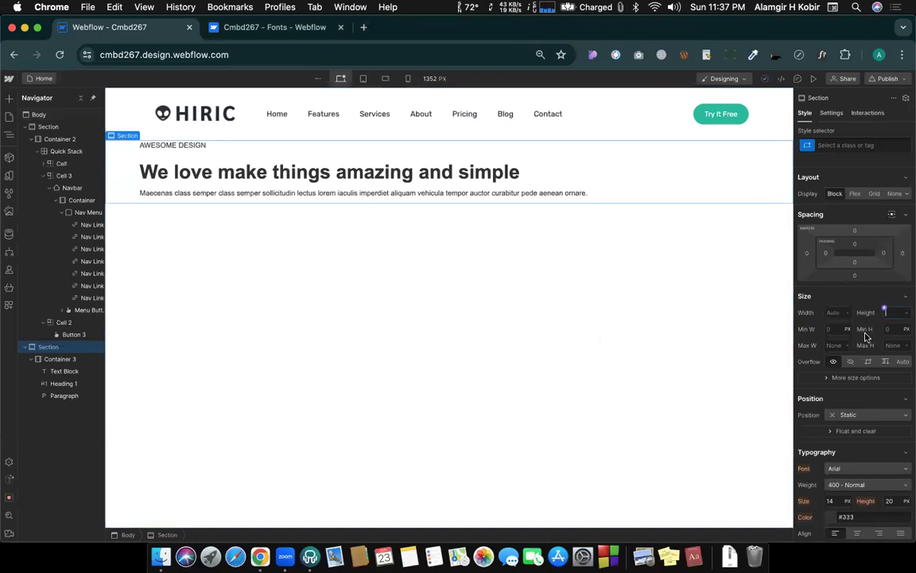
pyautogui.write('80vh')
pyautogui.press('Return')
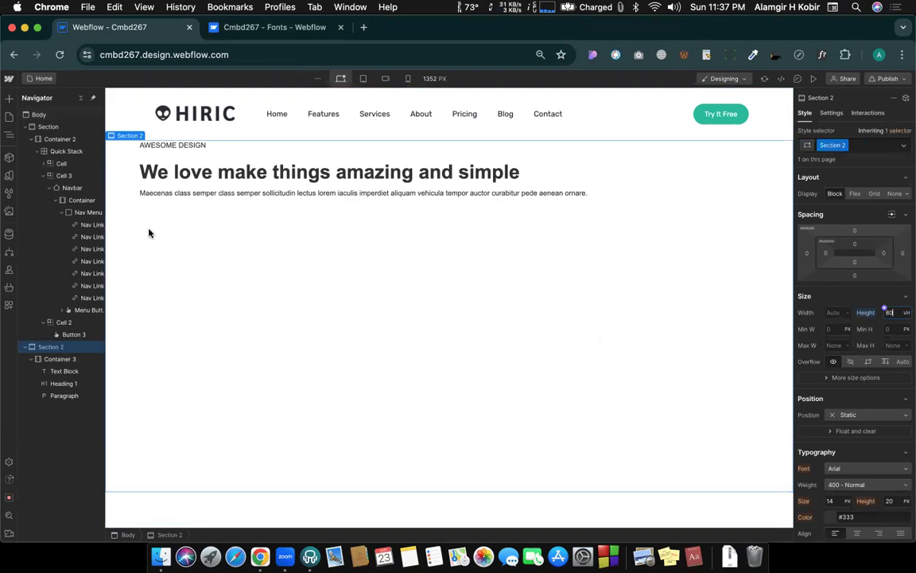
# - Give the hero section a light blue background colour, #64a1e2
pyautogui.scroll(-2, 858, 306)
pyautogui.scroll(-10, 858, 306)
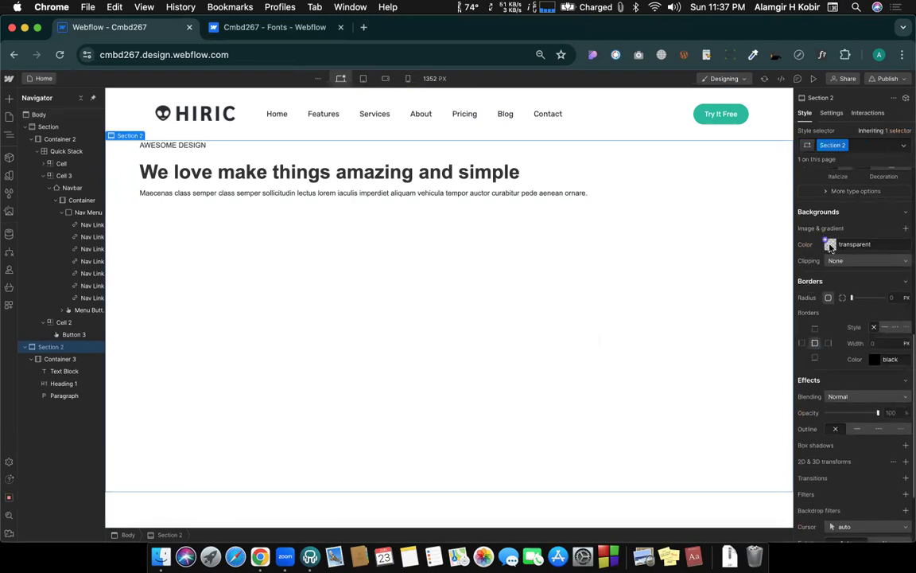
pyautogui.click(830, 244)
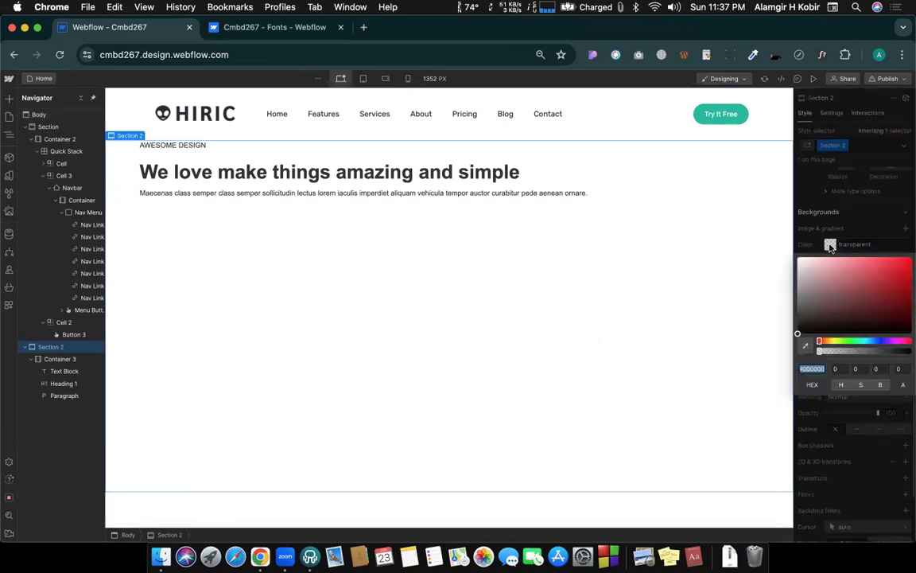
pyautogui.click(872, 342)
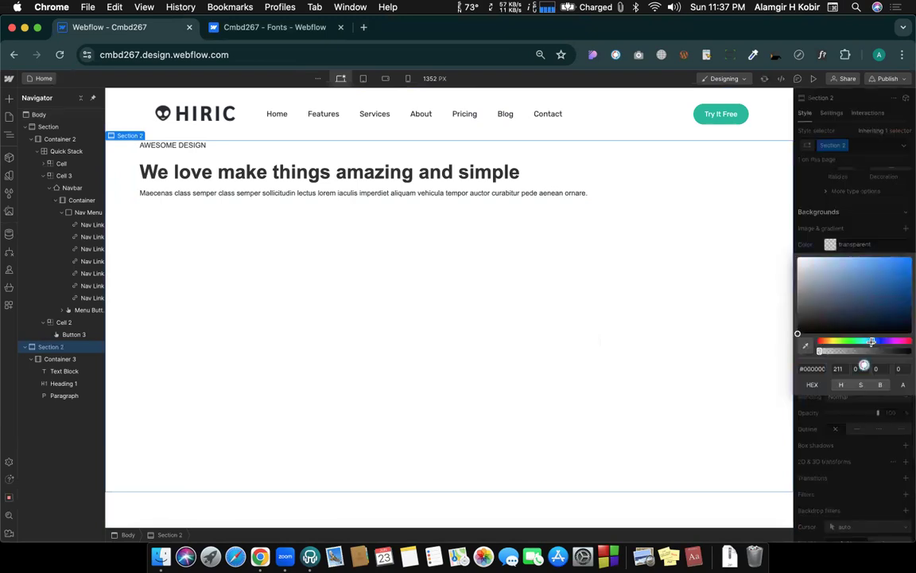
pyautogui.click(870, 281)
pyautogui.click(861, 264)
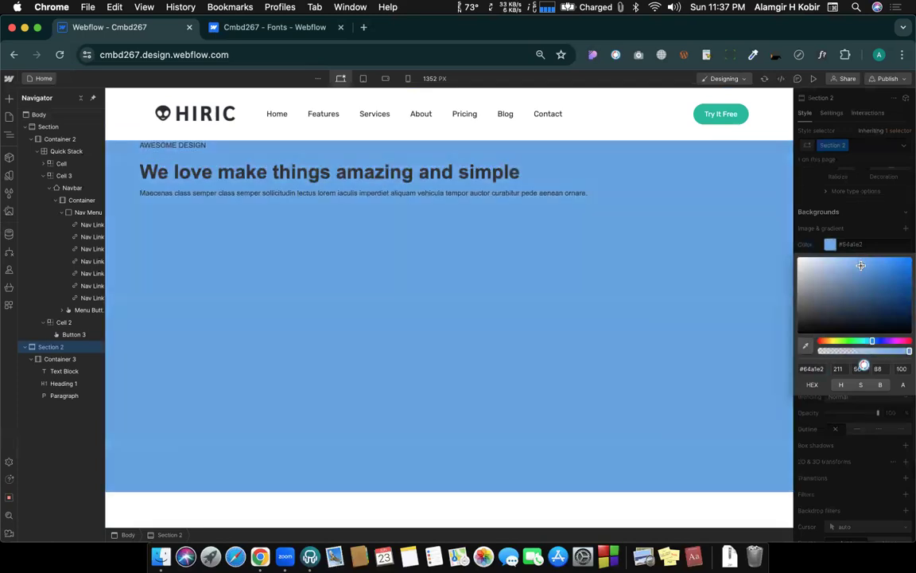
# - Adjust the hero section's background colour to the slightly softer blue #69a1de
pyautogui.click(862, 265)
pyautogui.click(872, 267)
pyautogui.moveTo(872, 266); pyautogui.dragTo(865, 266)
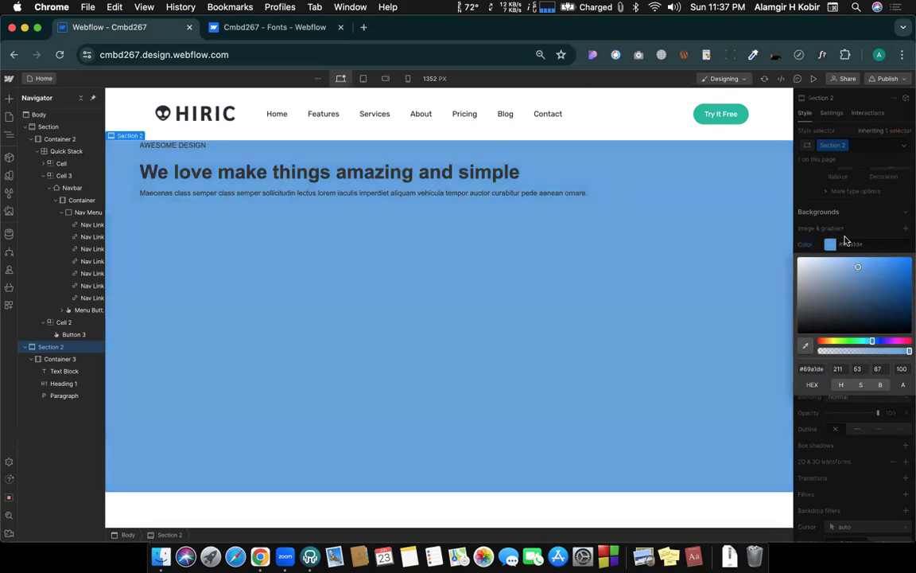
pyautogui.click(846, 241)
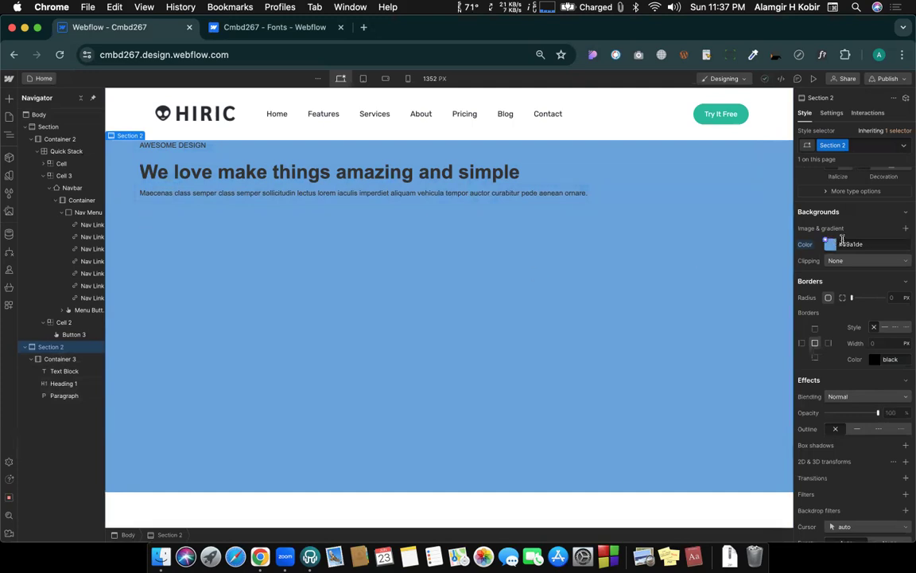
# - Switch the hero section's layout to Flex and align its content to Center both horizontally and vertically
pyautogui.scroll(10, 820, 238)
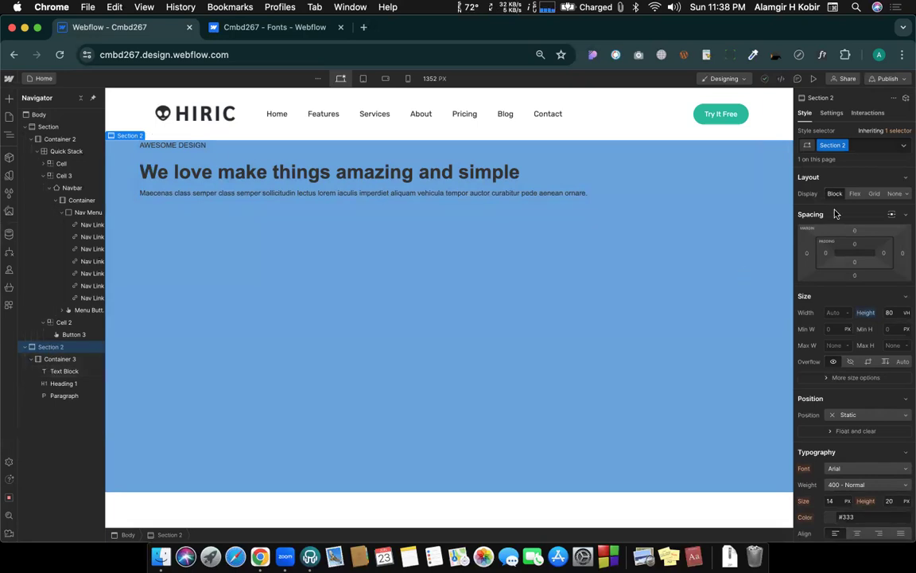
pyautogui.click(854, 193)
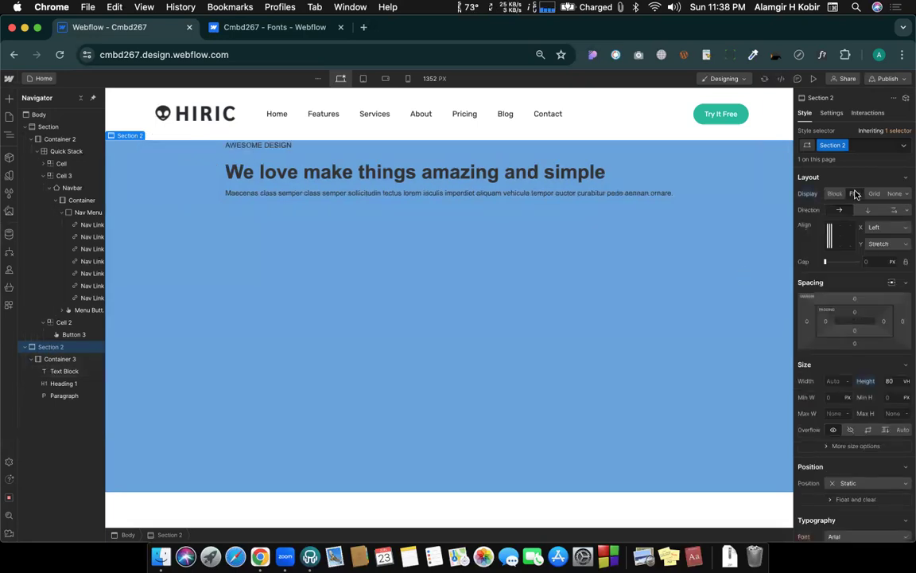
pyautogui.click(884, 229)
pyautogui.click(878, 241)
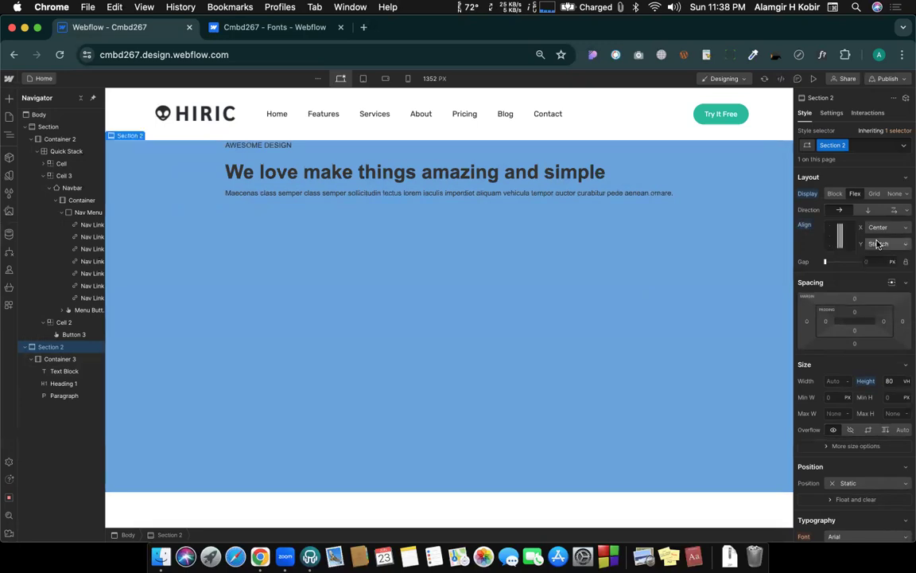
pyautogui.click(879, 246)
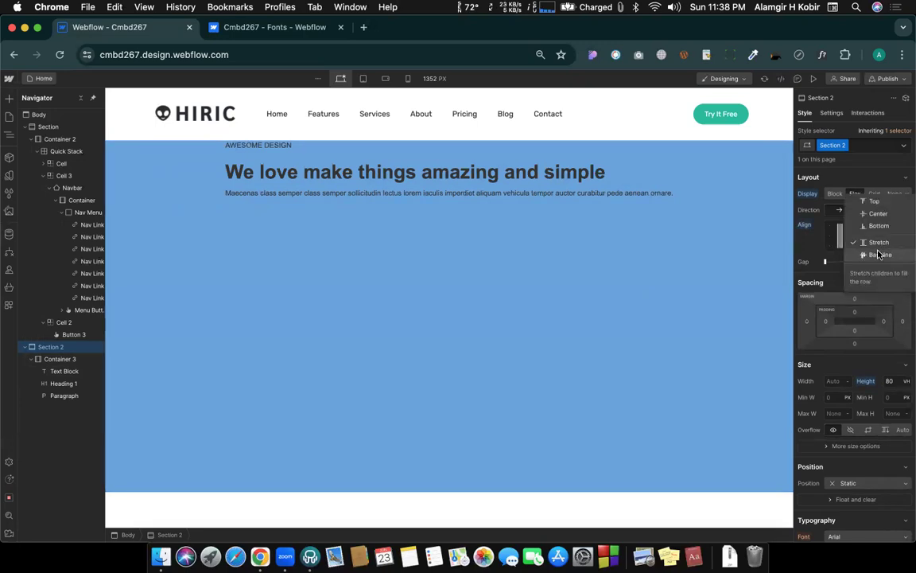
pyautogui.click(875, 215)
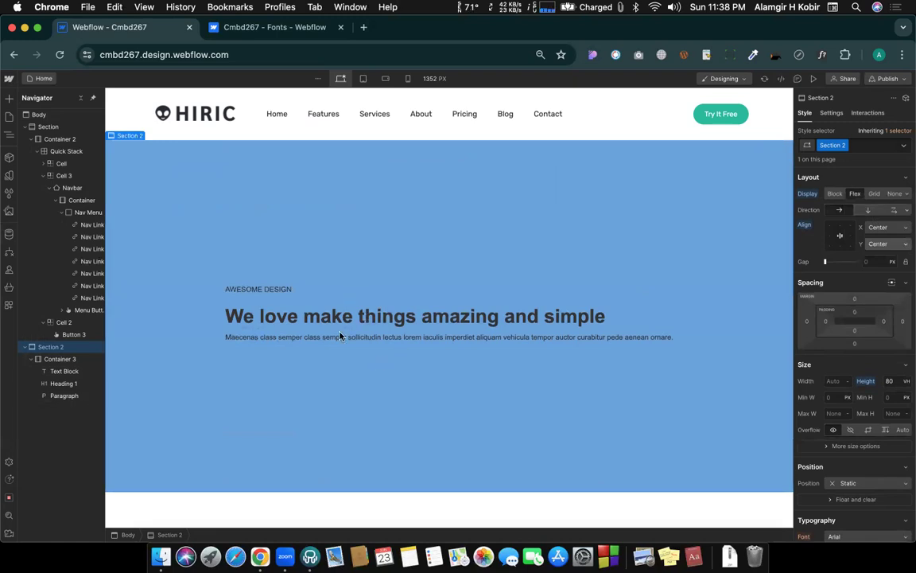
# - Centre the "AWESOME DESIGN" text block's text, then select the "We love make things amazing and simple" heading
pyautogui.click(285, 294)
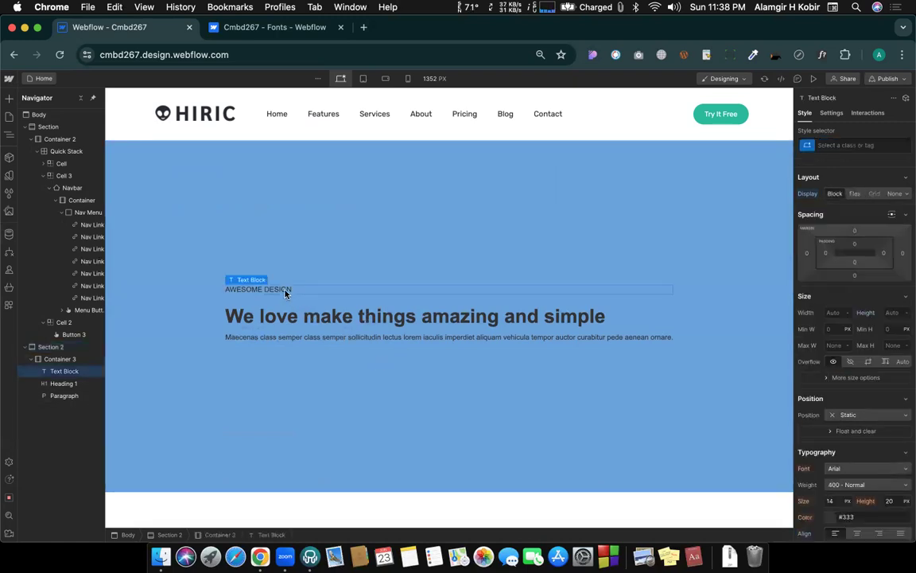
pyautogui.scroll(-5, 828, 384)
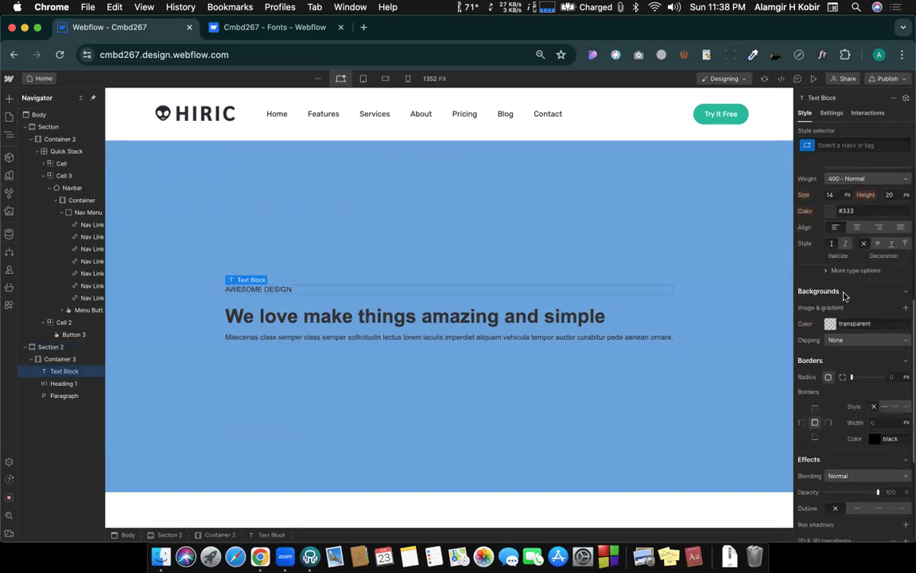
pyautogui.click(857, 228)
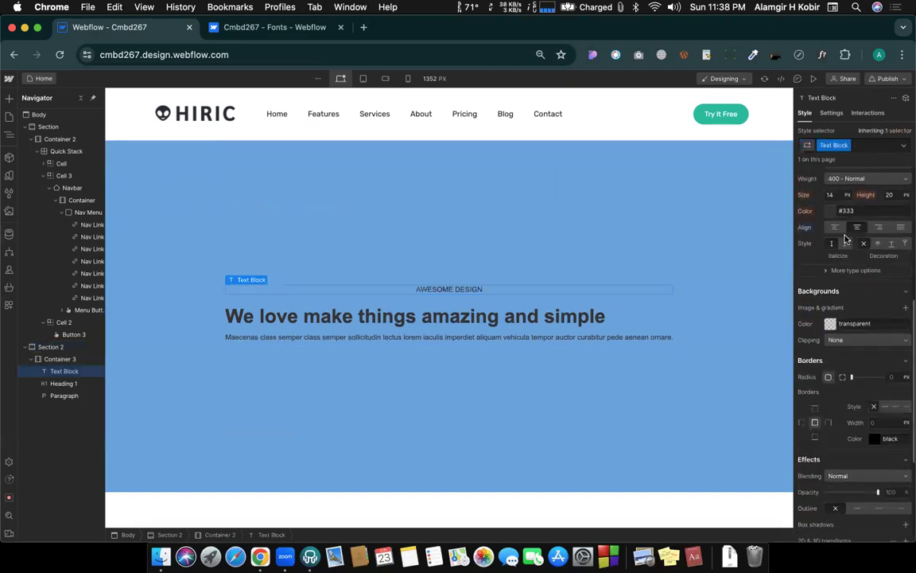
pyautogui.click(537, 322)
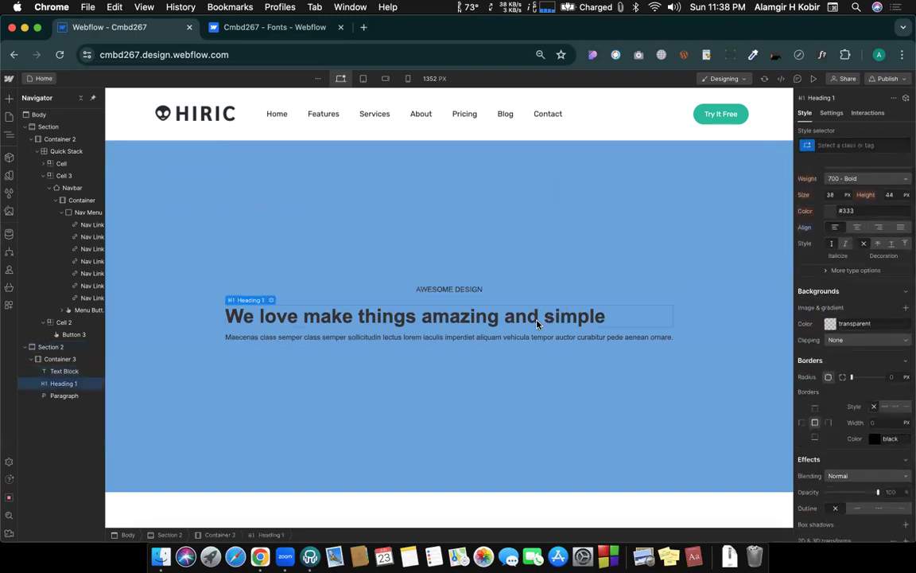
# - Center-align the hero heading "We love make things amazing and simple" and the paragraph below it
pyautogui.click(859, 229)
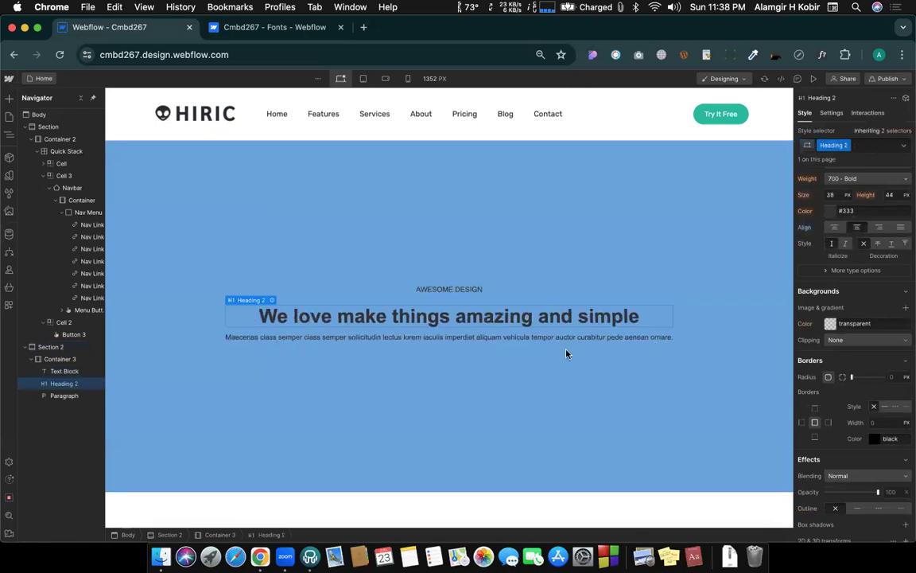
pyautogui.click(510, 342)
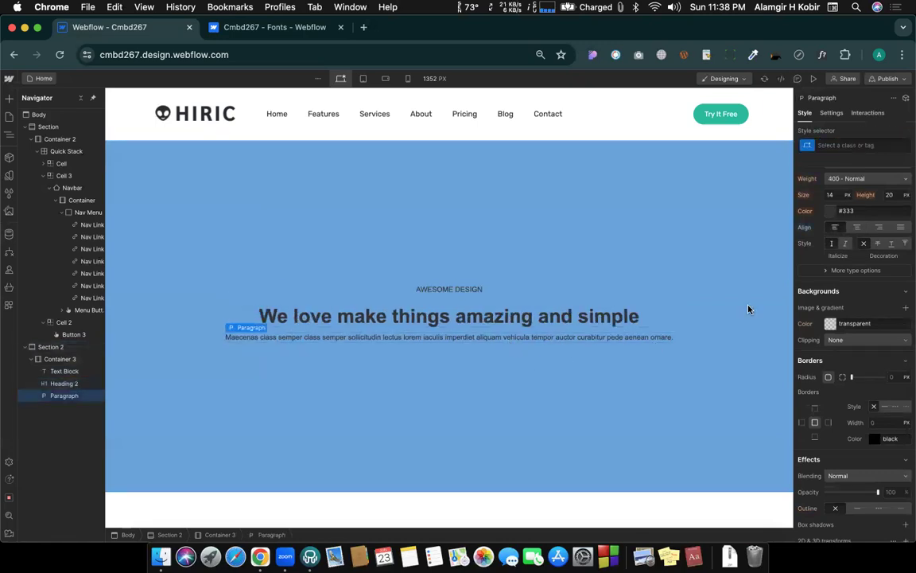
pyautogui.click(859, 229)
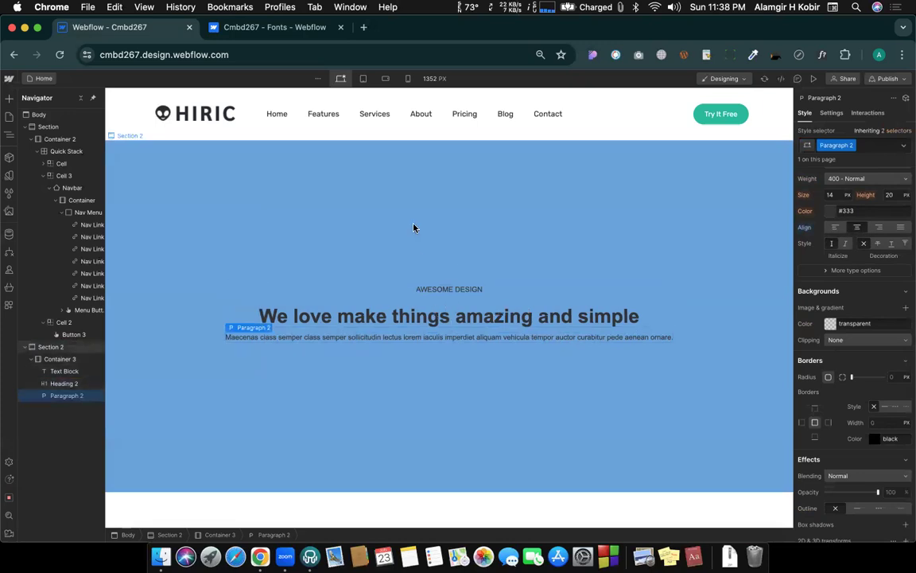
# - Inspect the AWESOME DESIGN line's typography on the Hiric reference page with WhatFont and select its font family name
pyautogui.click(444, 291)
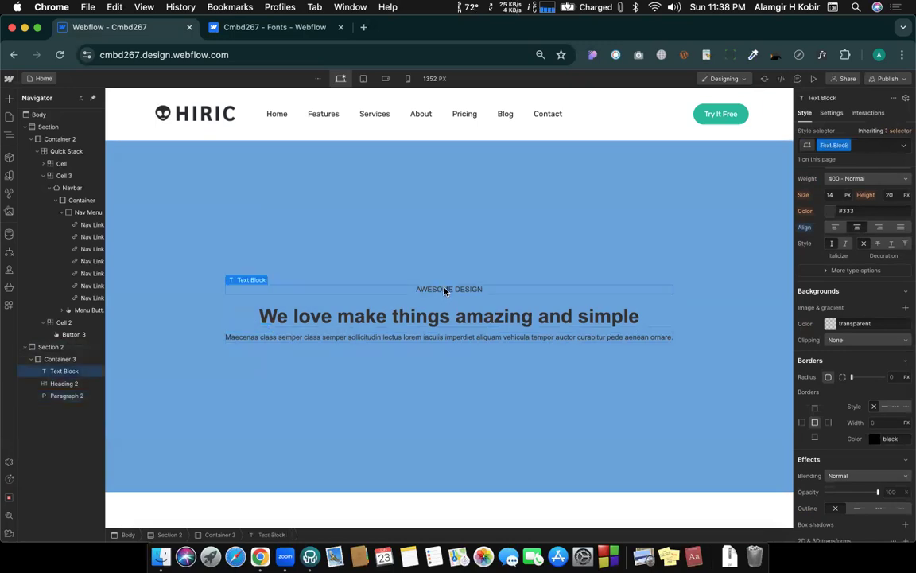
pyautogui.hotkey('ctrl', 'Right')
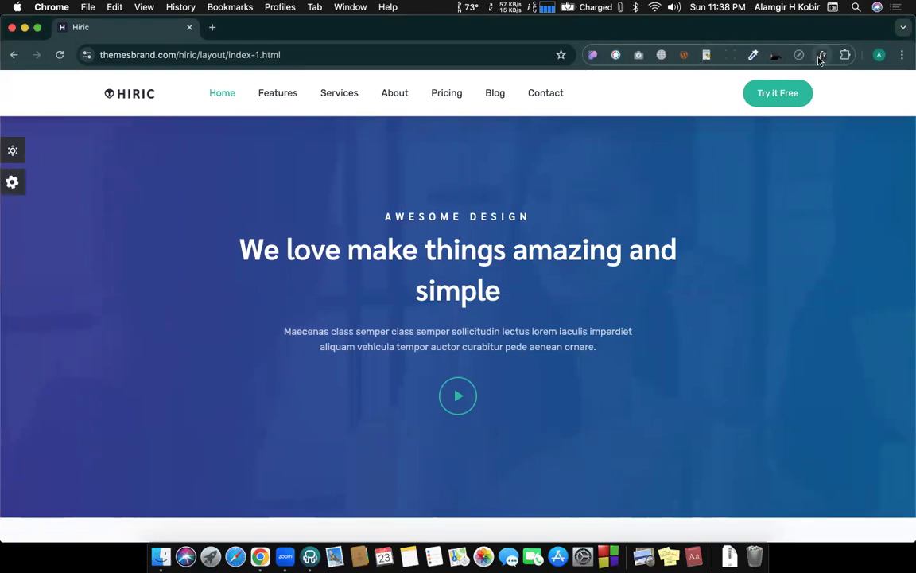
pyautogui.click(481, 218)
pyautogui.doubleClick(481, 241)
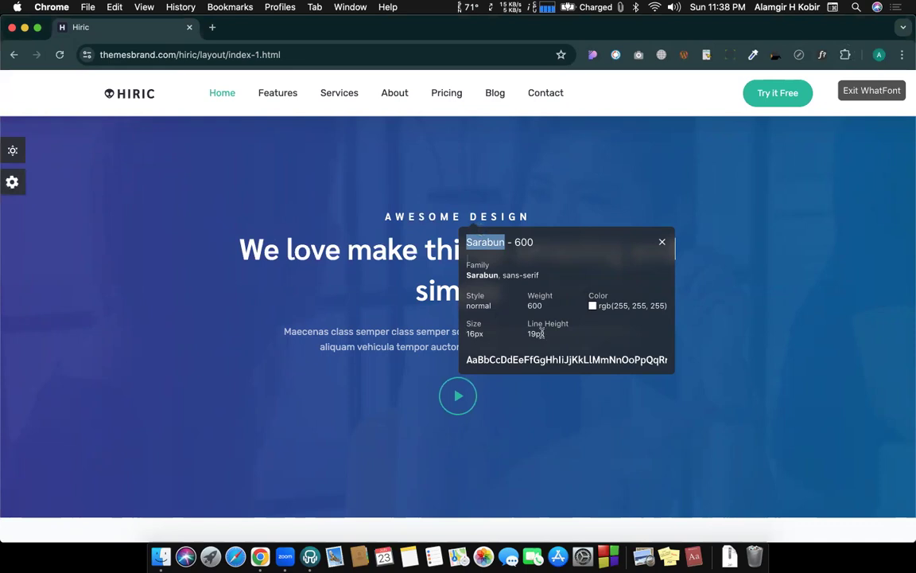
# - Return to Webflow, open the Cmbd267 site's font settings and choose the Google font Sarabun
pyautogui.hotkey('ctrl', 'Left')
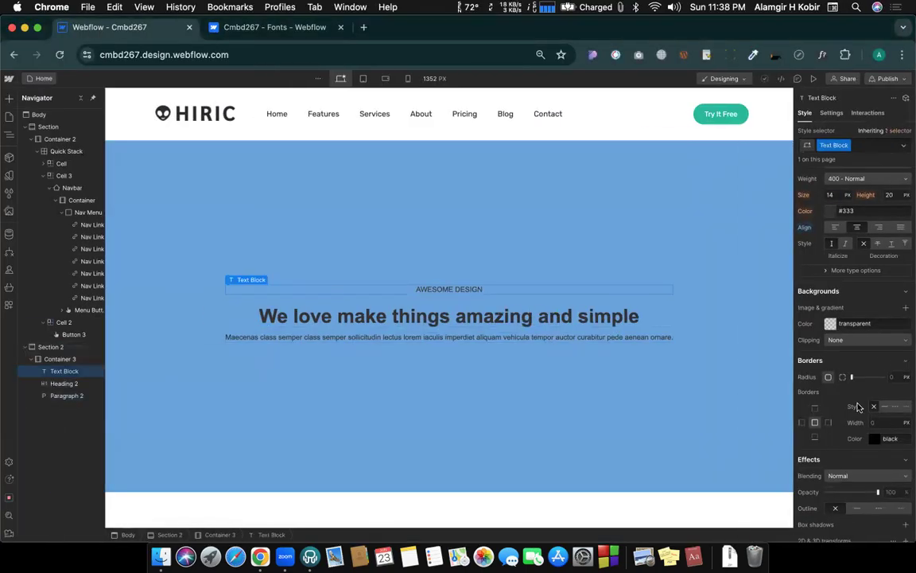
pyautogui.scroll(5, 859, 407)
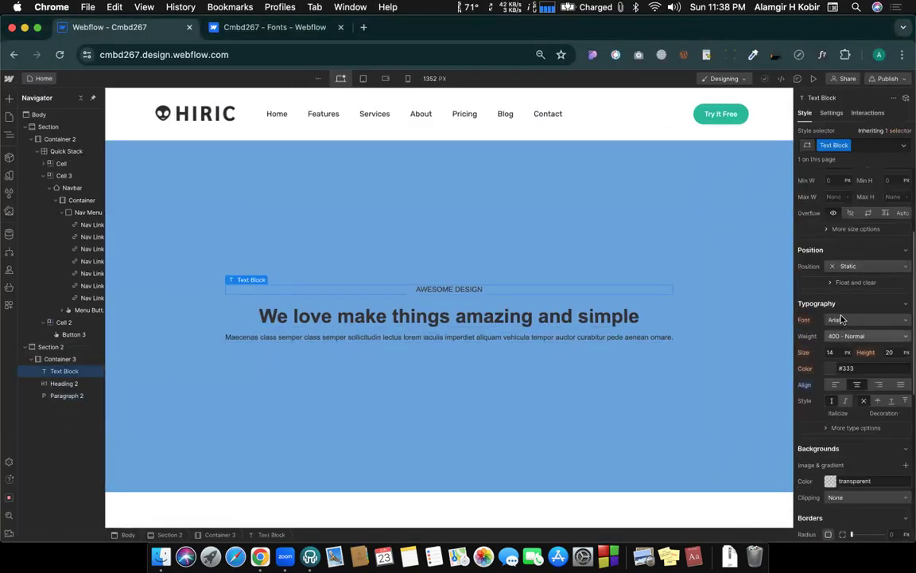
pyautogui.click(842, 319)
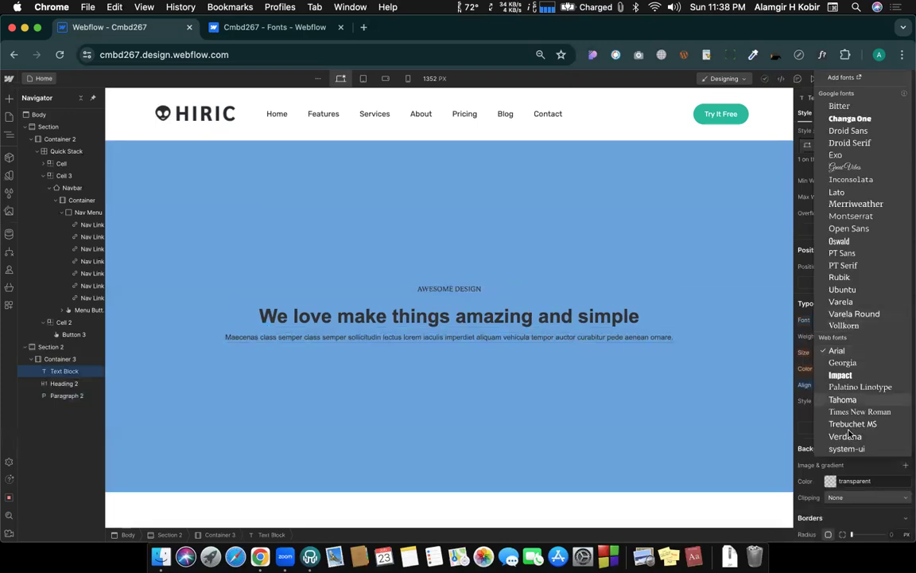
pyautogui.click(839, 80)
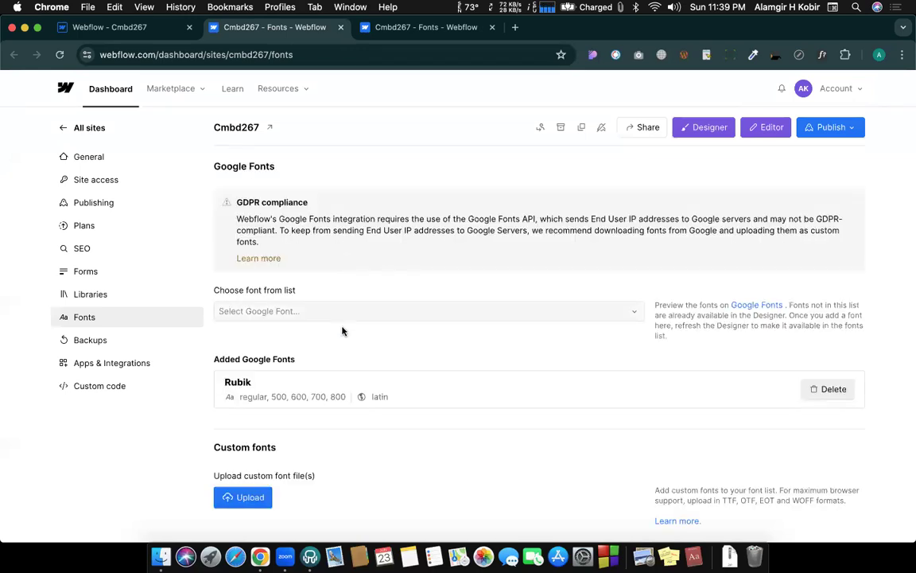
pyautogui.click(303, 311)
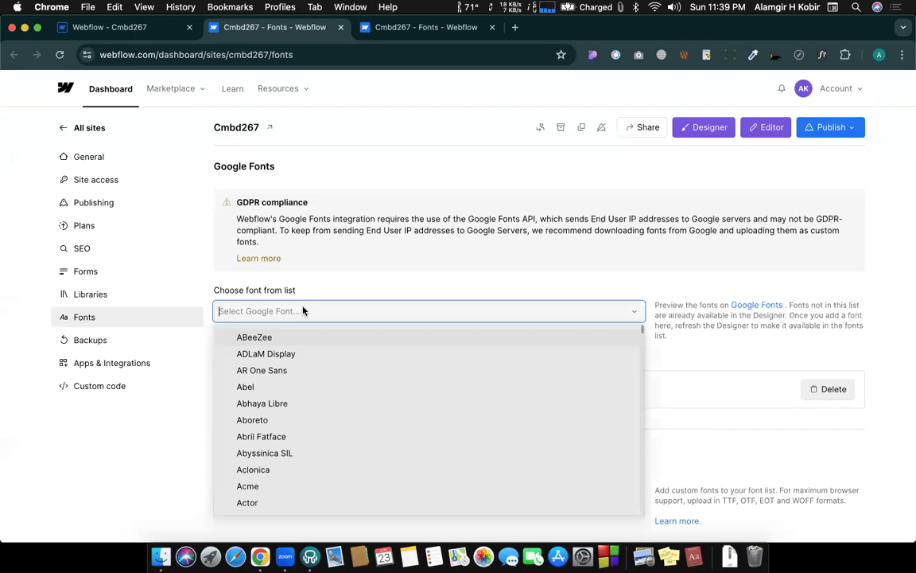
pyautogui.write('Sarabun')
pyautogui.click(253, 336)
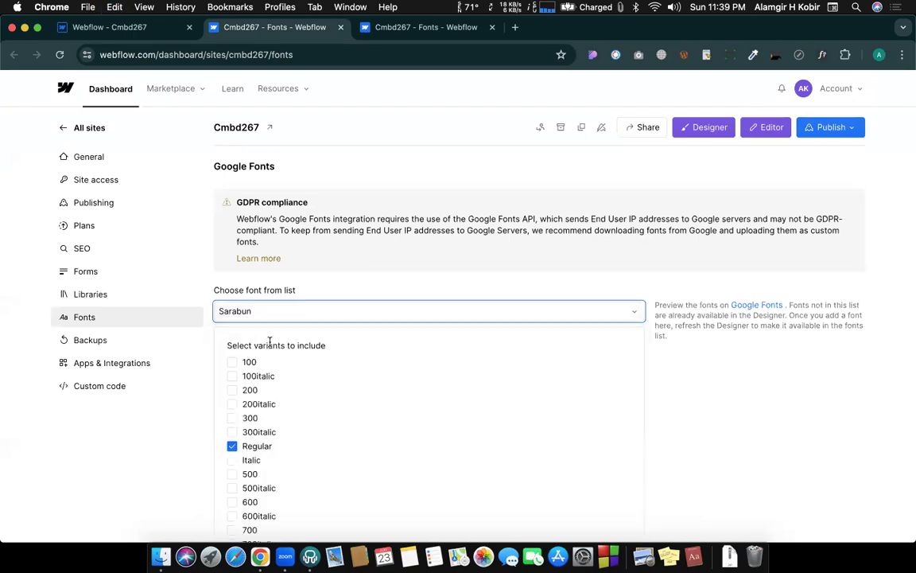
# - Include the 500, 600 and 700 variants with Regular and add the Sarabun font to the site
pyautogui.scroll(-5, 270, 342)
pyautogui.click(232, 318)
pyautogui.click(232, 347)
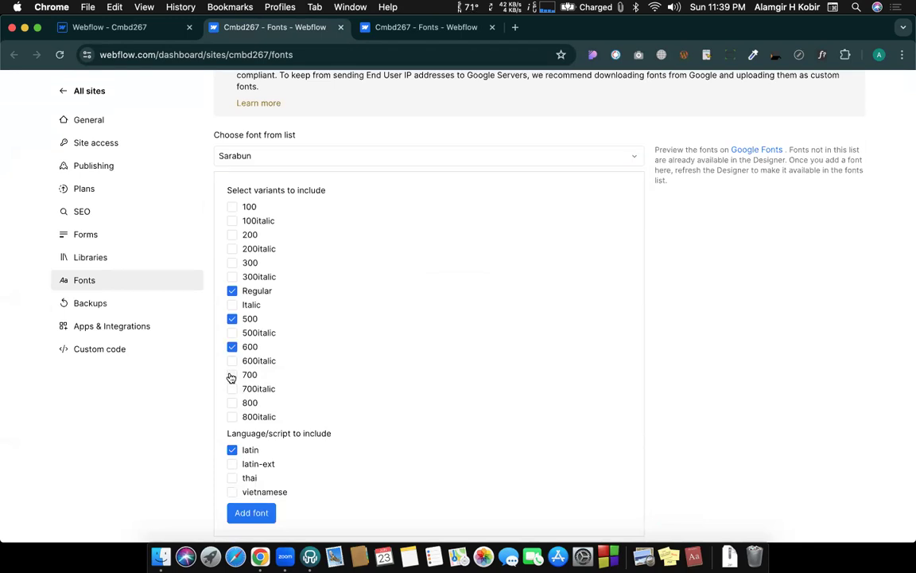
pyautogui.click(241, 513)
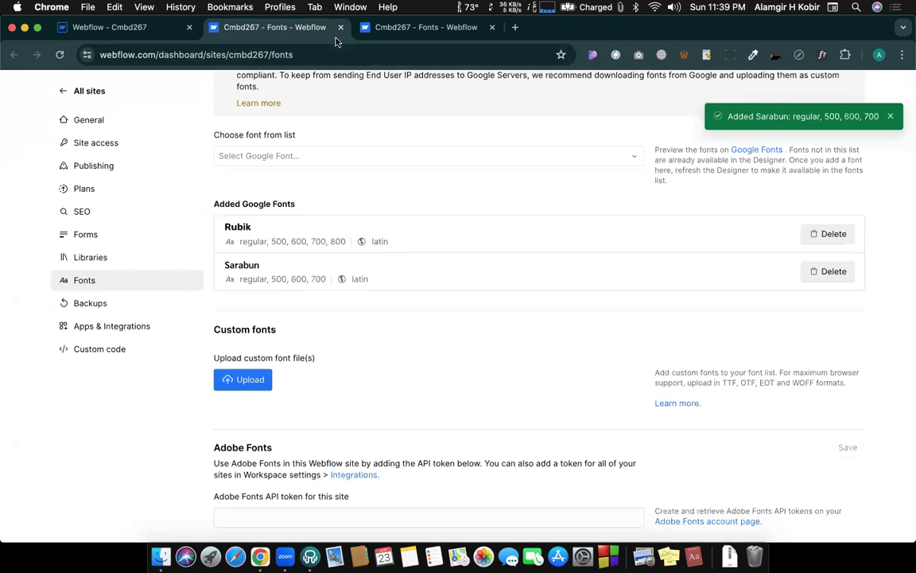
# - Reload the site in the Designer and set the AWESOME DESIGN text block's font to Sarabun
pyautogui.click(159, 32)
pyautogui.click(58, 54)
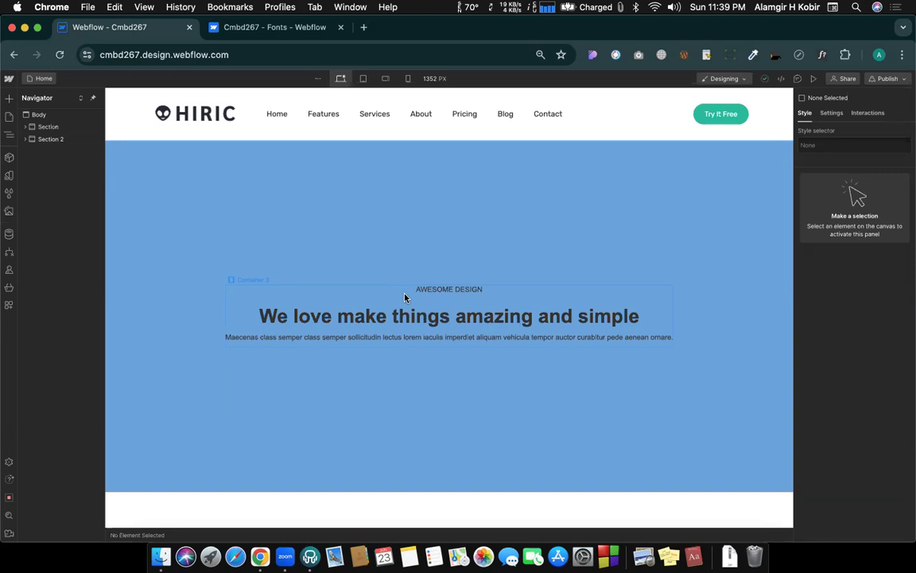
pyautogui.click(424, 292)
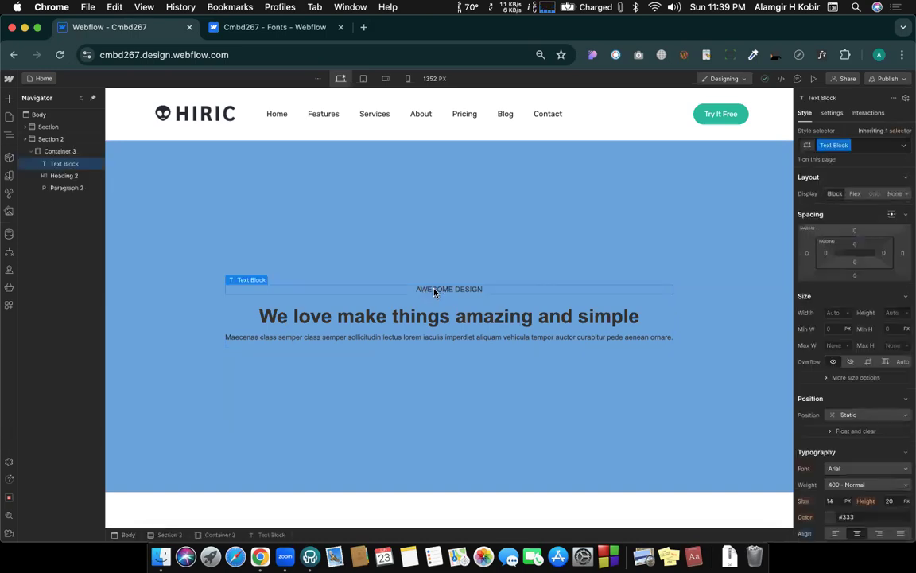
pyautogui.scroll(-5, 826, 381)
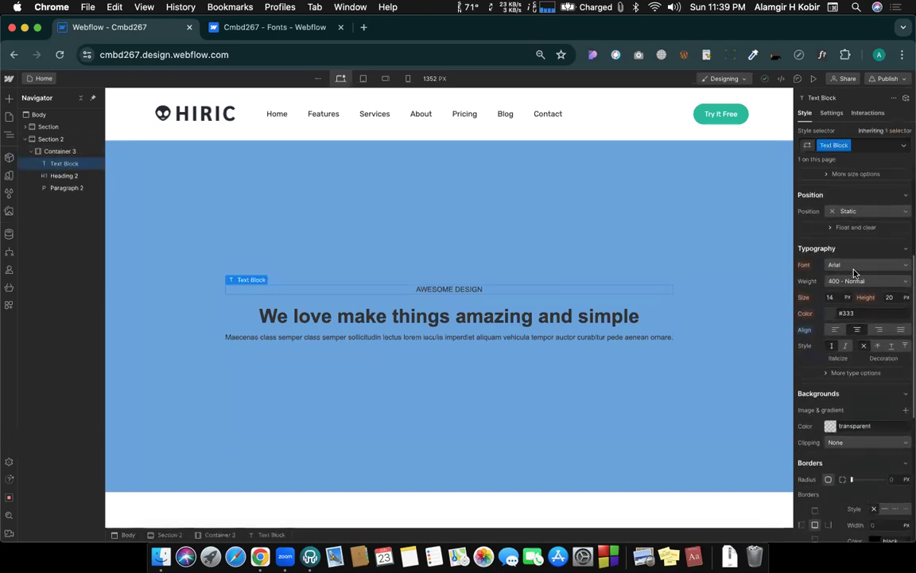
pyautogui.click(840, 266)
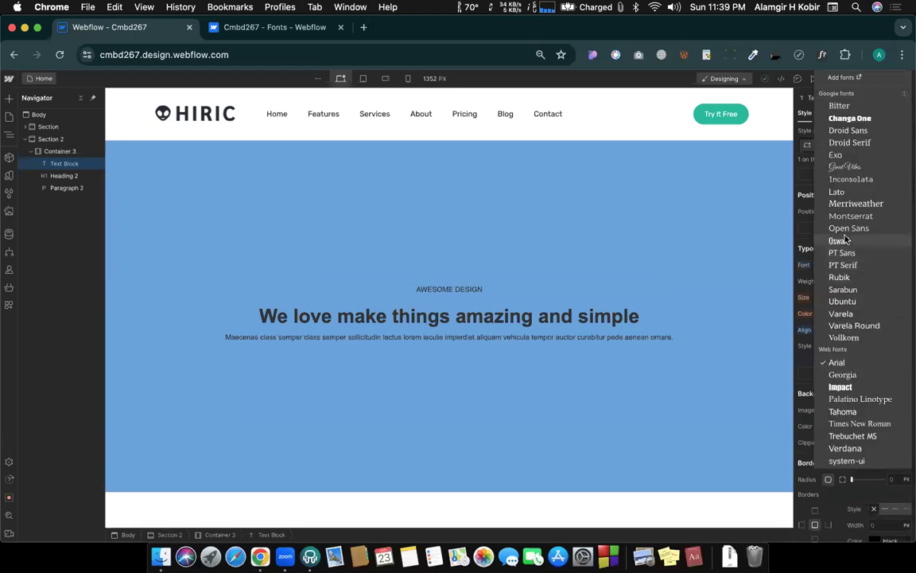
pyautogui.click(842, 290)
# - Match the text block to the Hiric reference: weight 600 - Semi Bold, size 16 px and line height 19 px
pyautogui.hotkey('ctrl', 'Right')
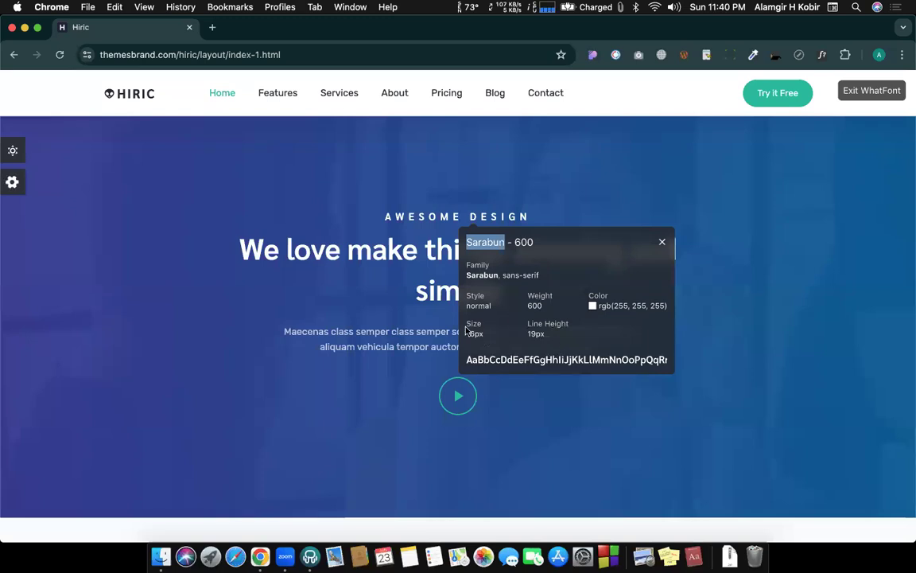
pyautogui.hotkey('ctrl', 'Left')
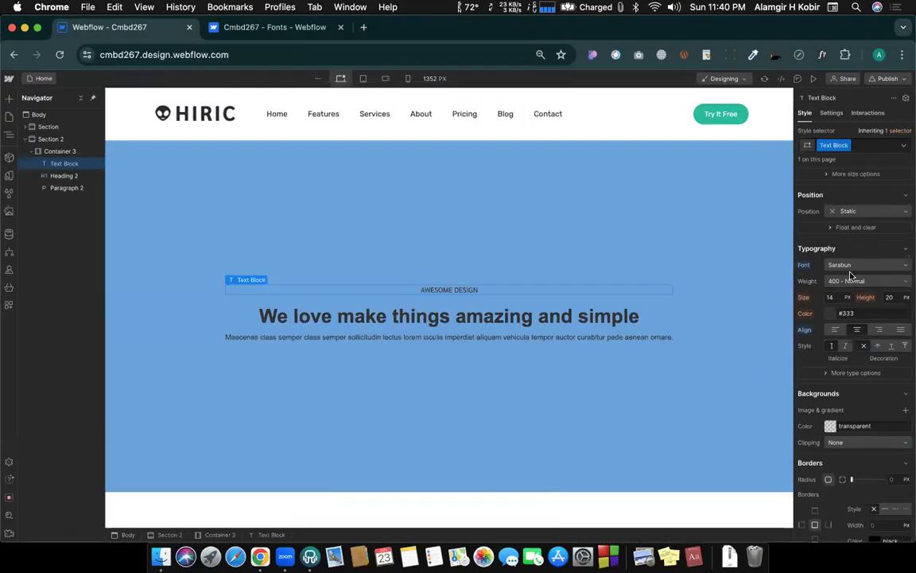
pyautogui.click(842, 285)
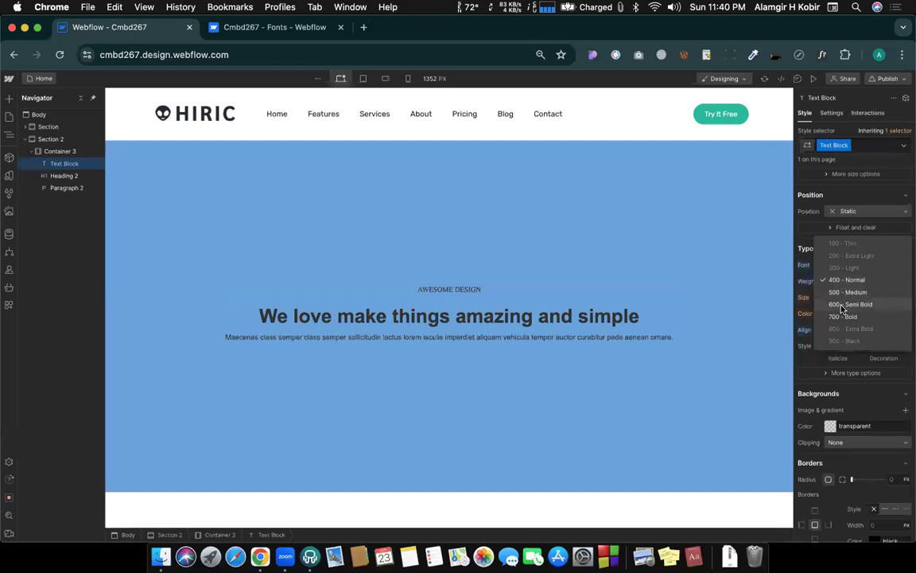
pyautogui.click(791, 301)
pyautogui.click(837, 299)
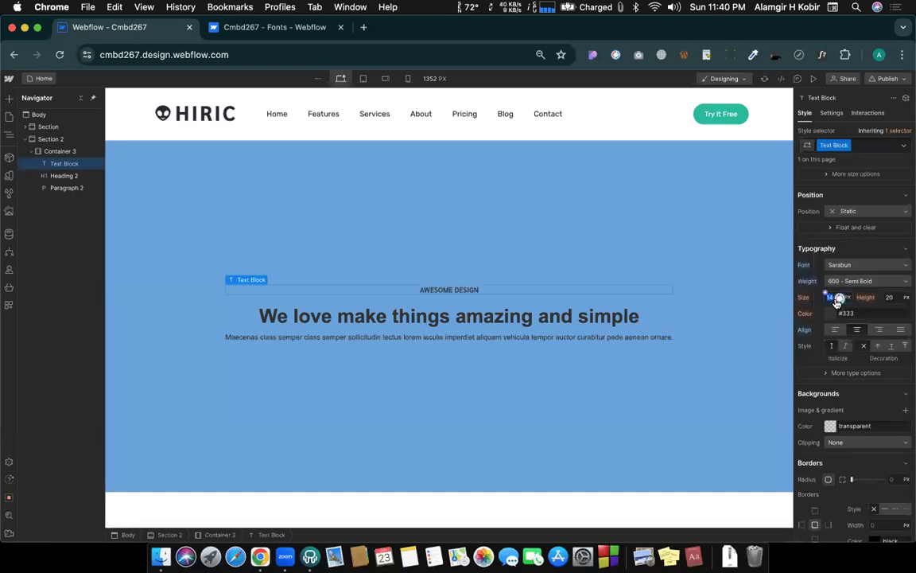
pyautogui.press('Up')
pyautogui.press('Up')
pyautogui.press('Tab')
pyautogui.press('Down')
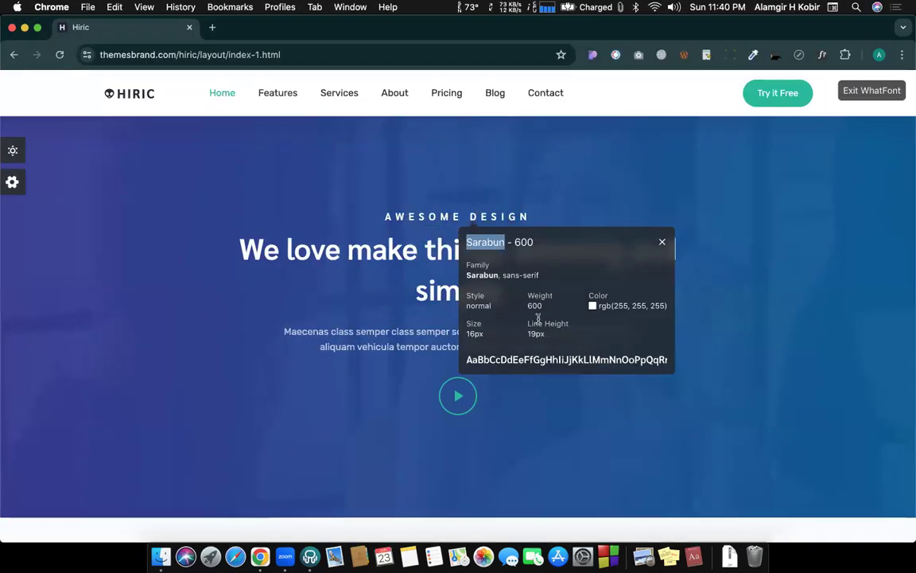
pyautogui.hotkey('ctrl', 'Left')
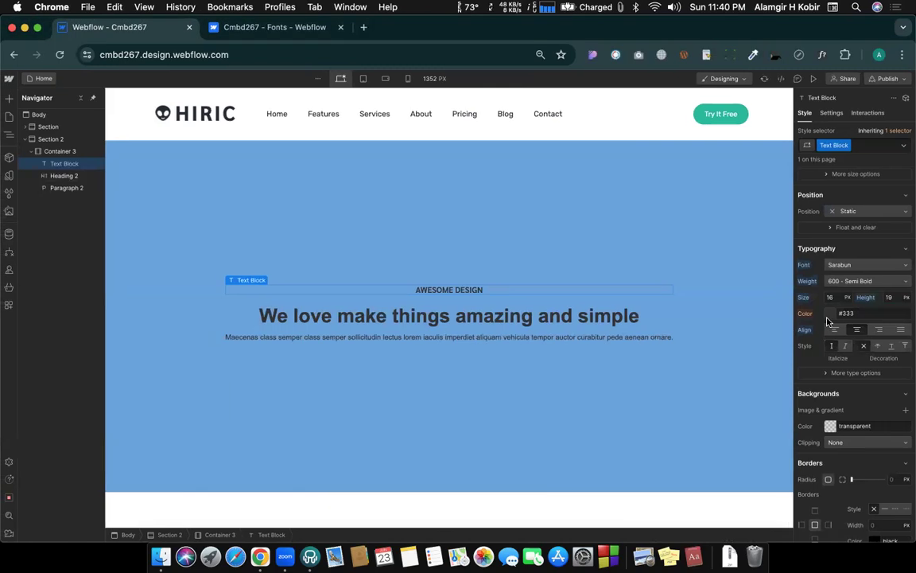
# - Set the AWESOME DESIGN text block's text color to white (#ffffff)
pyautogui.click(831, 314)
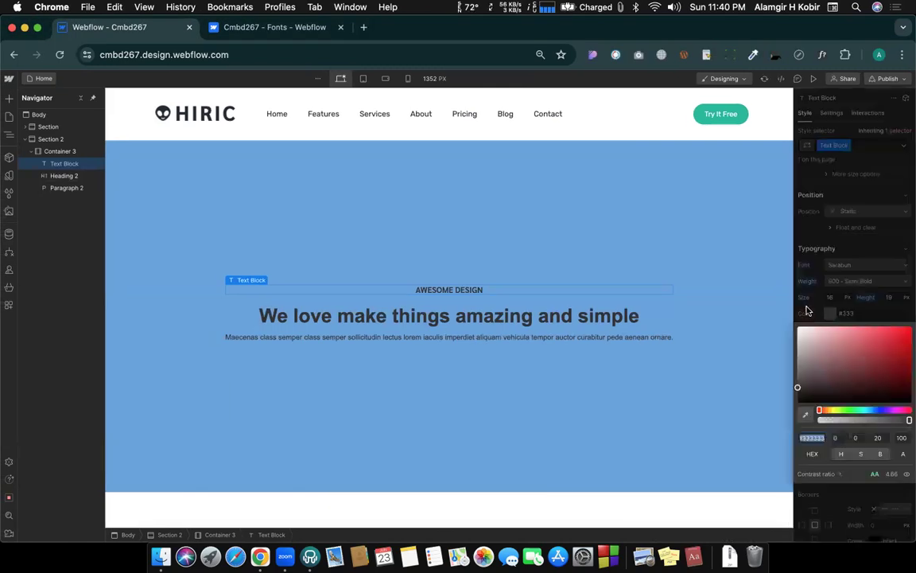
pyautogui.moveTo(811, 333); pyautogui.dragTo(782, 324)
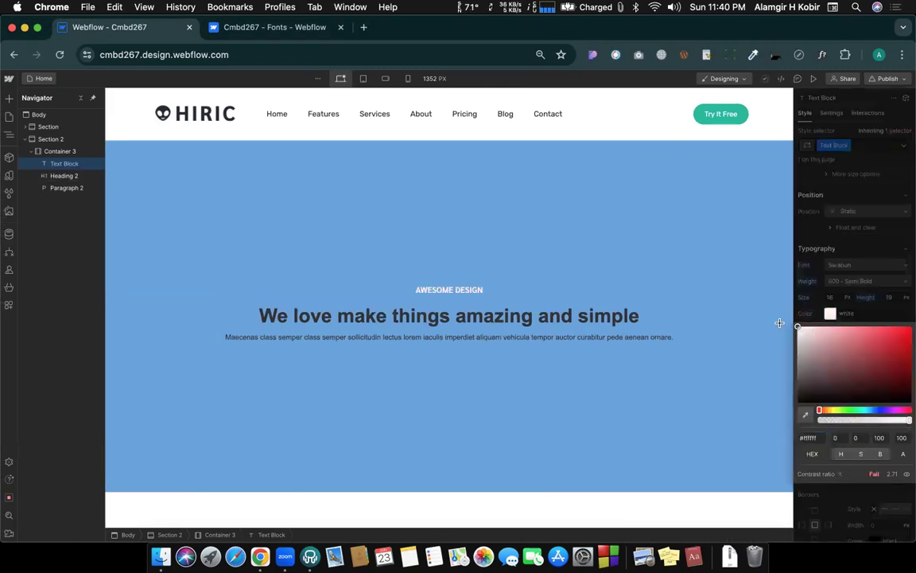
pyautogui.click(848, 307)
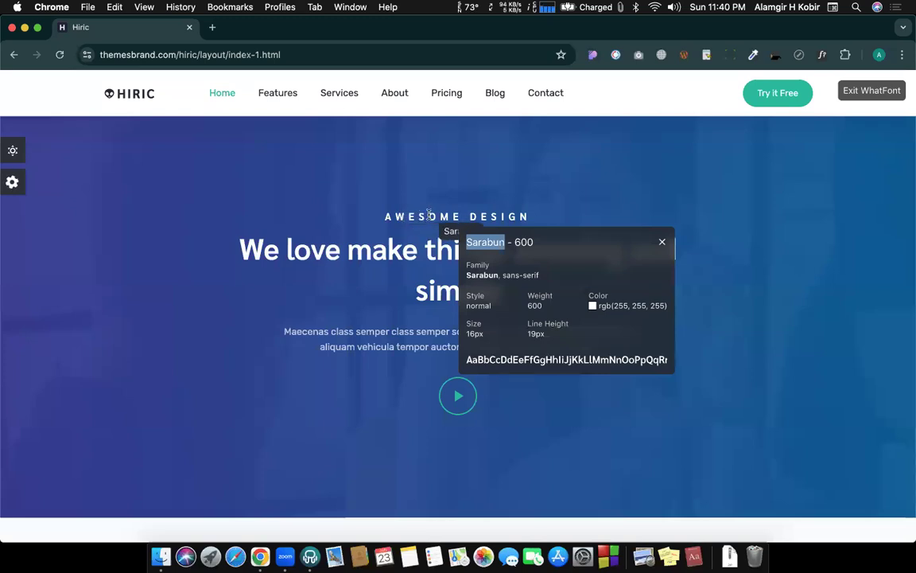
# - Exit WhatFont on the Hiric reference page and inspect the AWESOME DESIGN line's letter spacing with CSS Peeper
pyautogui.hotkey('ctrl', 'Left')
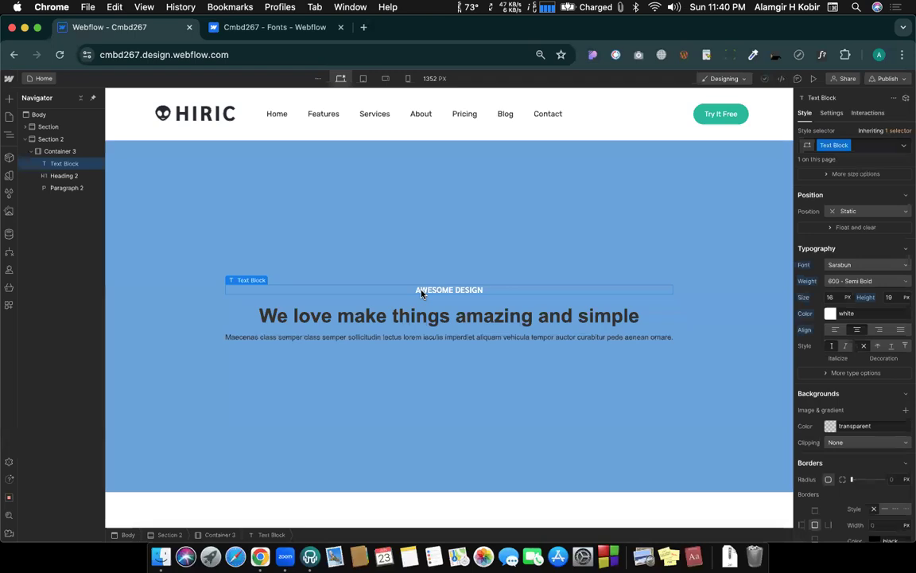
pyautogui.hotkey('ctrl', 'Right')
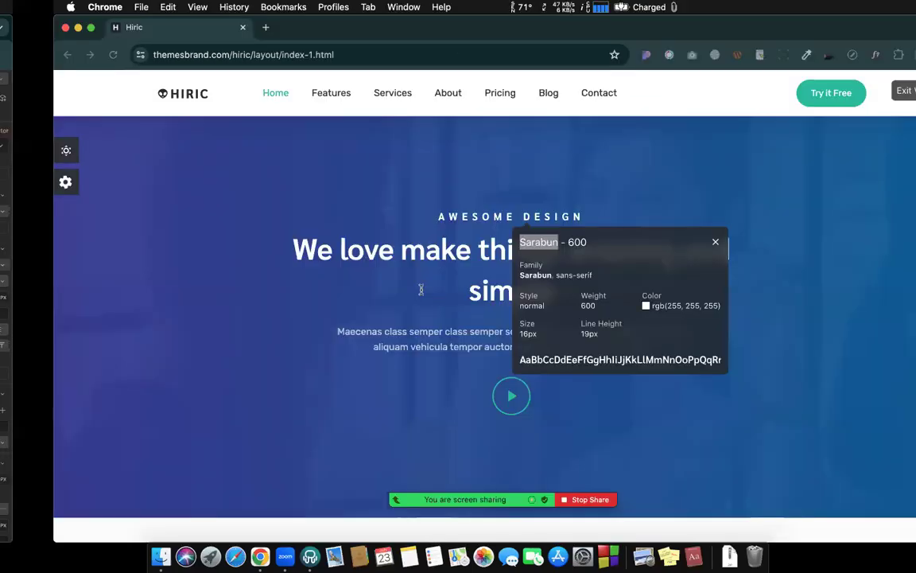
pyautogui.click(663, 244)
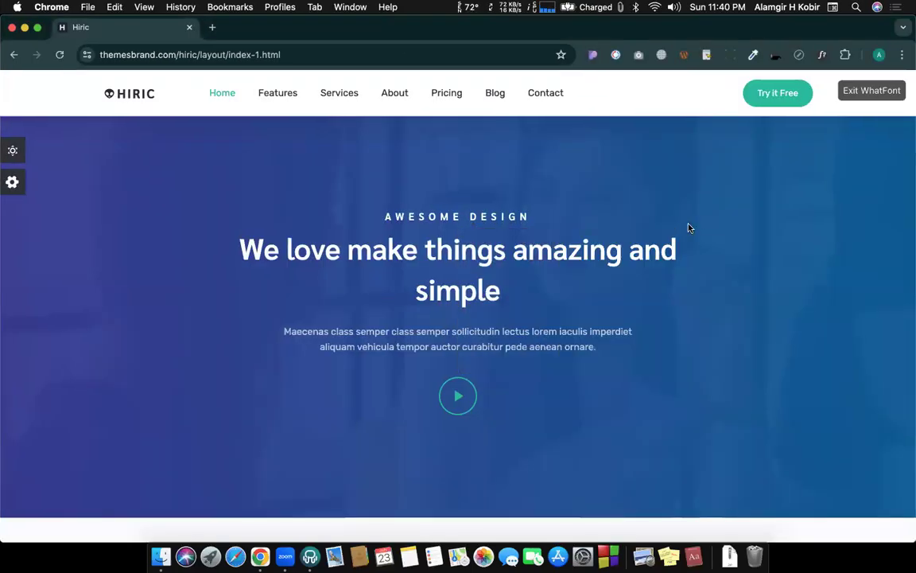
pyautogui.click(873, 89)
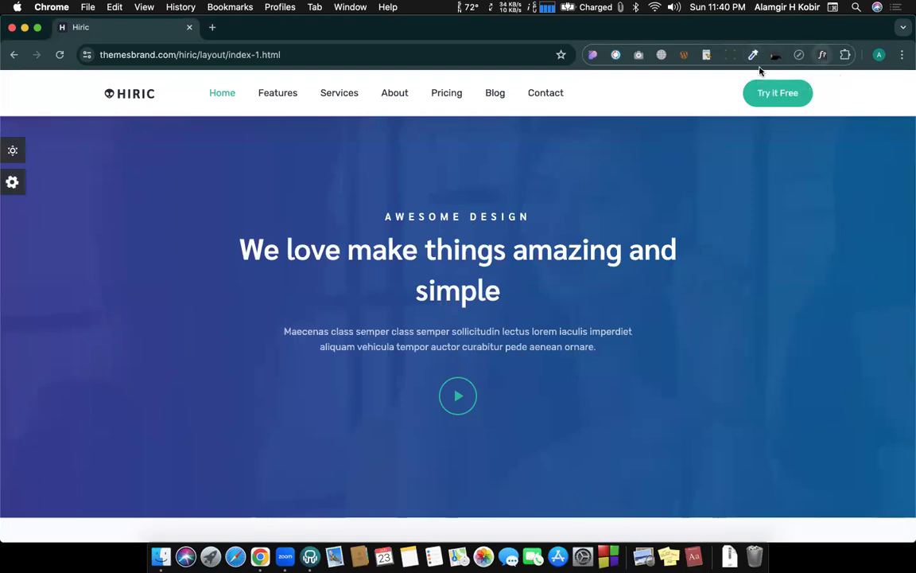
pyautogui.click(593, 55)
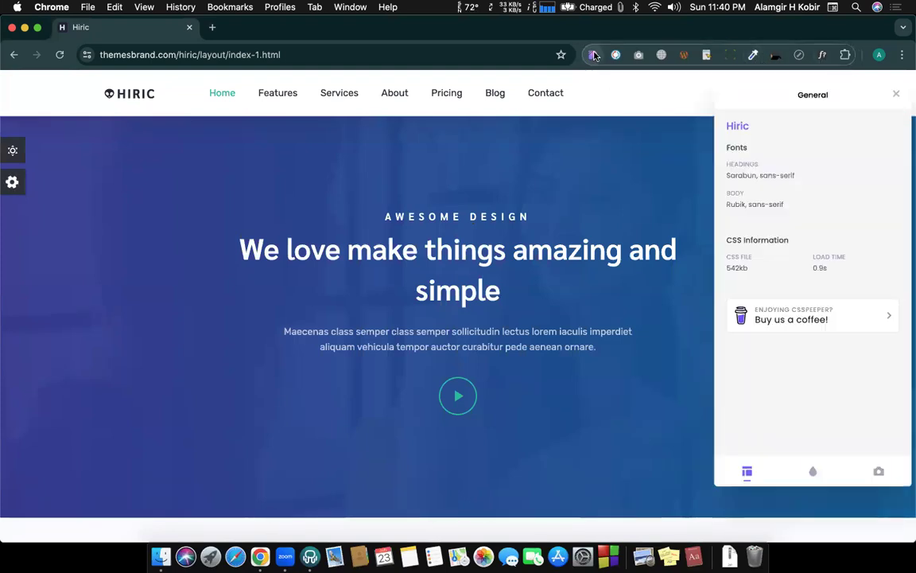
pyautogui.click(473, 223)
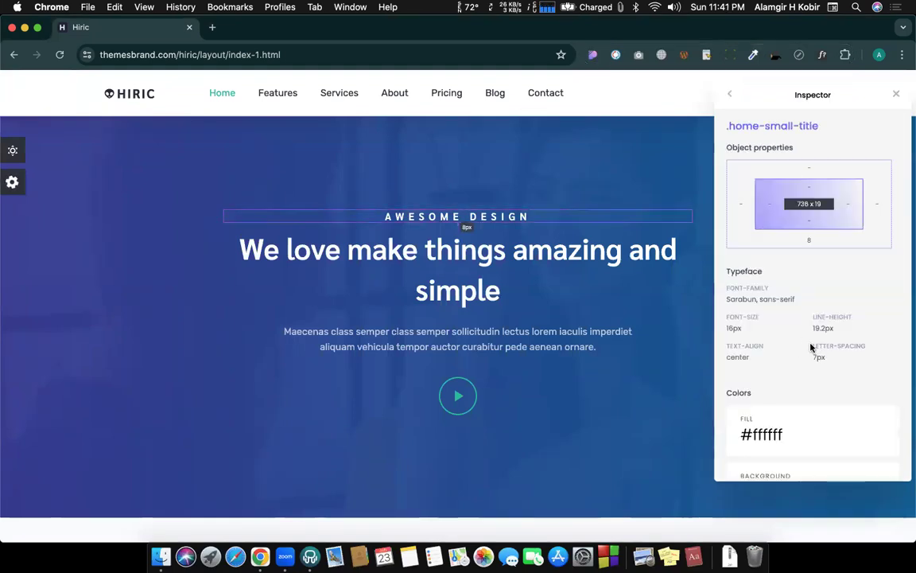
pyautogui.moveTo(811, 347); pyautogui.dragTo(837, 364)
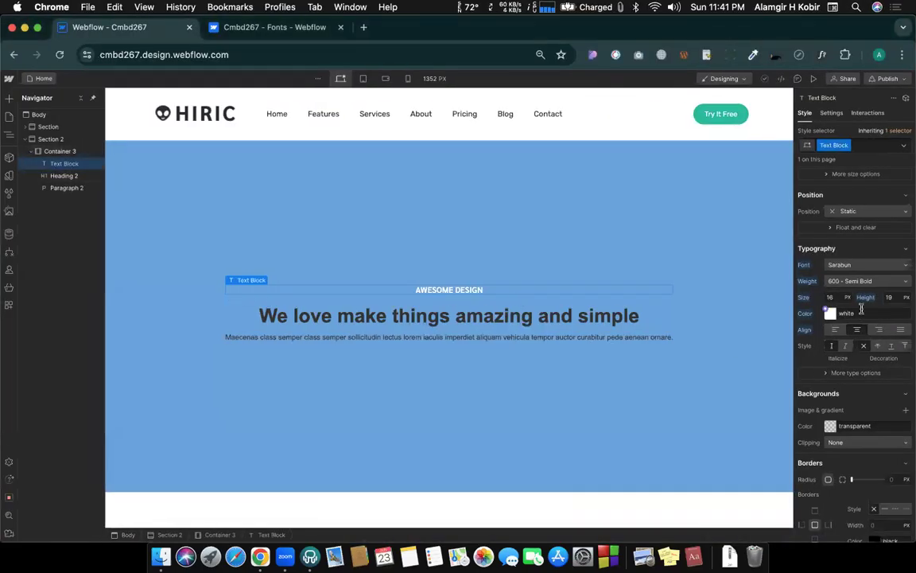
# - Set the AWESOME DESIGN text block's letter spacing to 7 px
pyautogui.click(832, 376)
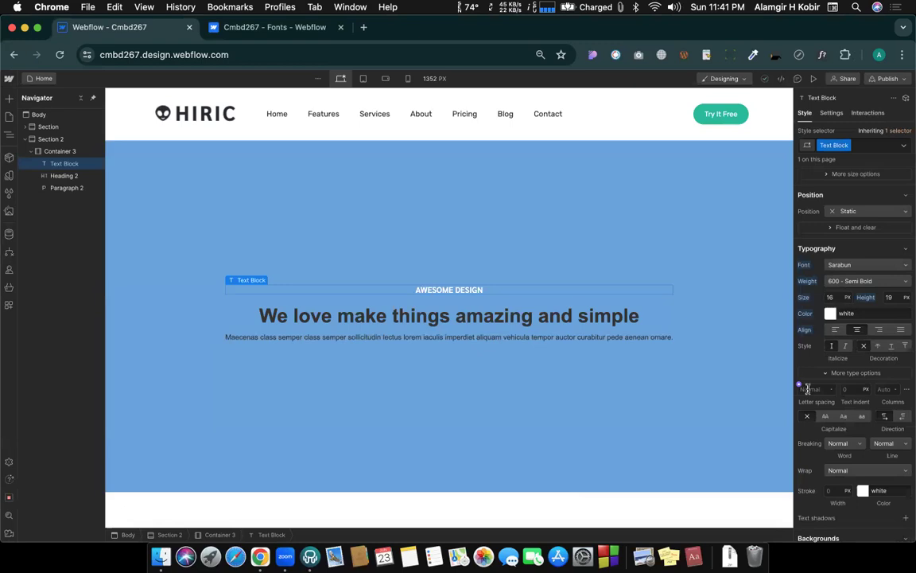
pyautogui.click(815, 389)
pyautogui.write('7')
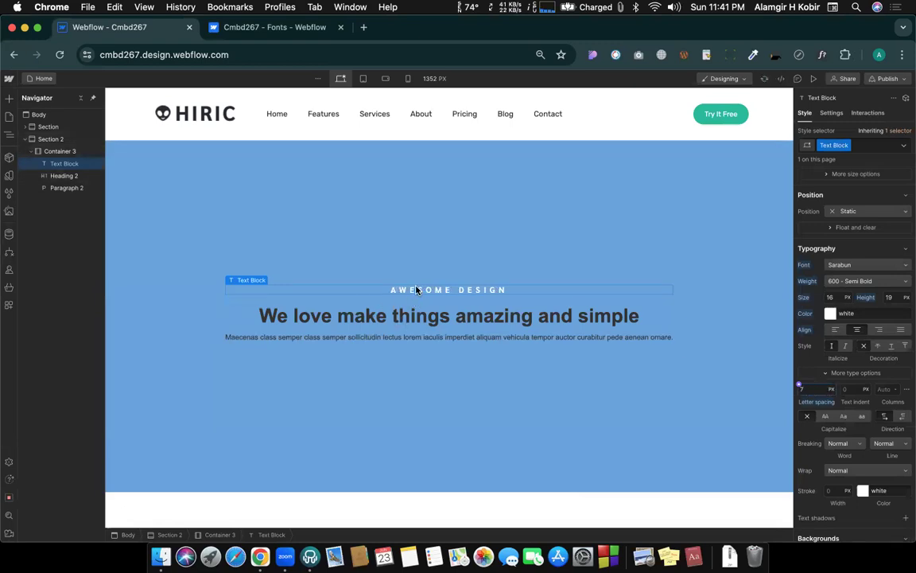
# - Inspect the main heading on the Hiric page with CSS Peeper and set the Webflow heading's font to Sarabun
pyautogui.click(395, 315)
pyautogui.hotkey('ctrl', 'Right')
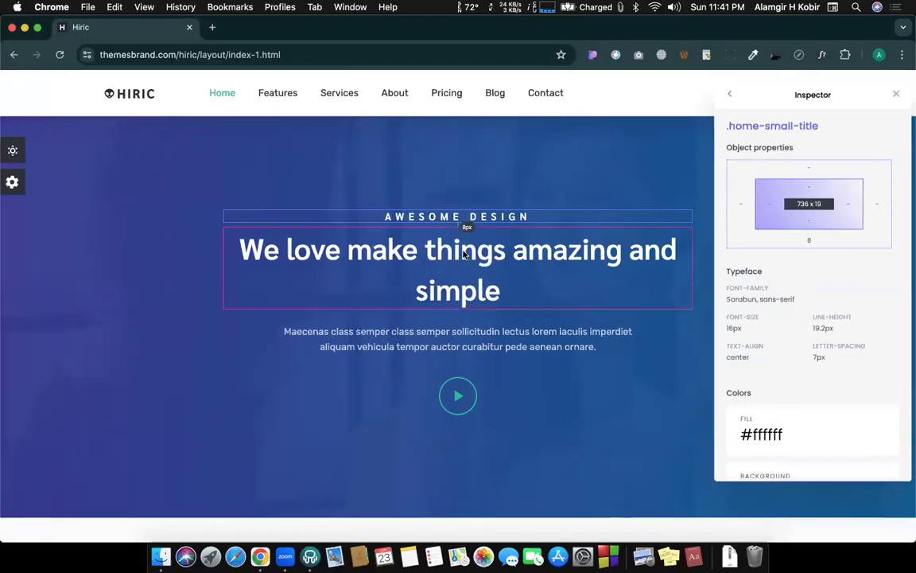
pyautogui.click(465, 251)
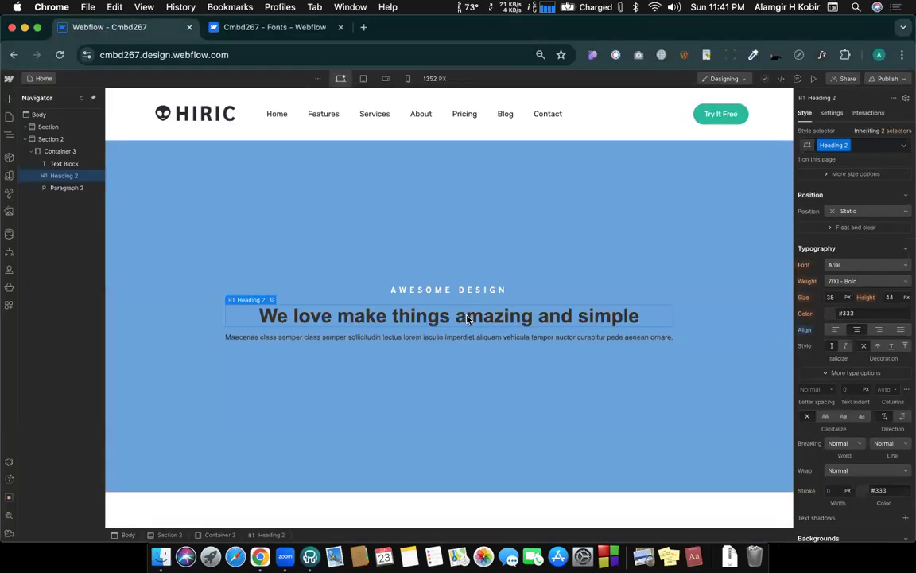
pyautogui.click(842, 265)
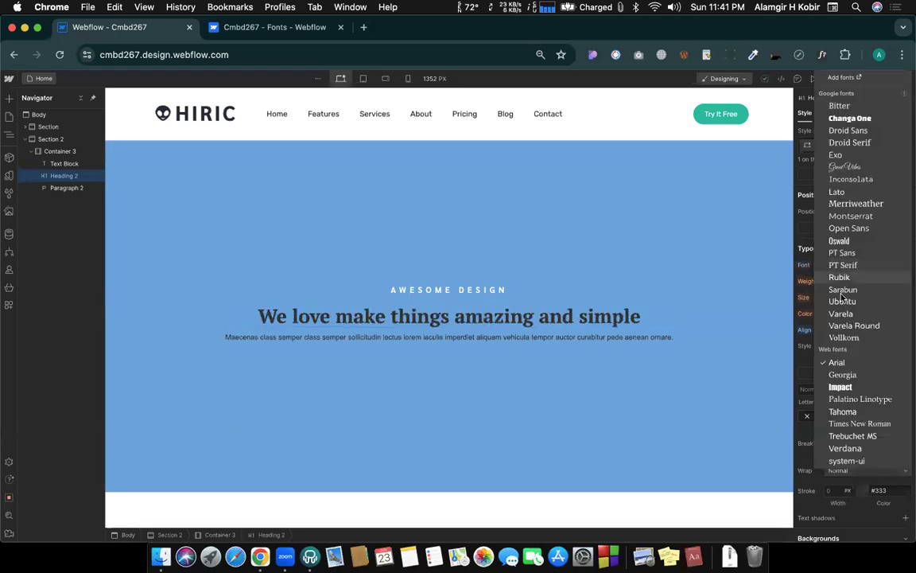
pyautogui.click(841, 290)
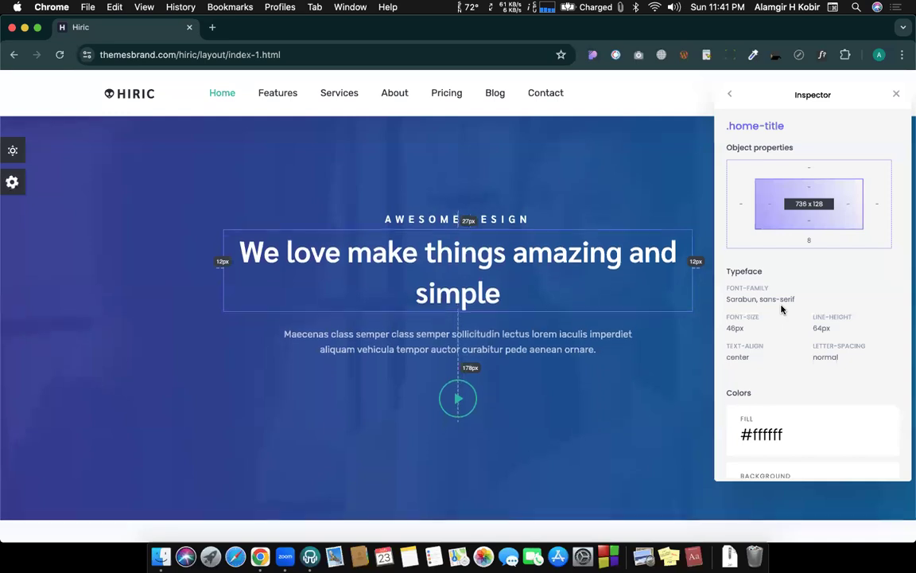
# - Review the Hiric heading's typeface values, and give the Webflow heading weight 700 - Bold and size 45 px
pyautogui.scroll(-2, 782, 310)
pyautogui.scroll(2, 782, 310)
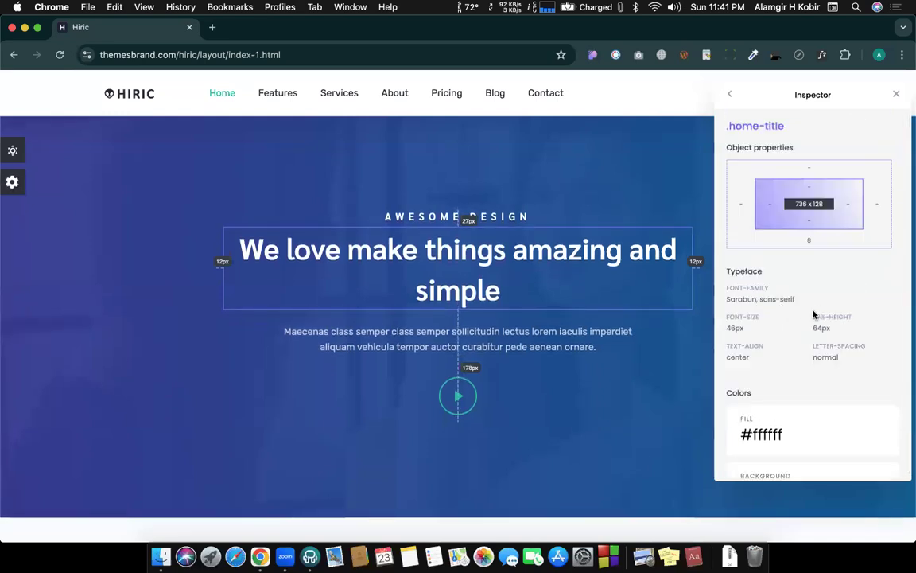
pyautogui.hotkey('ctrl', 'Left')
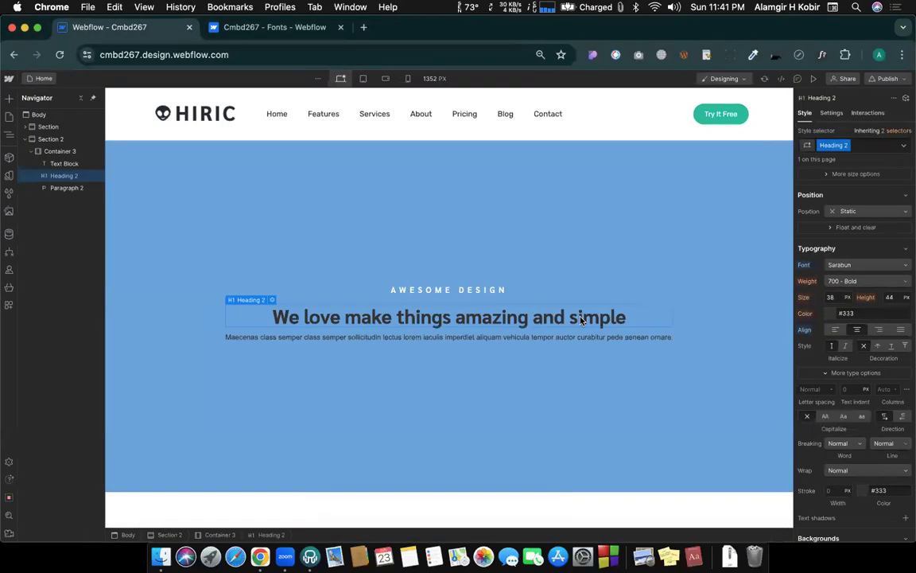
pyautogui.click(842, 280)
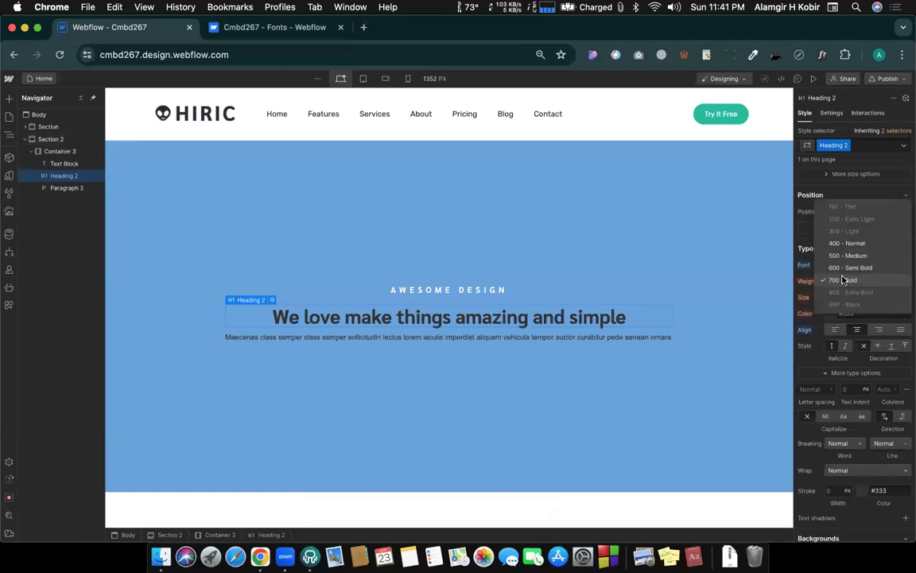
pyautogui.click(839, 278)
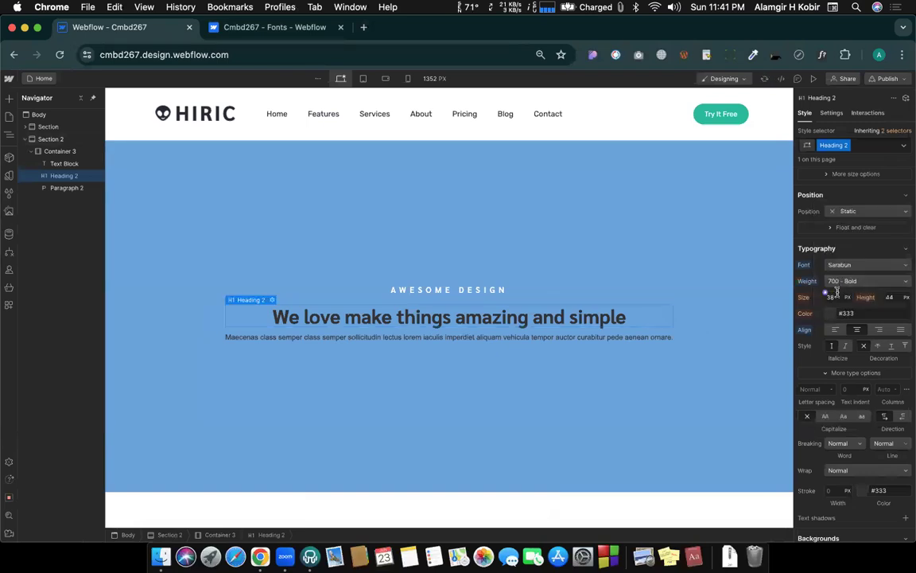
pyautogui.write('45')
pyautogui.press('Return')
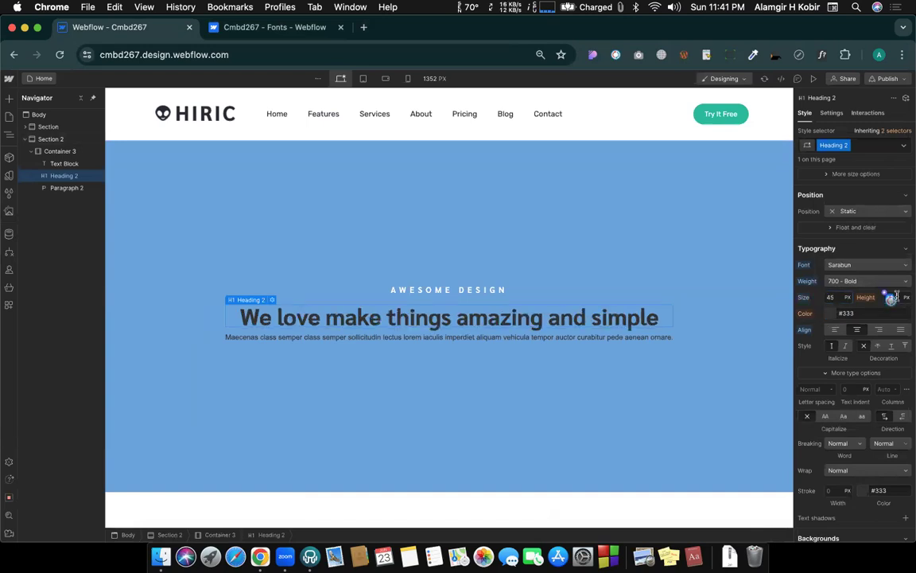
# - Check the line height of the Hiric heading and set the Webflow heading's line height to 64 px
pyautogui.hotkey('ctrl', 'Right')
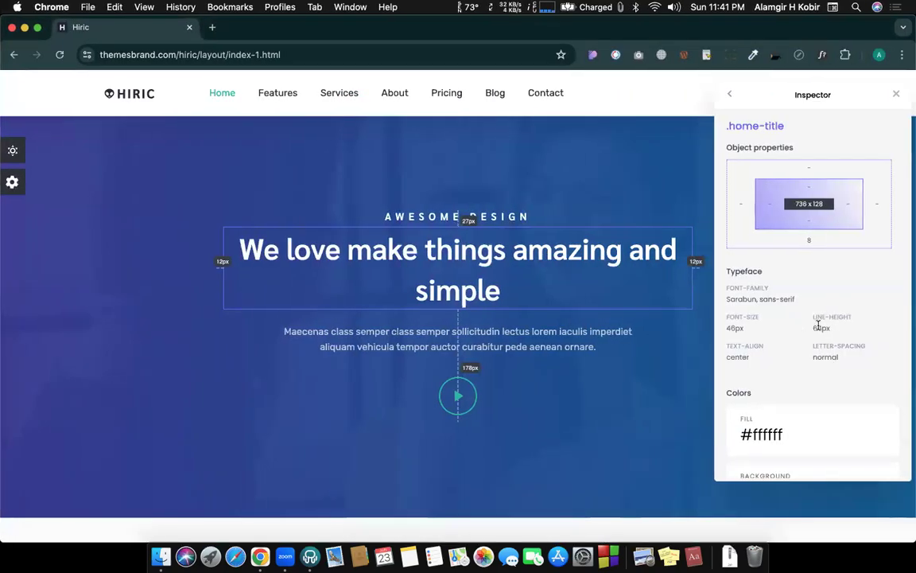
pyautogui.hotkey('ctrl', 'Left')
pyautogui.write('64')
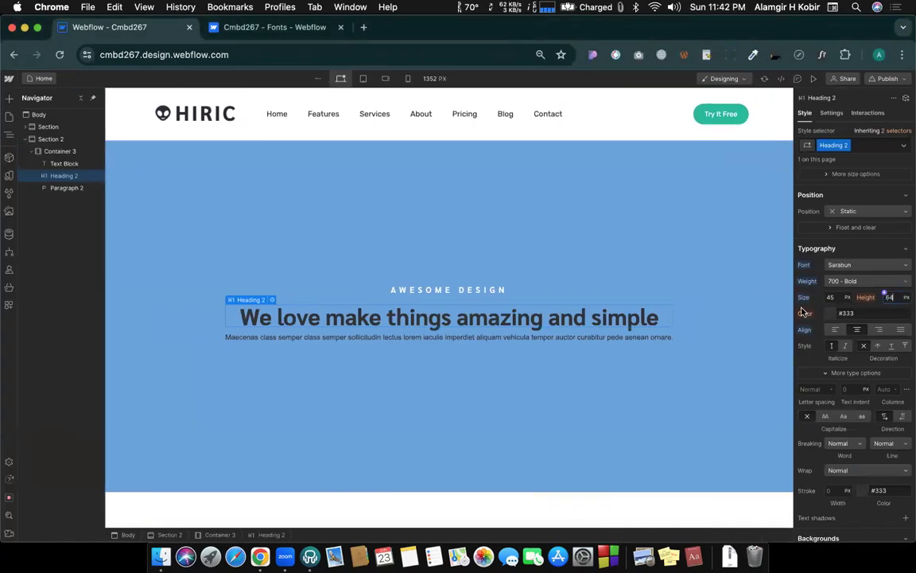
# - Set the heading's text color to white (#ffffff)
pyautogui.click(827, 315)
pyautogui.click(830, 316)
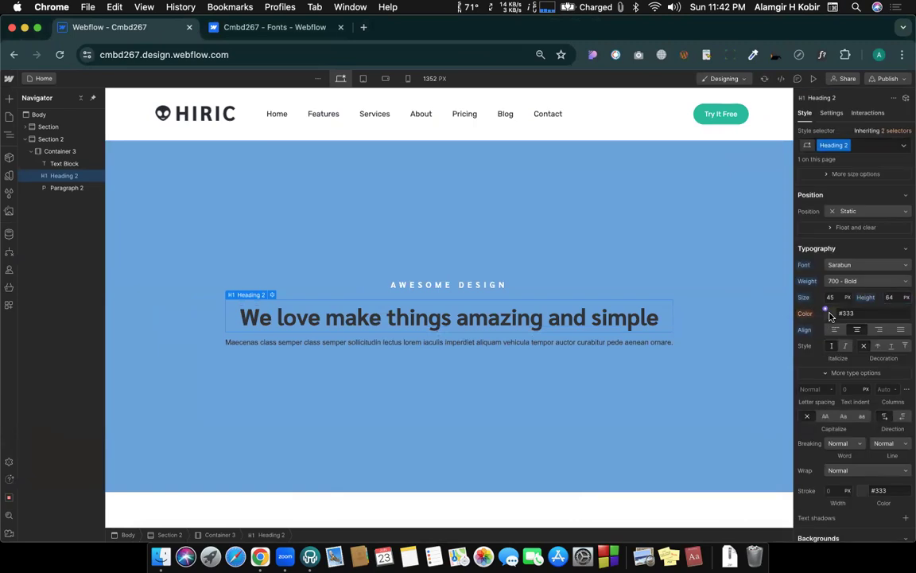
pyautogui.click(830, 315)
pyautogui.moveTo(806, 340); pyautogui.dragTo(791, 310)
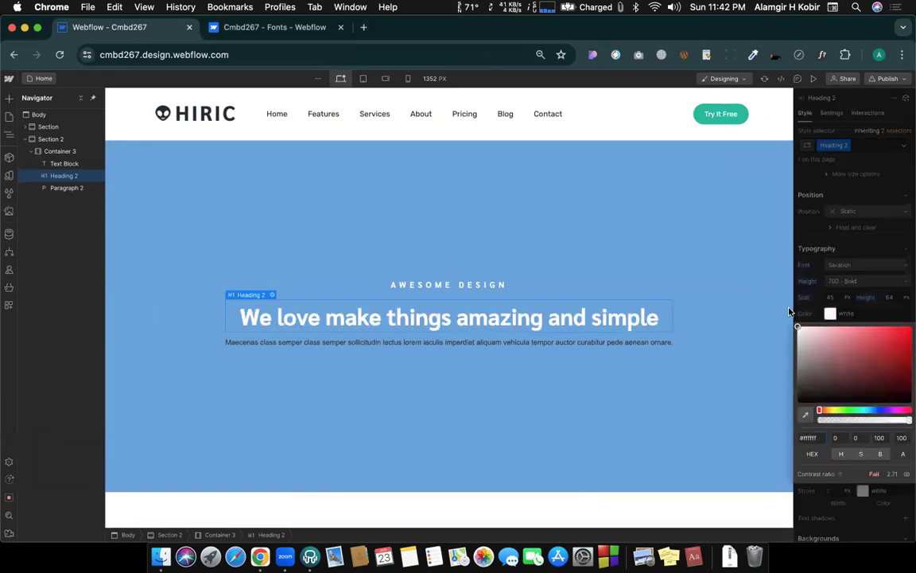
pyautogui.click(818, 303)
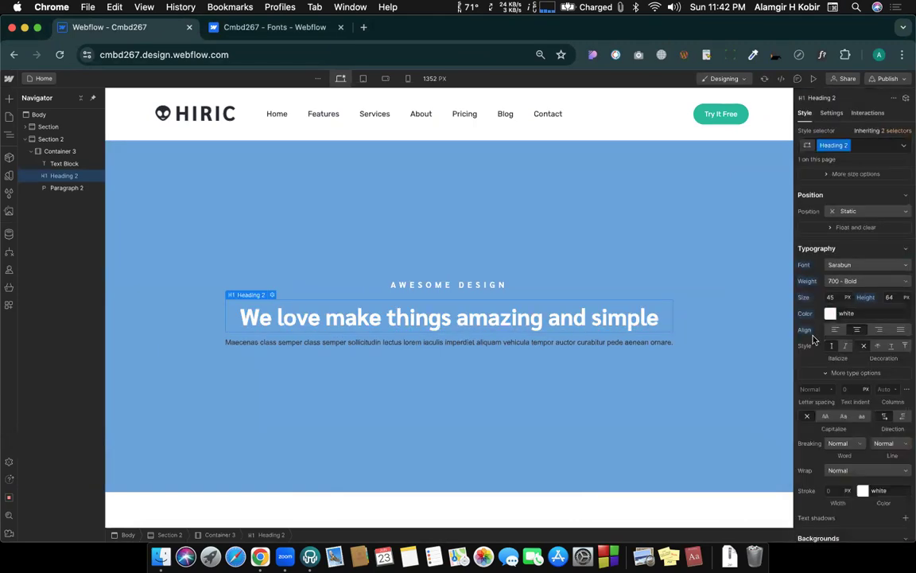
# - Try to inspect the Hiric heading with WhatFont, and quit both WhatFont and CSS Peeper on the reference page
pyautogui.hotkey('ctrl', 'Right')
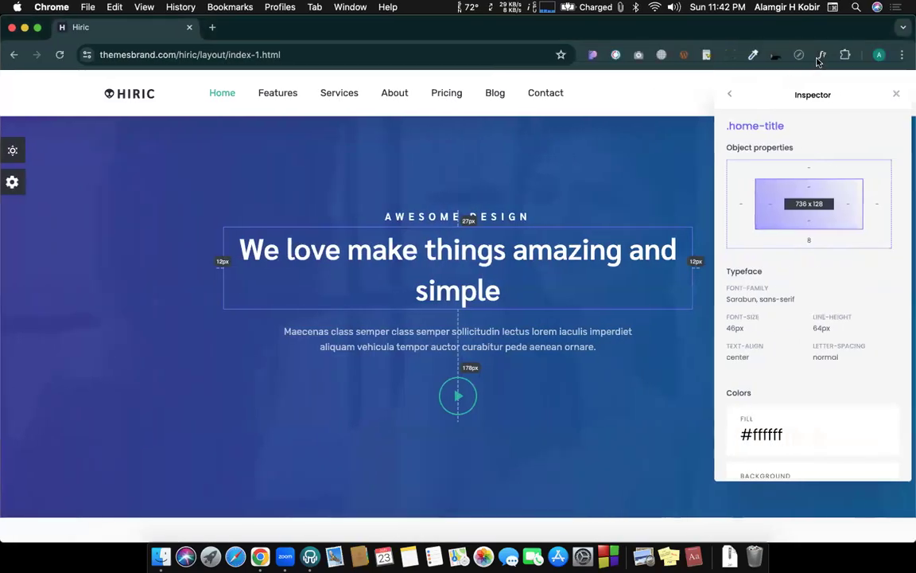
pyautogui.click(822, 57)
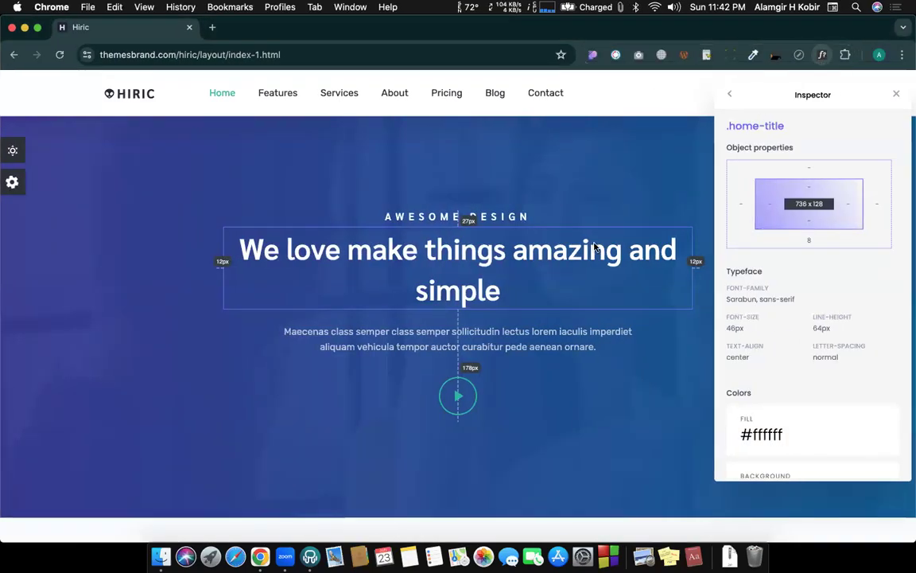
pyautogui.click(478, 256)
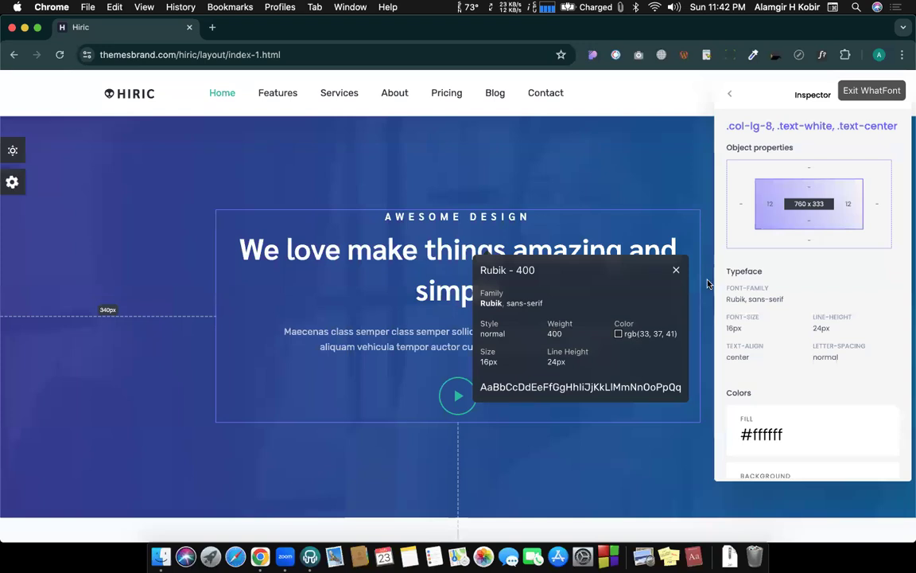
pyautogui.click(897, 95)
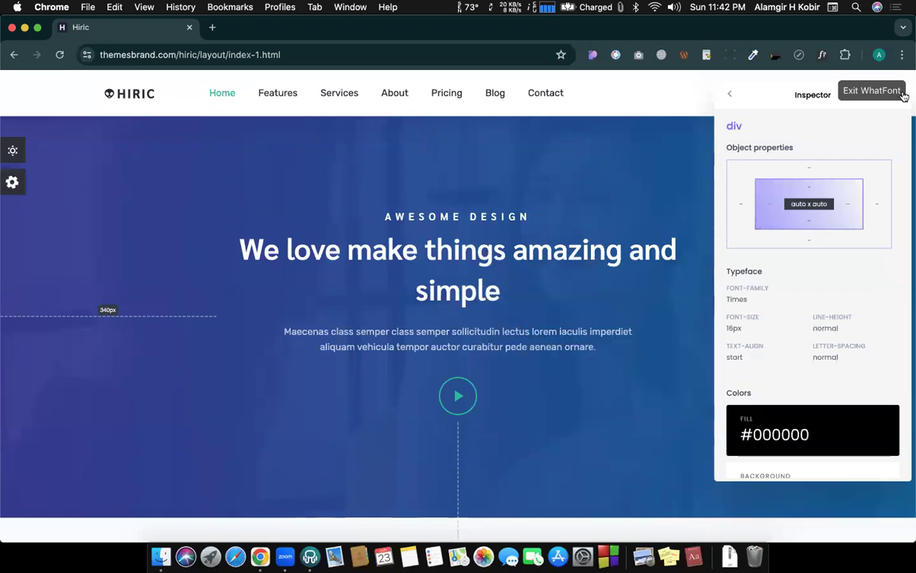
pyautogui.click(895, 97)
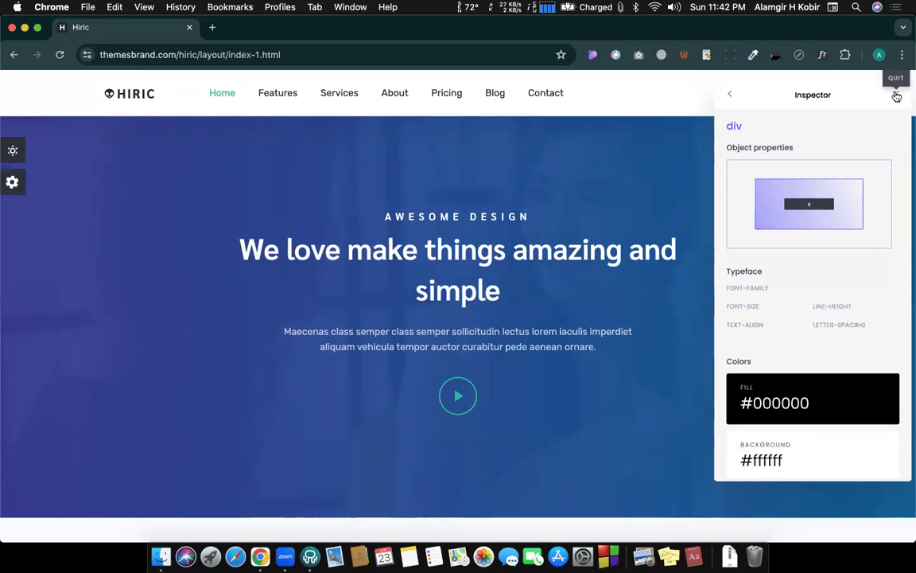
pyautogui.click(896, 95)
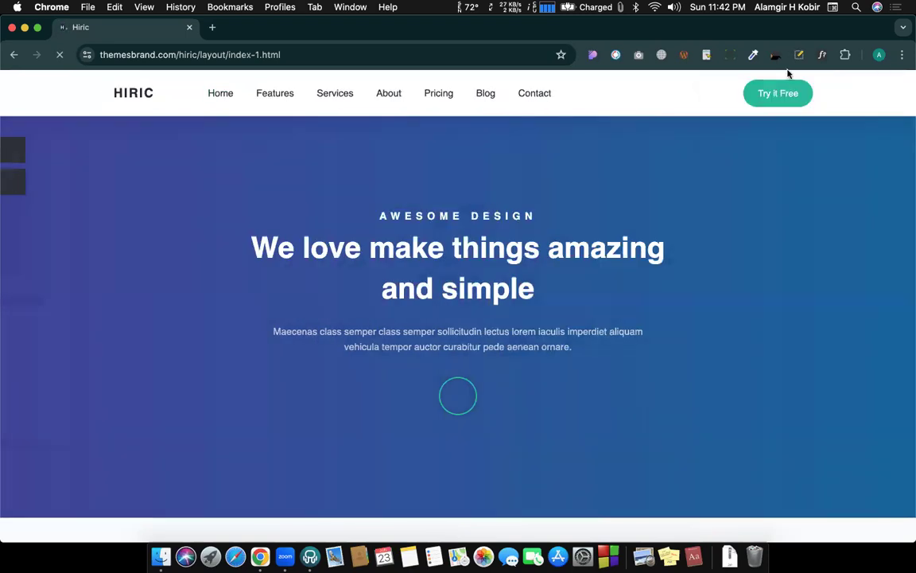
# - Inspect the Hiric heading's font weight with WhatFont and set the Webflow heading's weight to 600 - Semi Bold
pyautogui.click(823, 56)
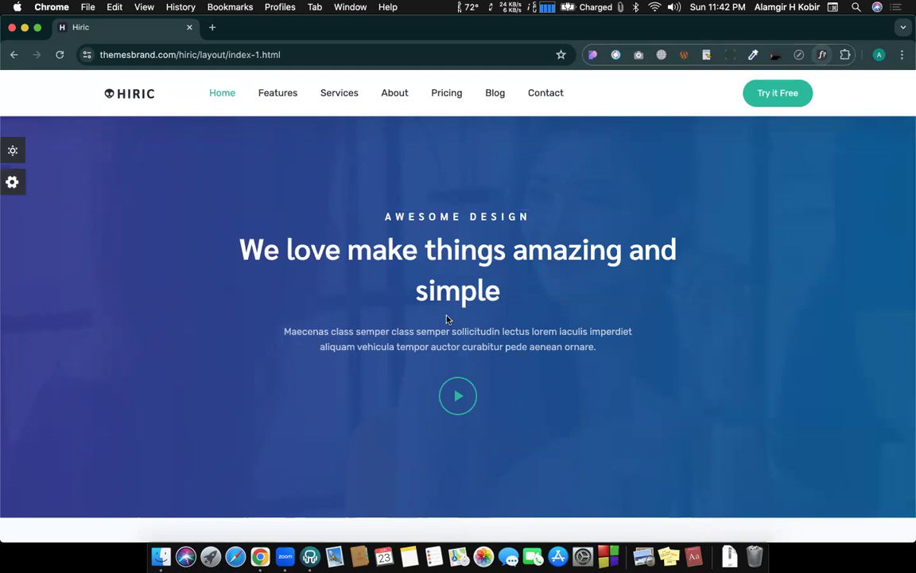
pyautogui.click(462, 247)
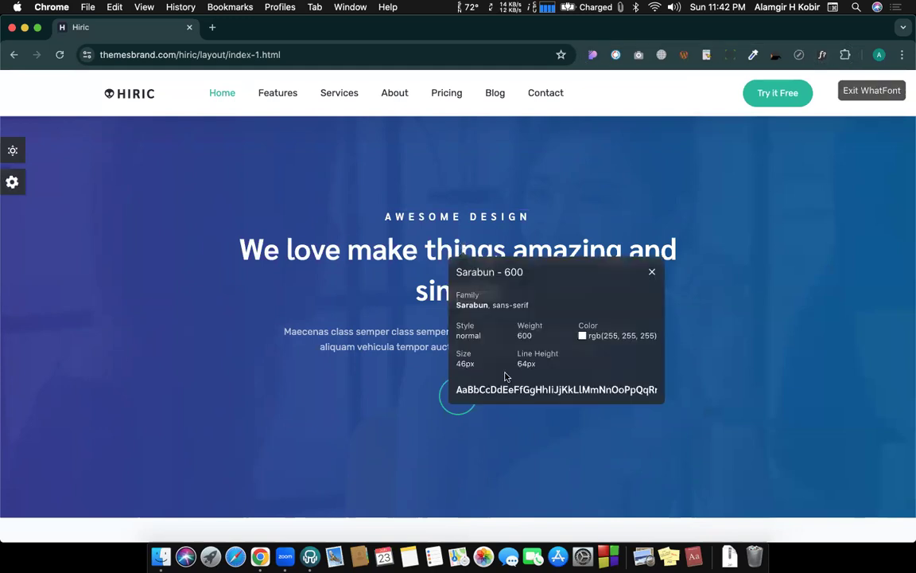
pyautogui.doubleClick(546, 340)
pyautogui.click(652, 274)
pyautogui.hotkey('ctrl', 'Left')
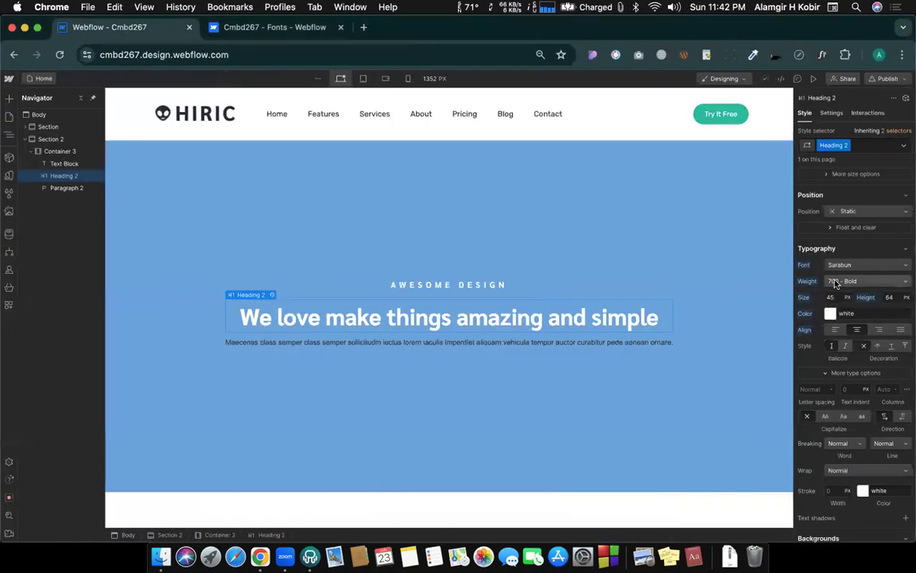
pyautogui.click(835, 284)
pyautogui.click(833, 271)
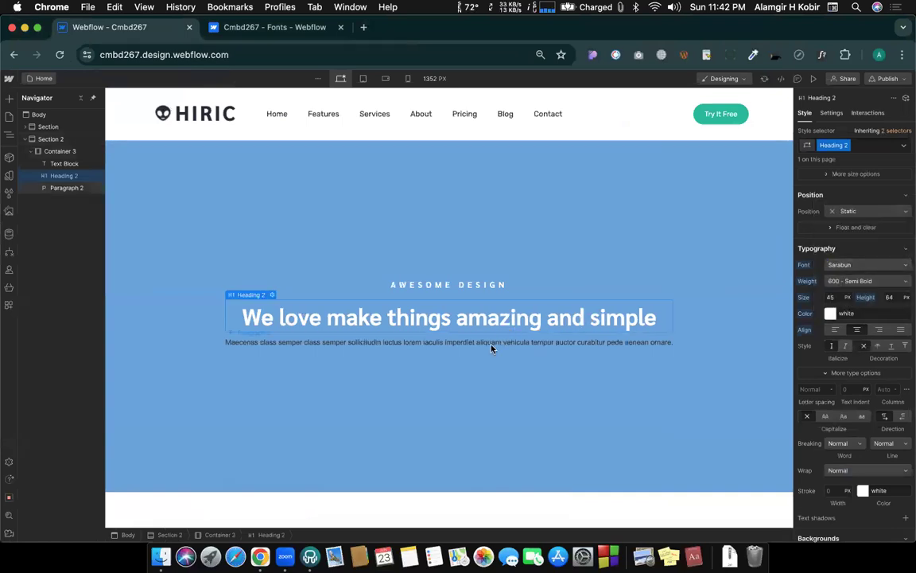
# - Select the Webflow hero paragraph, inspect its Hiric counterpart with WhatFont and select the hex color value #ffffffb3
pyautogui.click(492, 347)
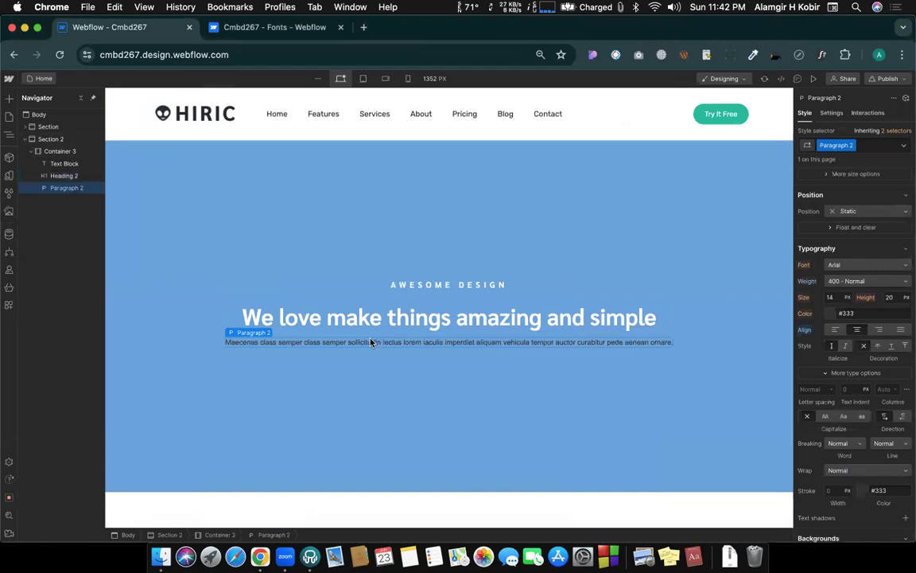
pyautogui.hotkey('ctrl', 'Right')
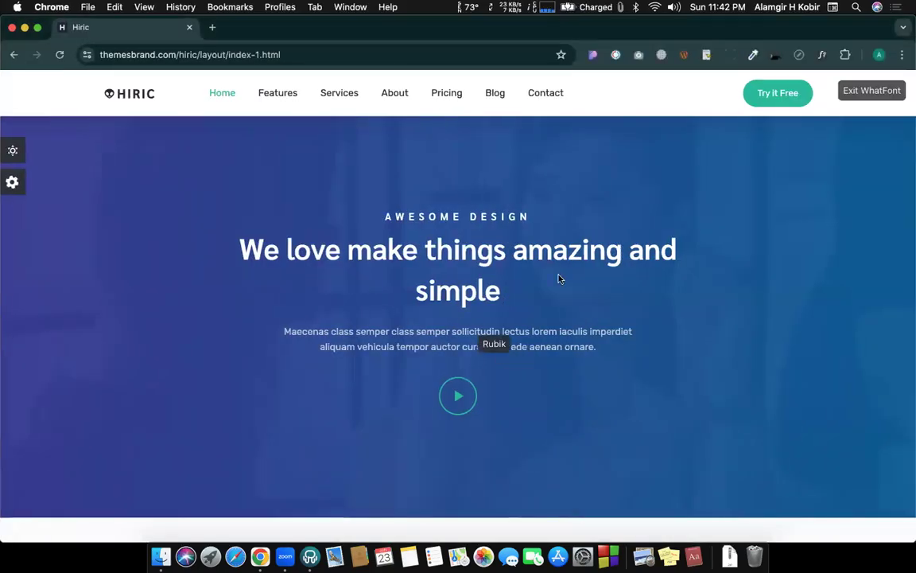
pyautogui.click(489, 336)
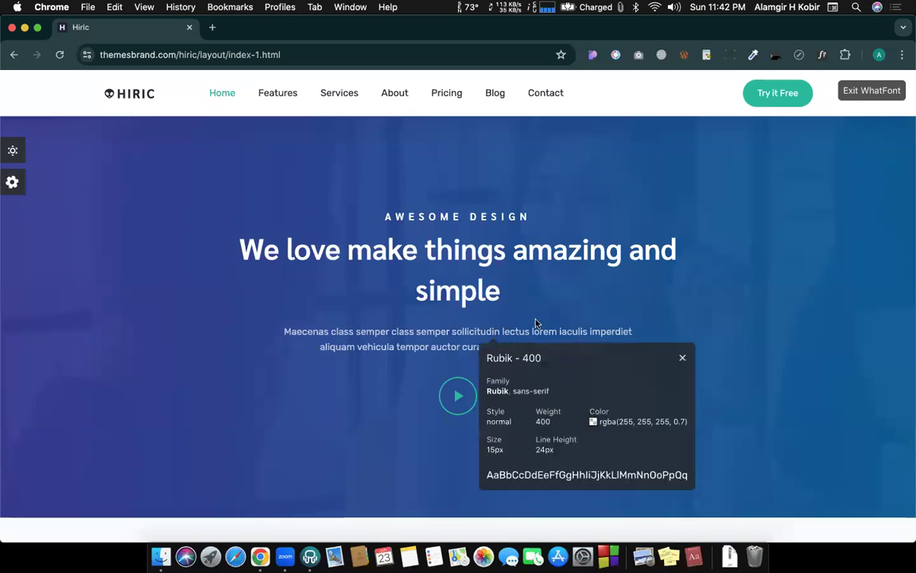
pyautogui.scroll(-5, 536, 323)
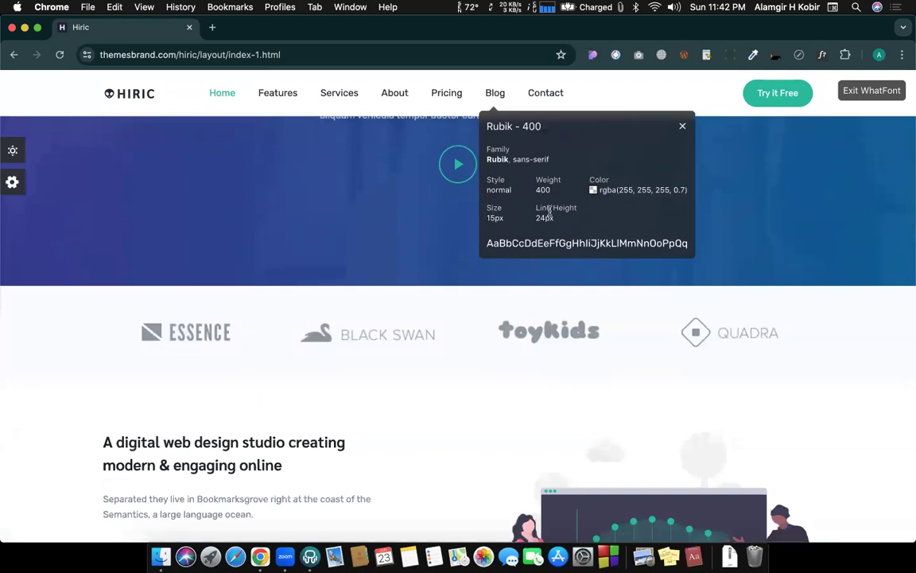
pyautogui.moveTo(675, 194)
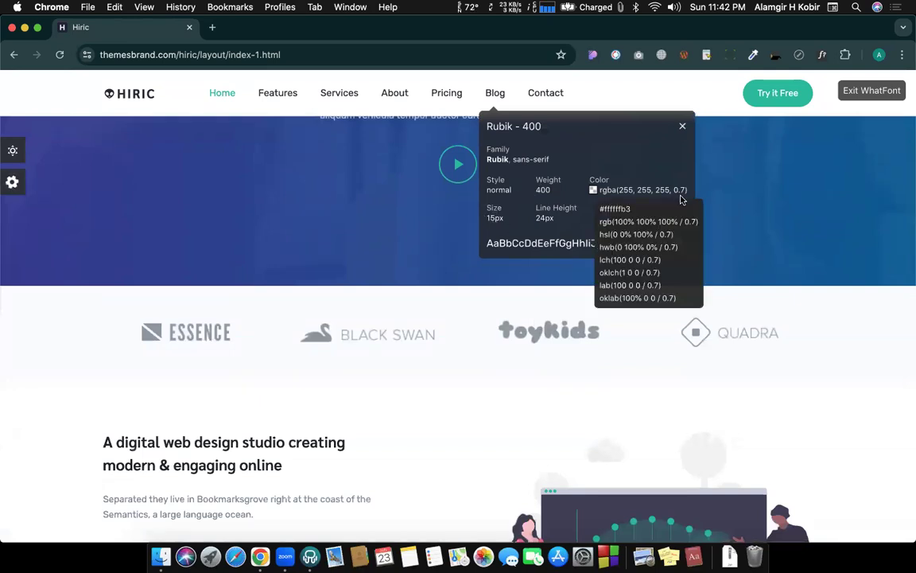
pyautogui.tripleClick(602, 210)
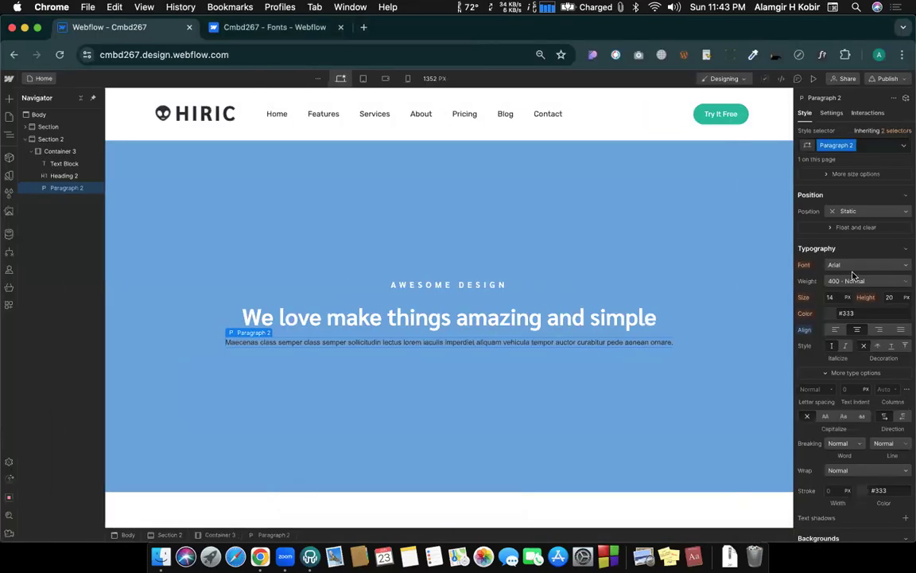
# - Set the hero paragraph's font to Rubik and its size to 15 px
pyautogui.click(870, 268)
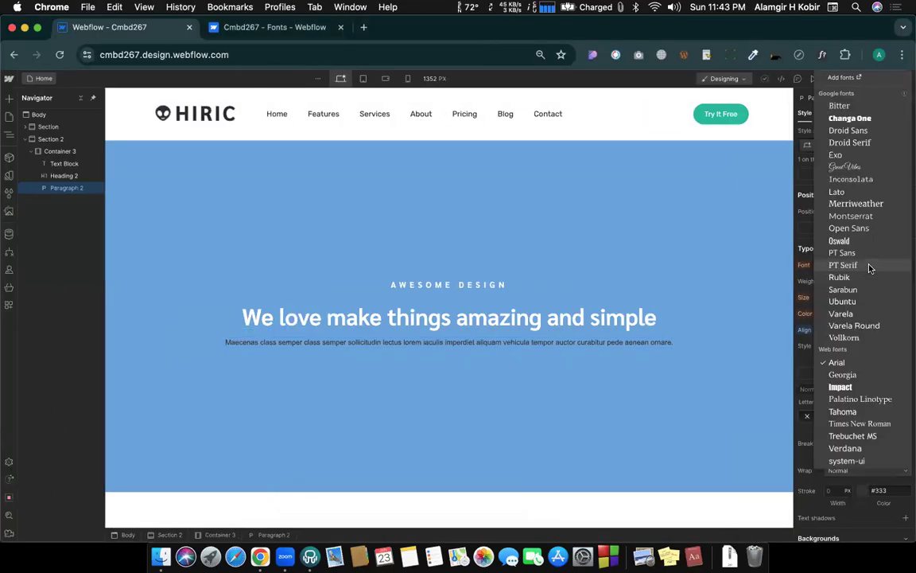
pyautogui.click(844, 279)
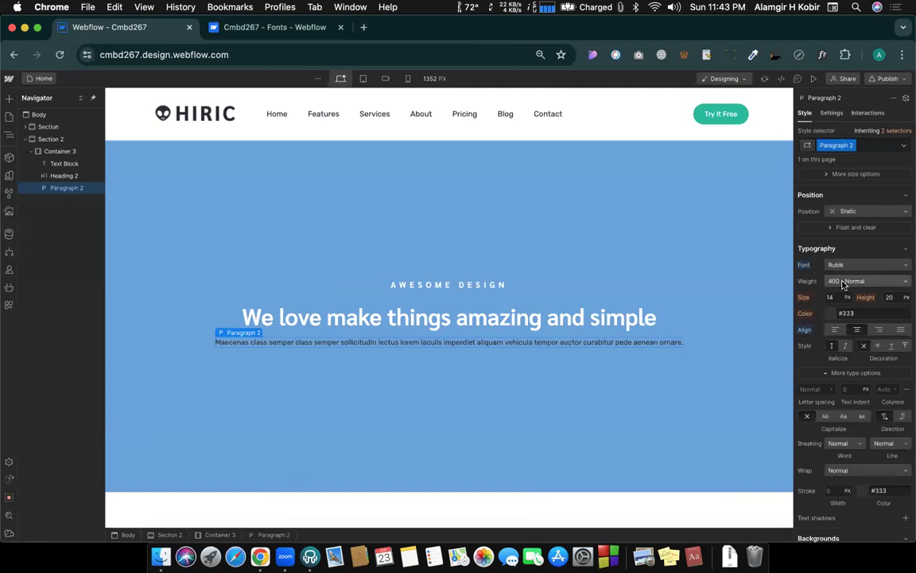
pyautogui.click(829, 296)
pyautogui.press('Up')
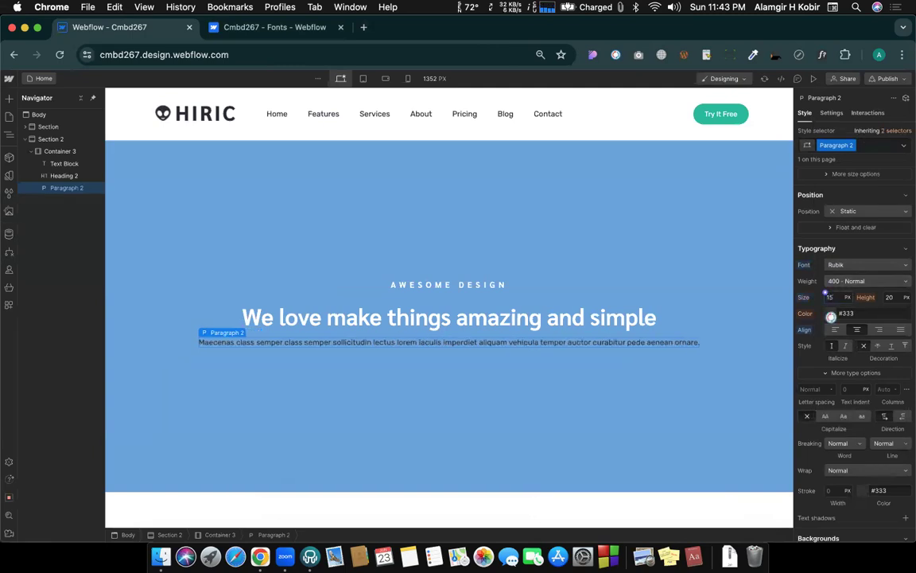
# - Keep the hero paragraph's font size at 15 px and set its line height to 24 px
pyautogui.press('Down')
pyautogui.press('Down')
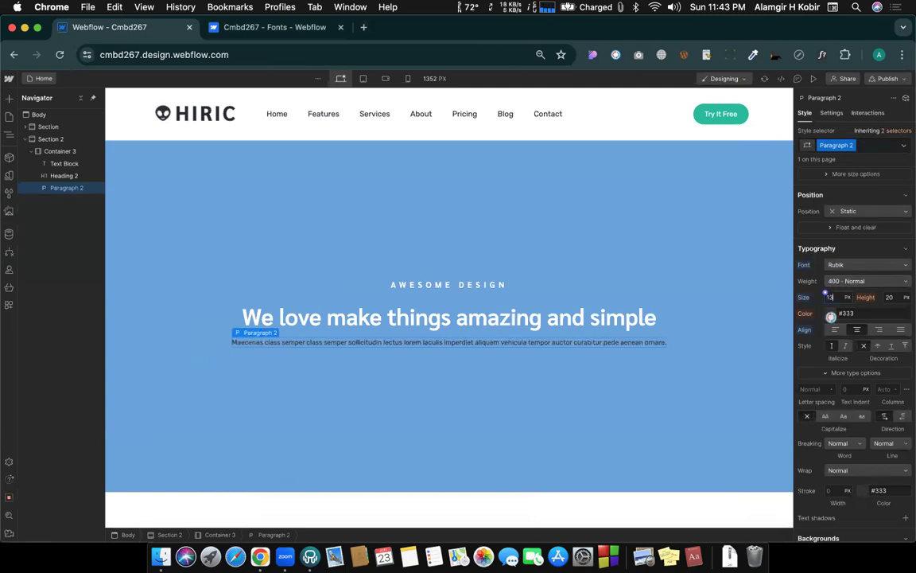
pyautogui.click(832, 297)
pyautogui.press('Up')
pyautogui.press('Up')
pyautogui.click(894, 298)
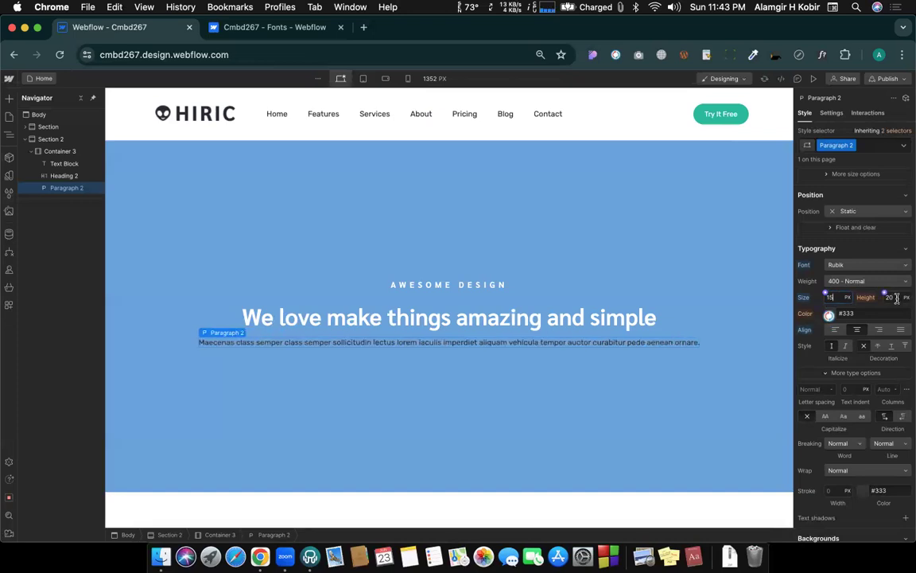
pyautogui.press('Up')
pyautogui.press('Up')
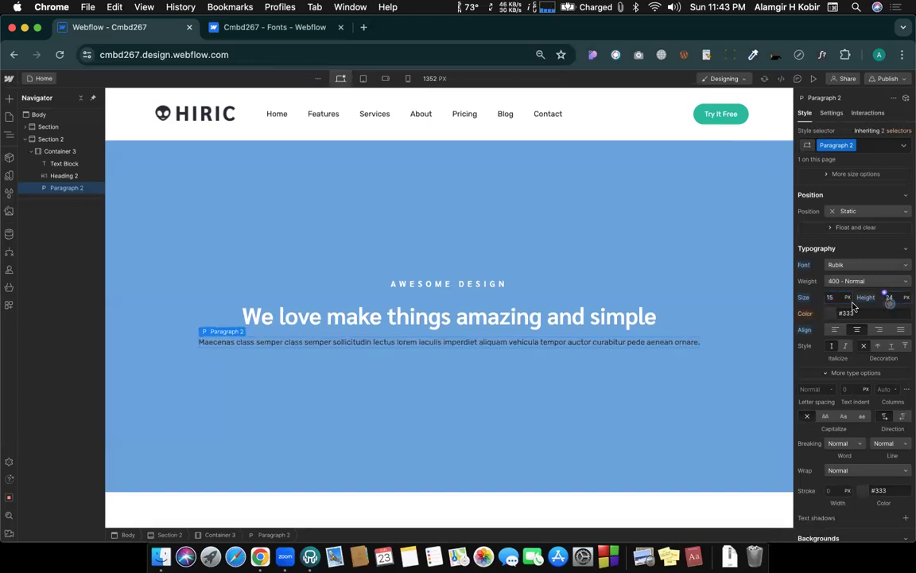
# - Set the hero paragraph's text color to rgba(255, 255, 255, 0.7)
pyautogui.click(857, 313)
pyautogui.click(857, 313)
pyautogui.write('rgba(255, 255, 255, 0.71)')
pyautogui.press('Return')
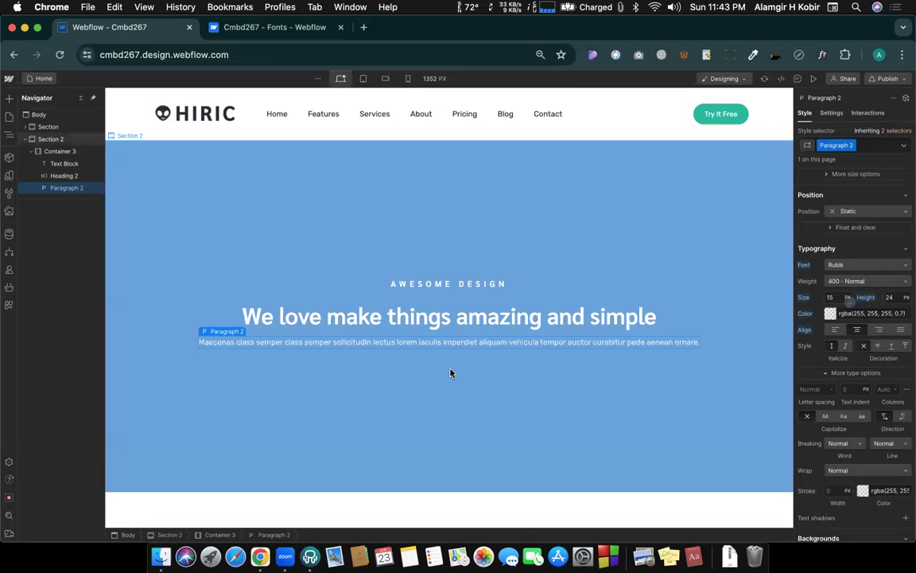
# - Close the WhatFont details on the Hiric reference page and check how its hero heading and paragraph wrap
pyautogui.press('super+grave')
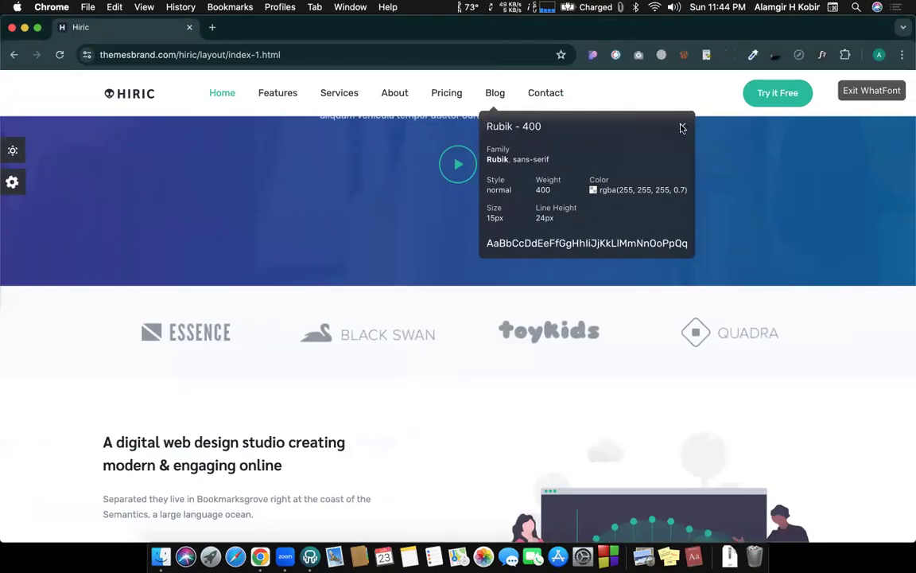
pyautogui.click(682, 127)
pyautogui.scroll(3, 621, 279)
pyautogui.scroll(2, 614, 283)
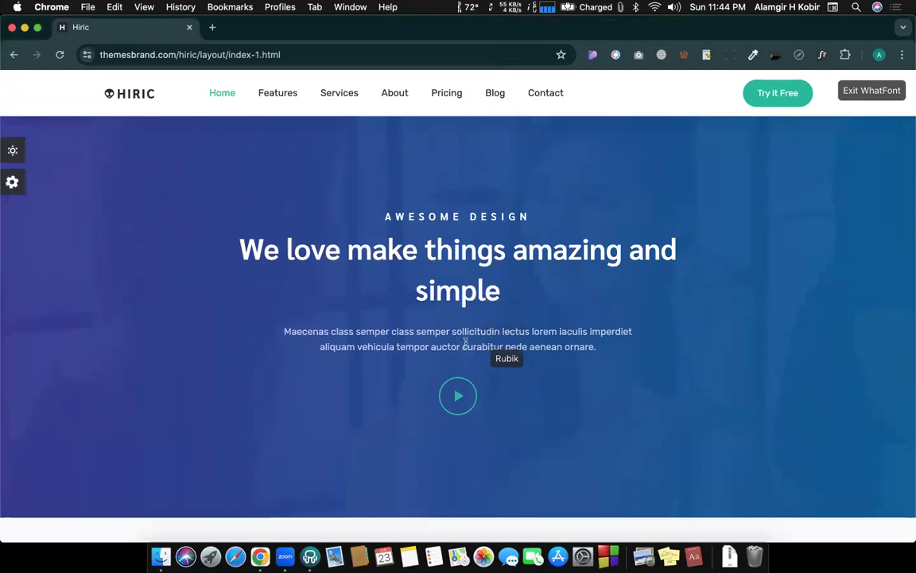
pyautogui.hotkey('ctrl', 'Left')
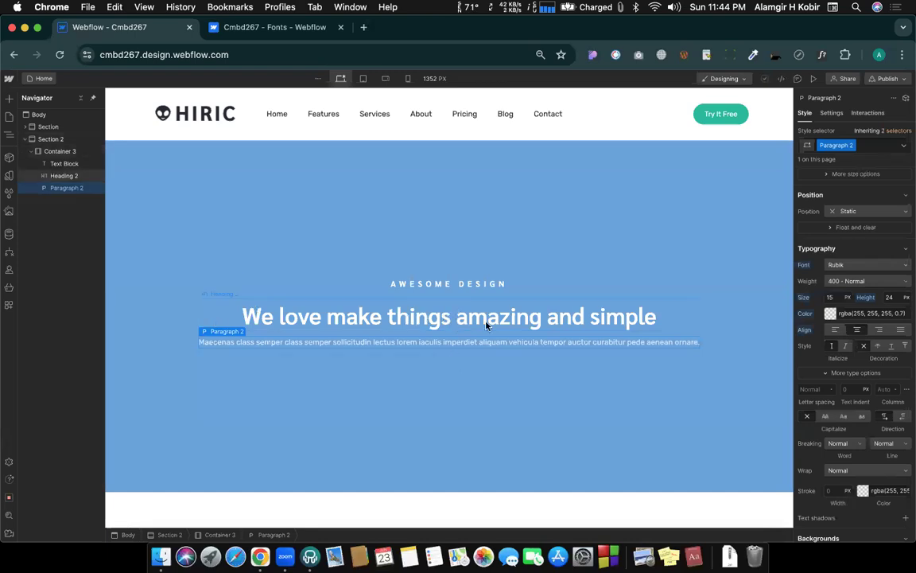
# - Try a manual line break before "simple" in the hero heading and compare it with the Hiric reference page
pyautogui.click(537, 318)
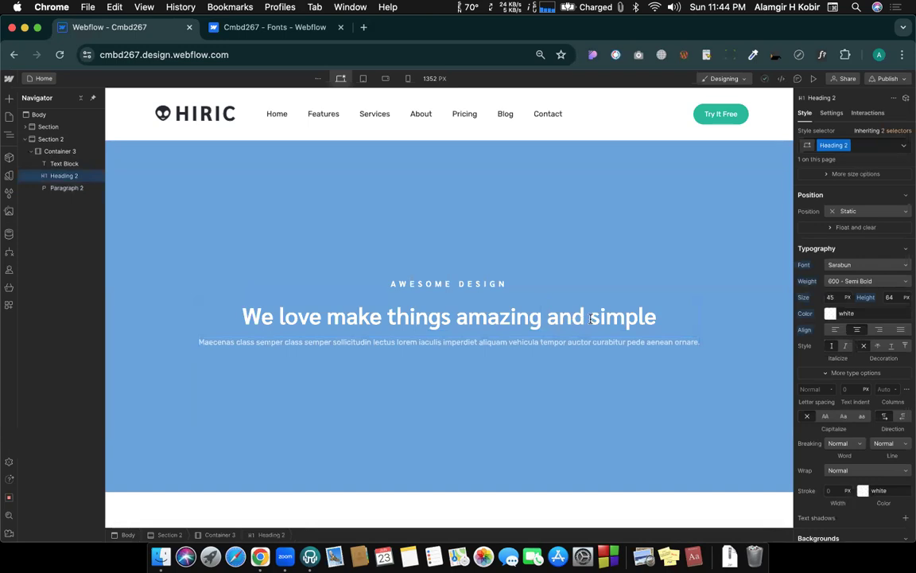
pyautogui.hotkey('ctrl', 'Right')
pyautogui.hotkey('ctrl', 'Left')
pyautogui.click(592, 318)
pyautogui.press('Return')
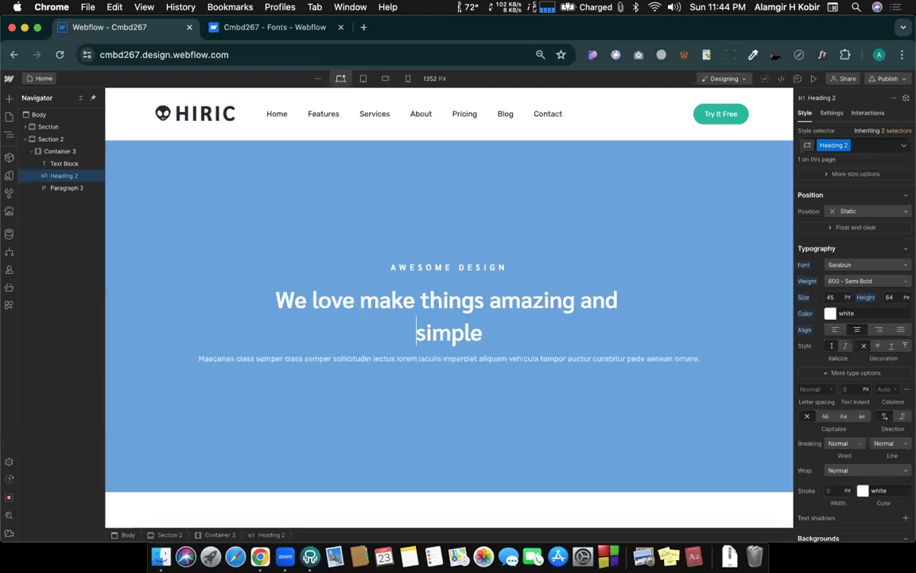
pyautogui.hotkey('ctrl', 'Right')
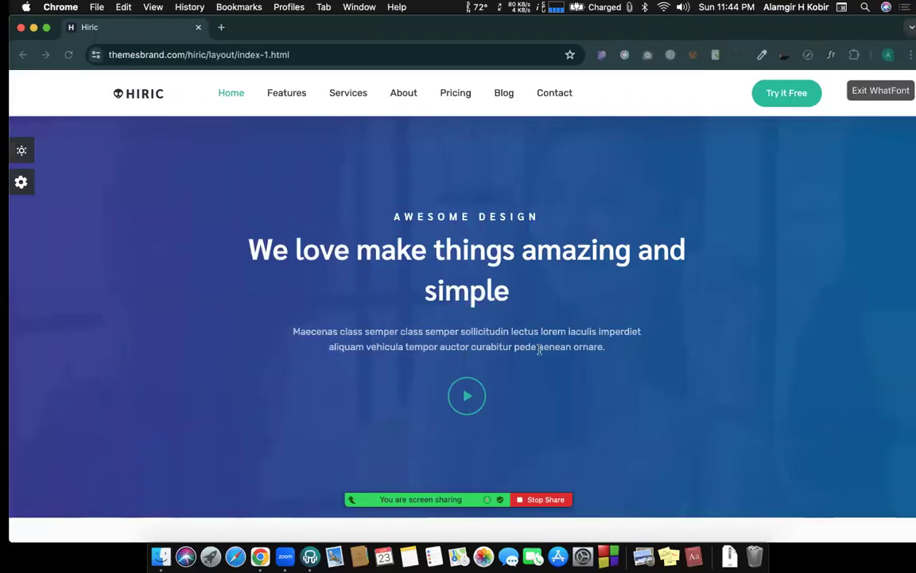
pyautogui.hotkey('ctrl', 'Left')
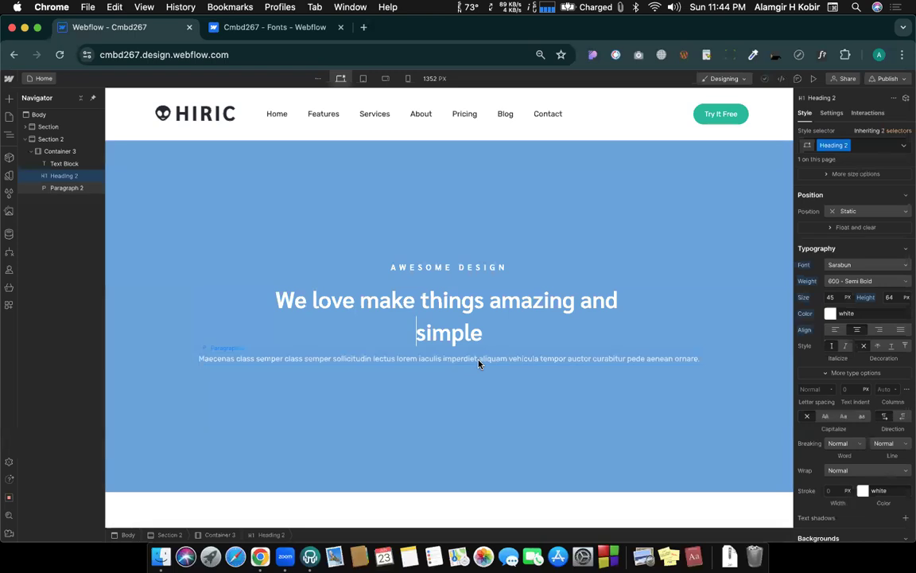
# - Try a manual line break before "aliquam" in the hero paragraph, and undo the line breaks in both paragraph and heading
pyautogui.click(479, 360)
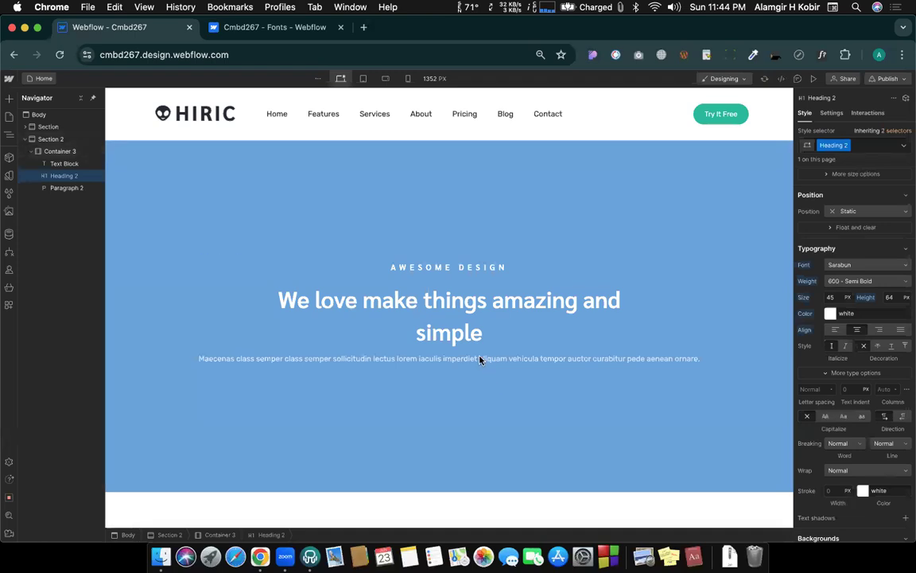
pyautogui.click(798, 79)
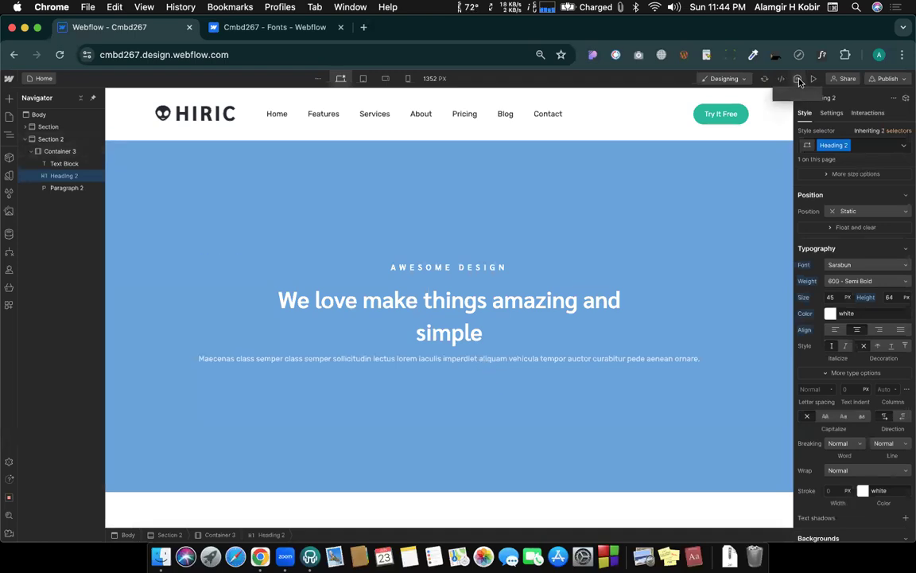
pyautogui.click(798, 80)
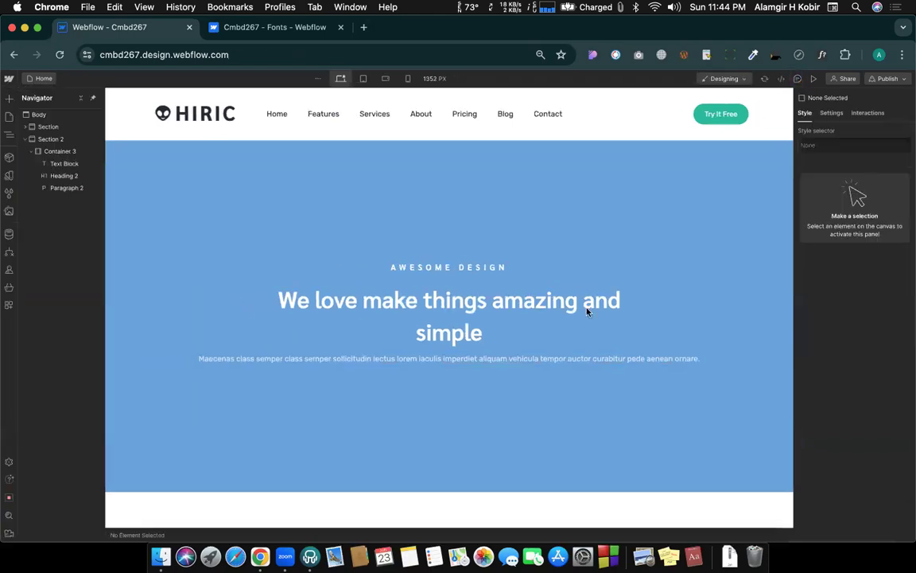
pyautogui.click(481, 357)
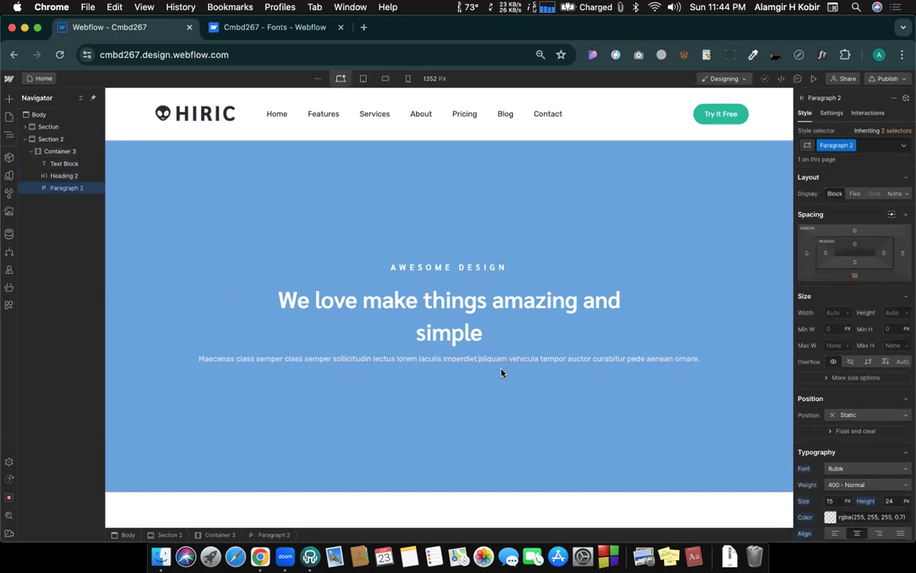
pyautogui.press('Return')
pyautogui.click(556, 410)
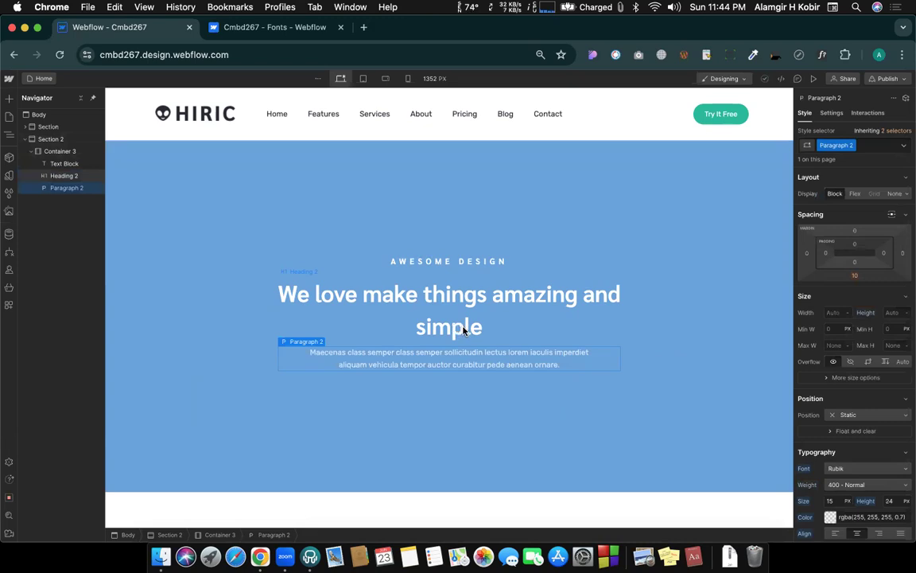
pyautogui.press('super+z')
pyautogui.press('super+z')
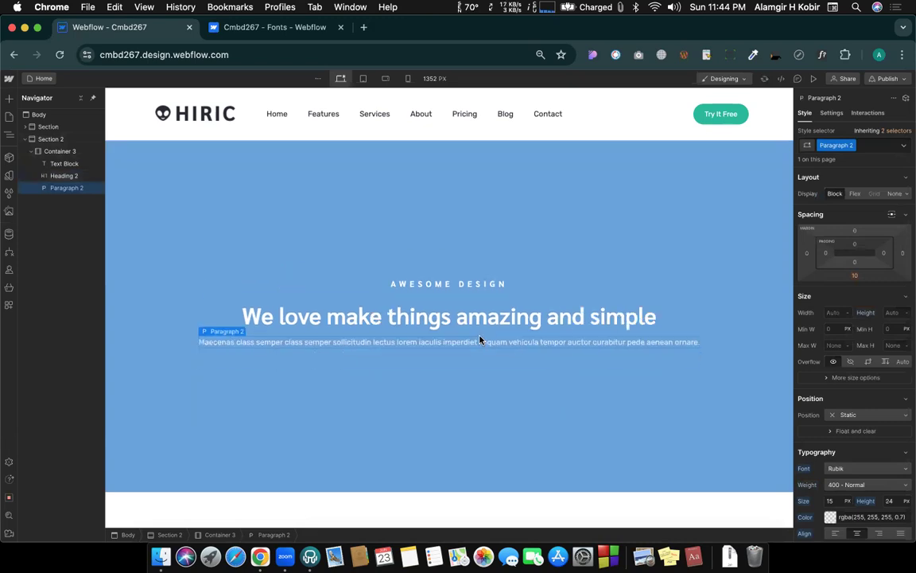
# - Set the hero heading's left and right padding to 250 px
pyautogui.click(306, 318)
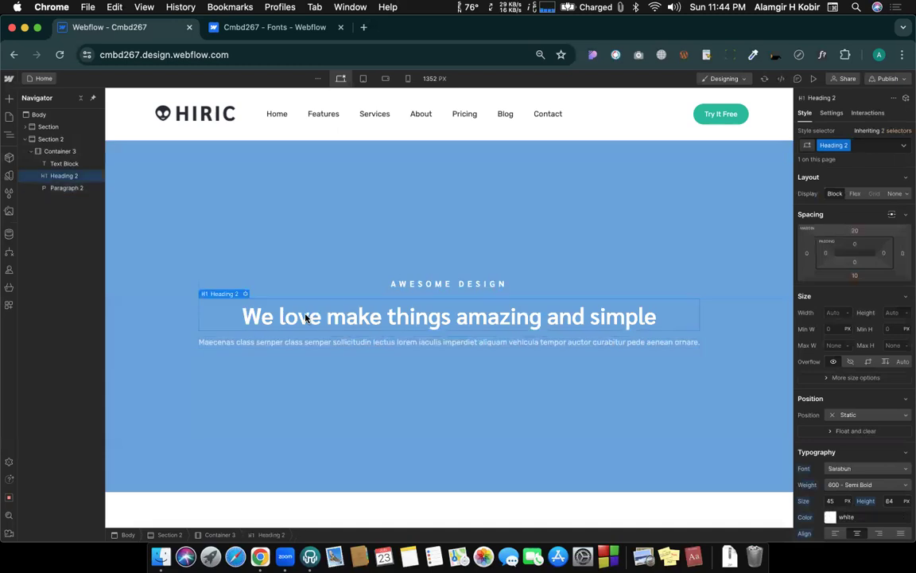
pyautogui.click(883, 253)
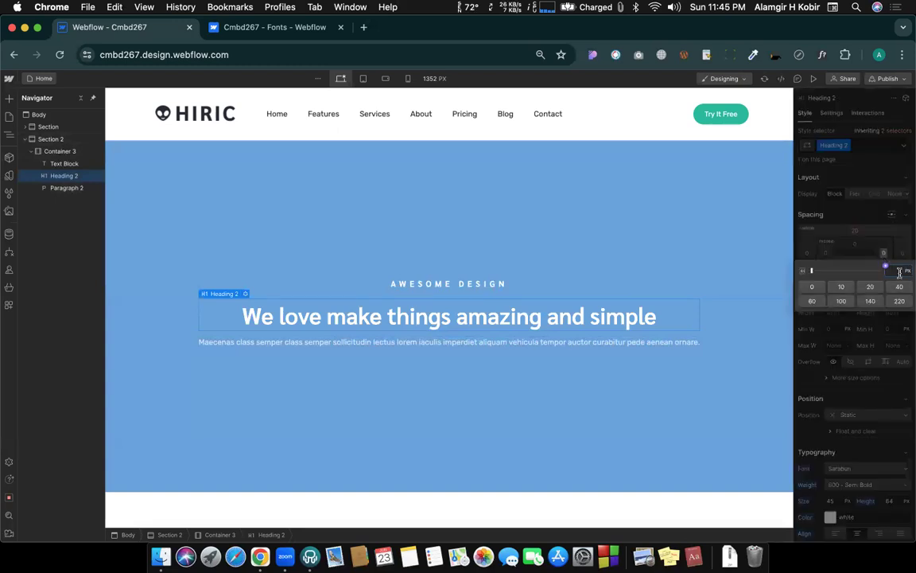
pyautogui.click(899, 273)
pyautogui.press('Return')
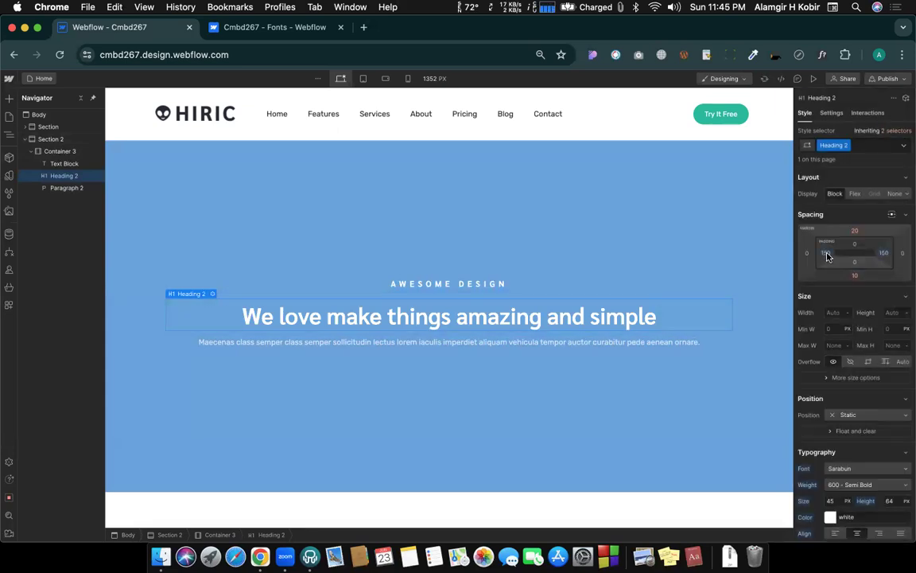
pyautogui.click(828, 256)
pyautogui.write('250')
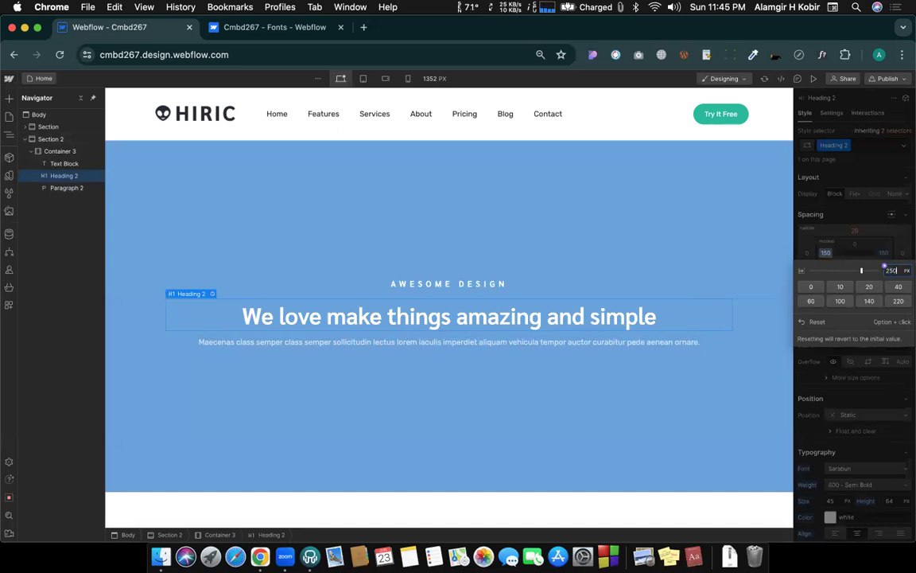
pyautogui.press('Return')
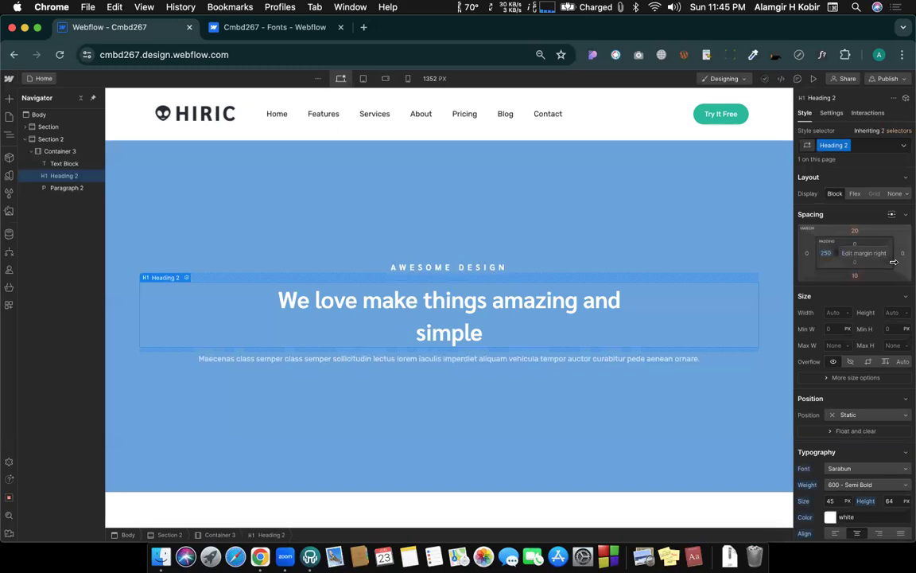
# - Set the hero paragraph's left and right padding to 250 px
pyautogui.click(503, 367)
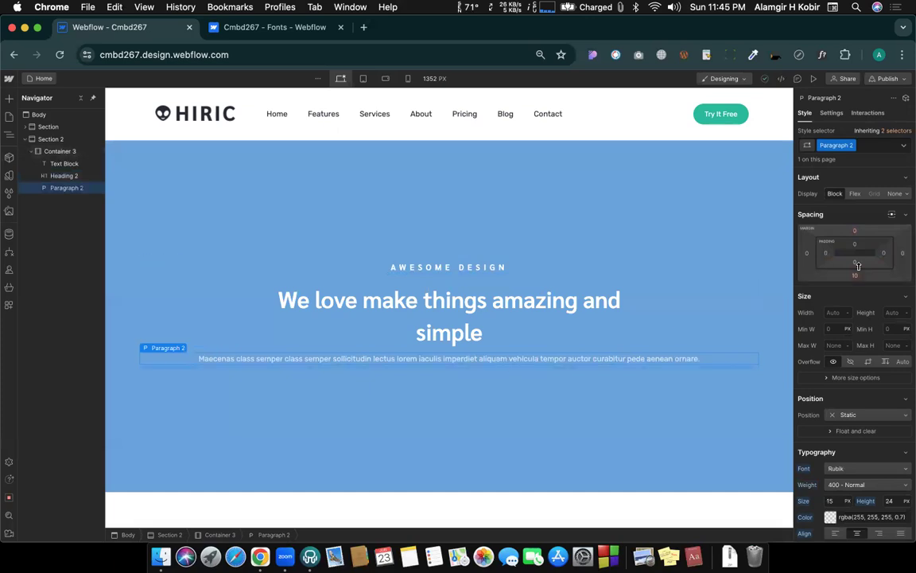
pyautogui.click(883, 254)
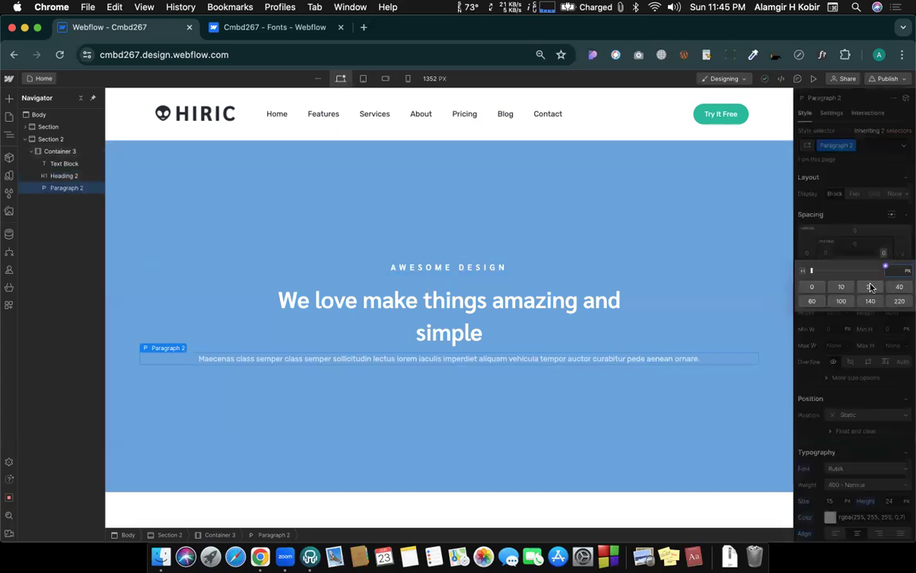
pyautogui.write('250')
pyautogui.hotkey('alt', 'Return')
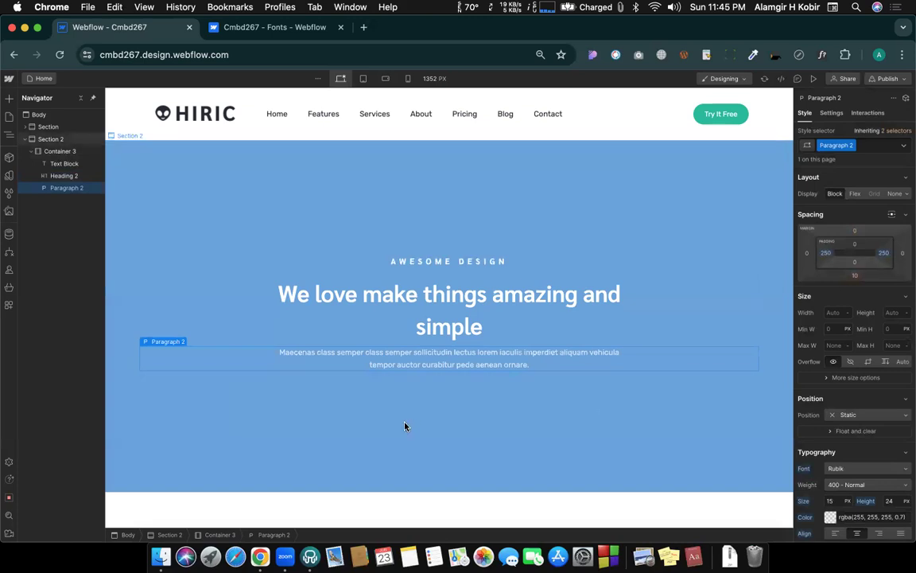
# - Compare the Webflow hero section with the Hiric reference page and quit WhatFont there
pyautogui.hotkey('ctrl', 'Right')
pyautogui.hotkey('ctrl', 'Left')
pyautogui.hotkey('ctrl', 'Left')
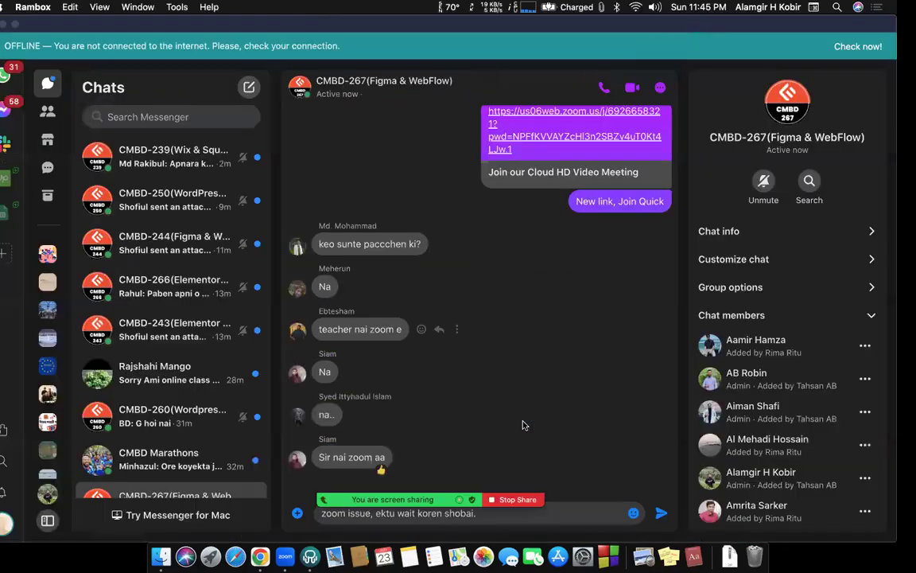
pyautogui.hotkey('ctrl', 'Right')
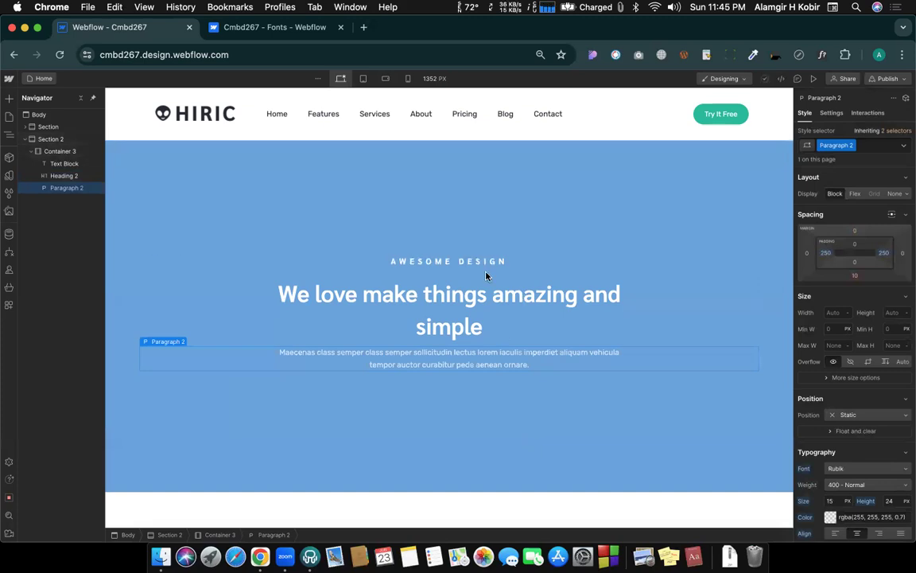
pyautogui.hotkey('ctrl', 'Right')
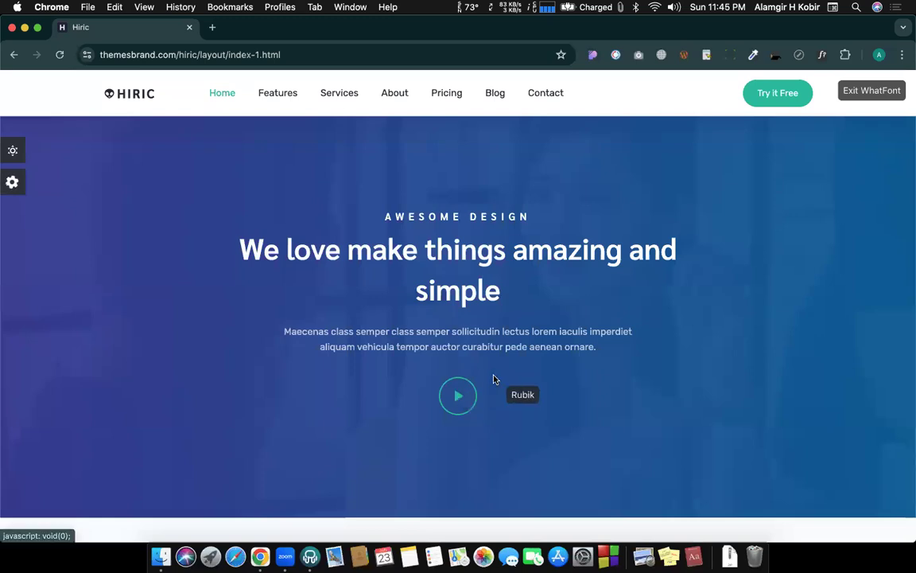
pyautogui.click(866, 89)
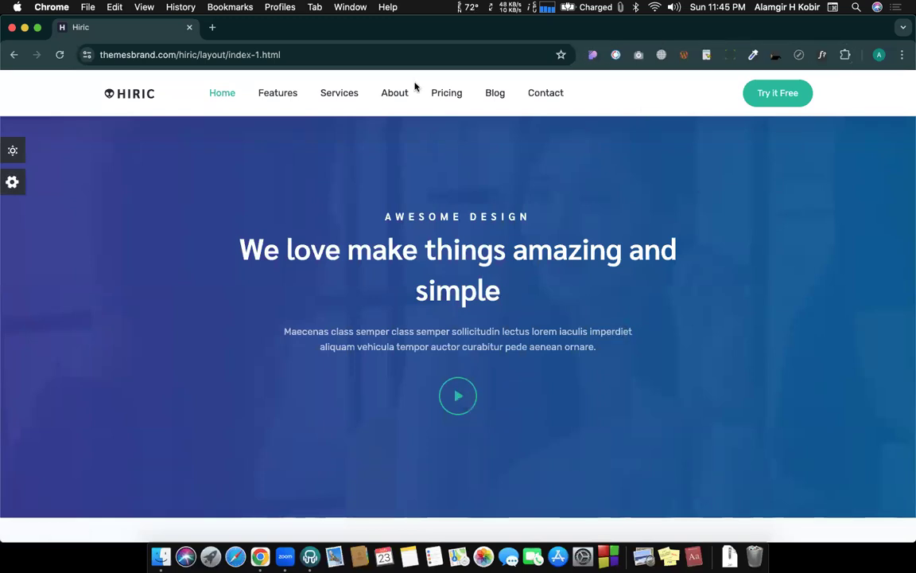
# - Open icons8.com in a new browser tab and search its icons for "play icon"
pyautogui.click(212, 29)
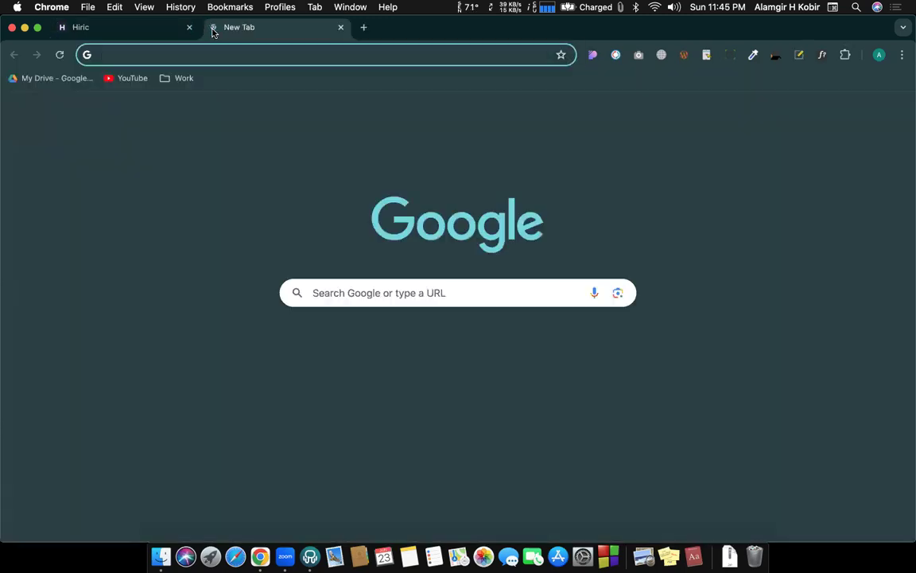
pyautogui.write('icons8.com')
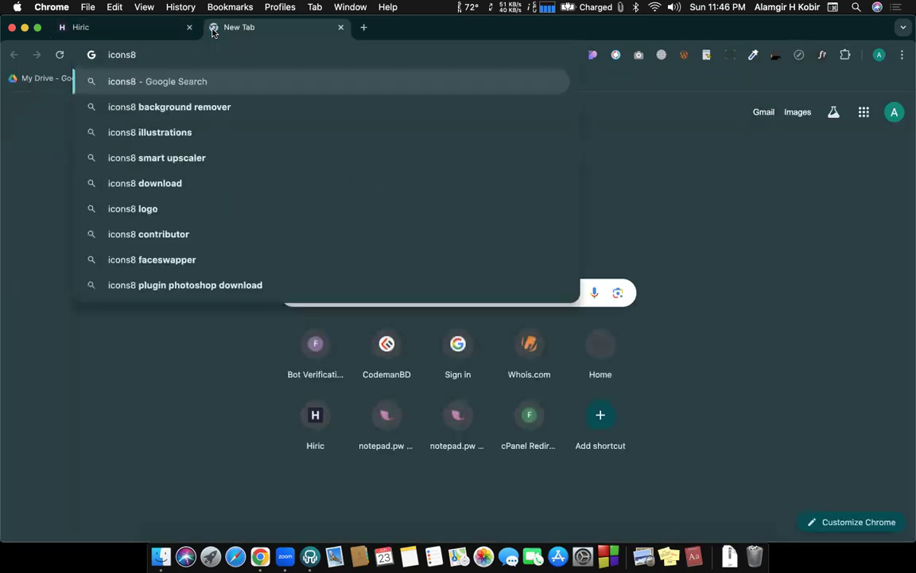
pyautogui.press('Return')
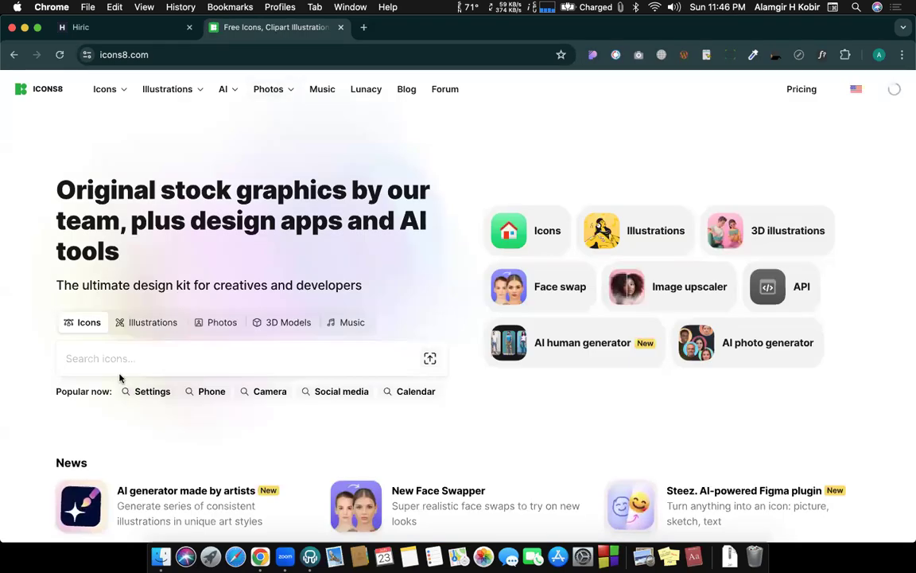
pyautogui.click(117, 358)
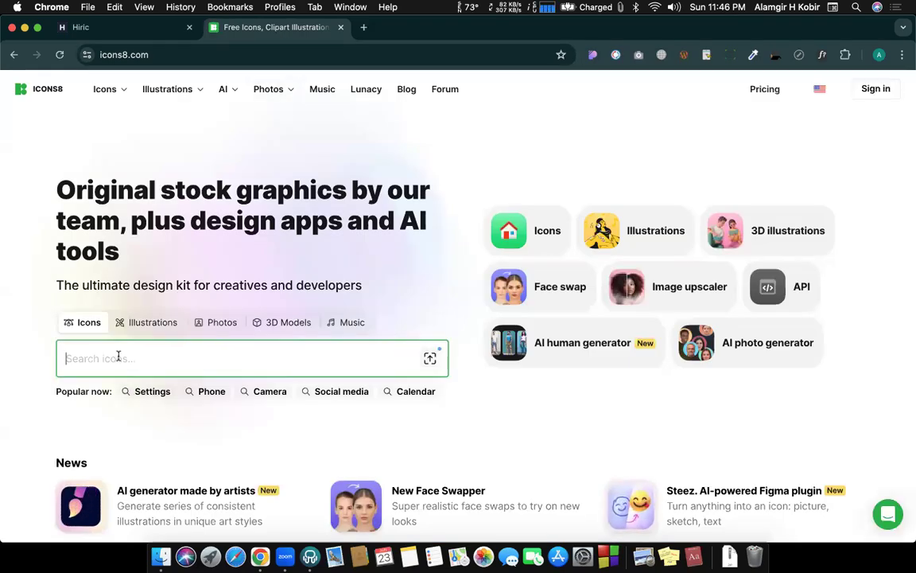
pyautogui.hotkey('ctrl', 'Left')
pyautogui.hotkey('ctrl', 'Right')
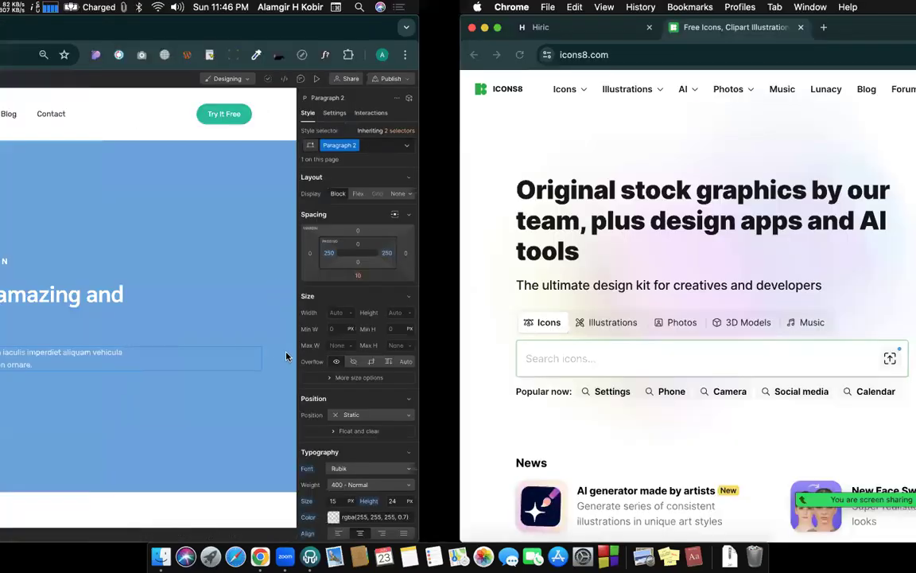
pyautogui.write('play icon')
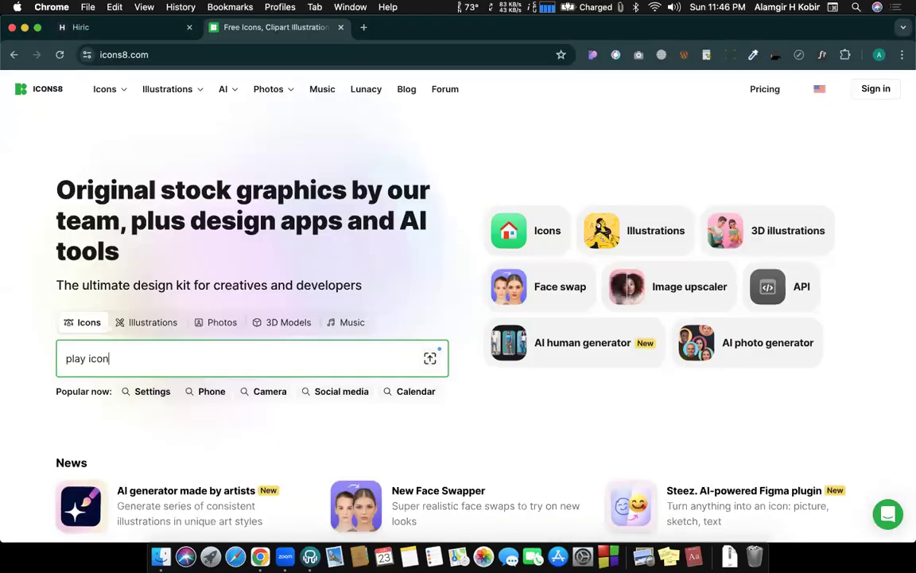
pyautogui.press('Return')
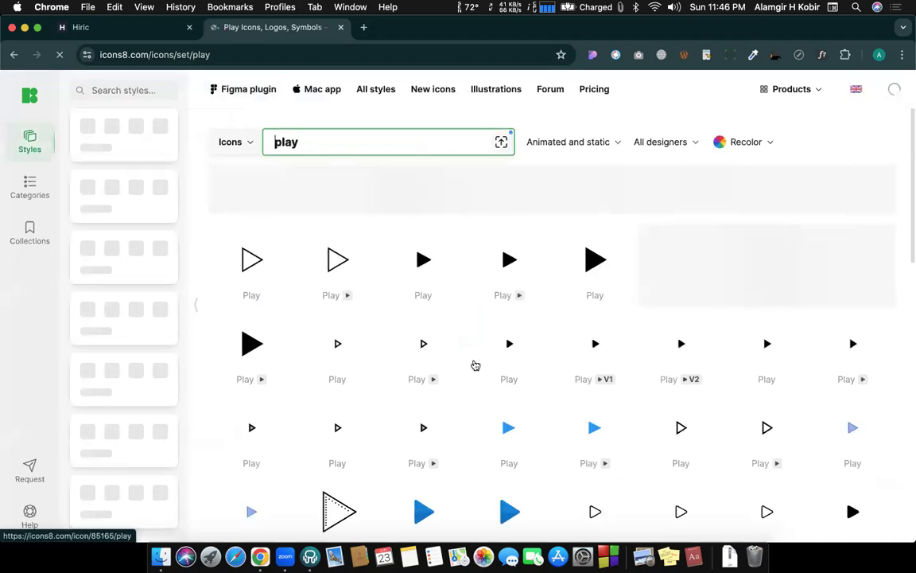
# - Examine the play icon results, including the white triangle on a green circle, and compare them with the Hiric page's play button
pyautogui.scroll(-3, 475, 365)
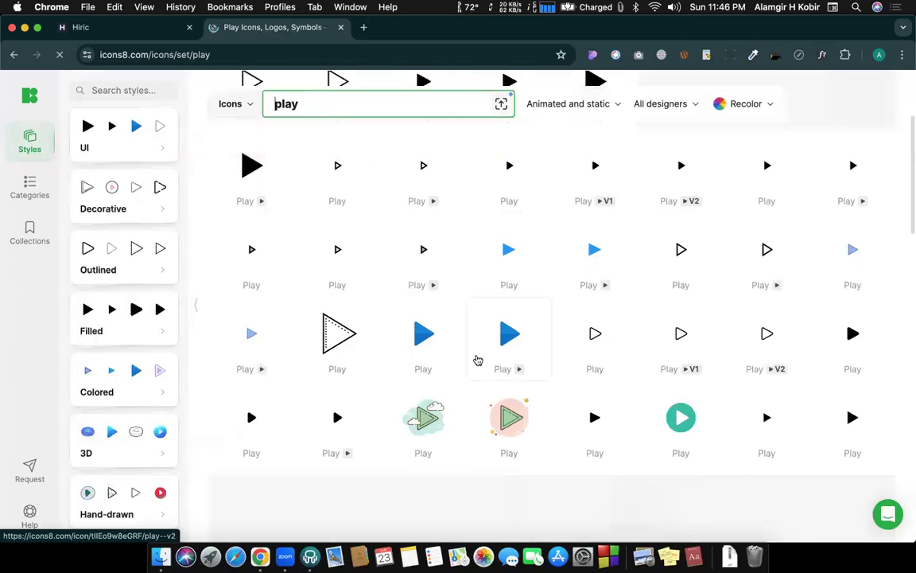
pyautogui.scroll(-3, 478, 360)
pyautogui.scroll(-10, 573, 318)
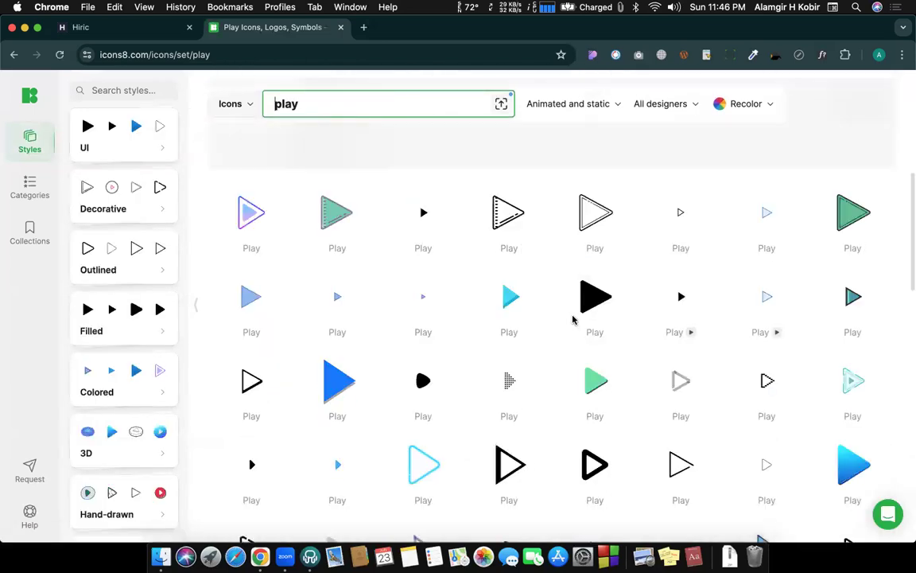
pyautogui.scroll(-10, 573, 321)
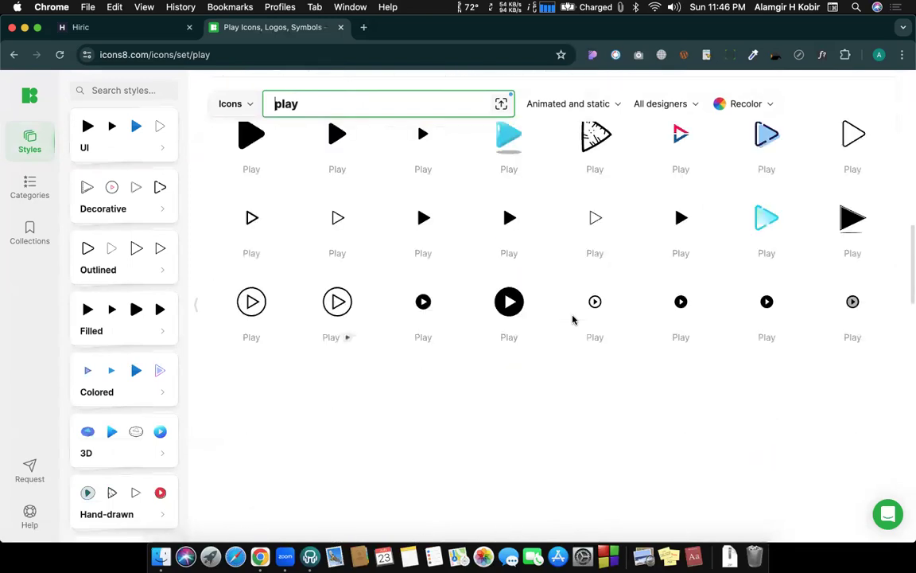
pyautogui.scroll(5, 573, 320)
pyautogui.scroll(6, 574, 321)
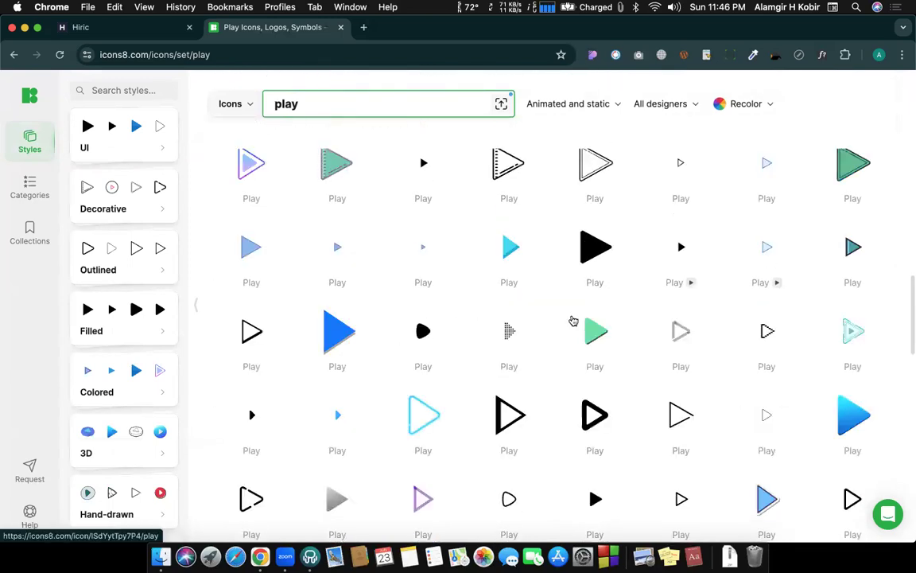
pyautogui.scroll(3, 573, 319)
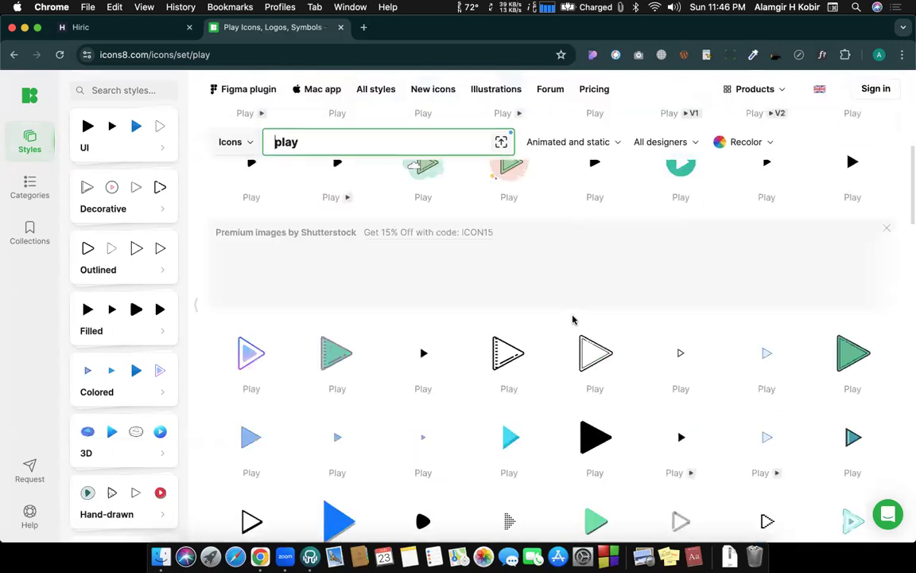
pyautogui.scroll(3, 572, 320)
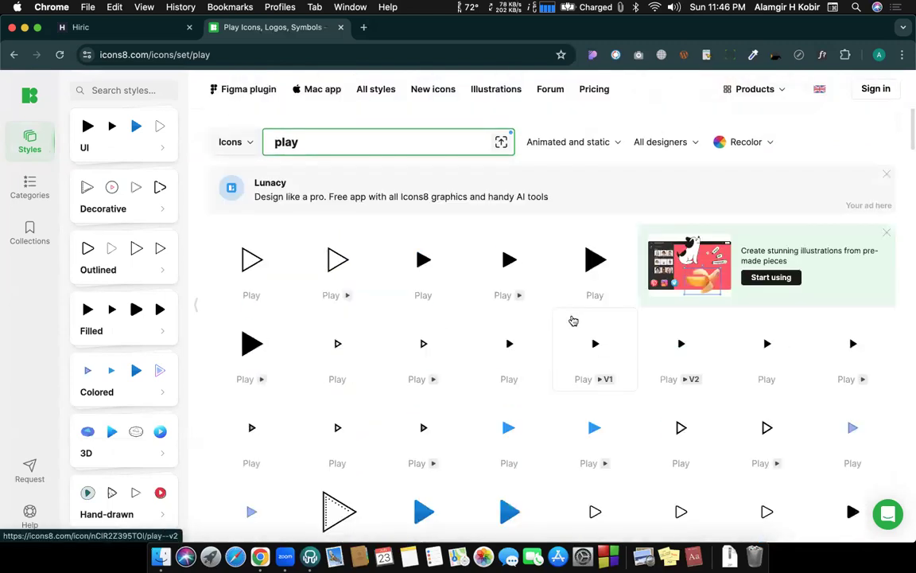
pyautogui.scroll(-5, 572, 320)
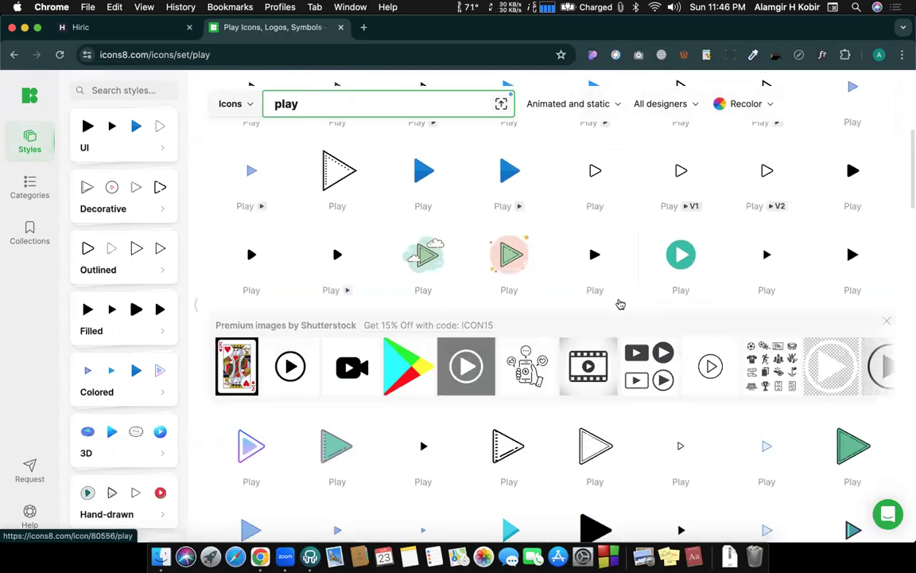
pyautogui.scroll(-1, 681, 256)
pyautogui.click(682, 256)
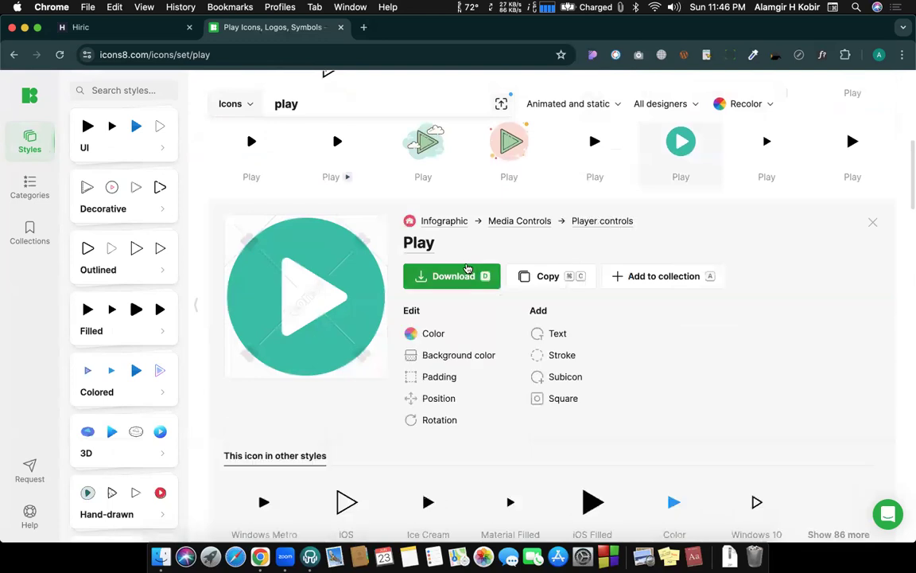
pyautogui.scroll(6, 468, 269)
pyautogui.scroll(-1, 468, 268)
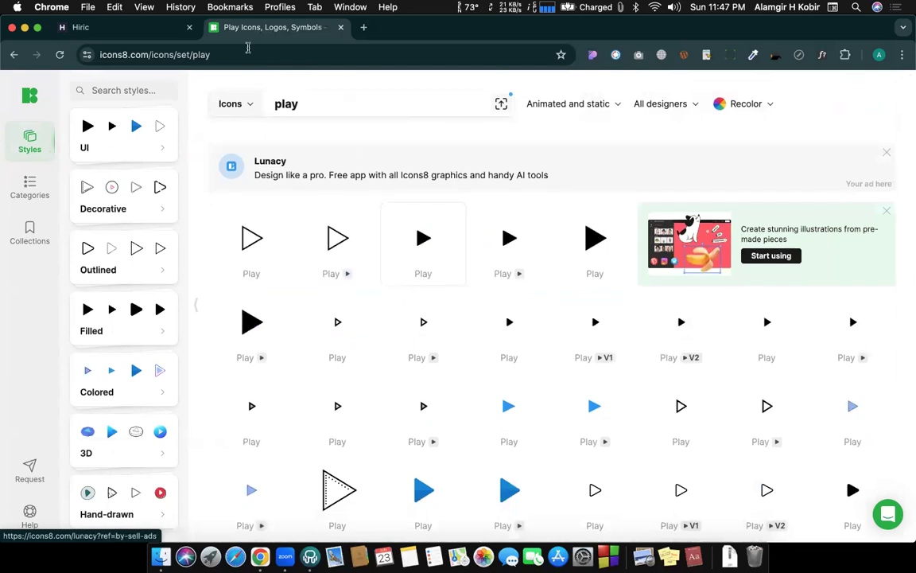
pyautogui.click(151, 27)
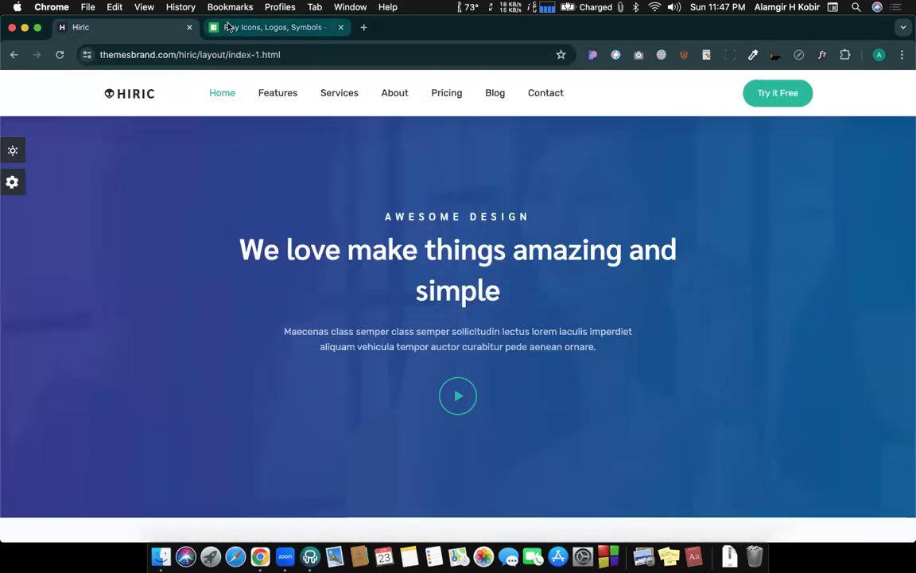
pyautogui.click(228, 27)
# - Download the solid black iOS 17 Glyph play icon as a PNG in 90×90 size only, and close the Icons8 page
pyautogui.click(414, 252)
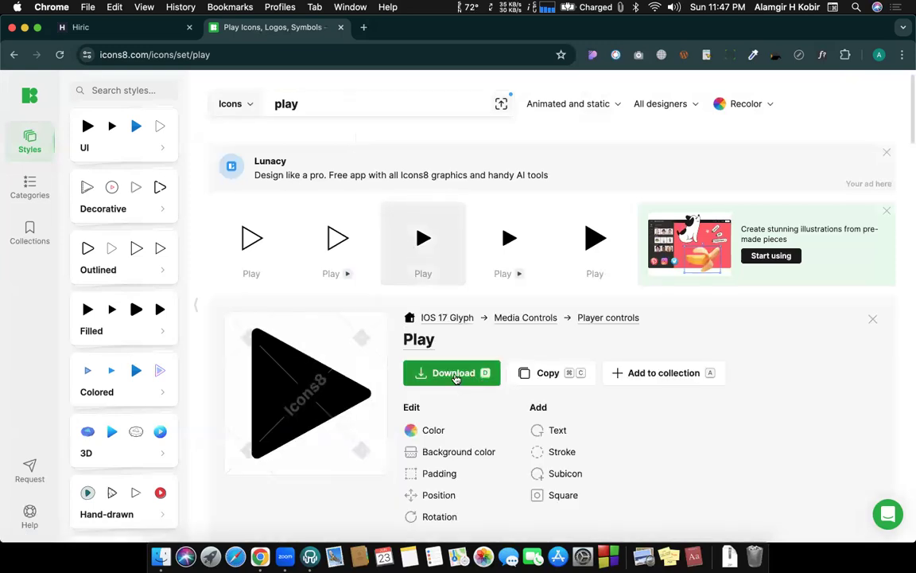
pyautogui.scroll(-5, 456, 378)
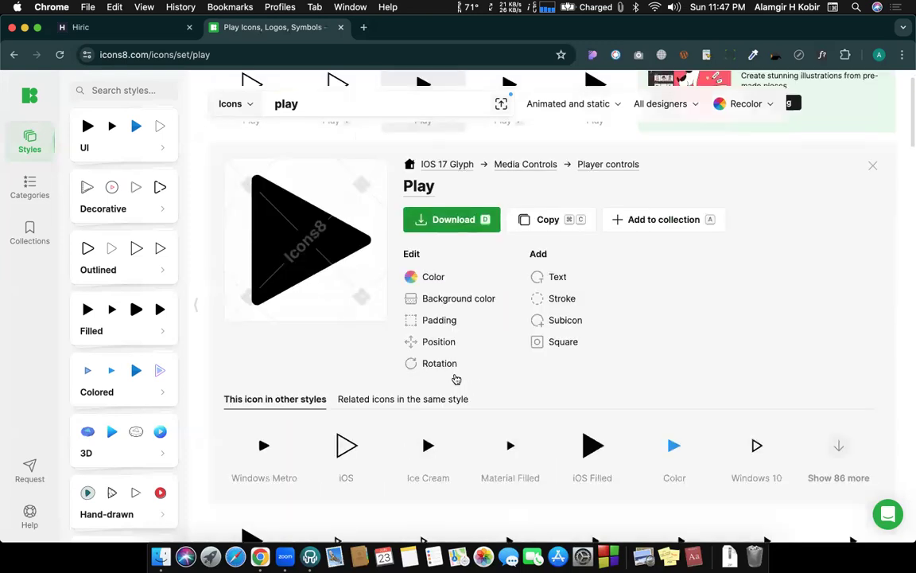
pyautogui.click(436, 210)
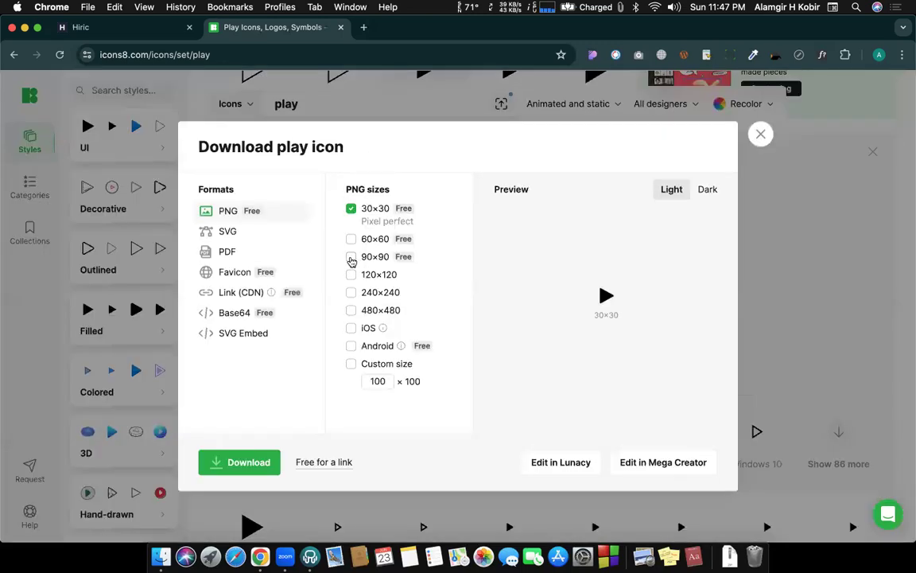
pyautogui.click(351, 257)
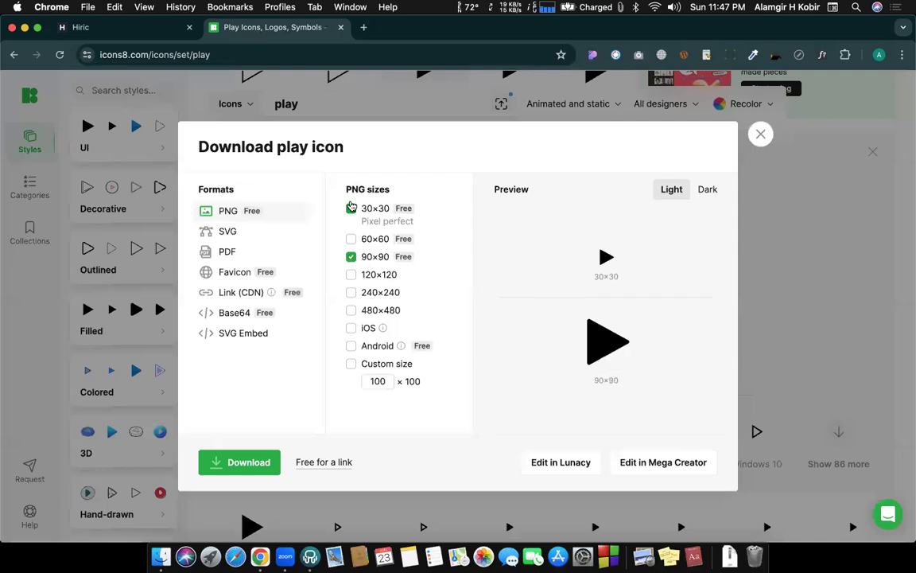
pyautogui.click(351, 208)
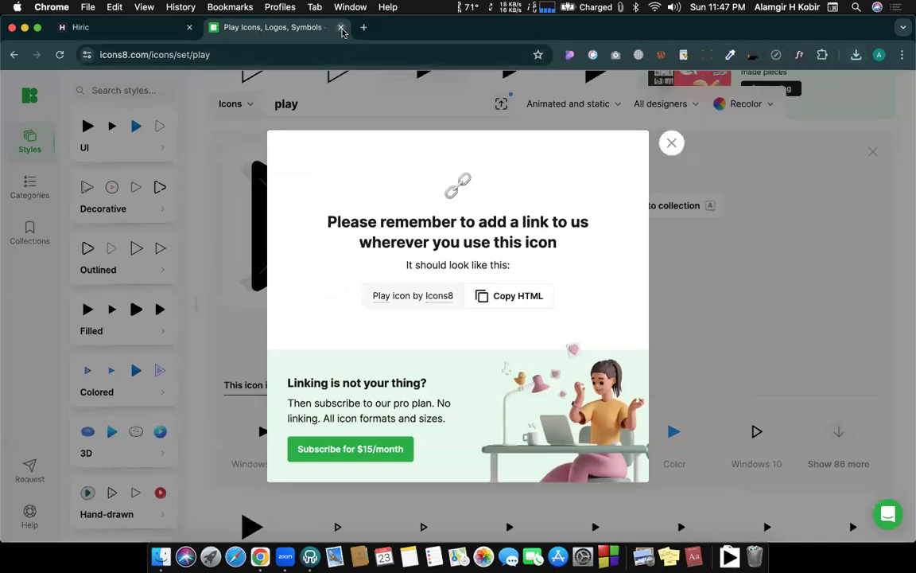
pyautogui.click(341, 27)
# - In Webflow, add an Image element below the hero paragraph in Container 3
pyautogui.hotkey('ctrl', 'Left')
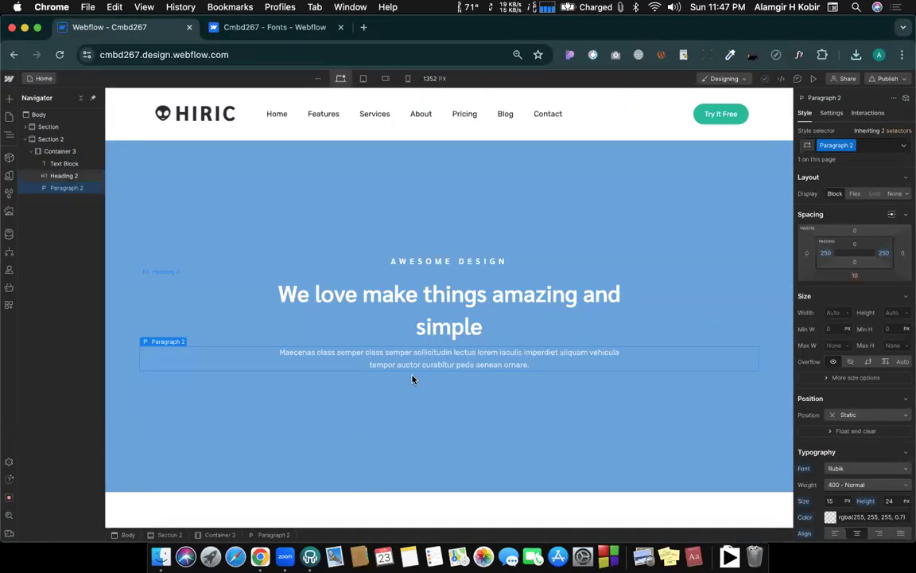
pyautogui.click(7, 98)
pyautogui.scroll(-3, 62, 430)
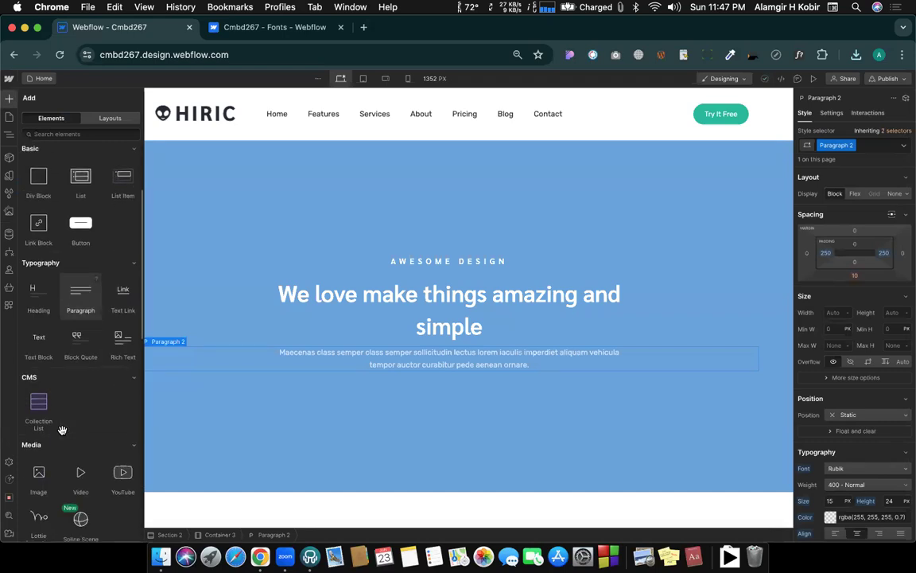
pyautogui.moveTo(39, 450); pyautogui.dragTo(418, 369)
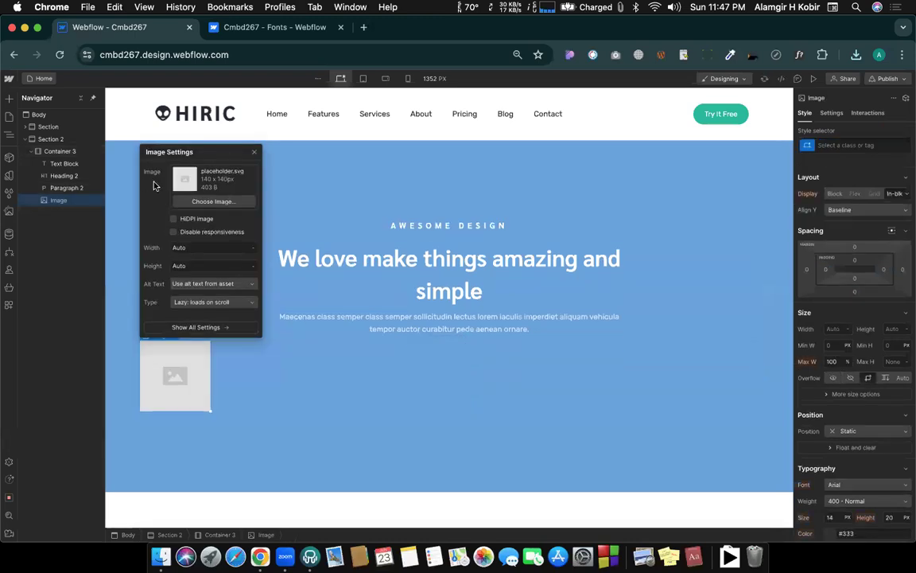
# - Upload the downloaded icons8-play-90.png to the site's assets and use it as the hero image's source
pyautogui.click(204, 201)
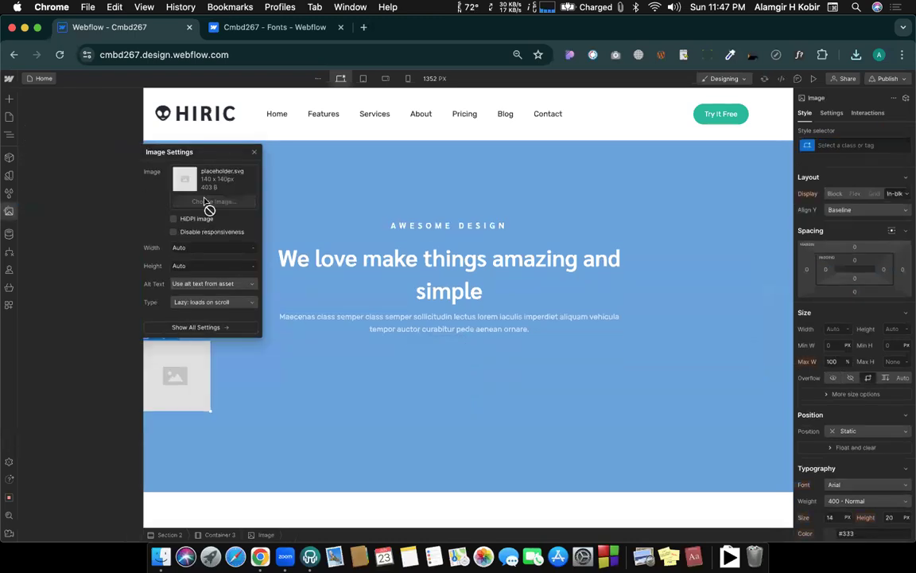
pyautogui.click(858, 54)
pyautogui.moveTo(672, 104); pyautogui.dragTo(81, 317)
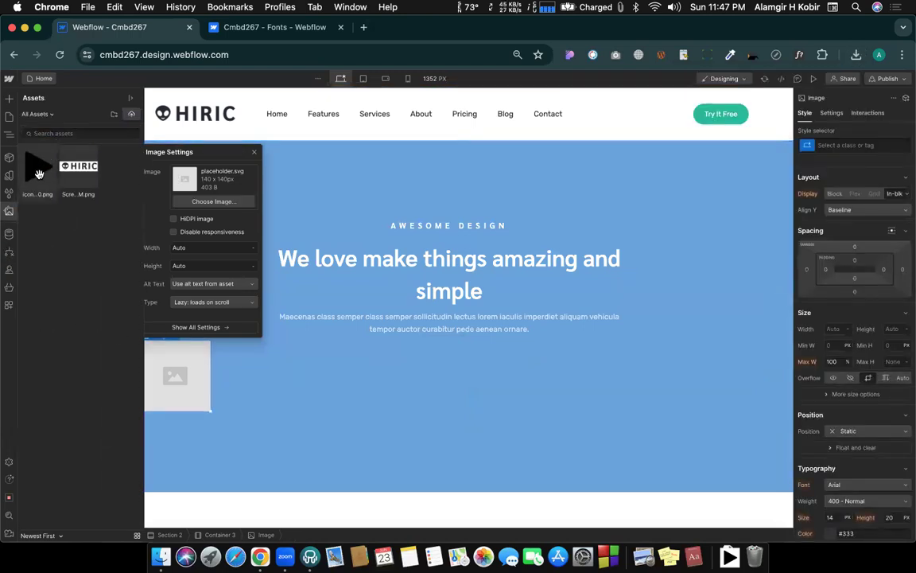
pyautogui.click(38, 173)
pyautogui.click(181, 376)
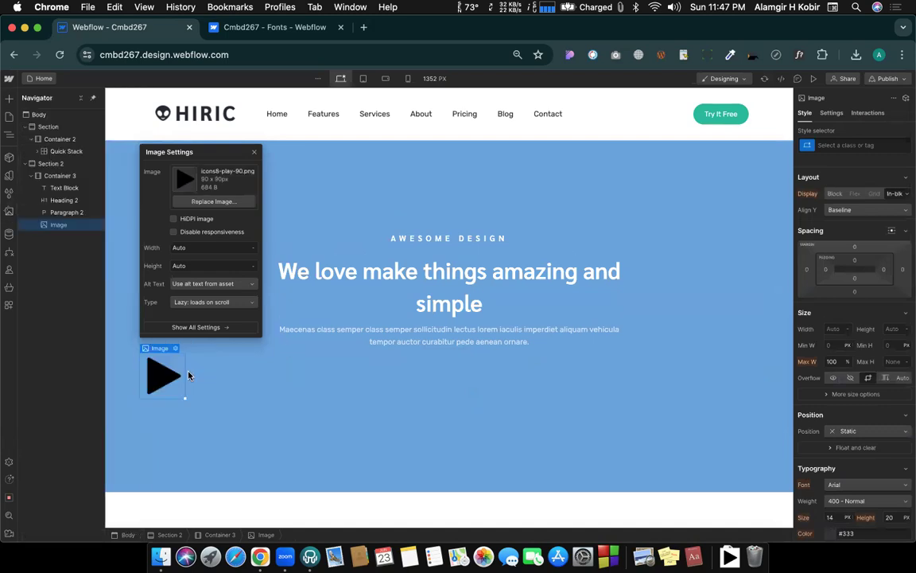
# - Compare the play icon placed in the Webflow hero with the play button on the Hiric reference page
pyautogui.hotkey('ctrl', 'Right')
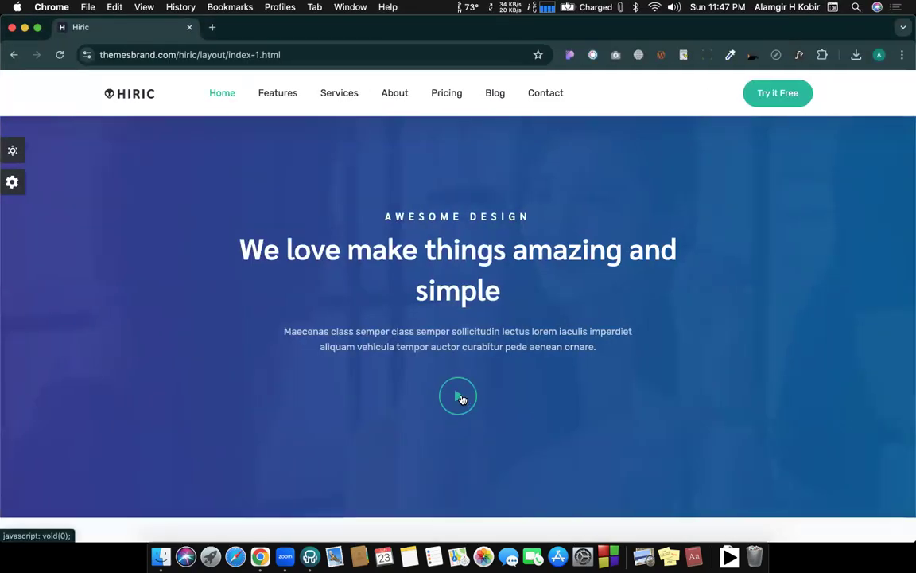
pyautogui.hotkey('ctrl', 'Left')
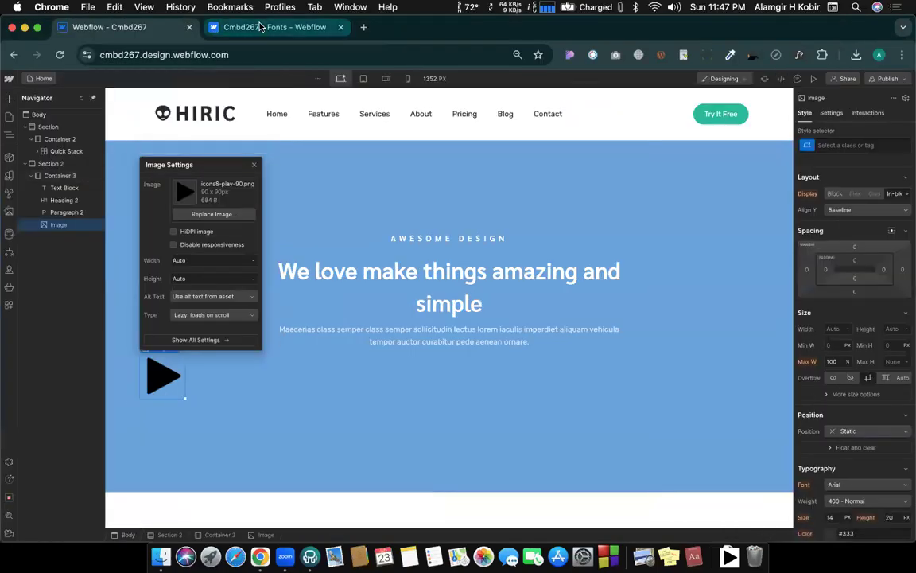
pyautogui.hotkey('ctrl', 'Right')
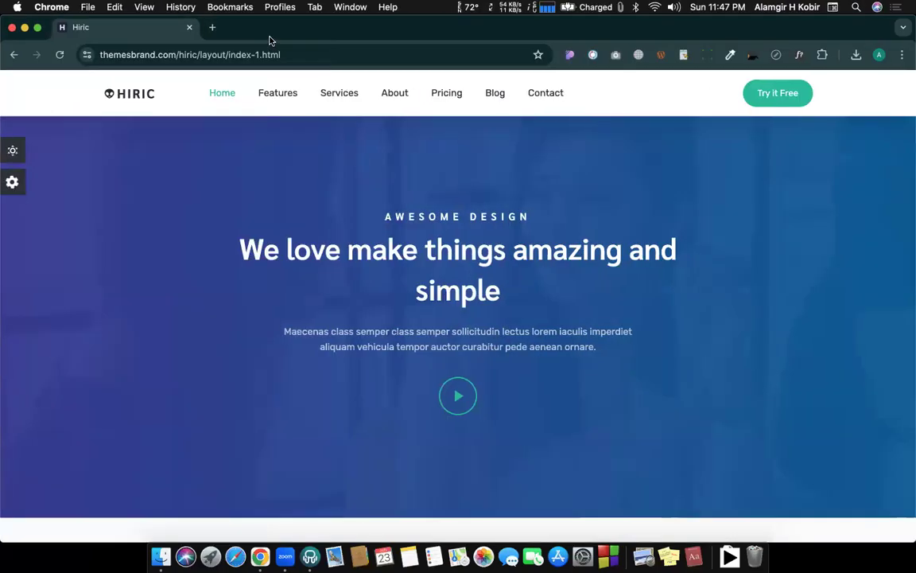
# - Reopen the Icons8 play icon results and open the color editor for the solid iOS 17 Glyph play icon
pyautogui.press('super+shift+t')
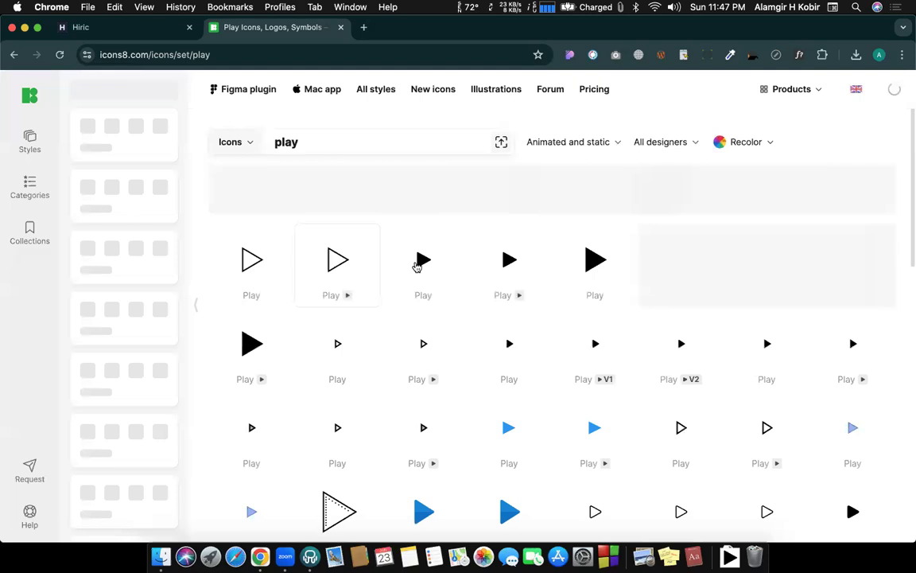
pyautogui.click(417, 267)
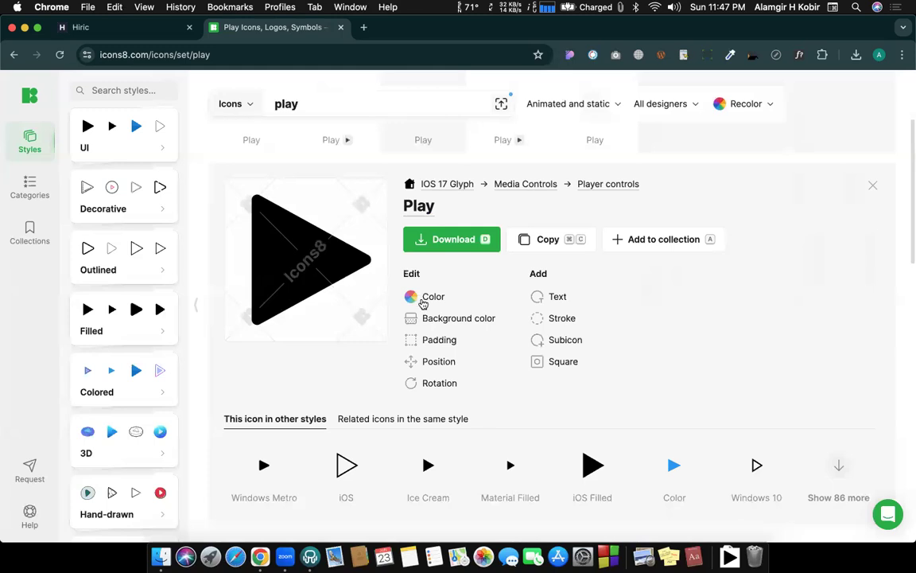
pyautogui.click(423, 299)
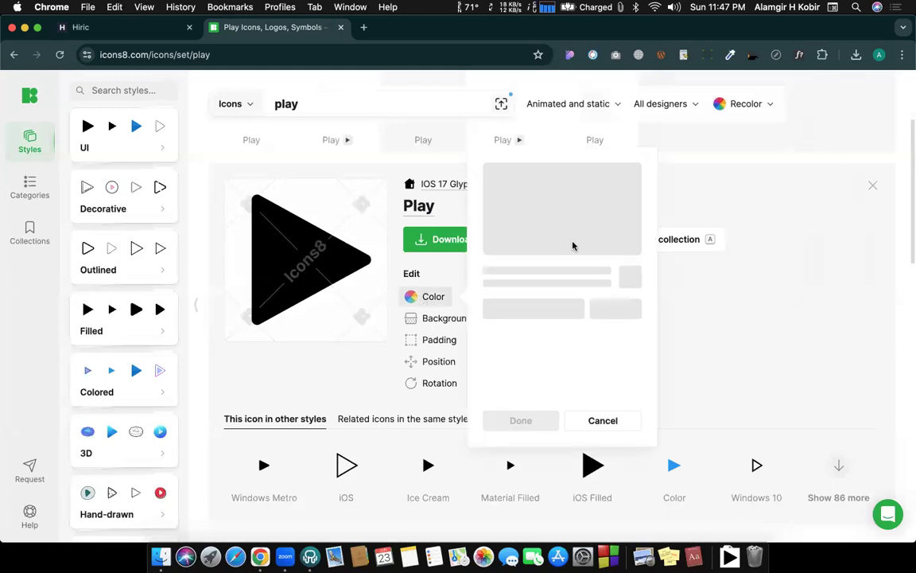
# - Sample the play button's green, #1BBC9D, from the Hiric reference page with the color picker extension
pyautogui.click(149, 32)
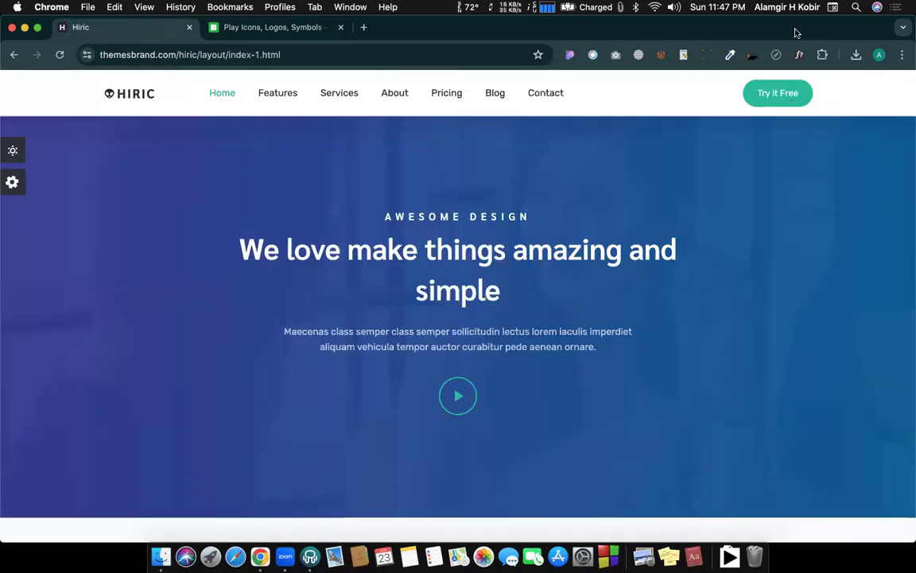
pyautogui.click(730, 55)
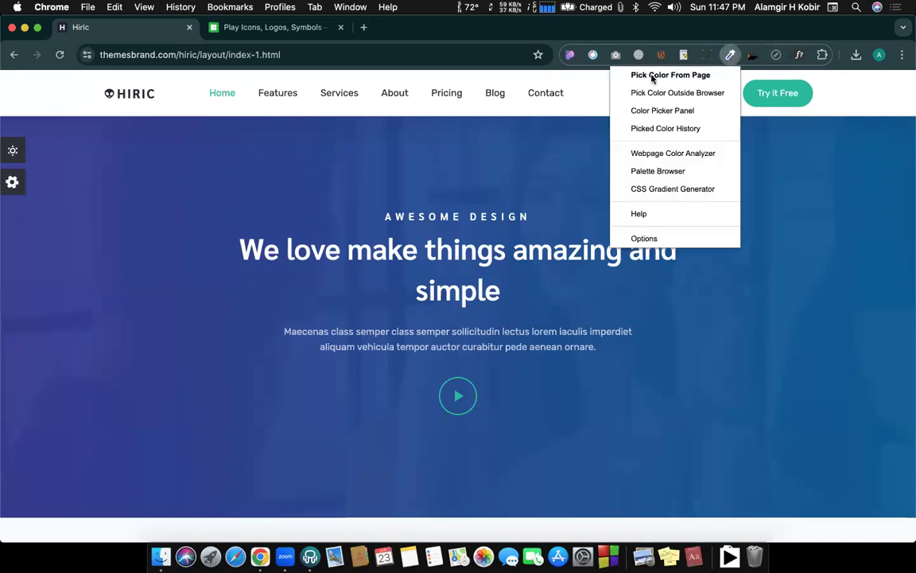
pyautogui.click(652, 75)
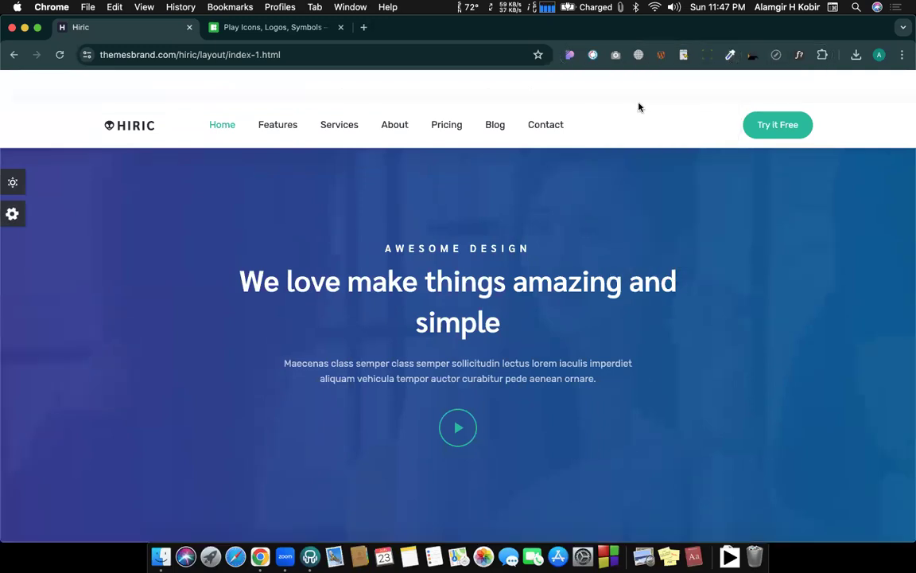
pyautogui.click(458, 427)
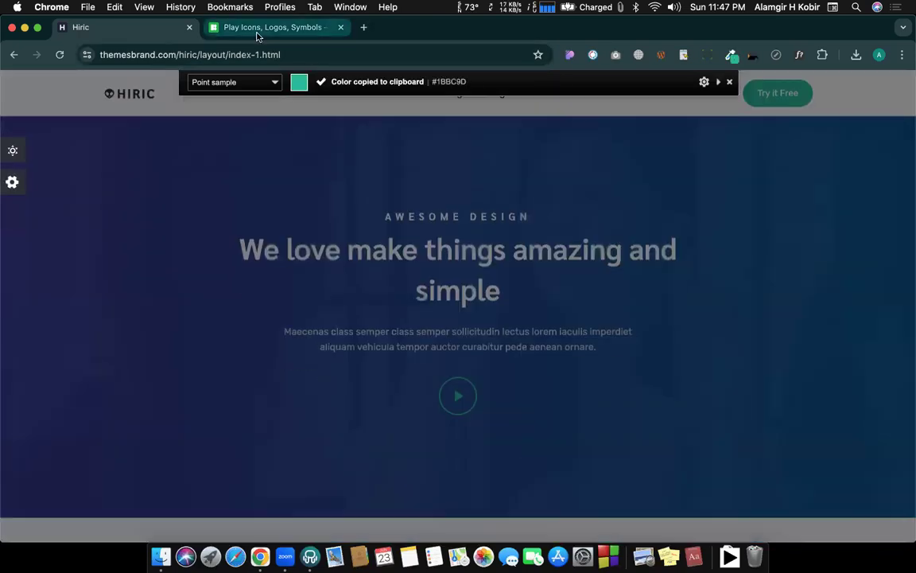
# - On Icons8, recolor the play icon to #1BBC9D and download it as a 90×90 PNG
pyautogui.click(254, 32)
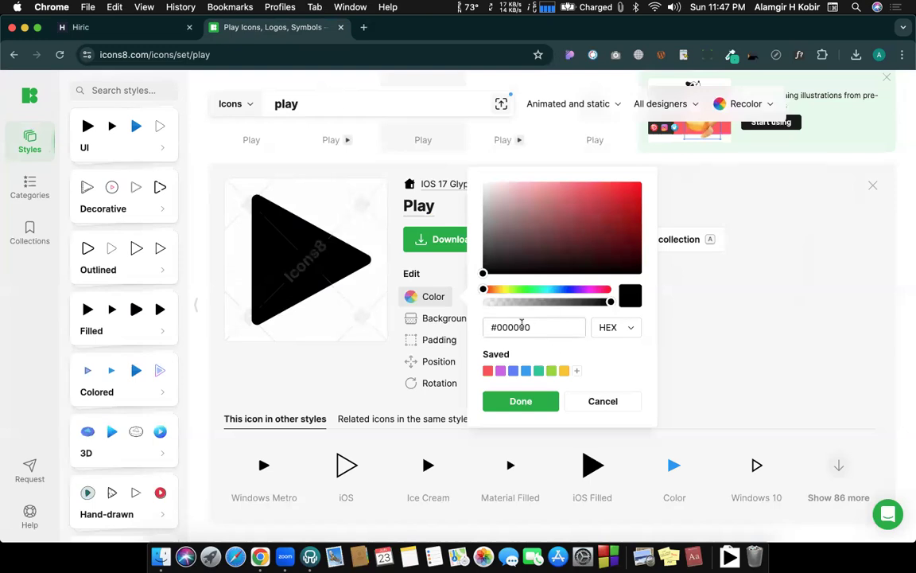
pyautogui.tripleClick(522, 325)
pyautogui.press('super+v')
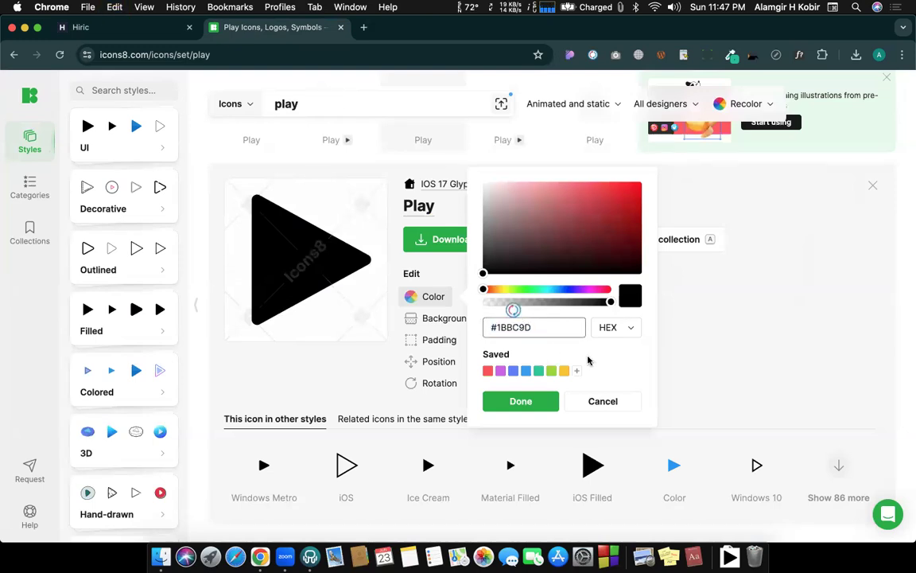
pyautogui.click(521, 401)
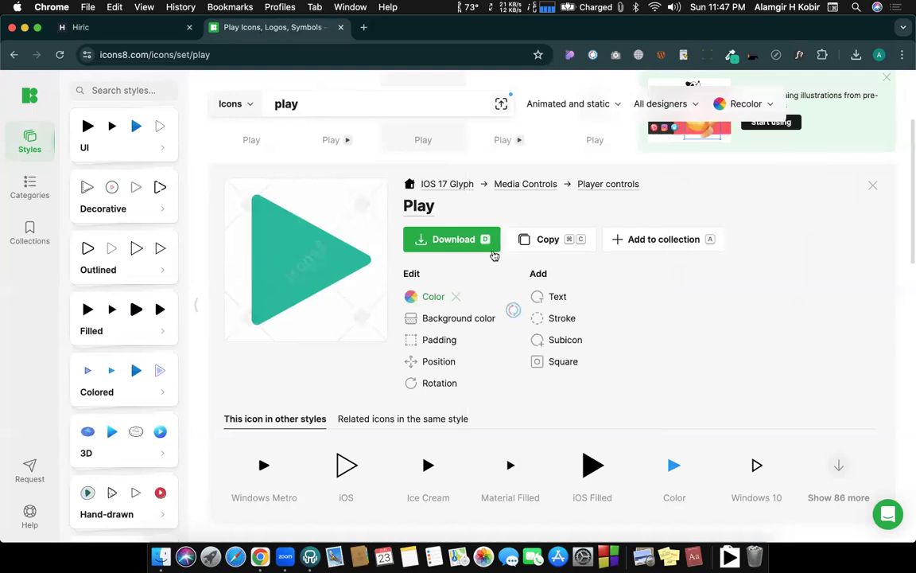
pyautogui.click(471, 244)
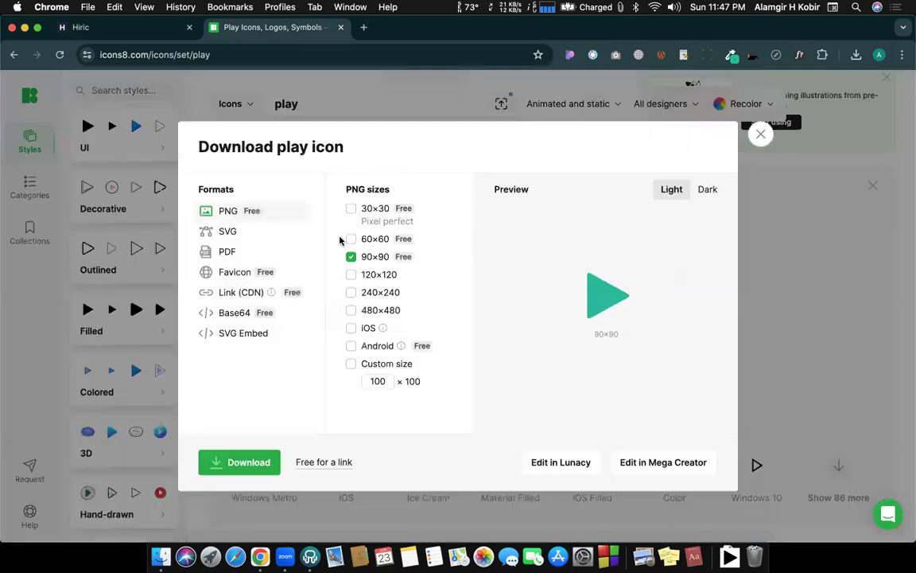
pyautogui.click(225, 472)
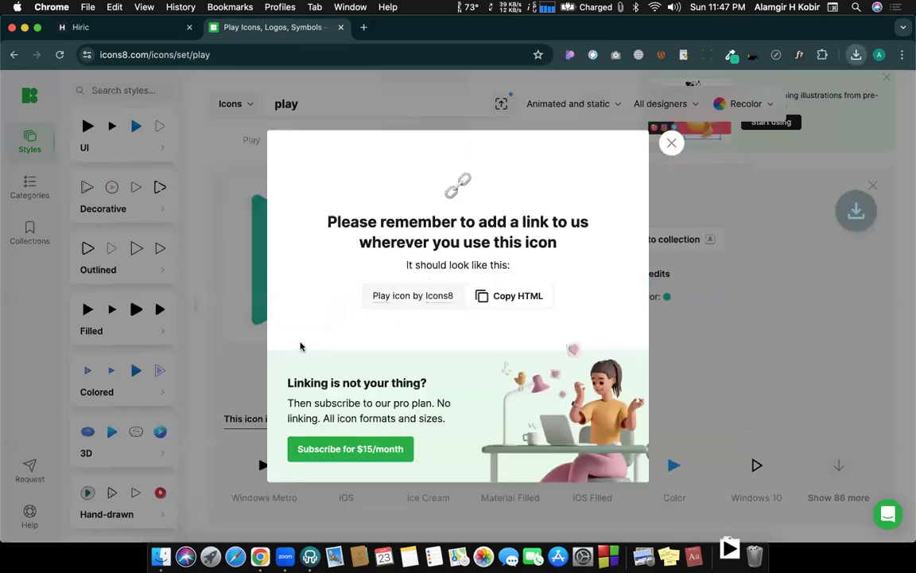
# - In Webflow, upload the newly downloaded green play icon PNG and use it to replace the hero image's black icon
pyautogui.hotkey('ctrl', 'Left')
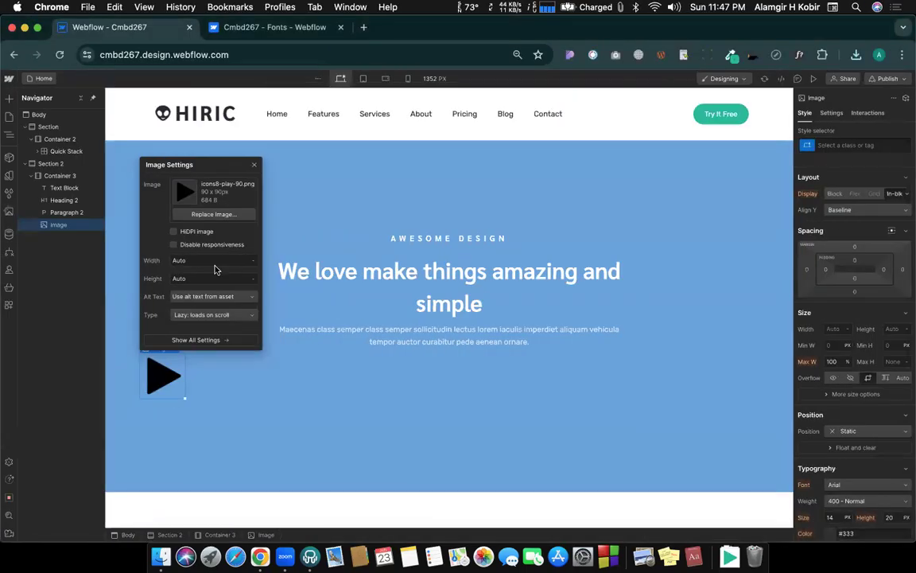
pyautogui.click(205, 214)
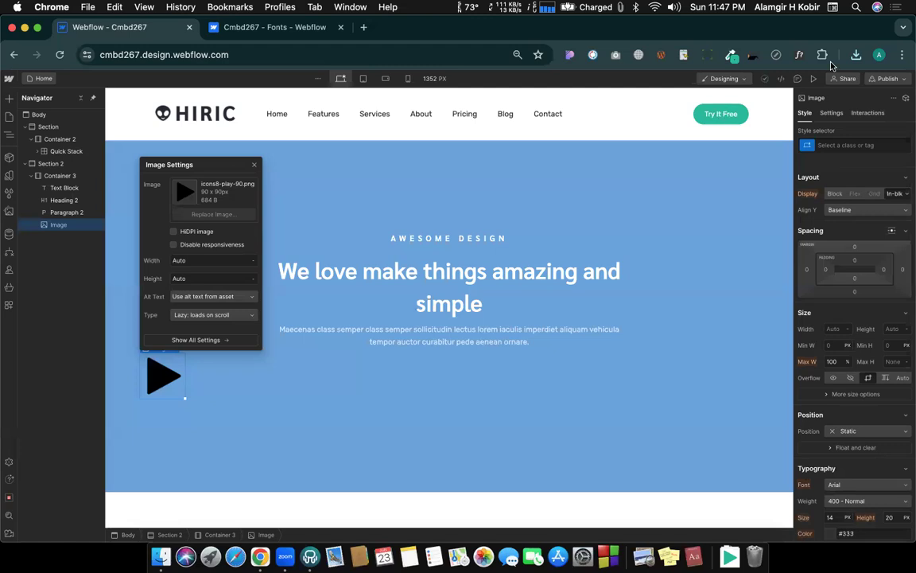
pyautogui.click(856, 55)
pyautogui.moveTo(752, 110); pyautogui.dragTo(113, 298)
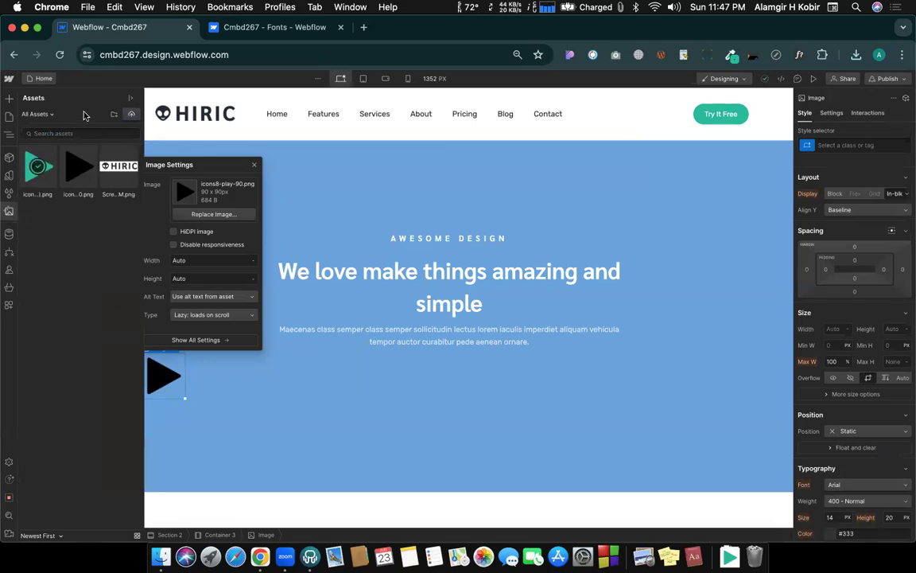
pyautogui.click(35, 180)
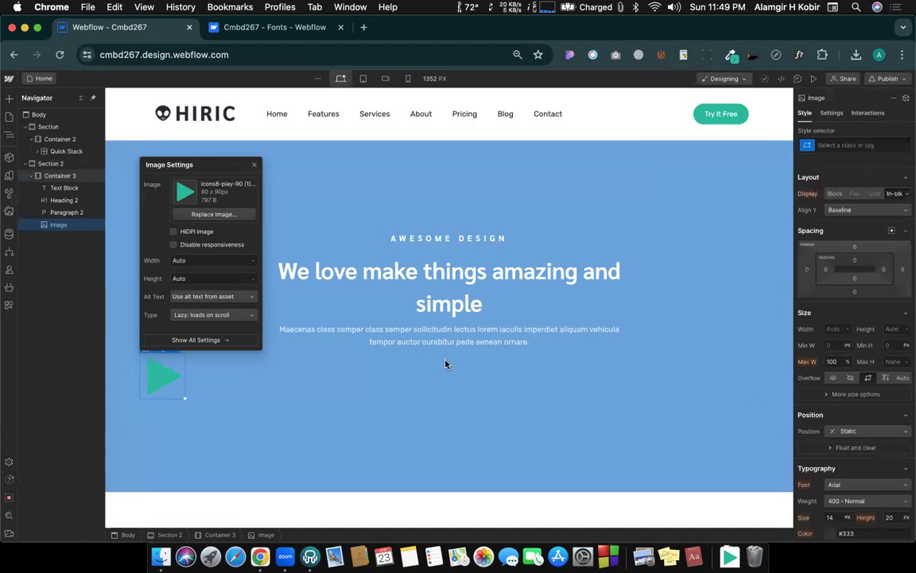
# - Add a Div Block below the hero paragraph in Container 3 and move the play icon image into it
pyautogui.click(176, 390)
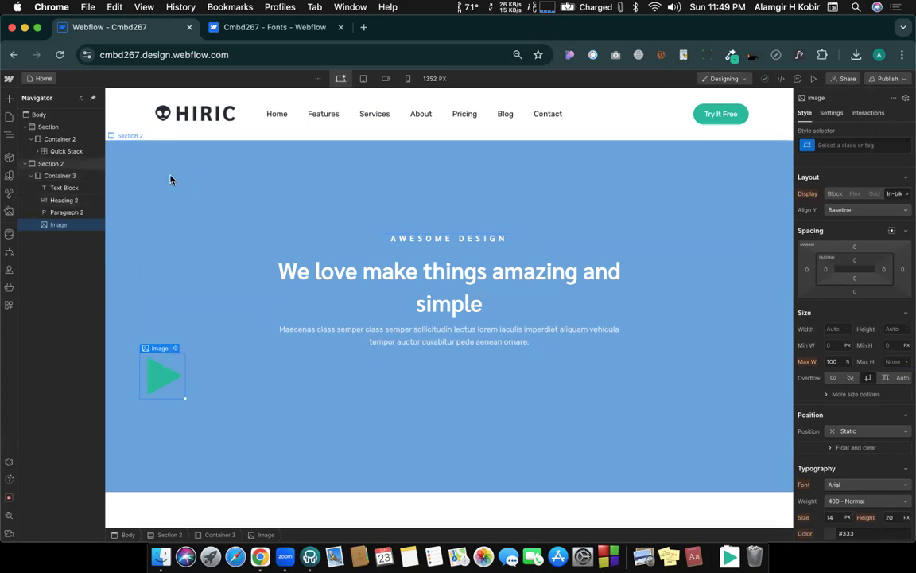
pyautogui.click(48, 173)
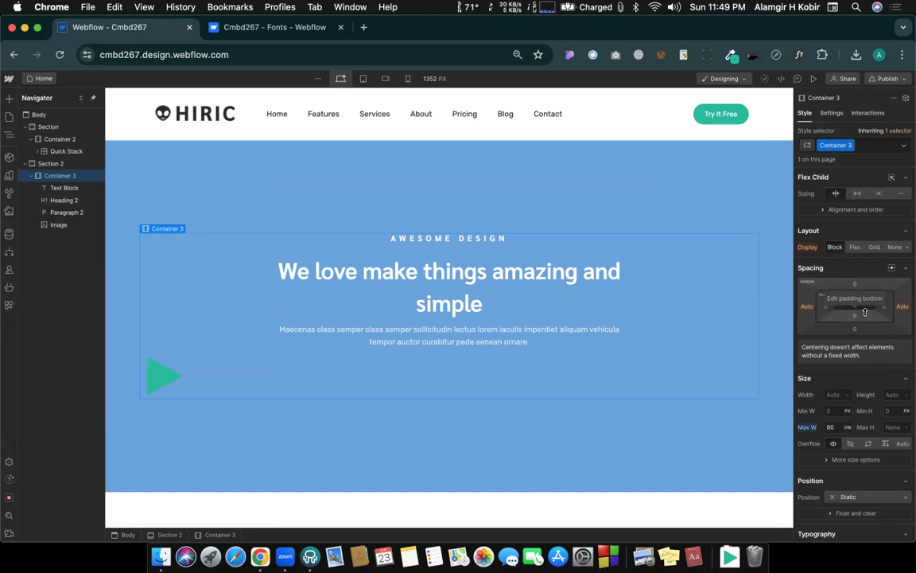
pyautogui.click(9, 99)
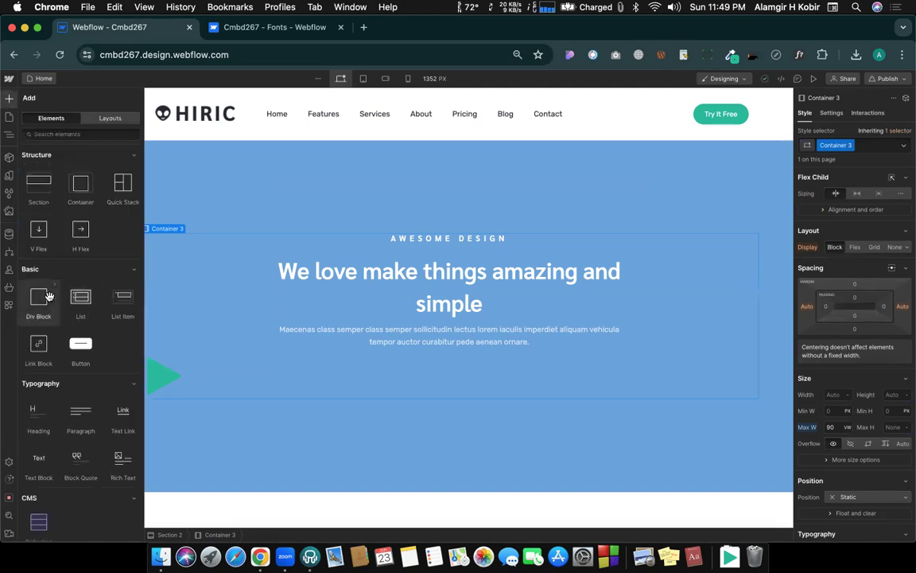
pyautogui.moveTo(48, 296); pyautogui.dragTo(441, 345)
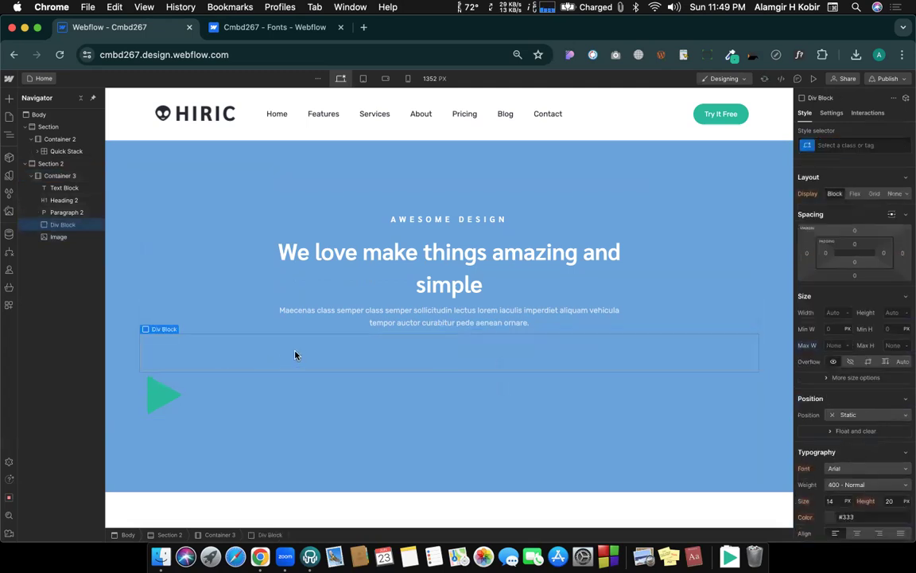
pyautogui.moveTo(155, 393); pyautogui.dragTo(255, 348)
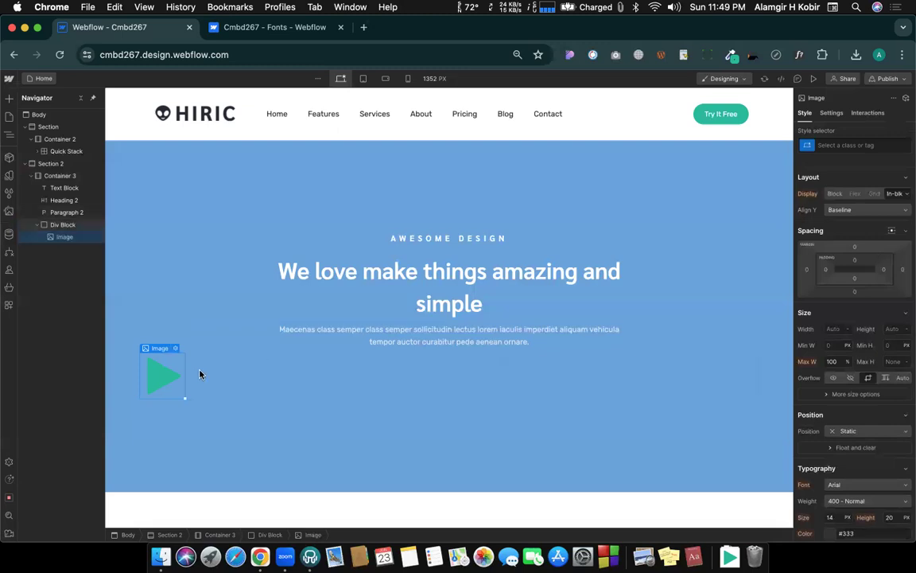
# - Set the play icon's div block to Flex display with X and Y alignment both set to Center
pyautogui.click(59, 226)
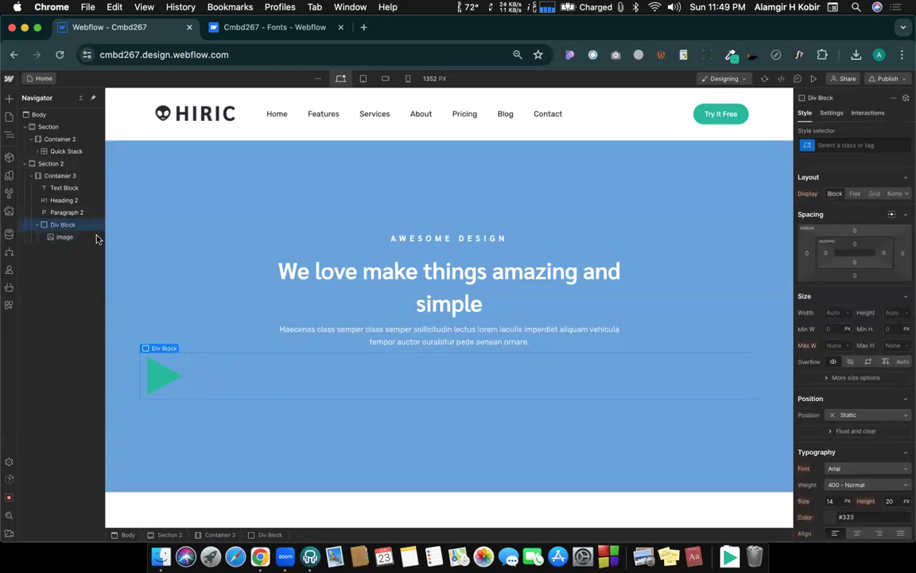
pyautogui.click(856, 194)
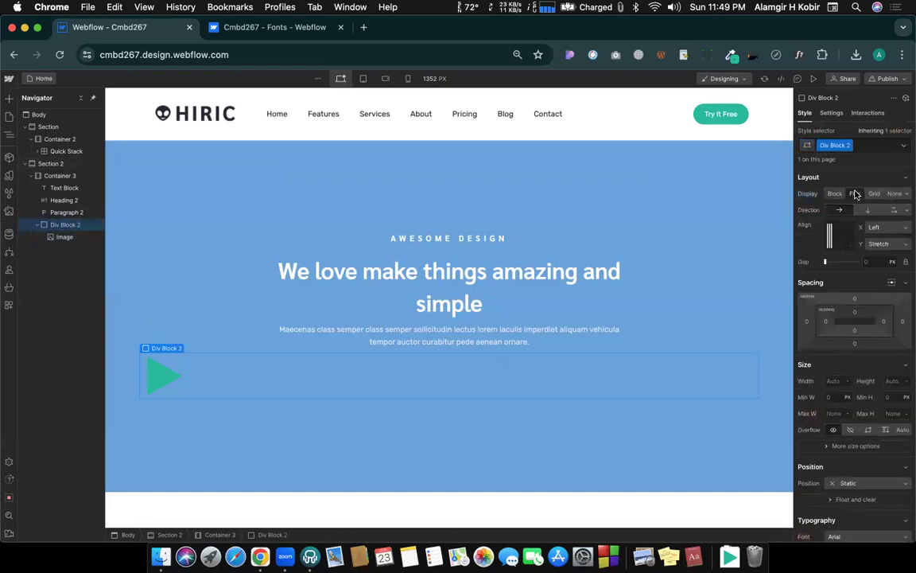
pyautogui.click(883, 229)
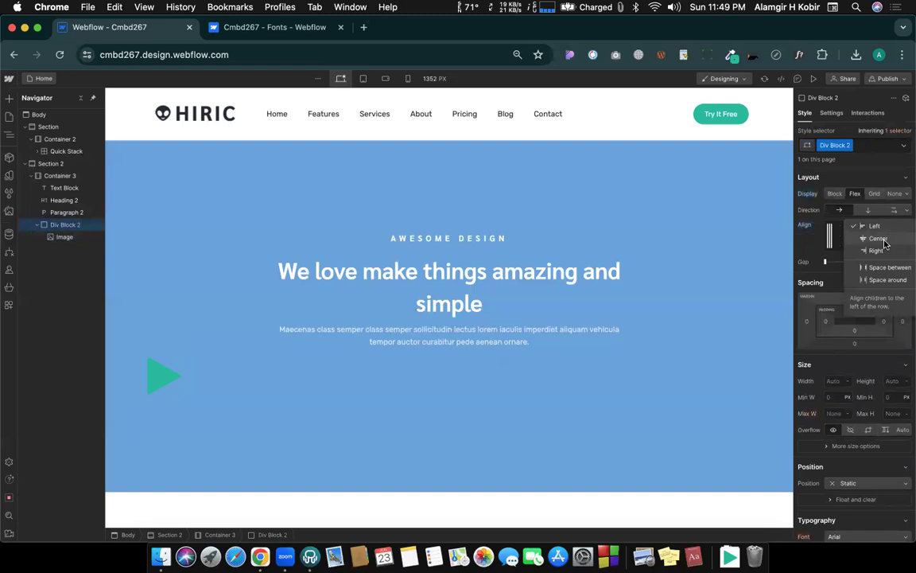
pyautogui.click(879, 240)
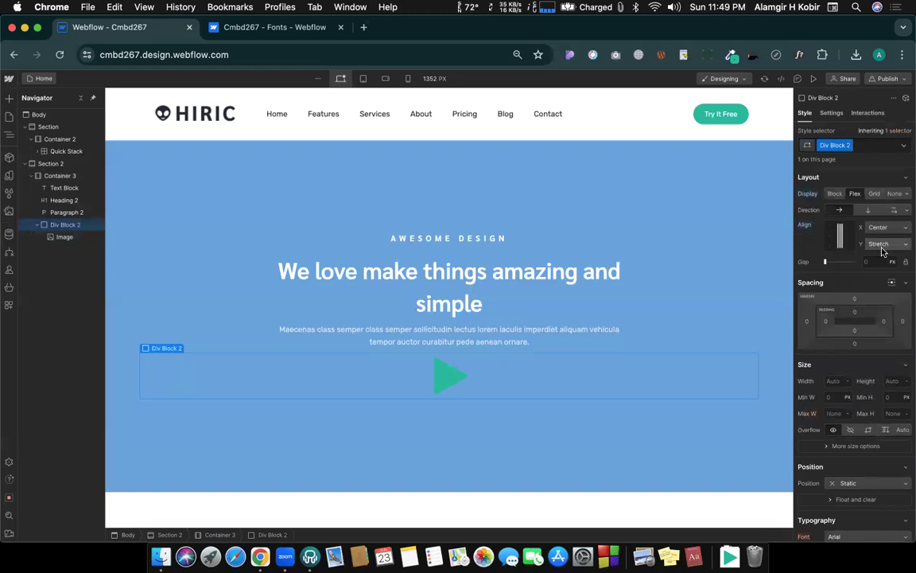
pyautogui.click(882, 246)
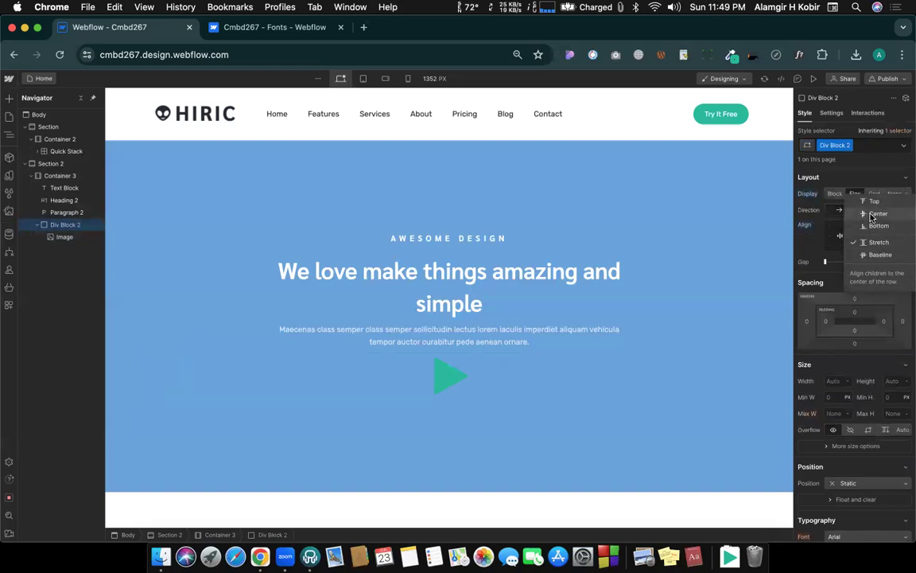
pyautogui.click(878, 214)
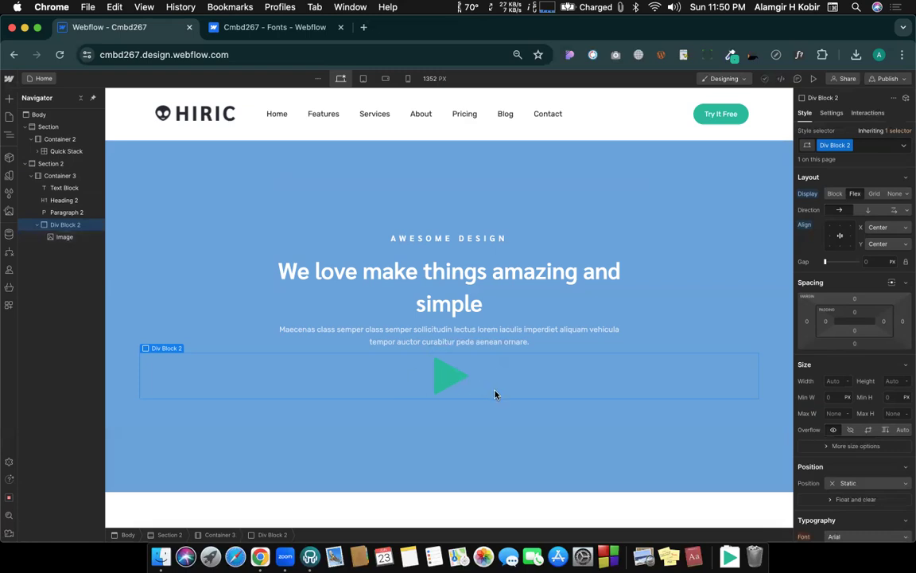
# - Select the play icon image and look through its style options to the border settings
pyautogui.click(454, 383)
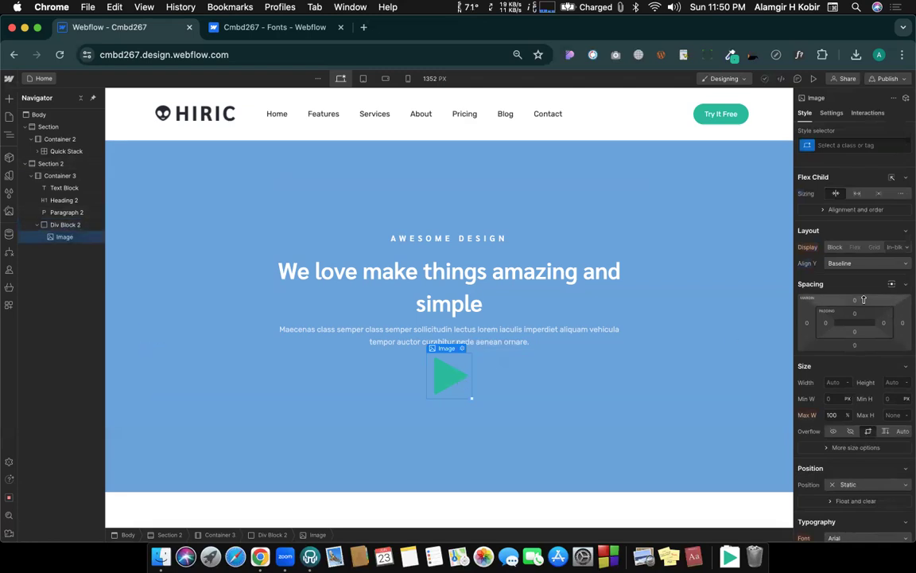
pyautogui.scroll(-5, 864, 299)
pyautogui.scroll(-3, 864, 299)
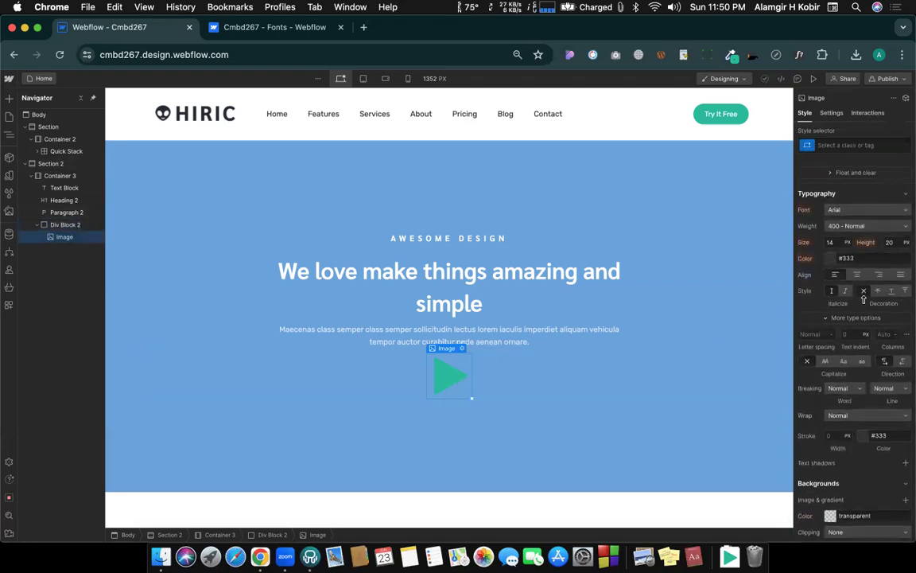
pyautogui.scroll(-3, 864, 359)
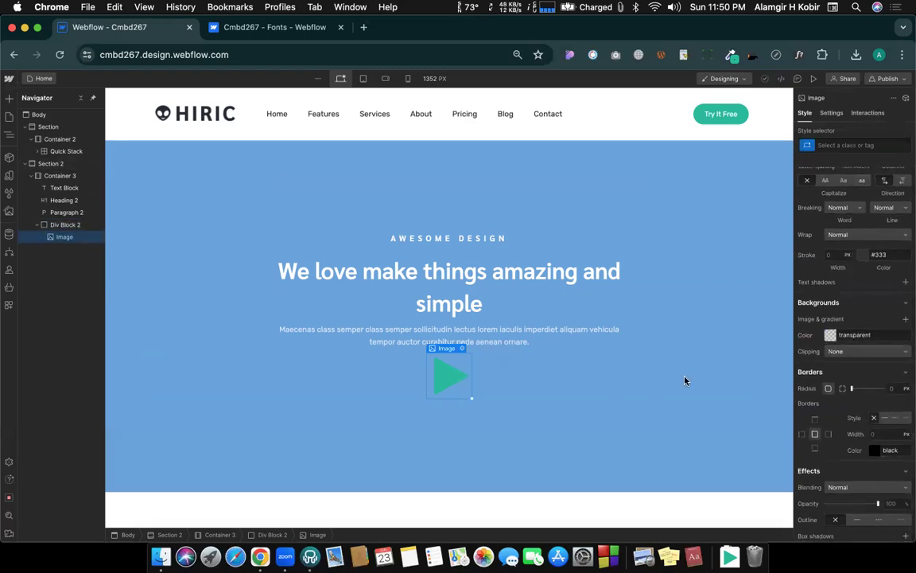
pyautogui.scroll(-1, 867, 373)
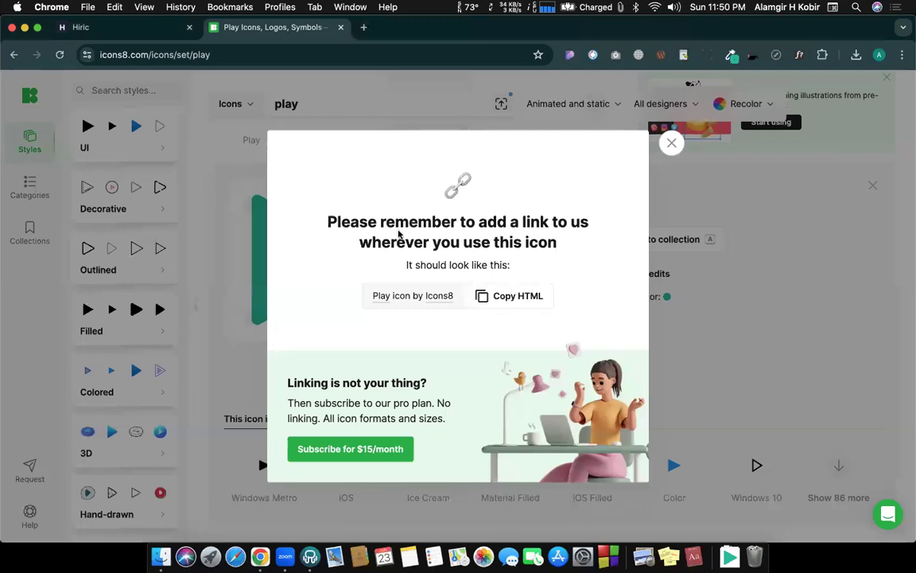
# - Dismiss the Icons8 link reminder and copy the play button's color #1BBC9D from the Hiric page again
pyautogui.click(672, 143)
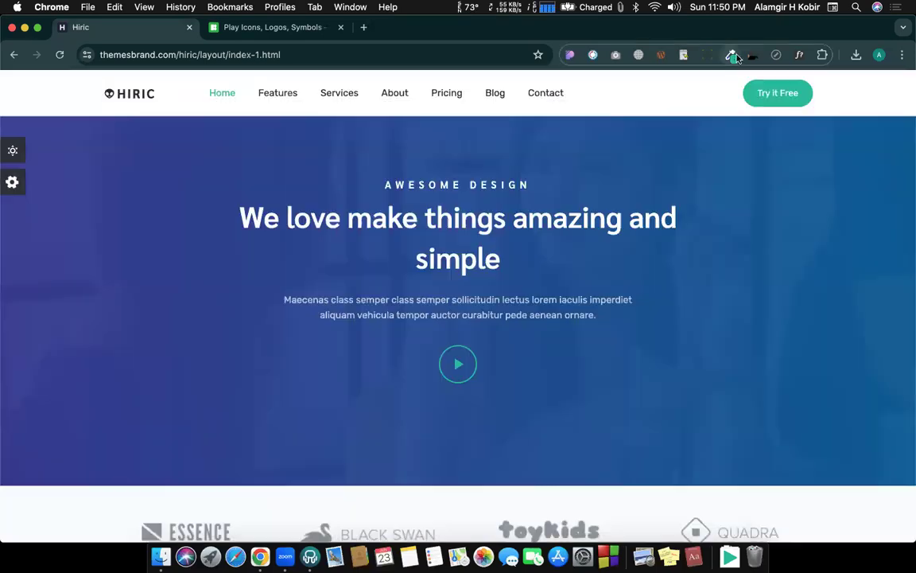
pyautogui.click(757, 224)
pyautogui.click(730, 55)
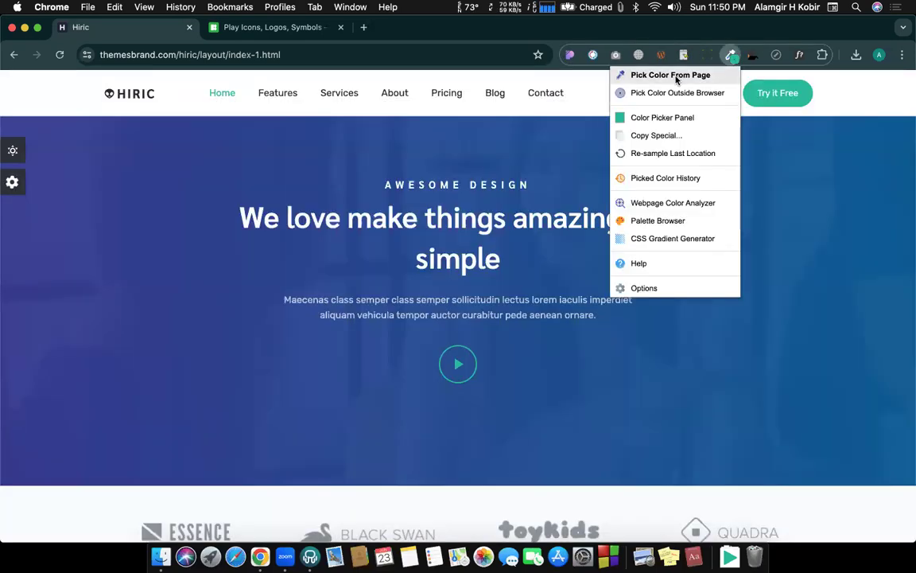
pyautogui.click(677, 78)
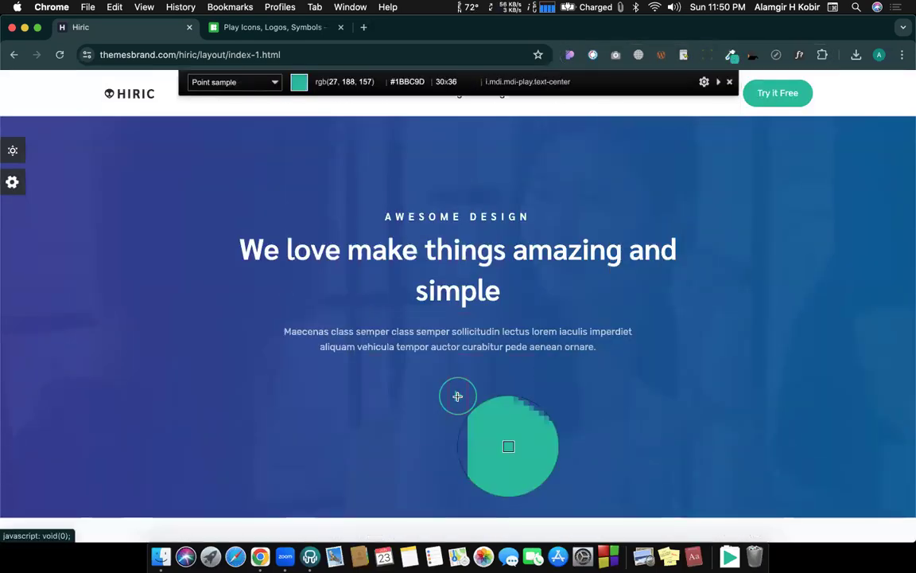
pyautogui.click(457, 394)
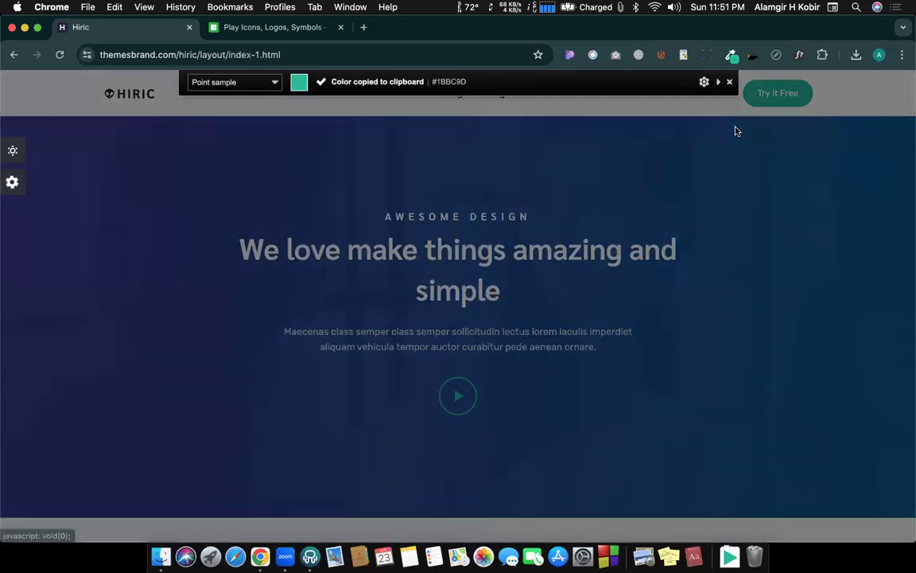
# - Close the color picker and the demo video on the Hiric page and switch back to the Webflow designer
pyautogui.click(729, 82)
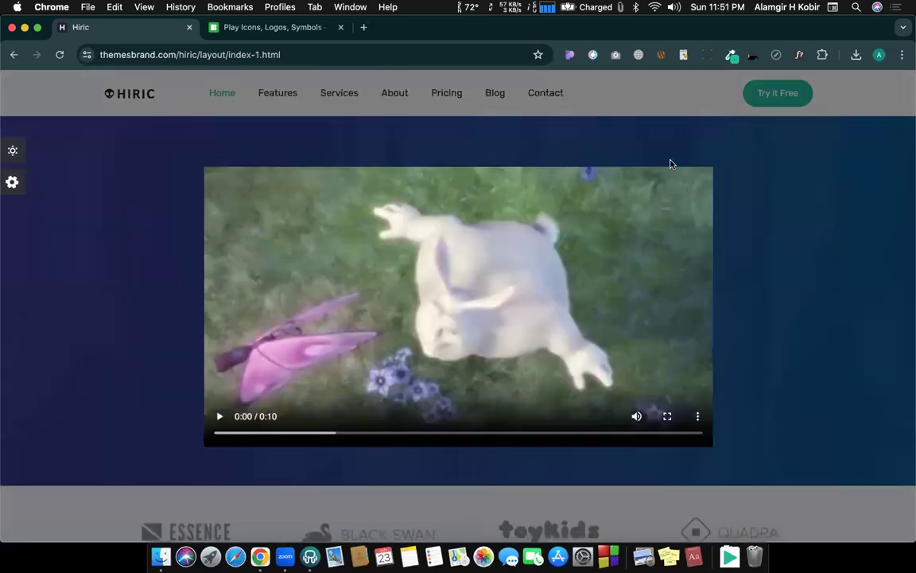
pyautogui.click(738, 151)
pyautogui.hotkey('ctrl', 'Left')
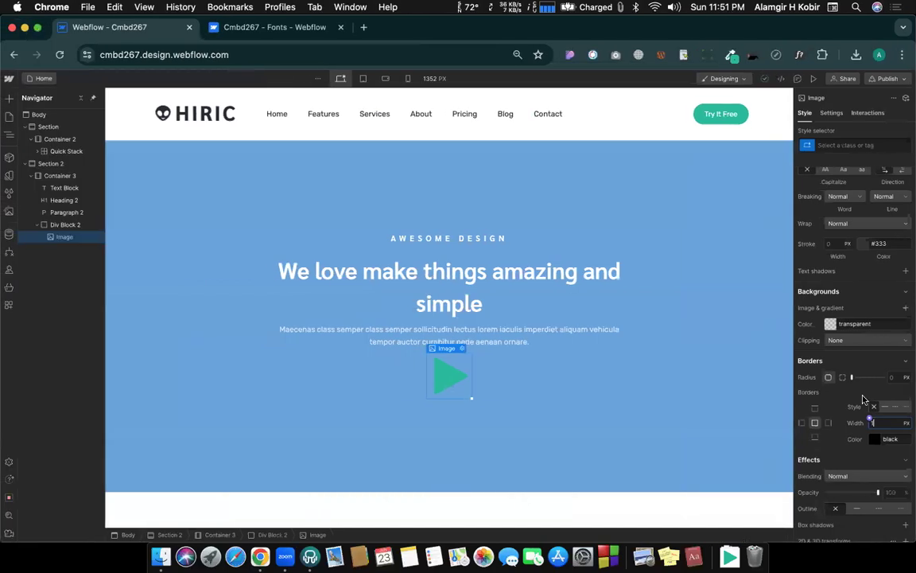
# - Set the play icon's border color to #1bbc9d and check it in the page preview
pyautogui.click(875, 439)
pyautogui.write('#1bbc9d')
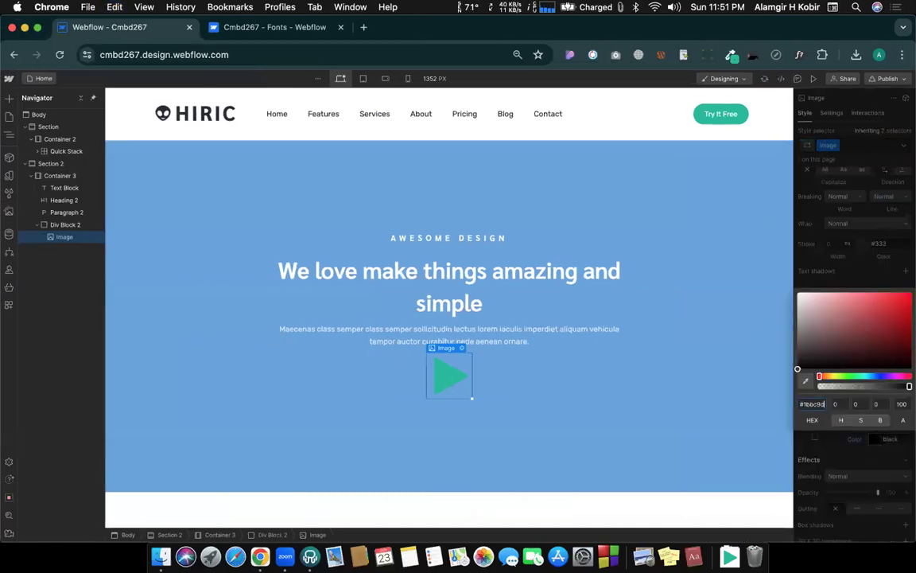
pyautogui.press('Return')
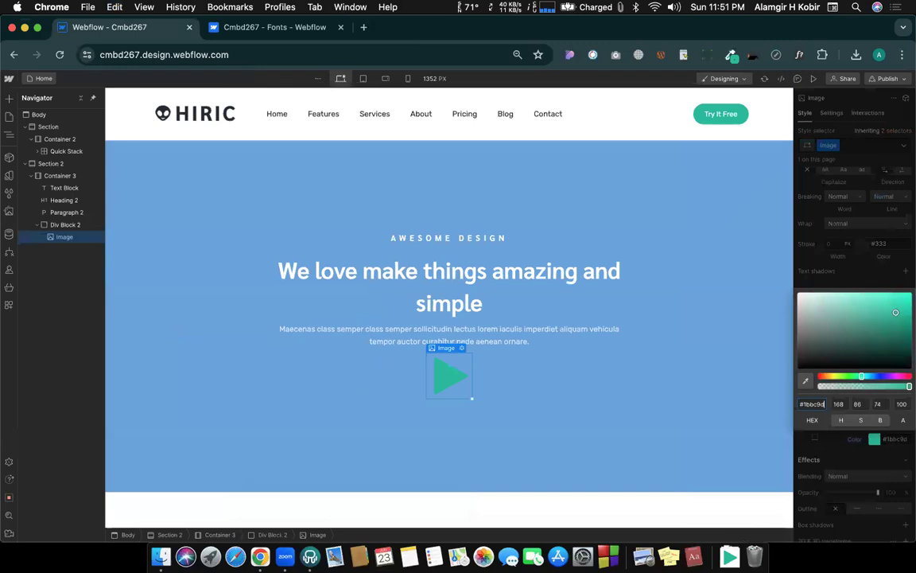
pyautogui.click(836, 449)
pyautogui.click(815, 79)
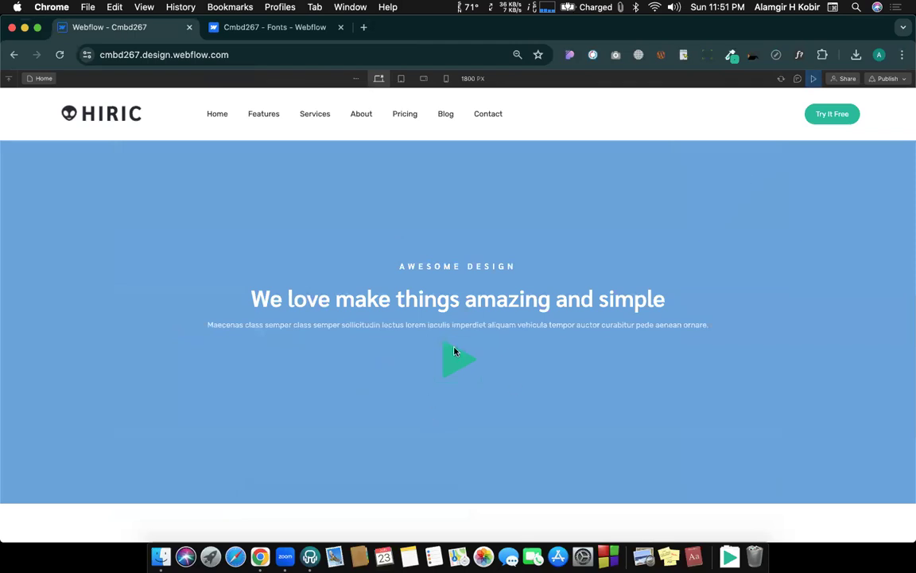
pyautogui.click(814, 79)
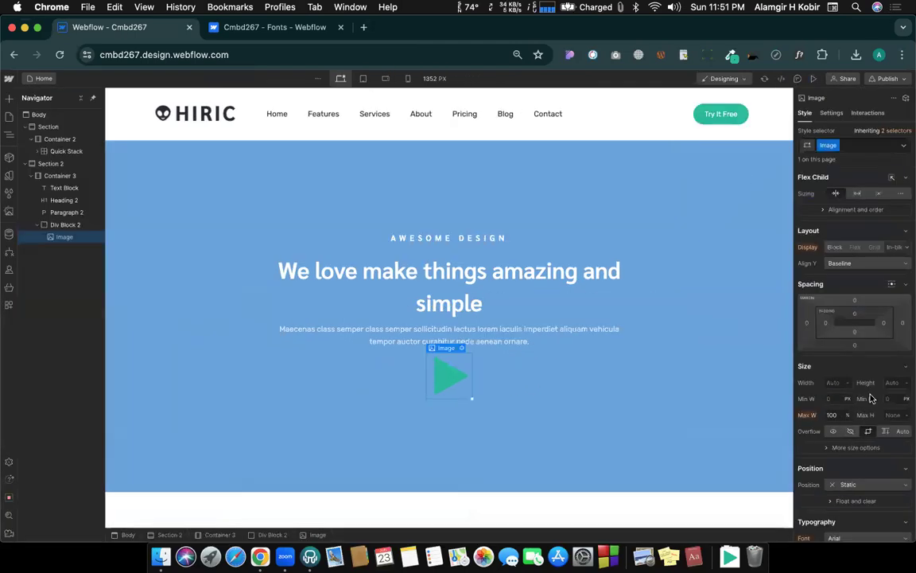
# - Set the play icon's border width to 3 px and check the outline in the page preview
pyautogui.scroll(-6, 871, 418)
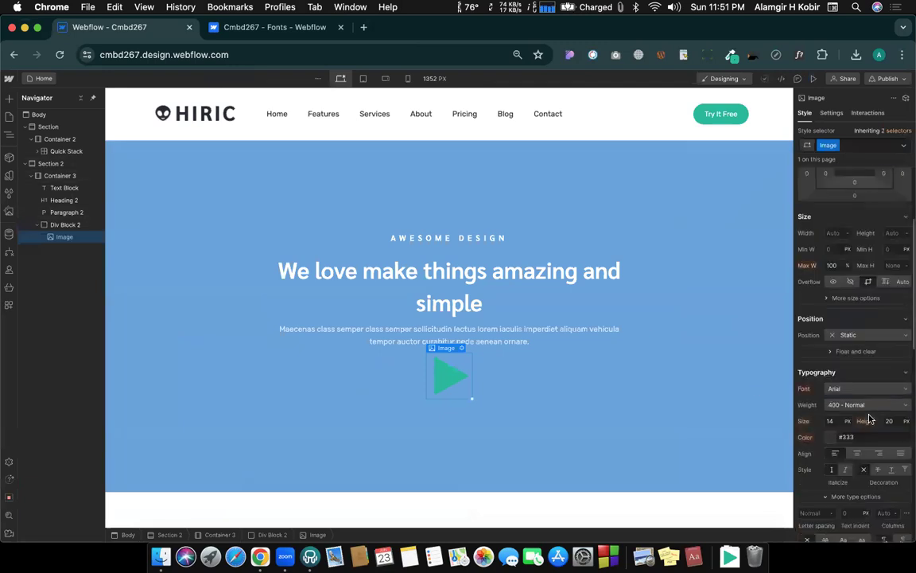
pyautogui.scroll(-8, 871, 419)
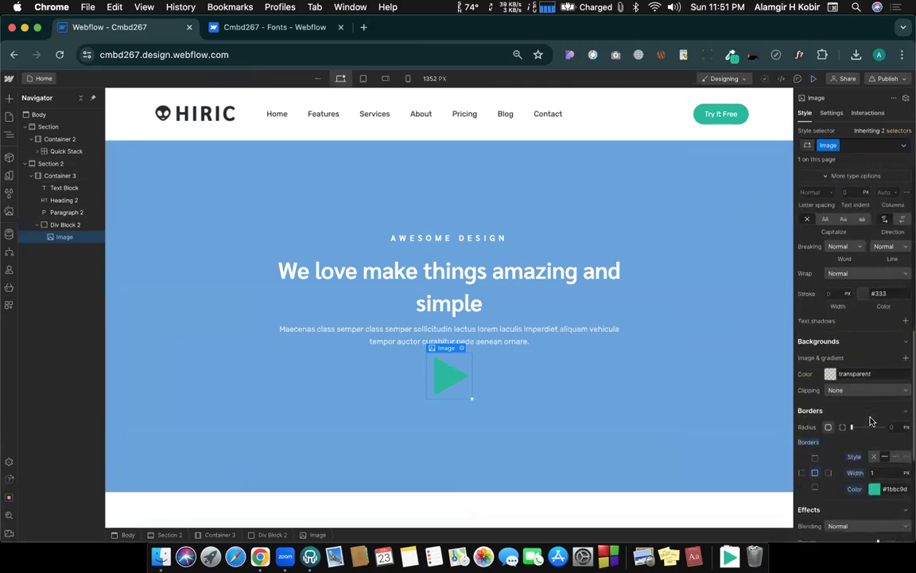
pyautogui.click(887, 349)
pyautogui.press('Up')
pyautogui.press('Up')
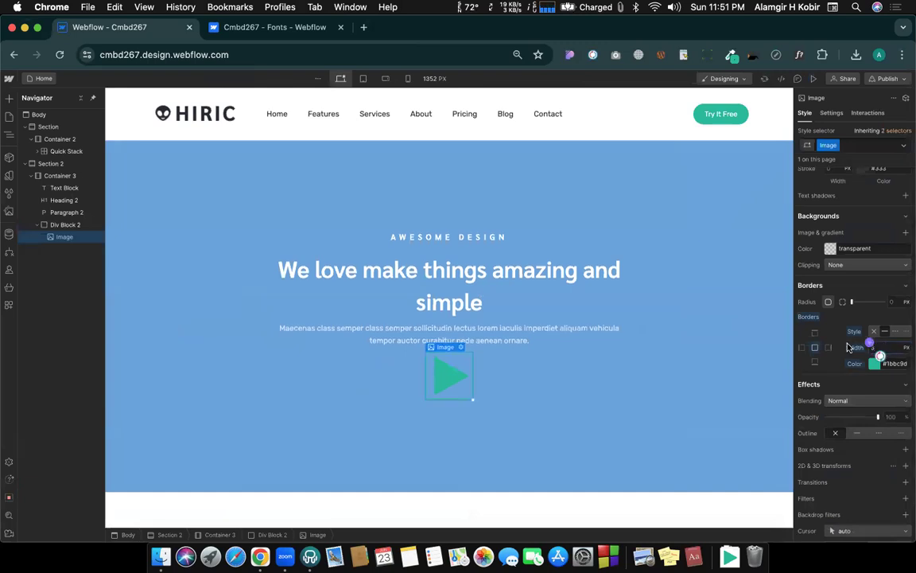
pyautogui.click(814, 77)
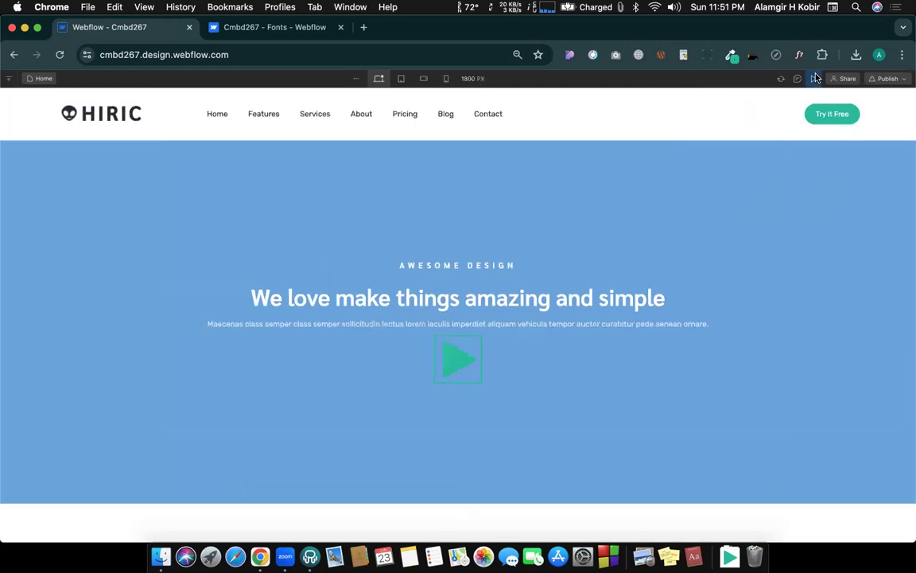
pyautogui.click(814, 77)
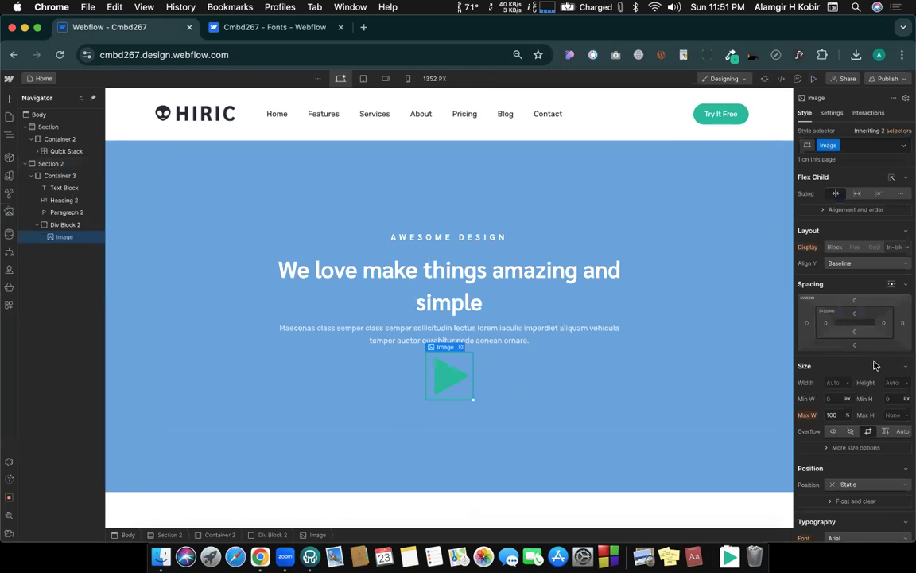
# - Set the play icon's border radius to 50 px
pyautogui.scroll(-10, 875, 365)
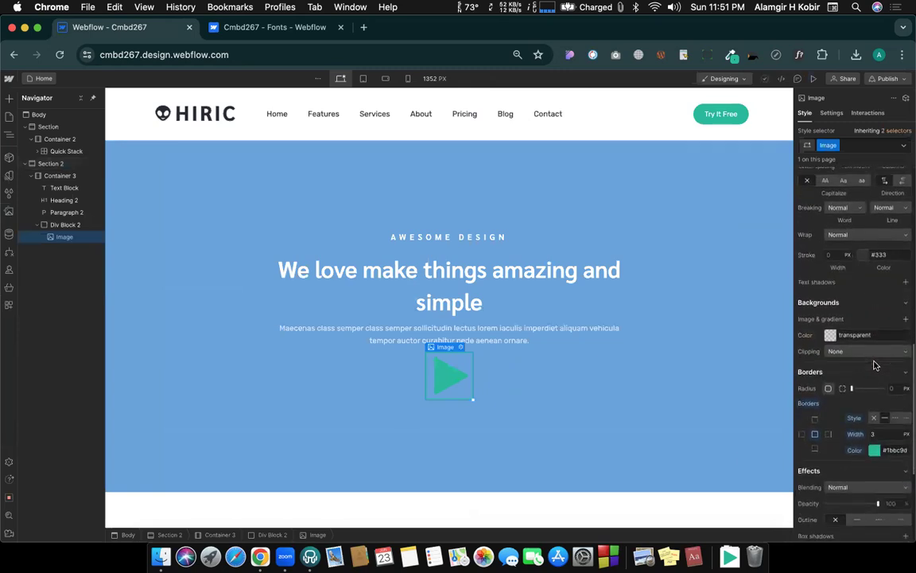
pyautogui.scroll(-3, 875, 365)
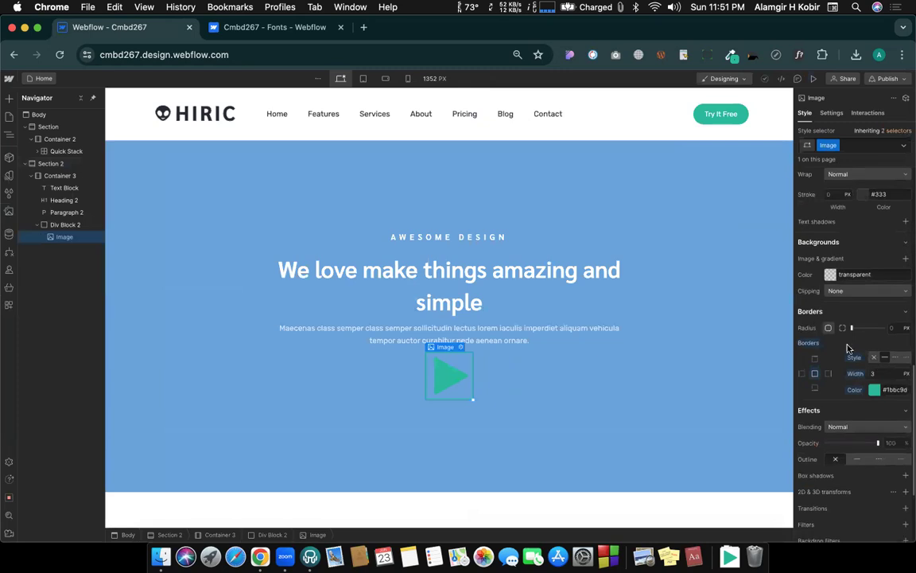
pyautogui.click(897, 328)
pyautogui.write('50')
pyautogui.scroll(1, 844, 369)
# - Set the play icon's padding to 20 px on all four sides
pyautogui.scroll(15, 845, 369)
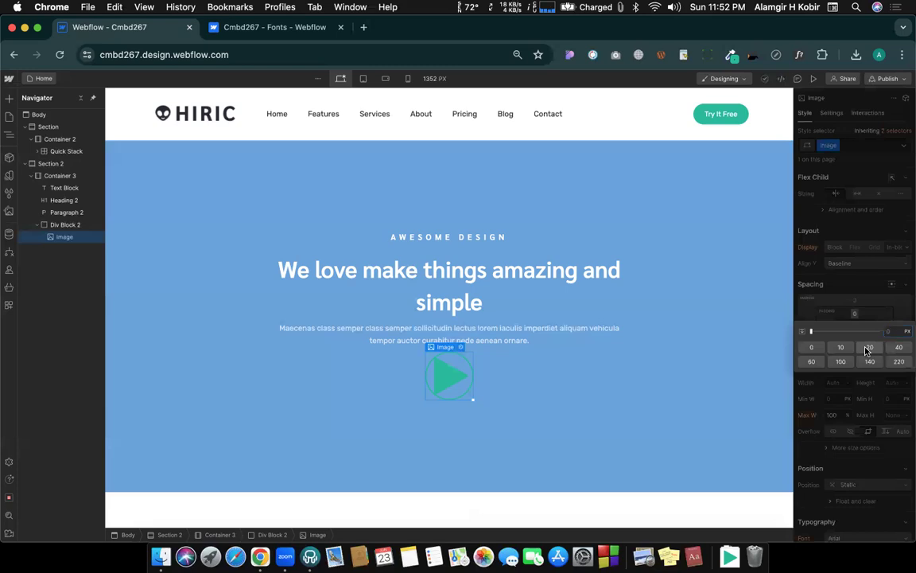
pyautogui.click(868, 347)
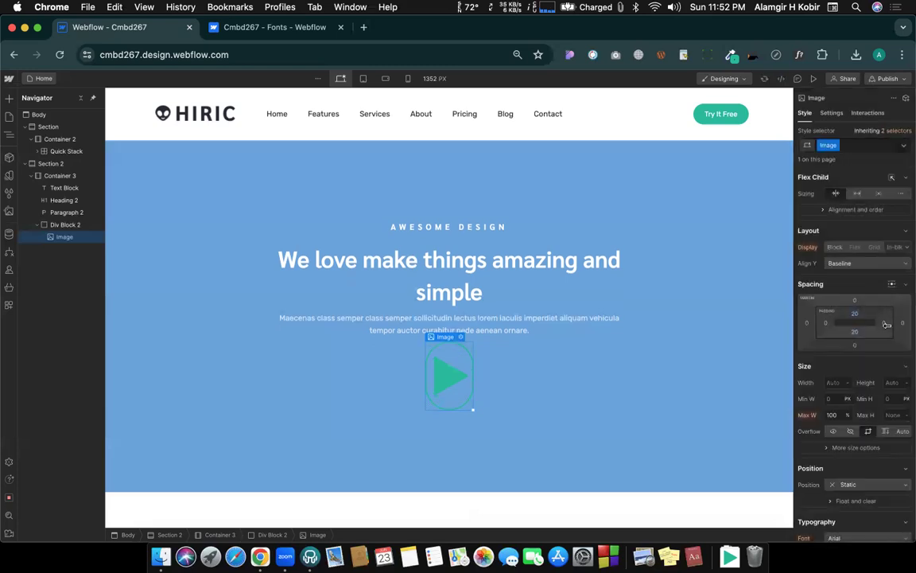
pyautogui.click(884, 323)
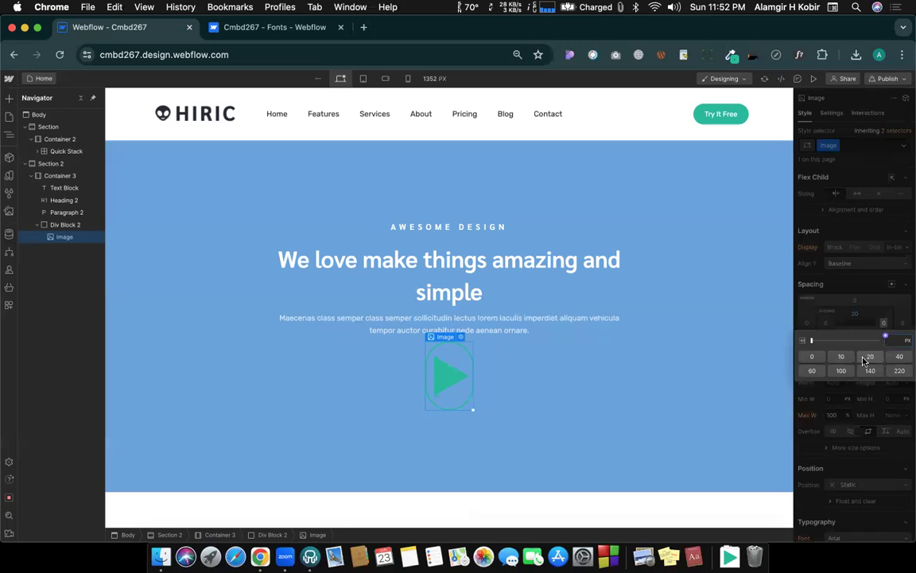
pyautogui.click(864, 359)
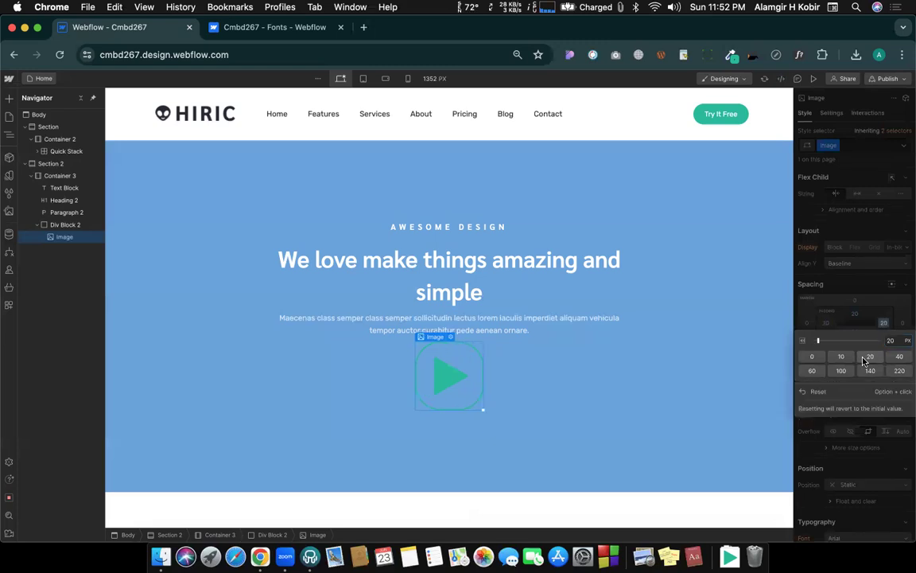
pyautogui.click(872, 450)
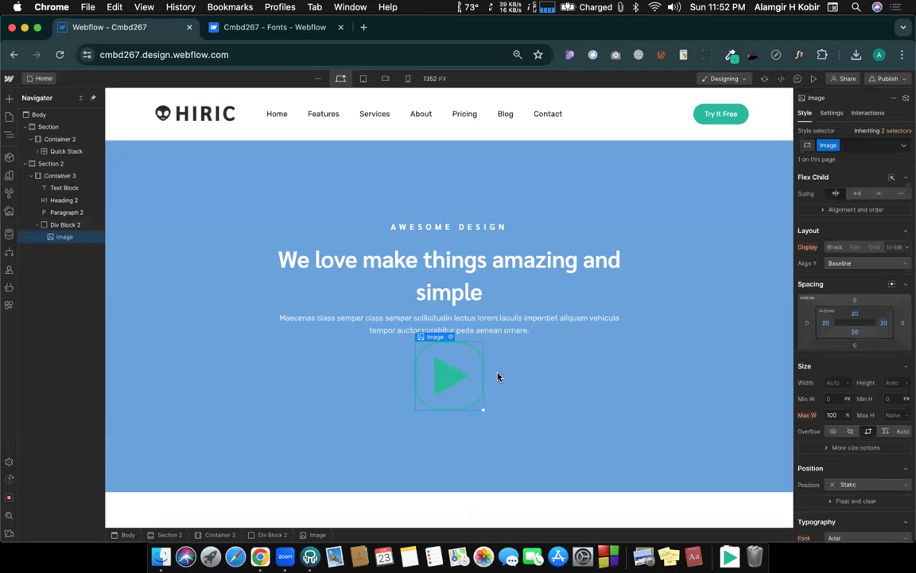
# - Set the play icon's padding to 10 px on all four sides
pyautogui.click(855, 314)
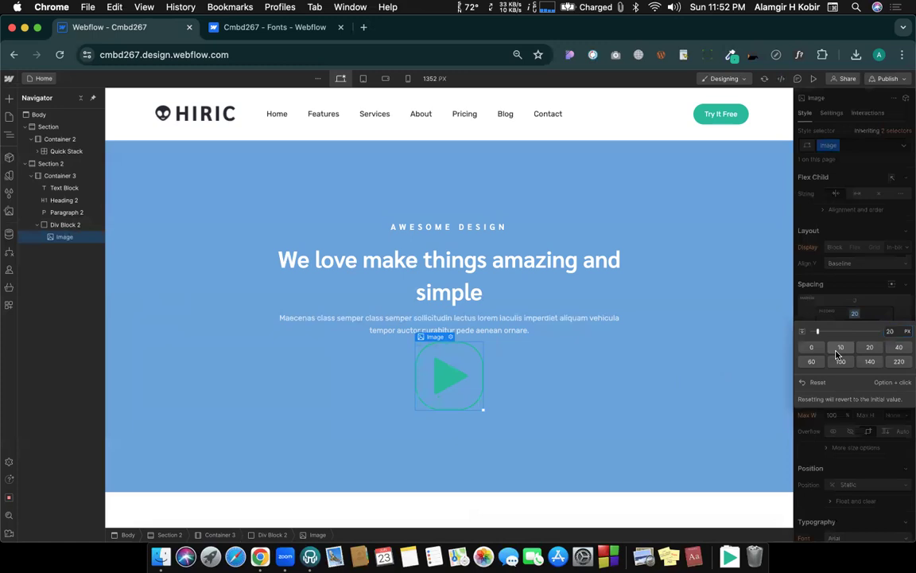
pyautogui.click(837, 352)
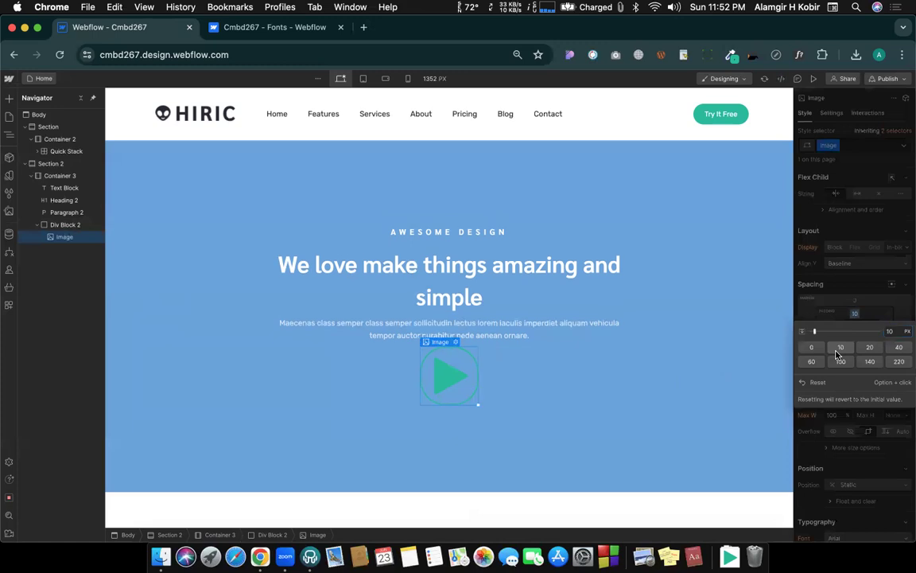
pyautogui.click(854, 302)
# - Set the play icon's border radius to 100 px and compare the previewed result with the Hiric page's play button
pyautogui.scroll(-5, 852, 335)
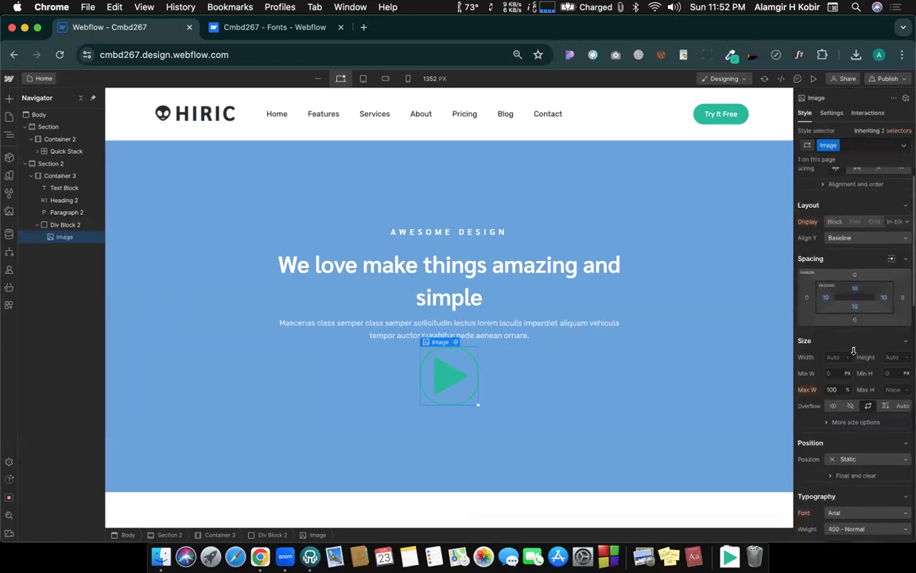
pyautogui.scroll(-8, 854, 350)
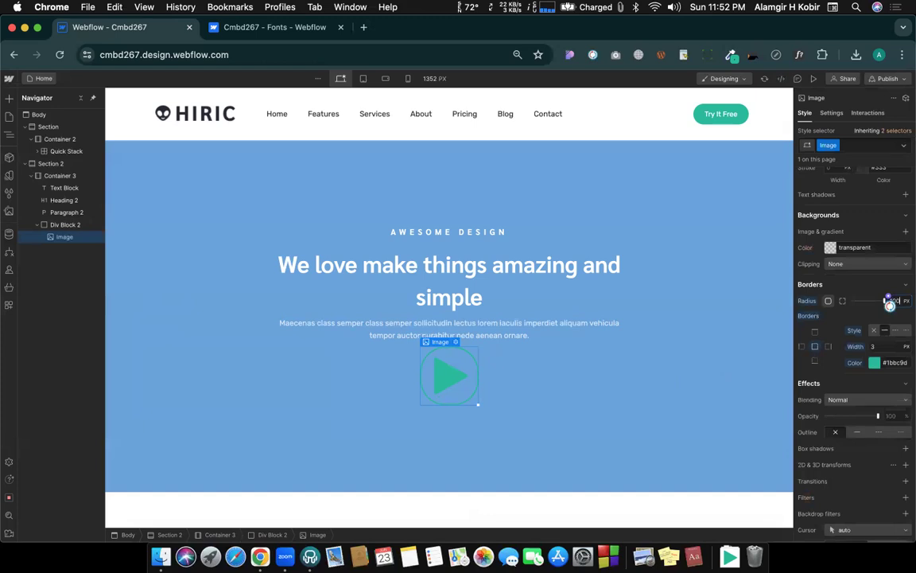
pyautogui.click(813, 79)
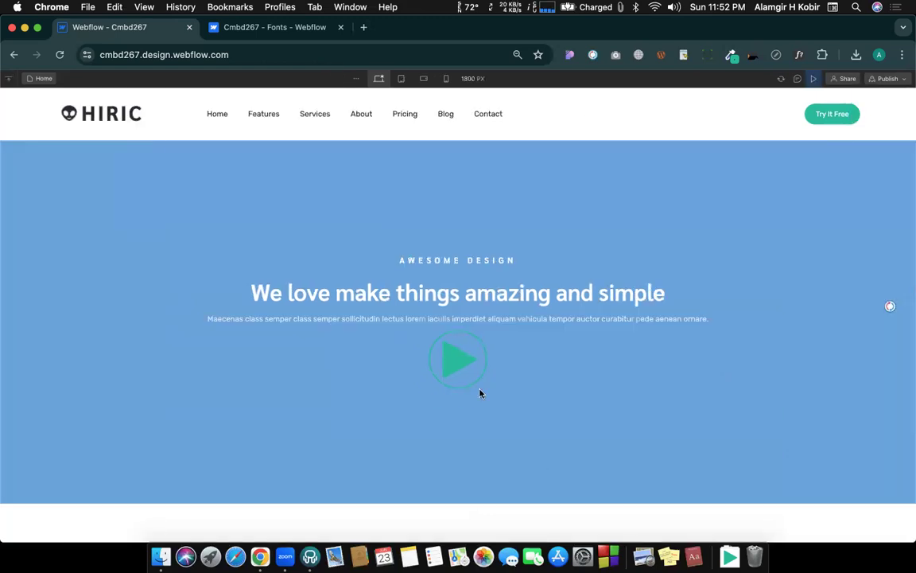
pyautogui.hotkey('ctrl', 'Right')
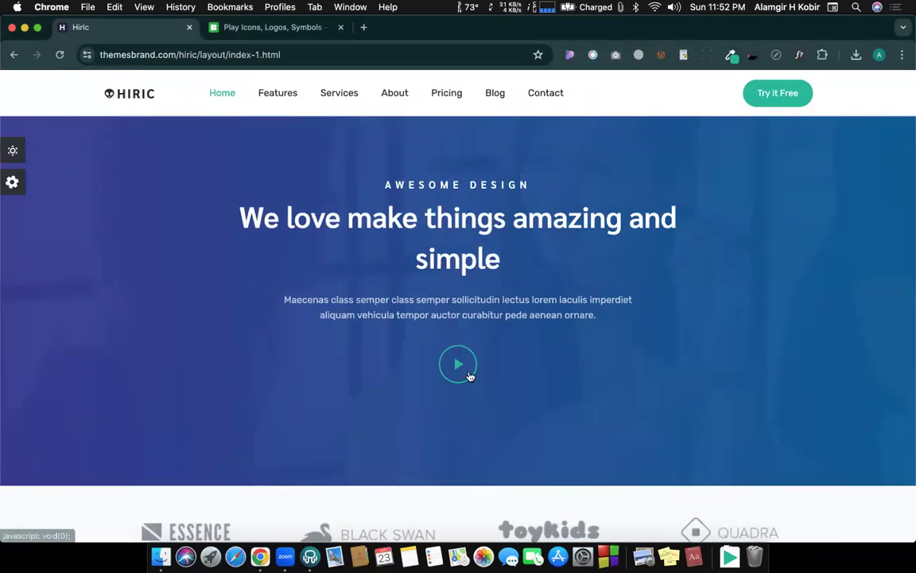
pyautogui.hotkey('ctrl', 'Left')
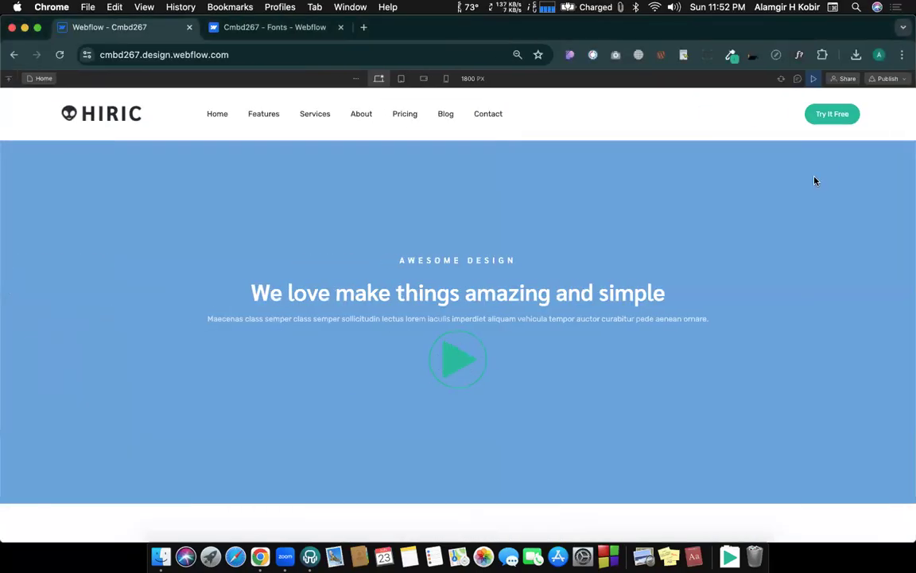
pyautogui.click(814, 79)
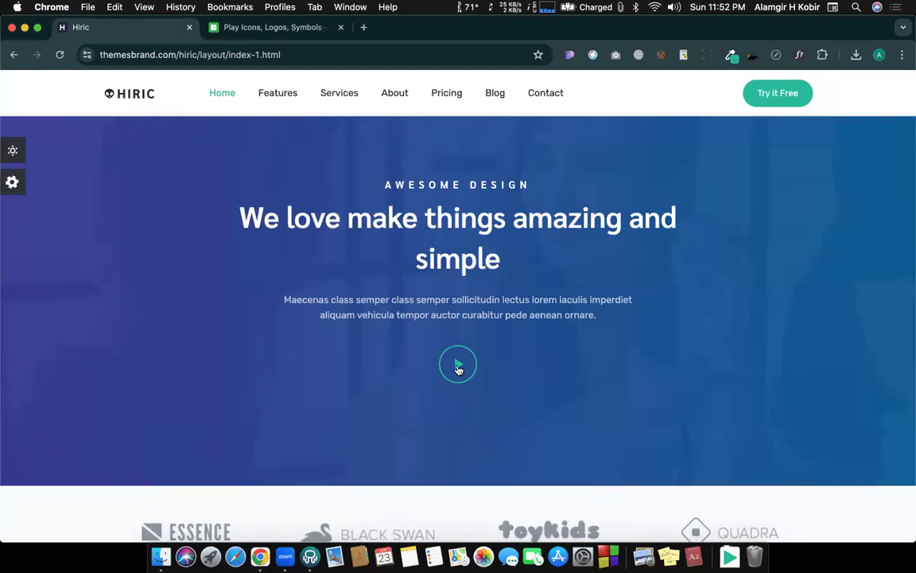
# - Return to the Webflow designer and set the play icon's width to 50 px
pyautogui.hotkey('ctrl', 'Left')
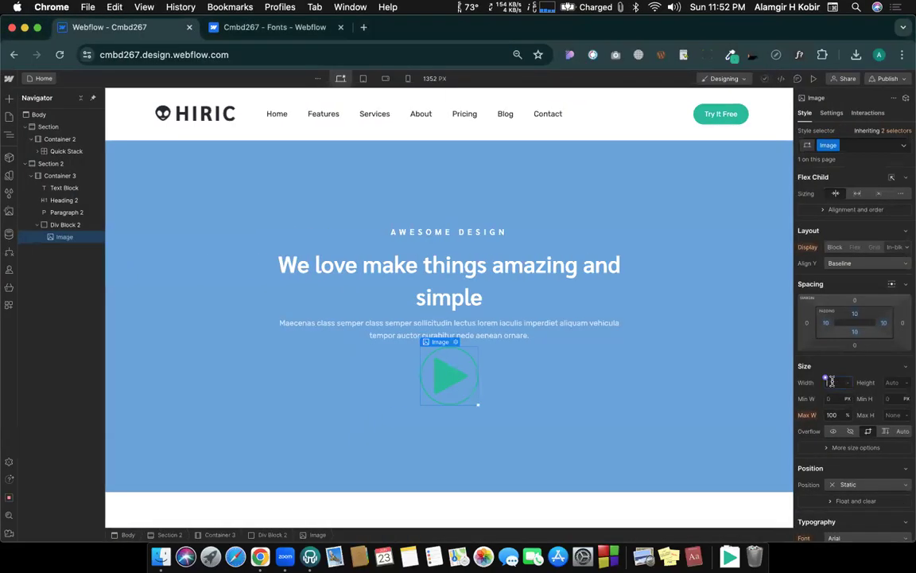
pyautogui.click(832, 383)
pyautogui.write('50')
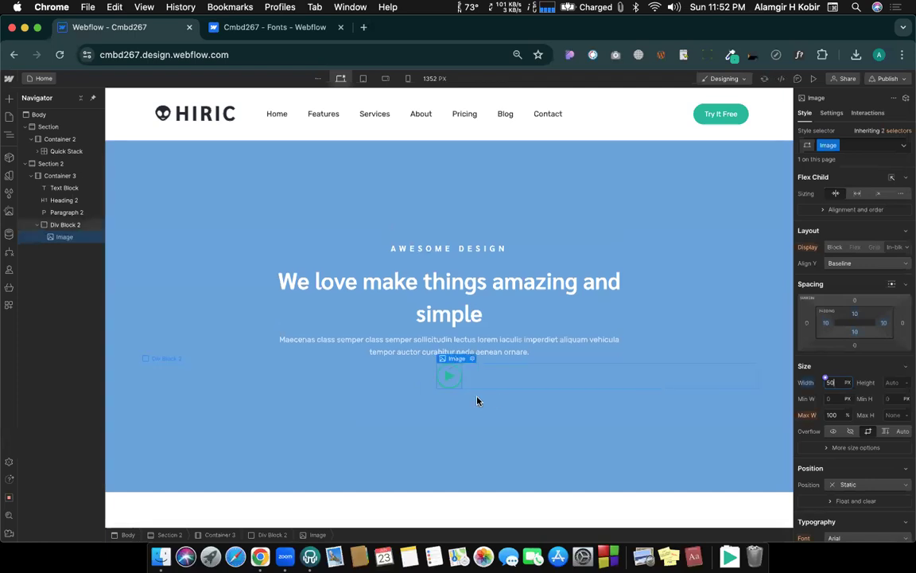
# - Preview the page at a canvas width of 1440 px and compare its play button with the Hiric reference
pyautogui.click(814, 78)
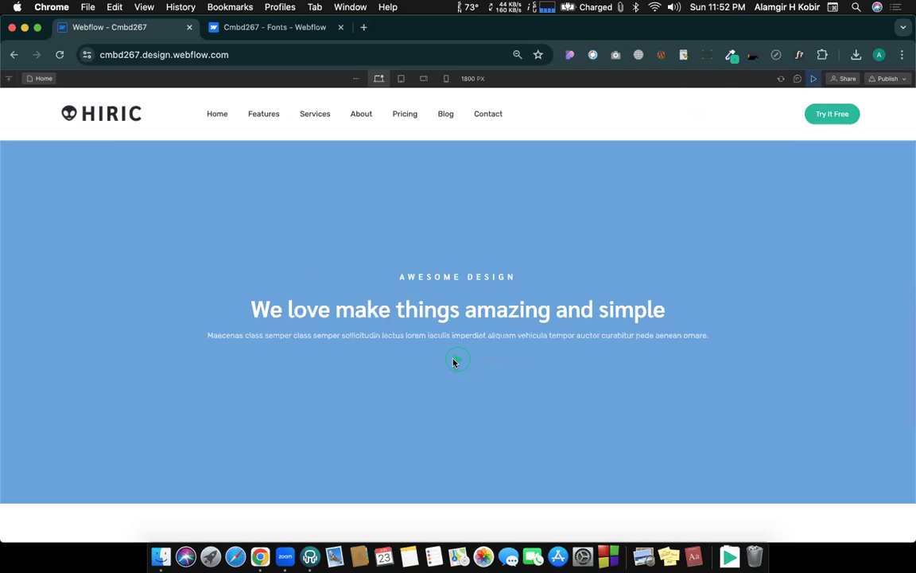
pyautogui.click(471, 79)
pyautogui.write('1440')
pyautogui.press('Return')
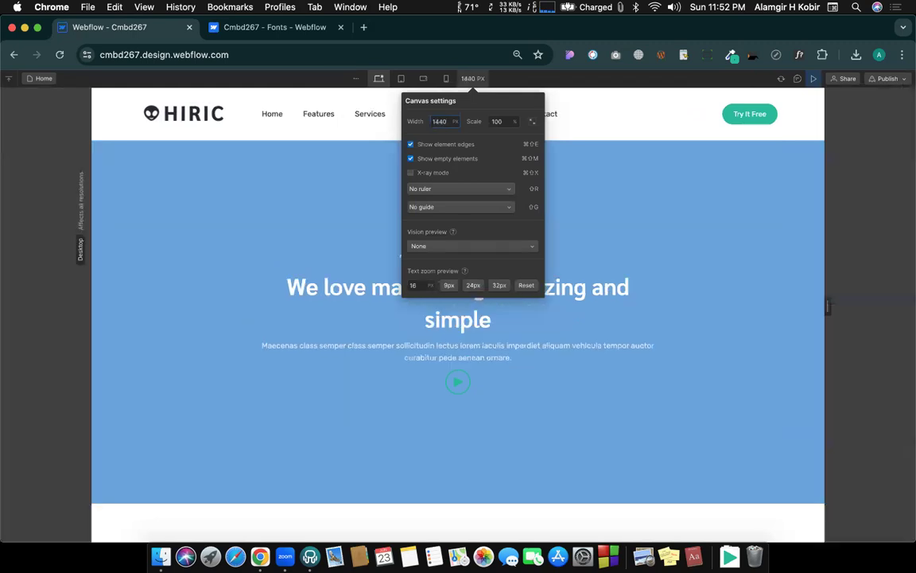
pyautogui.press('Escape')
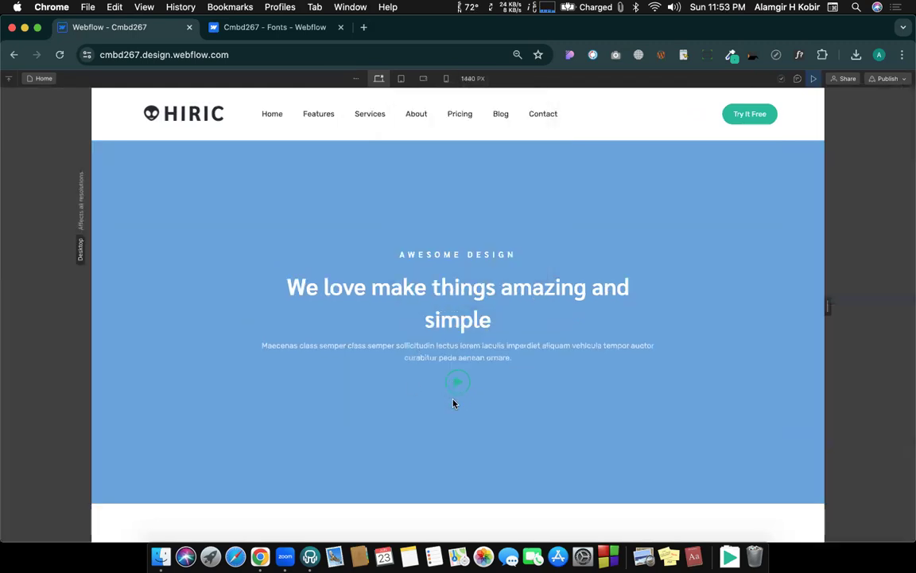
pyautogui.hotkey('ctrl', 'Right')
pyautogui.hotkey('ctrl', 'Left')
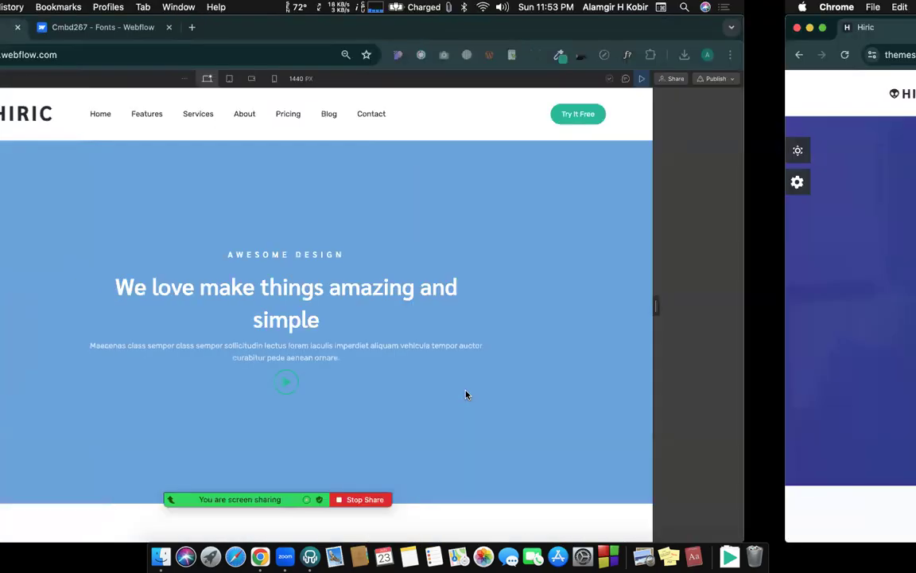
pyautogui.hscroll(2, 763, 235)
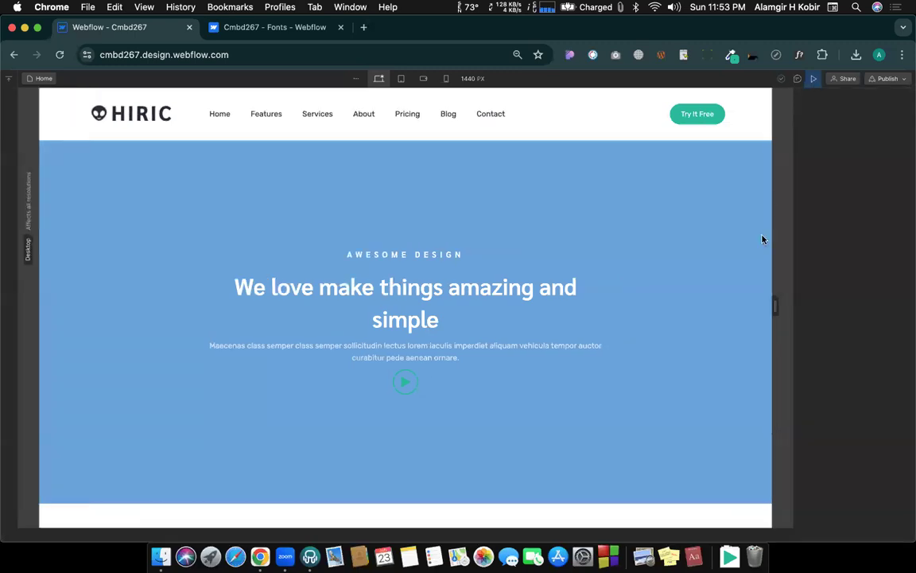
# - Leave the page preview and collapse the play icon's size settings
pyautogui.press('super+shift+p')
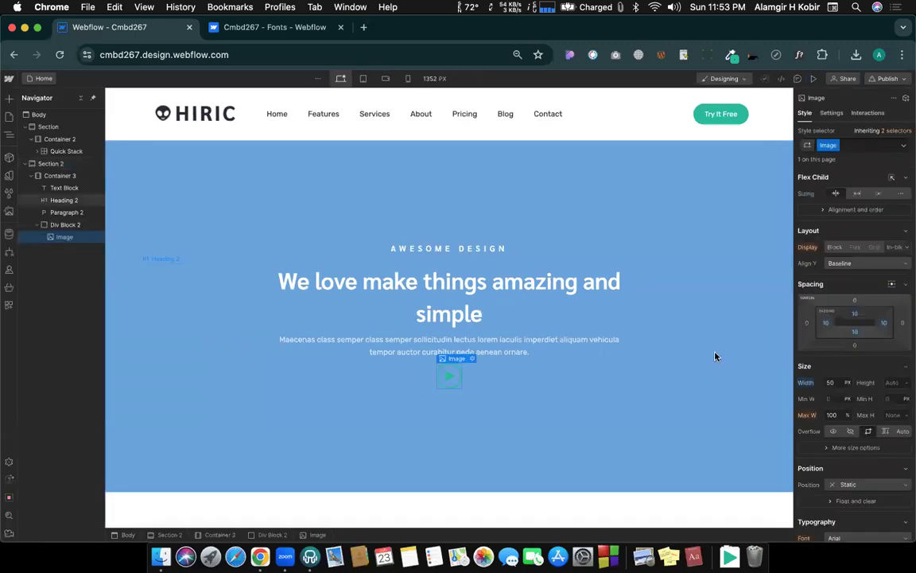
pyautogui.click(830, 384)
pyautogui.click(806, 367)
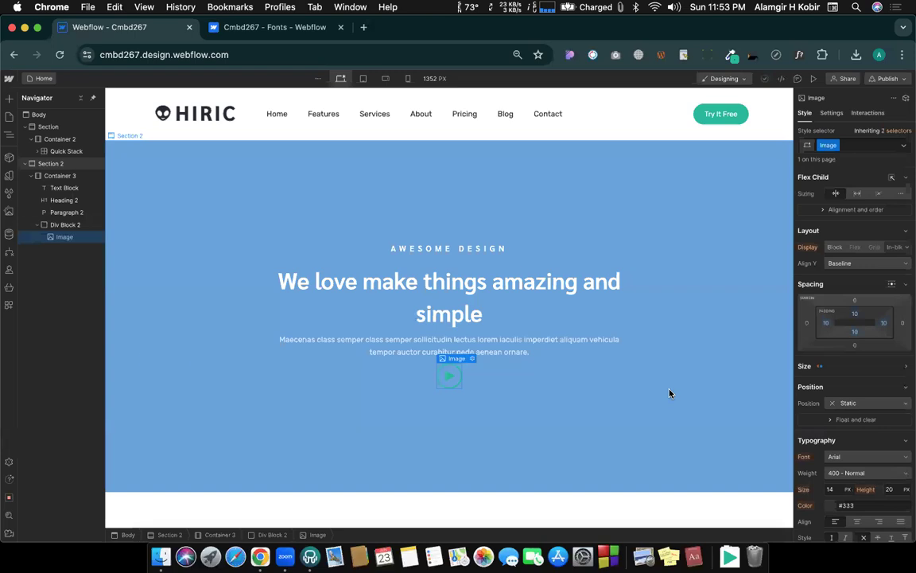
# - Select the blue hero section in Webflow and export bg-home.jpg from the Hiric page's assets with the CSS inspection extension
pyautogui.click(810, 367)
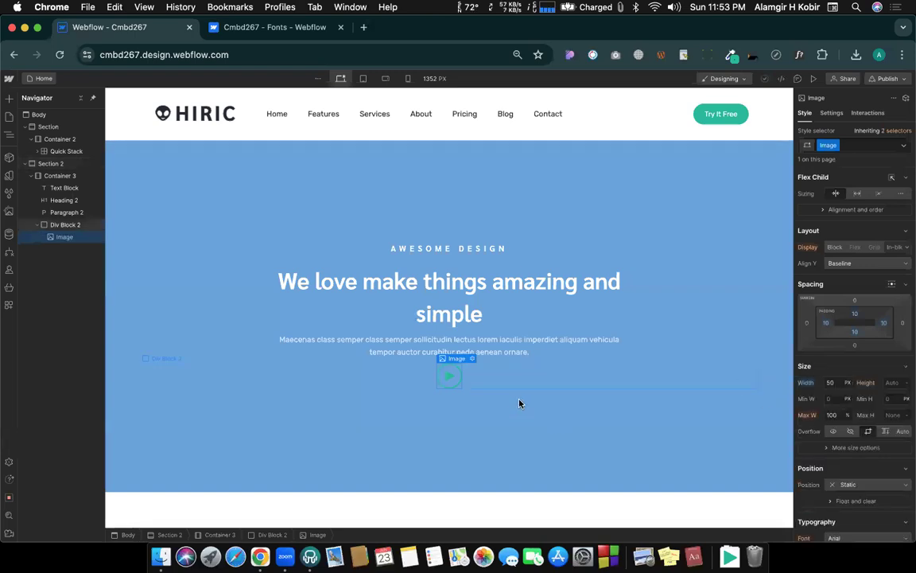
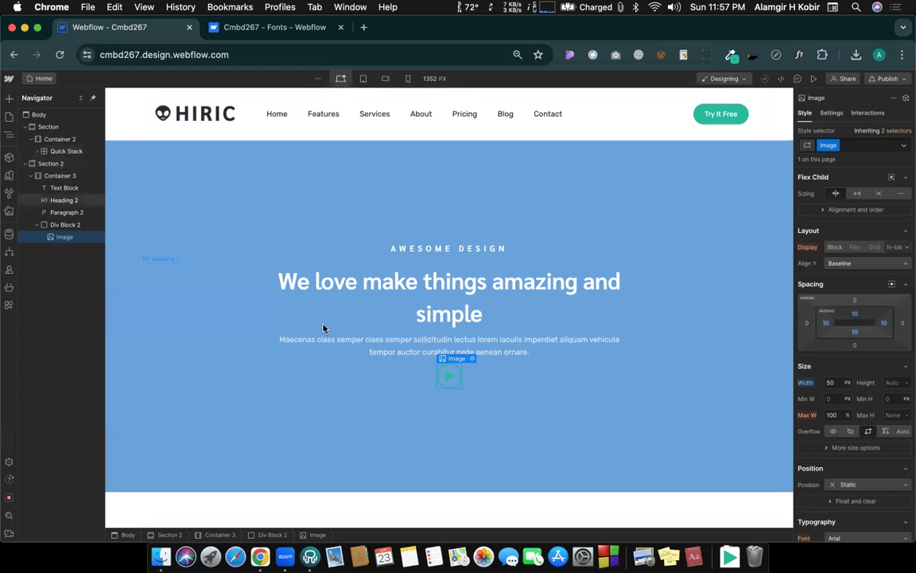
pyautogui.click(315, 185)
pyautogui.hotkey('ctrl', 'Right')
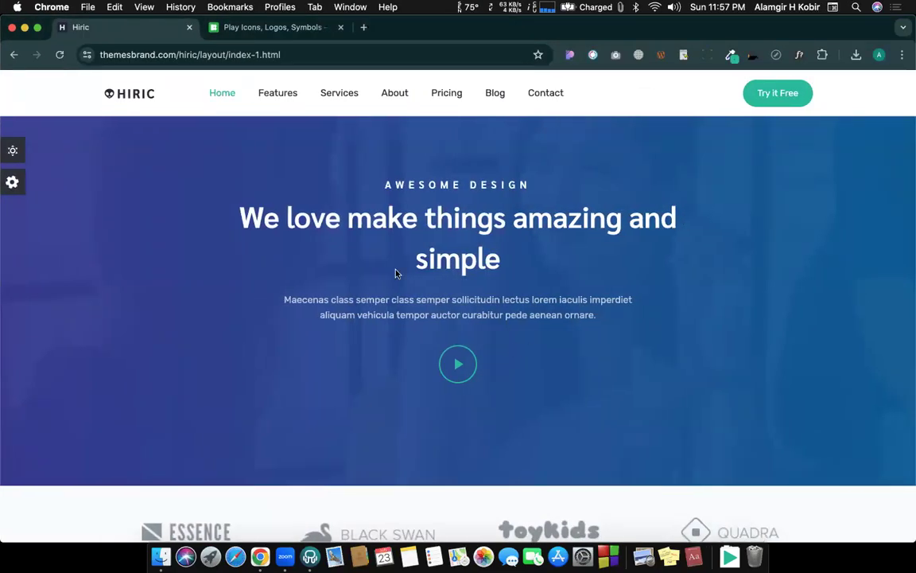
pyautogui.scroll(2, 395, 272)
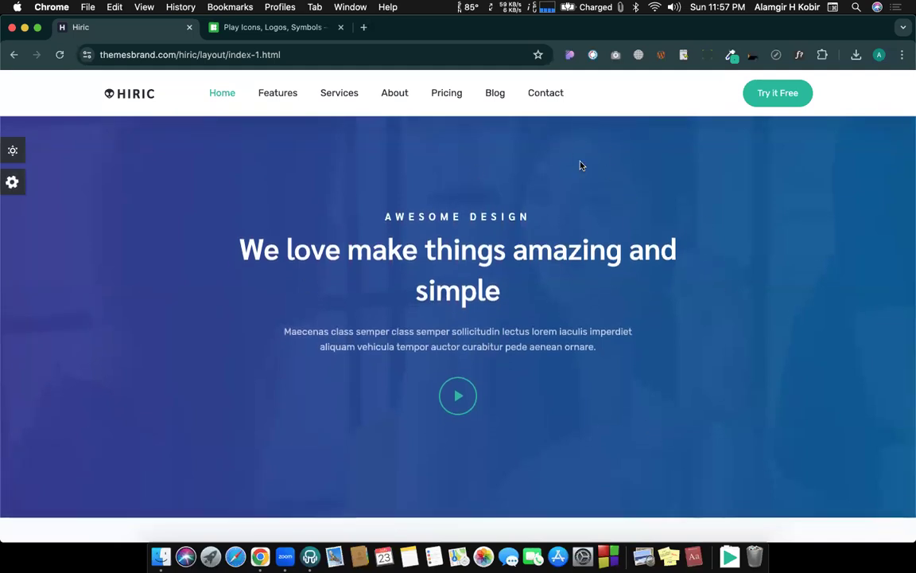
pyautogui.click(570, 56)
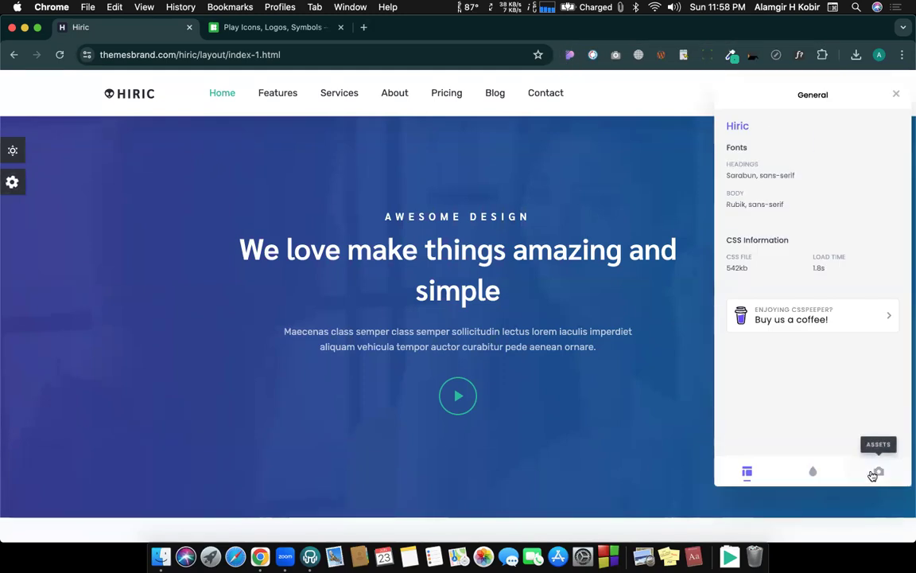
pyautogui.click(875, 474)
pyautogui.scroll(-10, 789, 232)
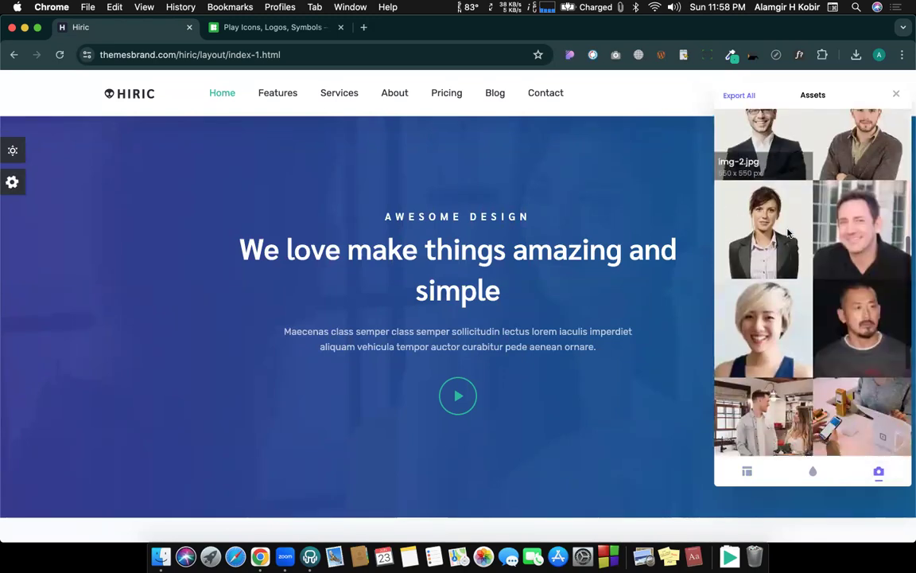
pyautogui.moveTo(869, 311)
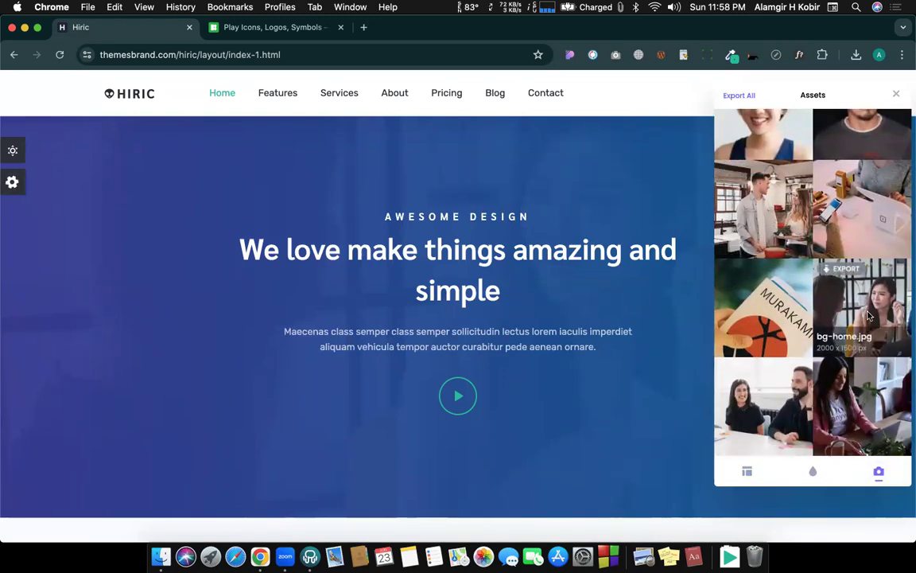
pyautogui.click(844, 271)
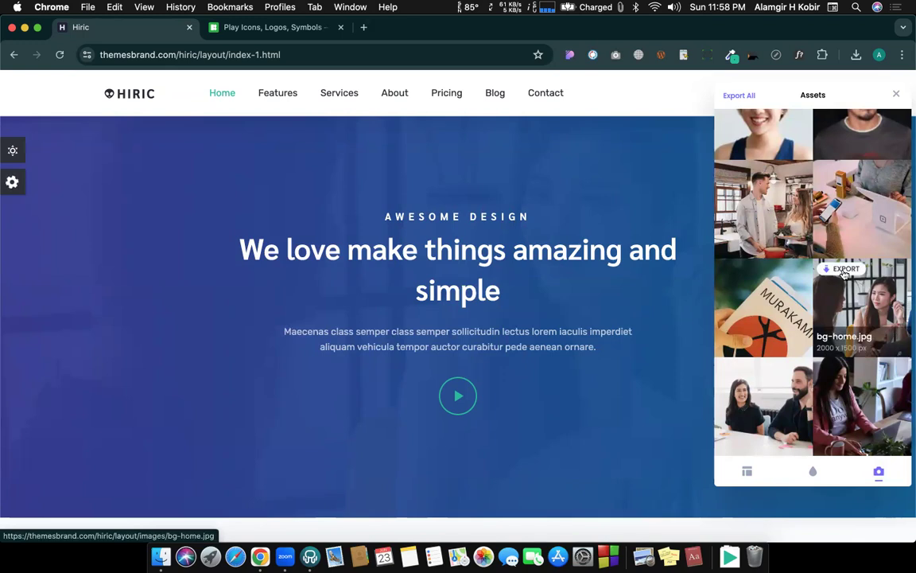
# - Return to Webflow, upload the downloaded bg-home.jpg, and use it as the hero section's background image
pyautogui.hotkey('ctrl', 'Left')
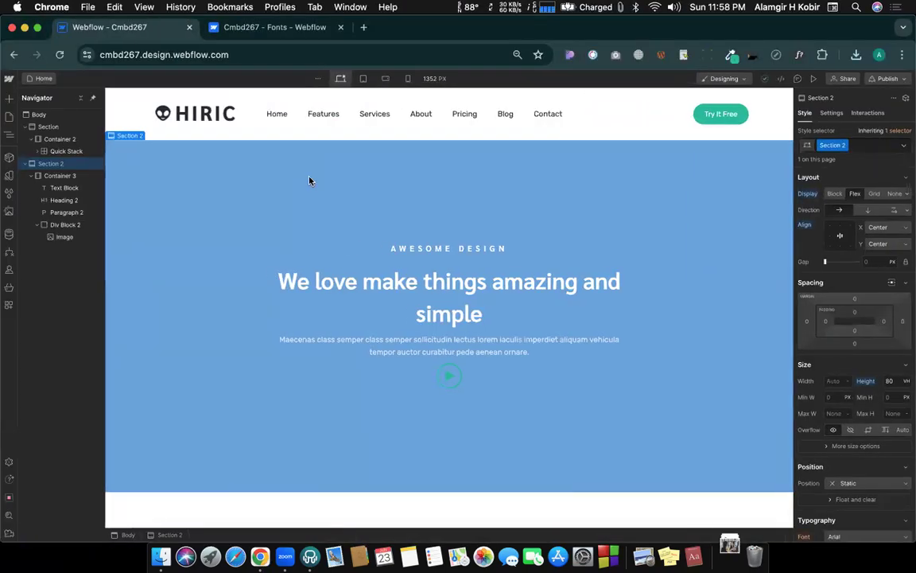
pyautogui.scroll(-12, 908, 378)
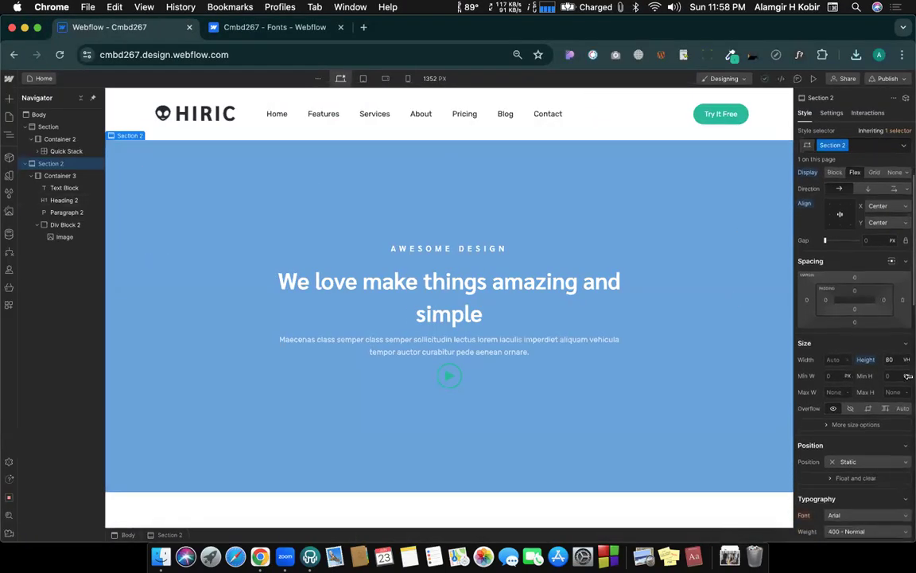
pyautogui.scroll(-5, 908, 375)
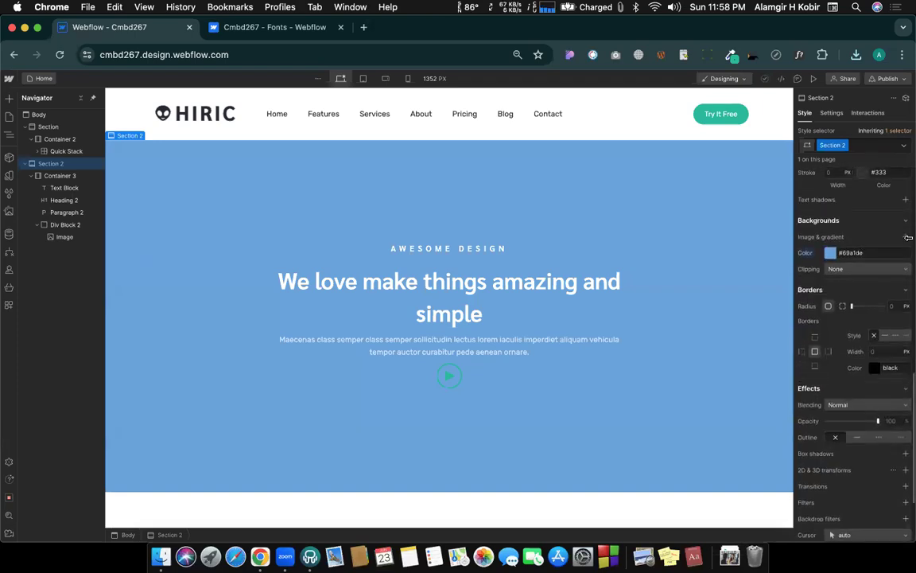
pyautogui.click(907, 237)
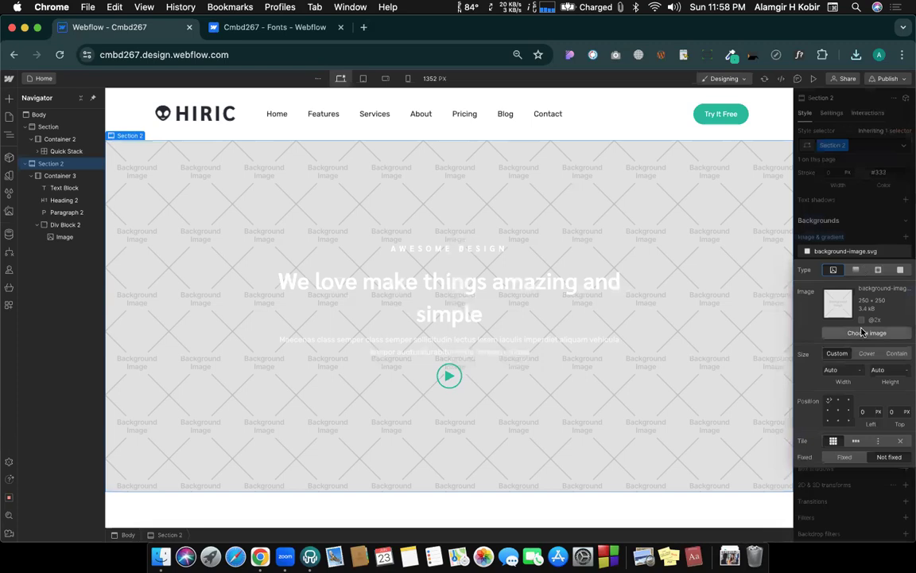
pyautogui.click(867, 333)
pyautogui.click(856, 54)
pyautogui.moveTo(705, 108); pyautogui.dragTo(96, 225)
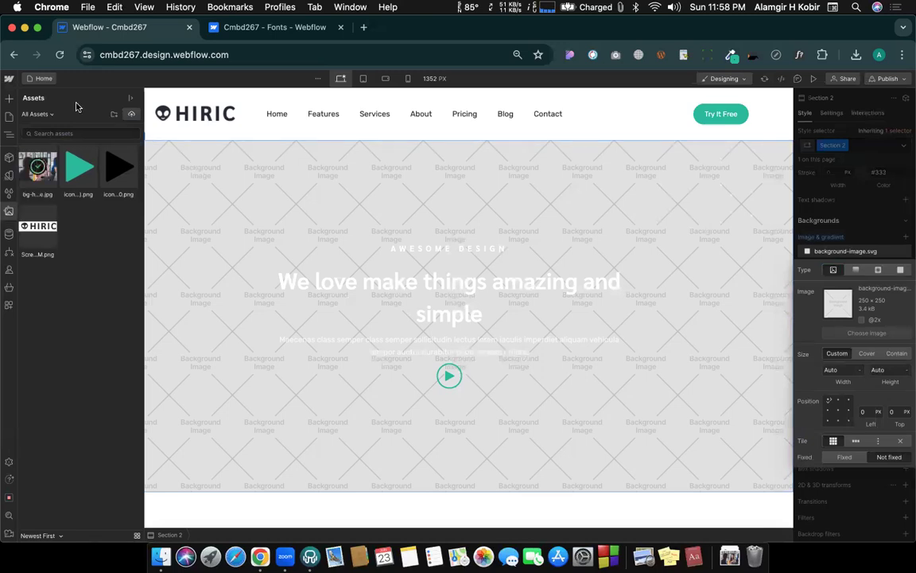
pyautogui.click(51, 157)
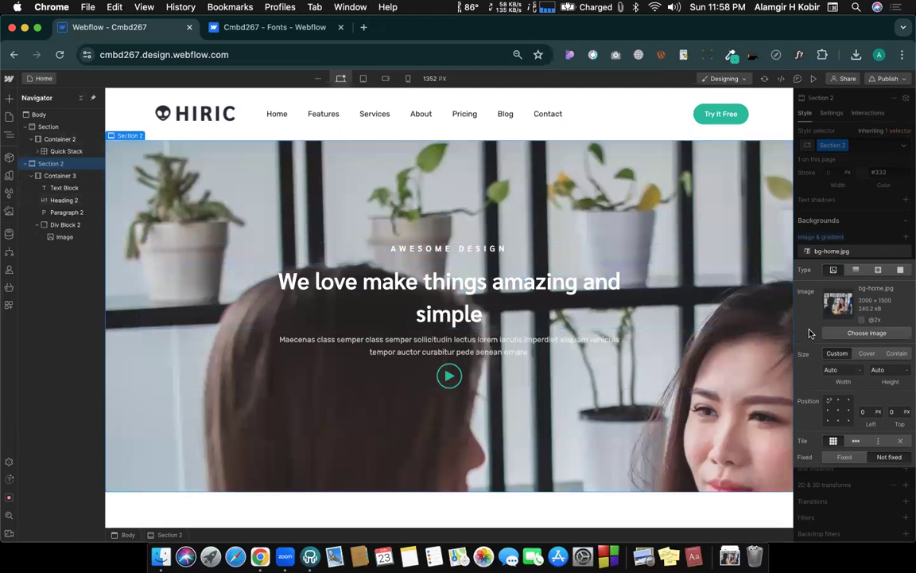
# - Set the hero background image to Cover size, centered position at 50% left and 50% top, and no tiling
pyautogui.click(870, 354)
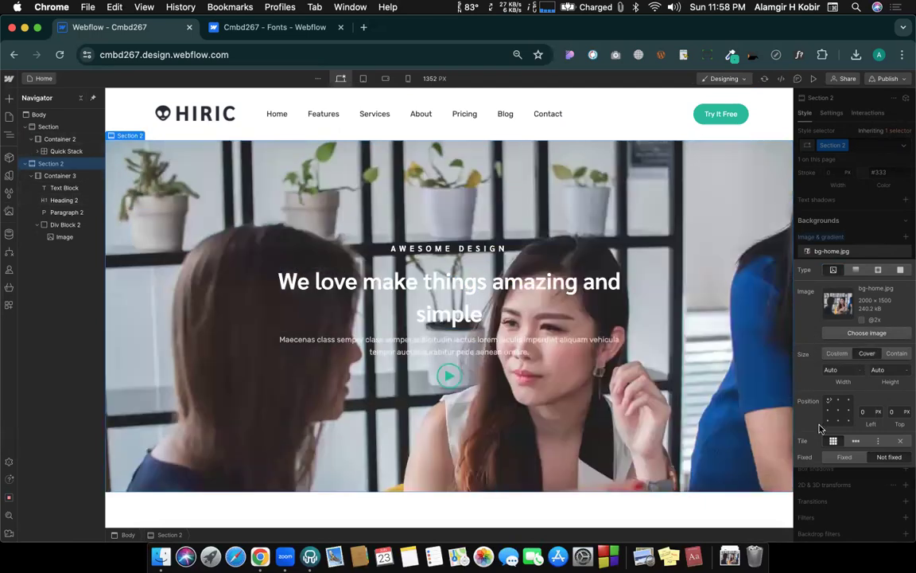
pyautogui.click(839, 411)
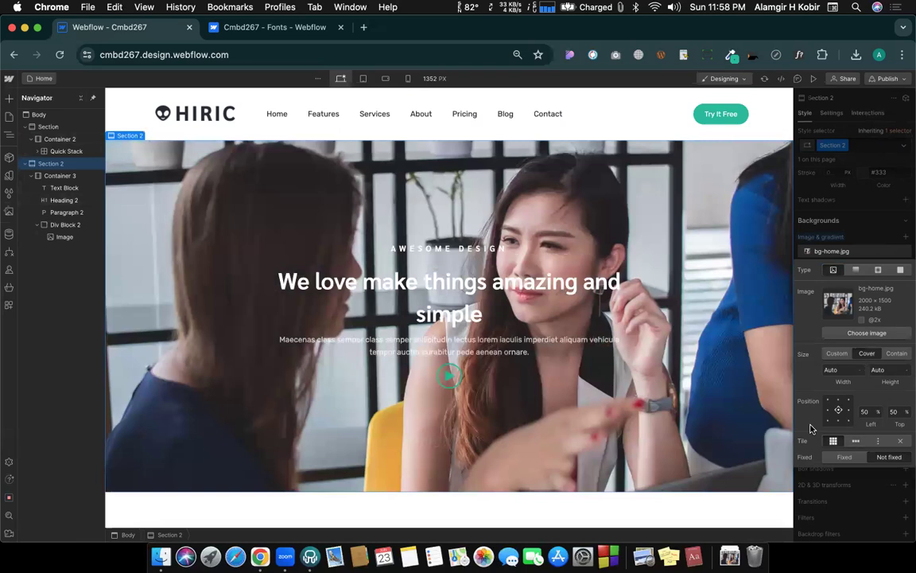
pyautogui.click(902, 443)
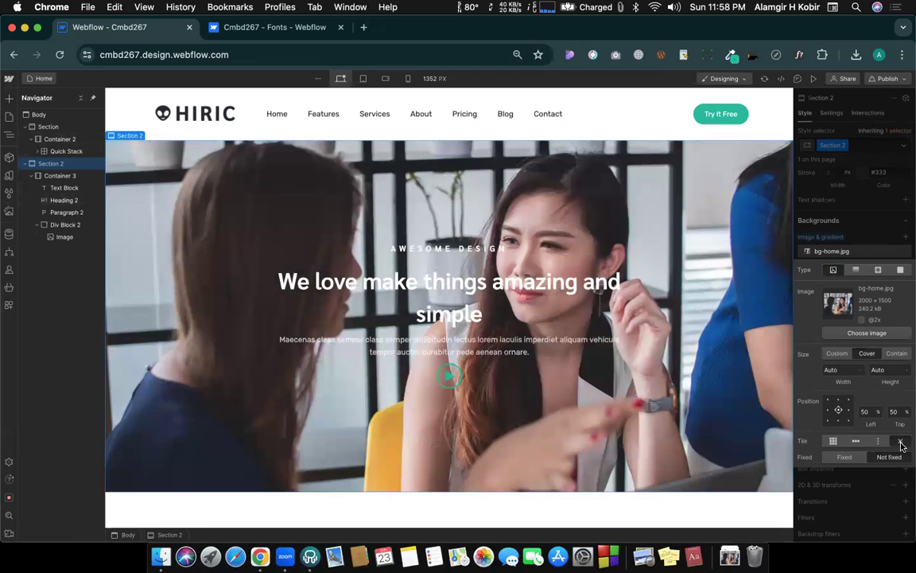
pyautogui.click(832, 252)
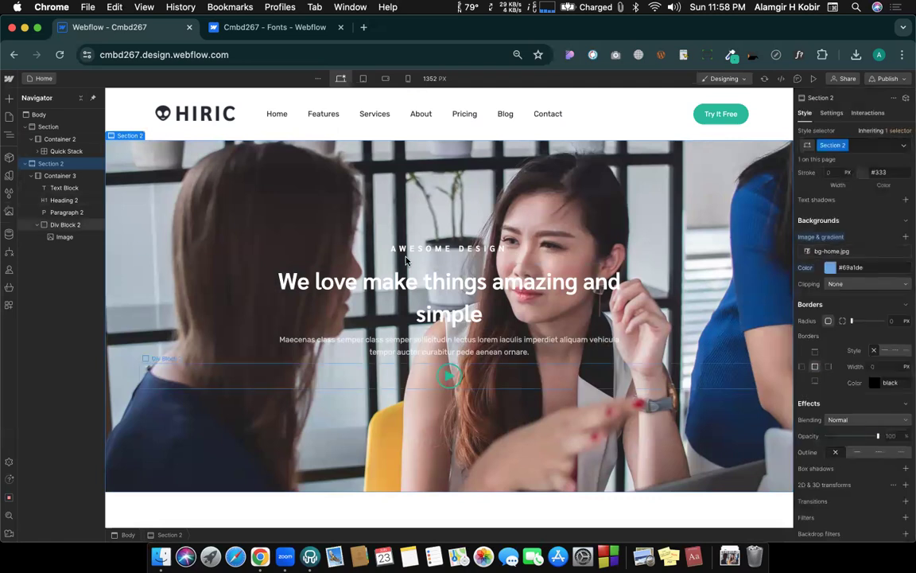
# - Reload the Hiric page for reference and add a linear gradient background layer to the hero section in Webflow
pyautogui.hotkey('ctrl', 'Right')
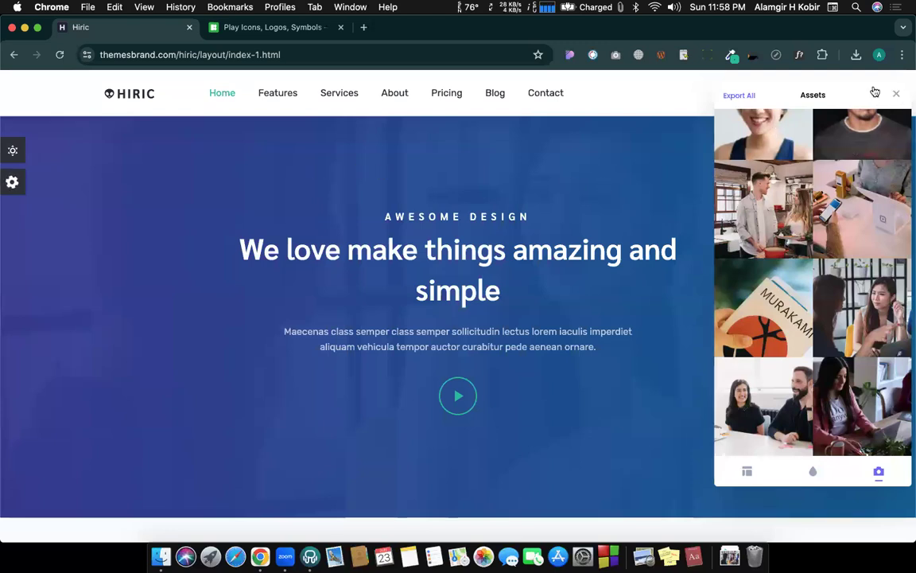
pyautogui.press('super+r')
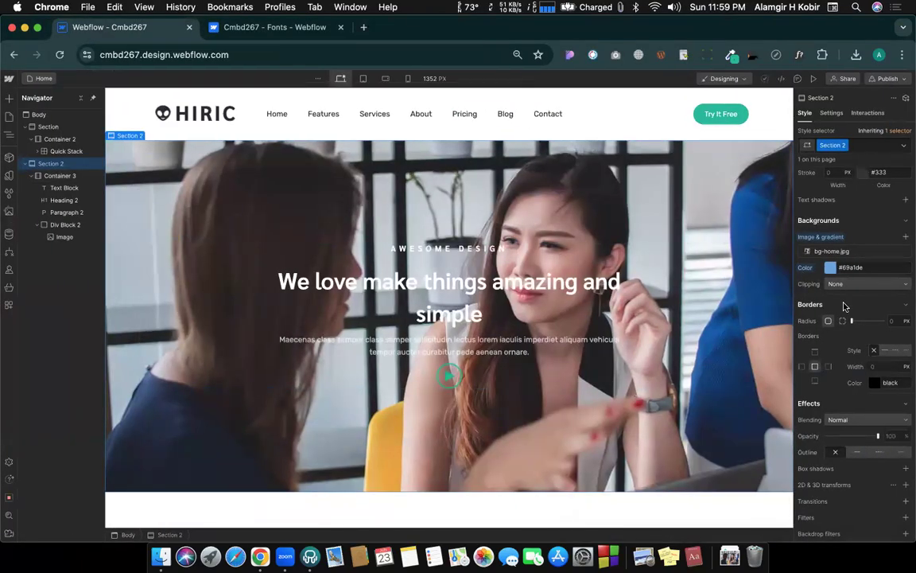
pyautogui.scroll(1, 811, 265)
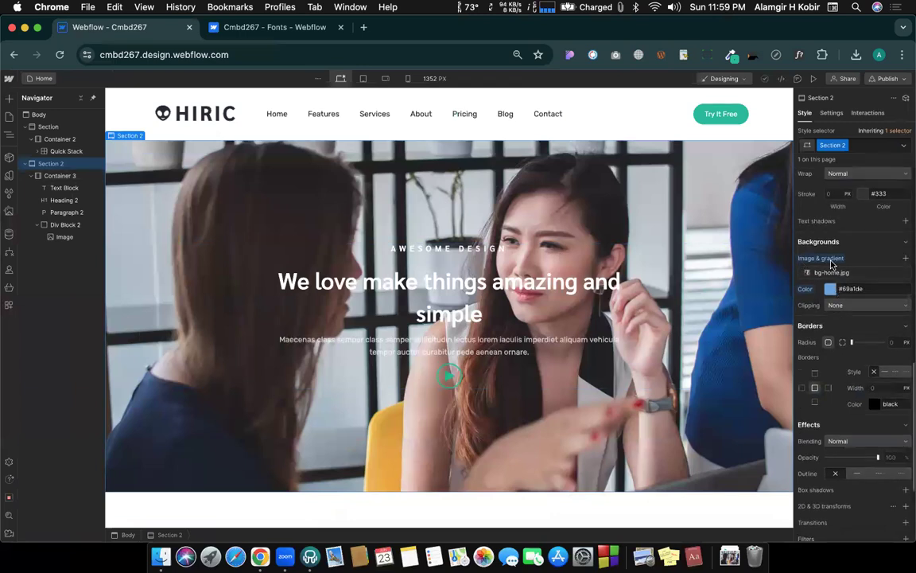
pyautogui.click(904, 263)
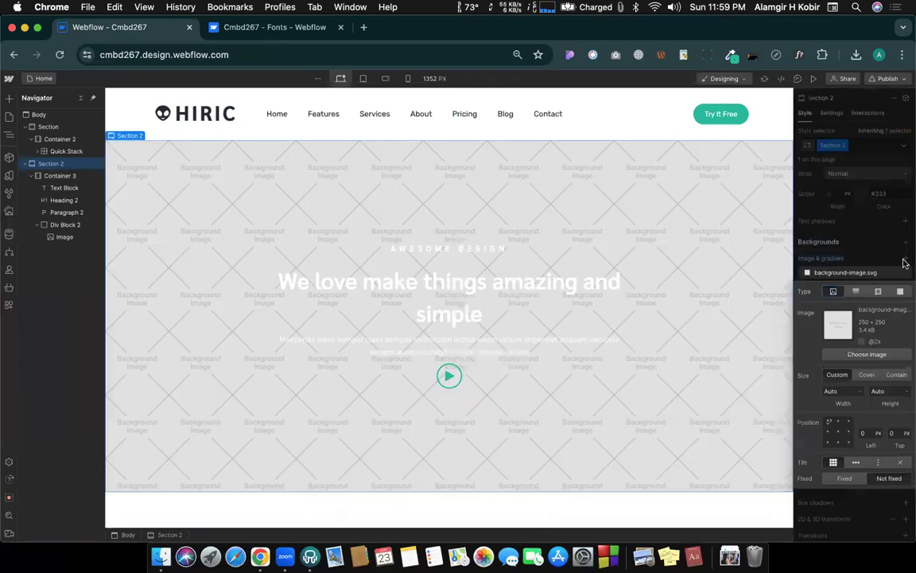
pyautogui.click(855, 293)
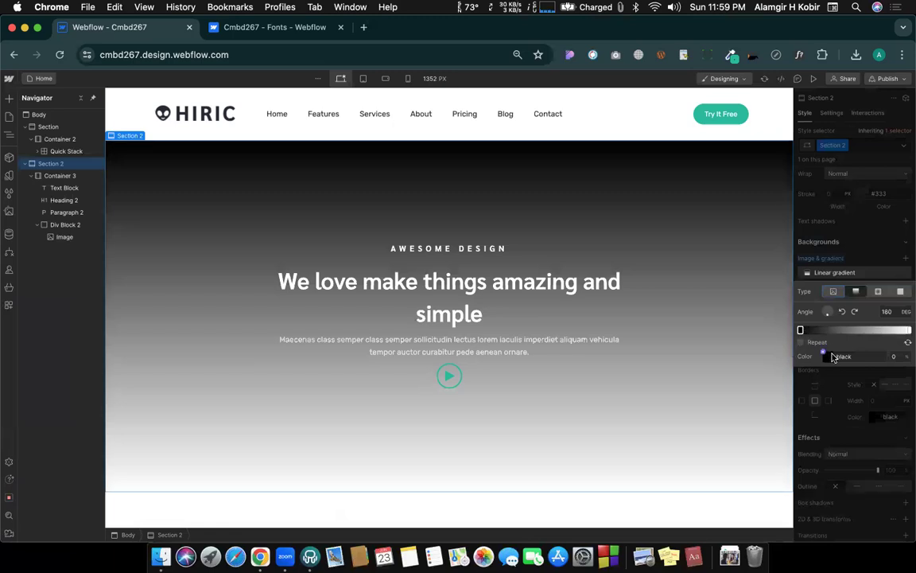
# - Sample the purple #393B95 at the left edge of the Hiric hero and apply it to the gradient's black starting stop
pyautogui.click(908, 330)
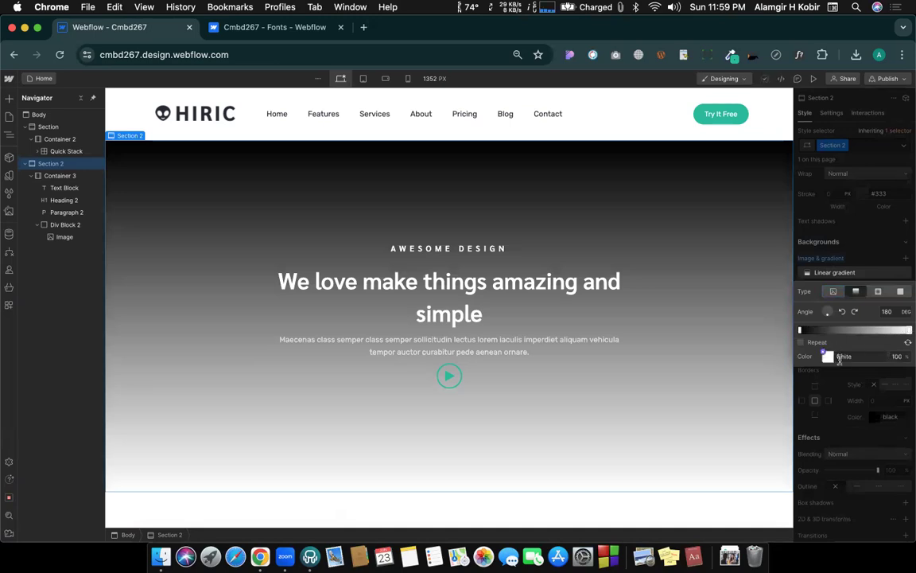
pyautogui.click(800, 330)
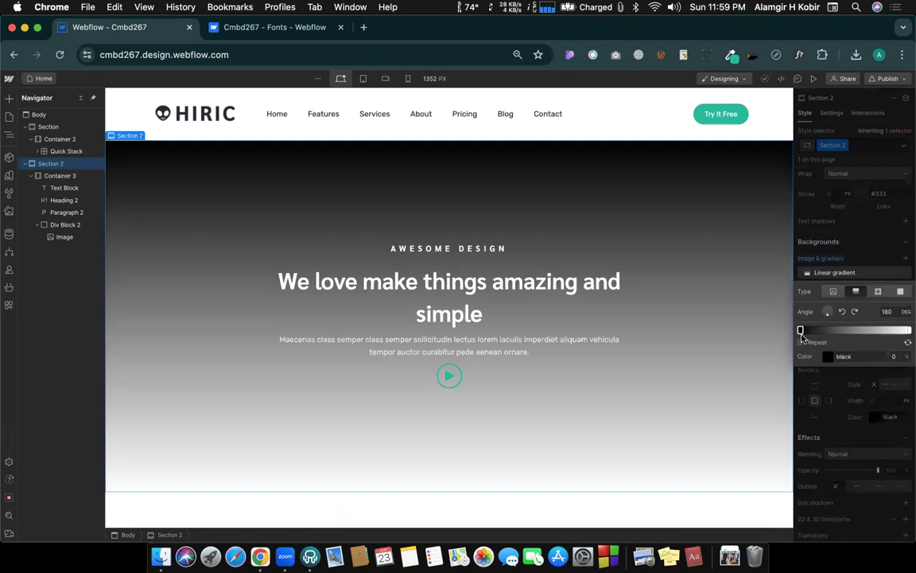
pyautogui.hotkey('ctrl', 'Right')
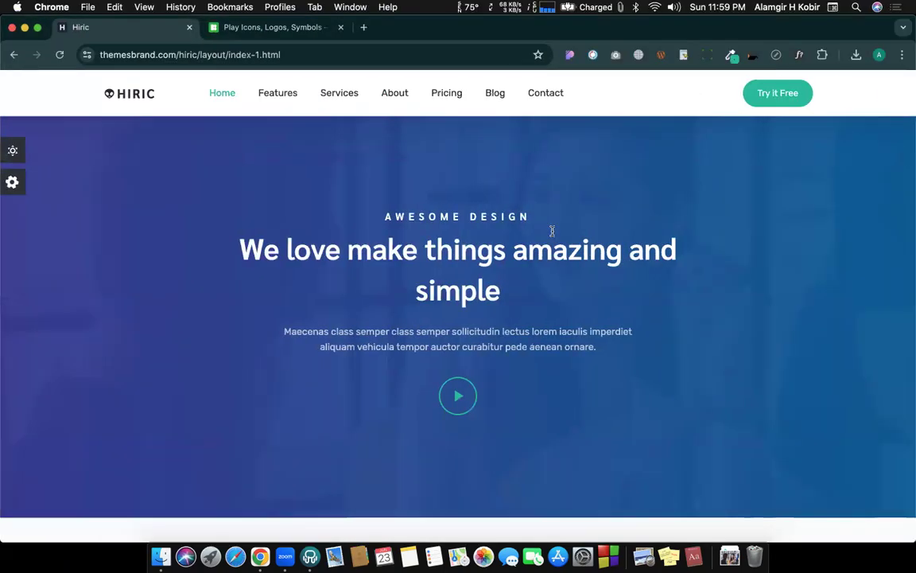
pyautogui.click(731, 54)
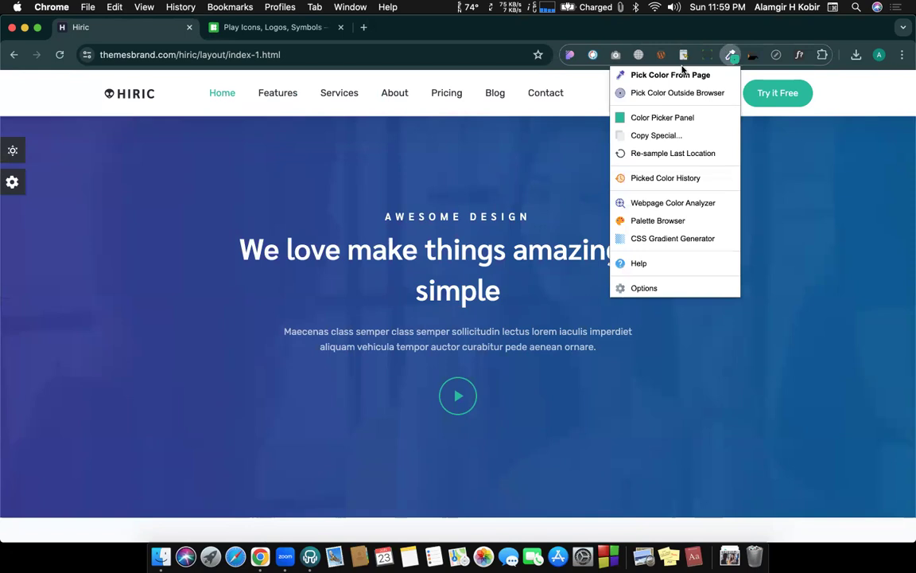
pyautogui.click(677, 75)
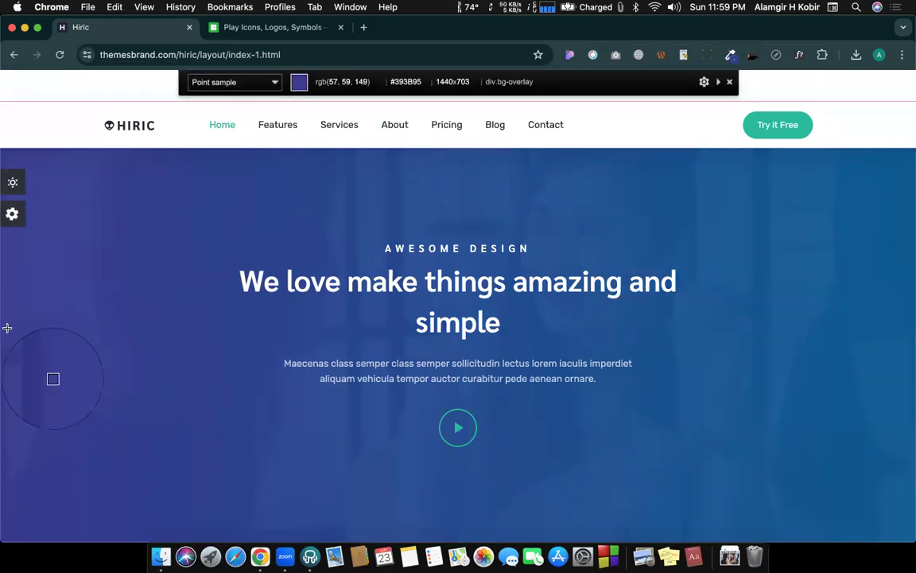
pyautogui.click(6, 327)
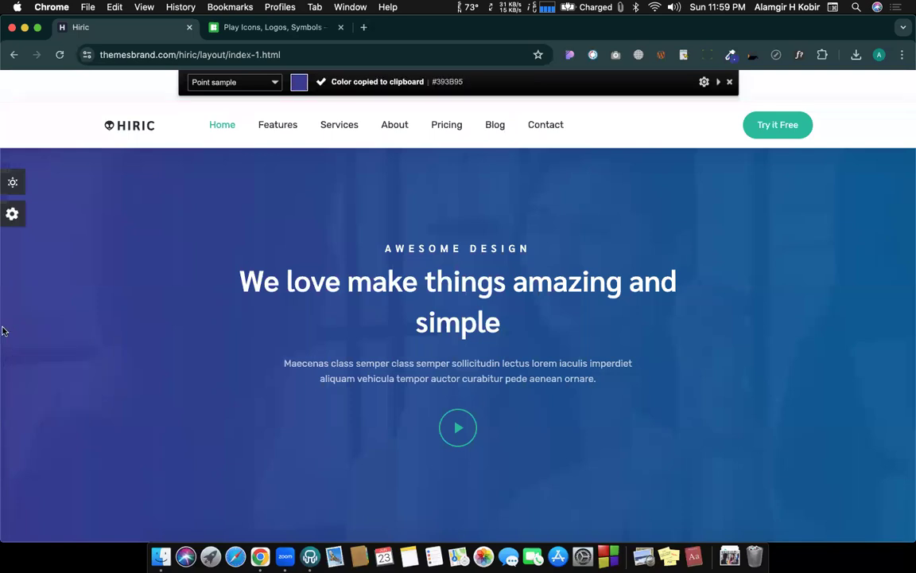
pyautogui.hotkey('ctrl', 'Left')
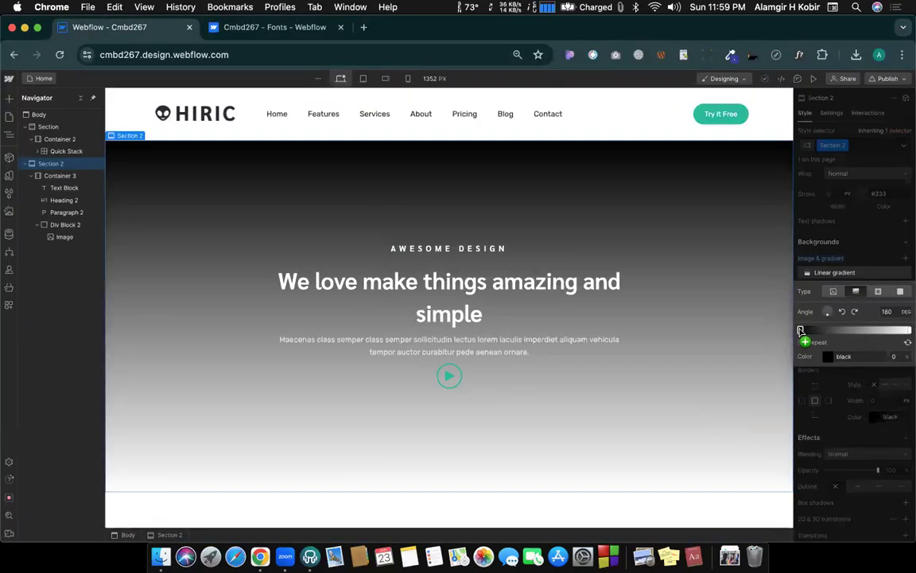
pyautogui.click(859, 358)
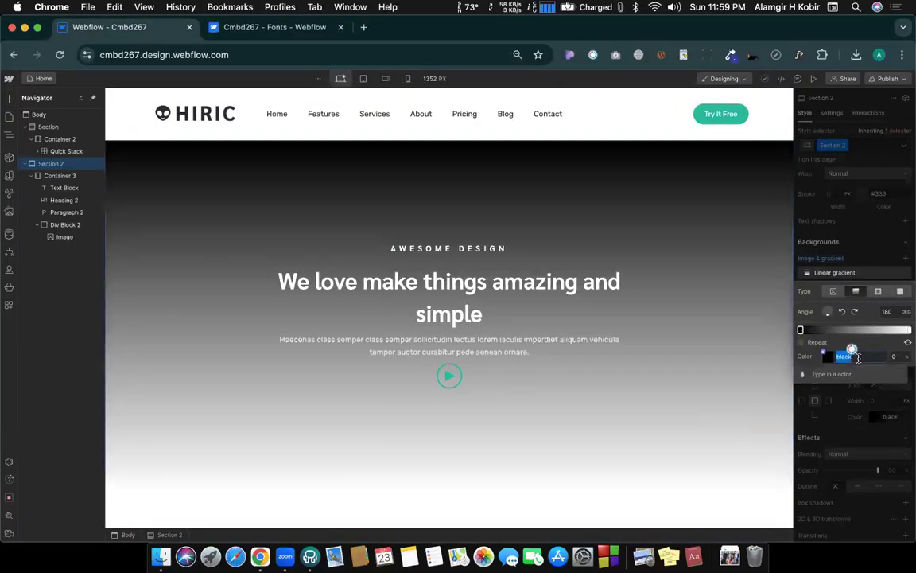
pyautogui.press('super+v')
pyautogui.press('Return')
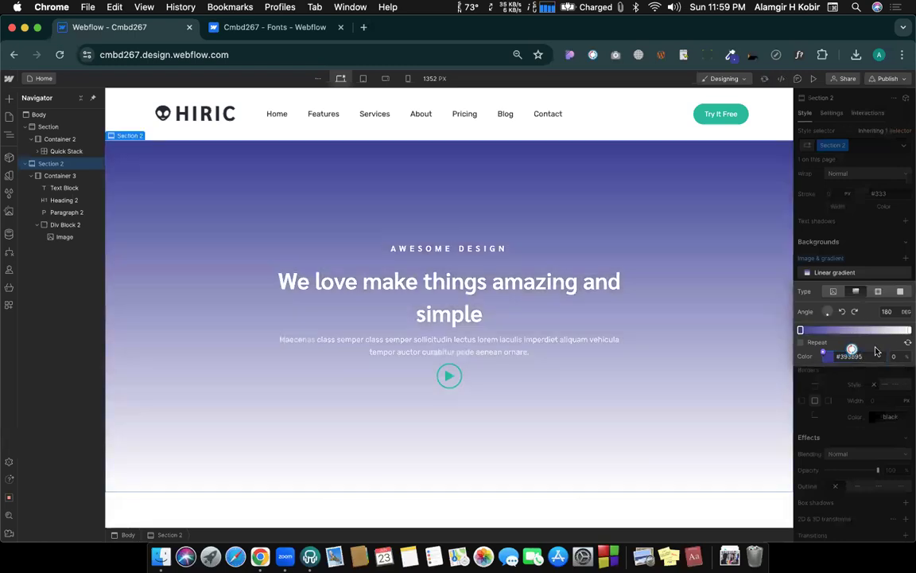
# - Sample the blue #005A94 at the far edge of the Hiric hero and apply it to the Webflow gradient's white ending stop
pyautogui.click(909, 330)
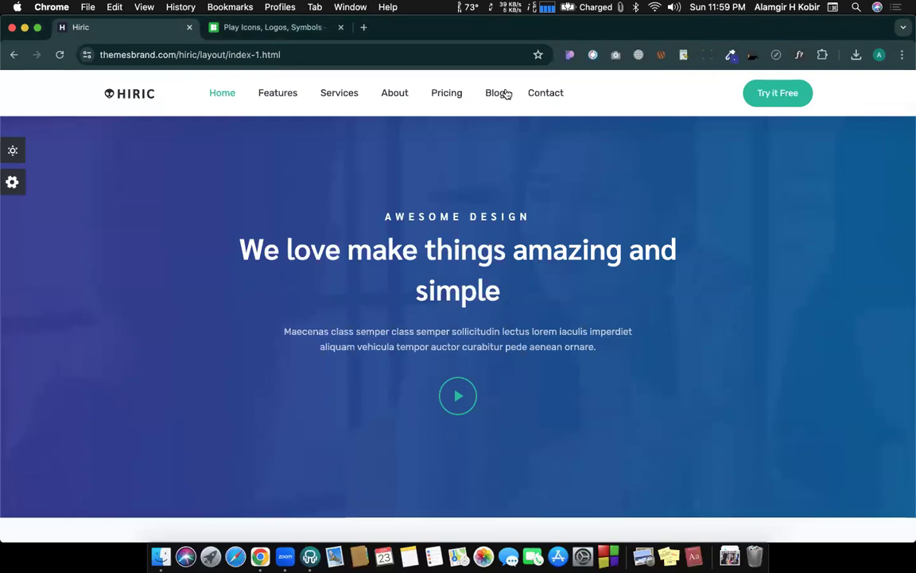
pyautogui.click(732, 55)
pyautogui.click(660, 72)
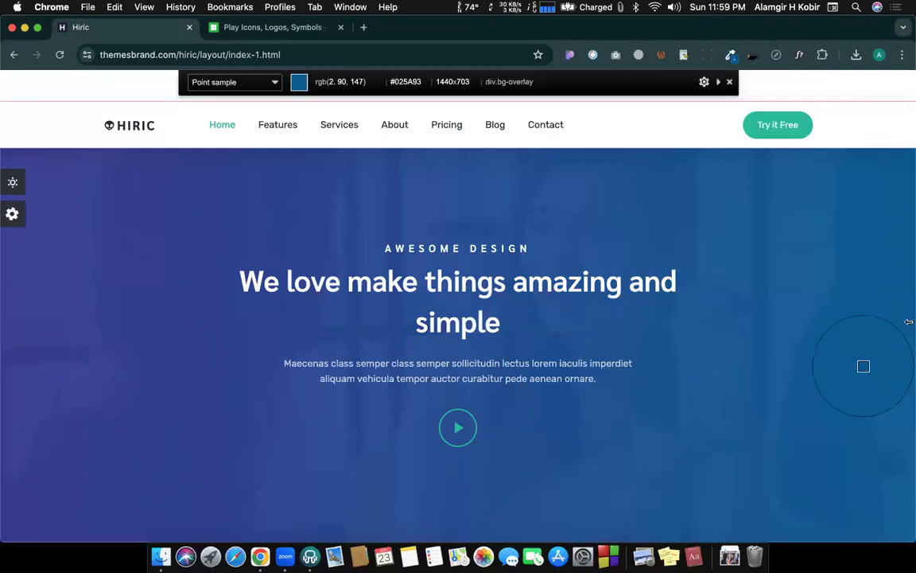
pyautogui.click(909, 325)
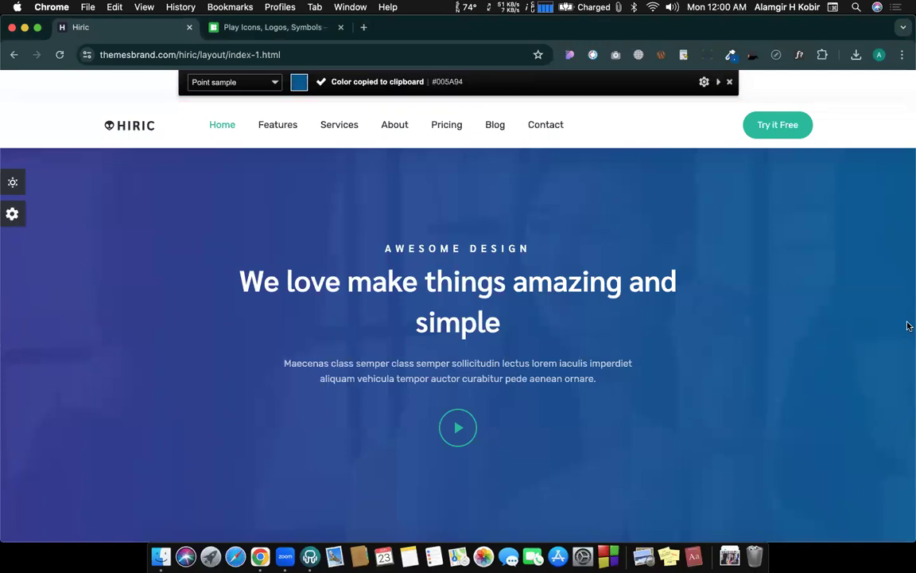
pyautogui.hotkey('ctrl', 'Left')
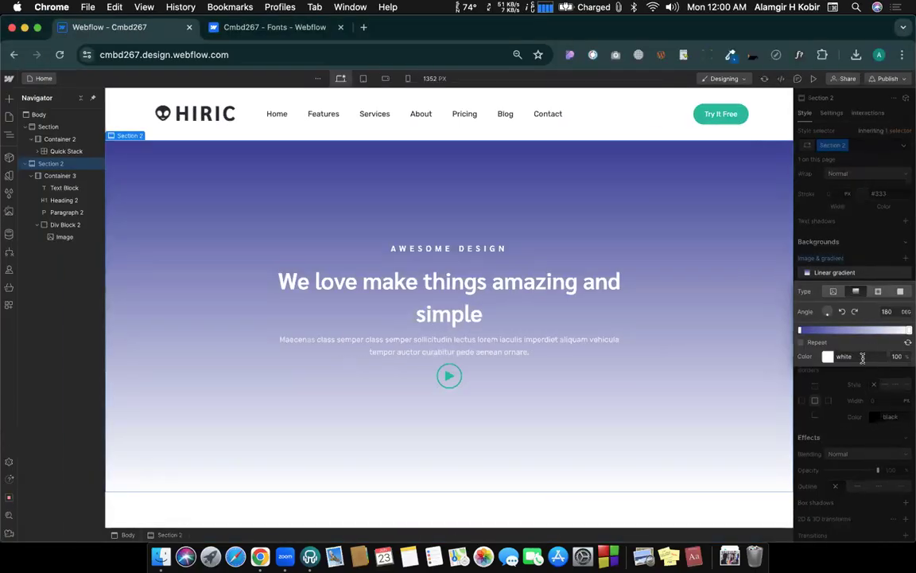
pyautogui.click(858, 356)
pyautogui.press('super+v')
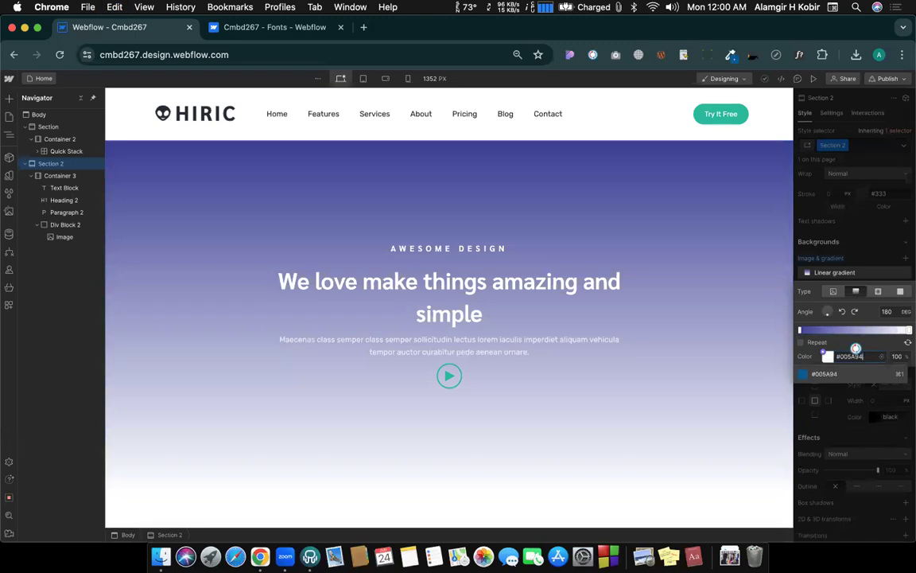
pyautogui.press('Return')
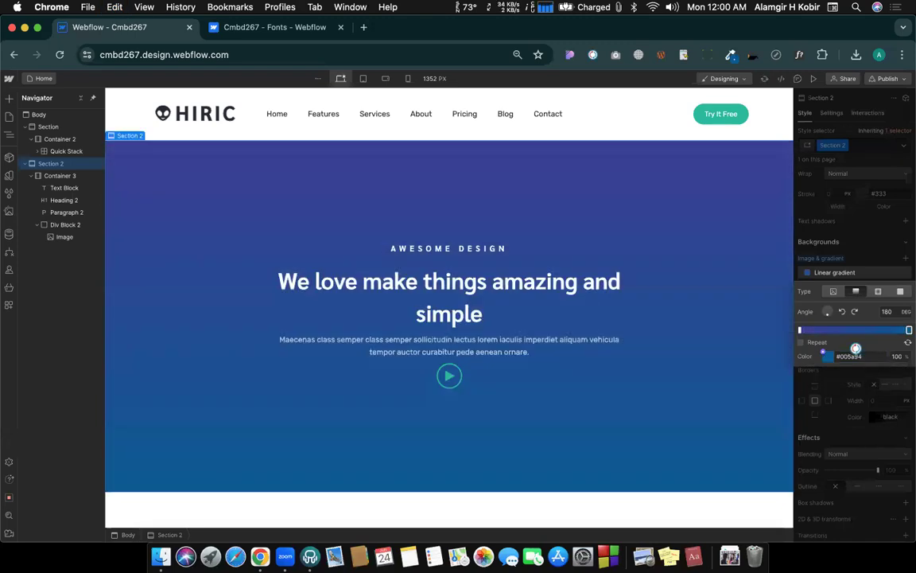
# - Compare the gradient direction with the Hiric hero and rotate the Webflow linear gradient to a 90-degree angle
pyautogui.click(848, 273)
pyautogui.click(848, 273)
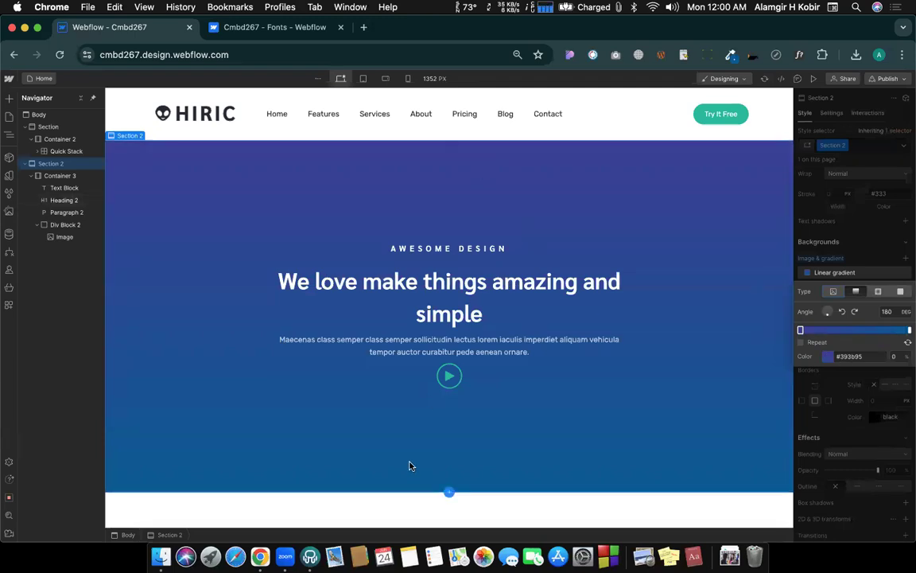
pyautogui.hotkey('ctrl', 'Right')
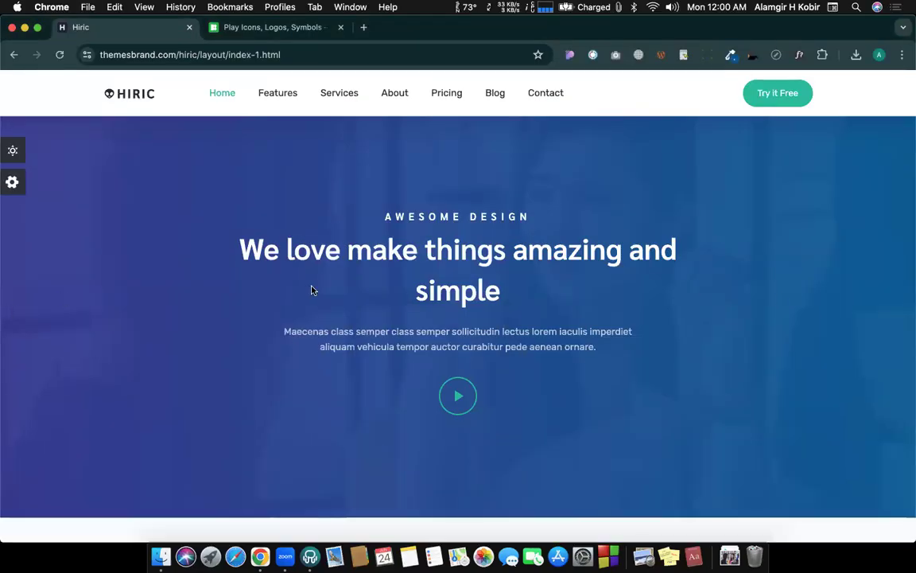
pyautogui.hotkey('ctrl', 'Left')
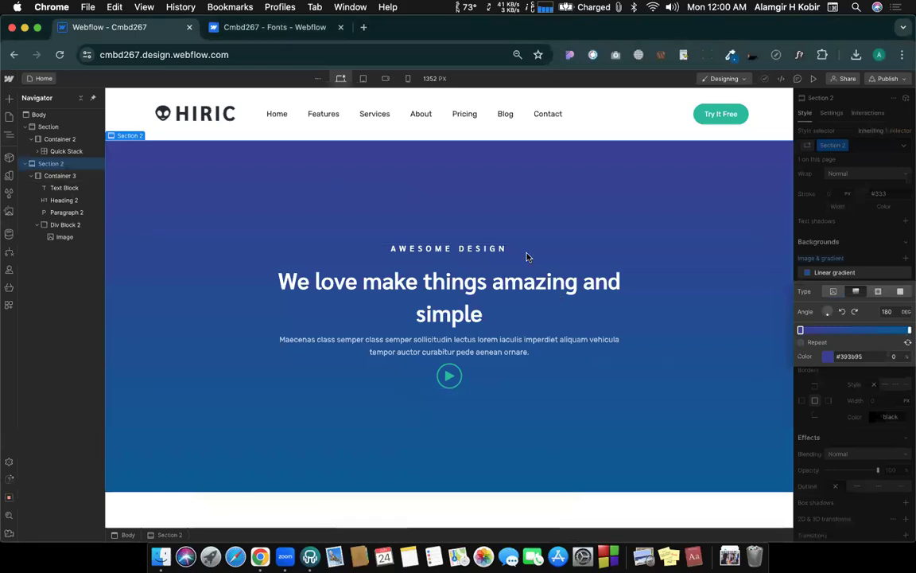
pyautogui.hotkey('ctrl', 'Right')
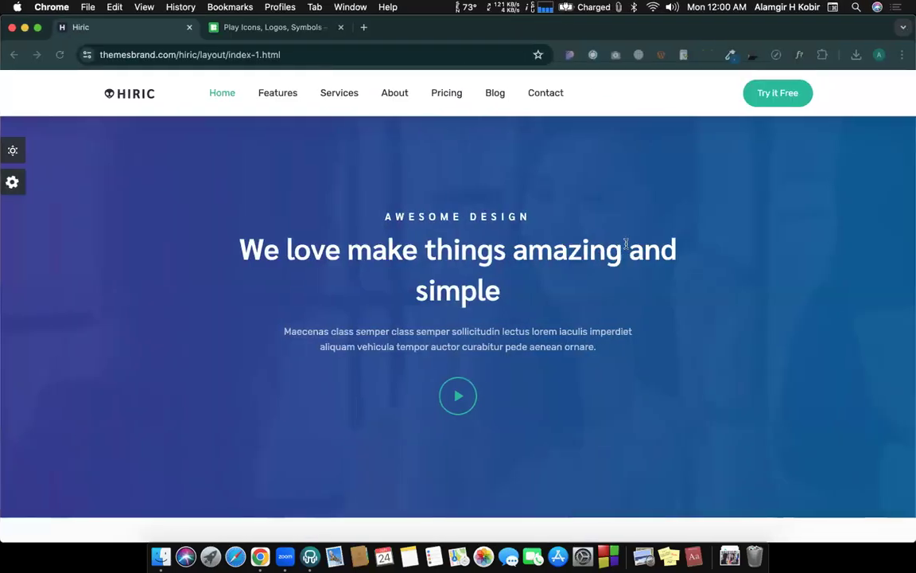
pyautogui.hotkey('ctrl', 'Left')
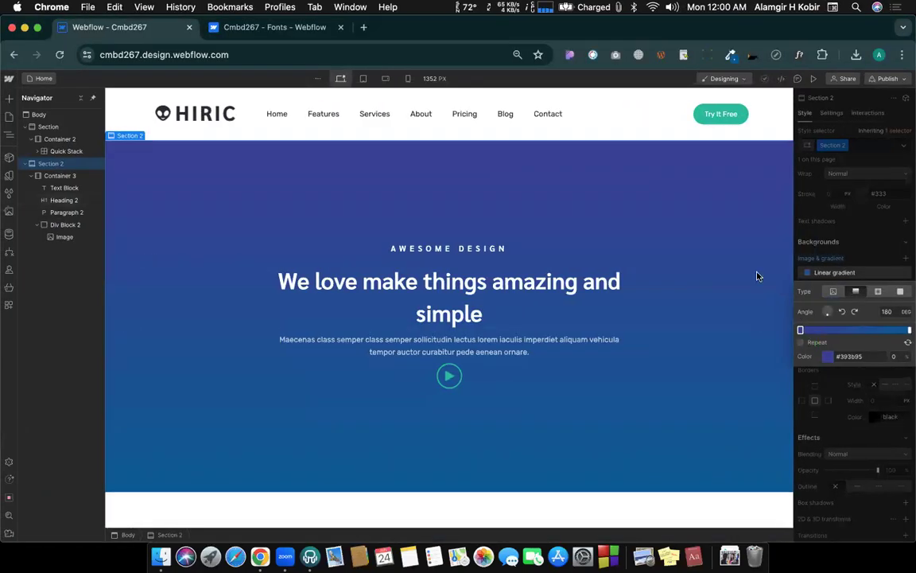
pyautogui.hotkey('ctrl', 'Right')
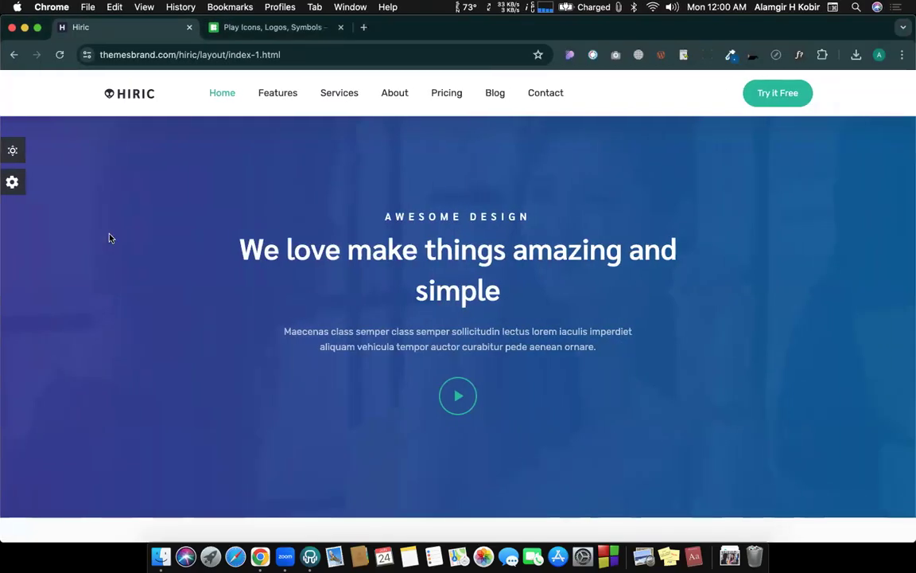
pyautogui.hotkey('ctrl', 'Left')
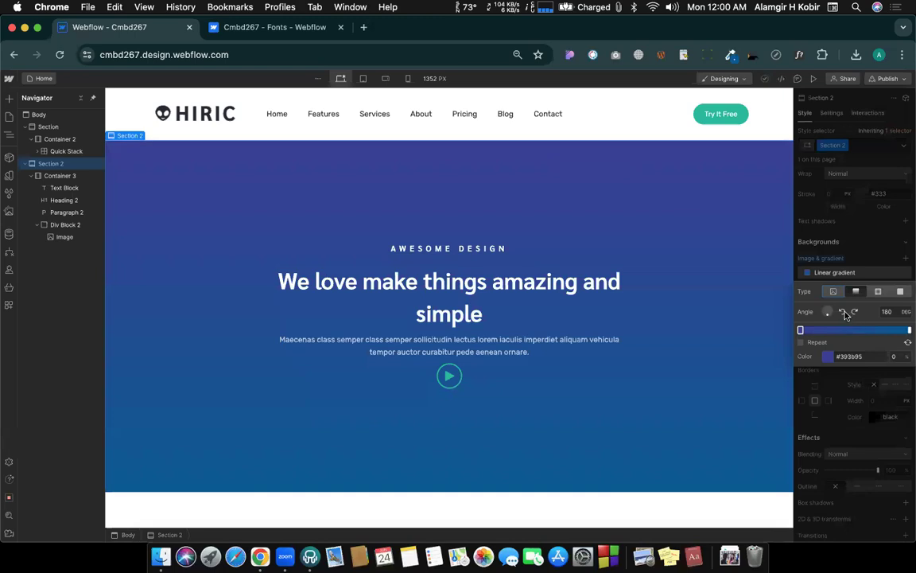
pyautogui.click(843, 311)
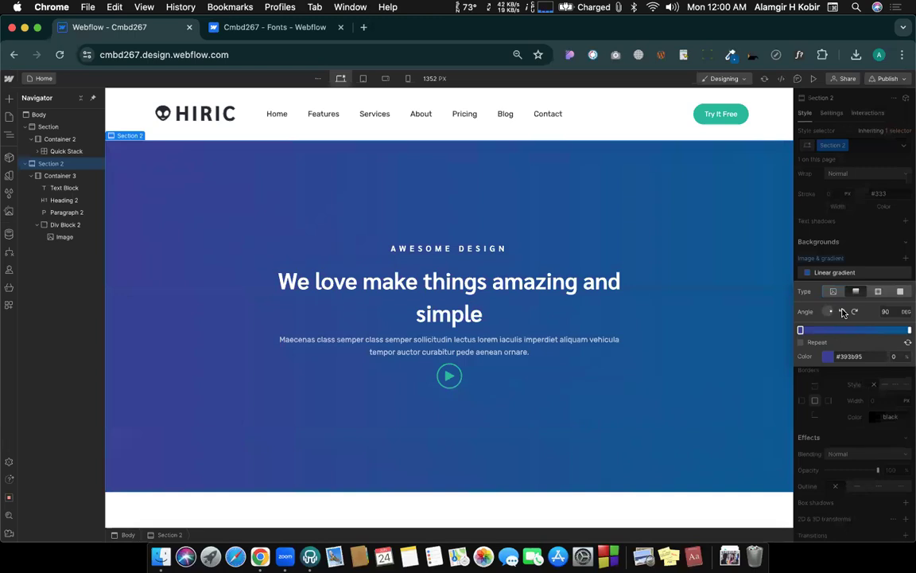
pyautogui.hotkey('ctrl', 'Right')
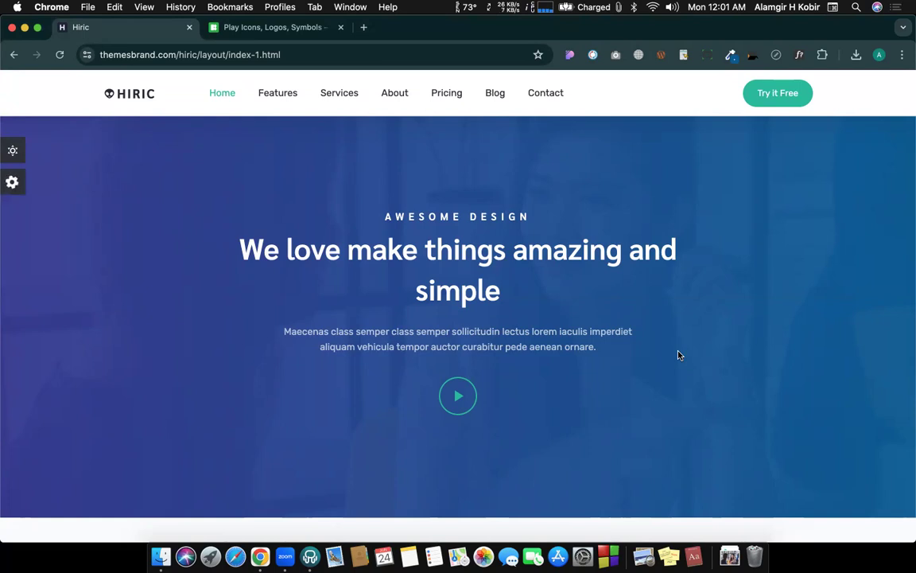
pyautogui.hotkey('ctrl', 'Left')
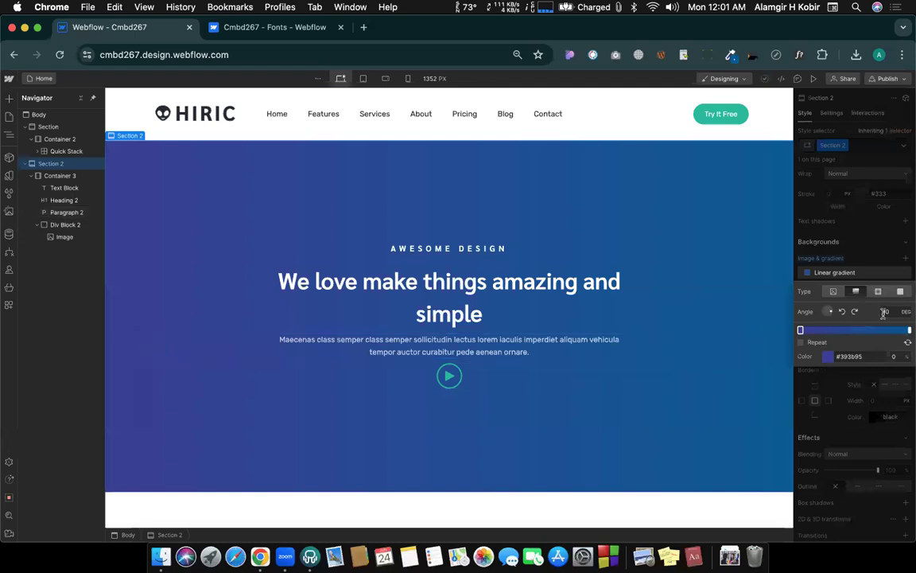
pyautogui.scroll(5, 889, 313)
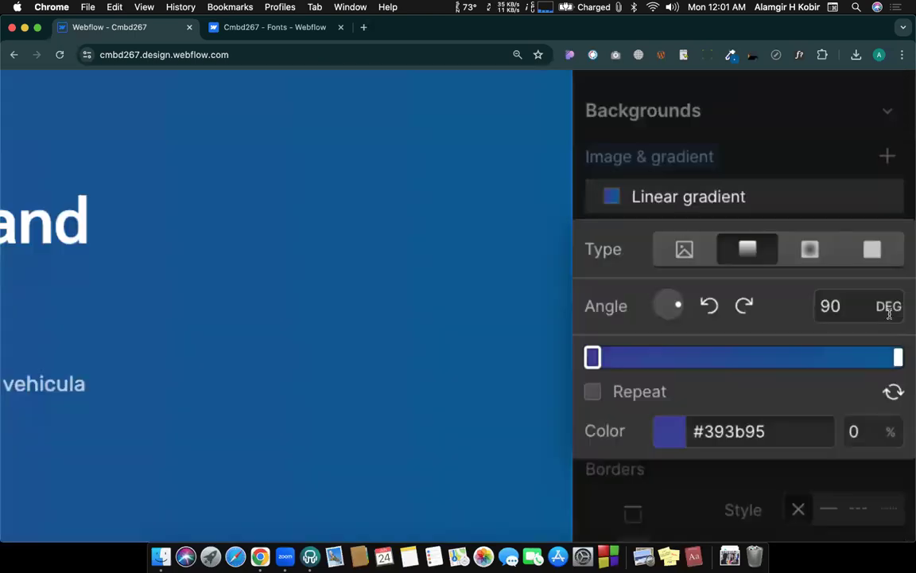
pyautogui.scroll(-5, 873, 310)
pyautogui.scroll(-3, 873, 309)
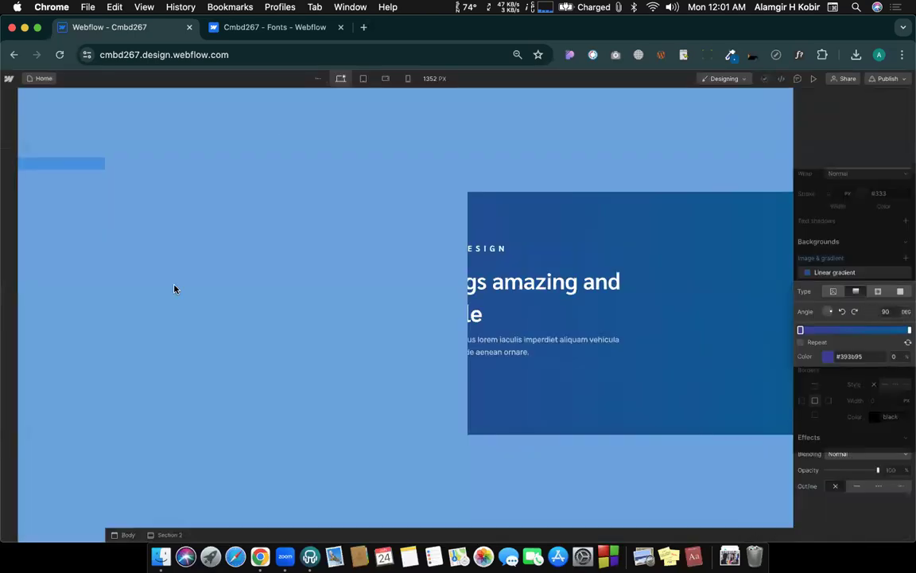
pyautogui.click(820, 341)
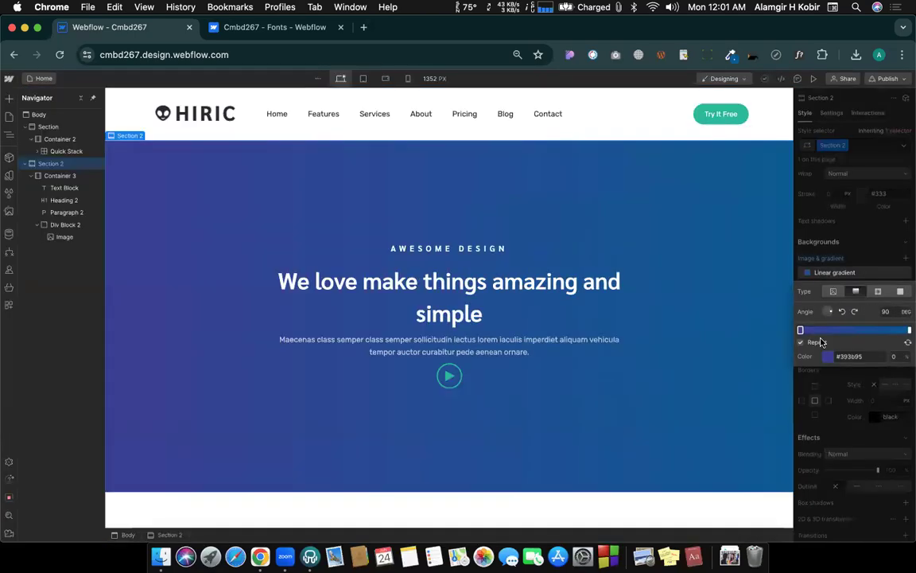
pyautogui.rightClick(827, 348)
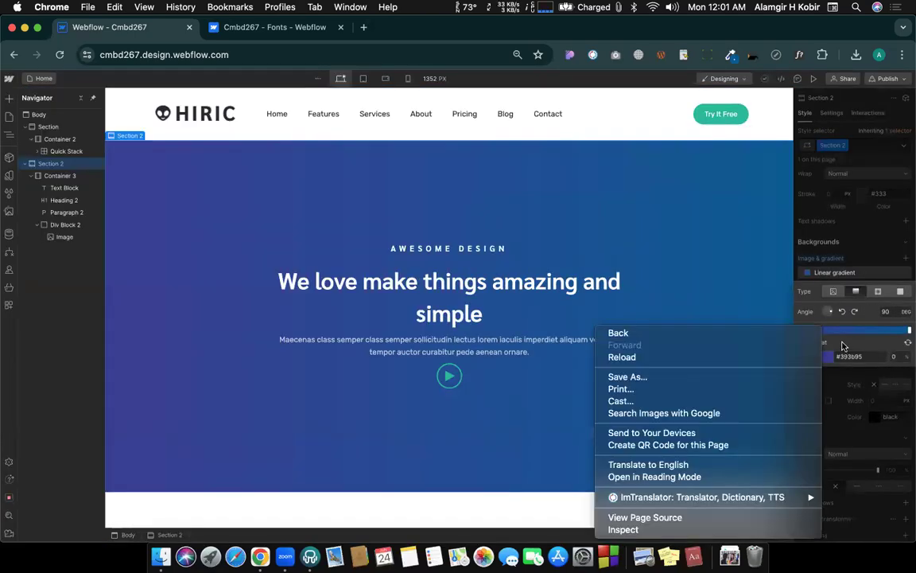
pyautogui.click(844, 346)
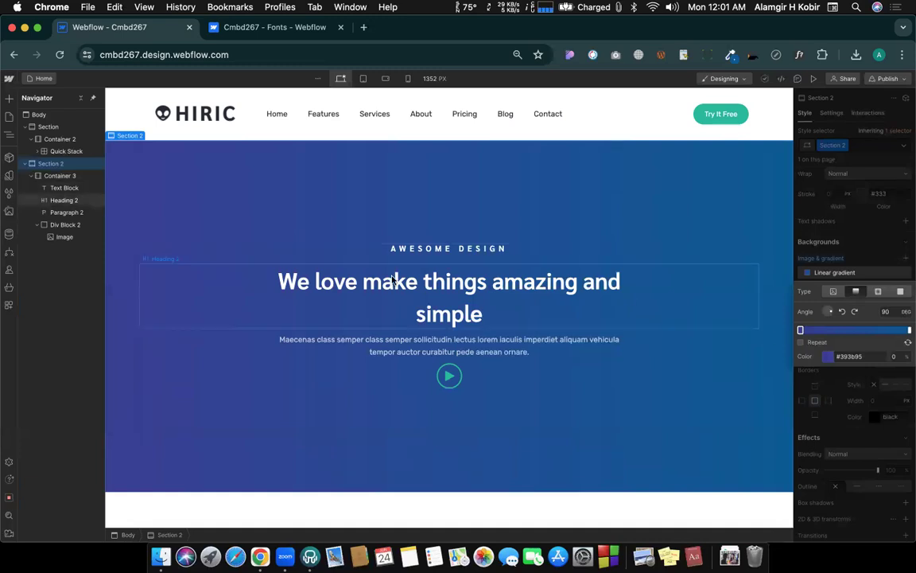
# - Set the opacity of the gradient's purple #393b95 starting stop to 95%
pyautogui.click(825, 363)
pyautogui.moveTo(909, 463); pyautogui.dragTo(905, 463)
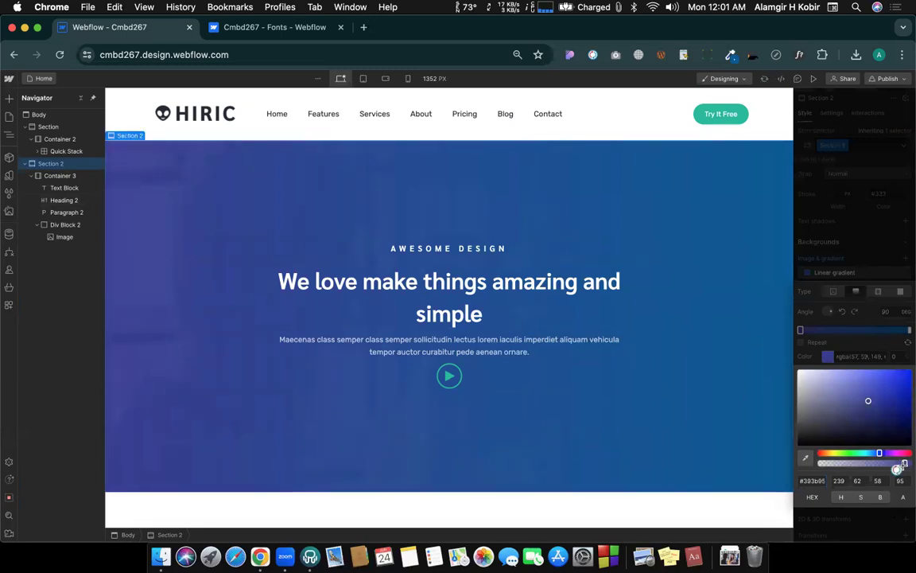
pyautogui.click(891, 350)
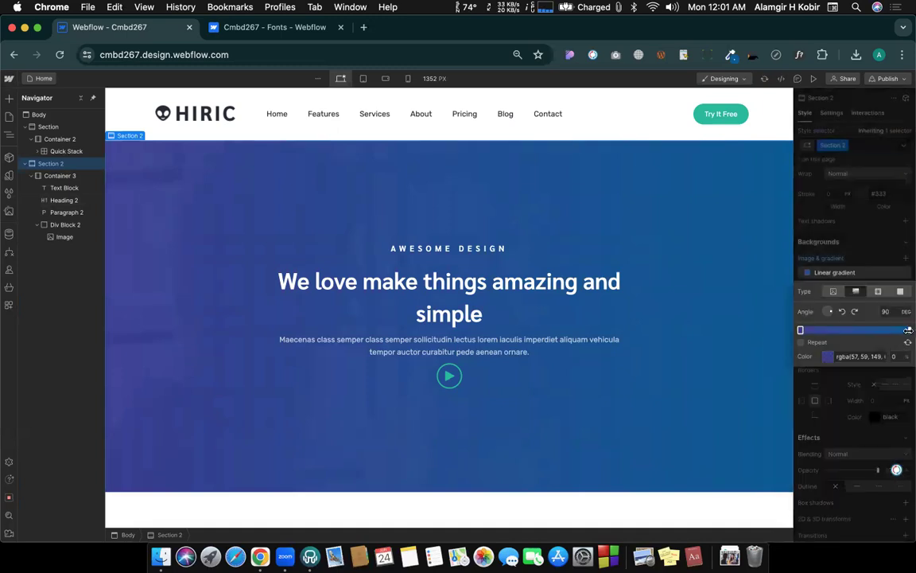
# - Set the opacity of the gradient's blue #005a94 ending stop to 95%
pyautogui.click(909, 329)
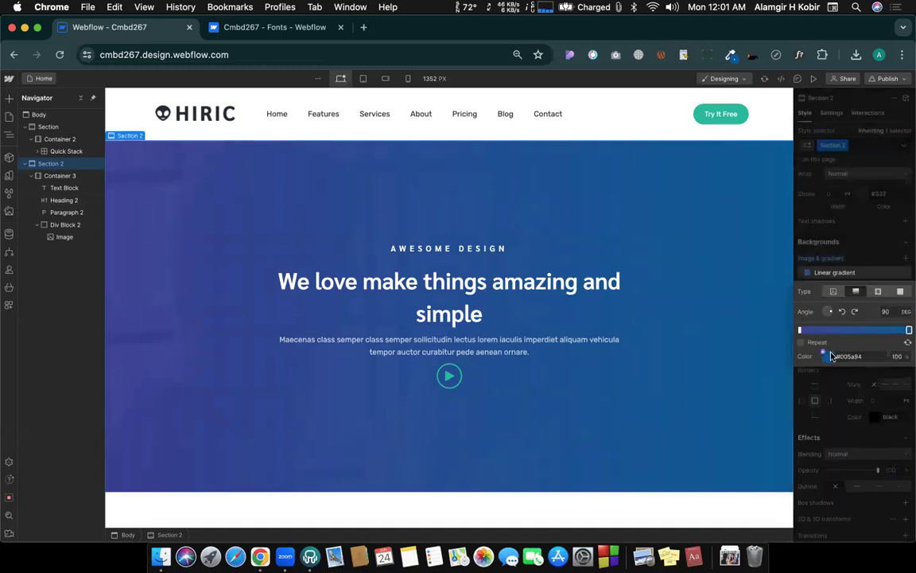
pyautogui.click(827, 358)
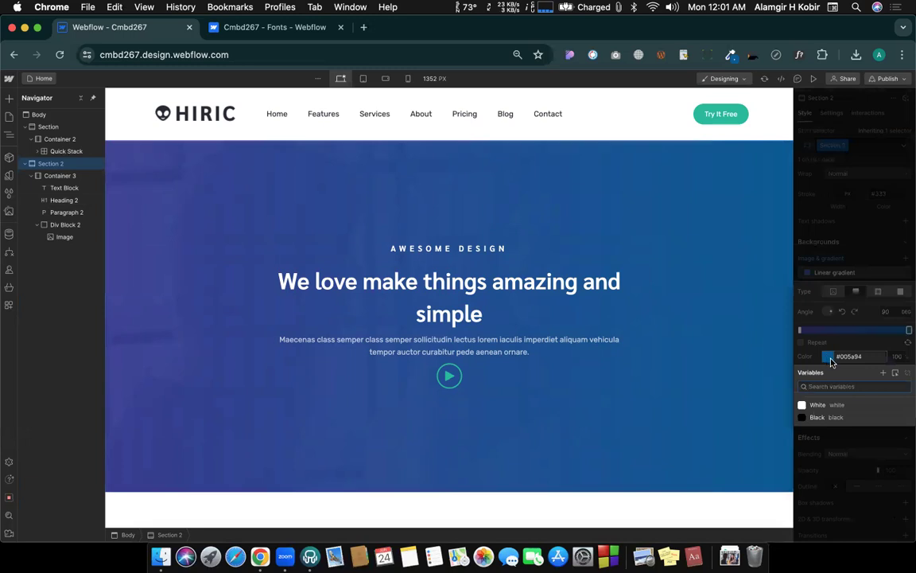
pyautogui.click(829, 360)
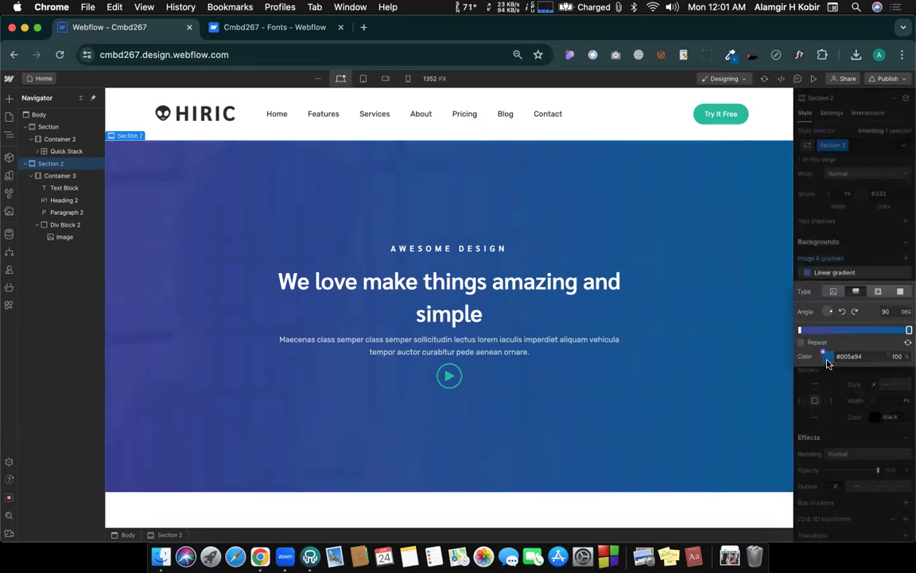
pyautogui.click(828, 361)
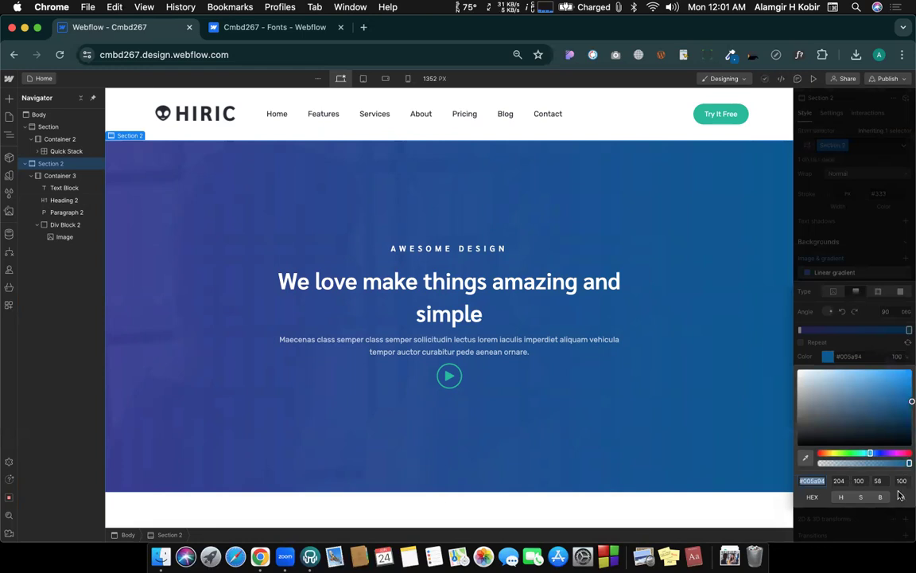
pyautogui.click(899, 481)
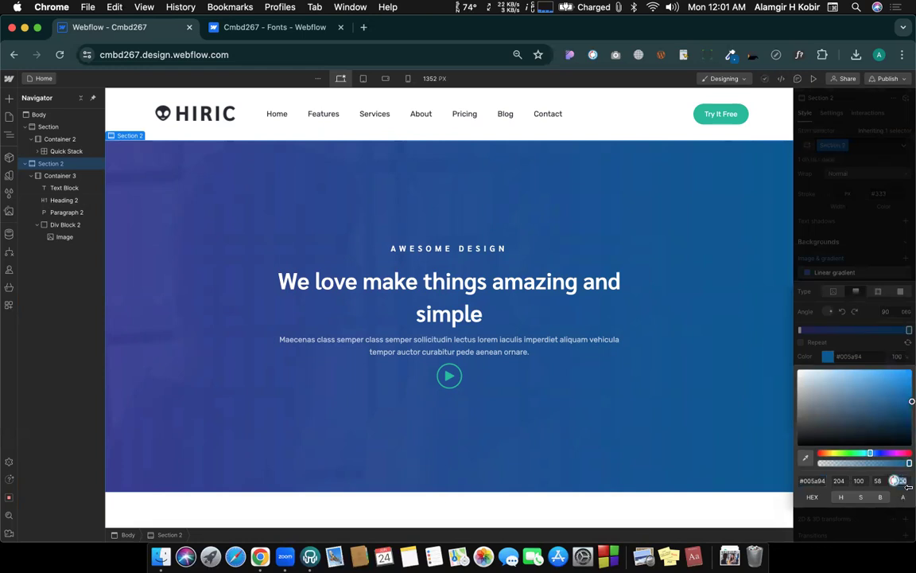
pyautogui.write('95')
pyautogui.press('Return')
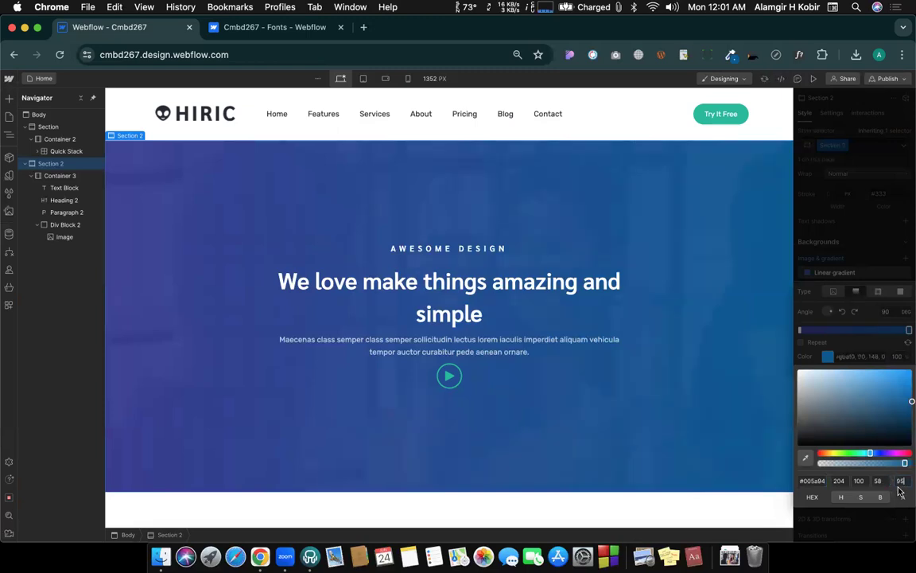
pyautogui.click(859, 338)
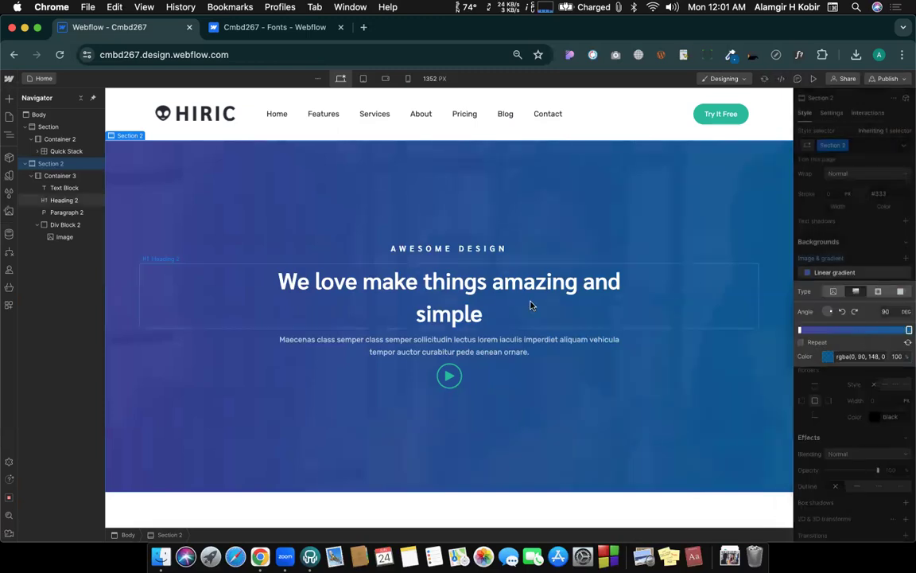
# - Compare the Webflow hero's gradient overlay with the Hiric reference page and close the gradient settings
pyautogui.hotkey('ctrl', 'Right')
pyautogui.hotkey('ctrl', 'Left')
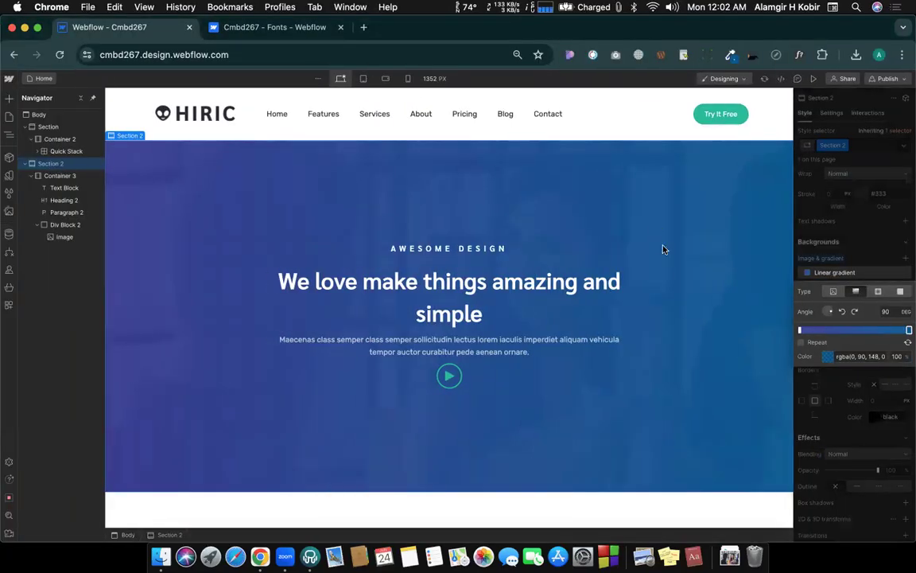
pyautogui.hotkey('ctrl', 'Right')
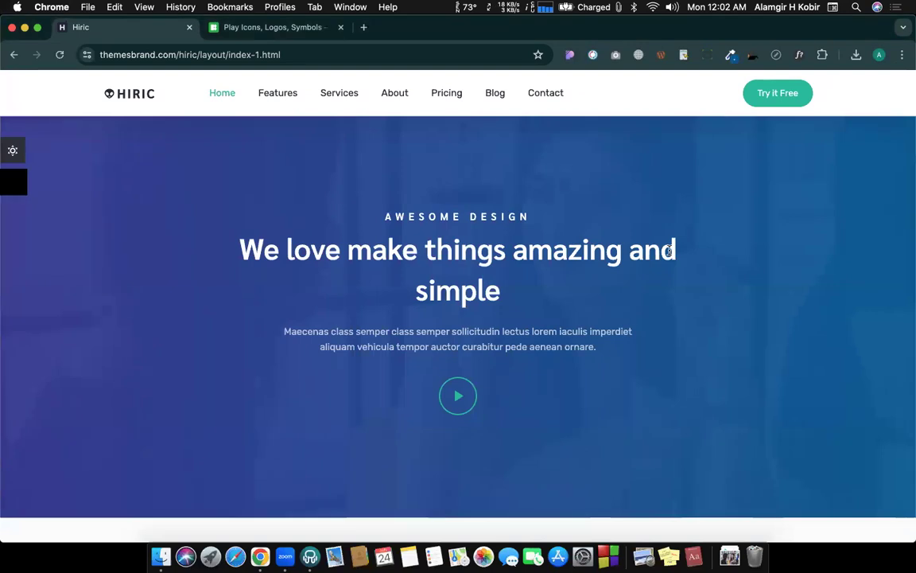
pyautogui.hotkey('ctrl', 'Left')
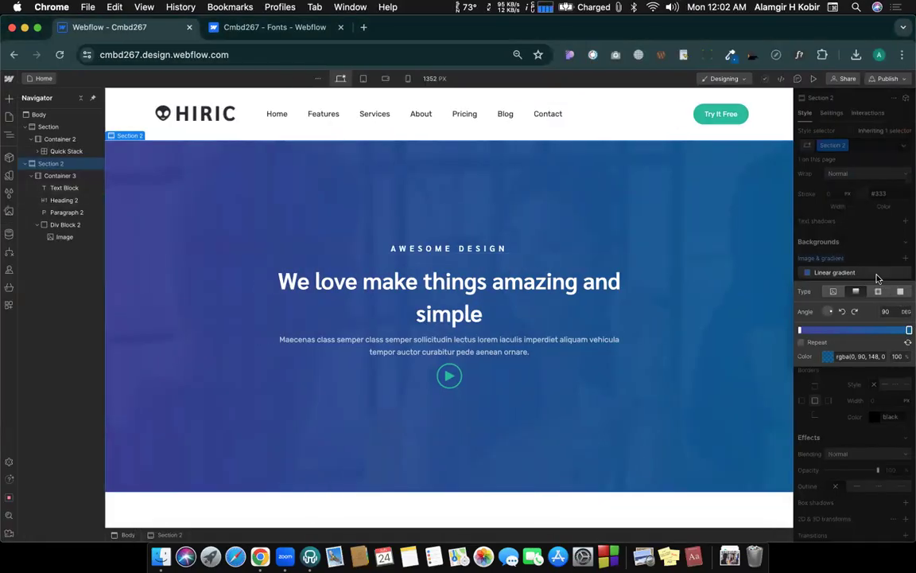
pyautogui.click(801, 245)
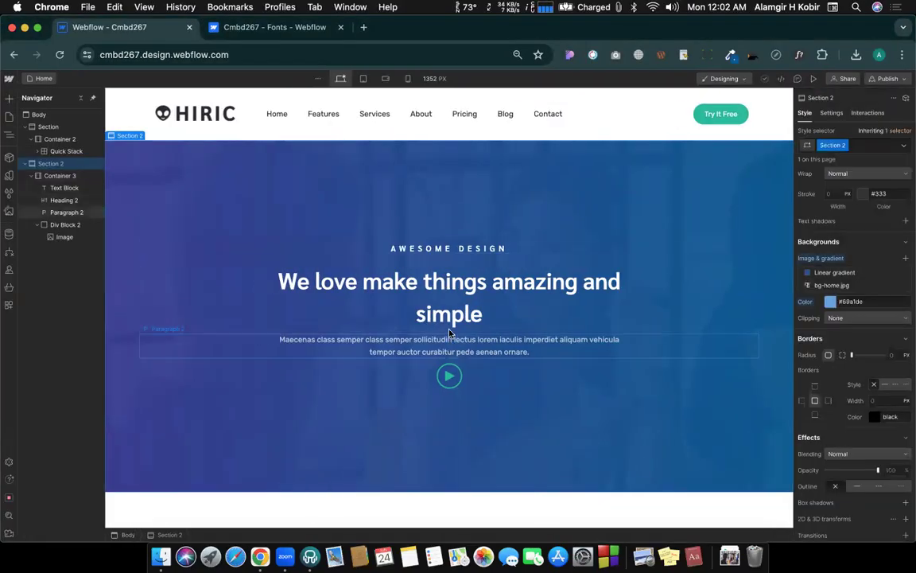
pyautogui.hotkey('ctrl', 'Right')
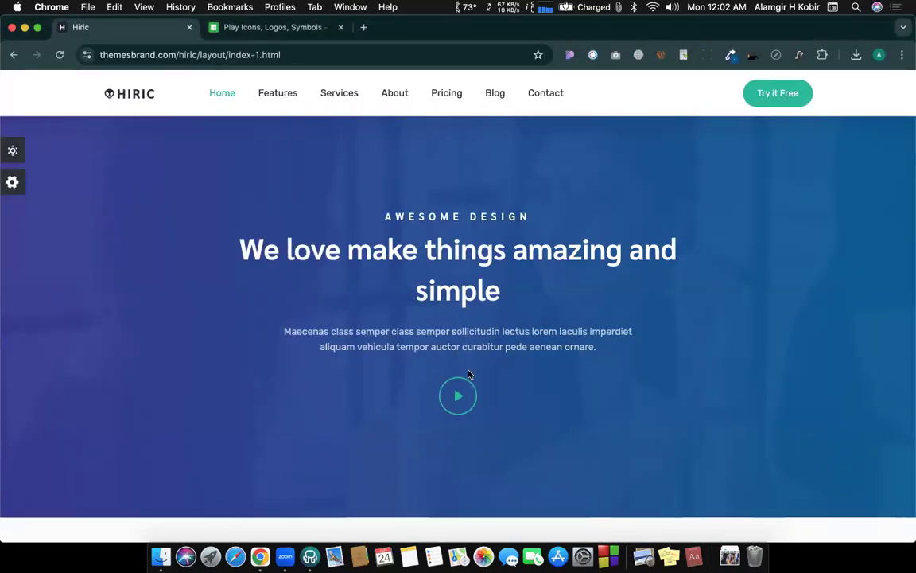
# - Set the top and bottom margins of the hero paragraph in Webflow to 40 px
pyautogui.hotkey('ctrl', 'Left')
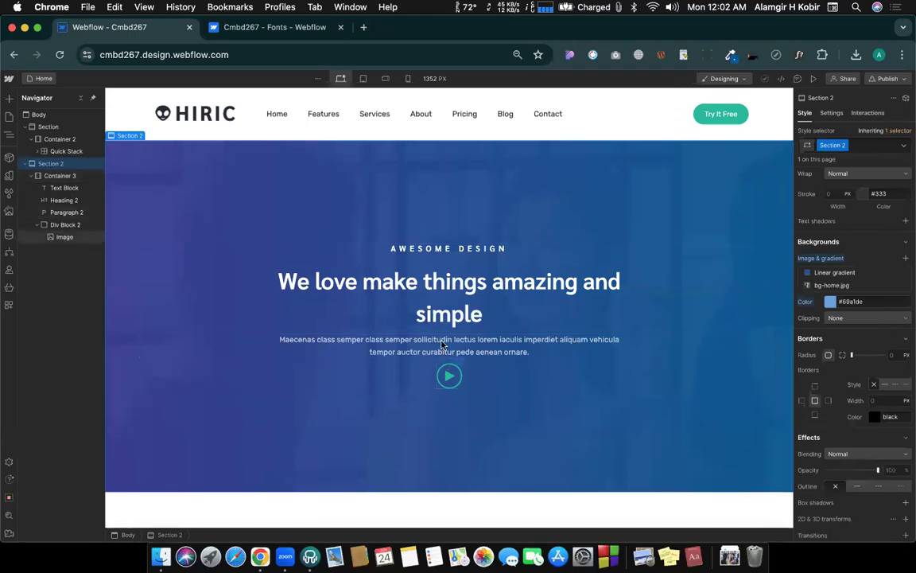
pyautogui.click(442, 345)
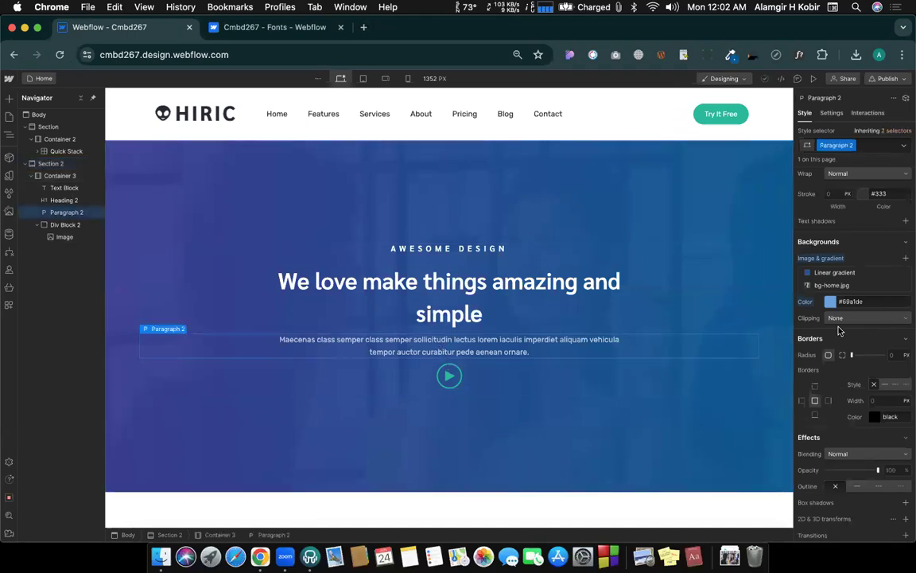
pyautogui.scroll(5, 846, 328)
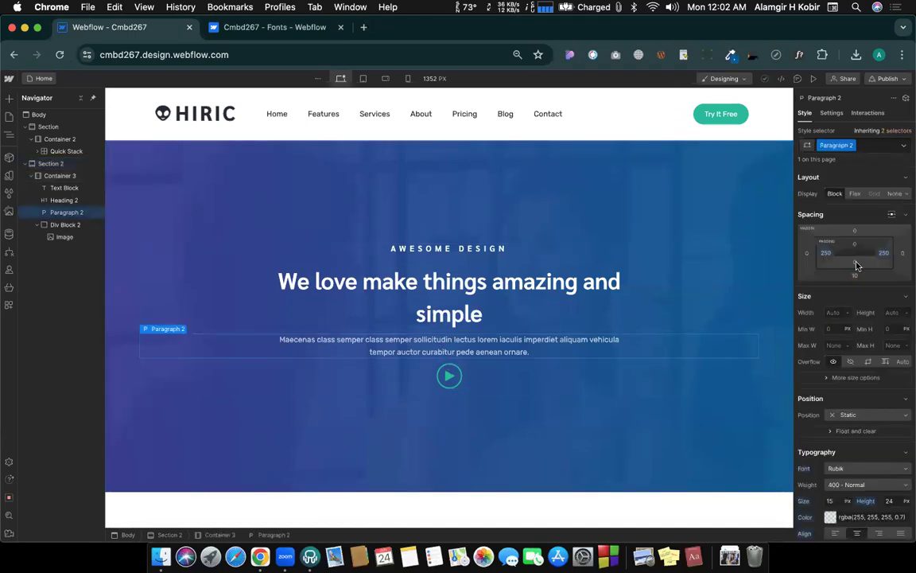
pyautogui.click(856, 278)
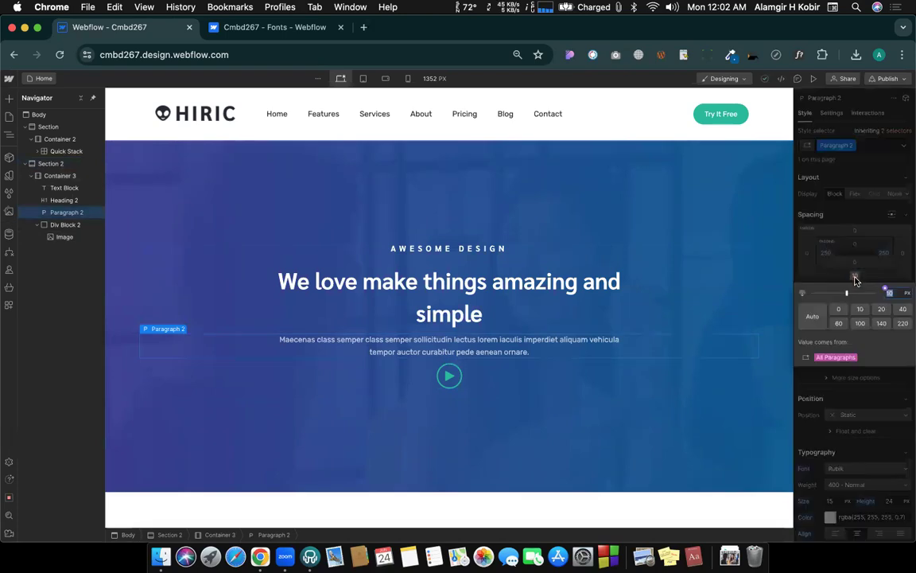
pyautogui.click(904, 310)
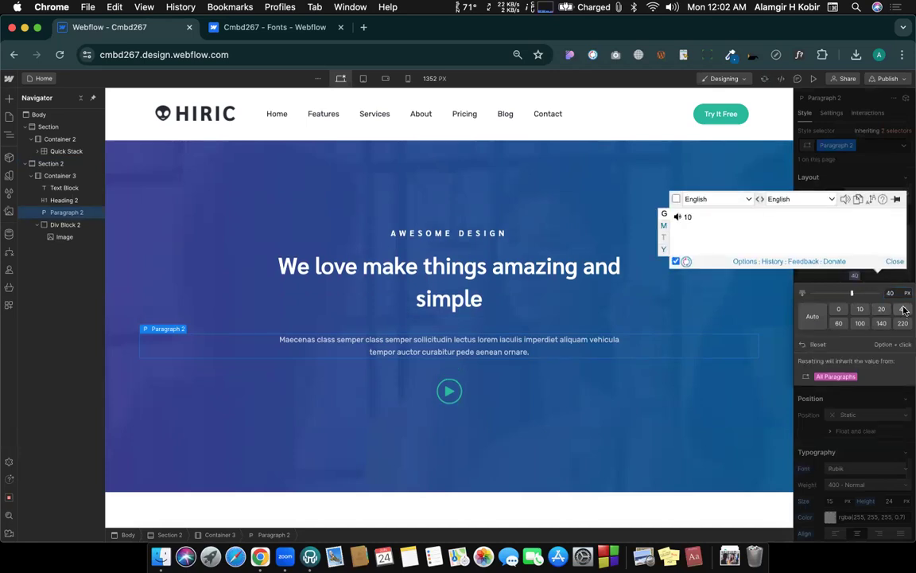
pyautogui.click(894, 261)
pyautogui.click(852, 261)
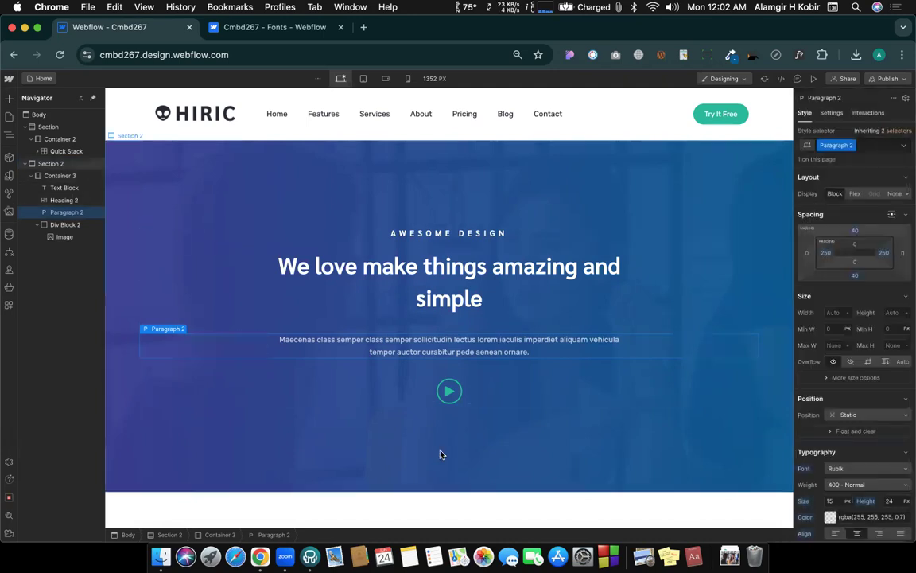
# - Preview the hero section at a width of about 1386 px and compare its spacing with the Hiric reference page
pyautogui.click(813, 79)
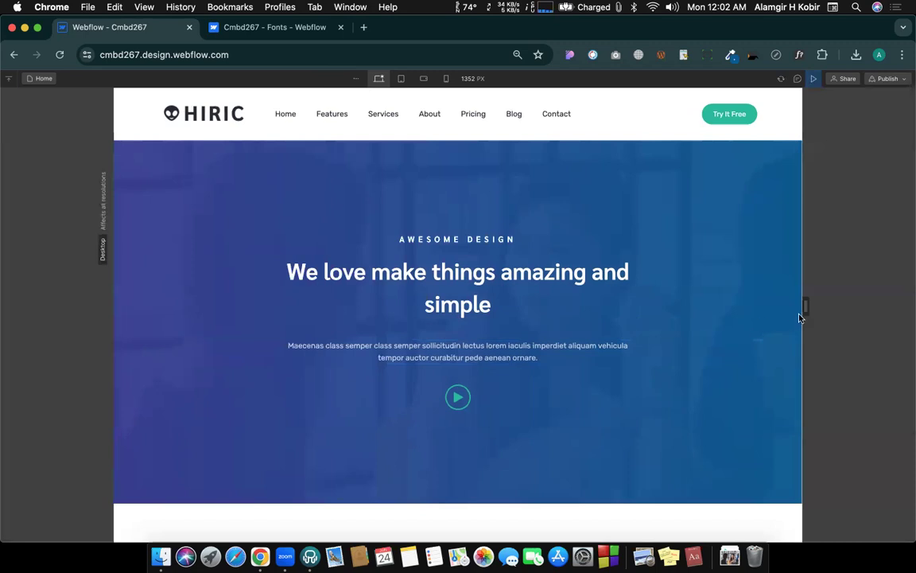
pyautogui.moveTo(804, 310)
pyautogui.mouseDown()
pyautogui.moveTo(844, 309)
pyautogui.moveTo(813, 312)
pyautogui.mouseUp()
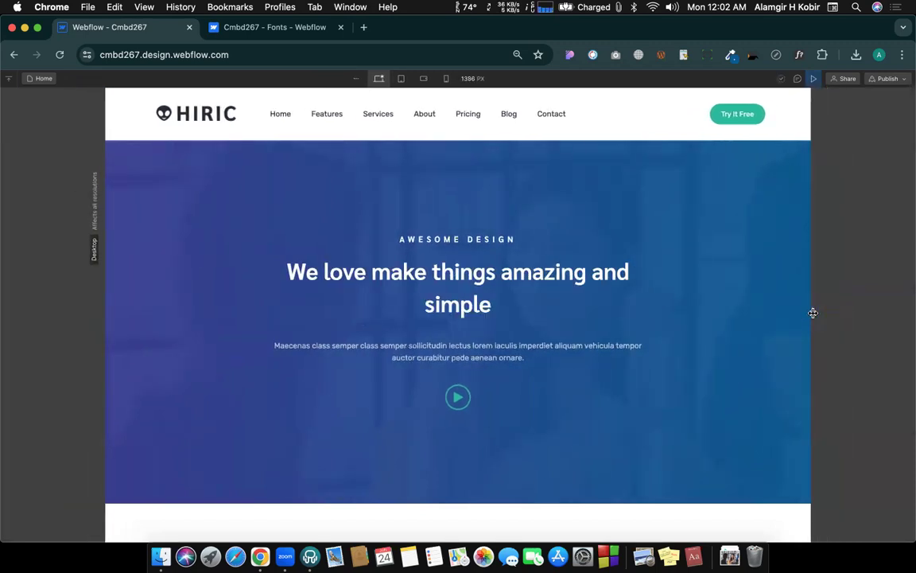
pyautogui.hotkey('ctrl', 'Right')
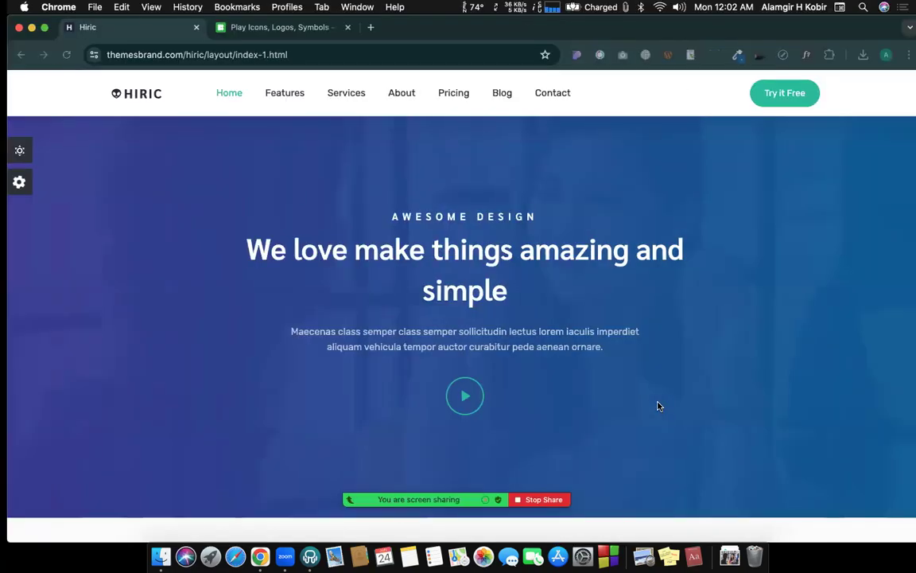
pyautogui.hotkey('ctrl', 'Left')
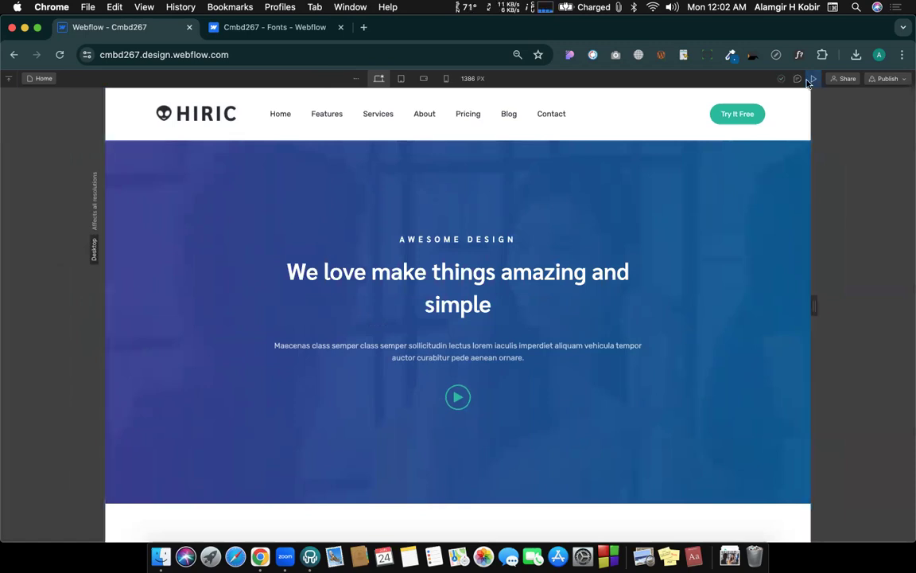
# - Check the Hiric client logo row, then add a section below the Webflow hero with a container limited to 90 vw wide
pyautogui.hotkey('ctrl', 'Right')
pyautogui.scroll(-6, 611, 354)
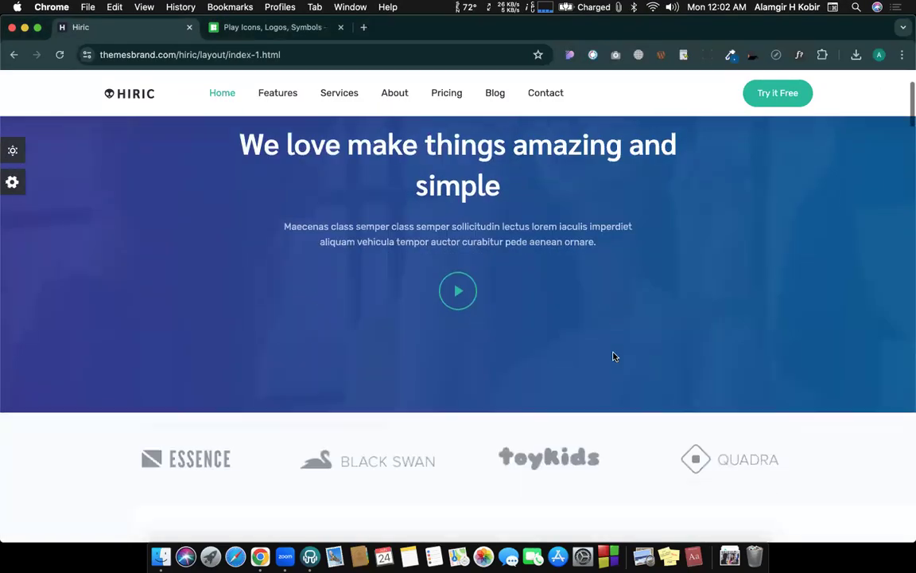
pyautogui.hotkey('ctrl', 'Left')
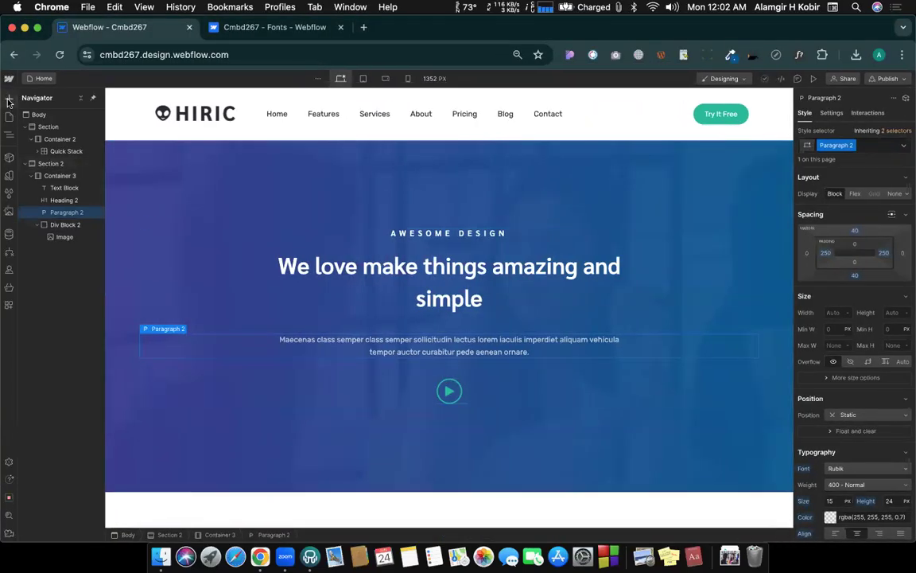
pyautogui.click(12, 100)
pyautogui.moveTo(37, 181)
pyautogui.mouseDown()
pyautogui.moveTo(252, 429)
pyautogui.moveTo(243, 510)
pyautogui.mouseUp()
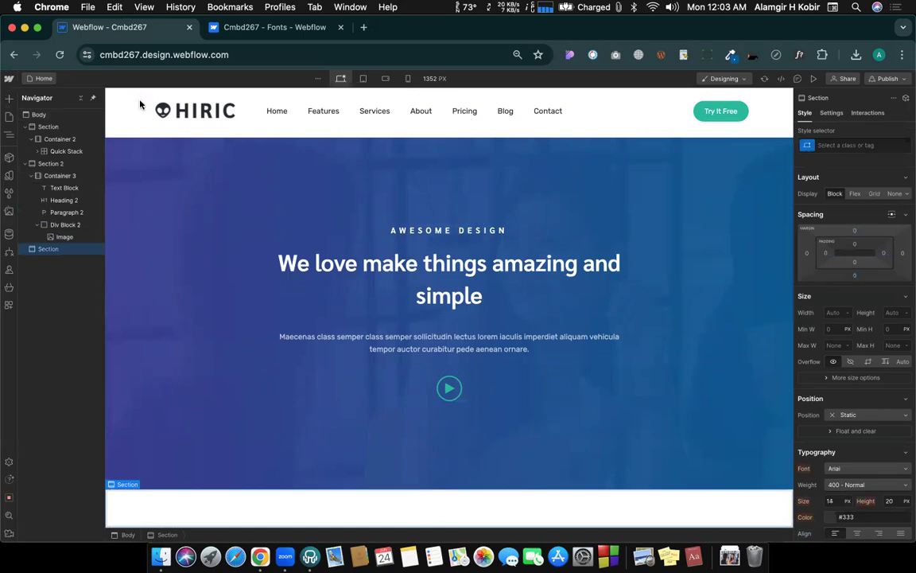
pyautogui.click(10, 98)
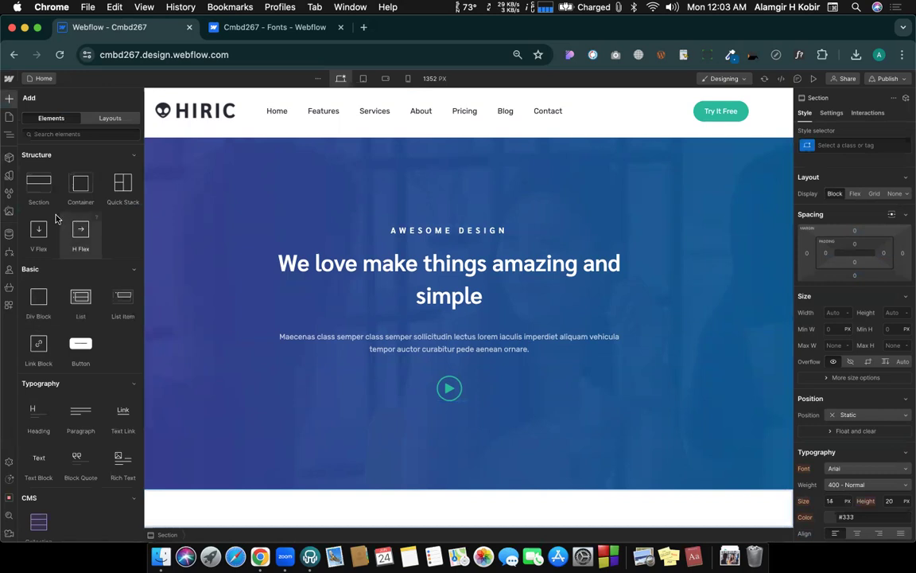
pyautogui.moveTo(80, 183); pyautogui.dragTo(342, 503)
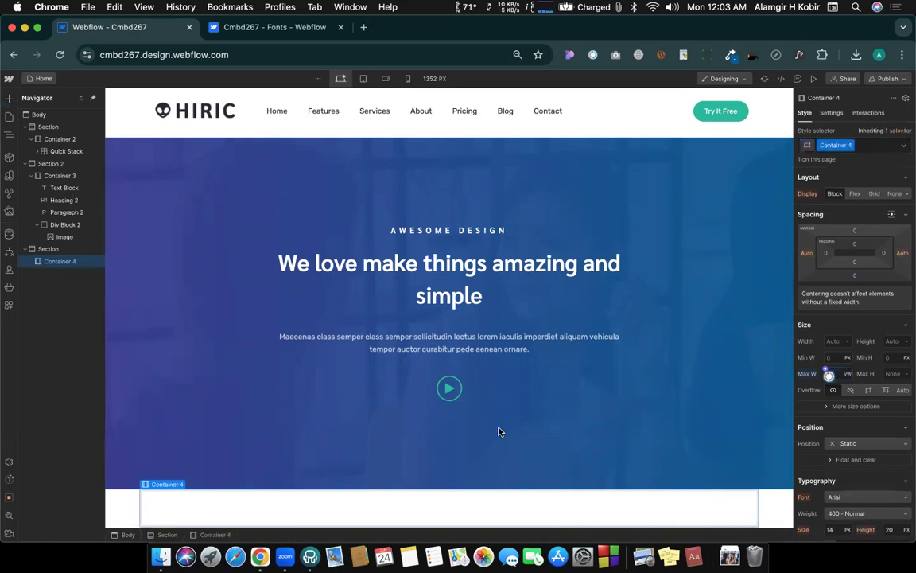
# - Check the logo row's layout on the Hiric page and add a four-column, one-row Quick Stack inside the new Webflow container
pyautogui.hotkey('ctrl', 'Right')
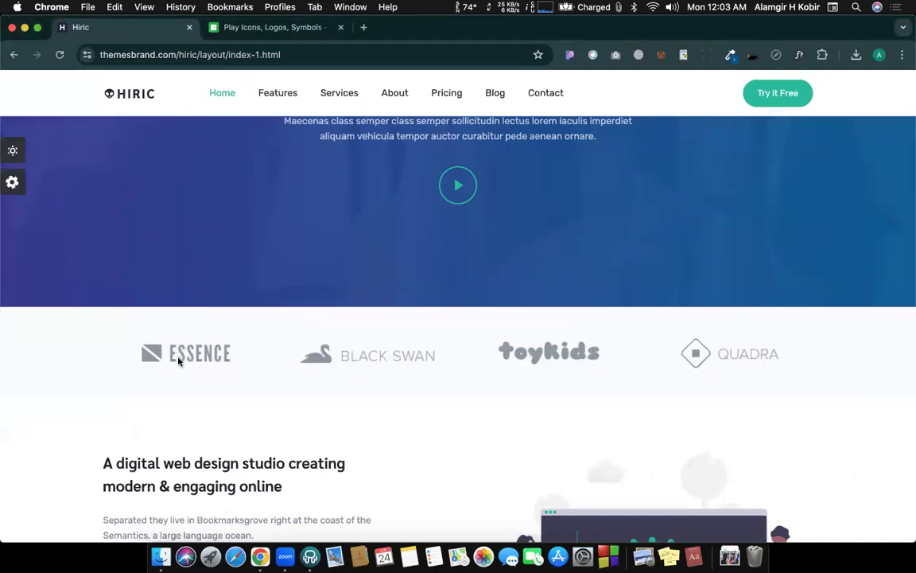
pyautogui.hotkey('ctrl', 'Left')
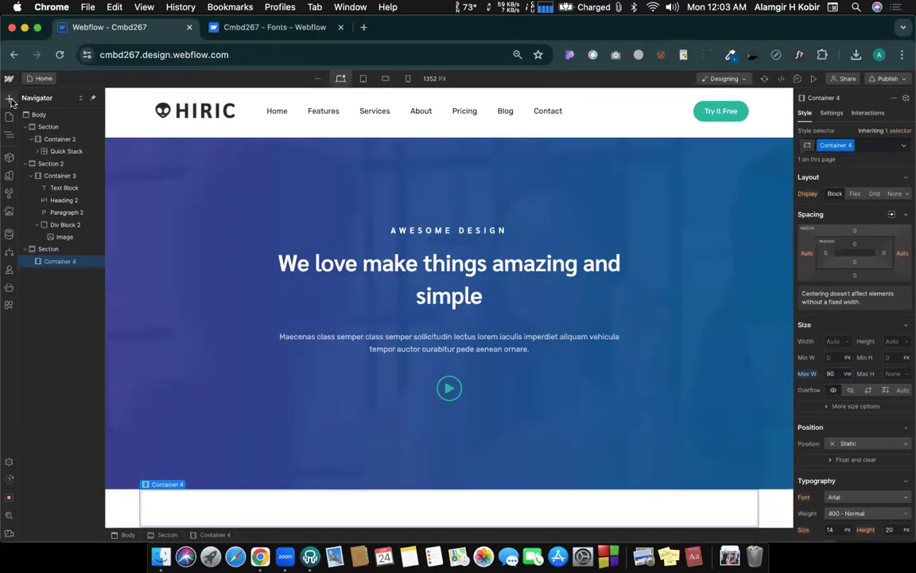
pyautogui.press('a')
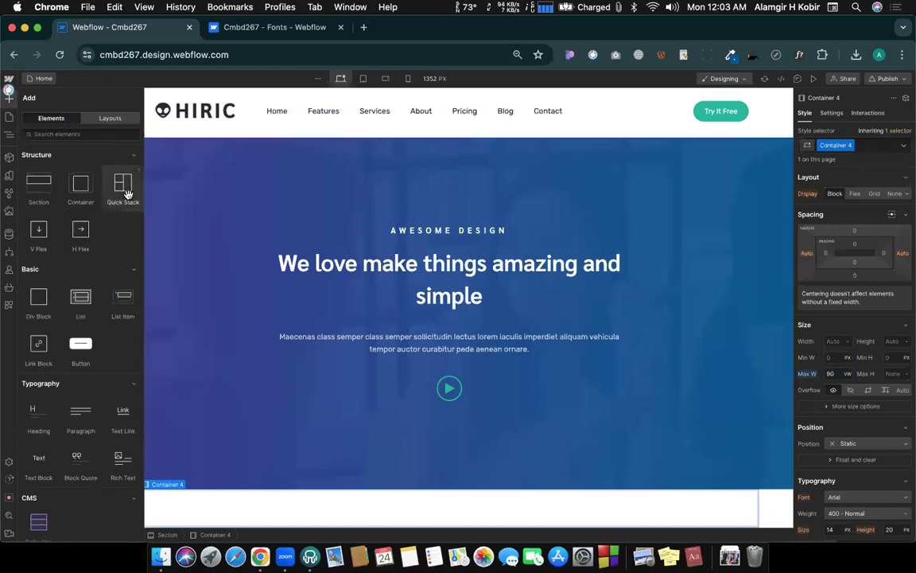
pyautogui.moveTo(288, 351); pyautogui.dragTo(229, 438)
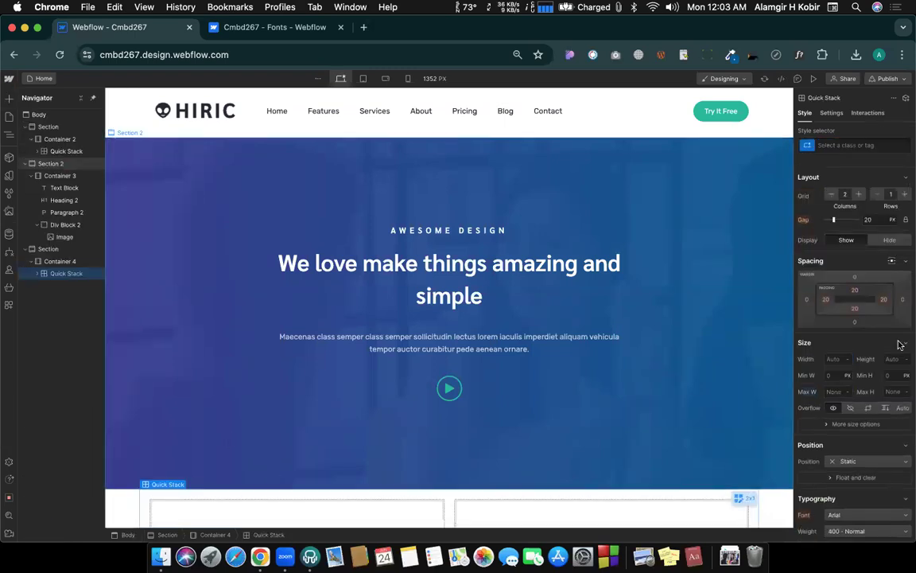
pyautogui.click(862, 195)
pyautogui.click(862, 195)
pyautogui.scroll(-1, 530, 302)
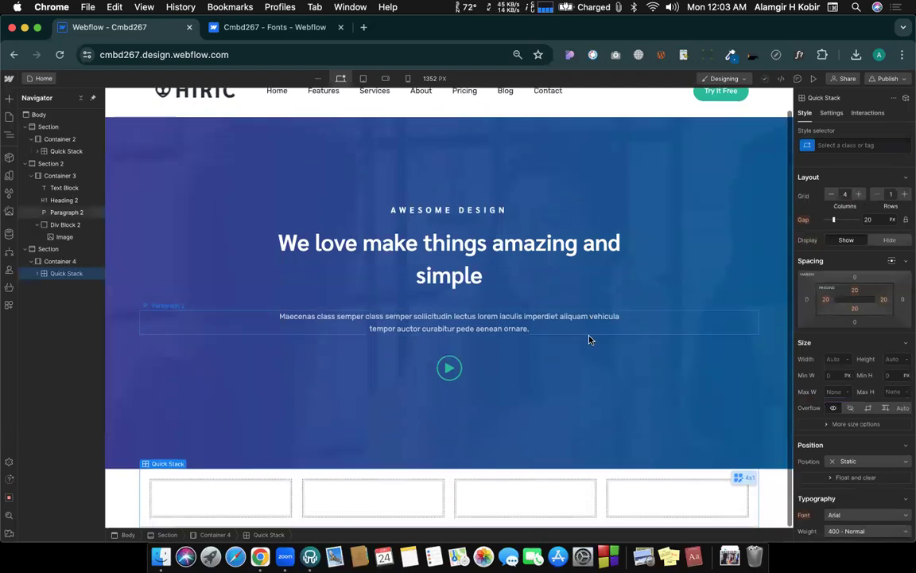
# - Add an image element to the first cell of the four-column Quick Stack
pyautogui.click(251, 499)
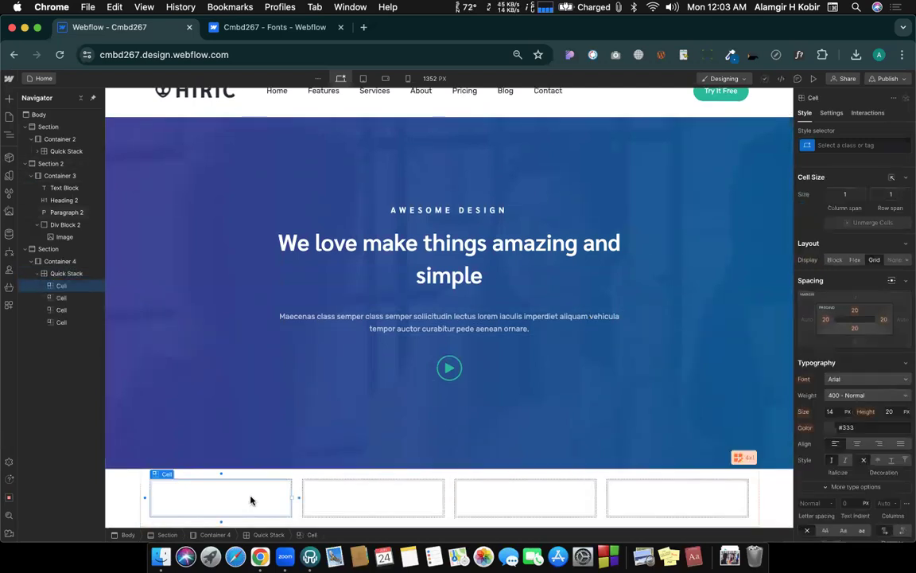
pyautogui.click(7, 97)
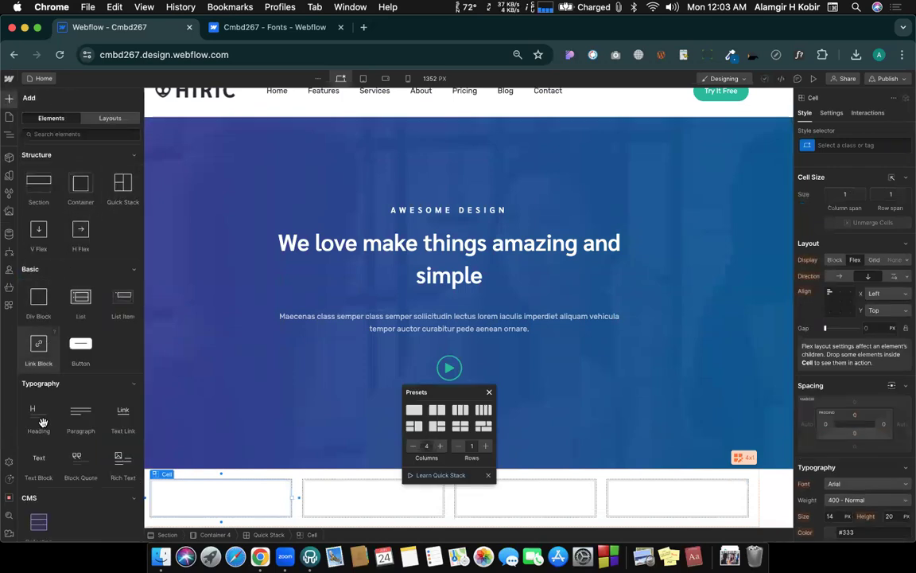
pyautogui.scroll(-1, 43, 422)
pyautogui.scroll(-3, 44, 426)
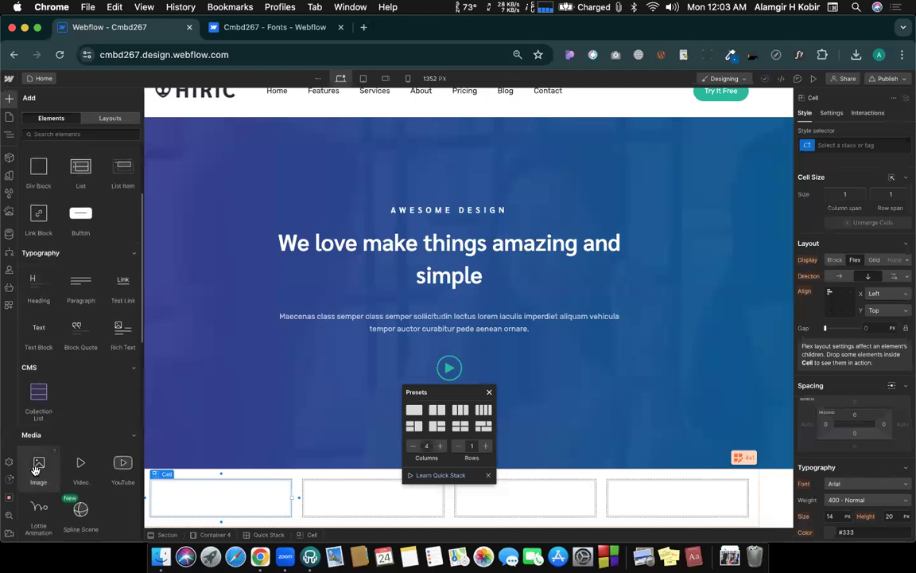
pyautogui.moveTo(207, 505); pyautogui.dragTo(209, 501)
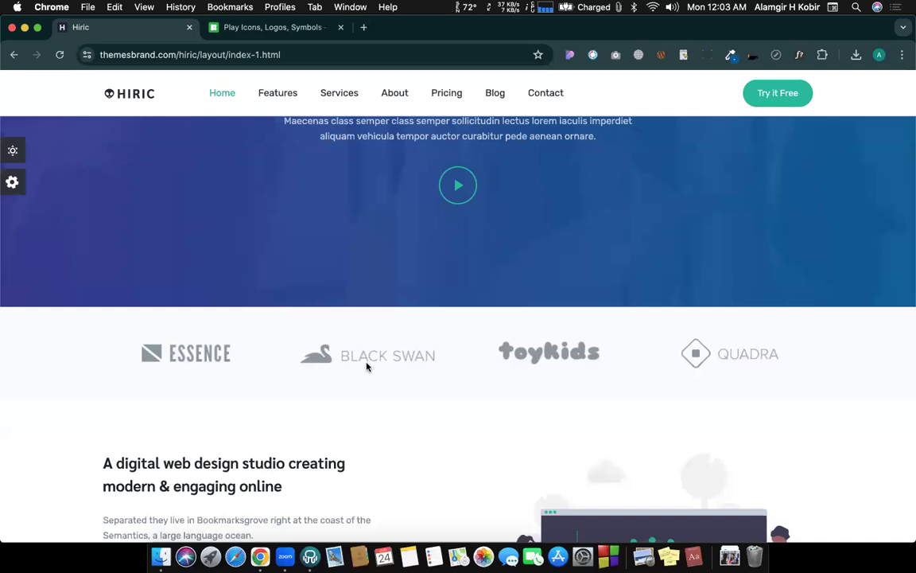
# - Save the Essence logo from the Hiric page to the Downloads folder as 1
pyautogui.rightClick(199, 355)
pyautogui.click(221, 375)
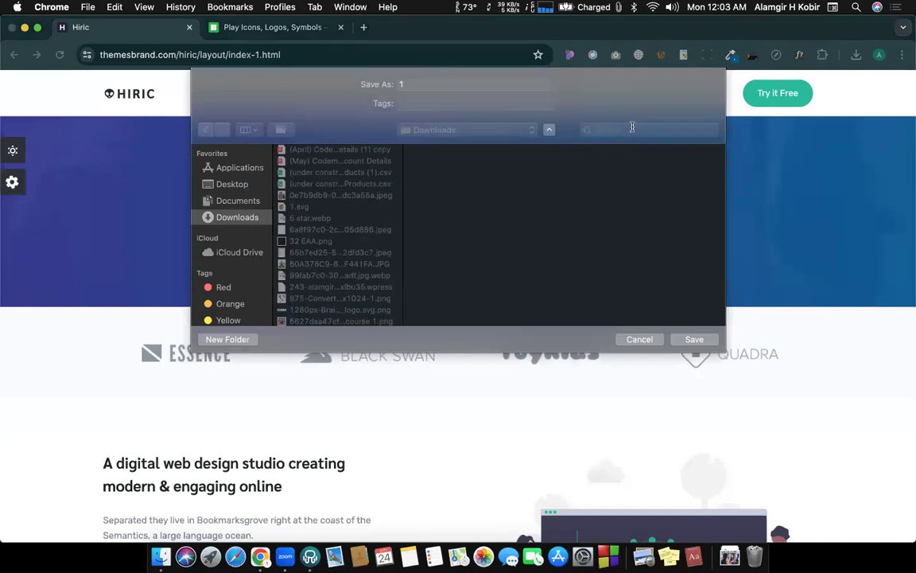
pyautogui.click(694, 339)
# - Export the client logos 2.png, 3.png and 4.png from the Hiric page's assets with the CSS Peeper extension
pyautogui.click(570, 56)
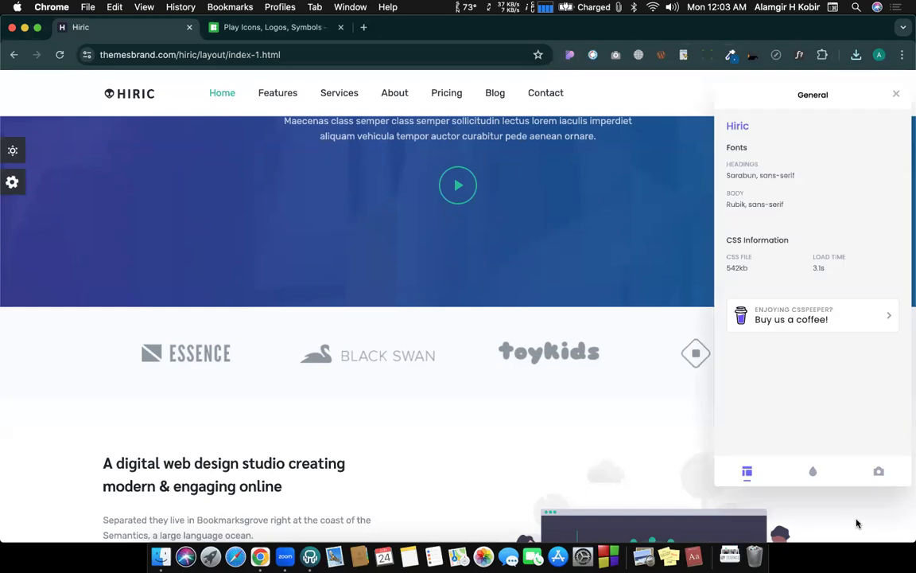
pyautogui.click(879, 475)
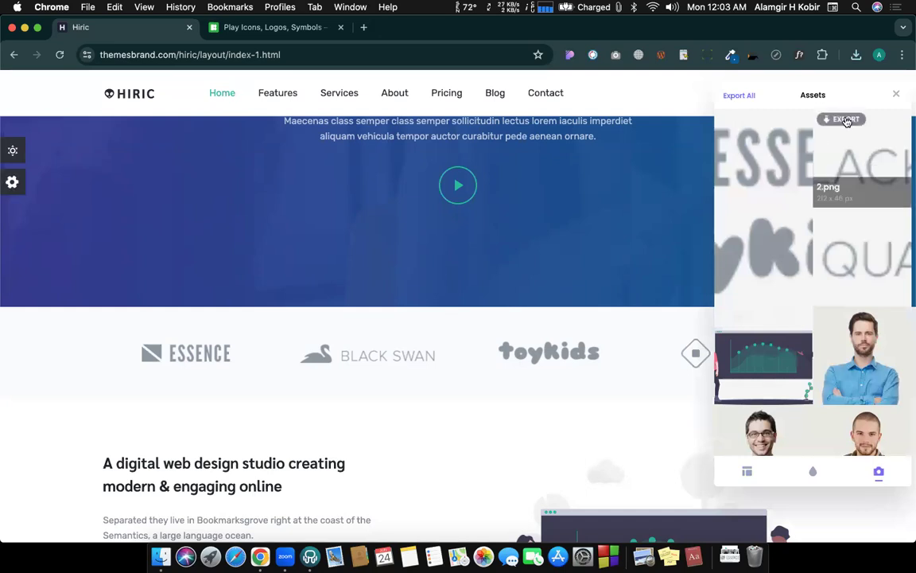
pyautogui.moveTo(741, 219)
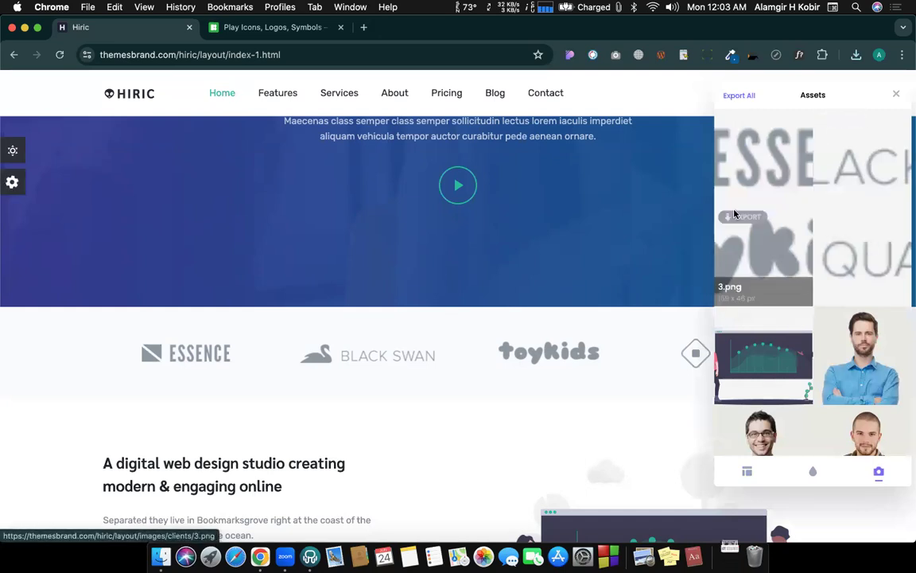
pyautogui.click(740, 221)
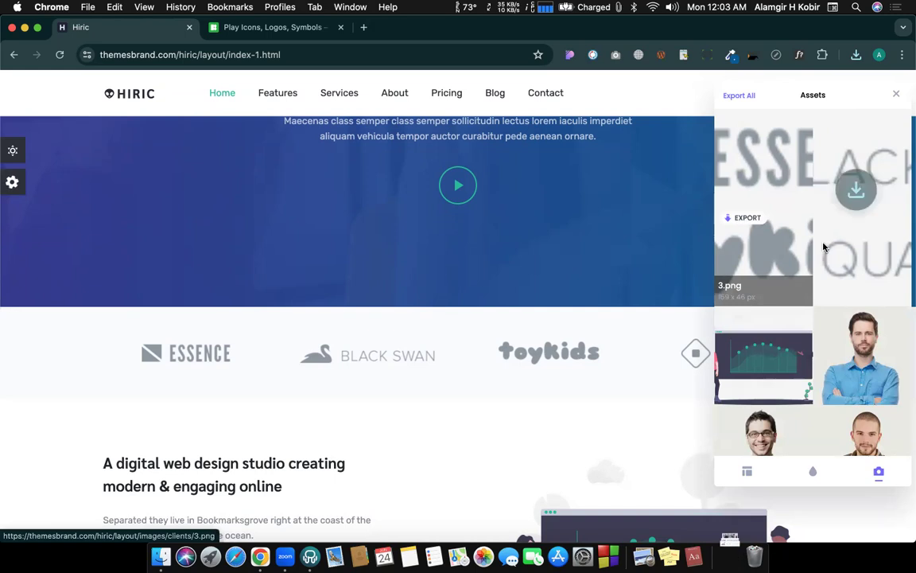
pyautogui.click(831, 220)
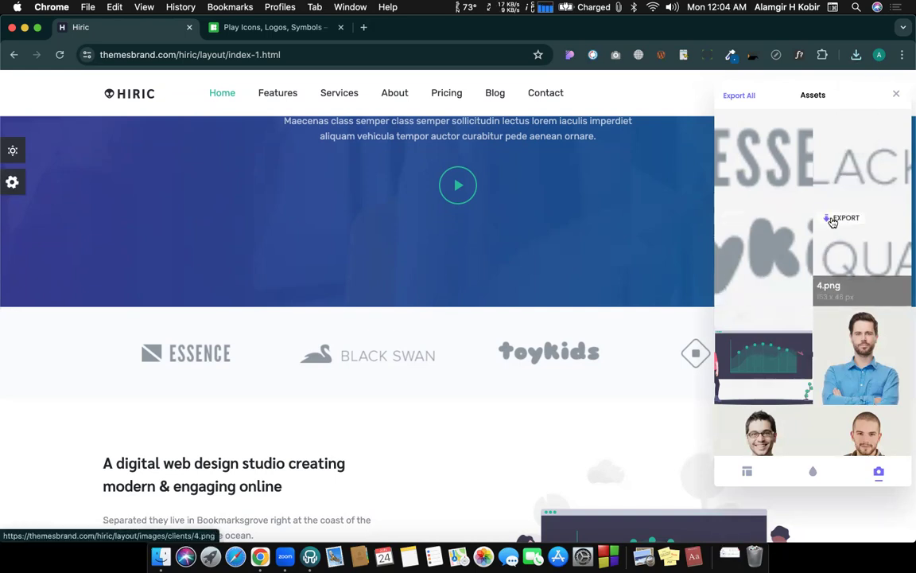
# - Upload the downloaded 1.png to the Webflow assets and use it as the image in the first Quick Stack cell
pyautogui.hotkey('ctrl', 'Left')
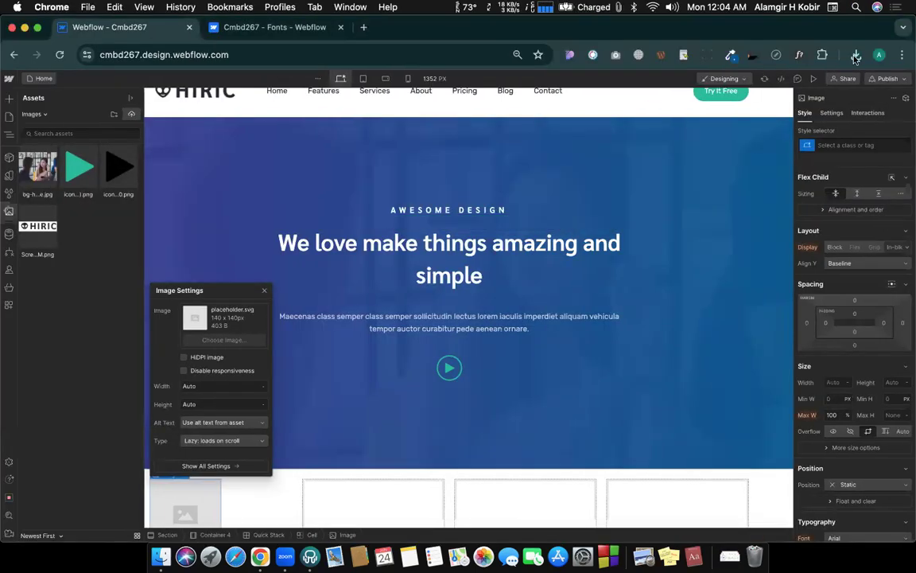
pyautogui.click(856, 56)
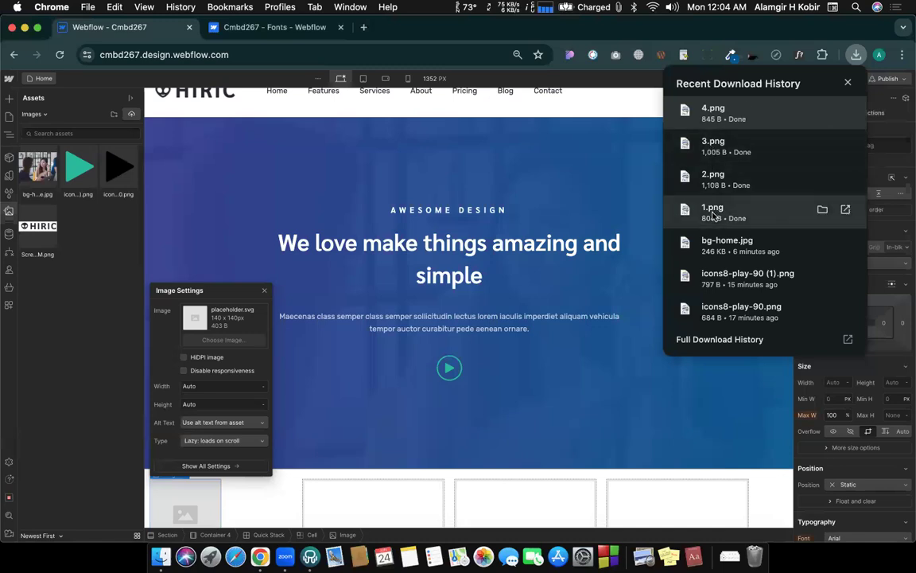
pyautogui.moveTo(673, 219); pyautogui.dragTo(91, 304)
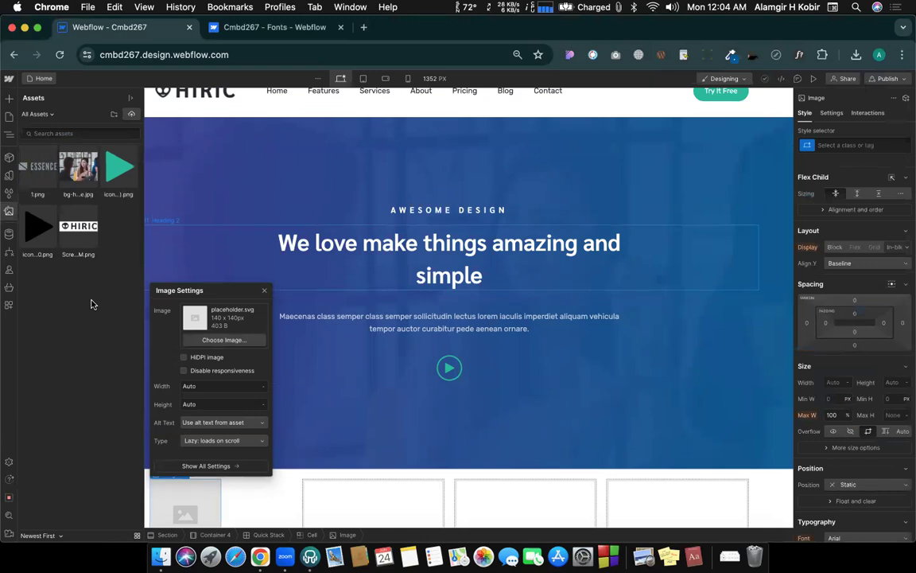
pyautogui.scroll(-2, 298, 302)
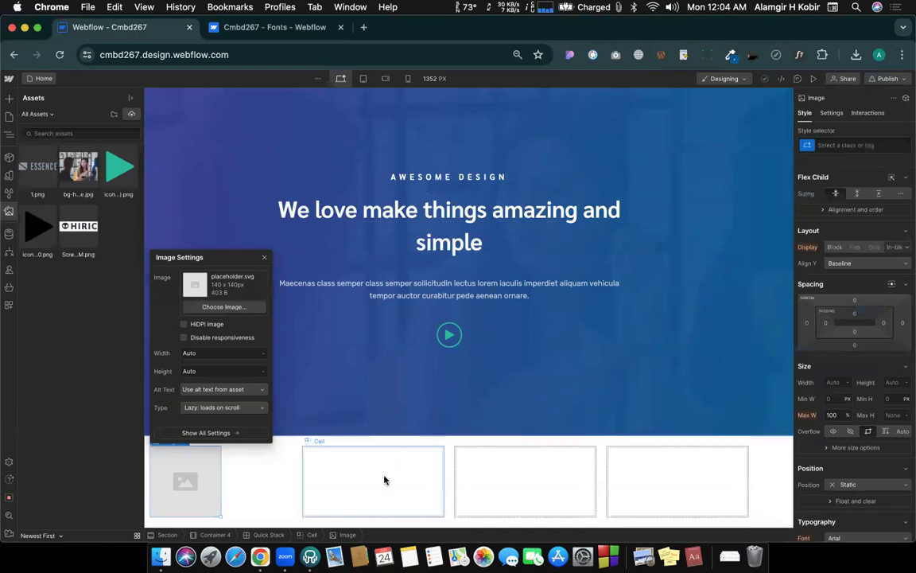
pyautogui.click(36, 167)
pyautogui.scroll(2, 348, 482)
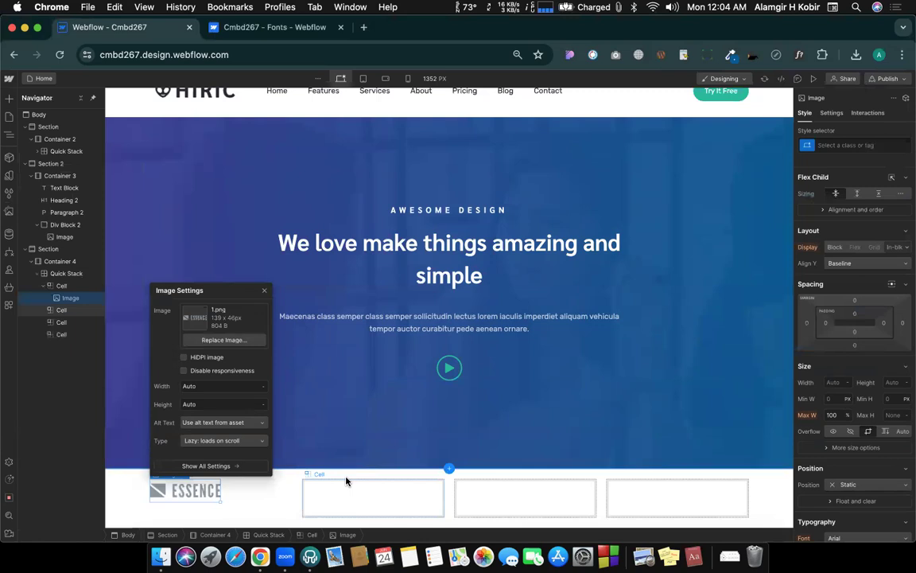
# - Try to add an image element to the second cell of the Quick Stack
pyautogui.click(348, 478)
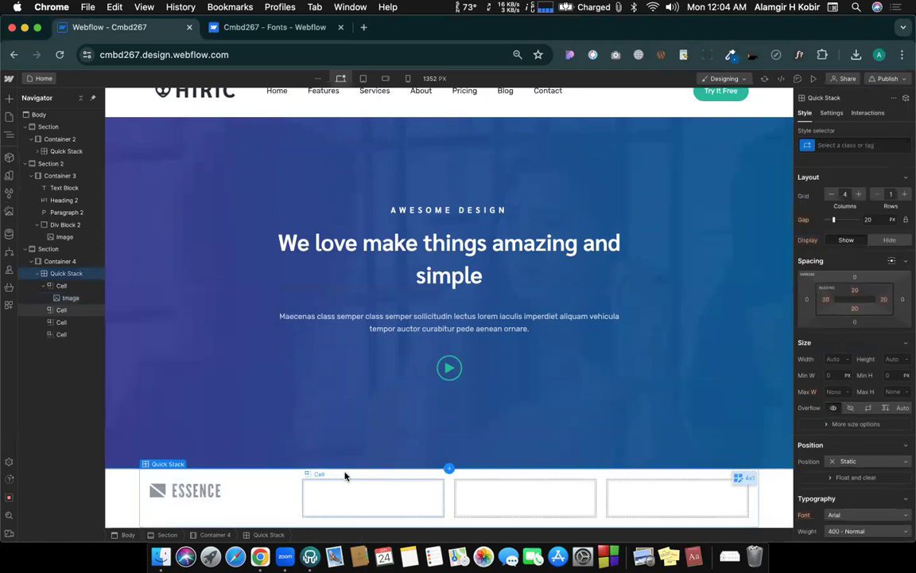
pyautogui.click(9, 97)
pyautogui.scroll(-5, 38, 358)
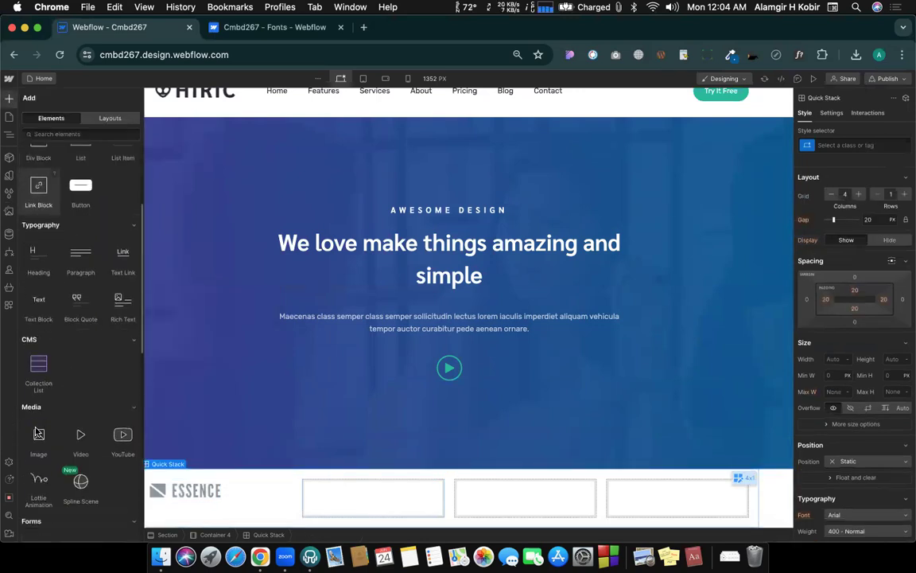
pyautogui.moveTo(38, 426); pyautogui.dragTo(354, 500)
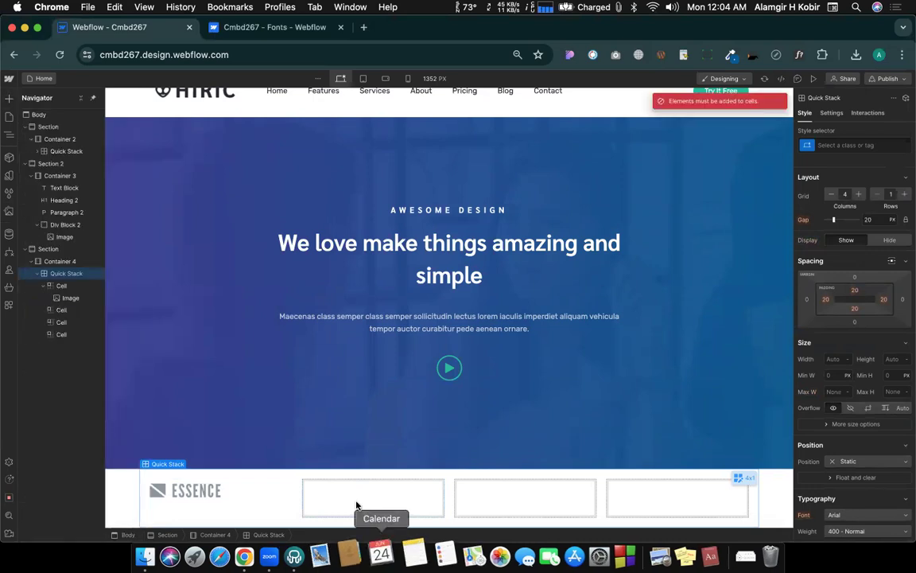
# - Select the empty second Quick Stack cell and add an image element inside it
pyautogui.click(351, 492)
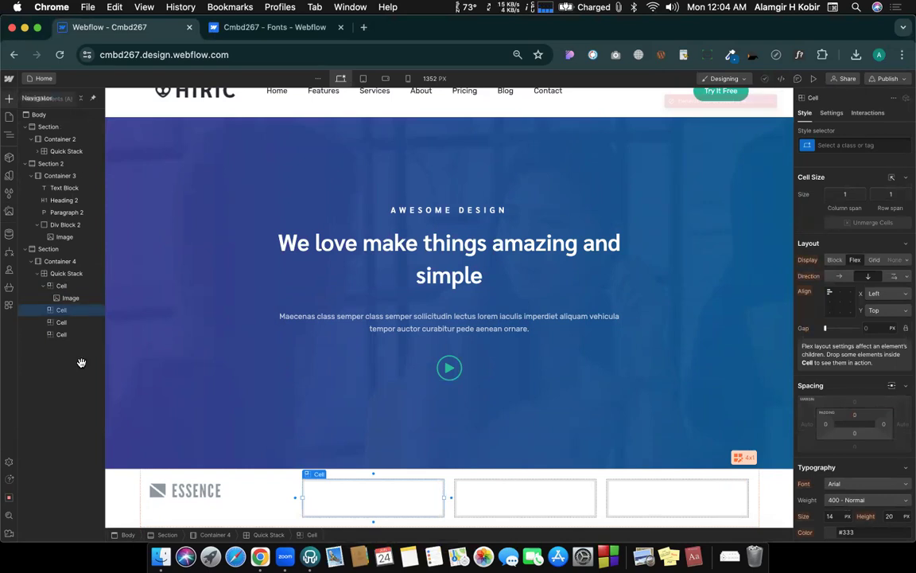
pyautogui.press('a')
pyautogui.scroll(-5, 41, 449)
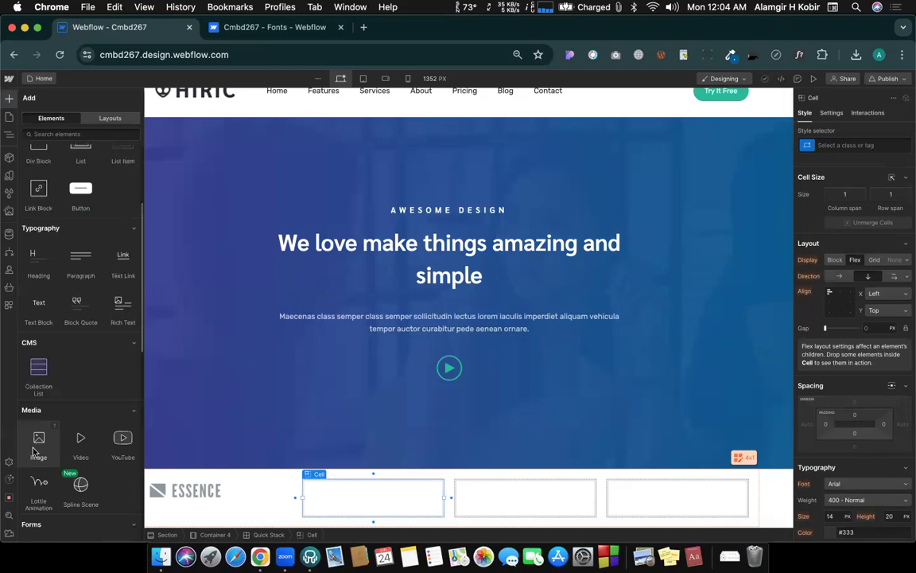
pyautogui.click(33, 452)
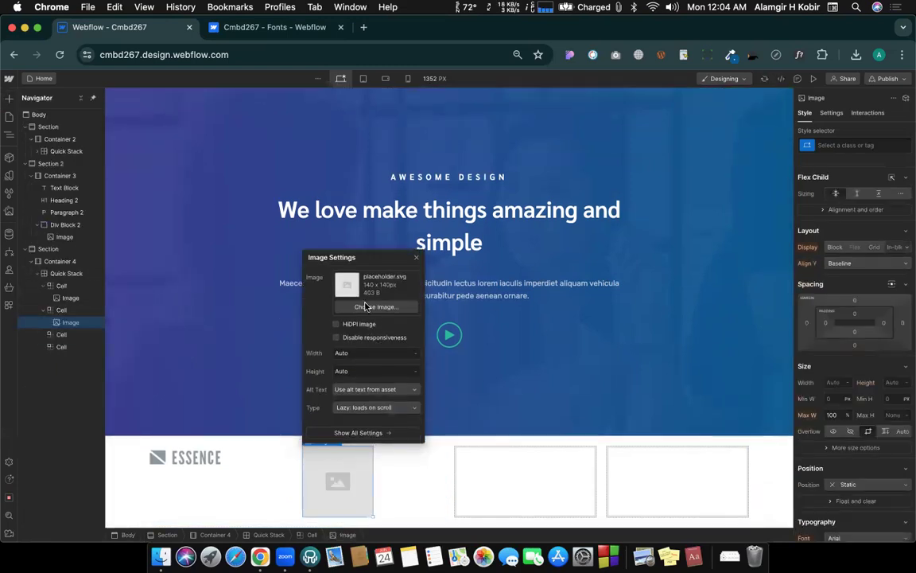
# - Upload the downloaded 2.png to the assets and use it as the second cell's image
pyautogui.click(366, 308)
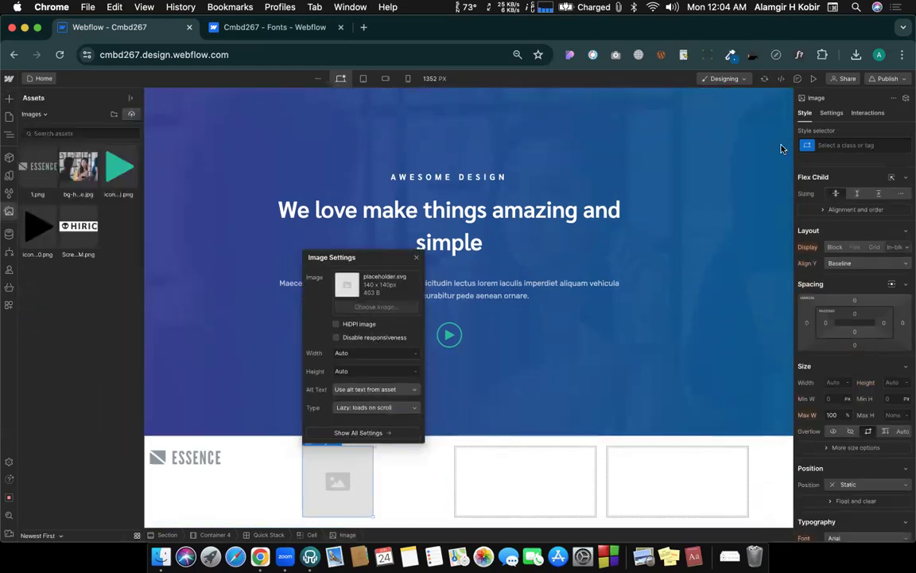
pyautogui.click(856, 55)
pyautogui.moveTo(762, 179); pyautogui.dragTo(78, 221)
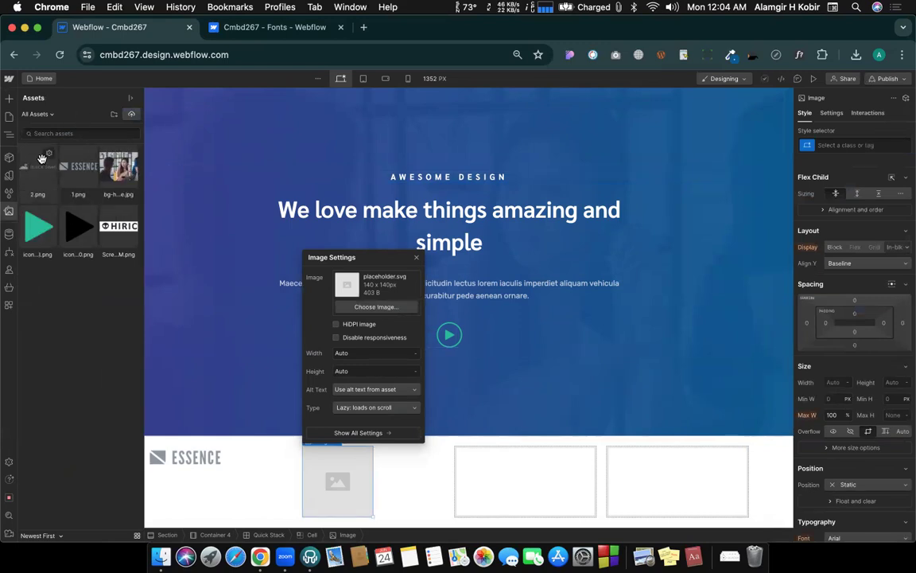
pyautogui.click(42, 159)
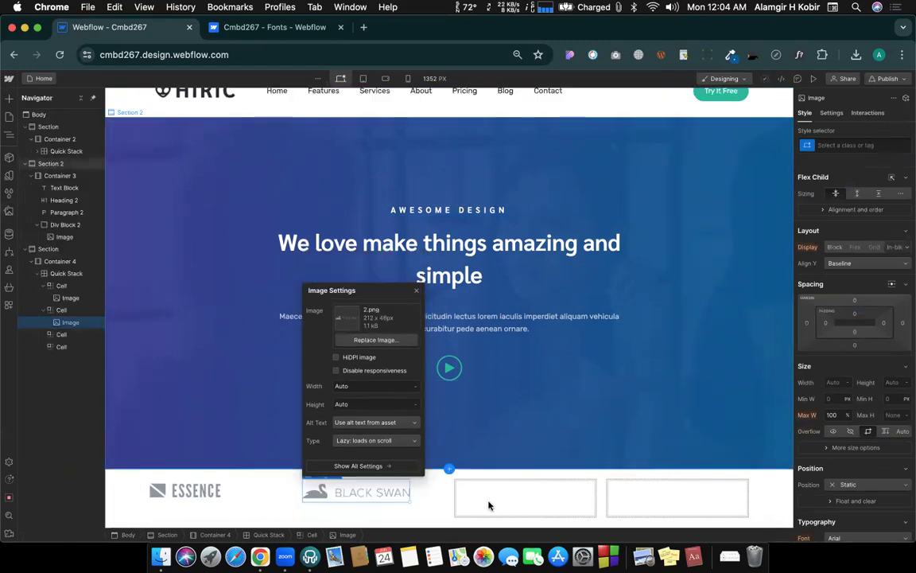
# - Add an image element to the third cell of the Quick Stack
pyautogui.click(499, 505)
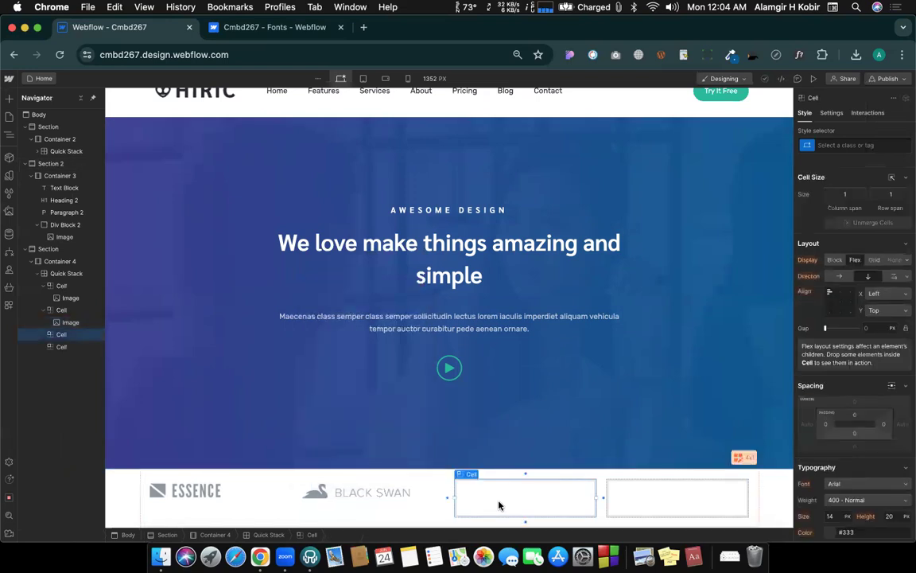
pyautogui.click(10, 99)
pyautogui.scroll(-10, 48, 334)
pyautogui.moveTo(38, 426); pyautogui.dragTo(501, 498)
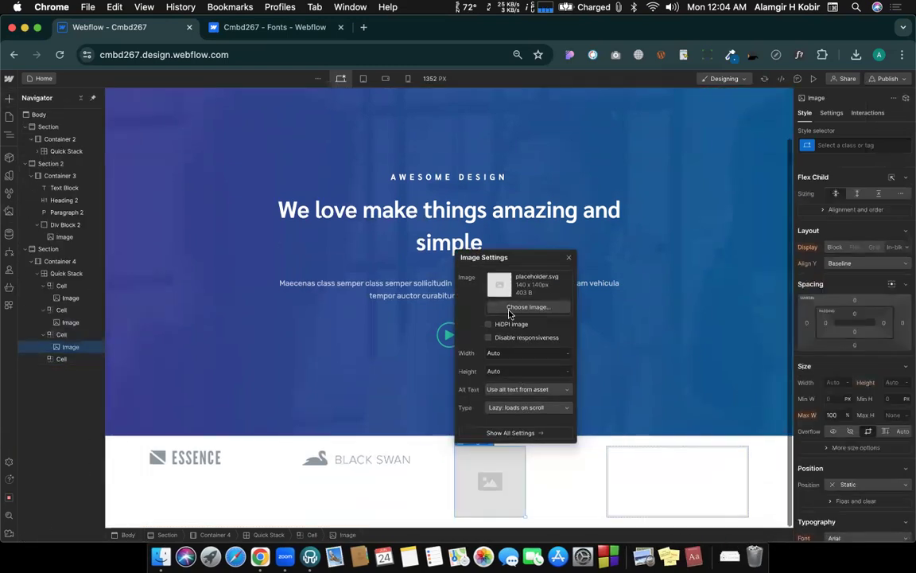
# - Upload the downloaded 3.png to the assets and use it as the third cell's image
pyautogui.click(510, 307)
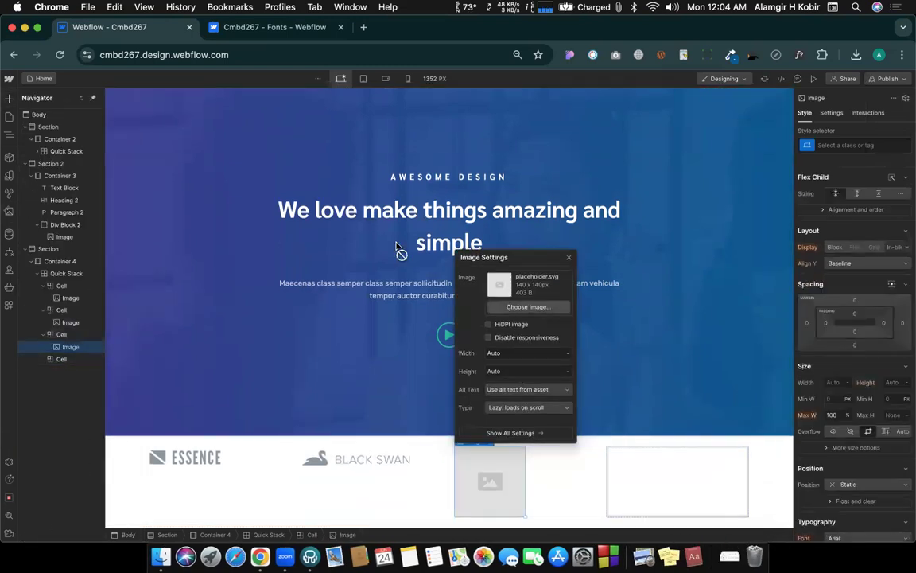
pyautogui.click(855, 55)
pyautogui.moveTo(714, 140); pyautogui.dragTo(64, 300)
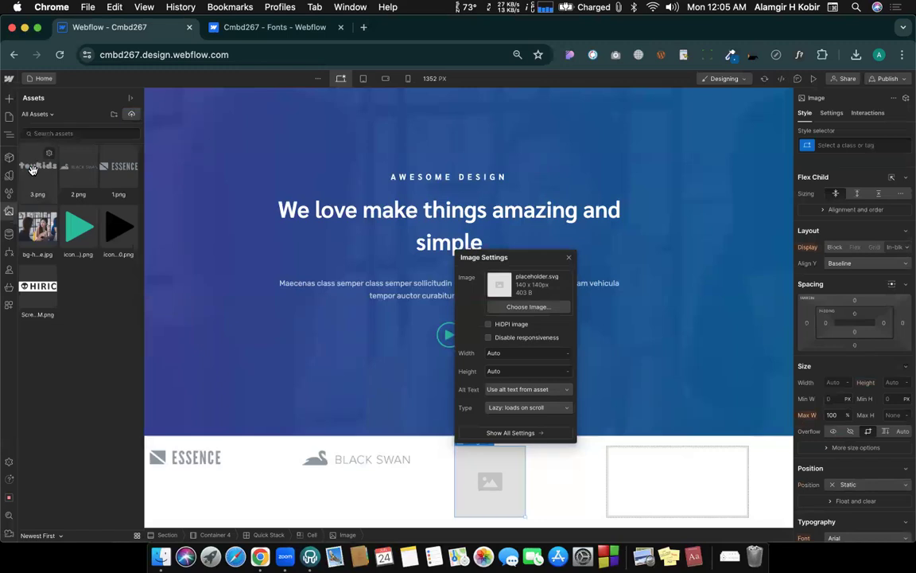
pyautogui.click(33, 172)
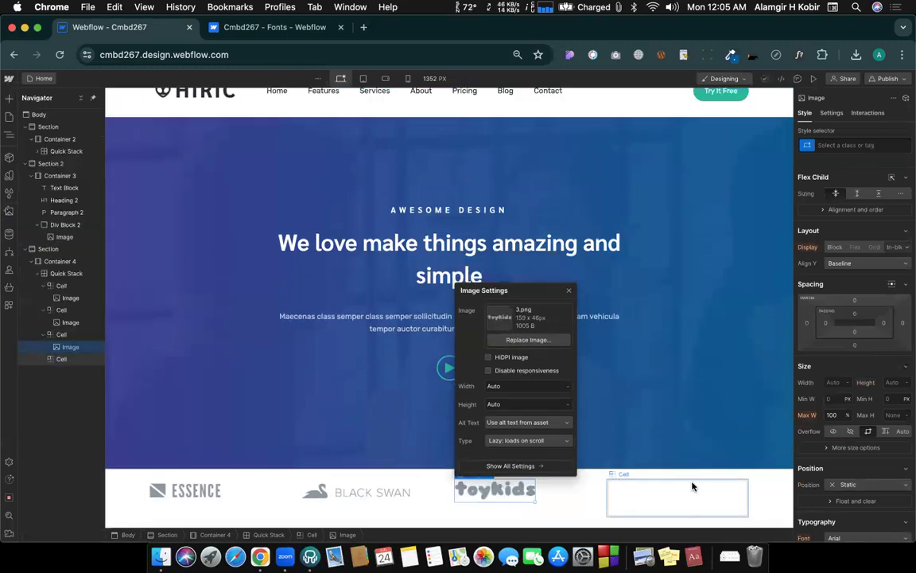
# - Add an image element to the fourth cell of the Quick Stack
pyautogui.click(692, 487)
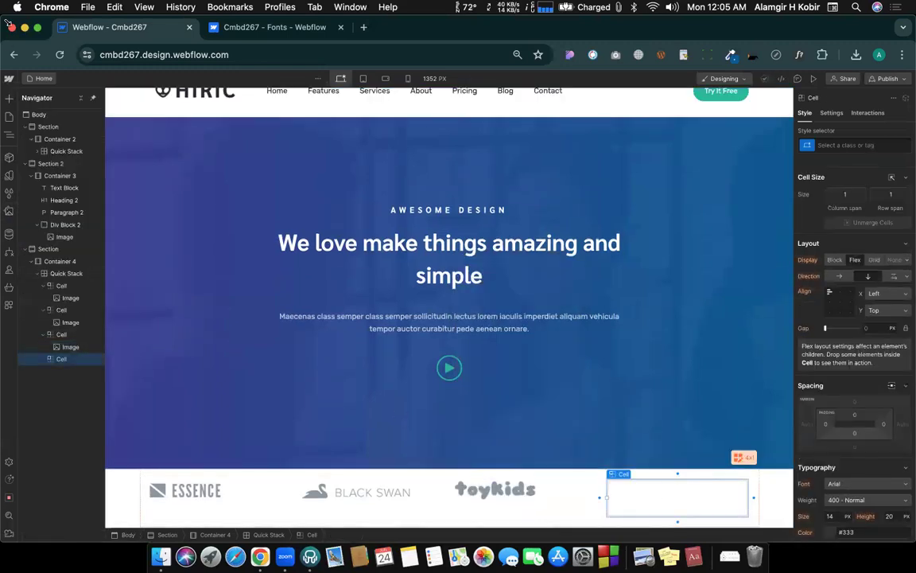
pyautogui.click(8, 99)
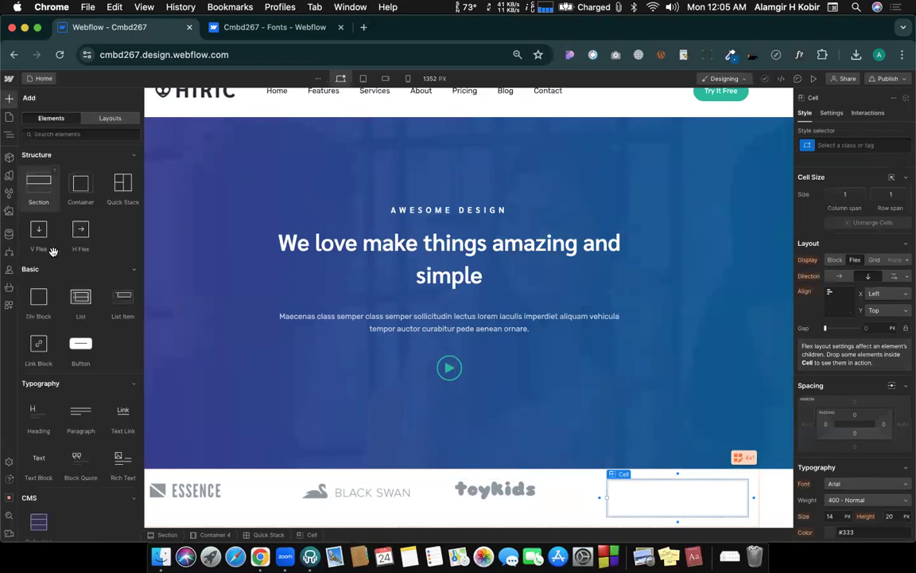
pyautogui.scroll(-4, 53, 251)
pyautogui.scroll(-2, 53, 251)
pyautogui.click(38, 433)
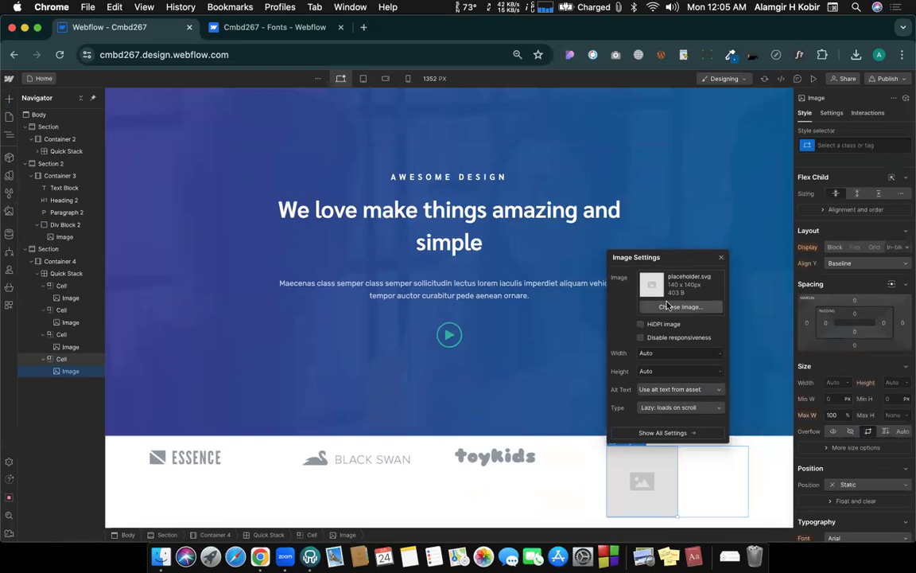
# - Upload the downloaded 4.png to the assets and use it as the fourth cell's image
pyautogui.click(669, 307)
pyautogui.click(856, 54)
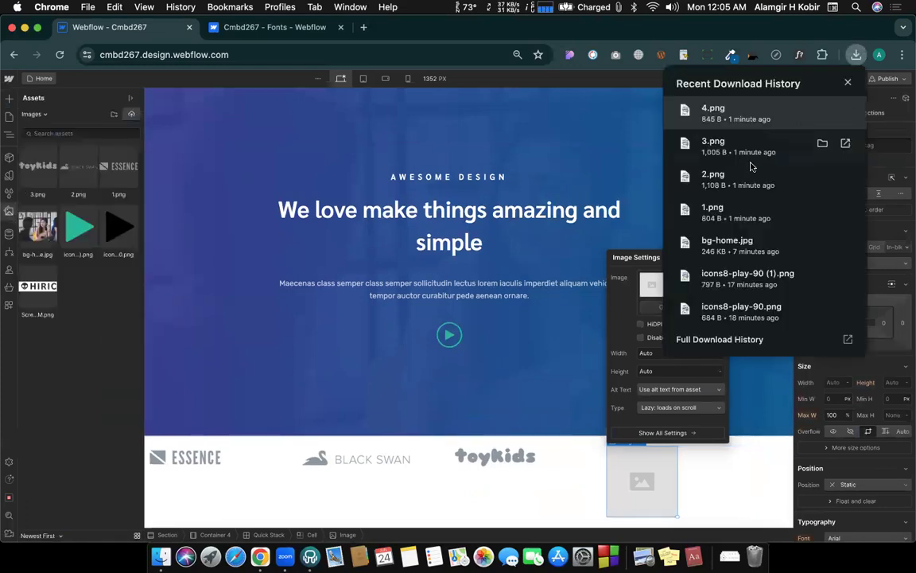
pyautogui.moveTo(716, 113); pyautogui.dragTo(88, 284)
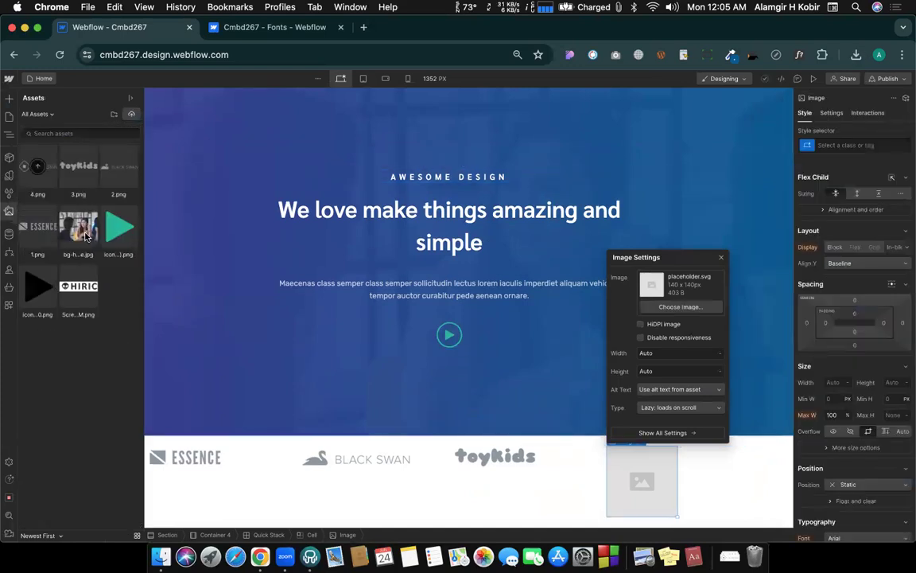
pyautogui.click(38, 161)
pyautogui.click(517, 384)
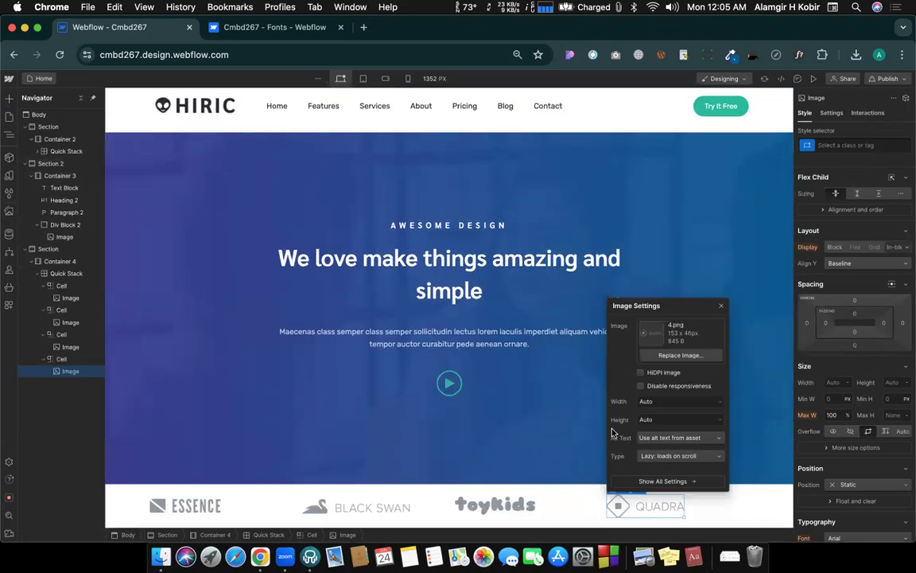
# - Set the Essence logo cell's X and Y alignment to Center
pyautogui.click(241, 507)
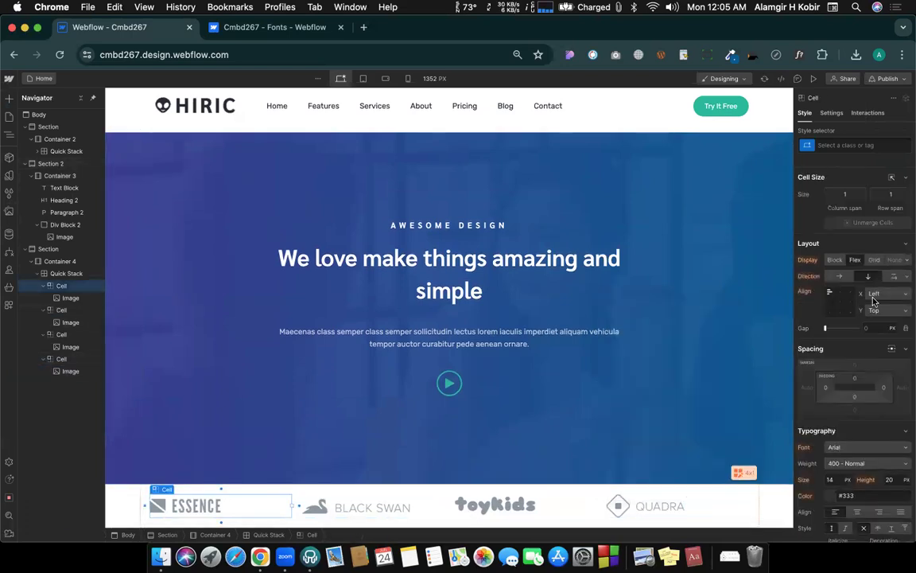
pyautogui.click(885, 295)
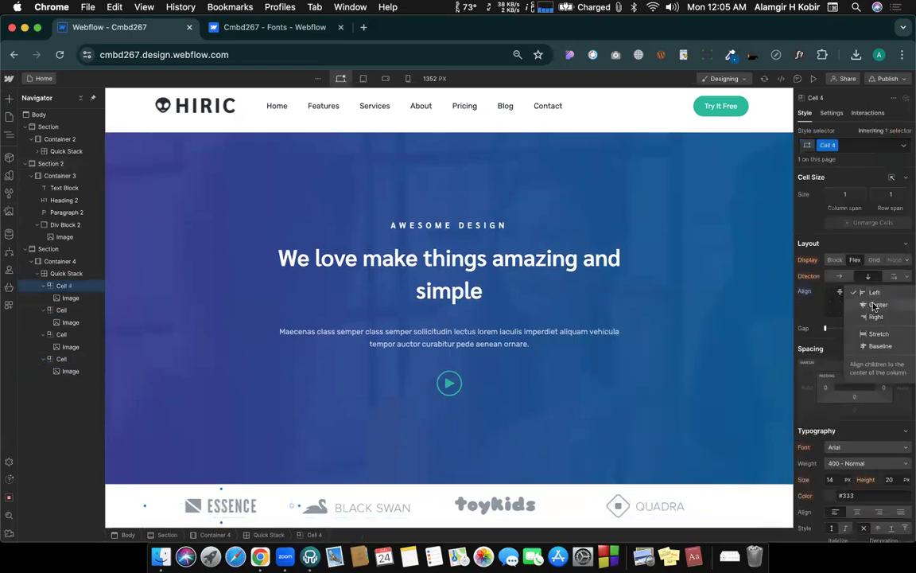
pyautogui.click(873, 305)
pyautogui.click(879, 311)
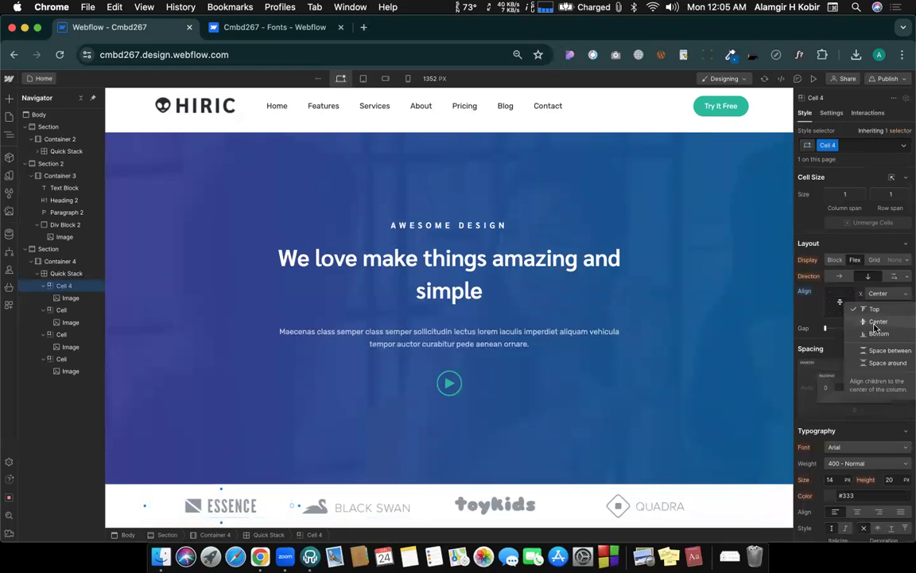
pyautogui.click(875, 321)
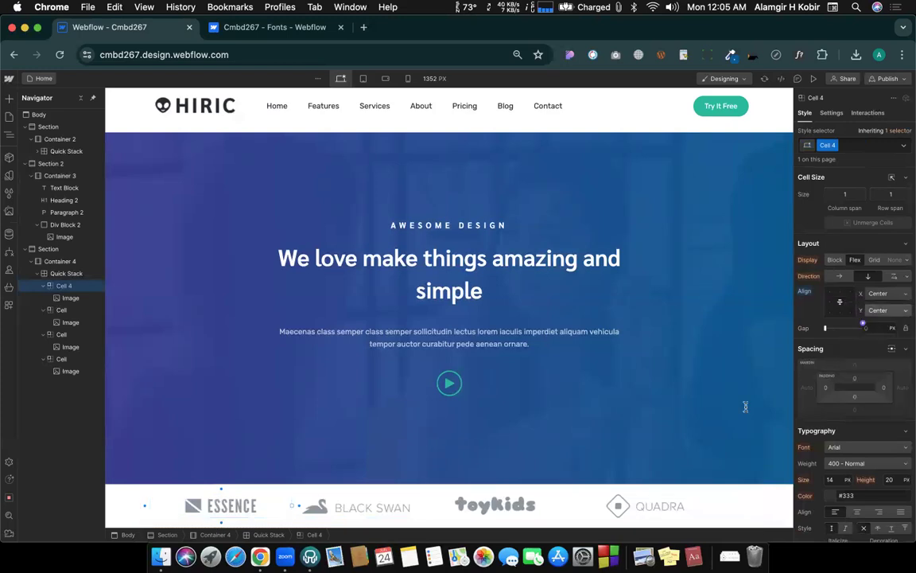
# - Set the Black Swan logo cell's X and Y alignment to Center
pyautogui.click(420, 514)
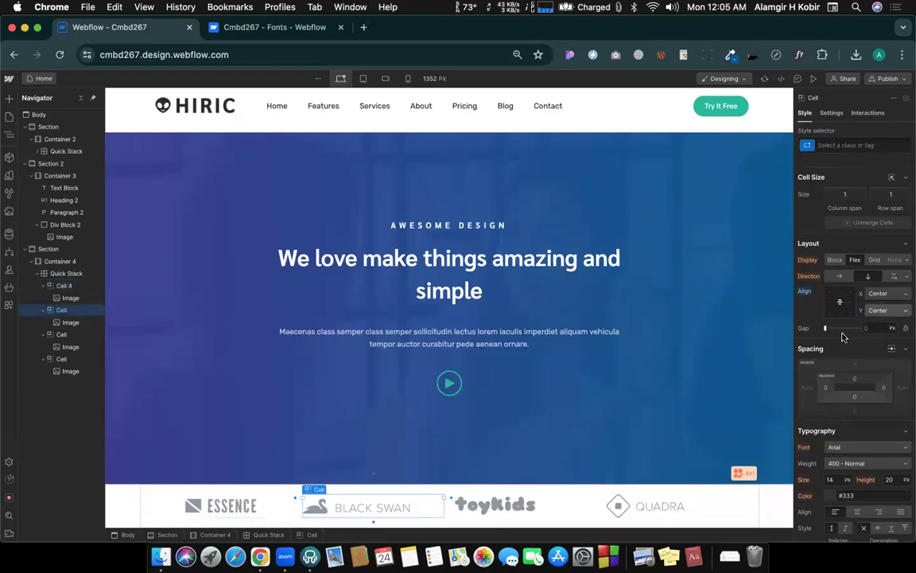
pyautogui.click(875, 292)
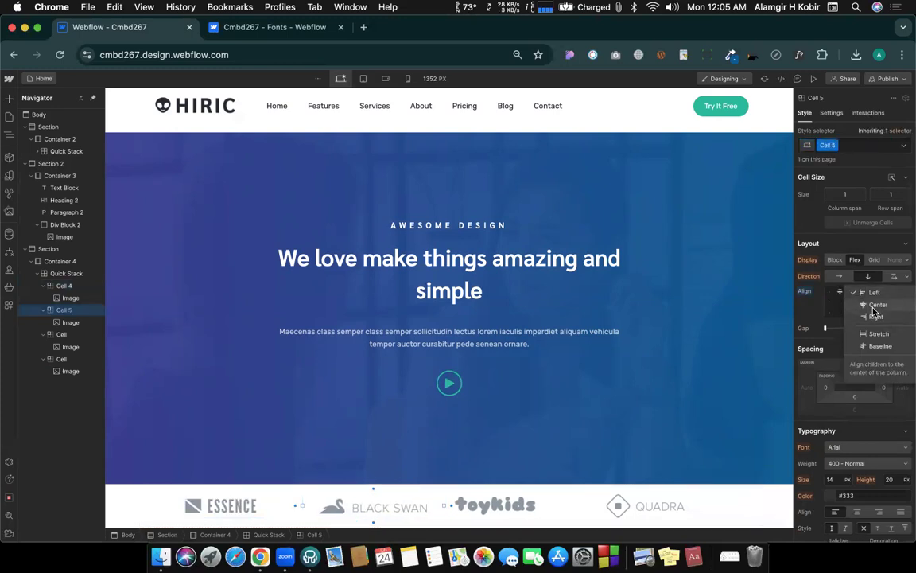
pyautogui.click(879, 305)
pyautogui.click(881, 310)
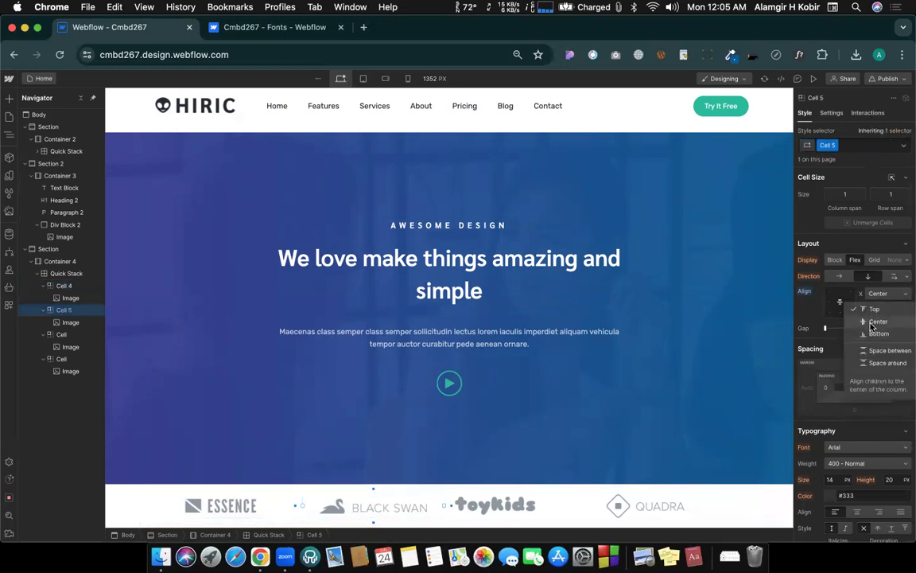
pyautogui.click(875, 321)
# - Set the Toykids logo cell's X and Y alignment to Center
pyautogui.click(556, 506)
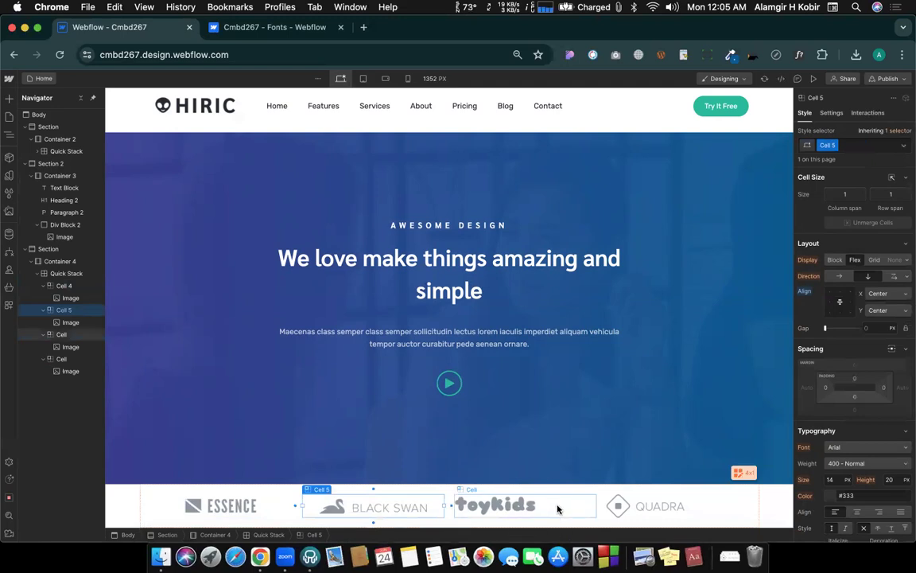
pyautogui.click(872, 294)
pyautogui.click(869, 306)
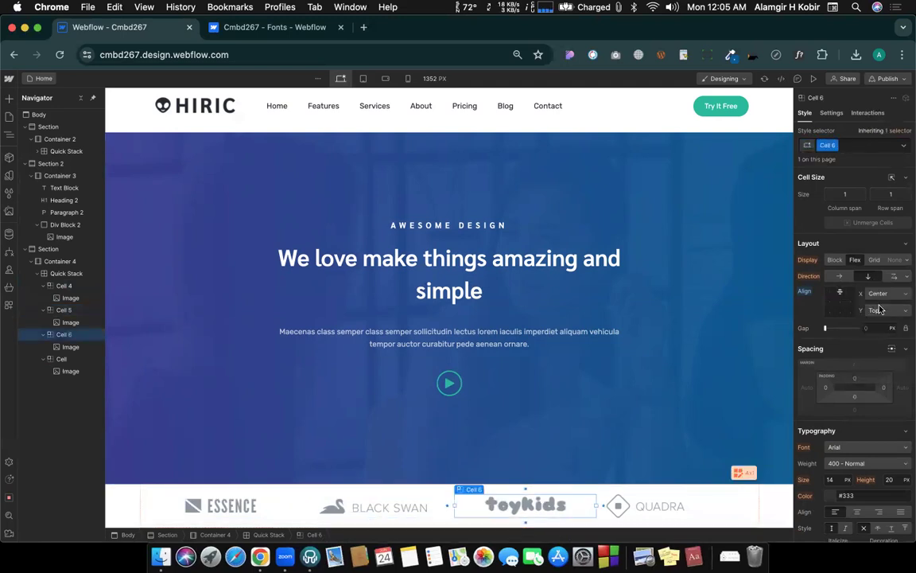
pyautogui.click(880, 310)
pyautogui.click(879, 322)
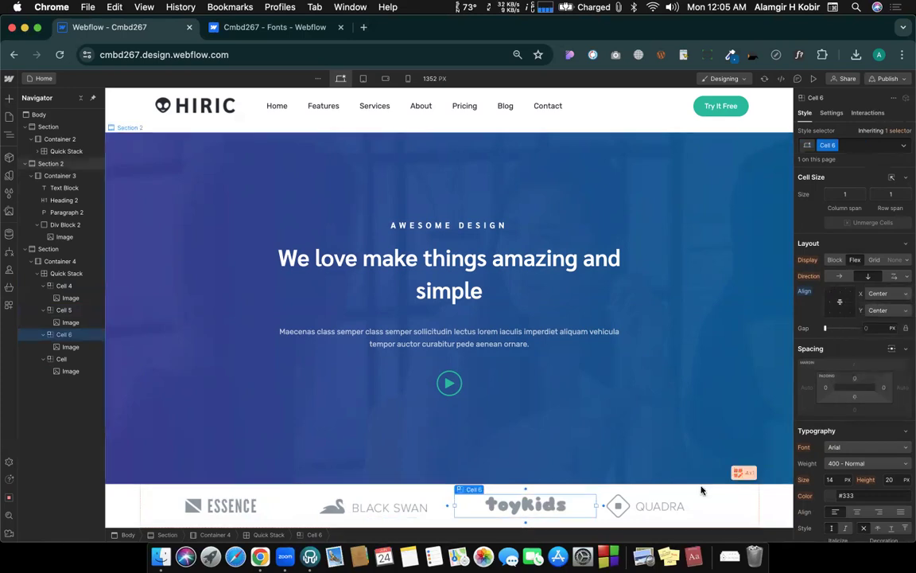
# - Set the Quadra logo cell's X and Y alignment to Center and preview the page
pyautogui.click(691, 510)
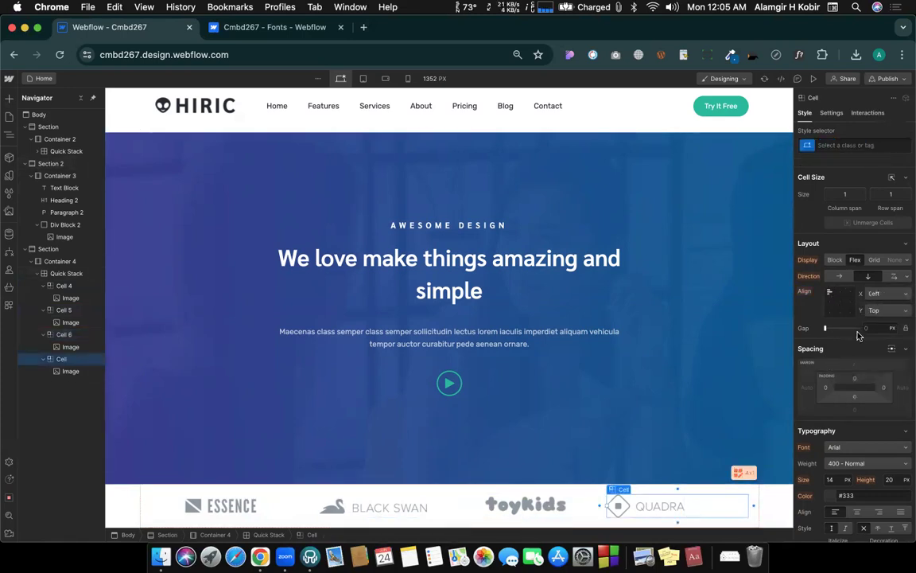
pyautogui.click(879, 294)
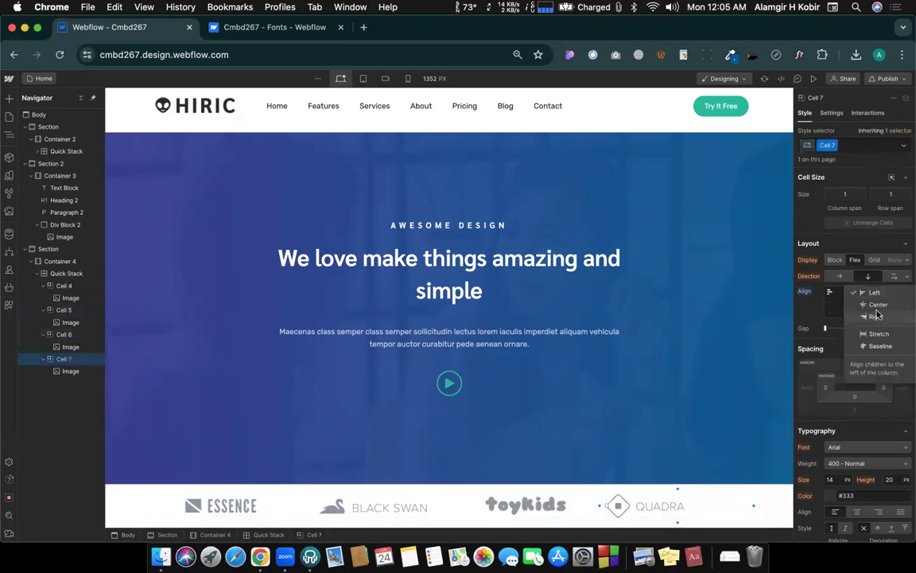
pyautogui.click(878, 306)
pyautogui.click(876, 311)
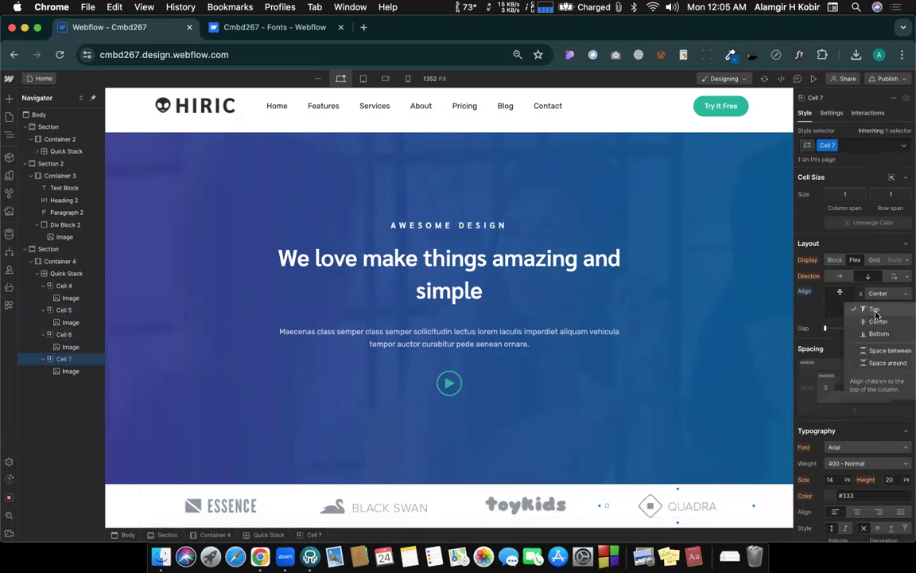
pyautogui.click(875, 322)
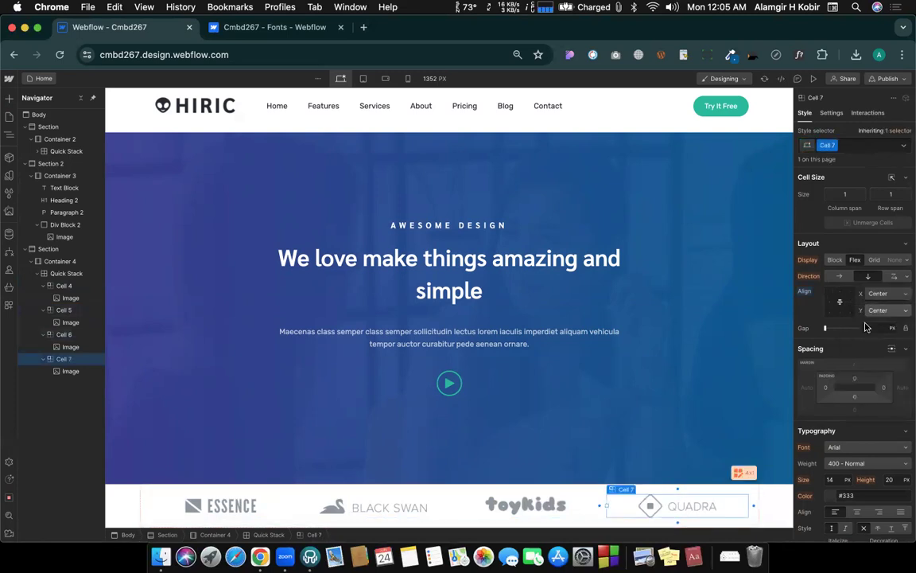
pyautogui.click(814, 79)
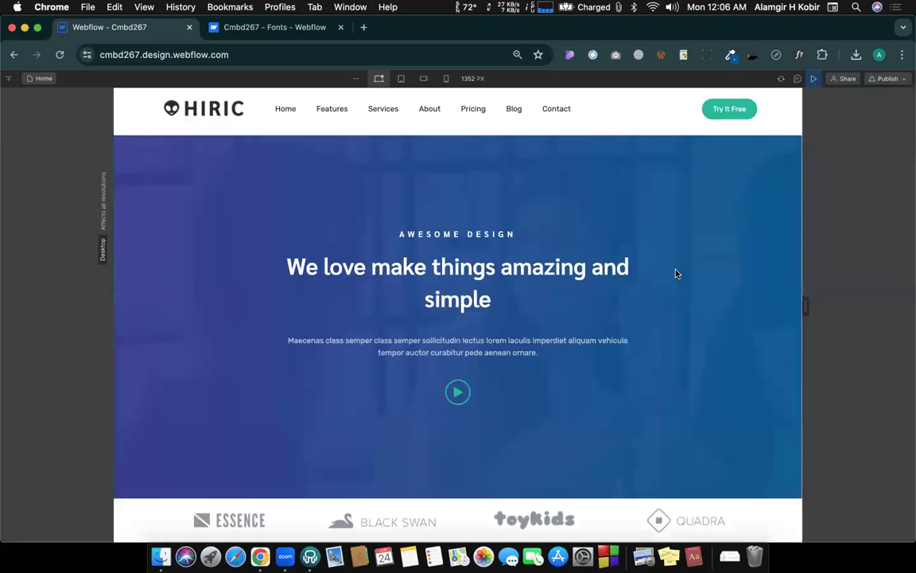
# - Exit the page preview and compare the hero and logo row with the original Hiric page, closing its Assets overlay
pyautogui.scroll(1, 665, 334)
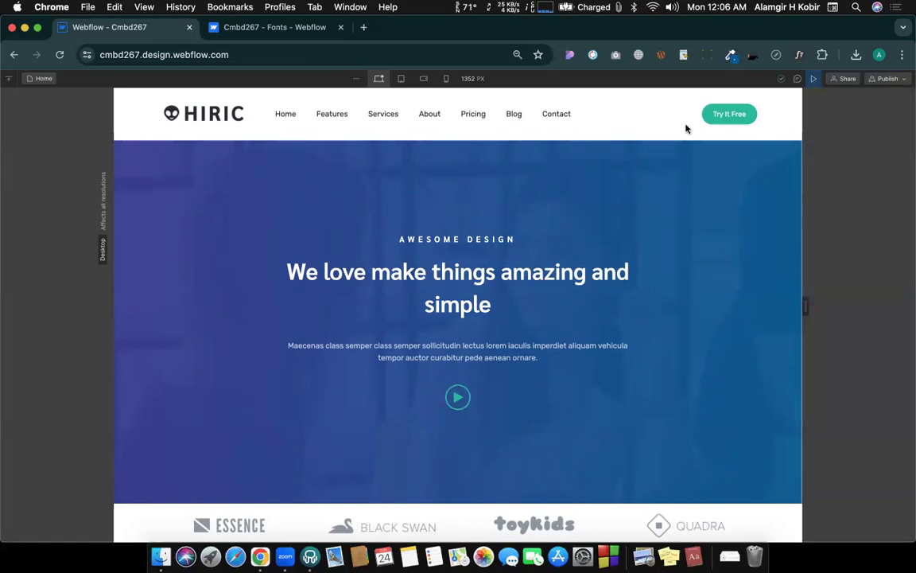
pyautogui.click(812, 78)
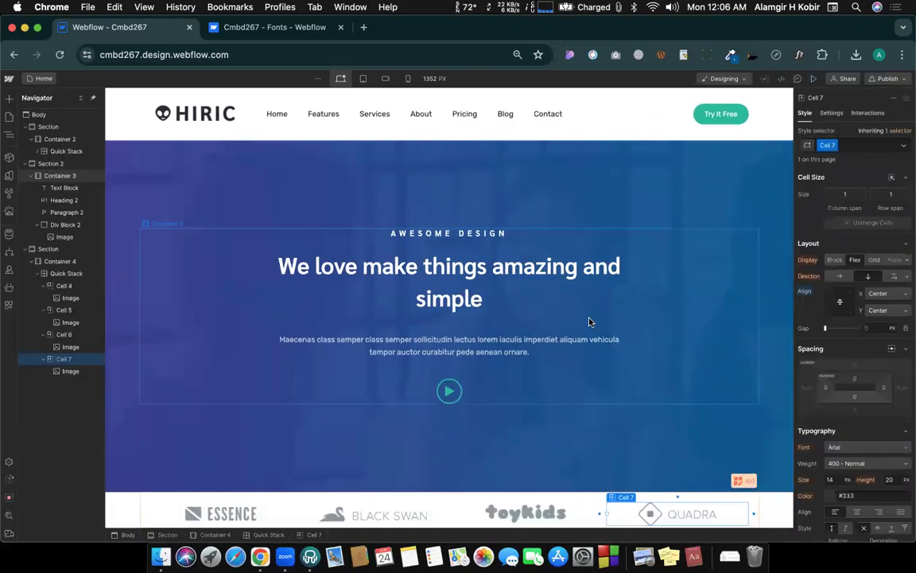
pyautogui.hotkey('ctrl', 'Right')
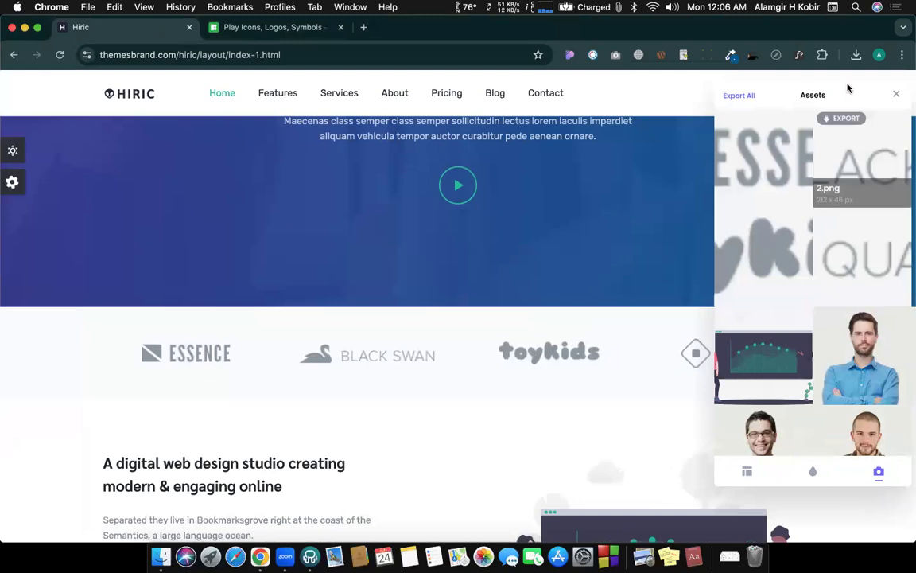
pyautogui.click(895, 94)
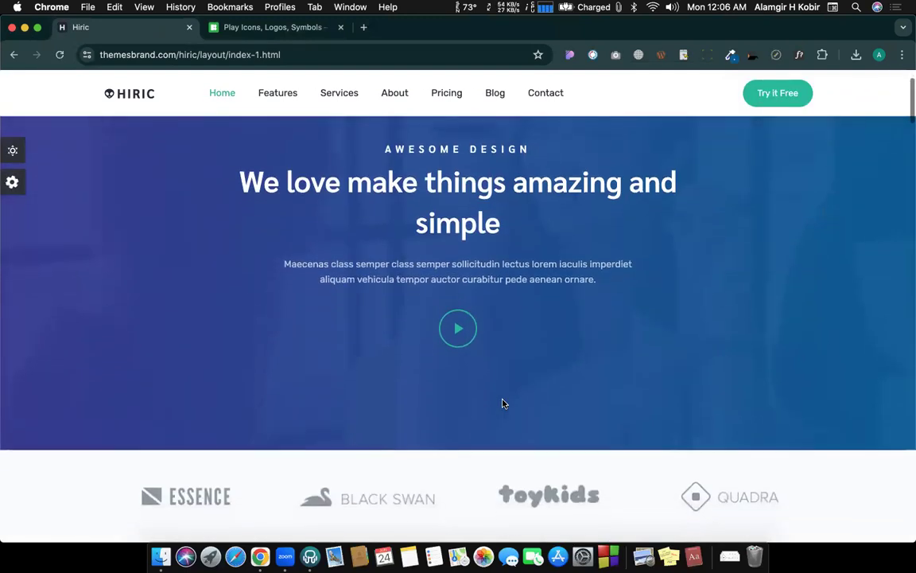
pyautogui.scroll(-3, 502, 404)
pyautogui.scroll(4, 502, 403)
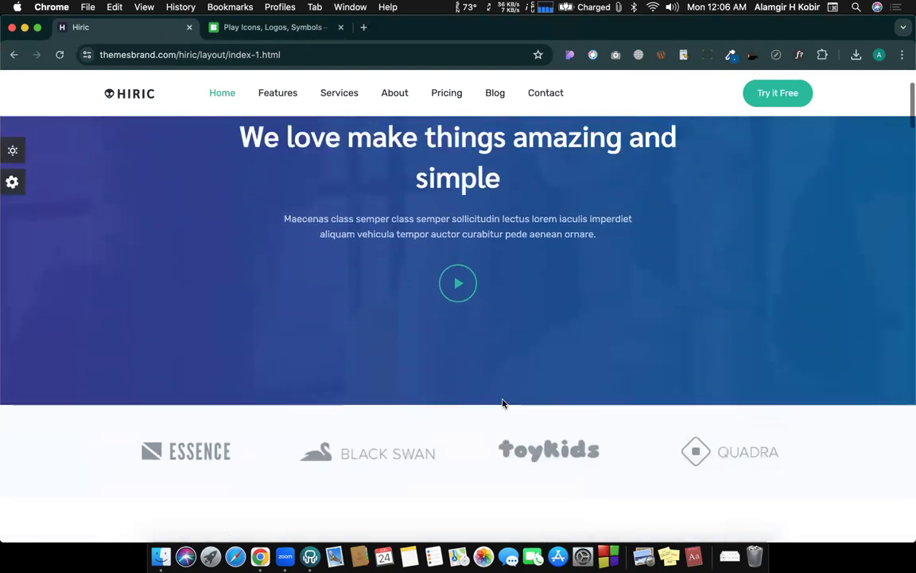
pyautogui.hotkey('ctrl', 'Left')
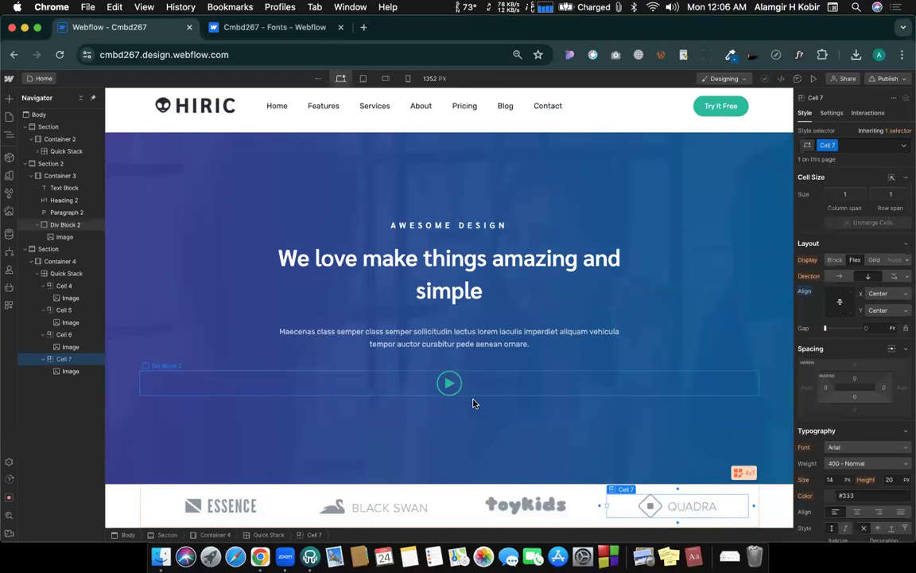
pyautogui.scroll(1, 473, 403)
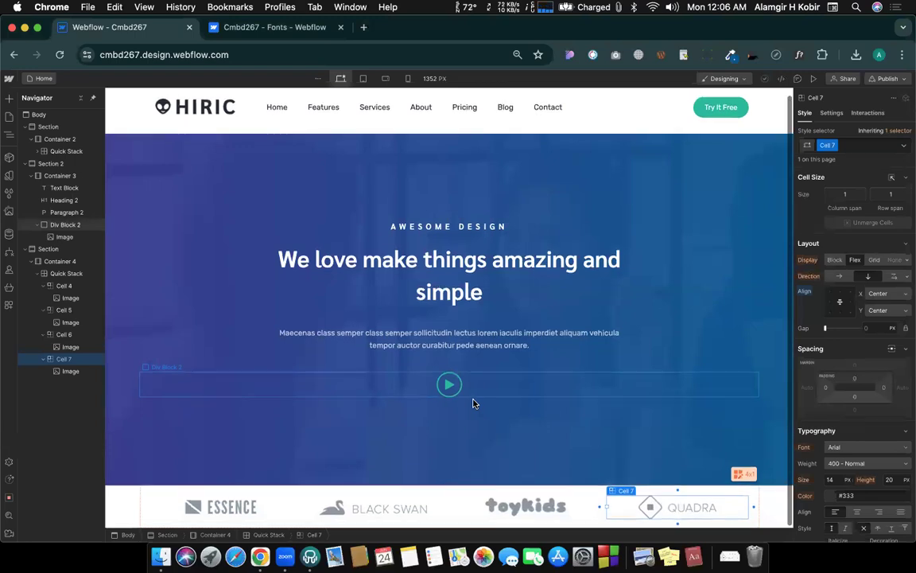
# - Examine the original Hiric page's sections below the logo row, from the design studio introduction to Our Services
pyautogui.hotkey('ctrl', 'Right')
pyautogui.scroll(-6, 474, 402)
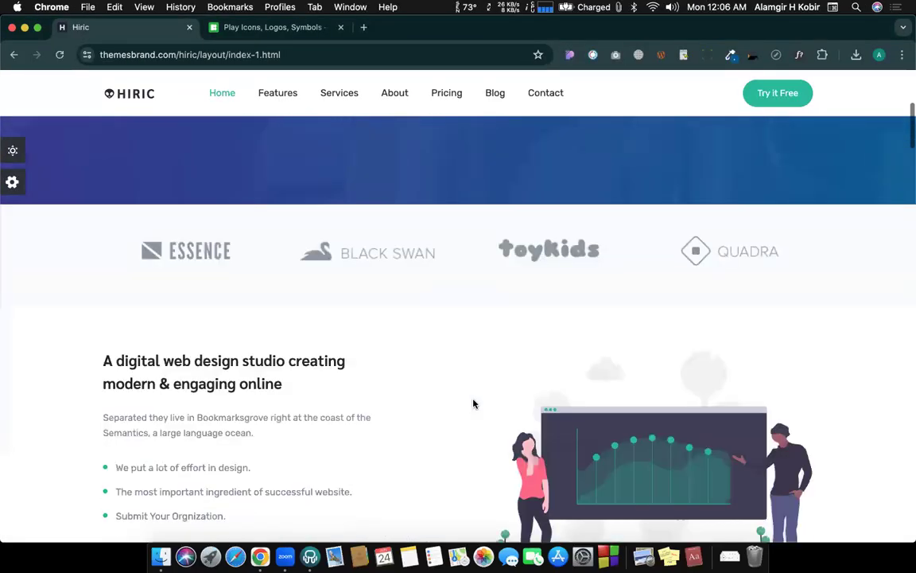
pyautogui.scroll(-10, 380, 389)
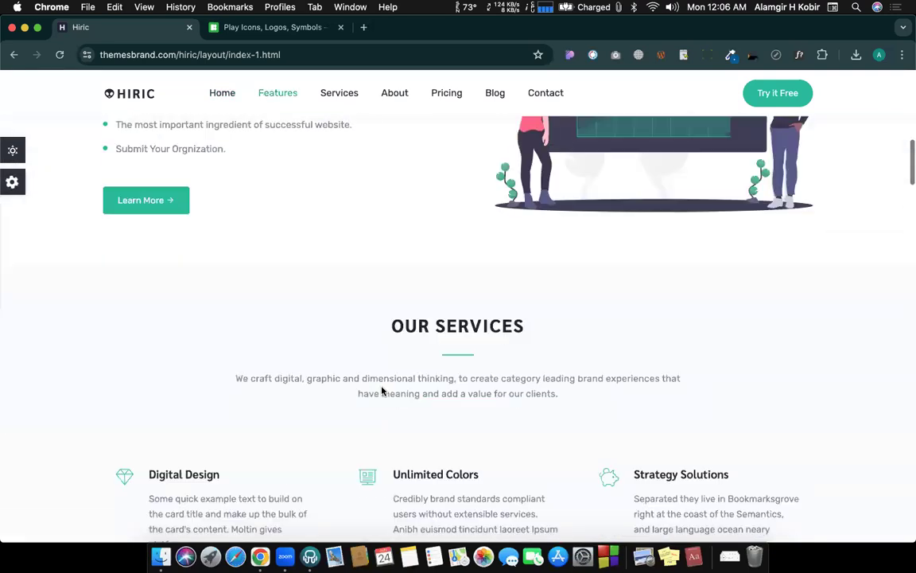
pyautogui.scroll(-3, 381, 390)
pyautogui.scroll(1, 381, 389)
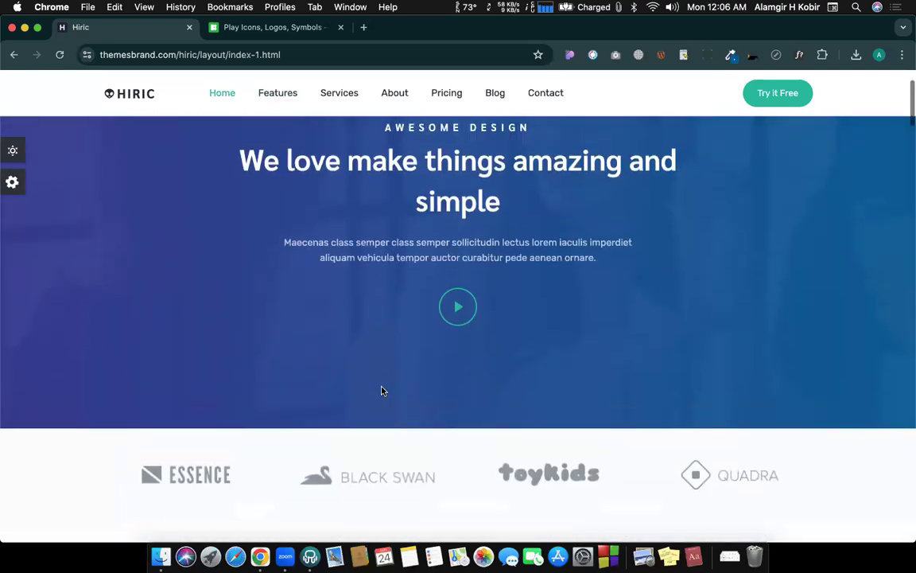
pyautogui.scroll(2, 381, 390)
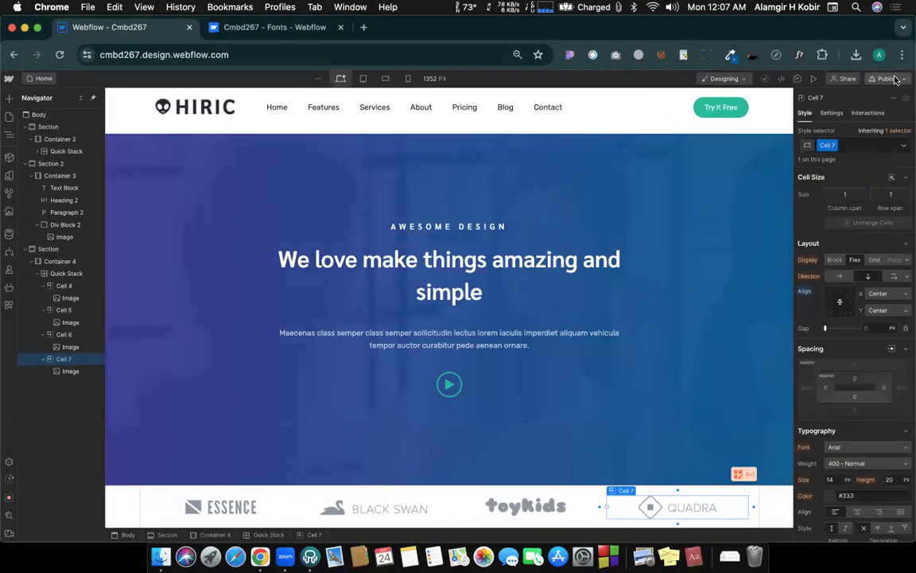
# - Publish the site to the cmbd267.webflow.io staging domain and view the live page down to the logo row
pyautogui.click(888, 79)
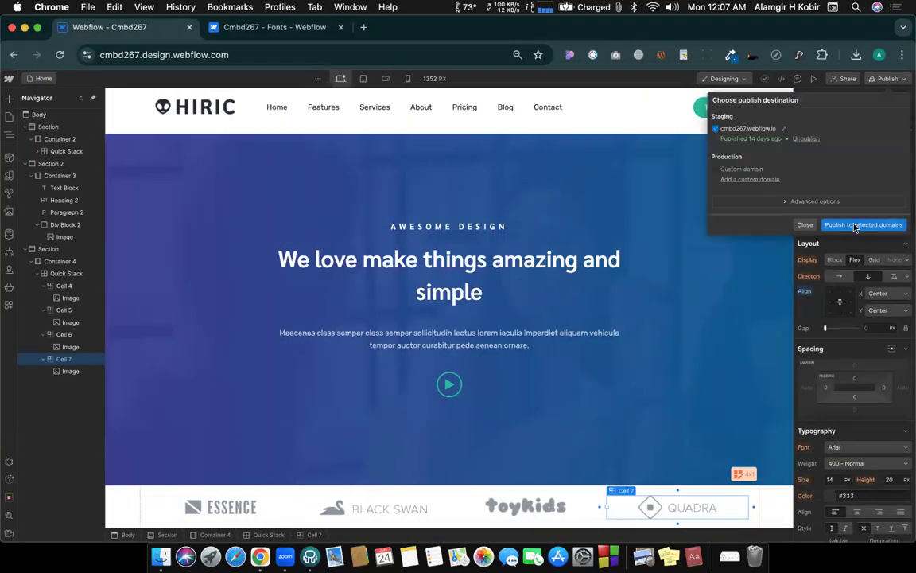
pyautogui.click(854, 226)
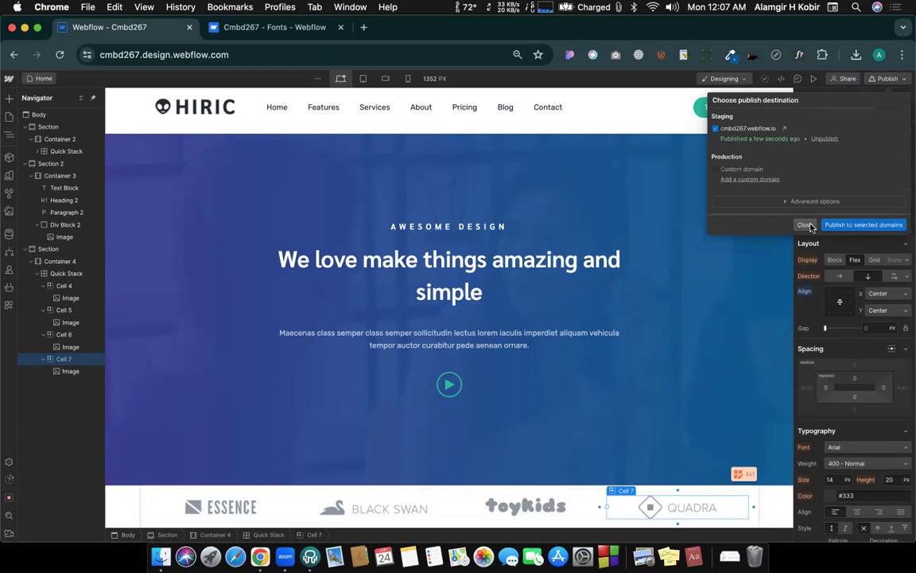
pyautogui.click(784, 129)
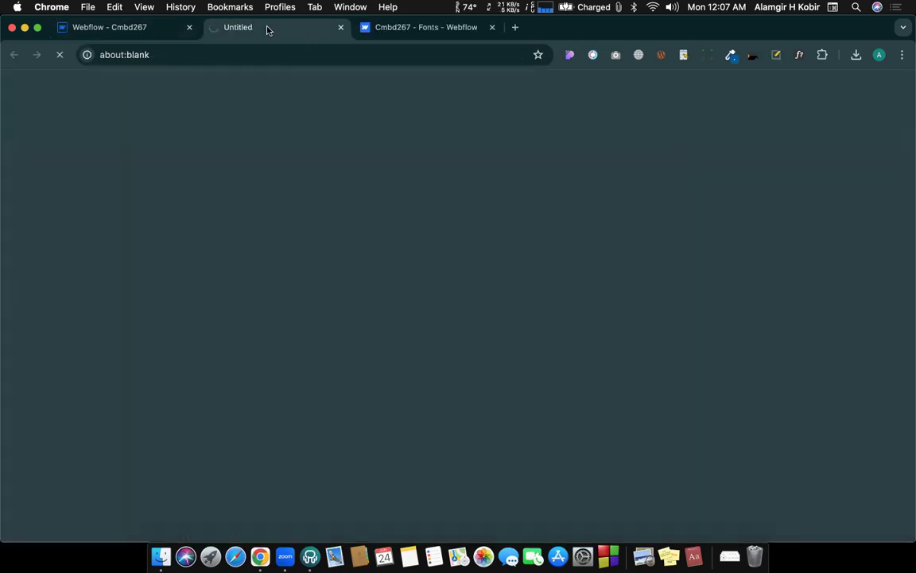
pyautogui.click(132, 55)
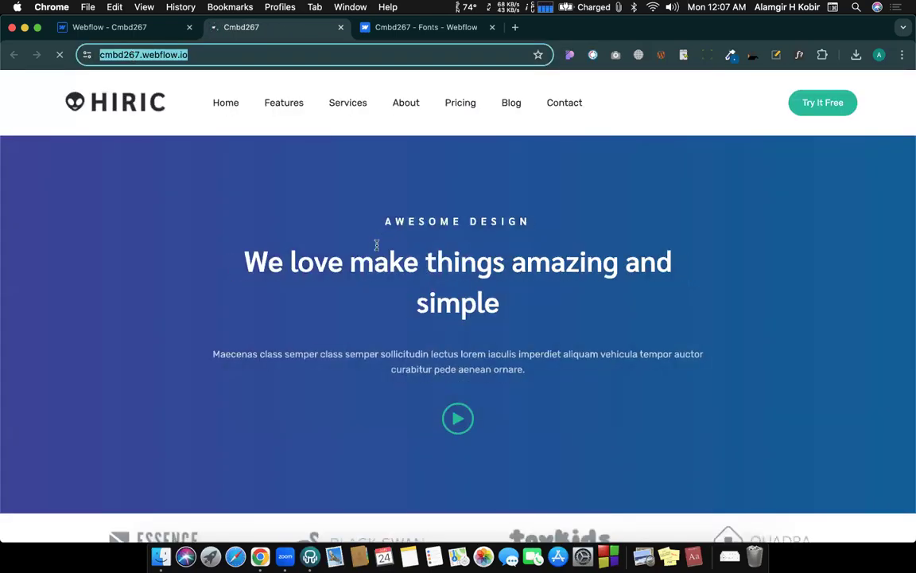
pyautogui.scroll(-1, 399, 290)
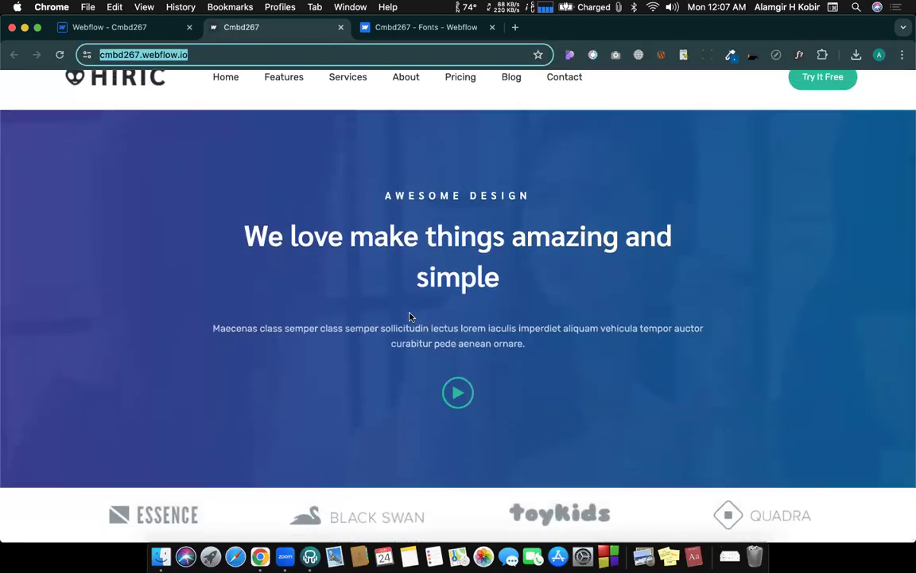